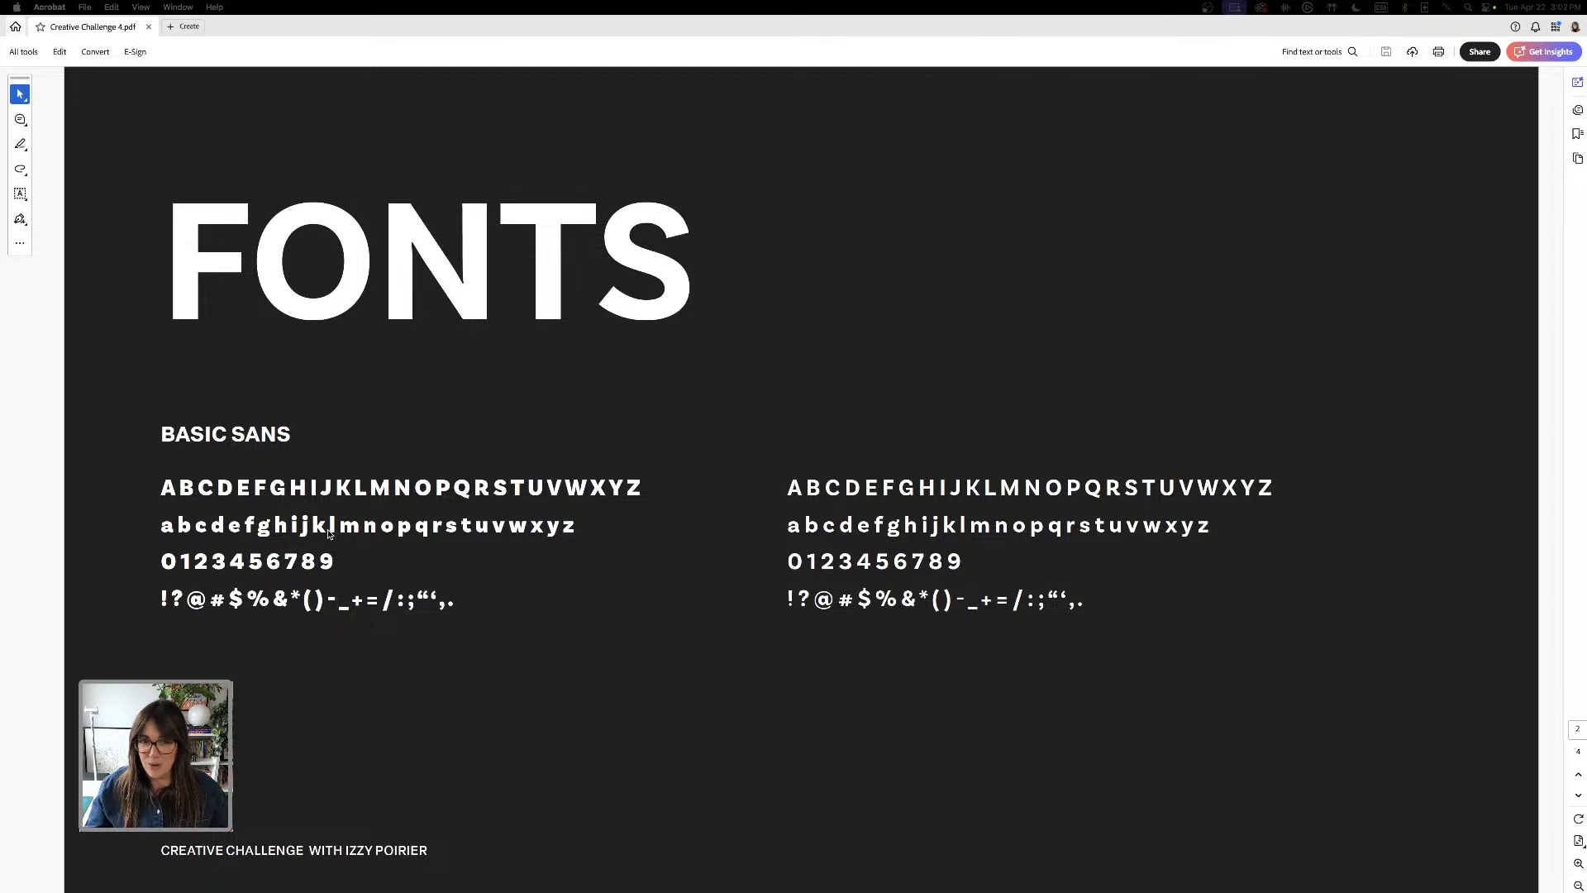
Switch to Illustrator and look over the scattered MORPHING letters on the artboard and the tagline text beside it
{"action": "mouse_move", "coordinate": [868, 888]}
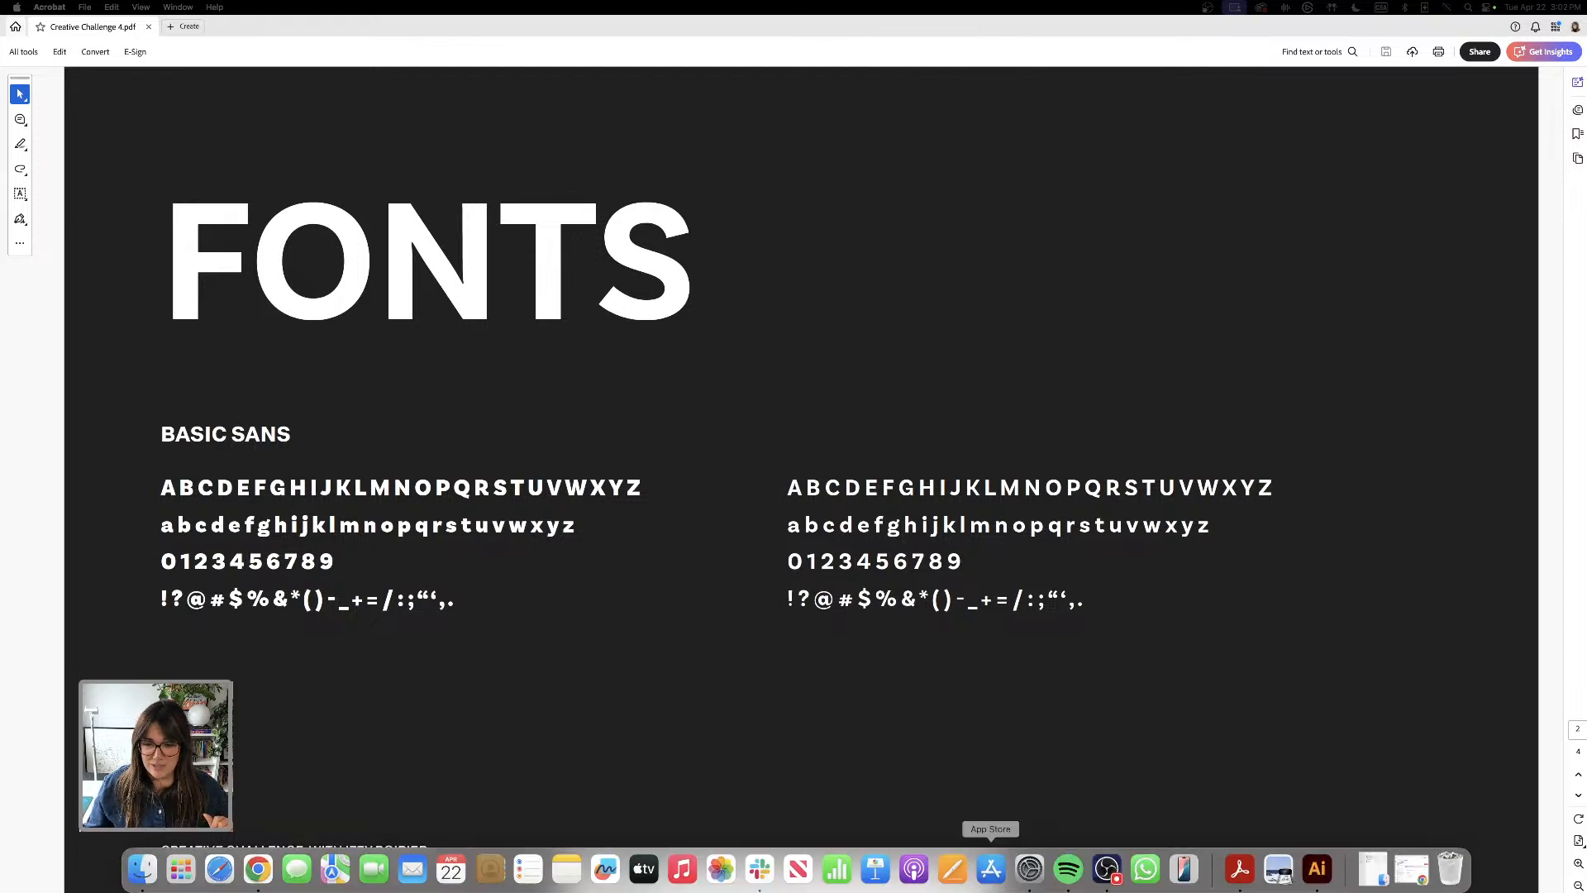
{"action": "left_click", "coordinate": [1317, 881]}
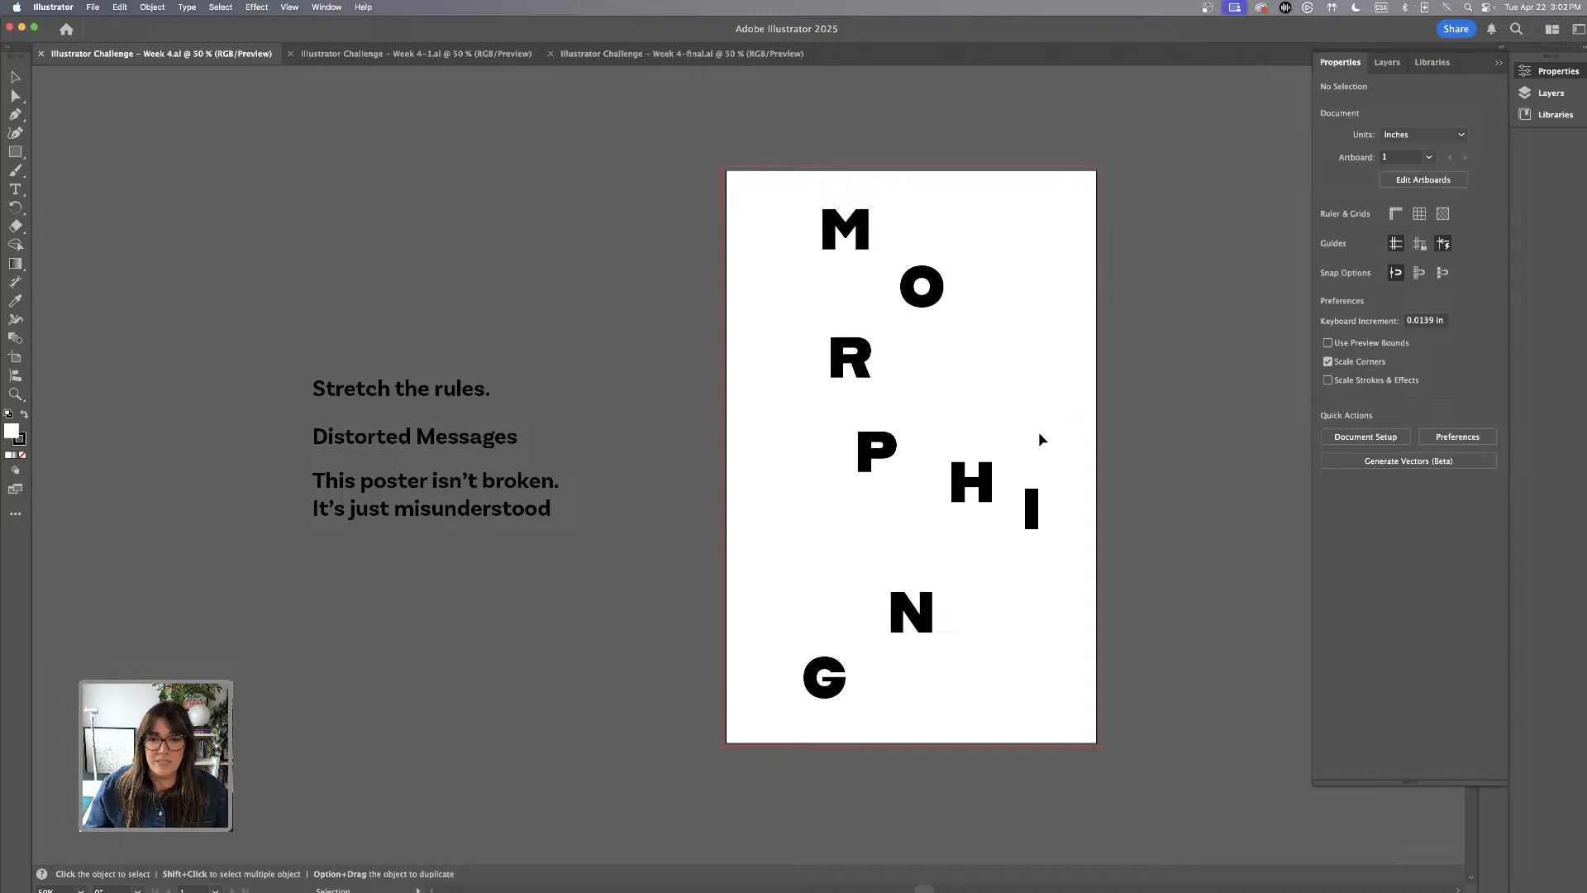
{"action": "left_click_drag", "start_coordinate": [718, 147], "coordinate": [1109, 793]}
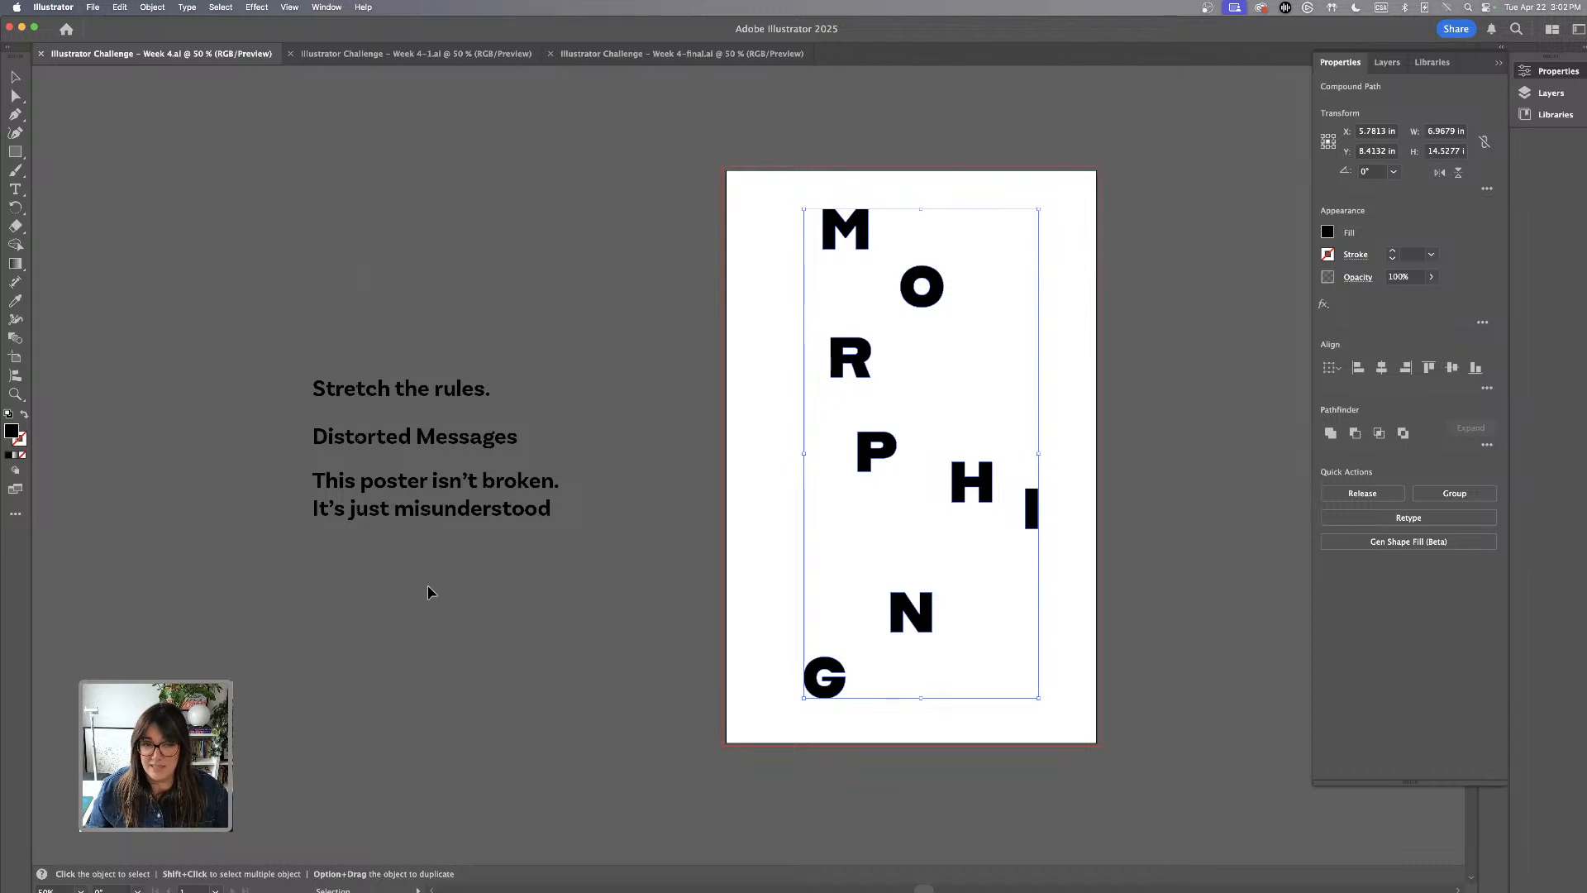
{"action": "left_click", "coordinate": [418, 433]}
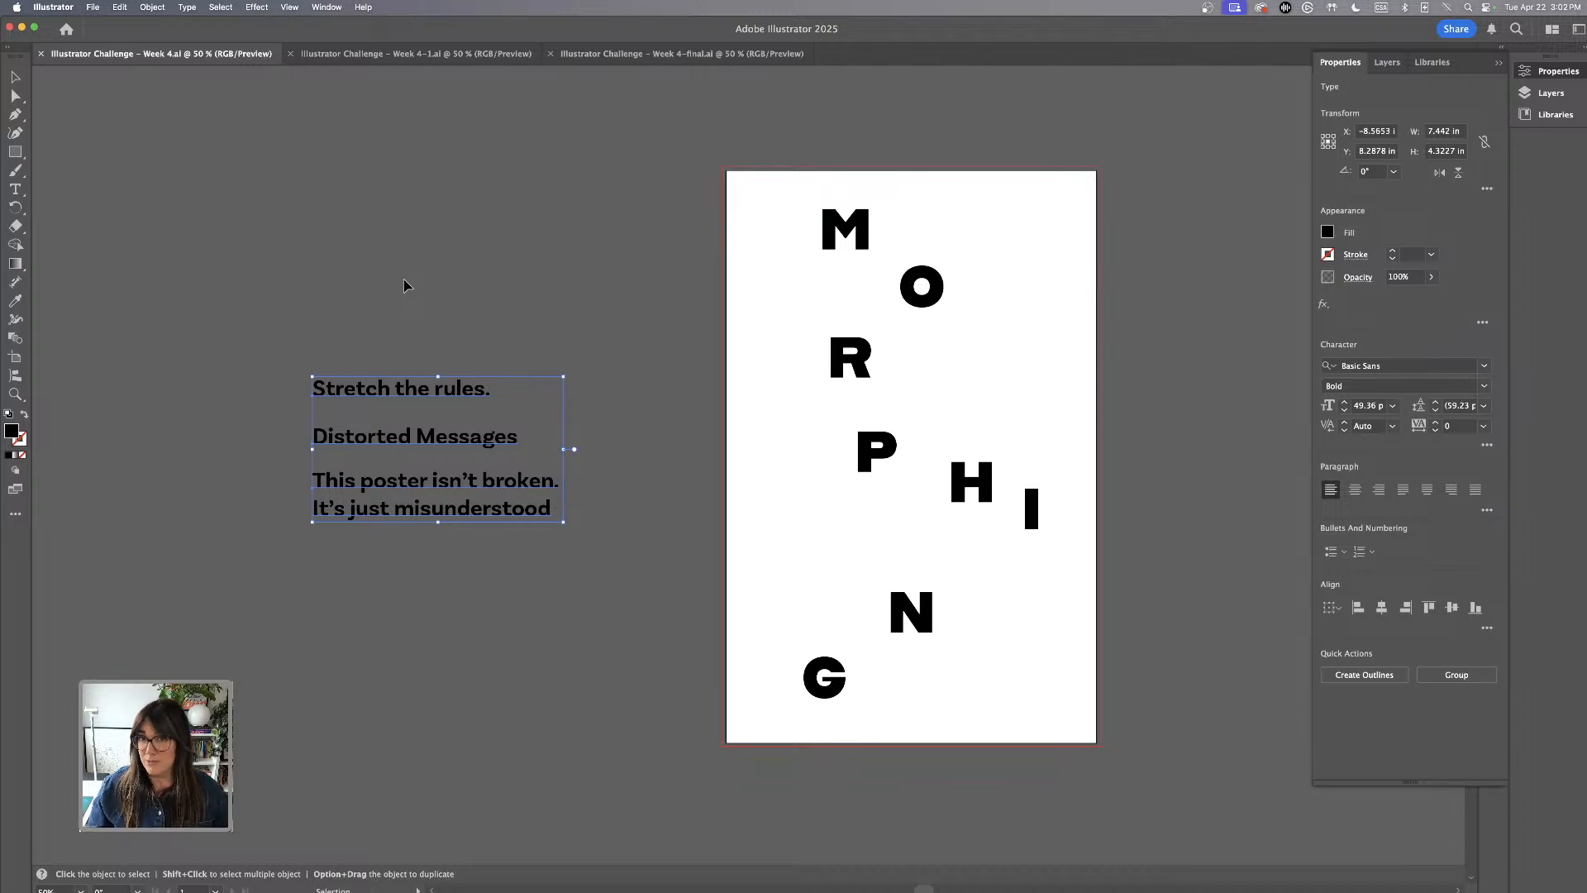
{"action": "left_click", "coordinate": [613, 277]}
{"action": "scroll", "coordinate": [662, 281], "scroll_direction": "right", "scroll_amount": 3}
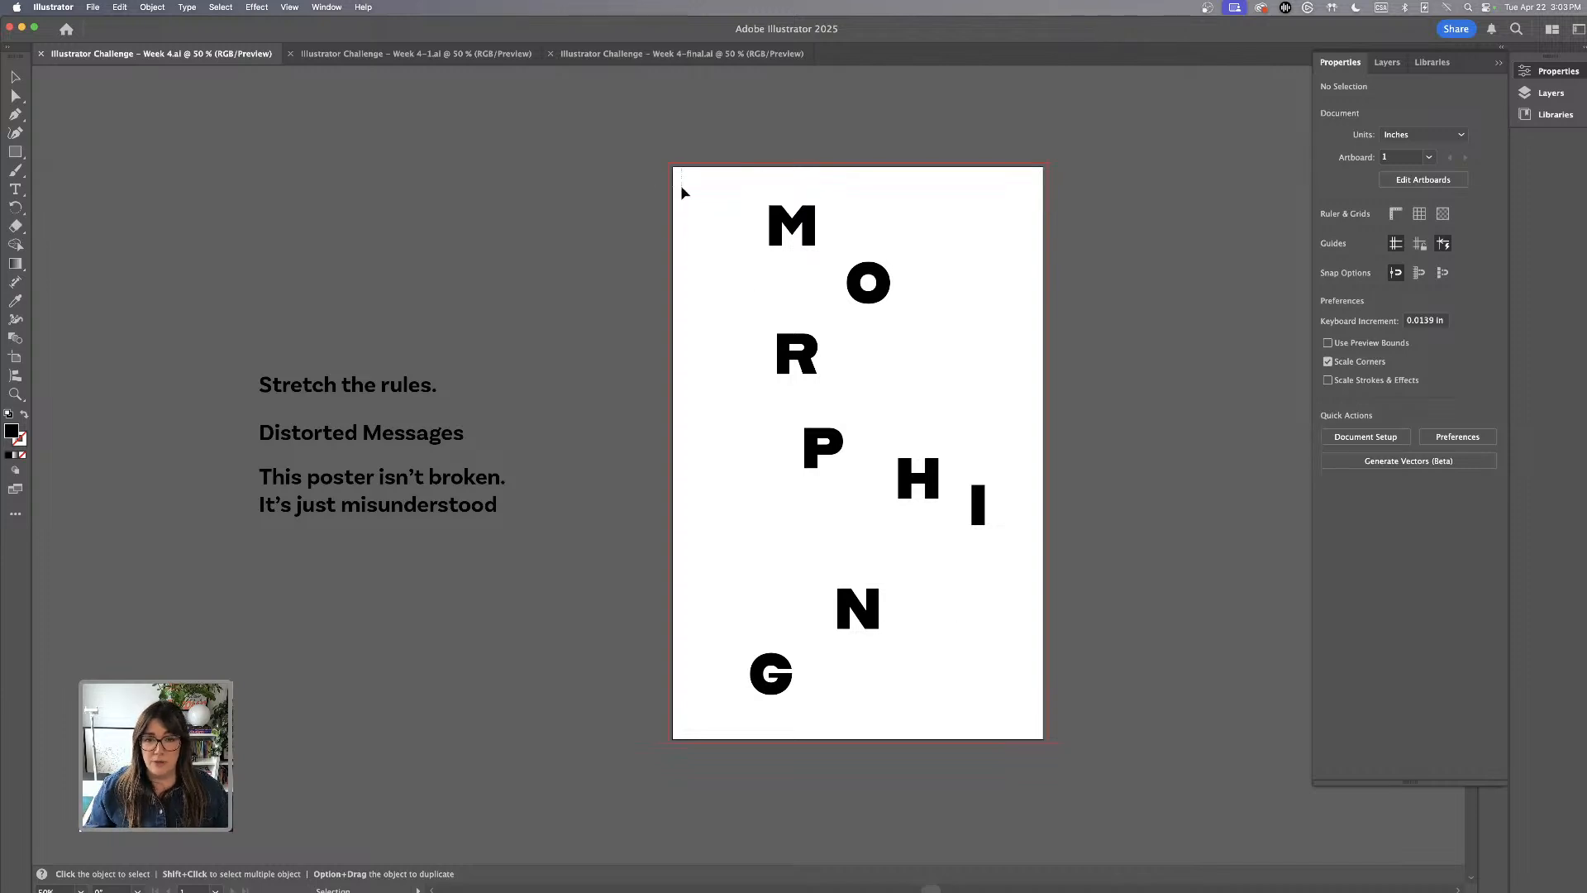
Duplicate all the MORPHING letters from the poster onto the empty canvas to the right of the artboard
{"action": "left_click_drag", "start_coordinate": [682, 192], "coordinate": [1017, 744]}
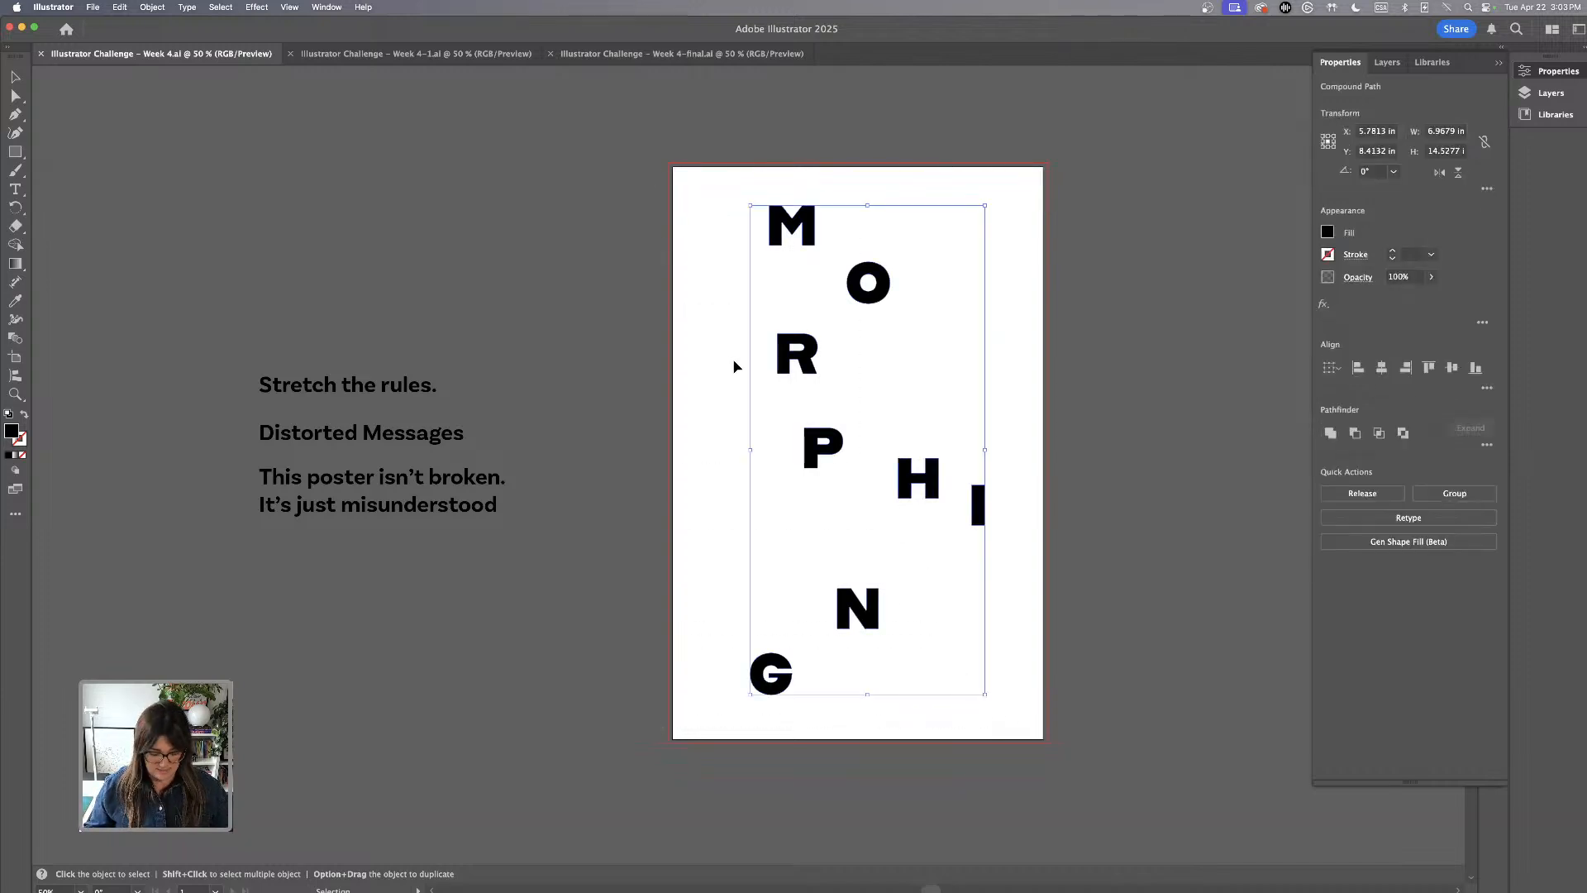
{"action": "key", "text": "super+minus"}
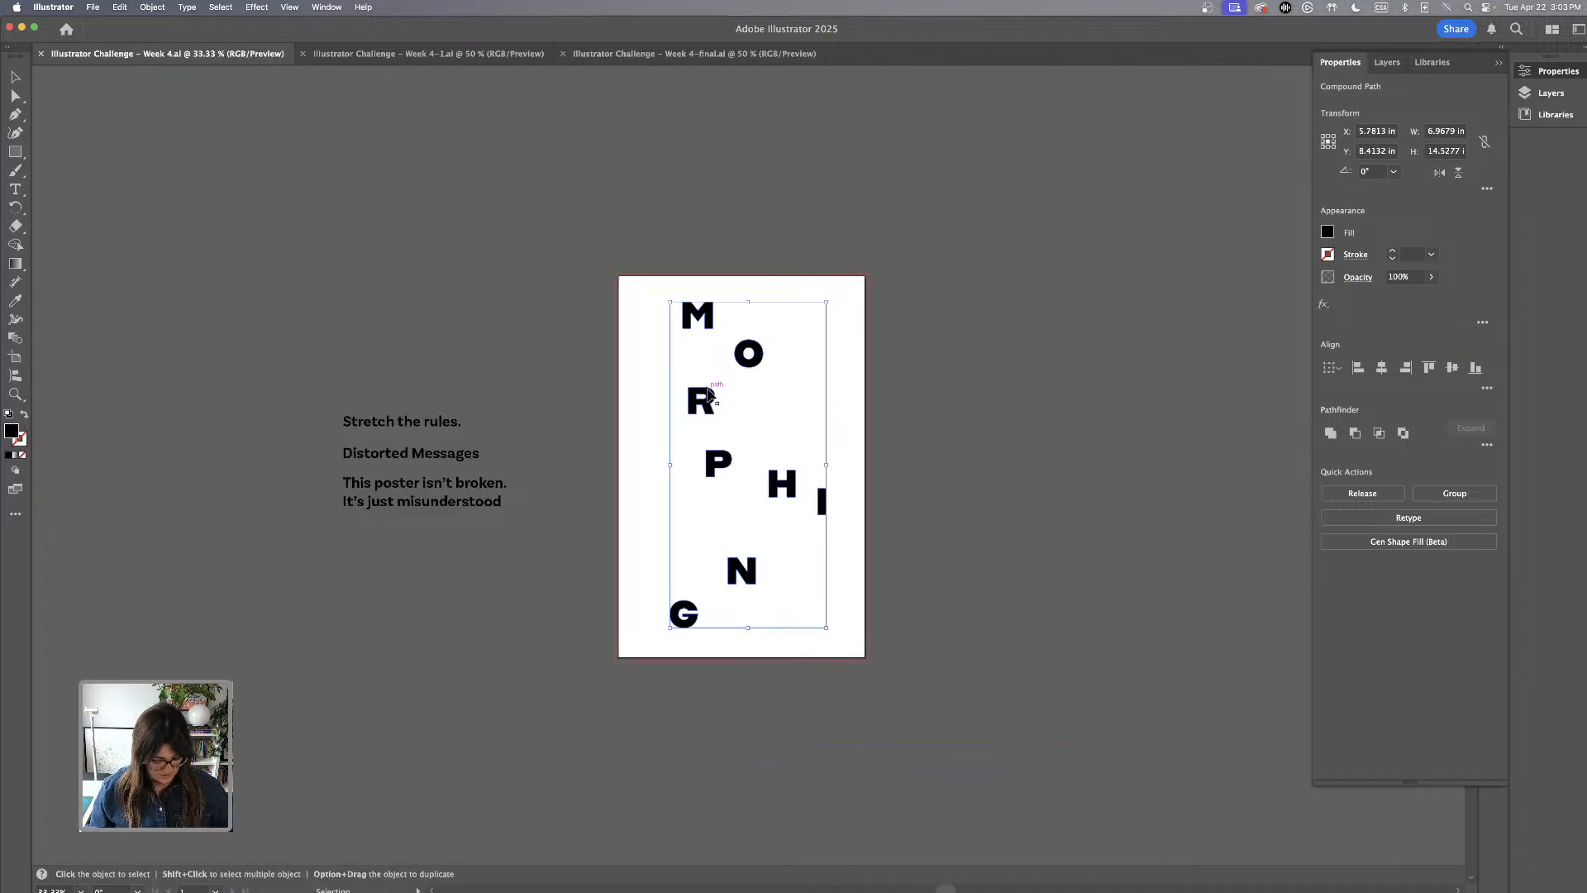
{"action": "left_click_drag", "start_coordinate": [707, 408], "coordinate": [1007, 414]}
{"action": "left_click", "coordinate": [763, 305]}
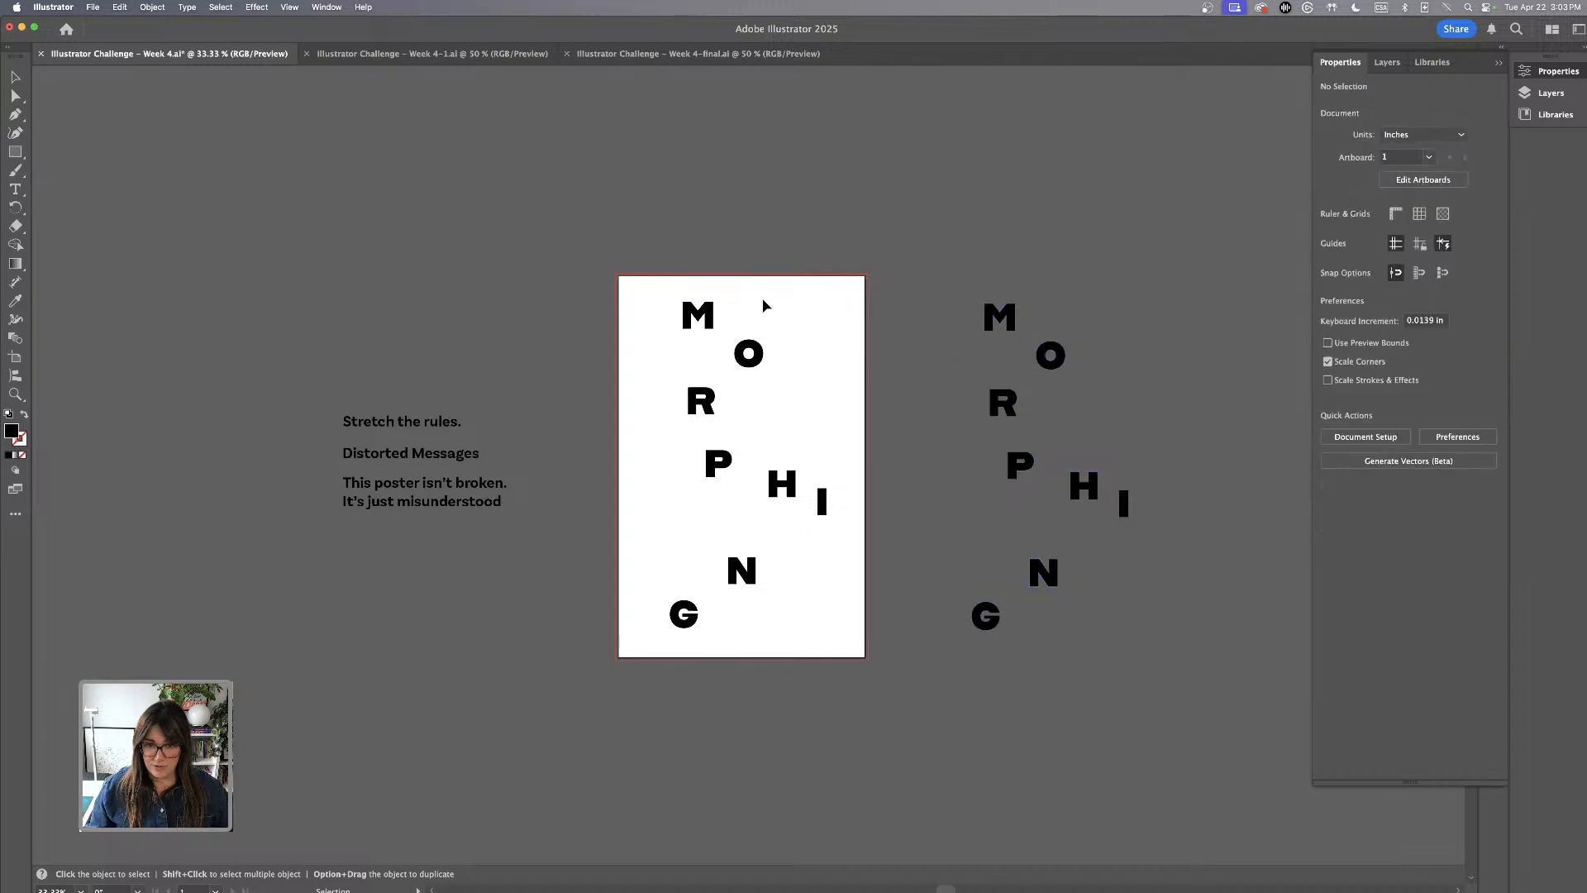
Turn the letters on the artboard into outlines with no fill and a black 1 pt stroke
{"action": "key", "text": "super+equal"}
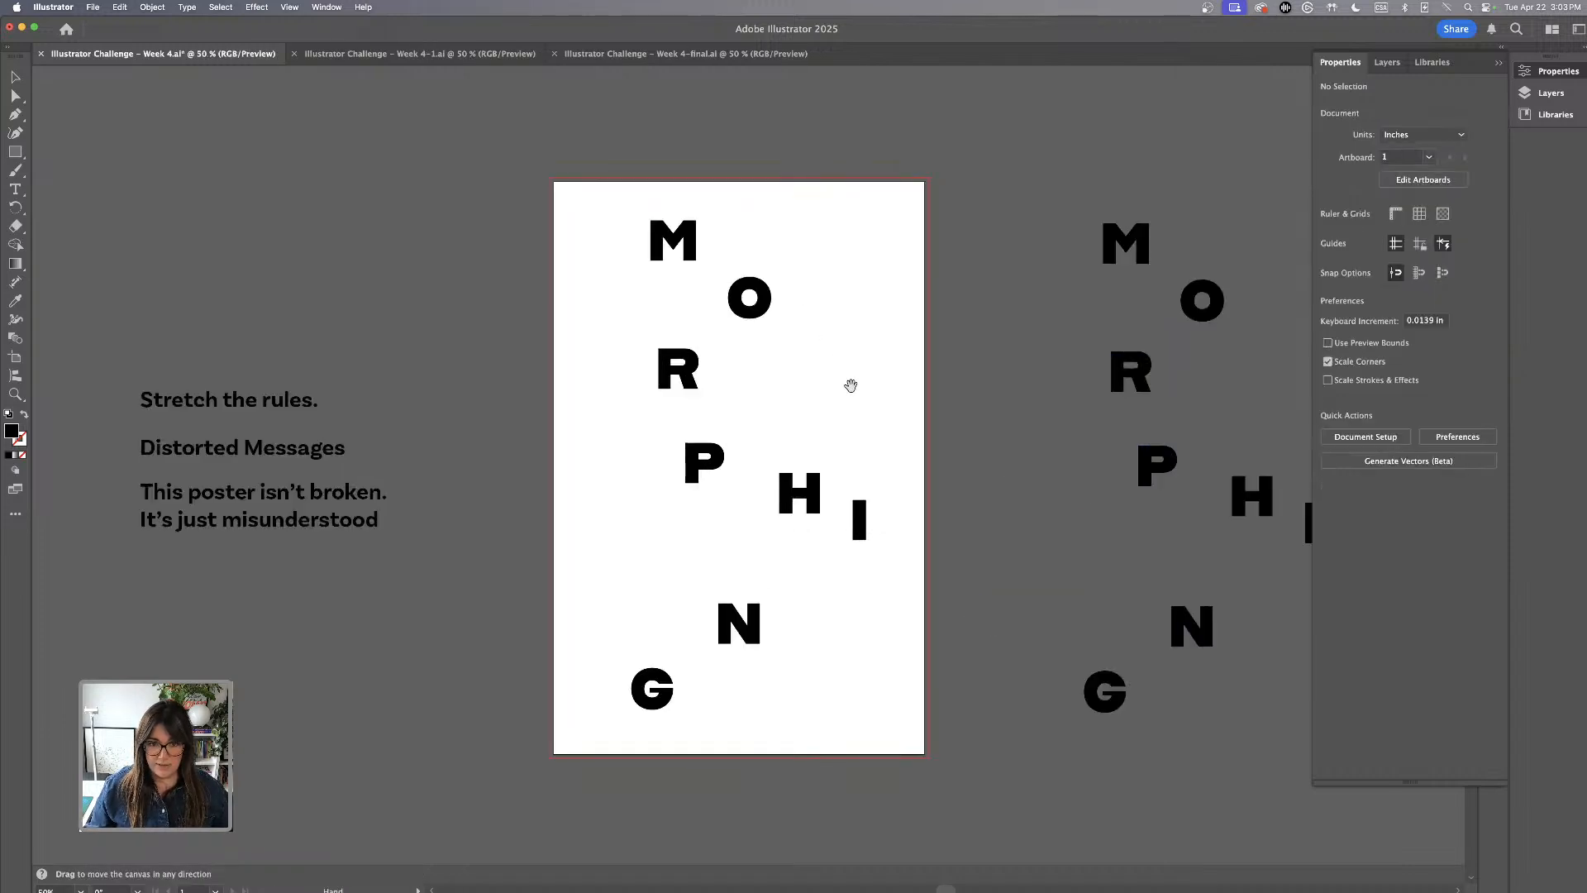
{"action": "mouse_move", "coordinate": [850, 383]}
{"action": "left_mouse_down"}
{"action": "mouse_move", "coordinate": [844, 353]}
{"action": "mouse_move", "coordinate": [847, 368]}
{"action": "left_mouse_up"}
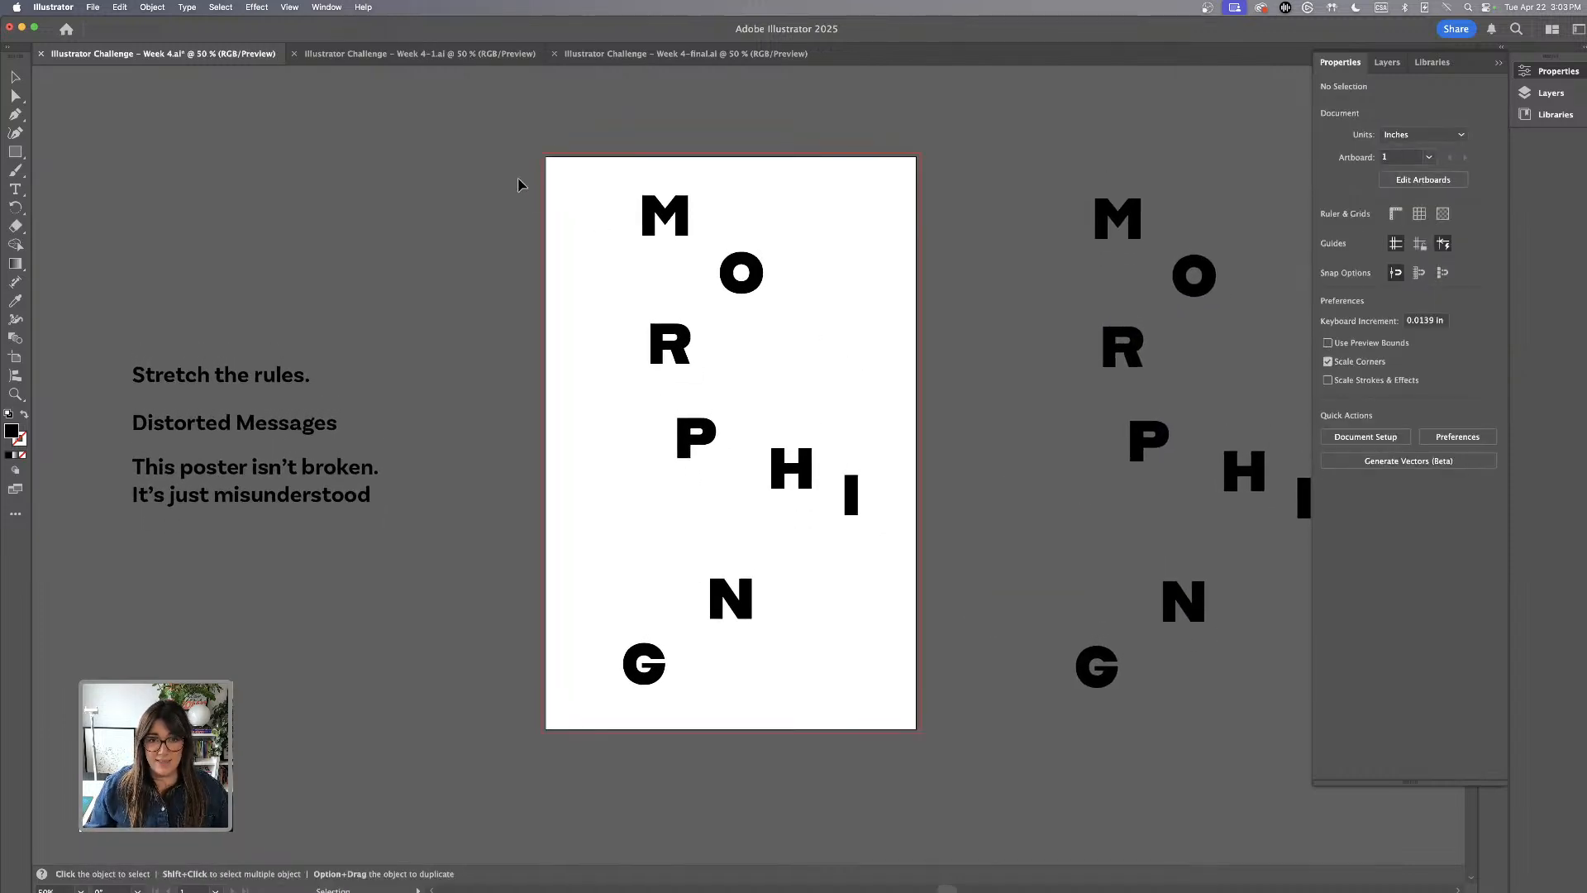
{"action": "left_click_drag", "start_coordinate": [558, 244], "coordinate": [902, 756]}
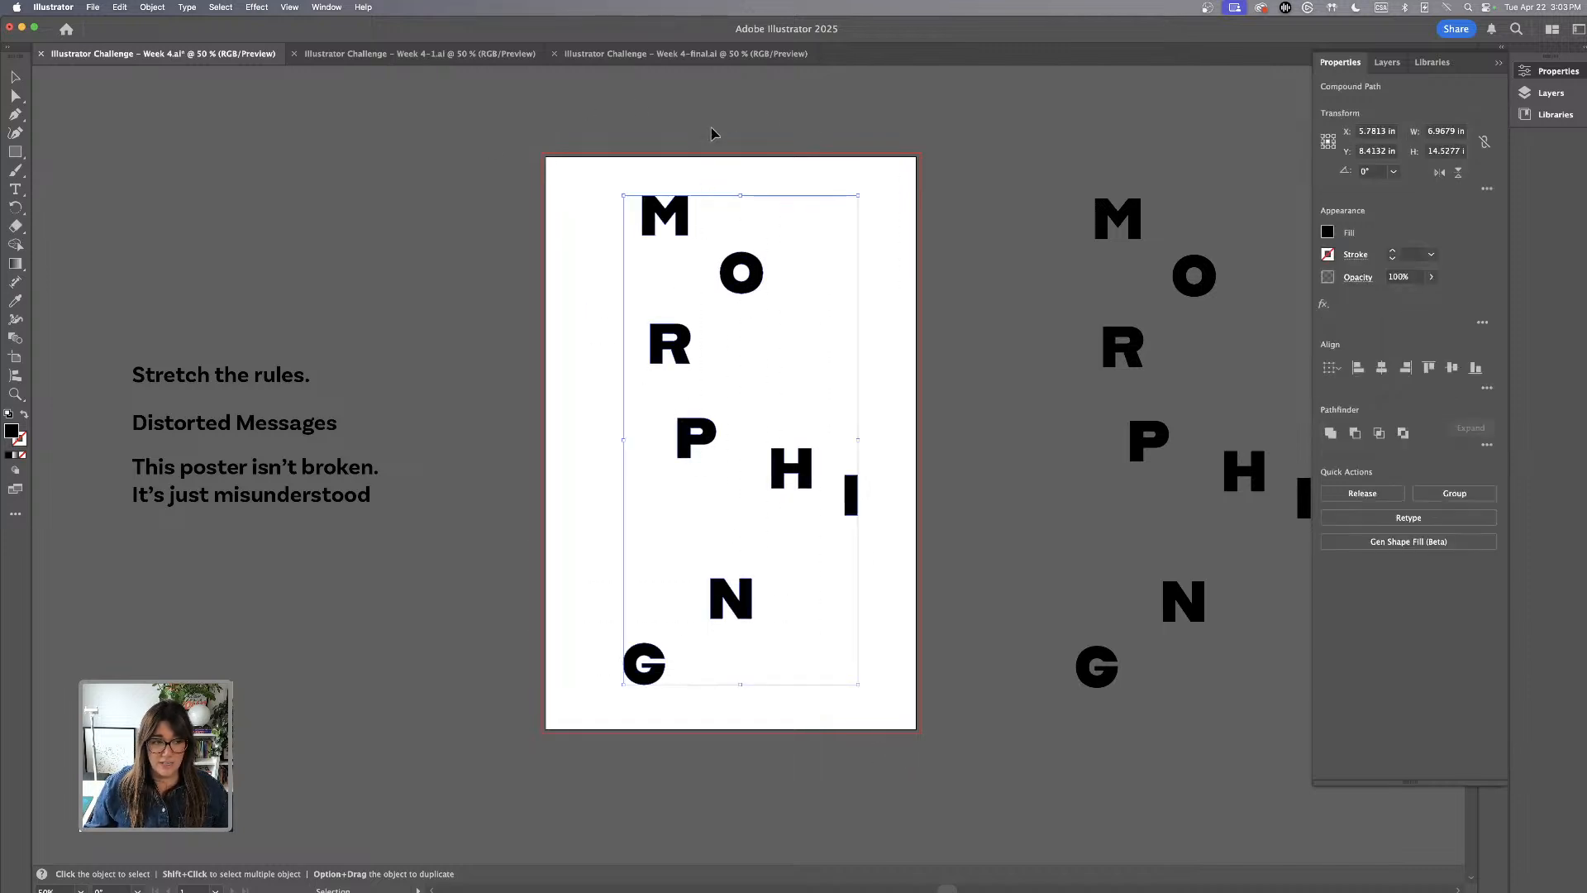
{"action": "left_click", "coordinate": [21, 440]}
{"action": "left_click", "coordinate": [10, 456]}
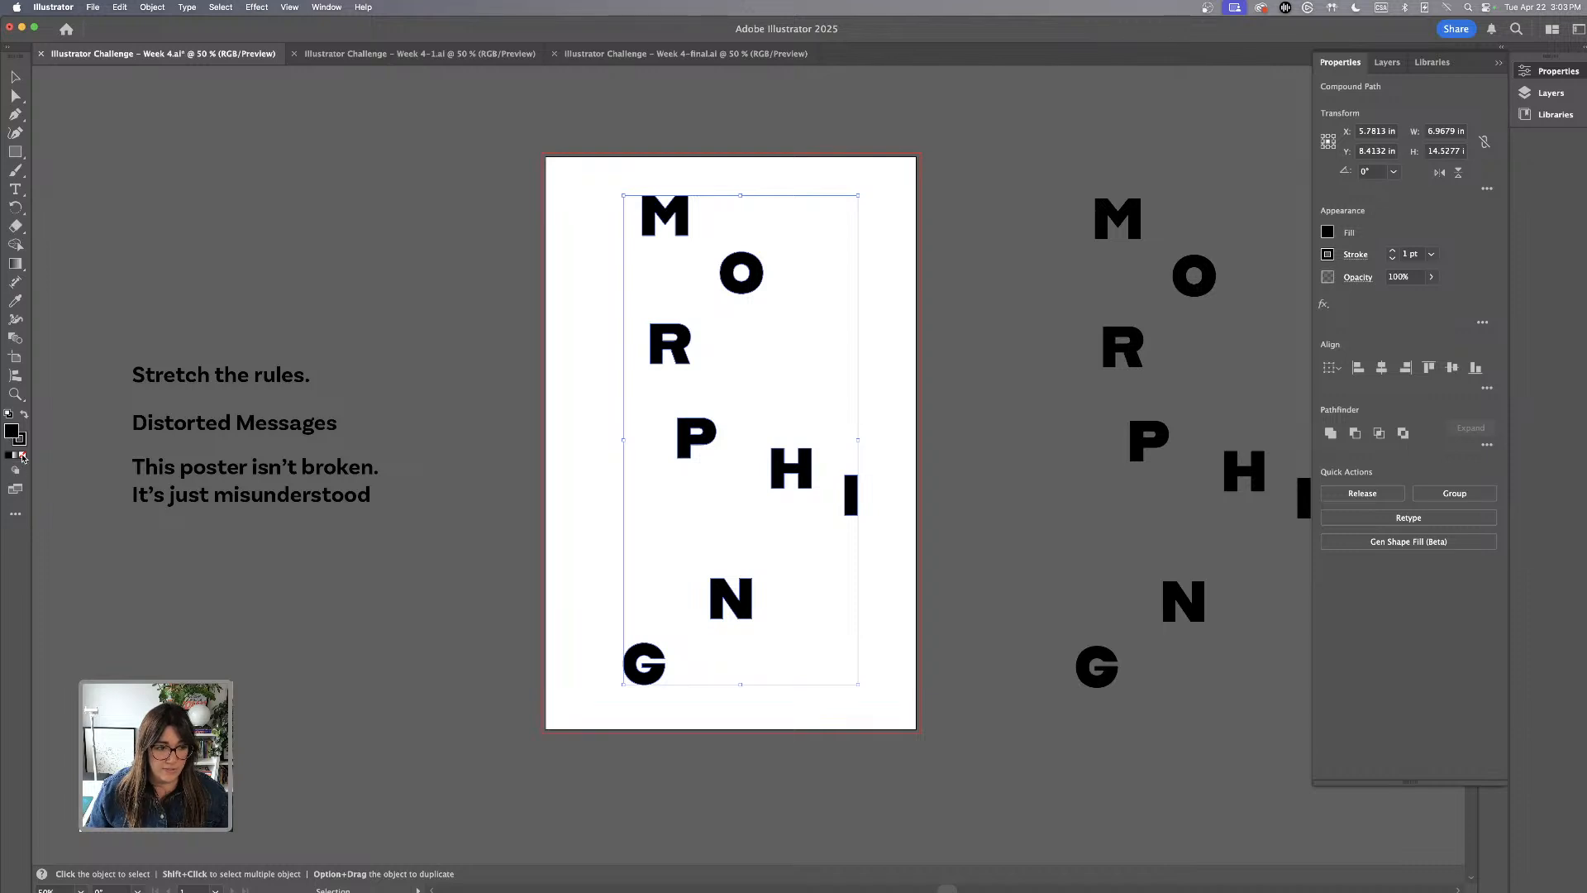
{"action": "left_click", "coordinate": [22, 456]}
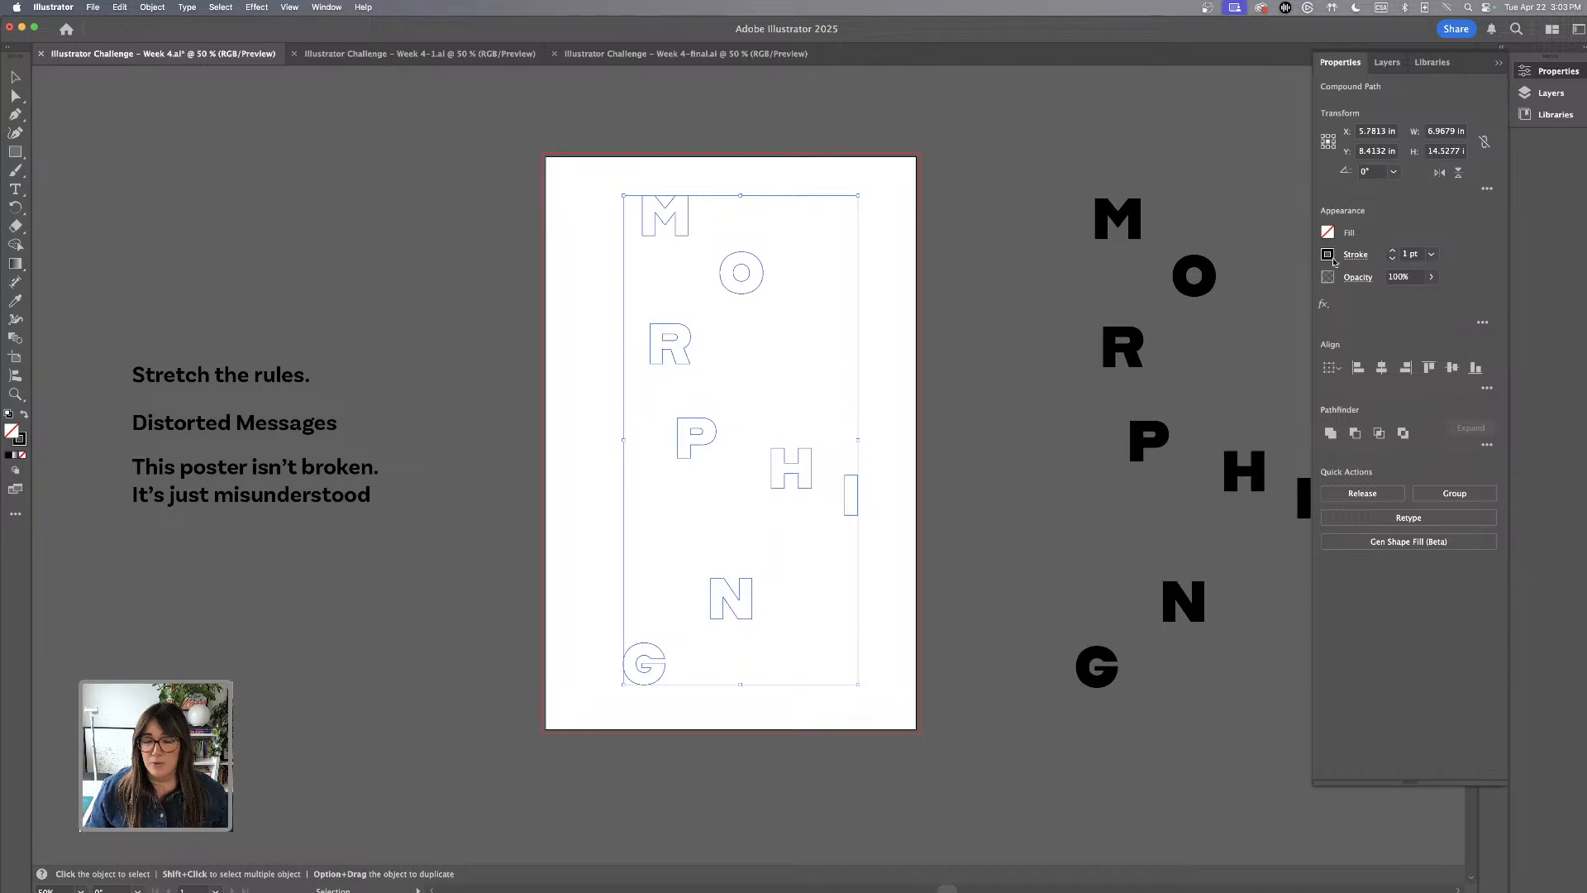
{"action": "left_click", "coordinate": [1392, 250]}
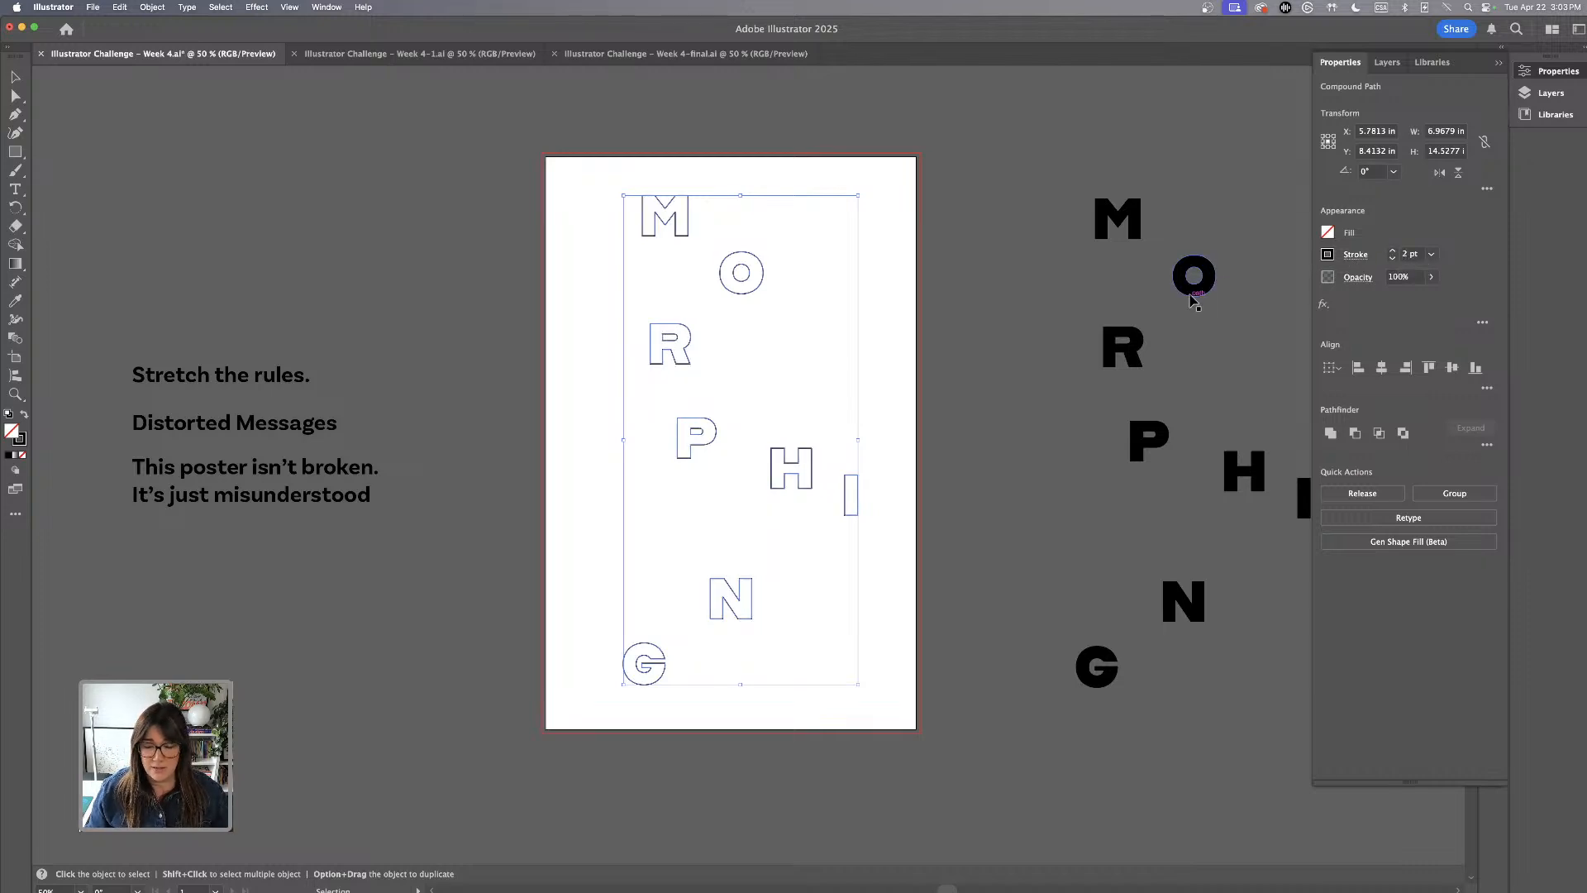
{"action": "left_click", "coordinate": [1392, 257]}
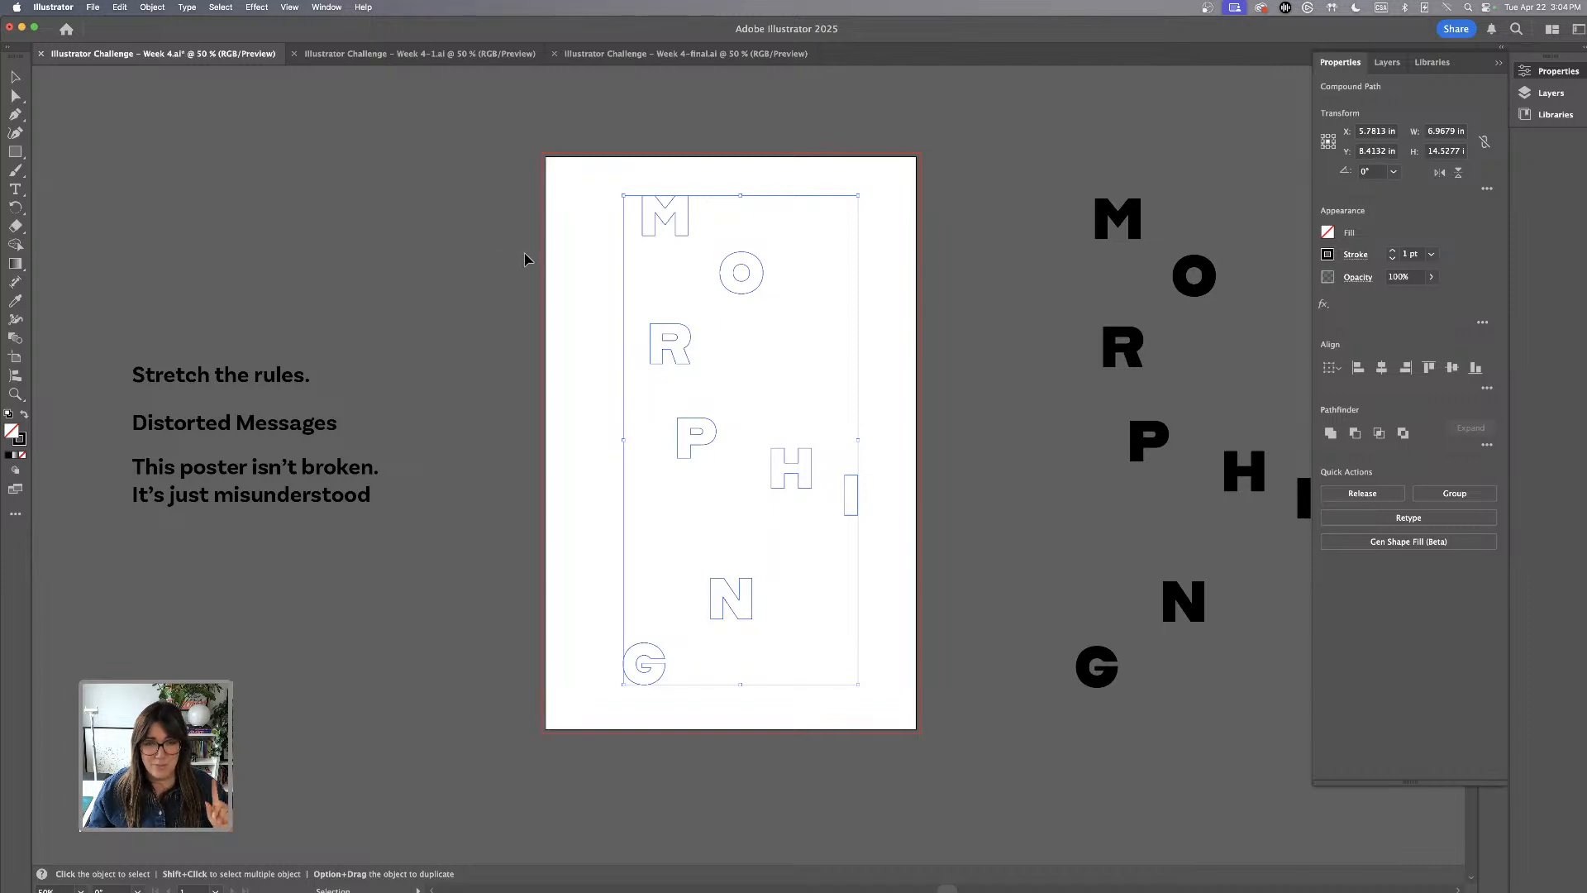
Blend the outlined letters on the artboard into one chain in the order M, O, R, P, H, I, N, G
{"action": "left_click", "coordinate": [17, 339]}
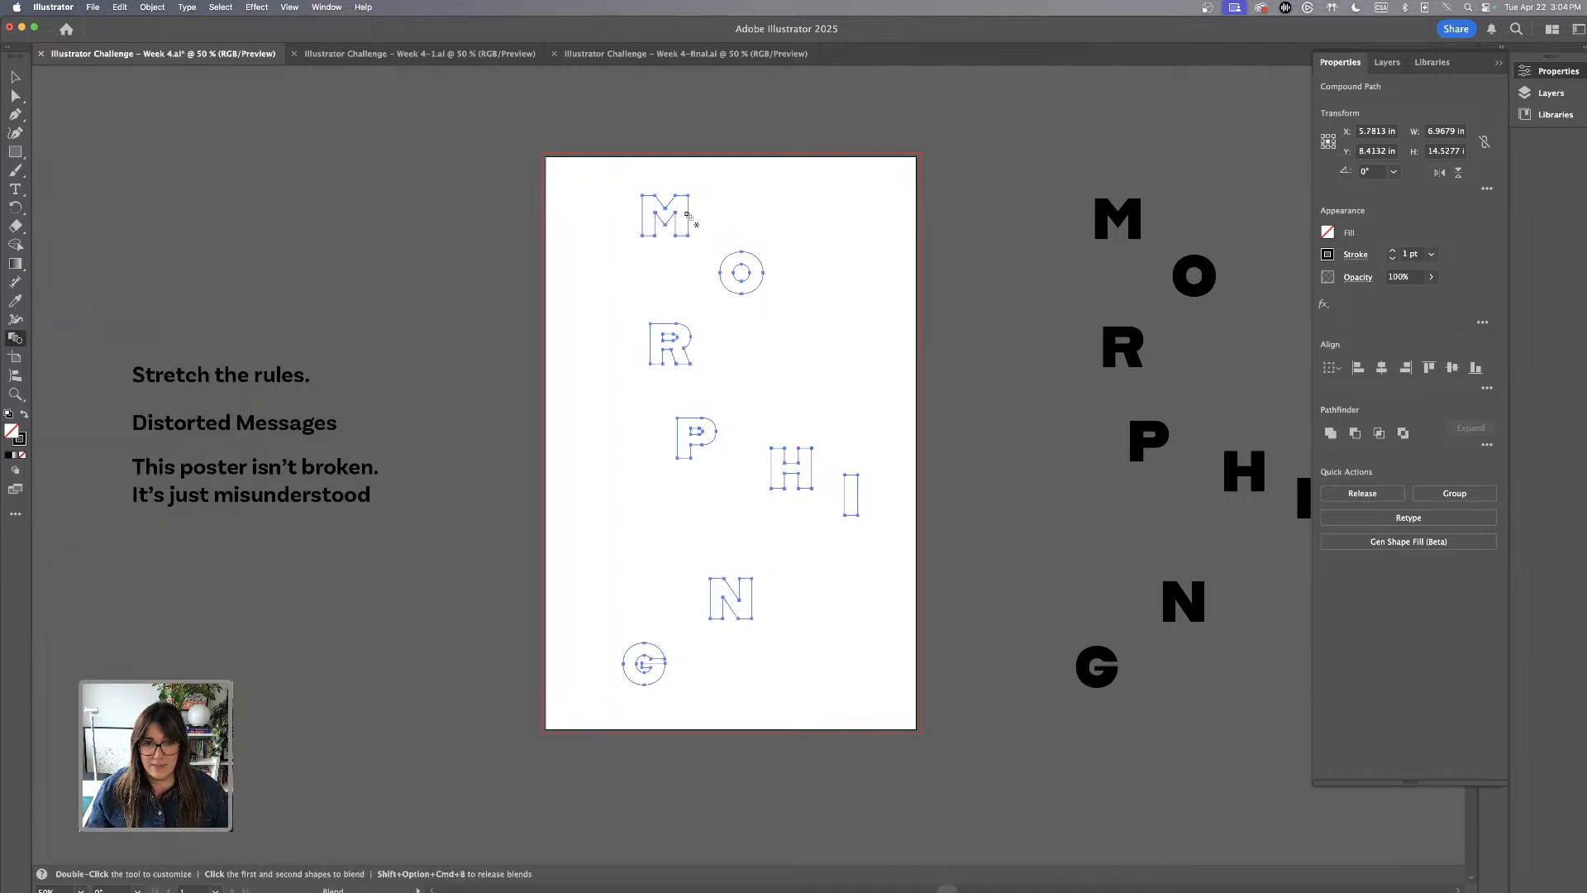
{"action": "left_click", "coordinate": [687, 215]}
{"action": "left_click", "coordinate": [729, 256]}
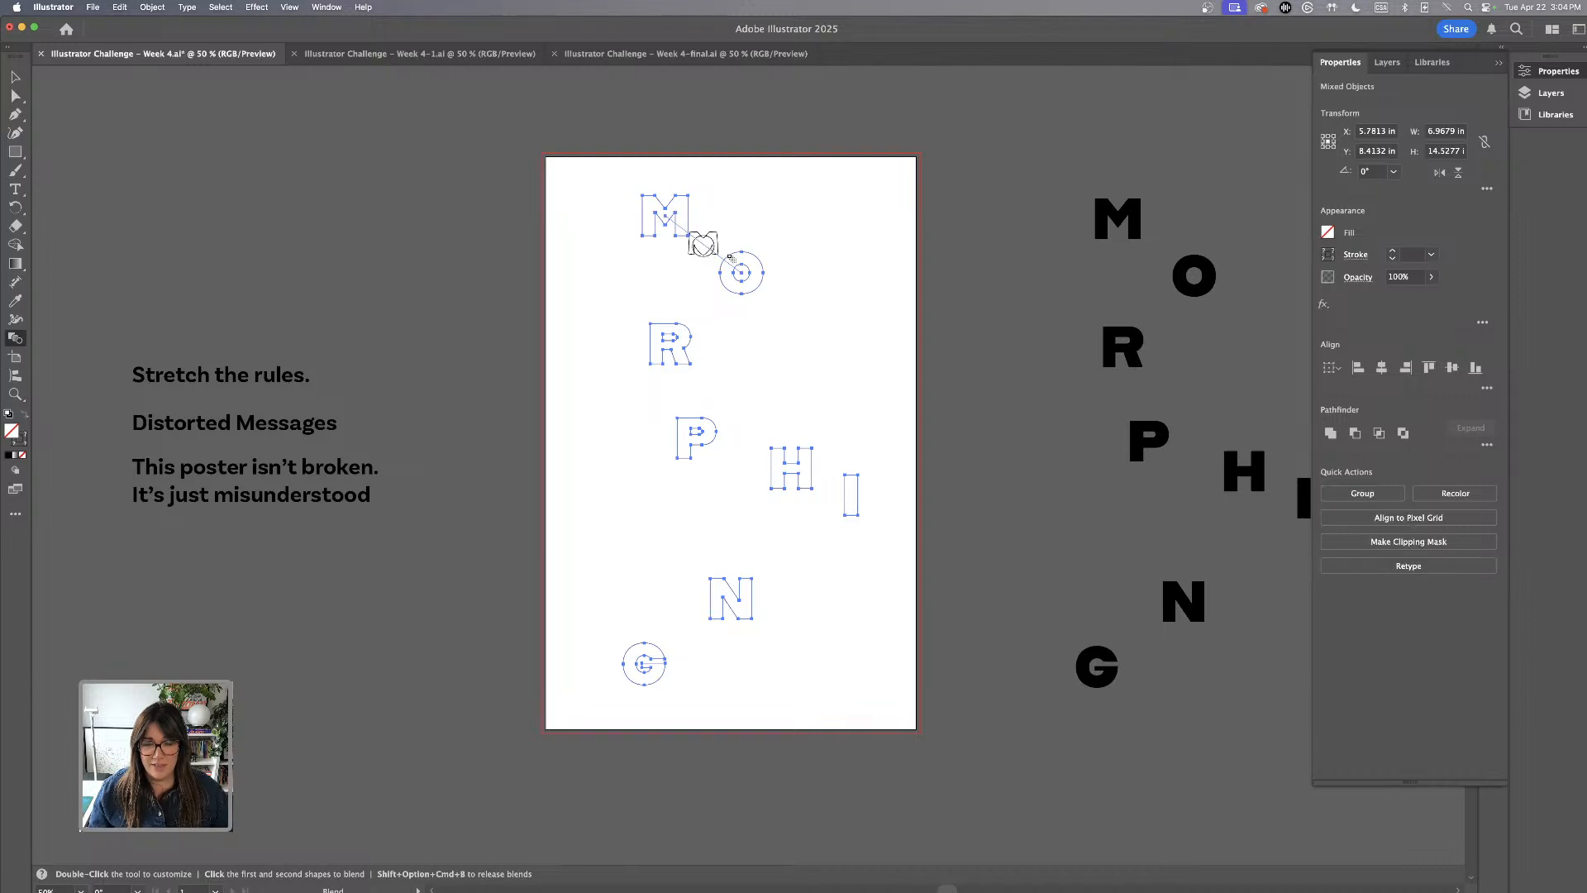
{"action": "left_click", "coordinate": [688, 329]}
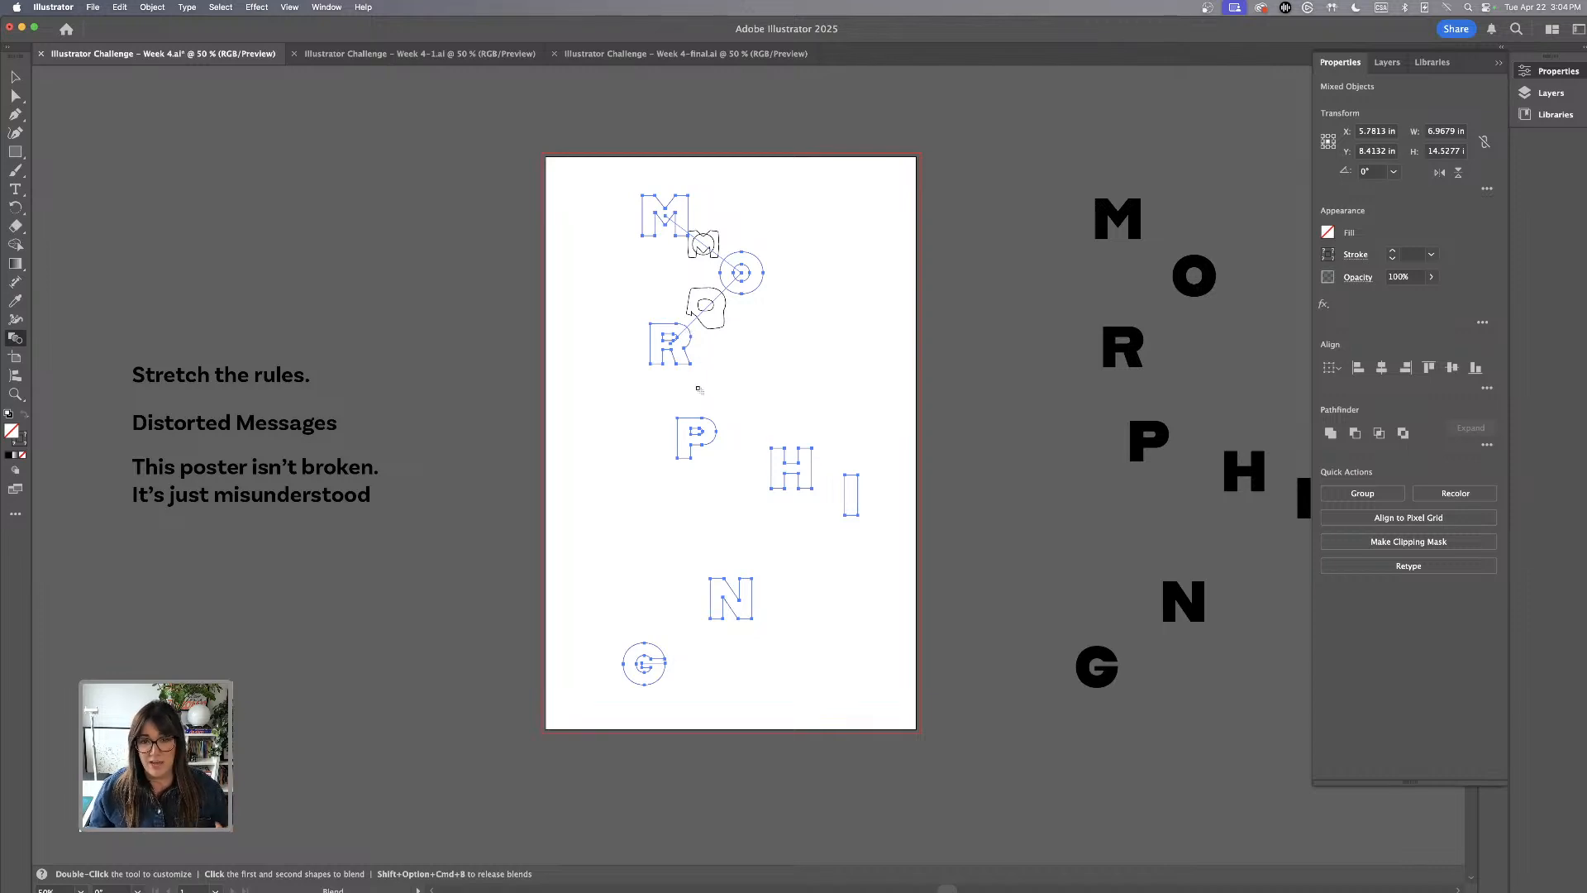
{"action": "left_click", "coordinate": [690, 418]}
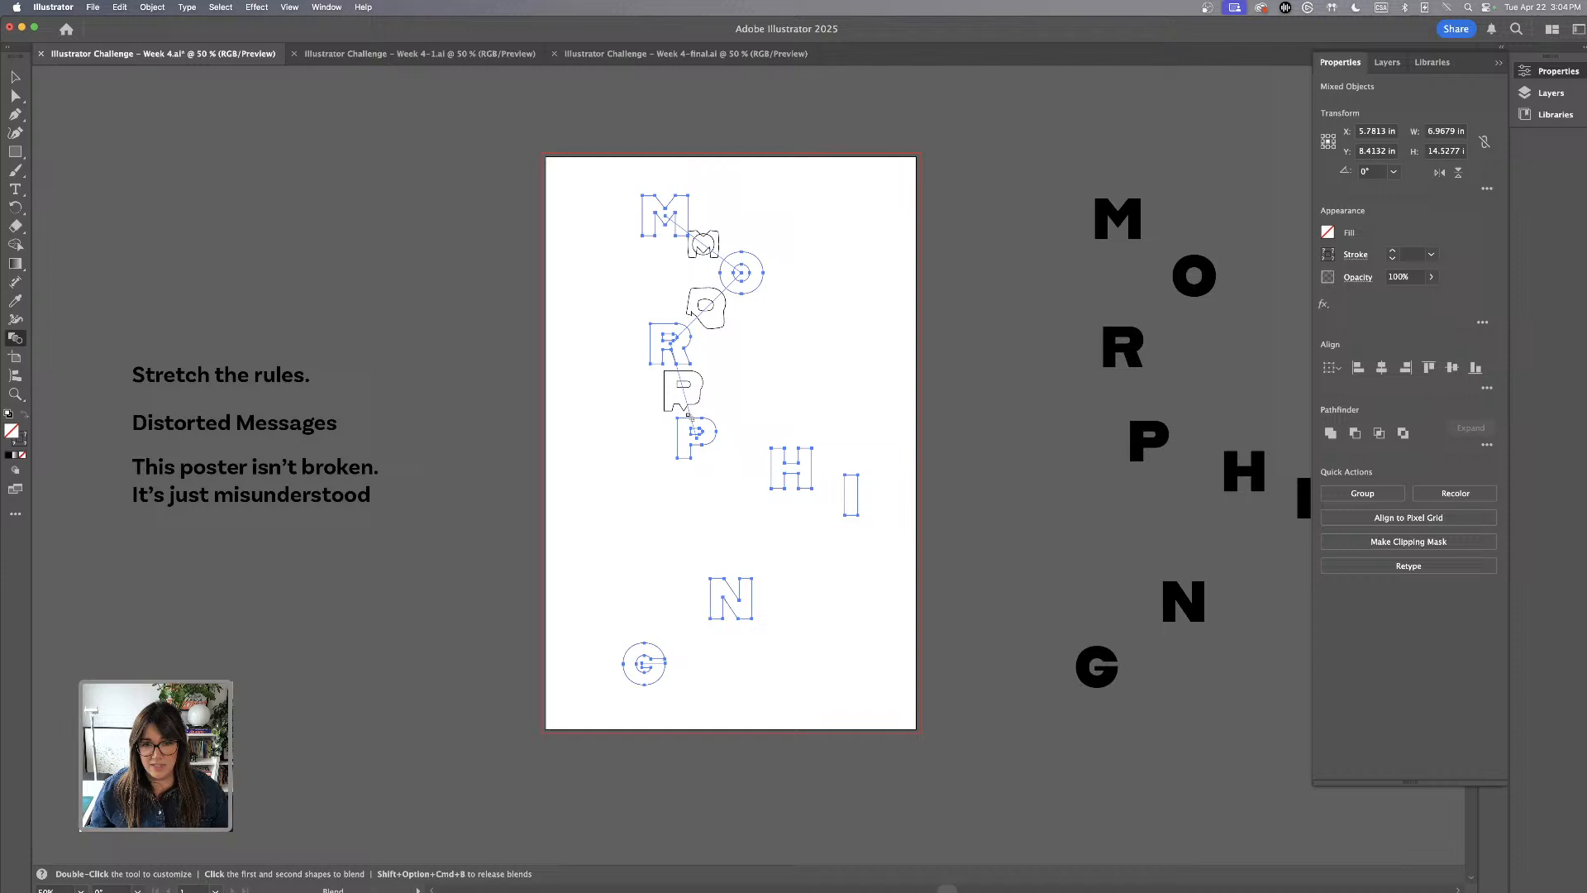
{"action": "left_click", "coordinate": [808, 460]}
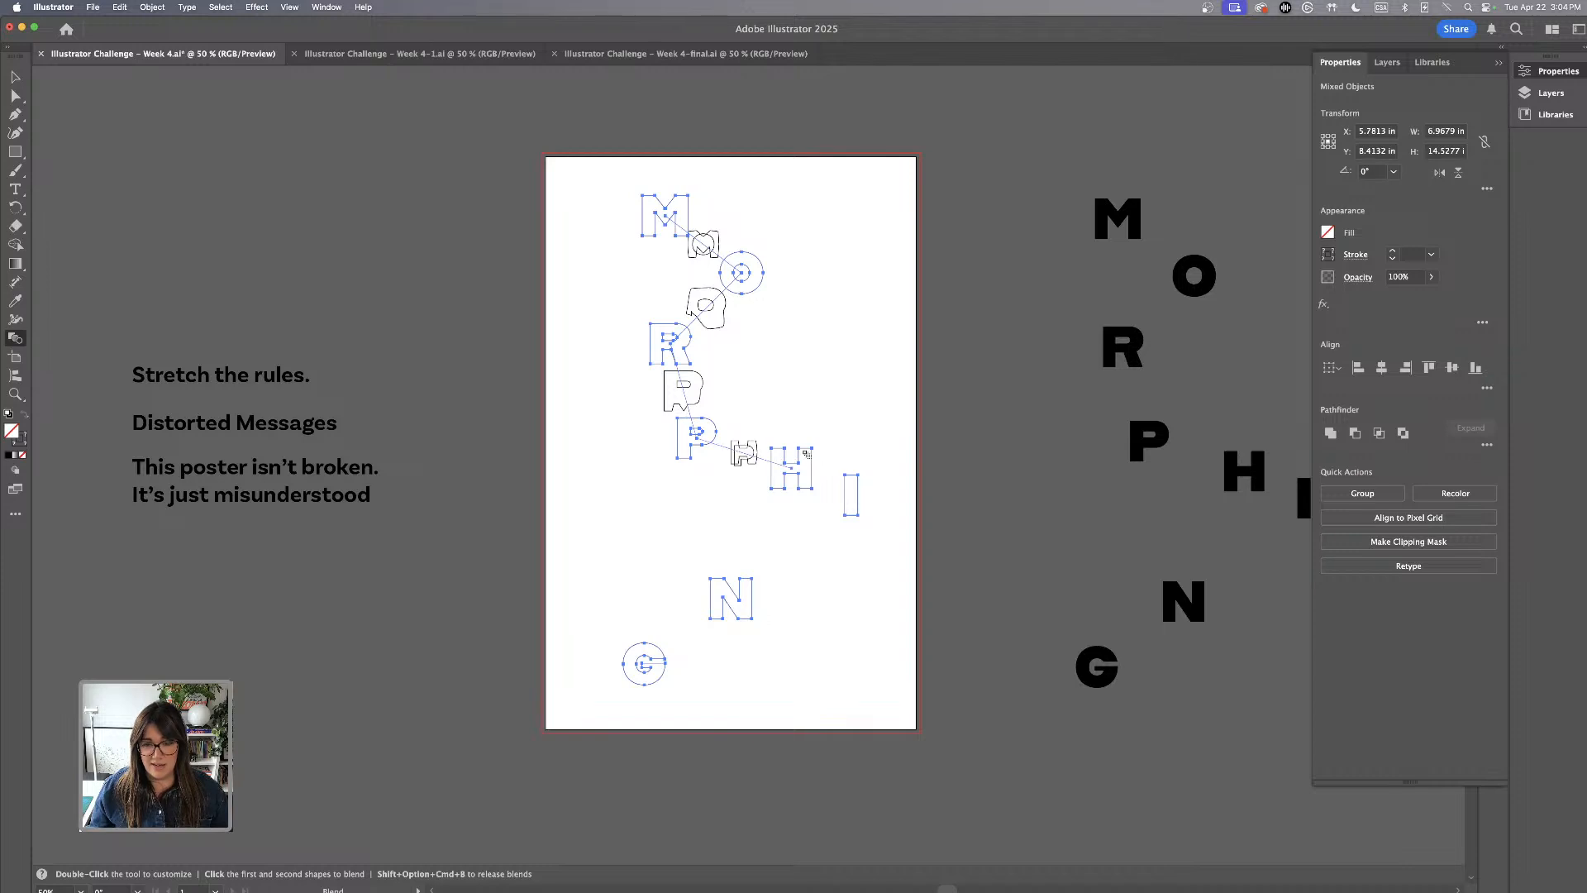
{"action": "left_click", "coordinate": [860, 493]}
{"action": "left_click", "coordinate": [754, 598]}
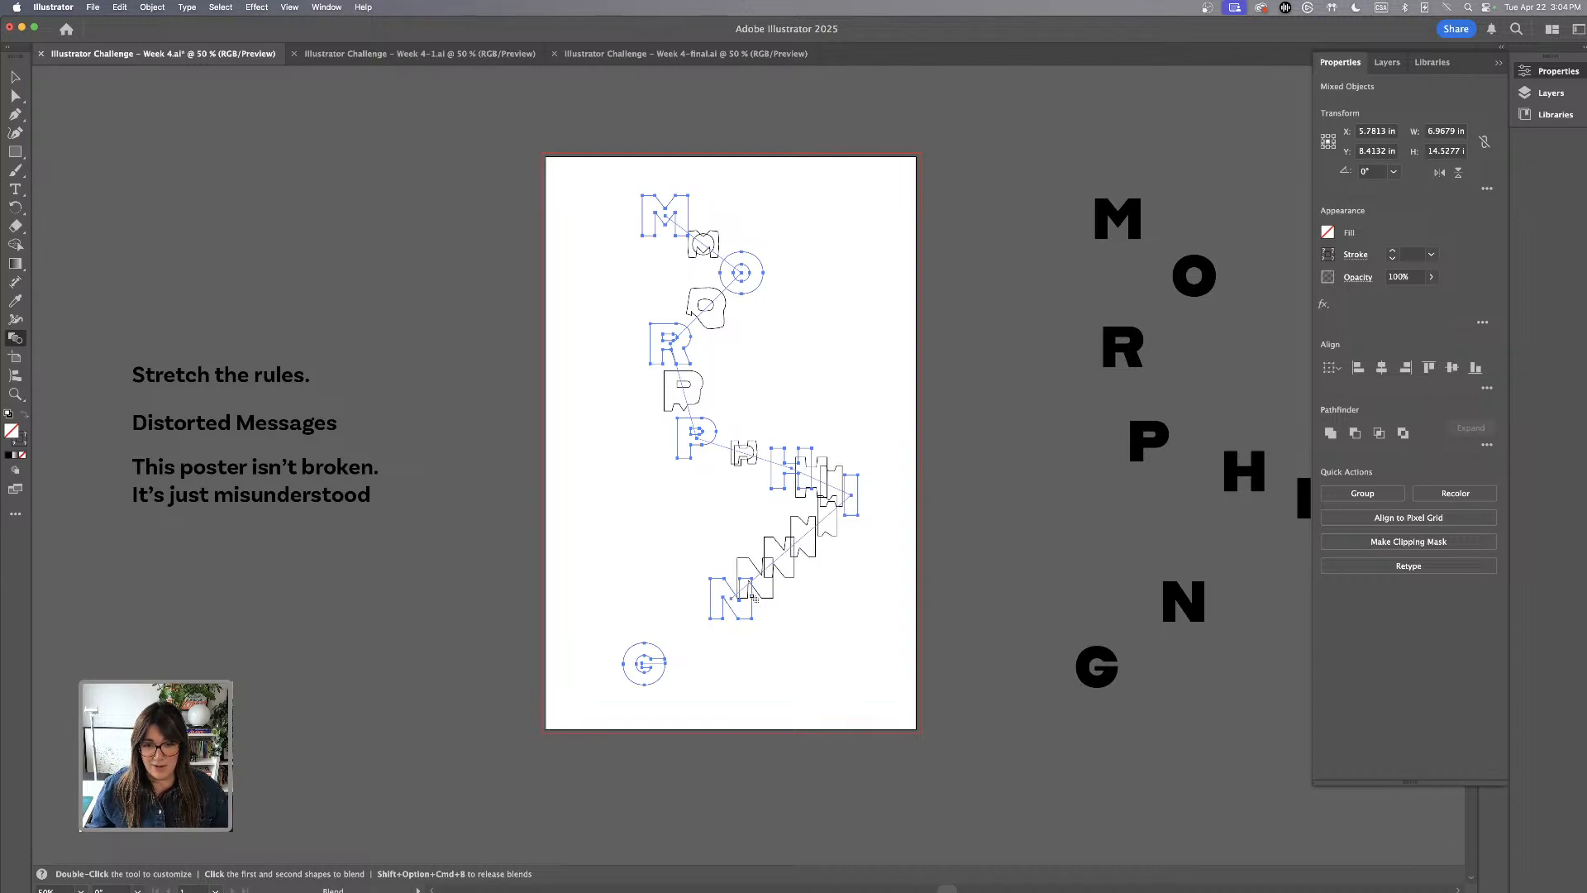
{"action": "scroll", "coordinate": [702, 636], "scroll_direction": "up", "scroll_amount": 1}
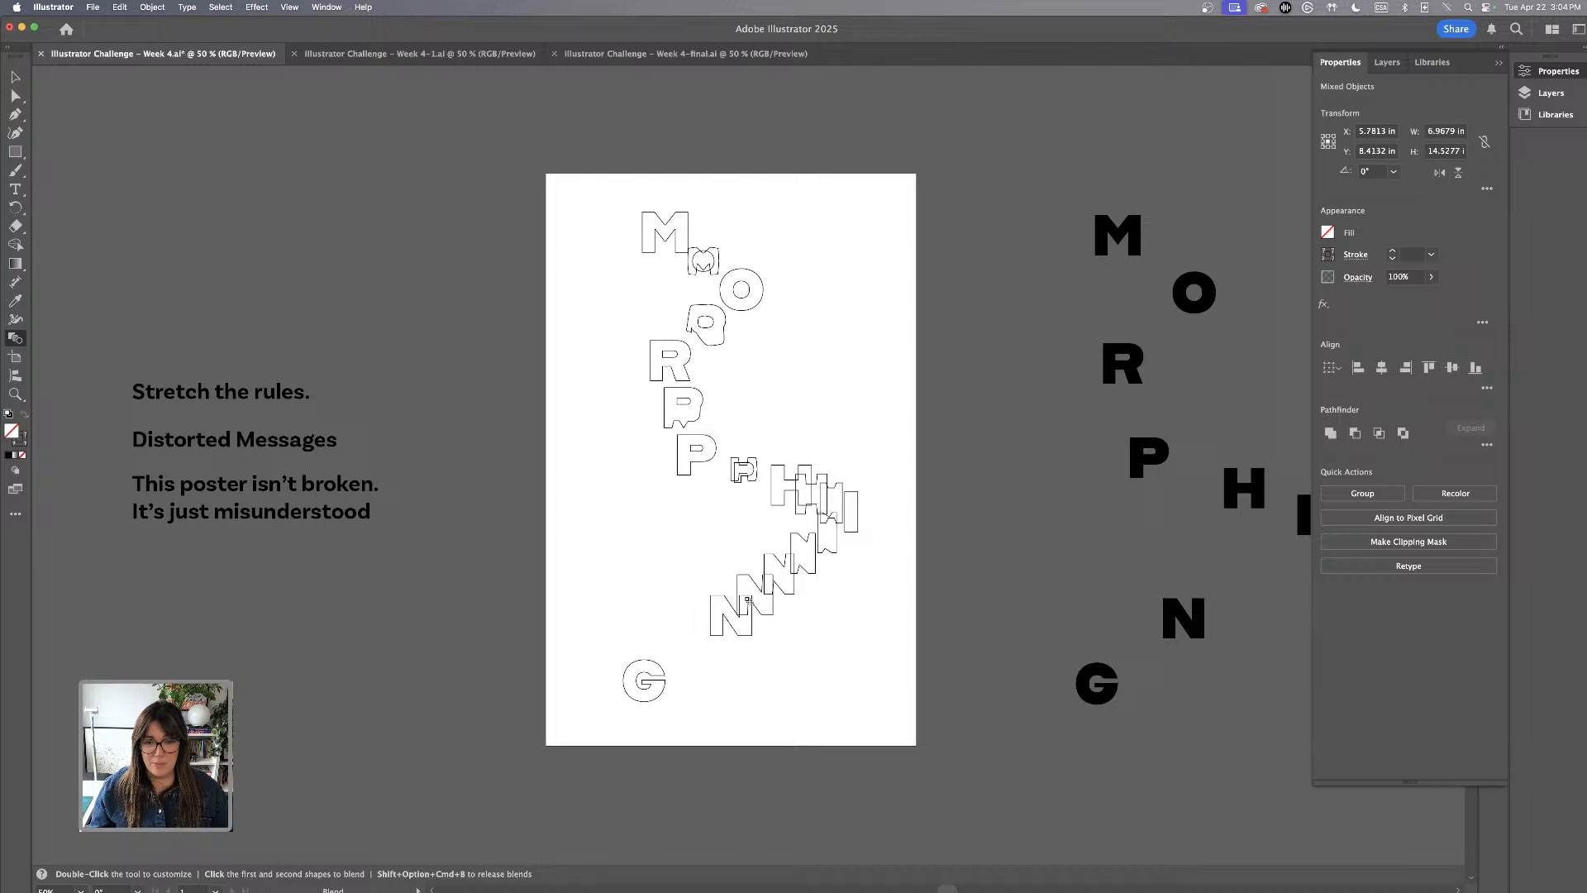
{"action": "left_click", "coordinate": [660, 667]}
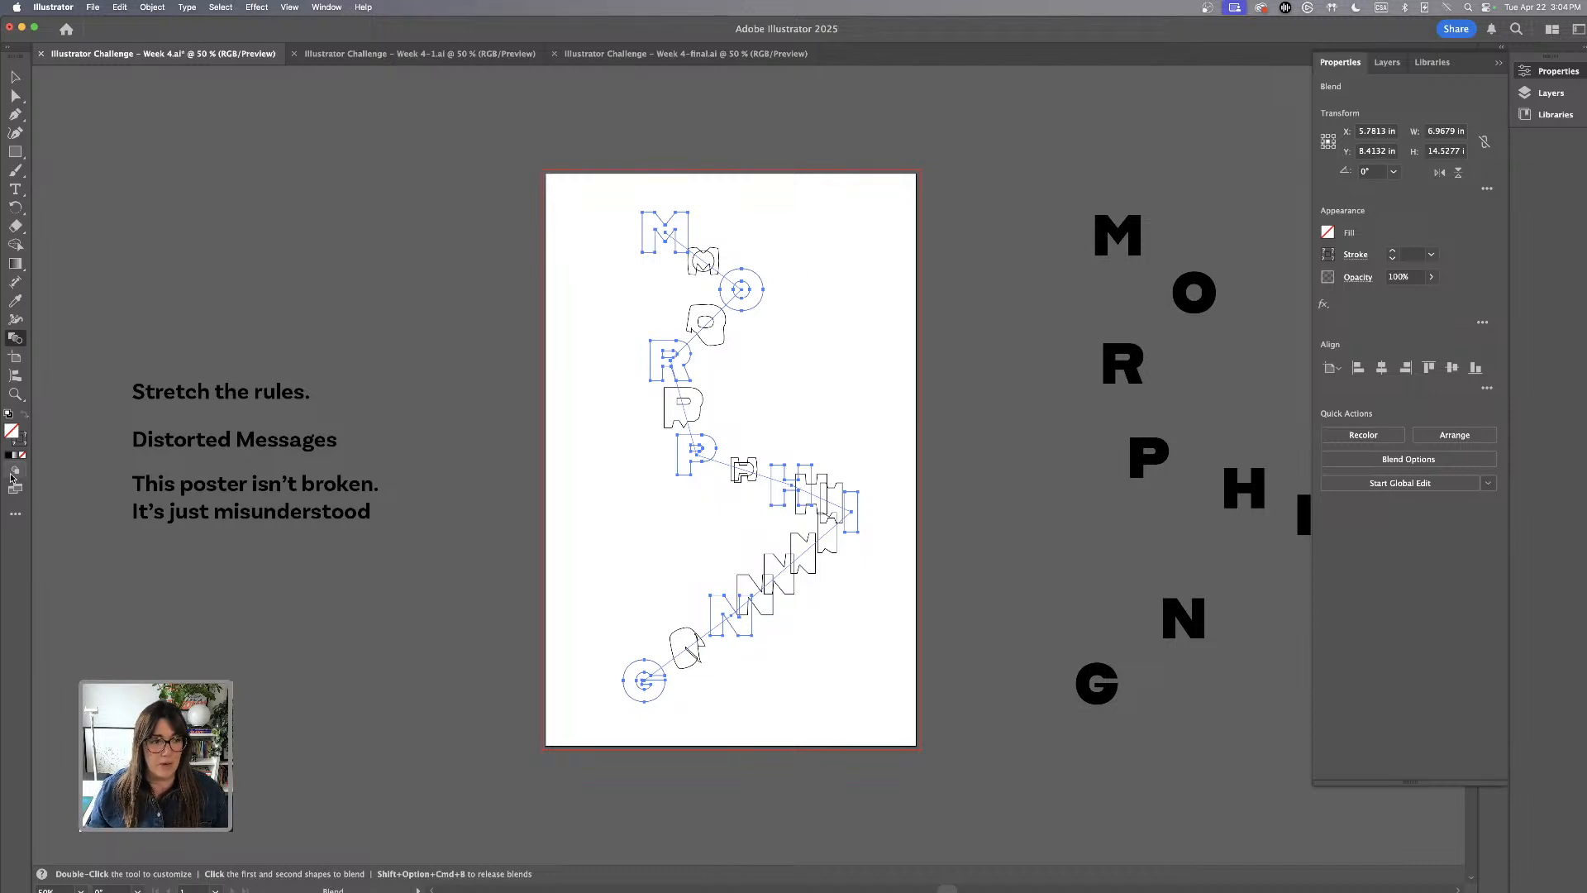
Open the options of the letter blend and try Specified Steps spacing with 10 steps
{"action": "double_click", "coordinate": [15, 339]}
{"action": "left_click_drag", "start_coordinate": [1032, 474], "coordinate": [1053, 381]}
{"action": "left_click", "coordinate": [1060, 416]}
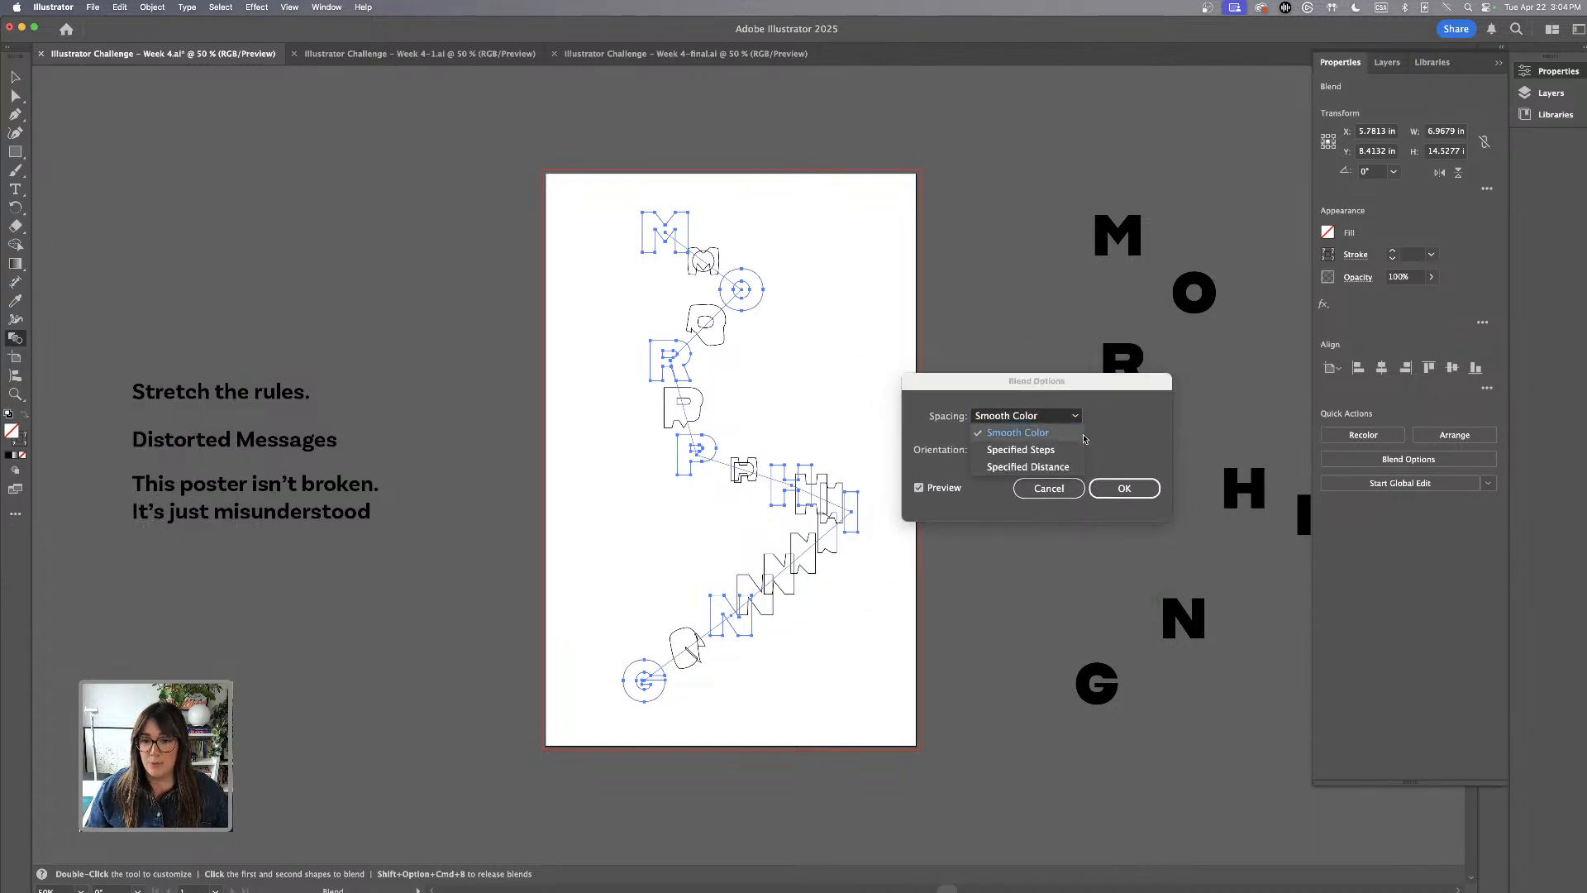
{"action": "left_click", "coordinate": [1026, 450]}
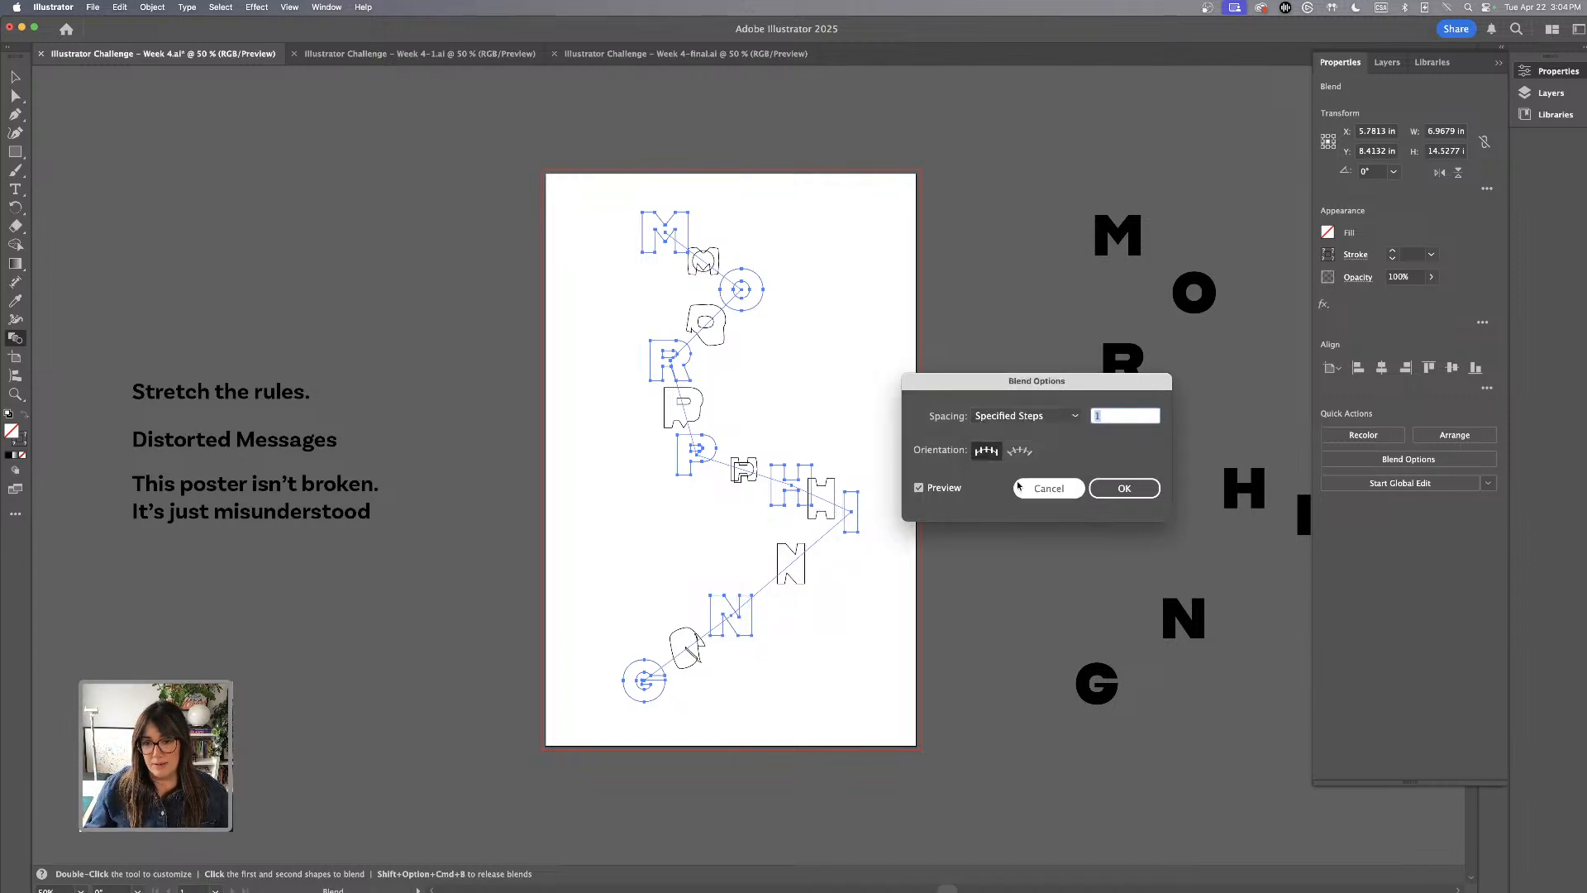
{"action": "left_click", "coordinate": [1114, 417]}
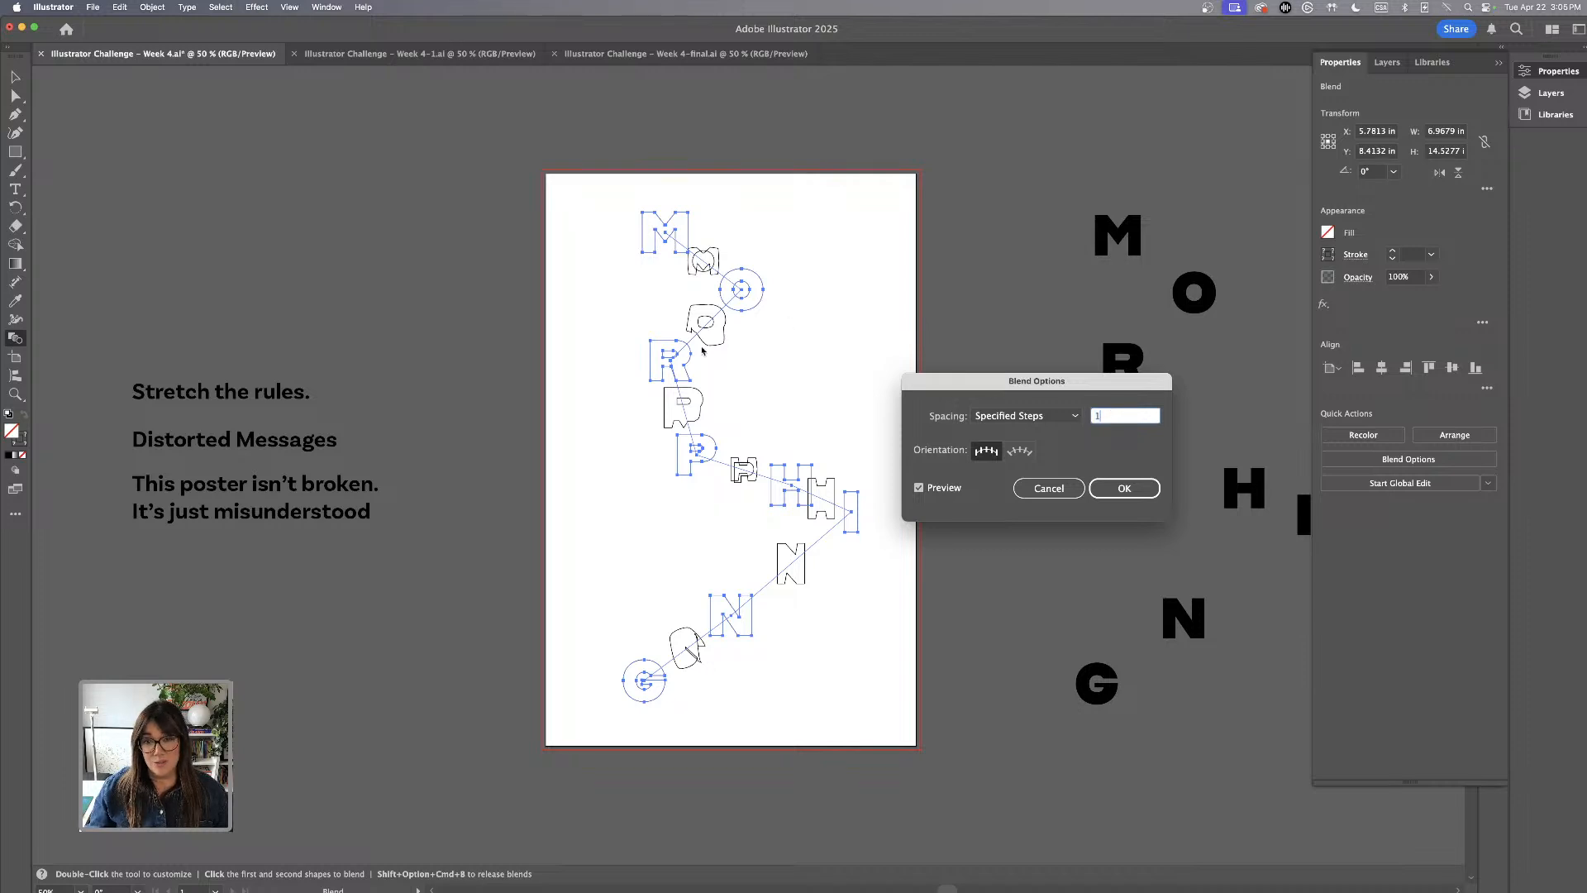
{"action": "type", "text": "0"}
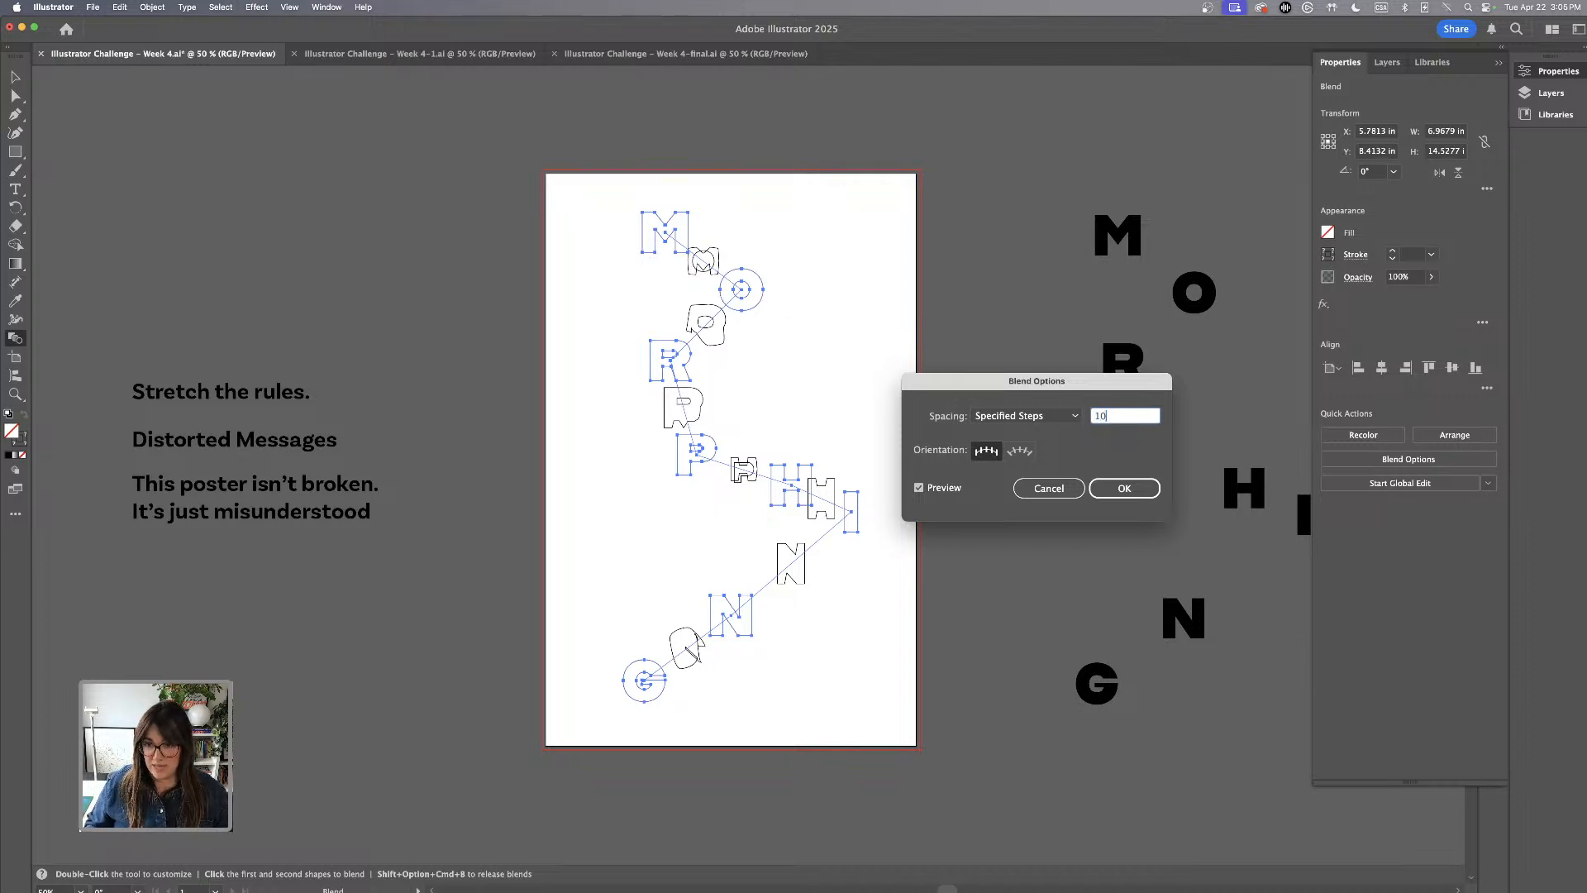
Change the blend spacing to Specified Distance at 0.0556 in, apply it and deselect the blend
{"action": "left_click", "coordinate": [1048, 419]}
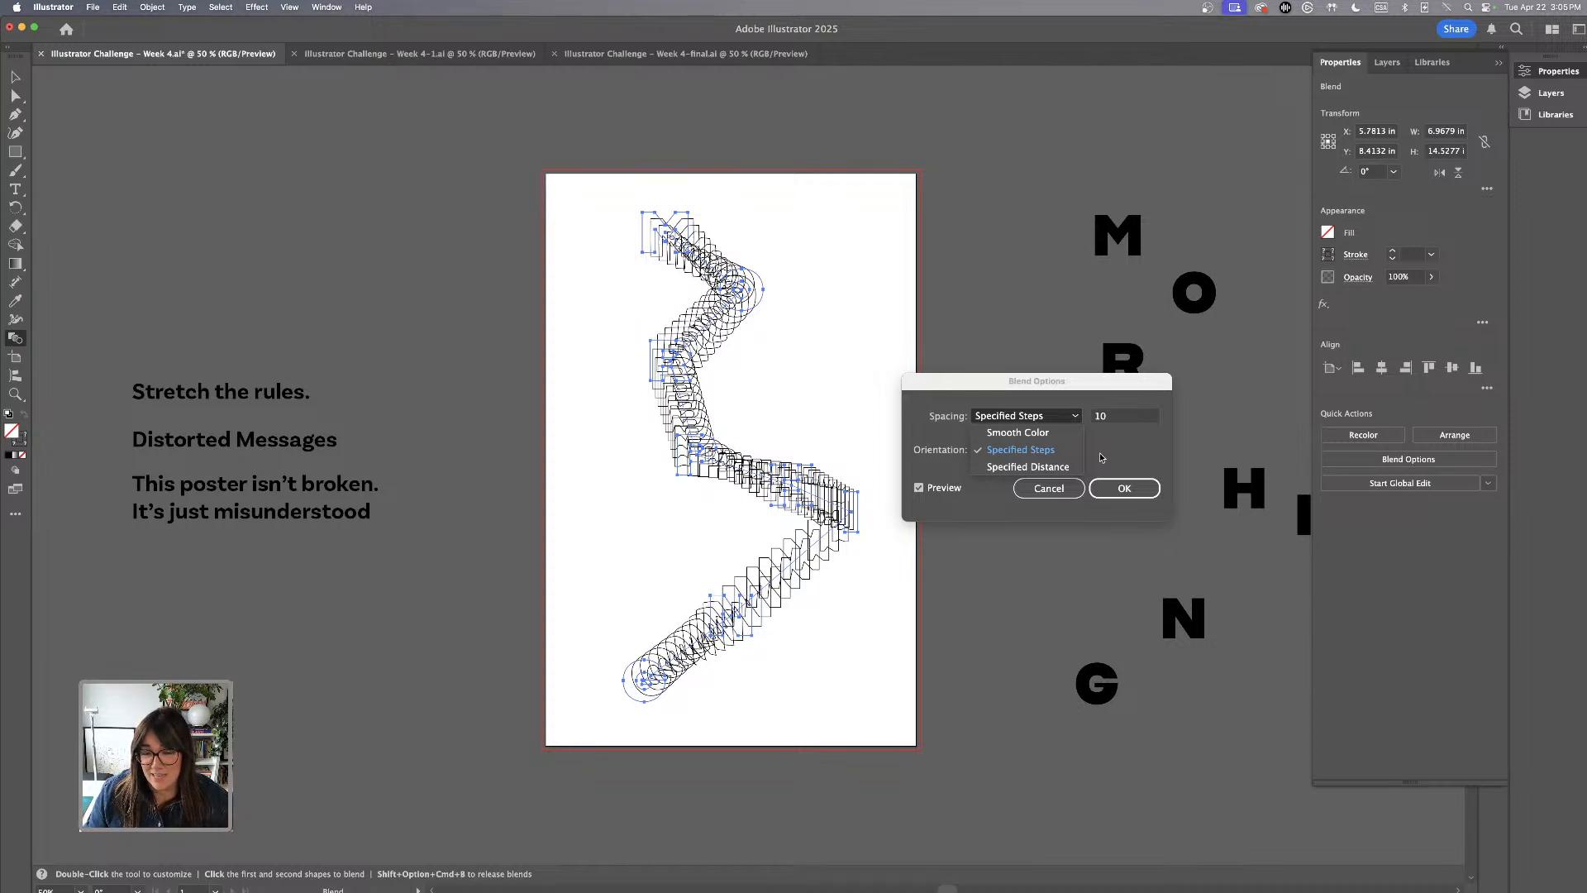
{"action": "left_click", "coordinate": [1009, 474]}
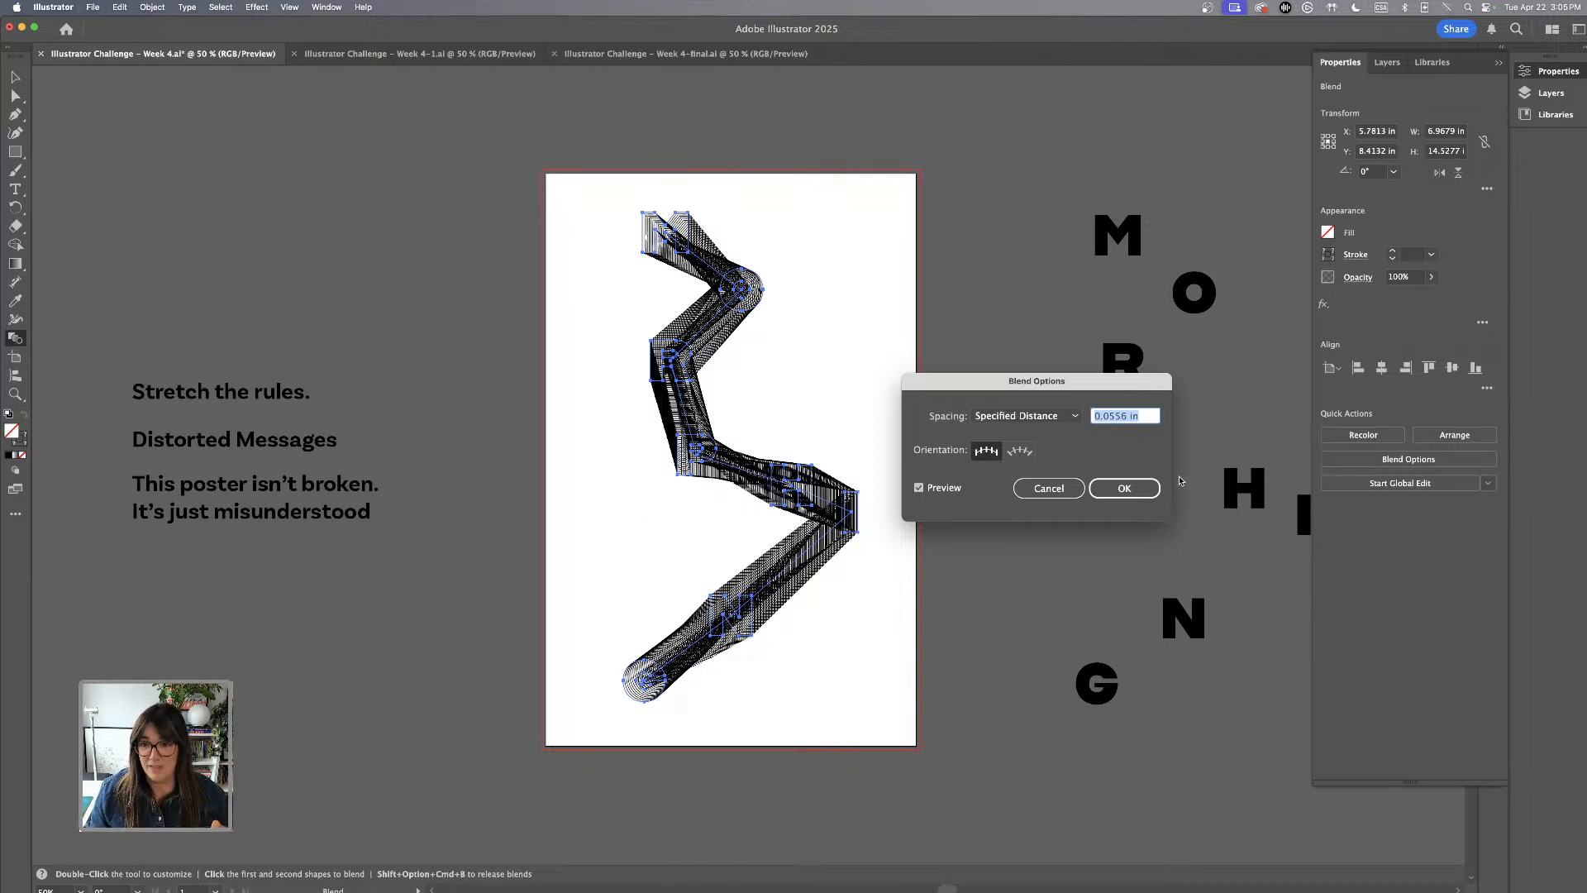
{"action": "left_click", "coordinate": [1124, 488]}
{"action": "key", "text": "v"}
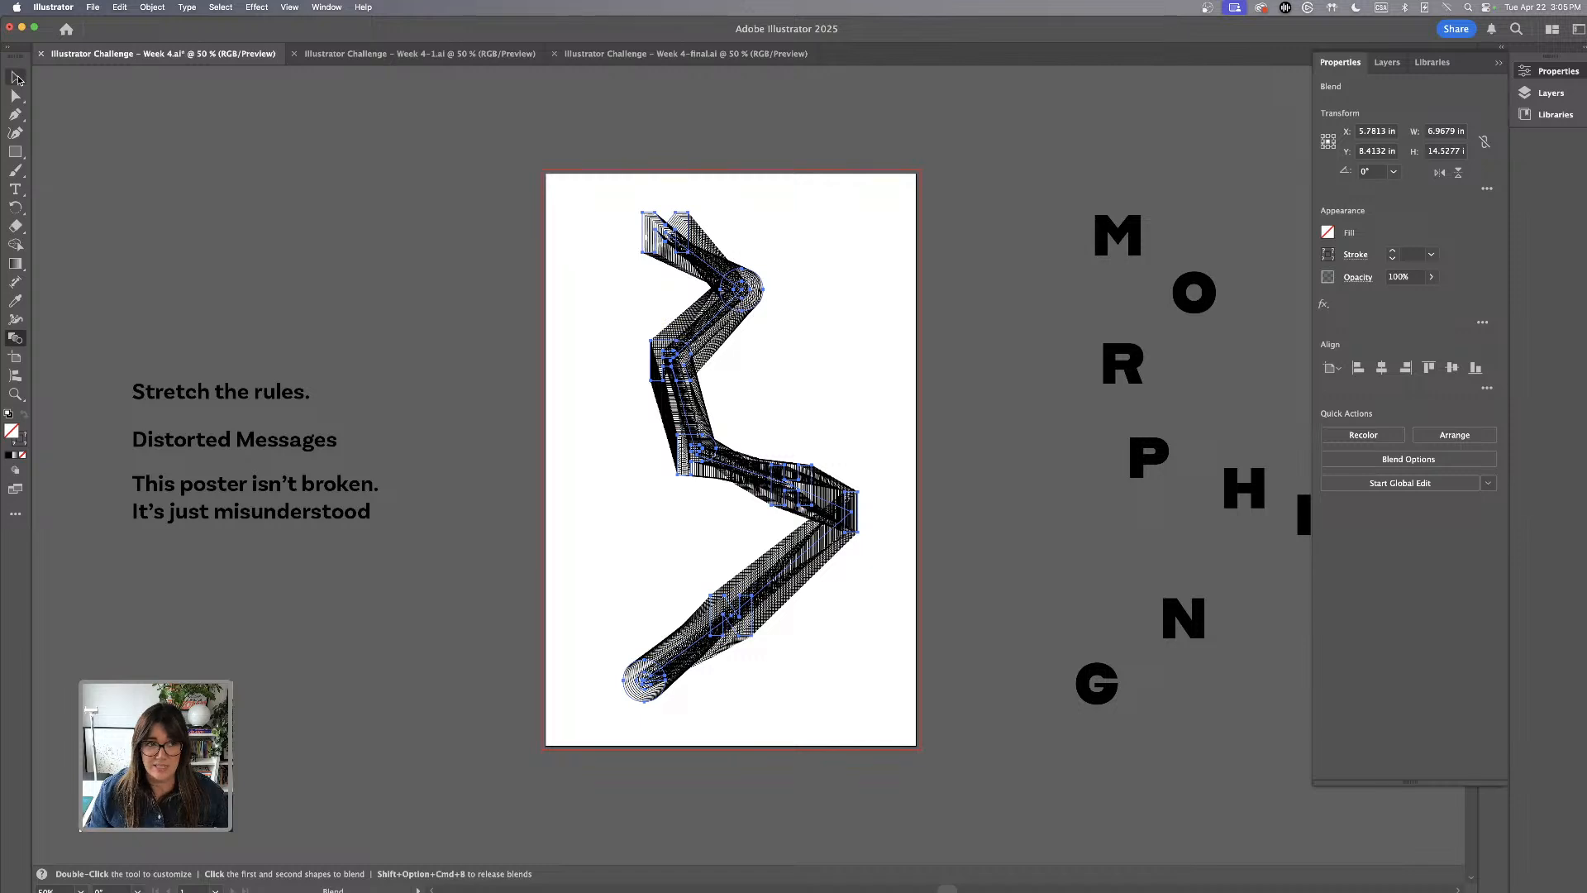
{"action": "left_click", "coordinate": [883, 290]}
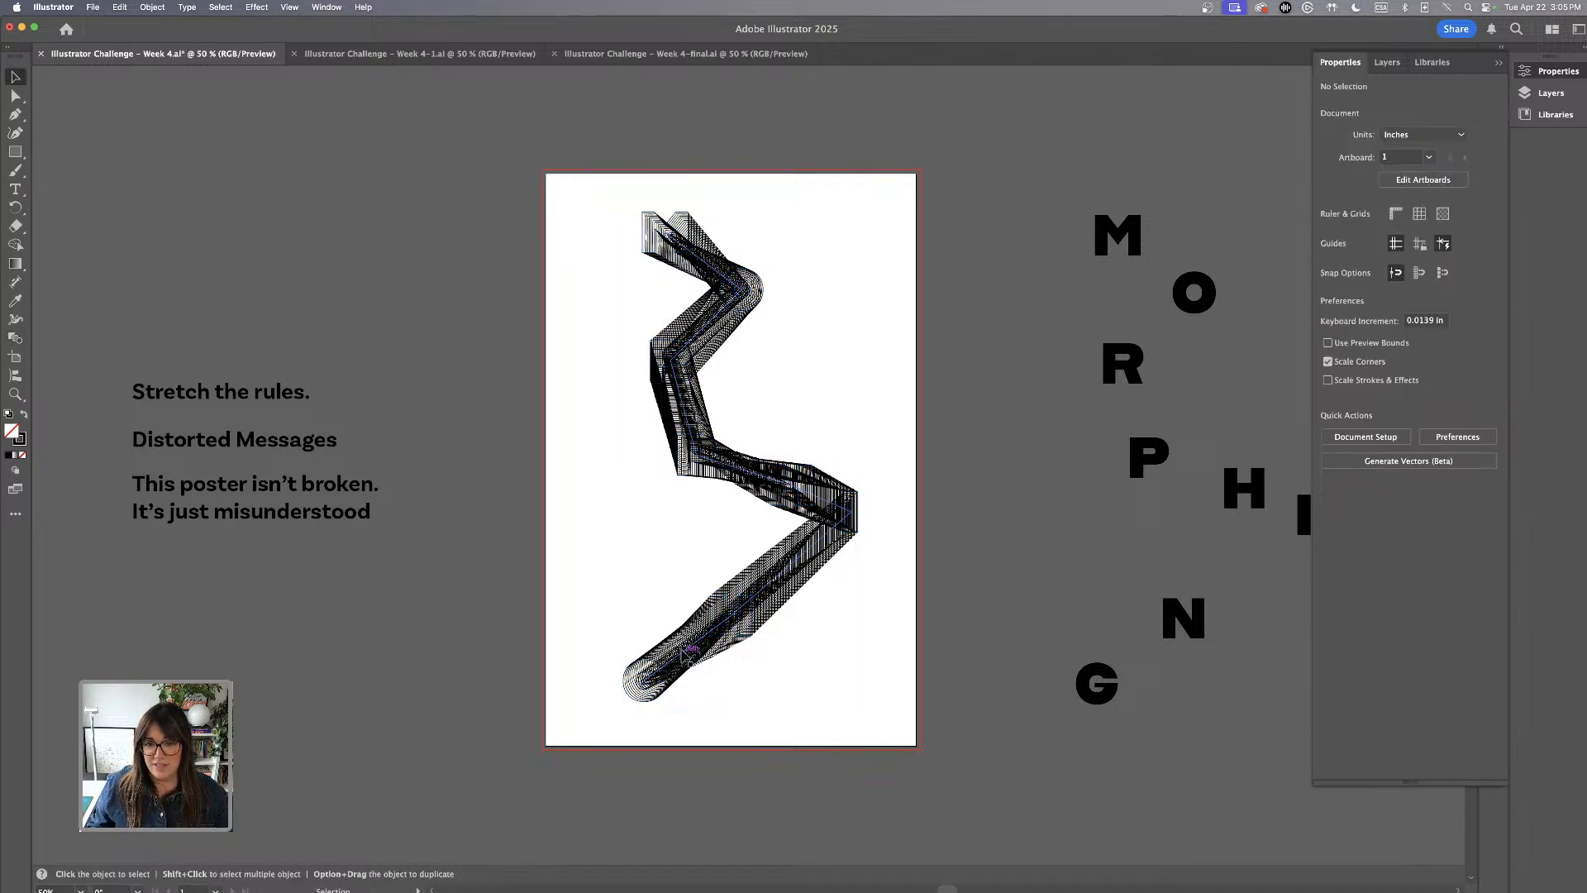
{"action": "scroll", "coordinate": [691, 599], "scroll_direction": "up", "scroll_amount": 1}
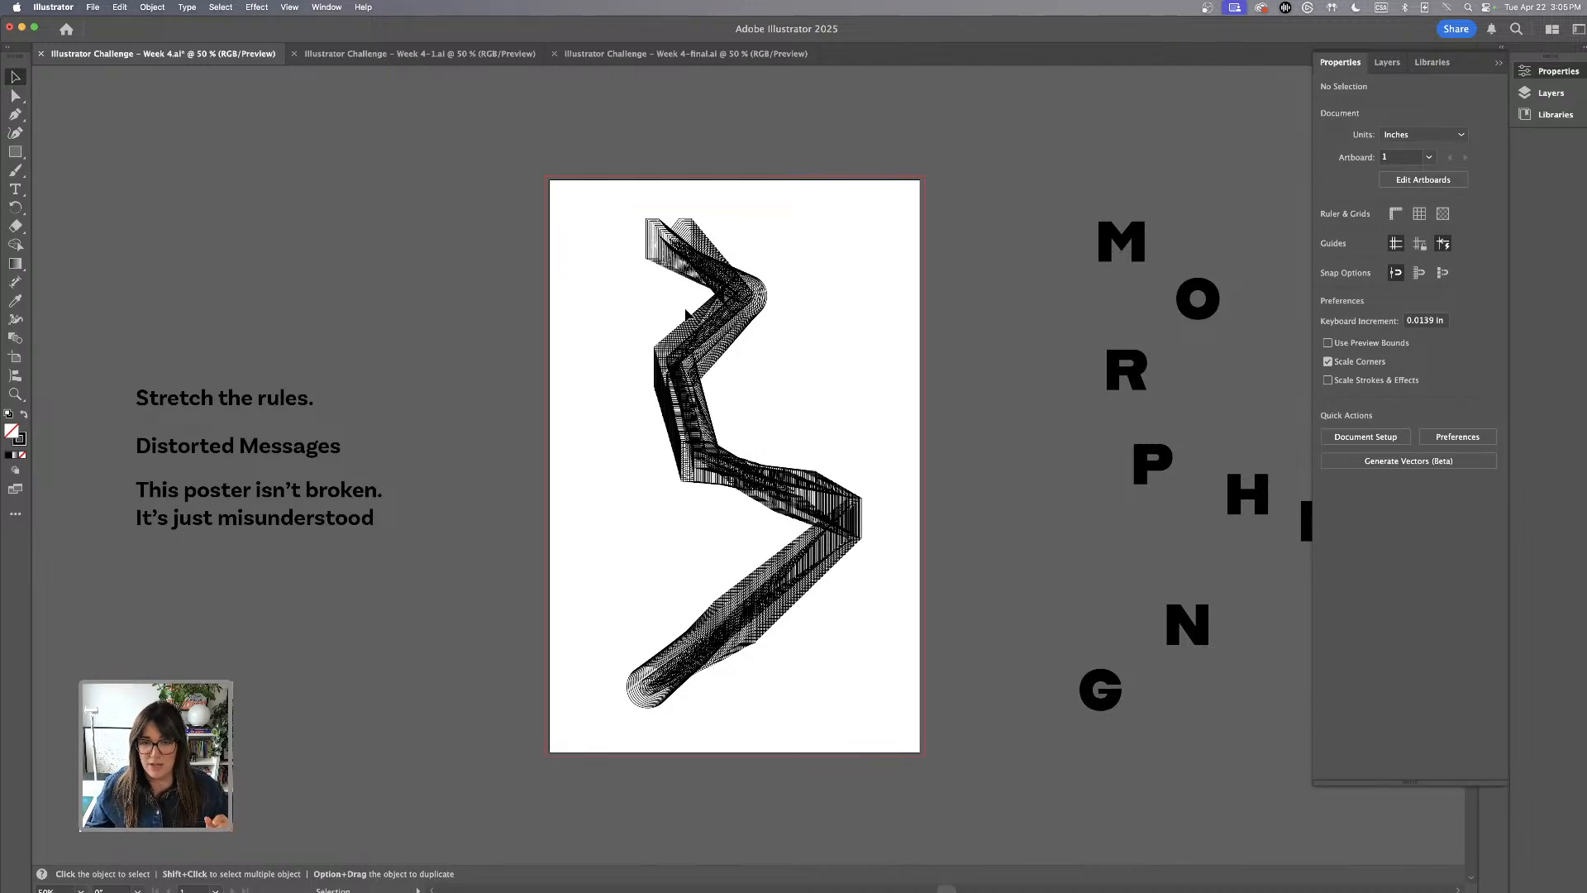
{"action": "scroll", "coordinate": [914, 276], "scroll_direction": "right", "scroll_amount": 5}
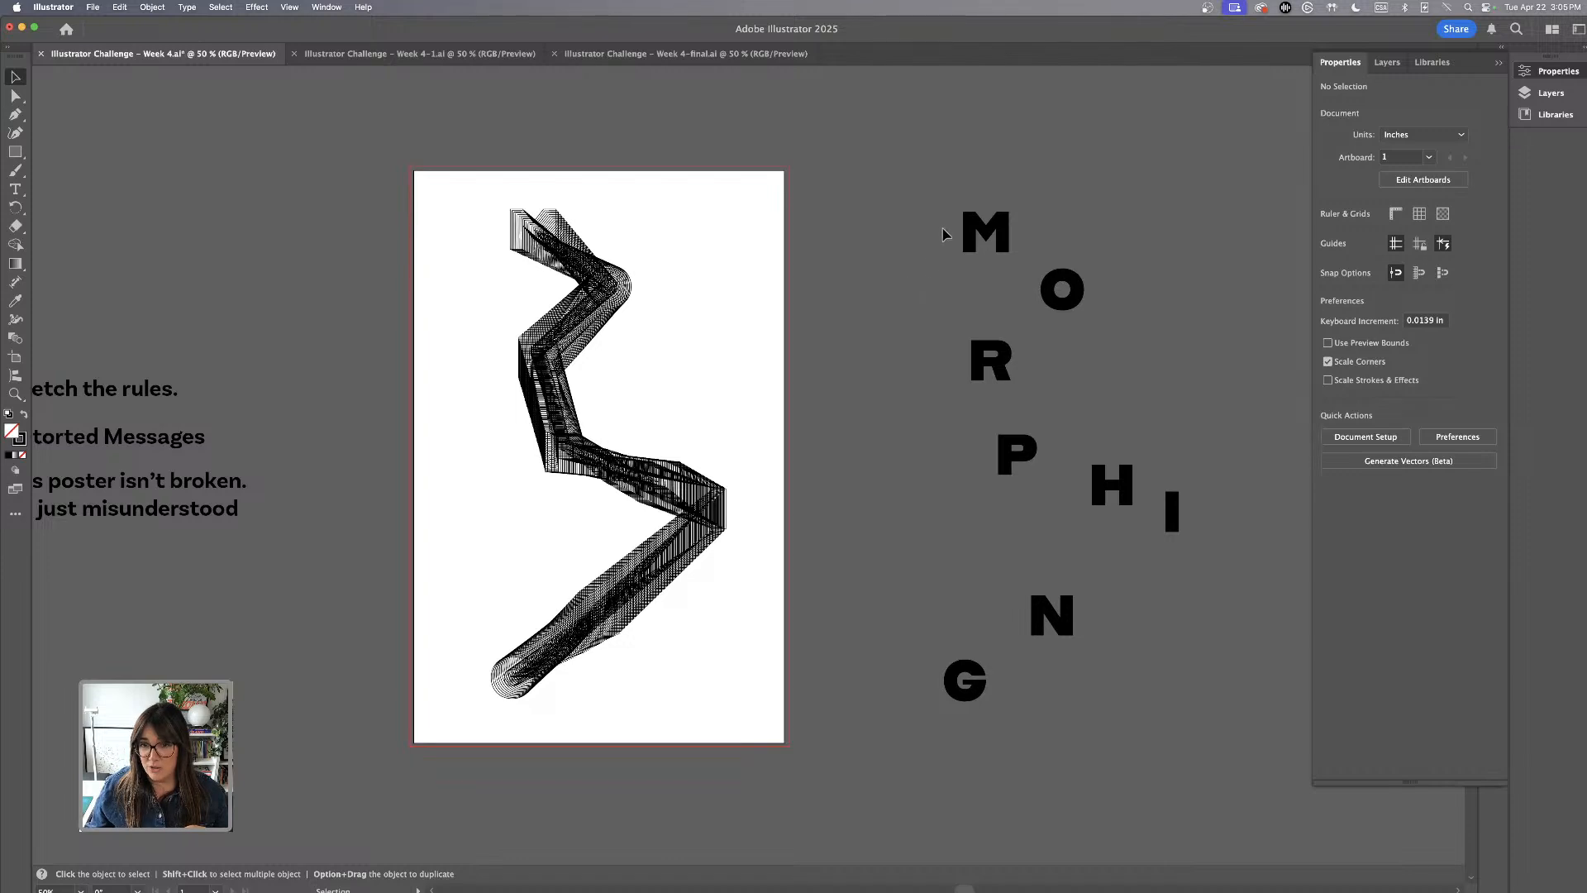
{"action": "left_click_drag", "start_coordinate": [891, 147], "coordinate": [1255, 806]}
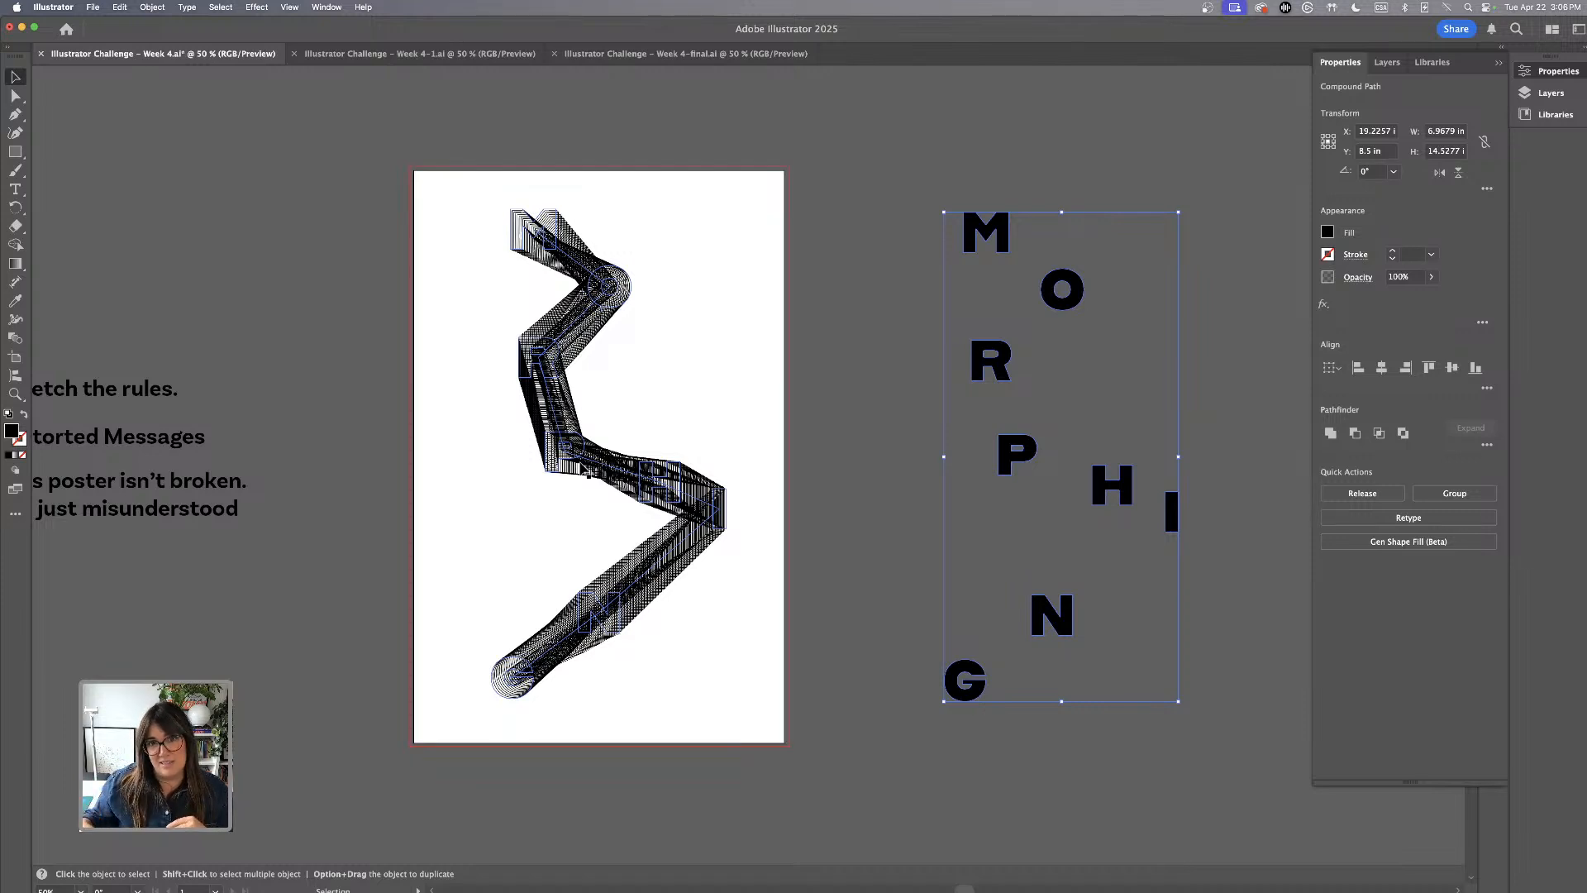
{"action": "scroll", "coordinate": [494, 238], "scroll_direction": "left", "scroll_amount": 3}
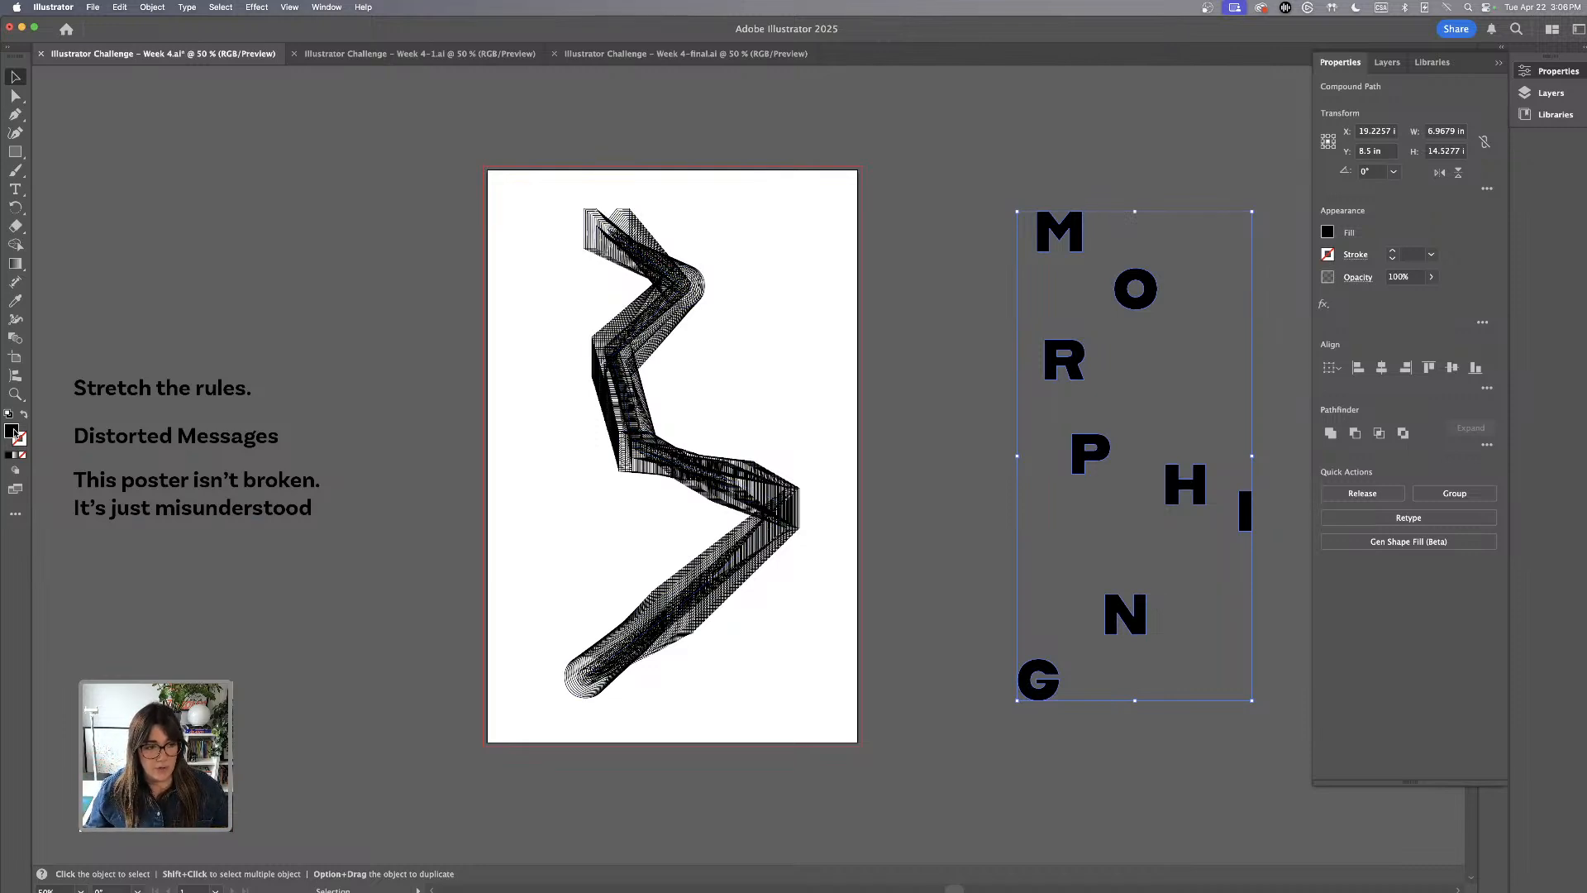
{"action": "double_click", "coordinate": [14, 431]}
{"action": "left_click", "coordinate": [809, 430]}
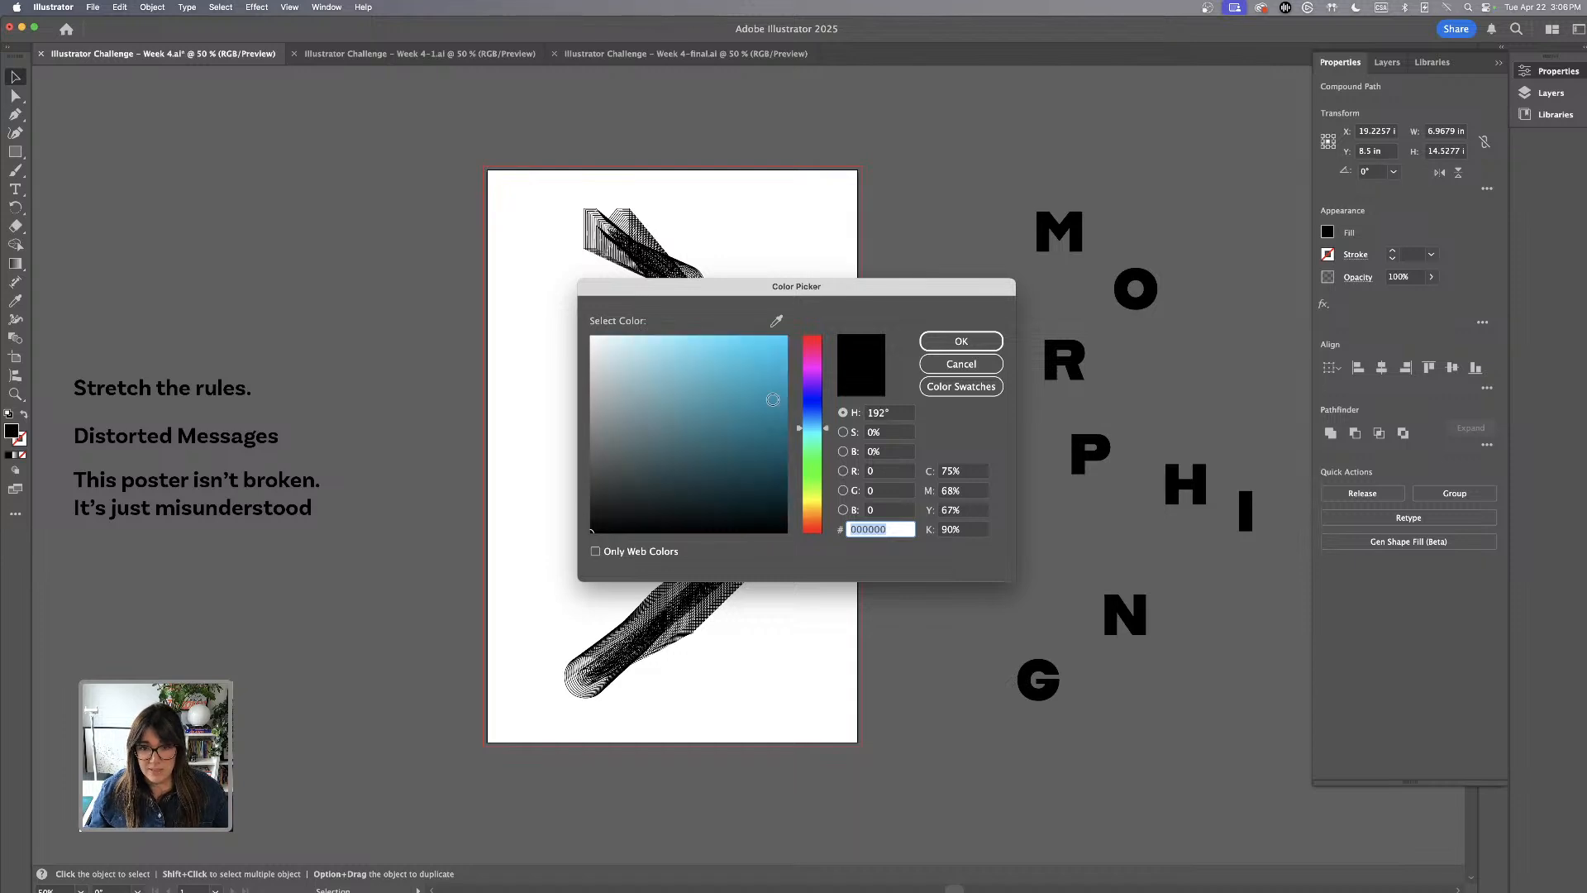
{"action": "left_click", "coordinate": [991, 364]}
{"action": "left_click", "coordinate": [940, 158]}
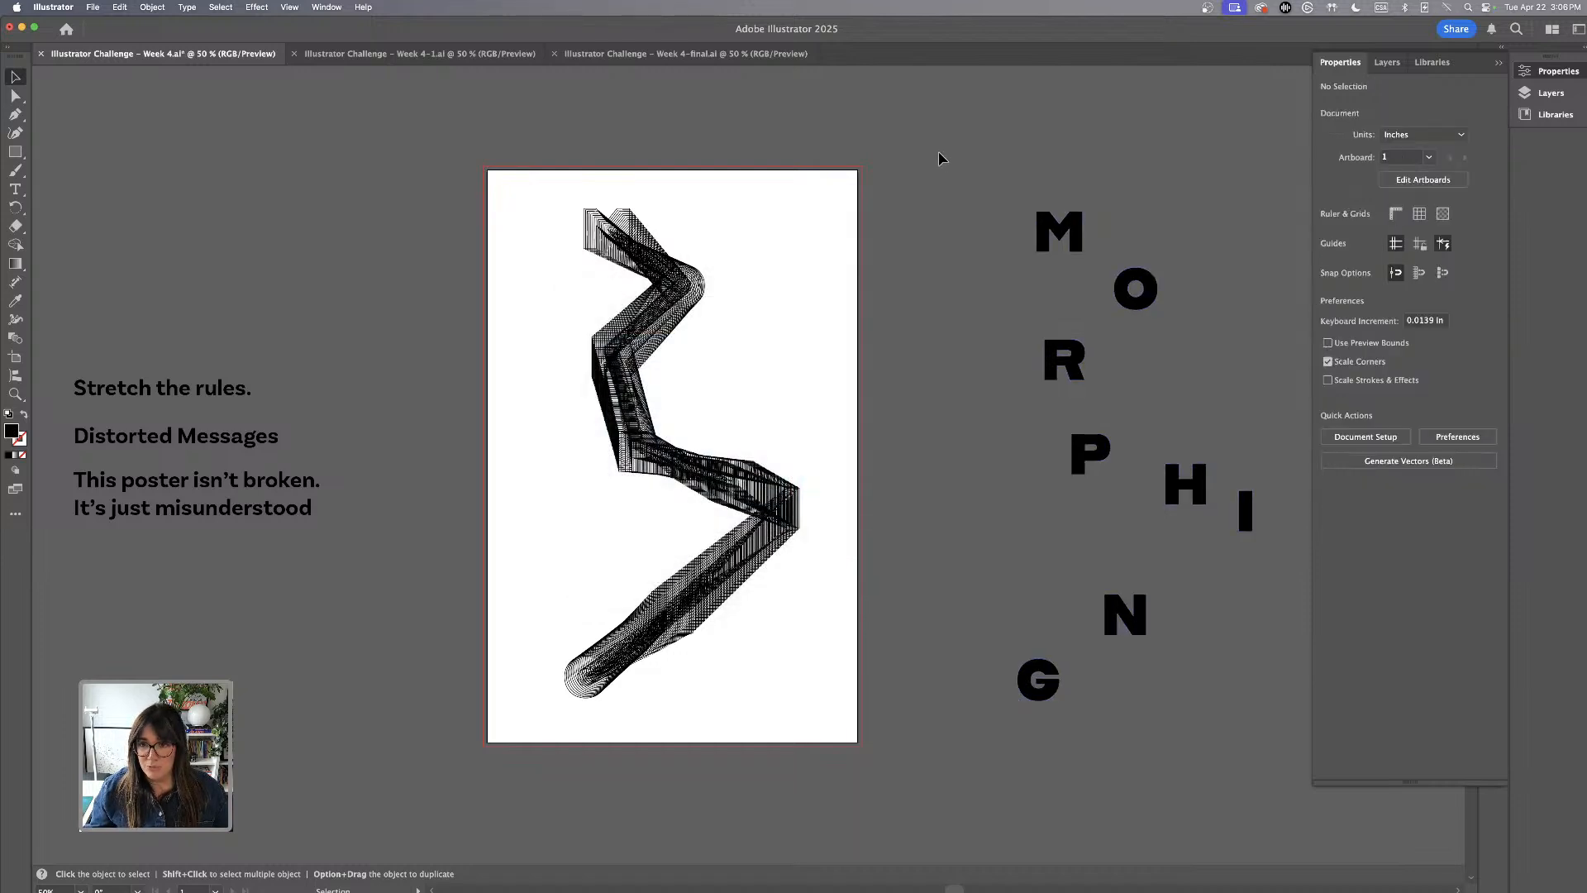
Change the fill of all the solid letters beside the artboard to bright blue, hex 2514f7, and deselect them
{"action": "left_click_drag", "start_coordinate": [939, 153], "coordinate": [1296, 830]}
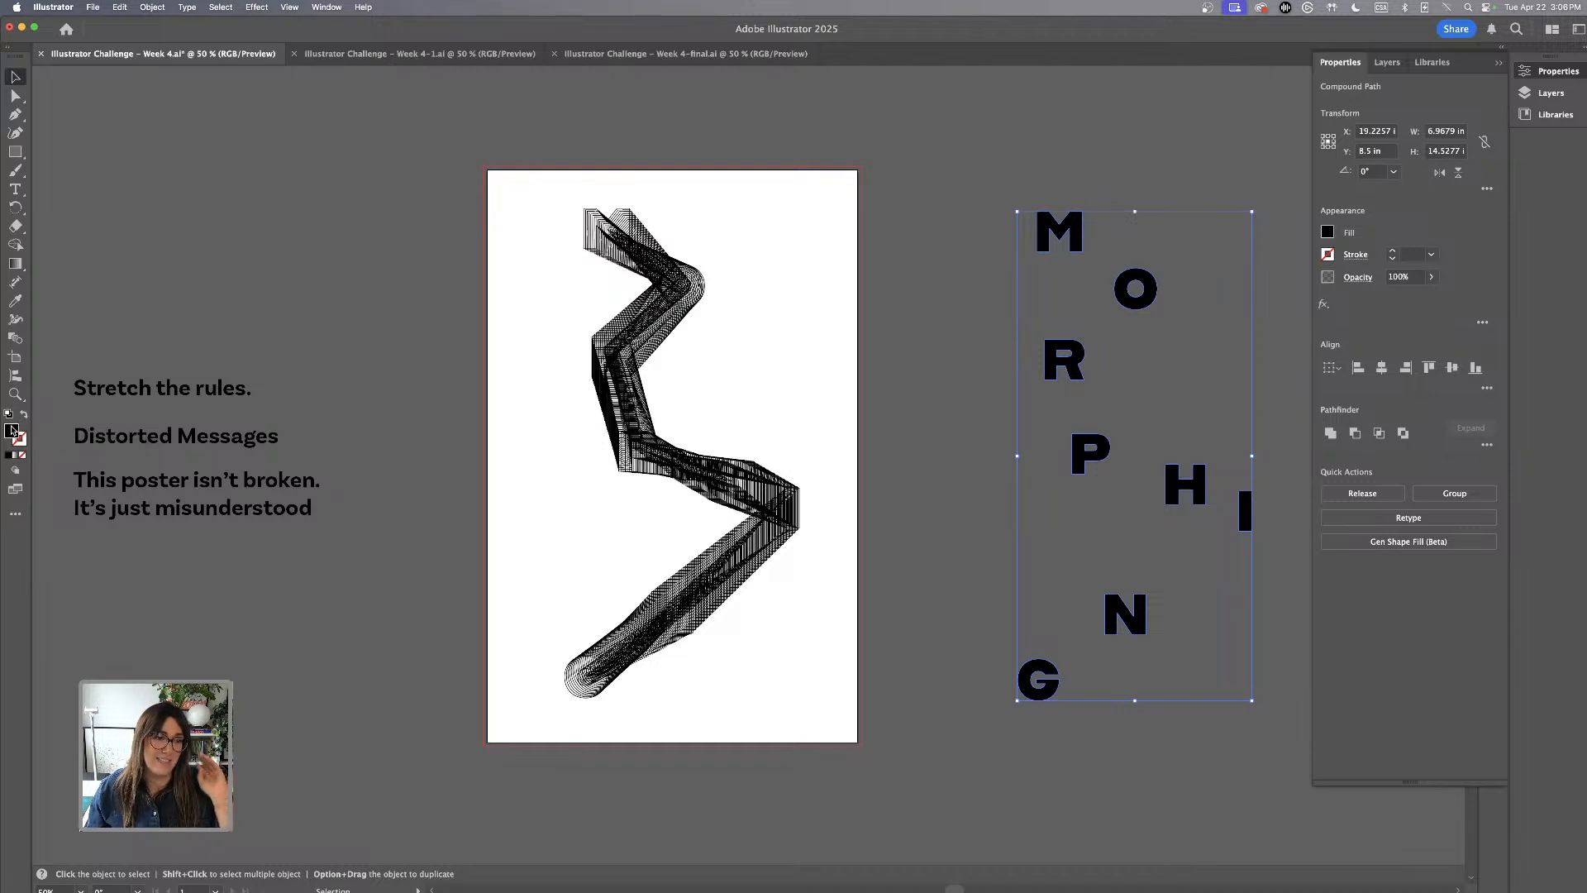
{"action": "double_click", "coordinate": [12, 431]}
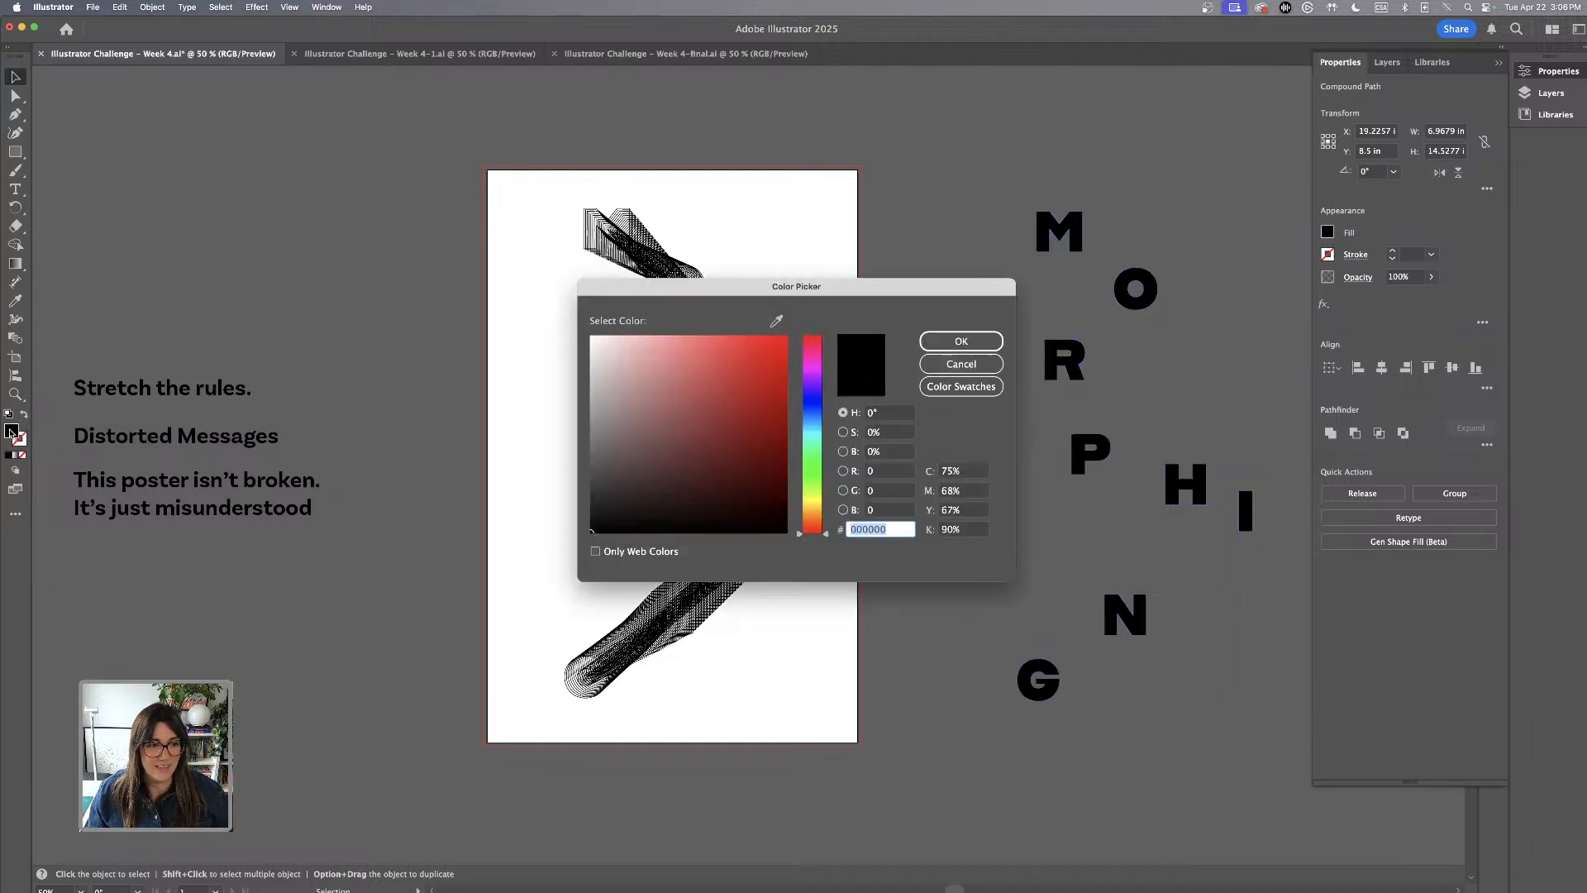
{"action": "left_click", "coordinate": [812, 433]}
{"action": "left_click", "coordinate": [739, 361]}
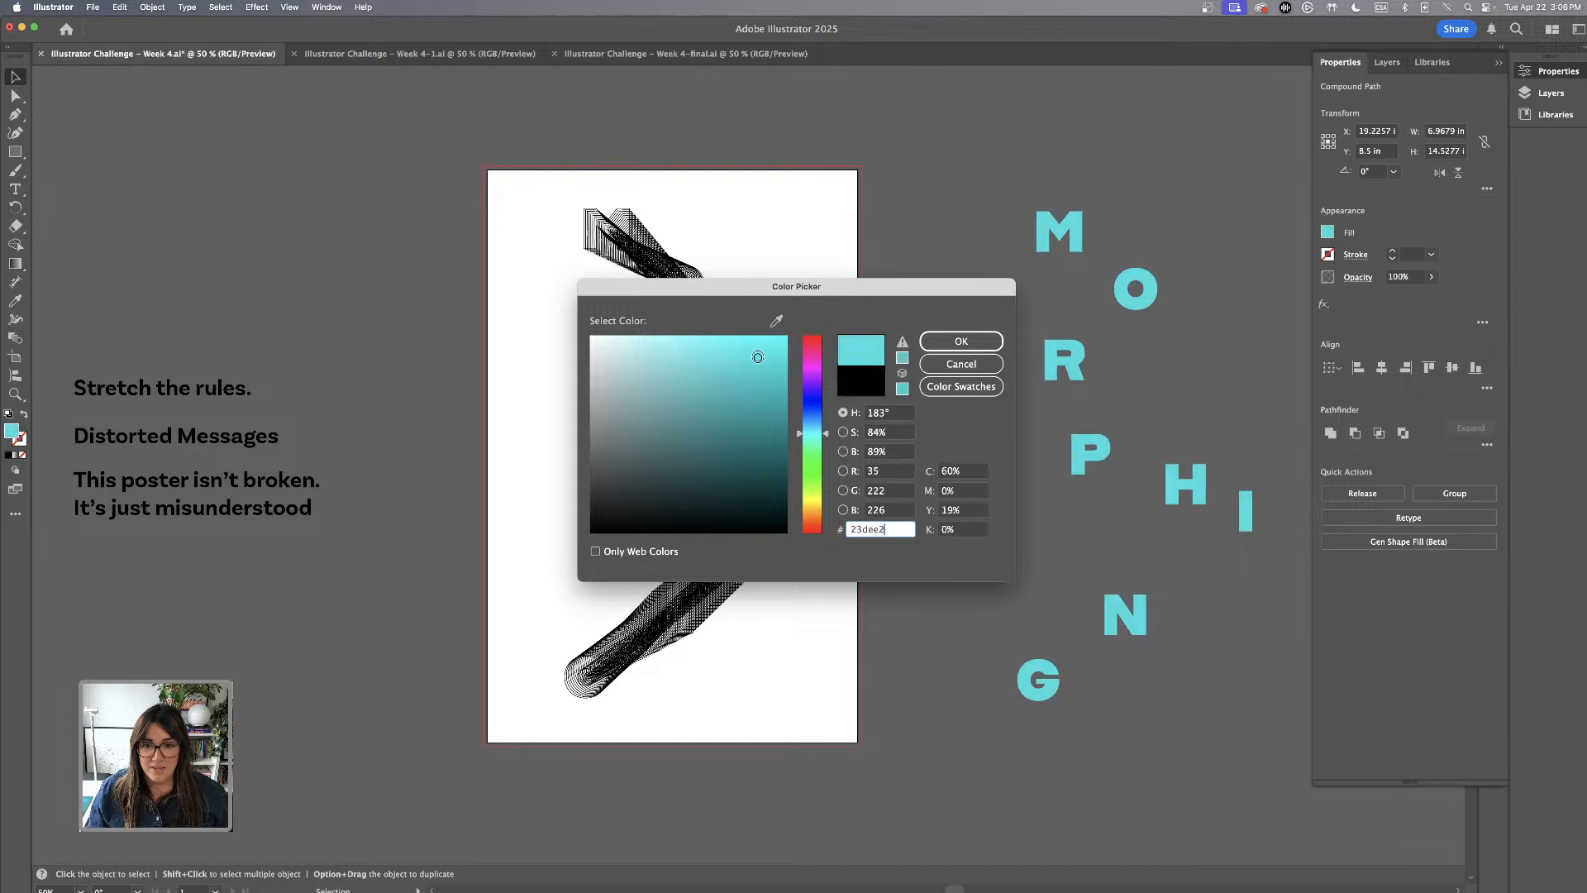
{"action": "left_click", "coordinate": [815, 401]}
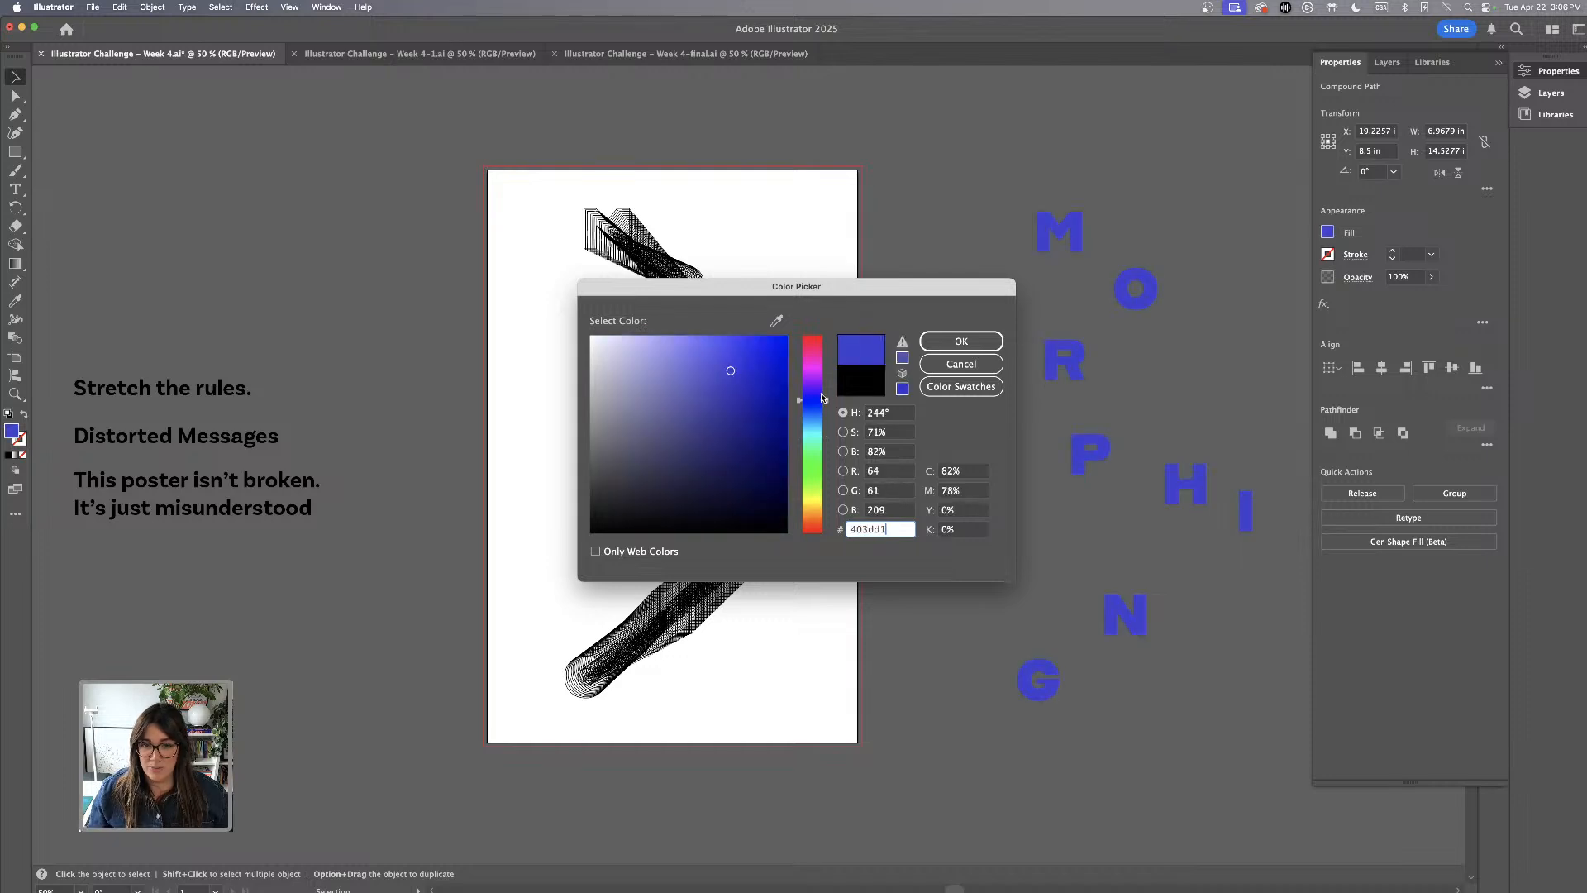
{"action": "left_click_drag", "start_coordinate": [813, 400], "coordinate": [812, 403]}
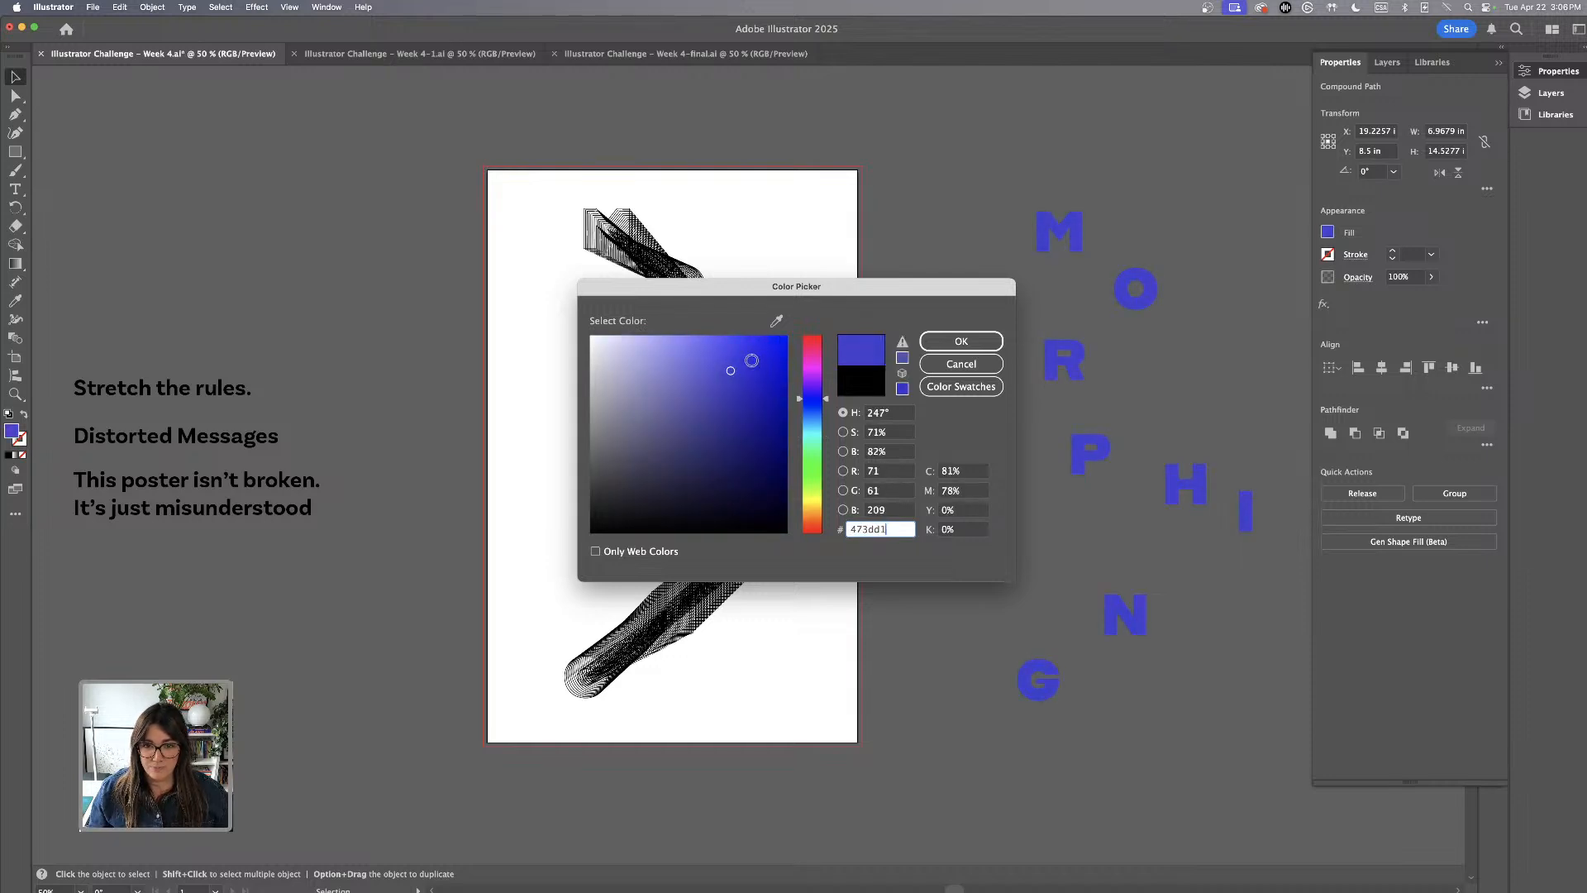
{"action": "left_click_drag", "start_coordinate": [751, 360], "coordinate": [772, 341]}
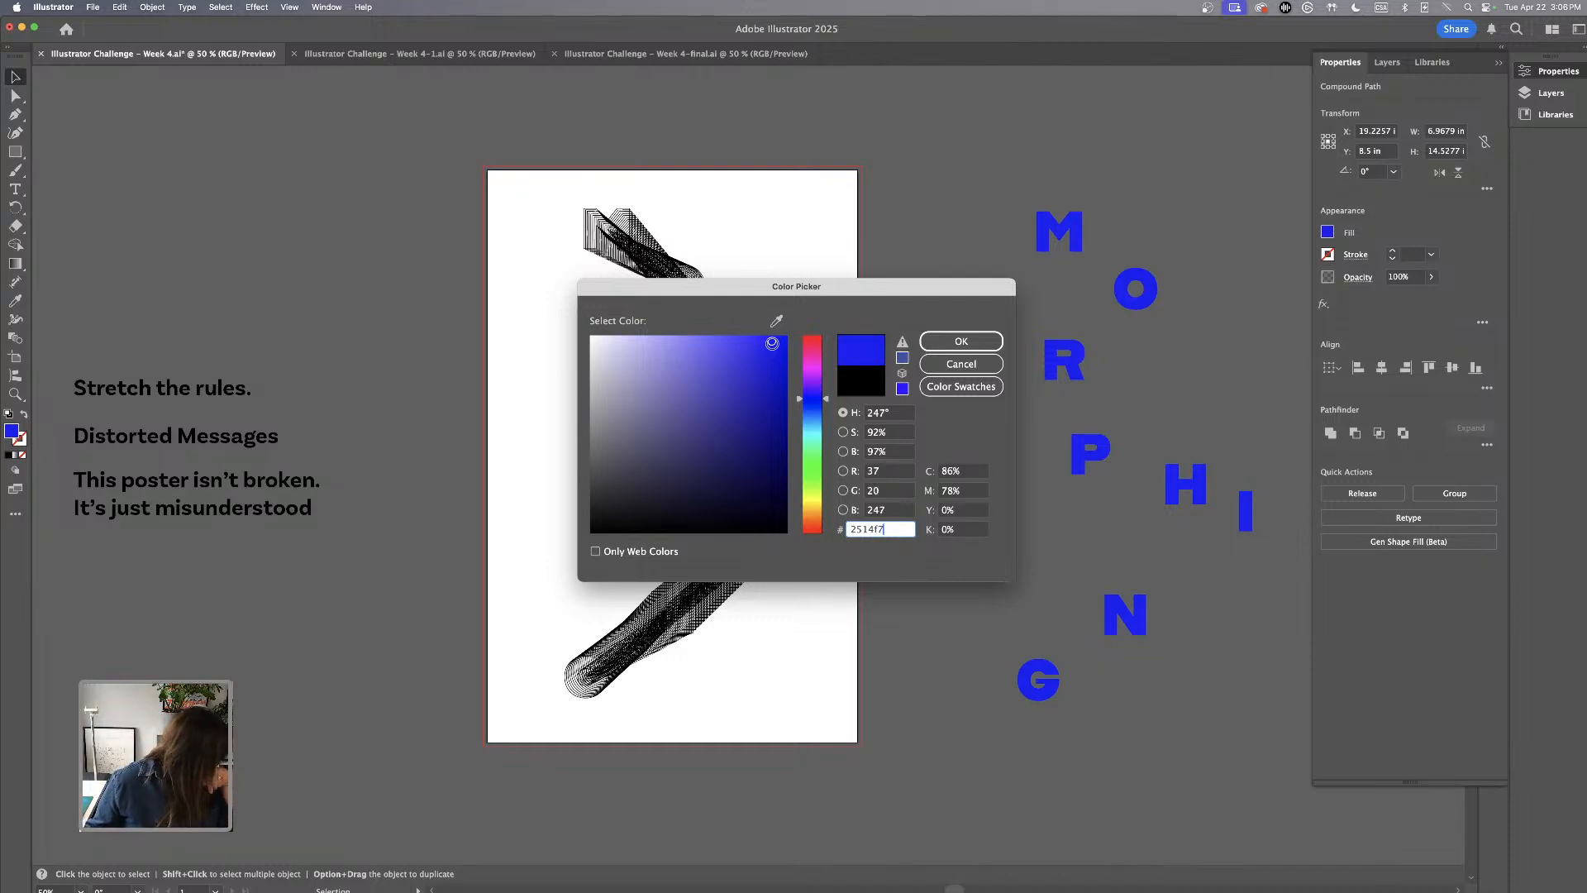
{"action": "left_click", "coordinate": [953, 342]}
{"action": "left_click", "coordinate": [963, 240]}
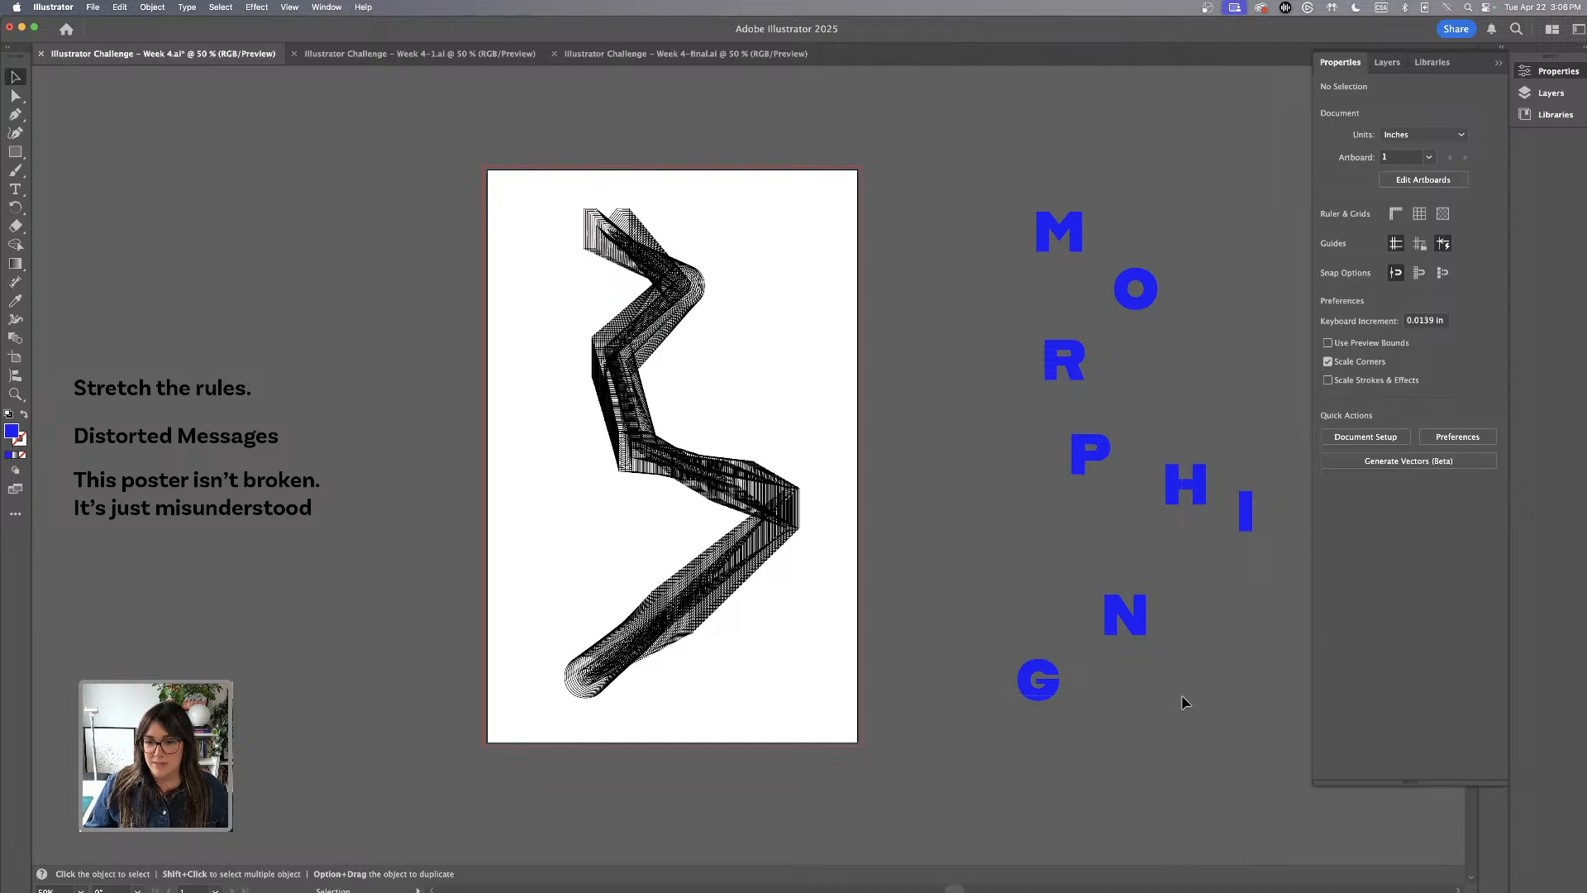
Move all the blue letters together onto the blend chain, align them exactly over the matching outlined letters, and deselect them
{"action": "left_click_drag", "start_coordinate": [1182, 695], "coordinate": [1256, 786]}
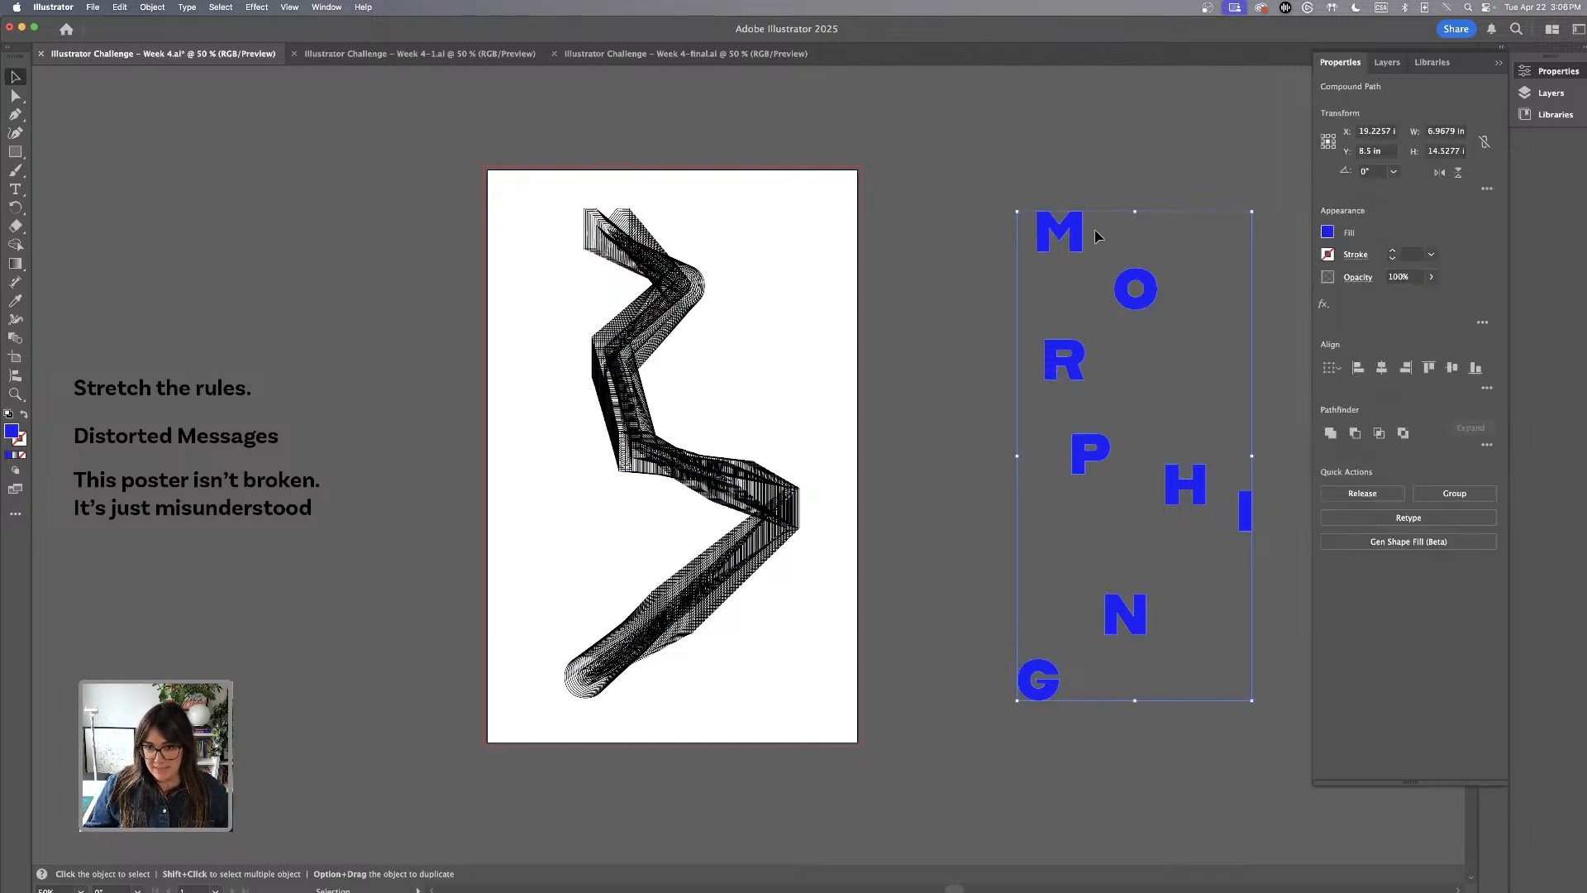
{"action": "left_click_drag", "start_coordinate": [1077, 241], "coordinate": [623, 239]}
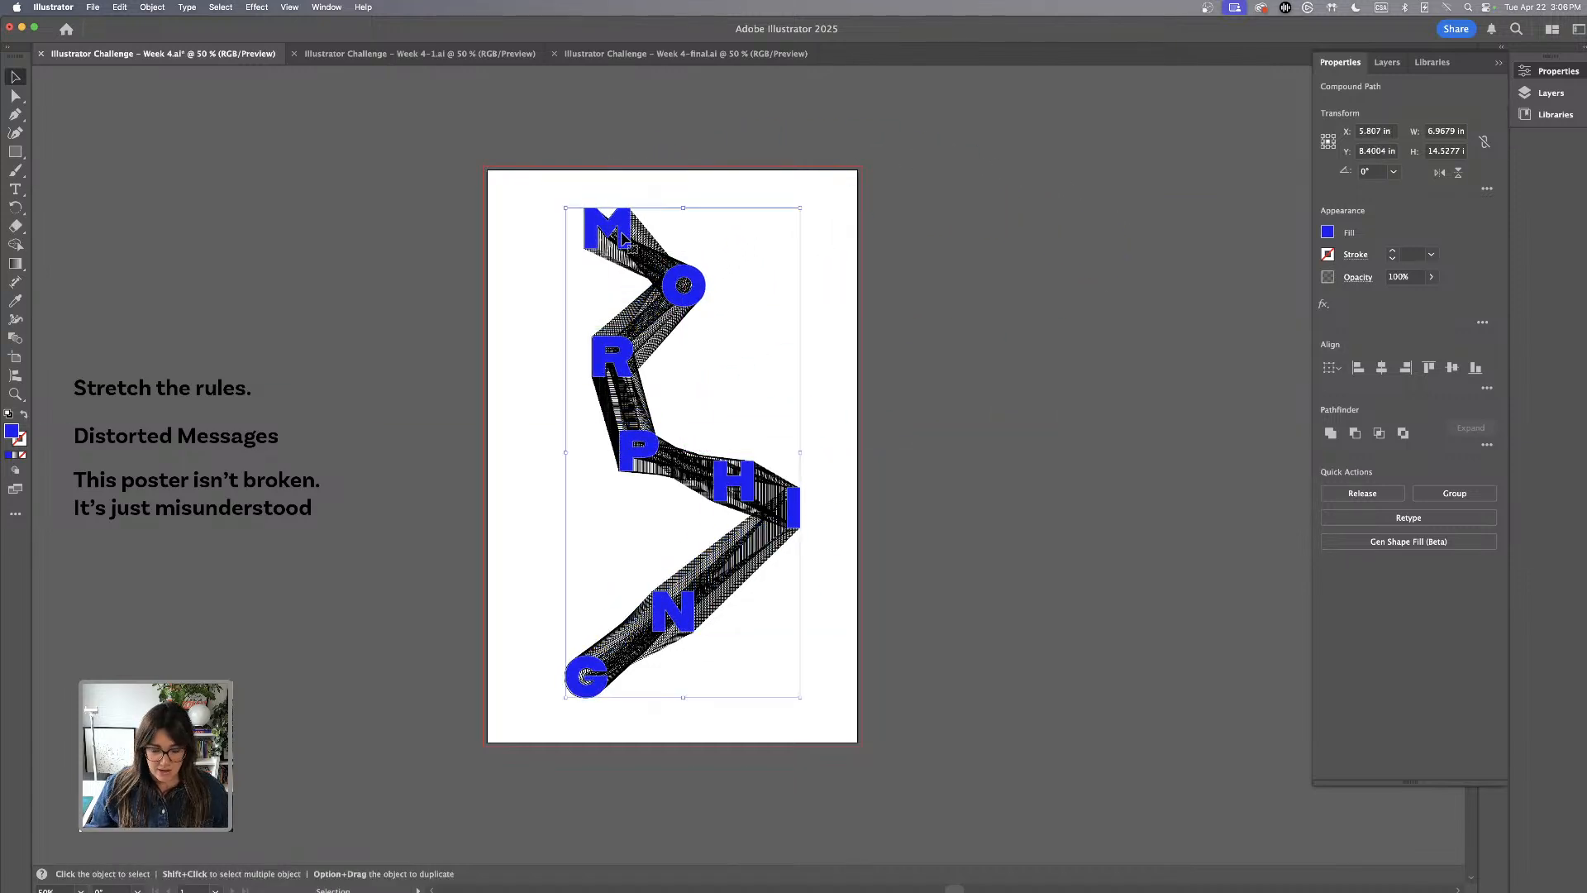
{"action": "key", "text": "super+equal"}
{"action": "key", "text": "a"}
{"action": "key", "text": "super+equal"}
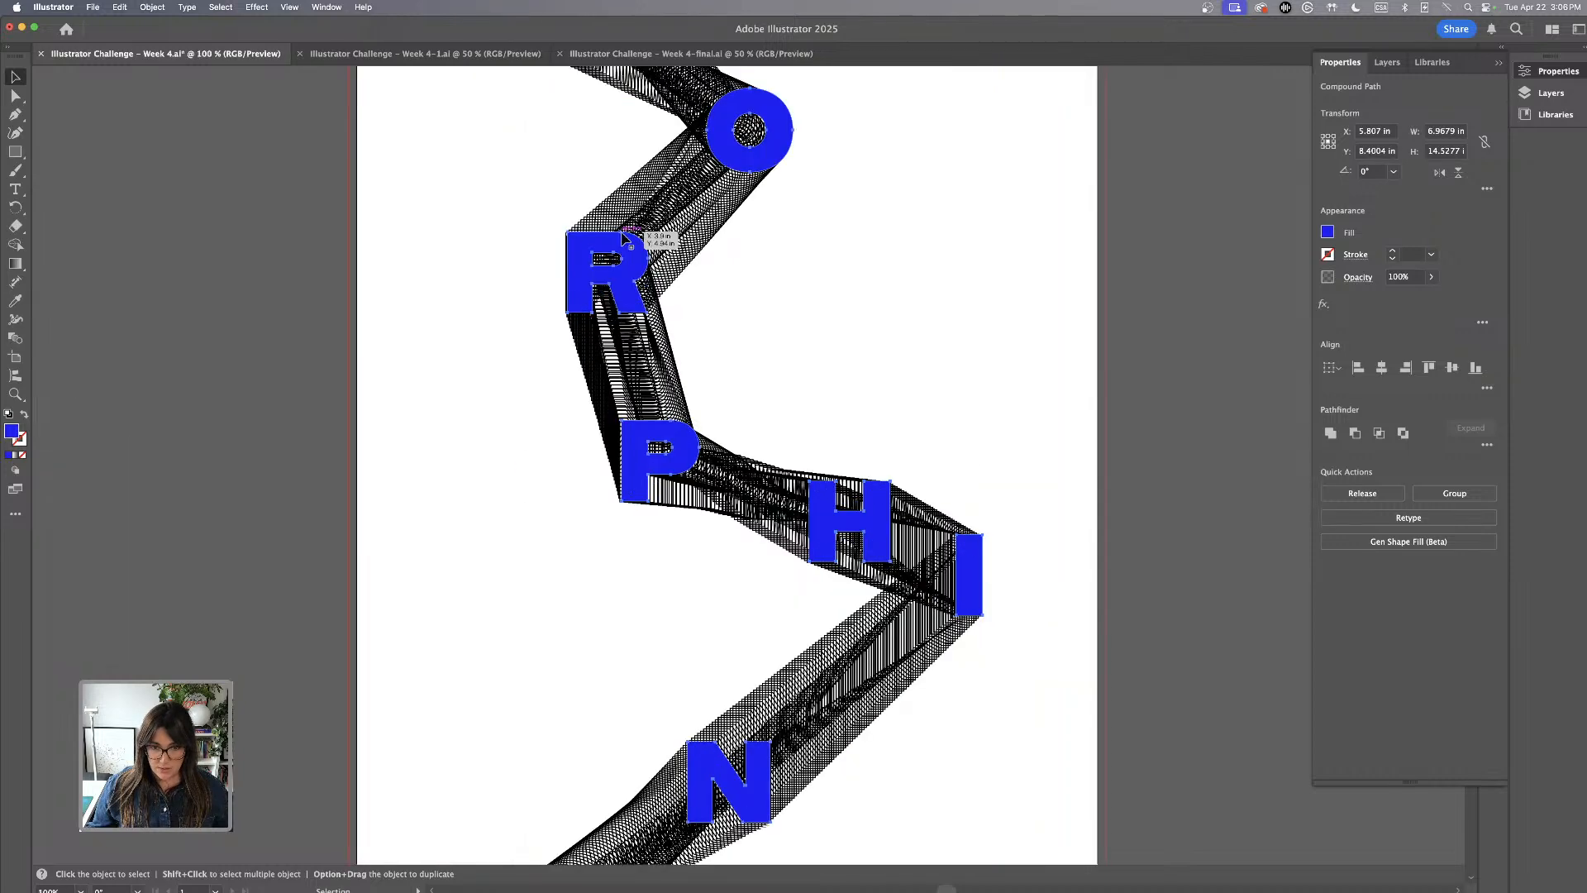
{"action": "scroll", "coordinate": [816, 299], "scroll_direction": "up", "scroll_amount": 5}
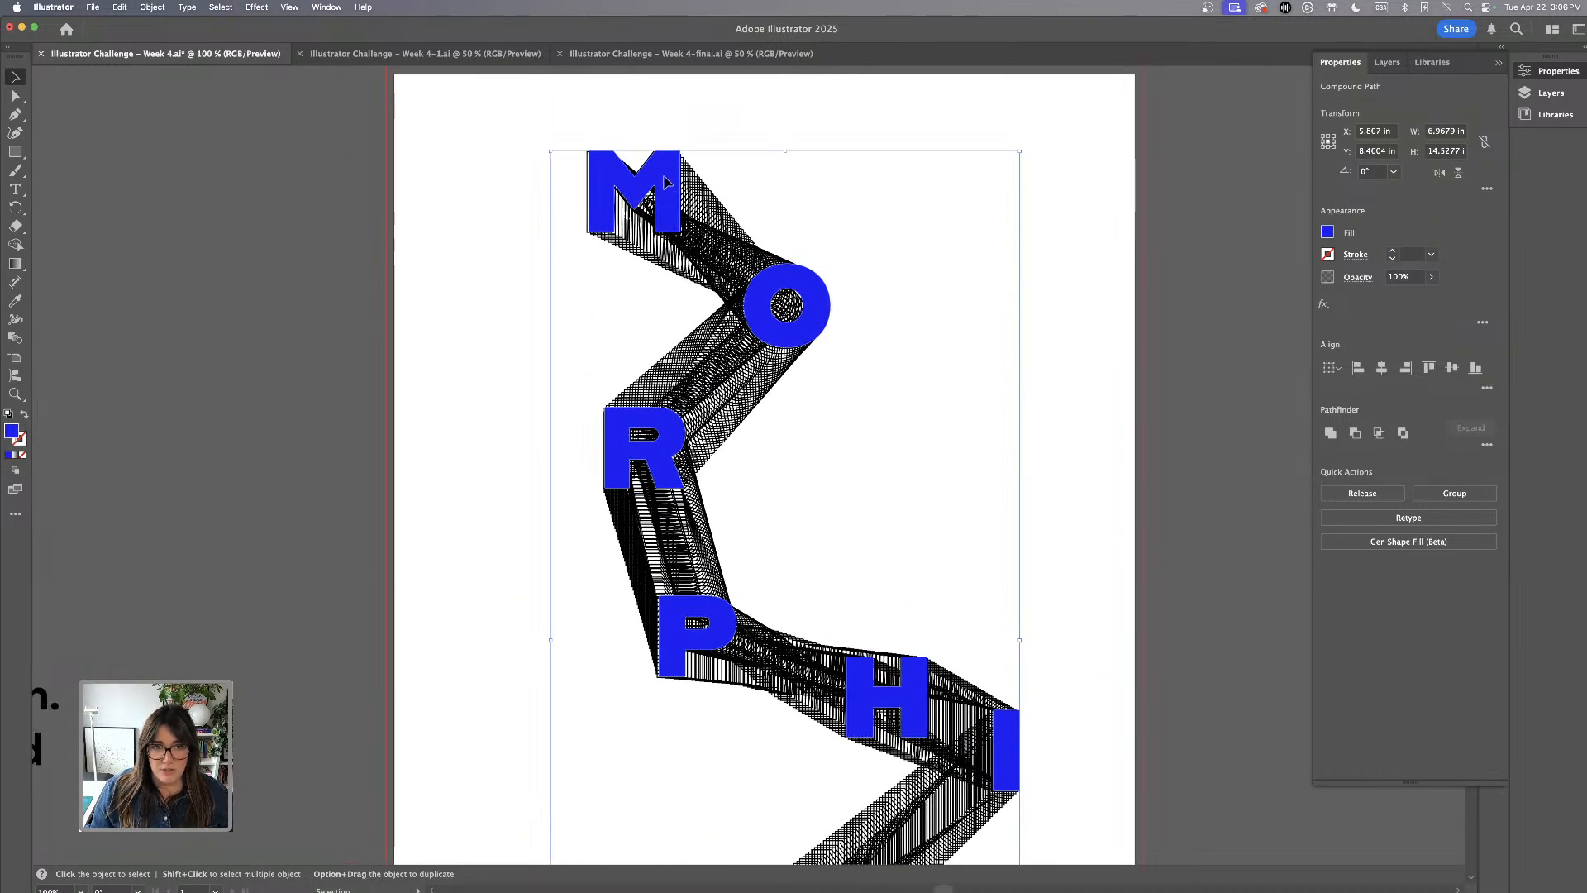
{"action": "left_click_drag", "start_coordinate": [665, 180], "coordinate": [662, 182]}
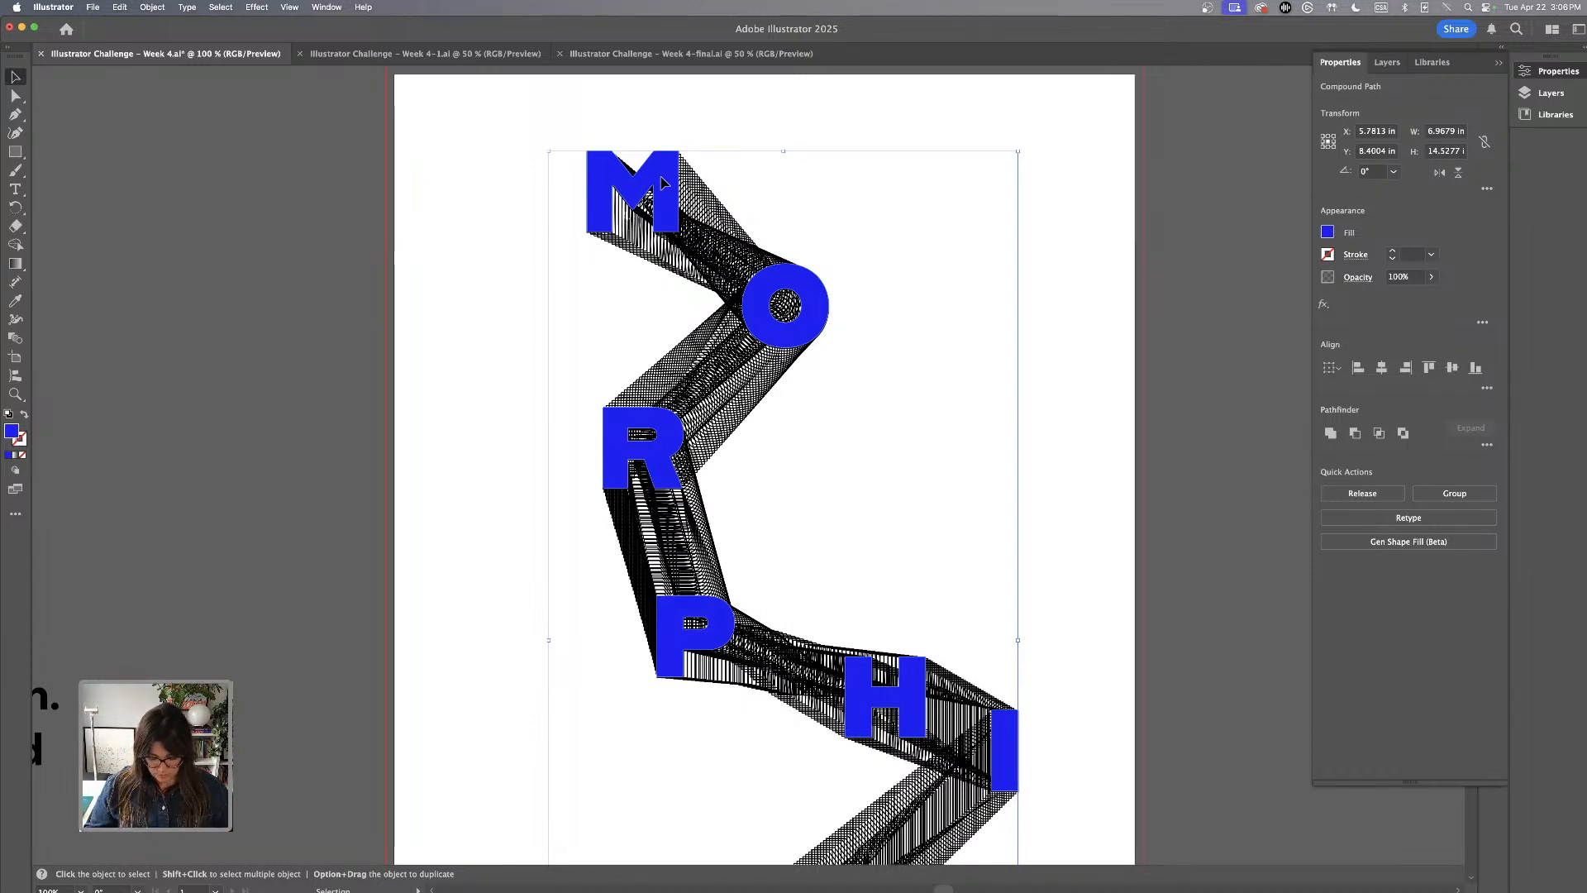
{"action": "key", "text": "super+equal"}
{"action": "scroll", "coordinate": [661, 178], "scroll_direction": "up", "scroll_amount": 8}
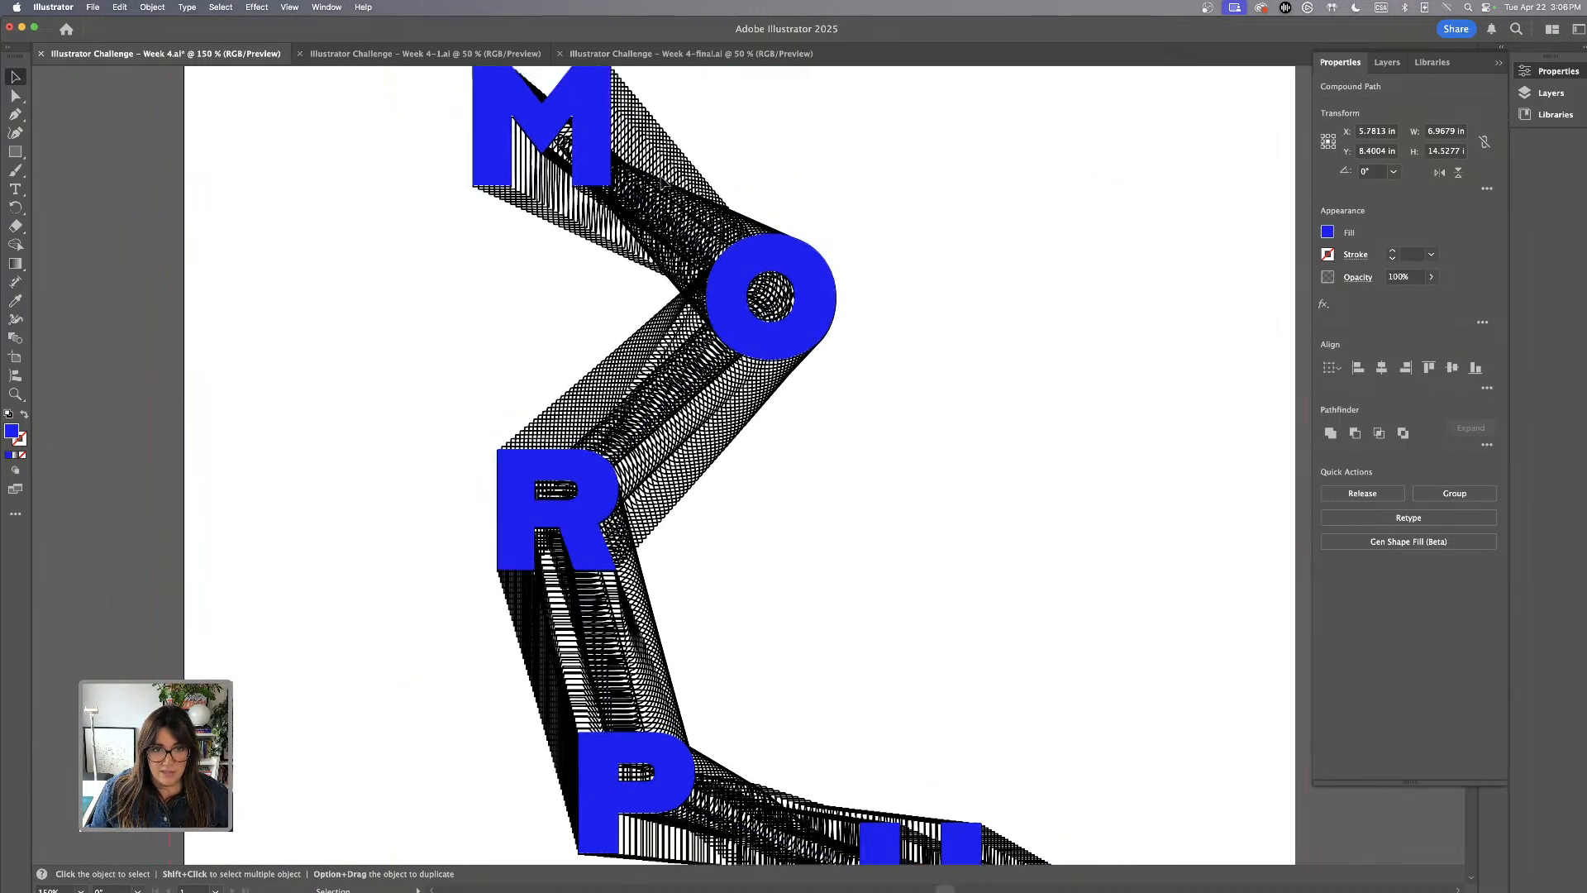
{"action": "scroll", "coordinate": [659, 176], "scroll_direction": "up", "scroll_amount": 3}
{"action": "left_click", "coordinate": [322, 157]}
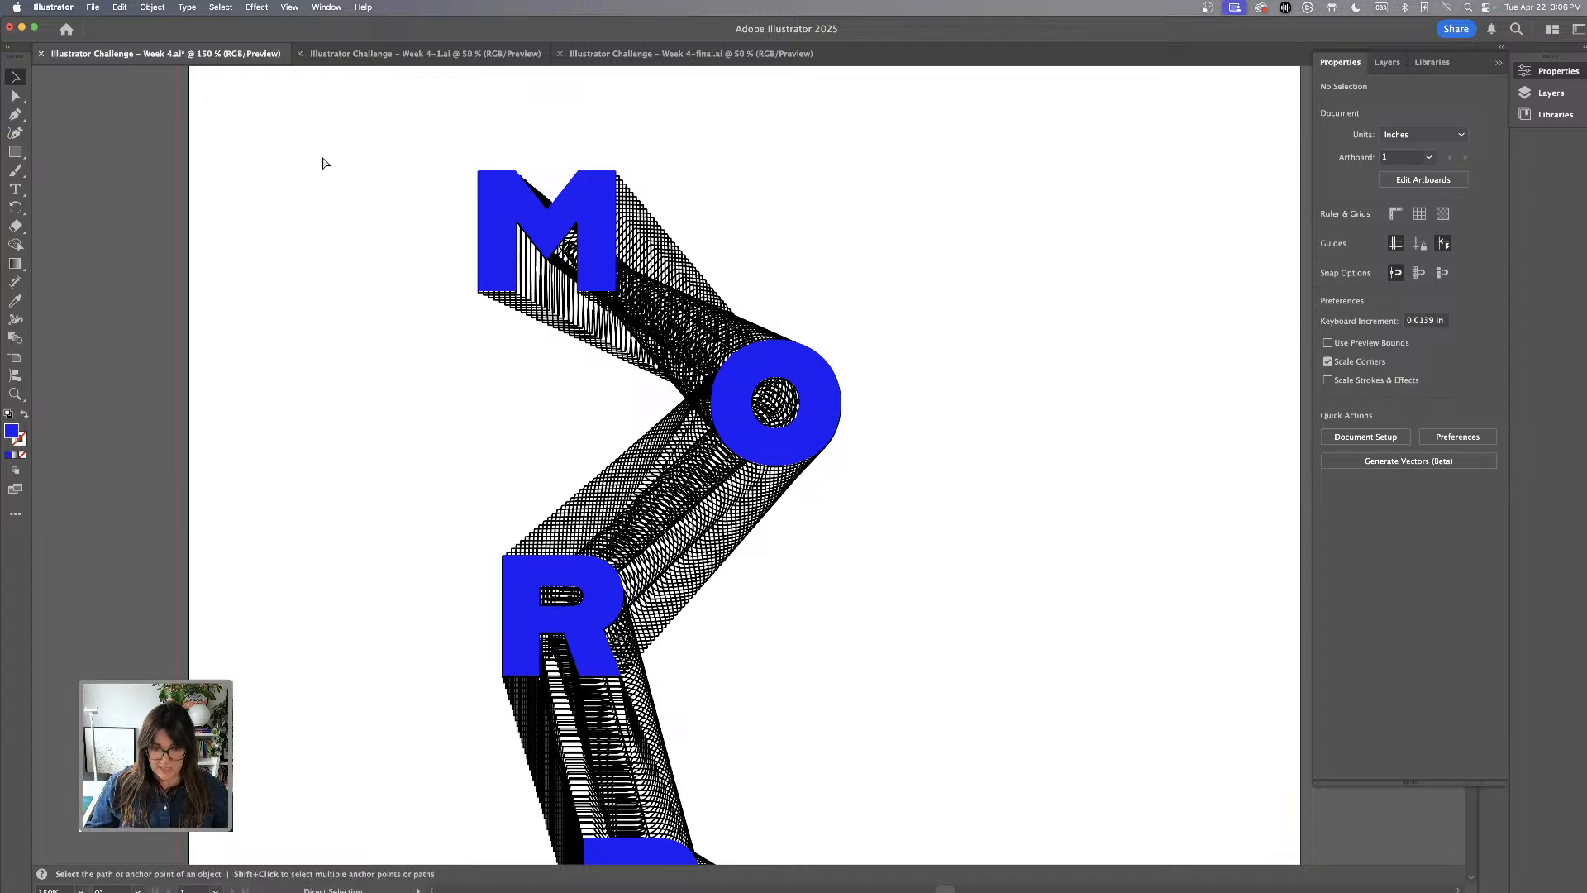
{"action": "key", "text": "super+minus"}
{"action": "key", "text": "super+minus"}
{"action": "key", "text": "super+minus"}
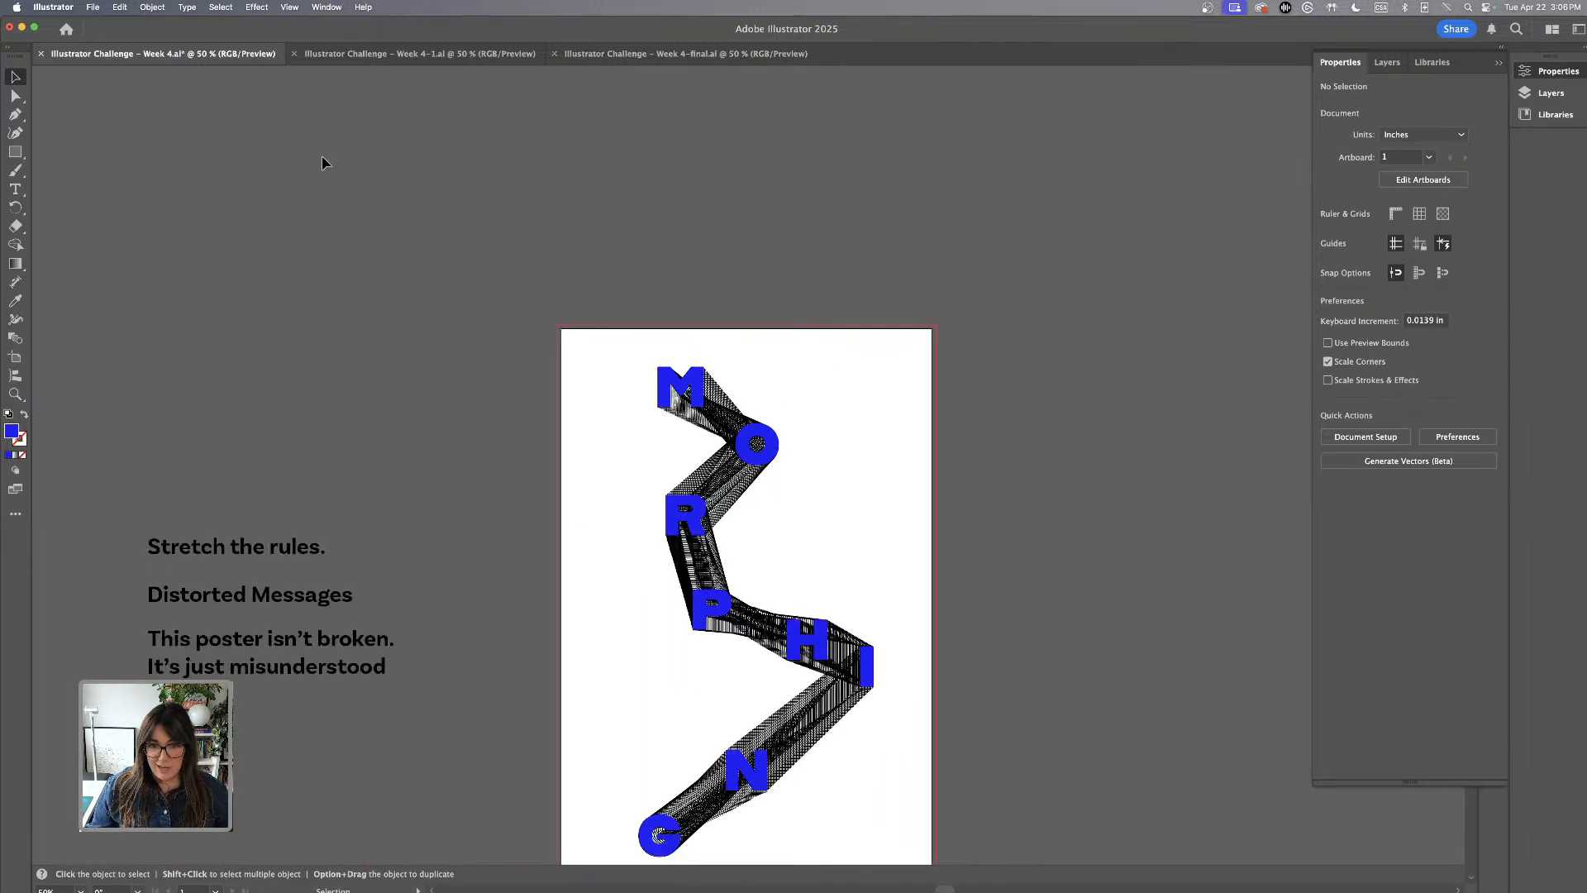
{"action": "scroll", "coordinate": [322, 162], "scroll_direction": "down", "scroll_amount": 5}
{"action": "scroll", "coordinate": [907, 400], "scroll_direction": "up", "scroll_amount": 1}
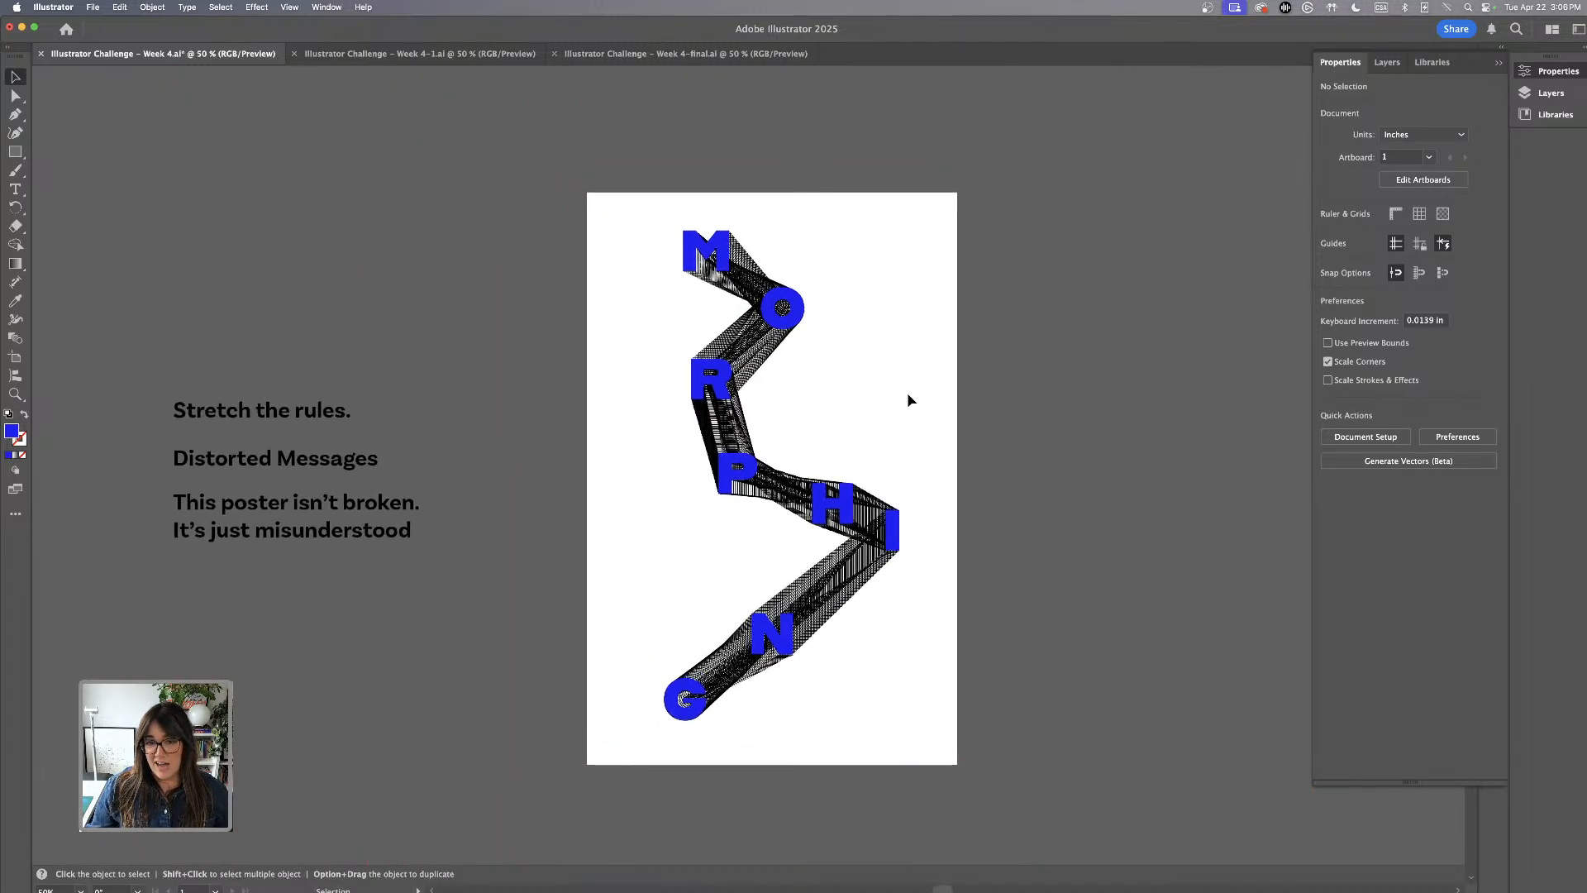
{"action": "scroll", "coordinate": [906, 392], "scroll_direction": "down", "scroll_amount": 1}
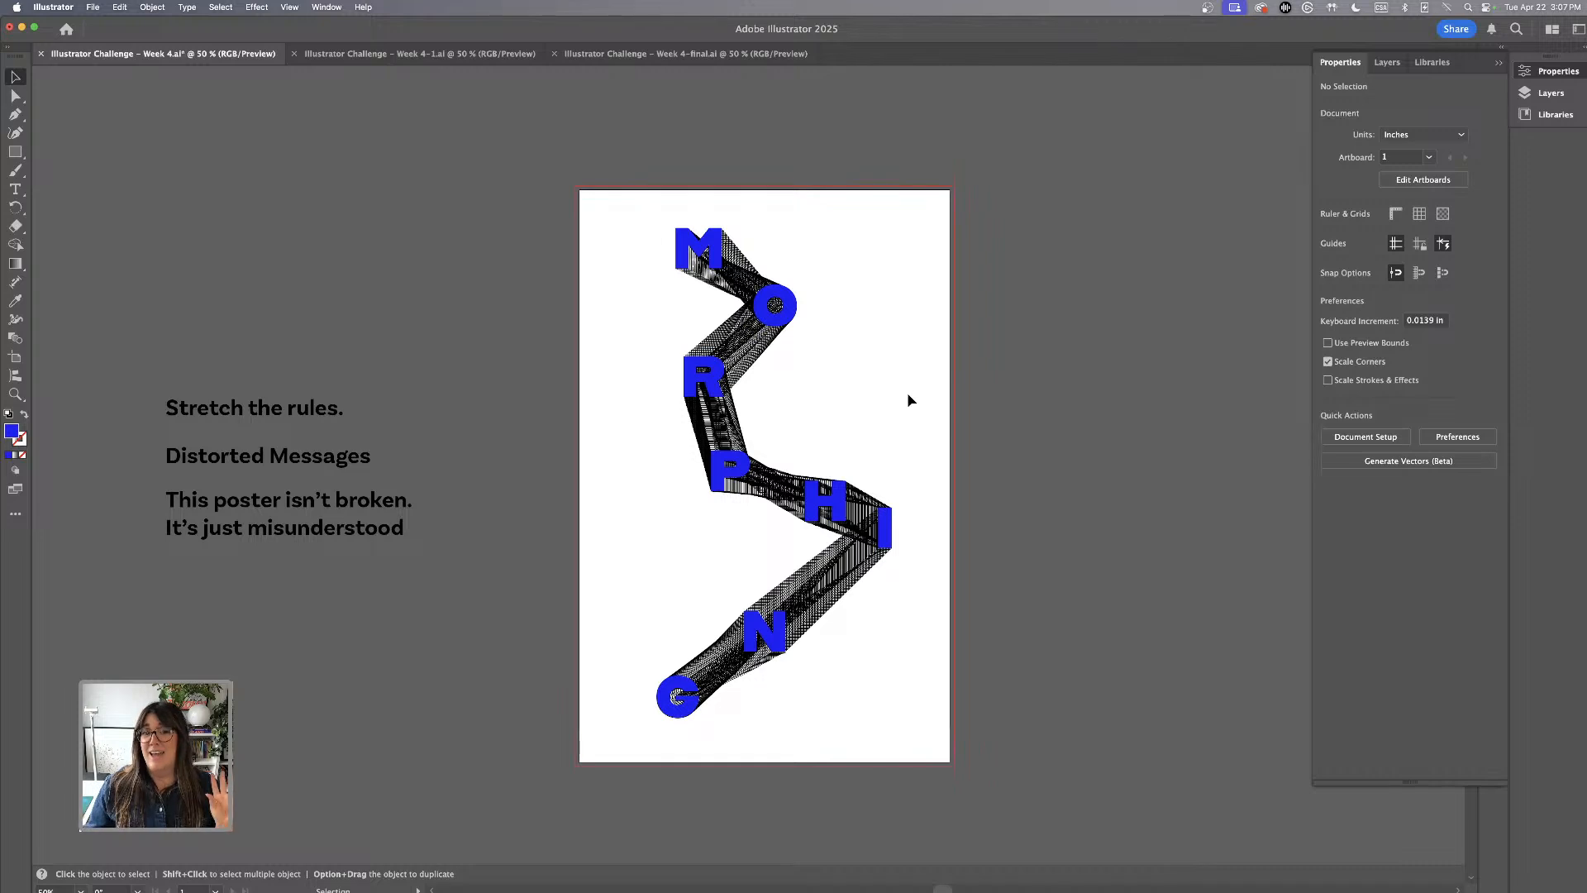
{"action": "scroll", "coordinate": [907, 397], "scroll_direction": "left", "scroll_amount": 1}
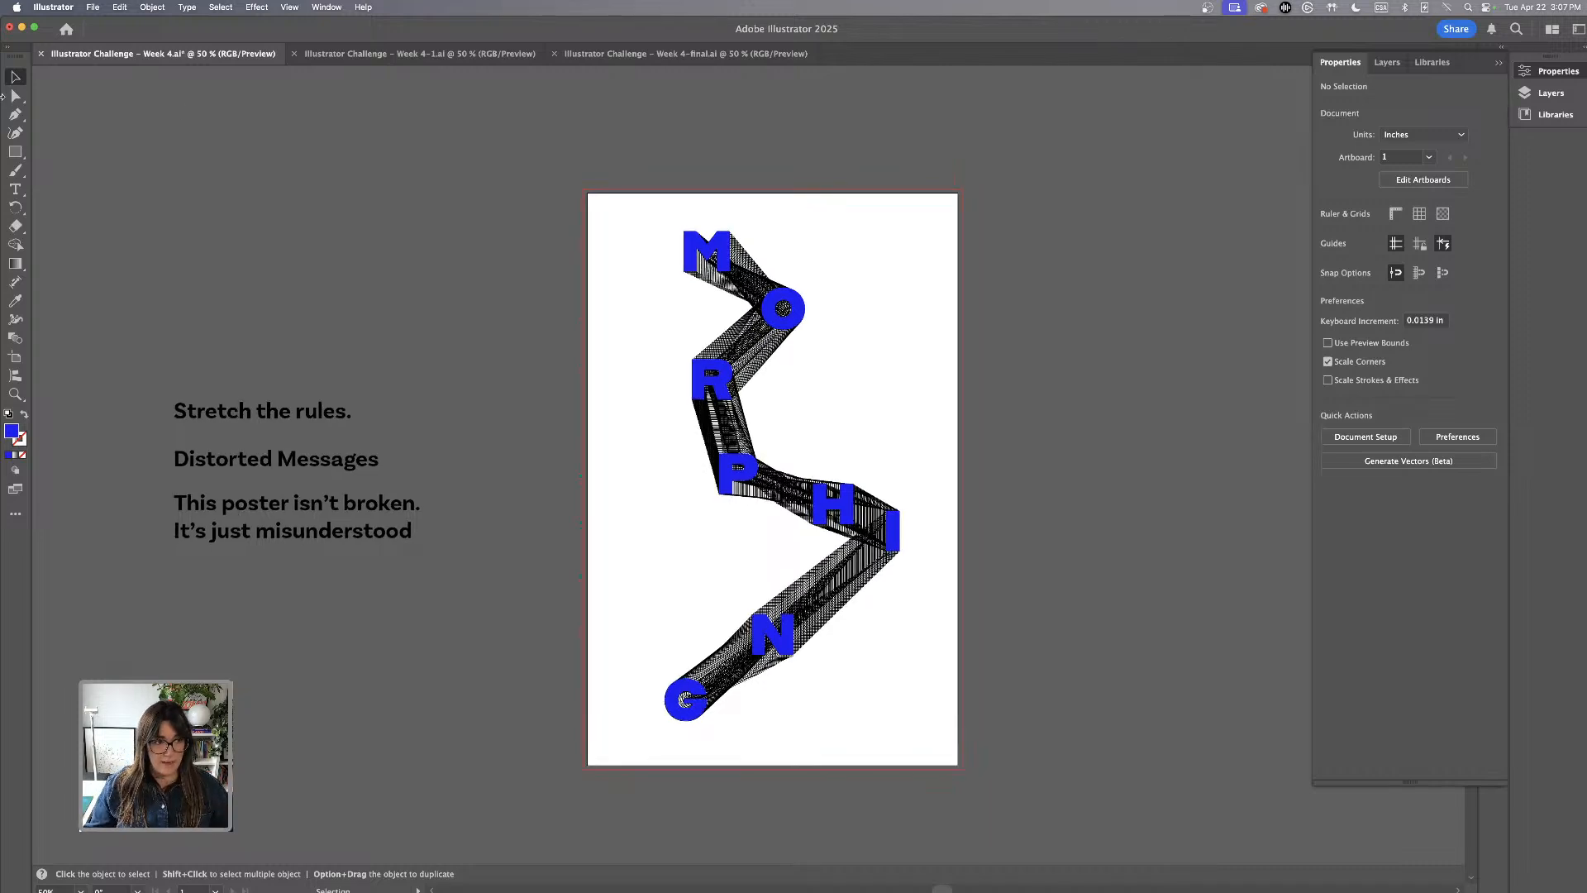
Use Direct Selection to move the blue M and its outlined blend letter together toward the artboard's upper-left corner
{"action": "left_click", "coordinate": [14, 97]}
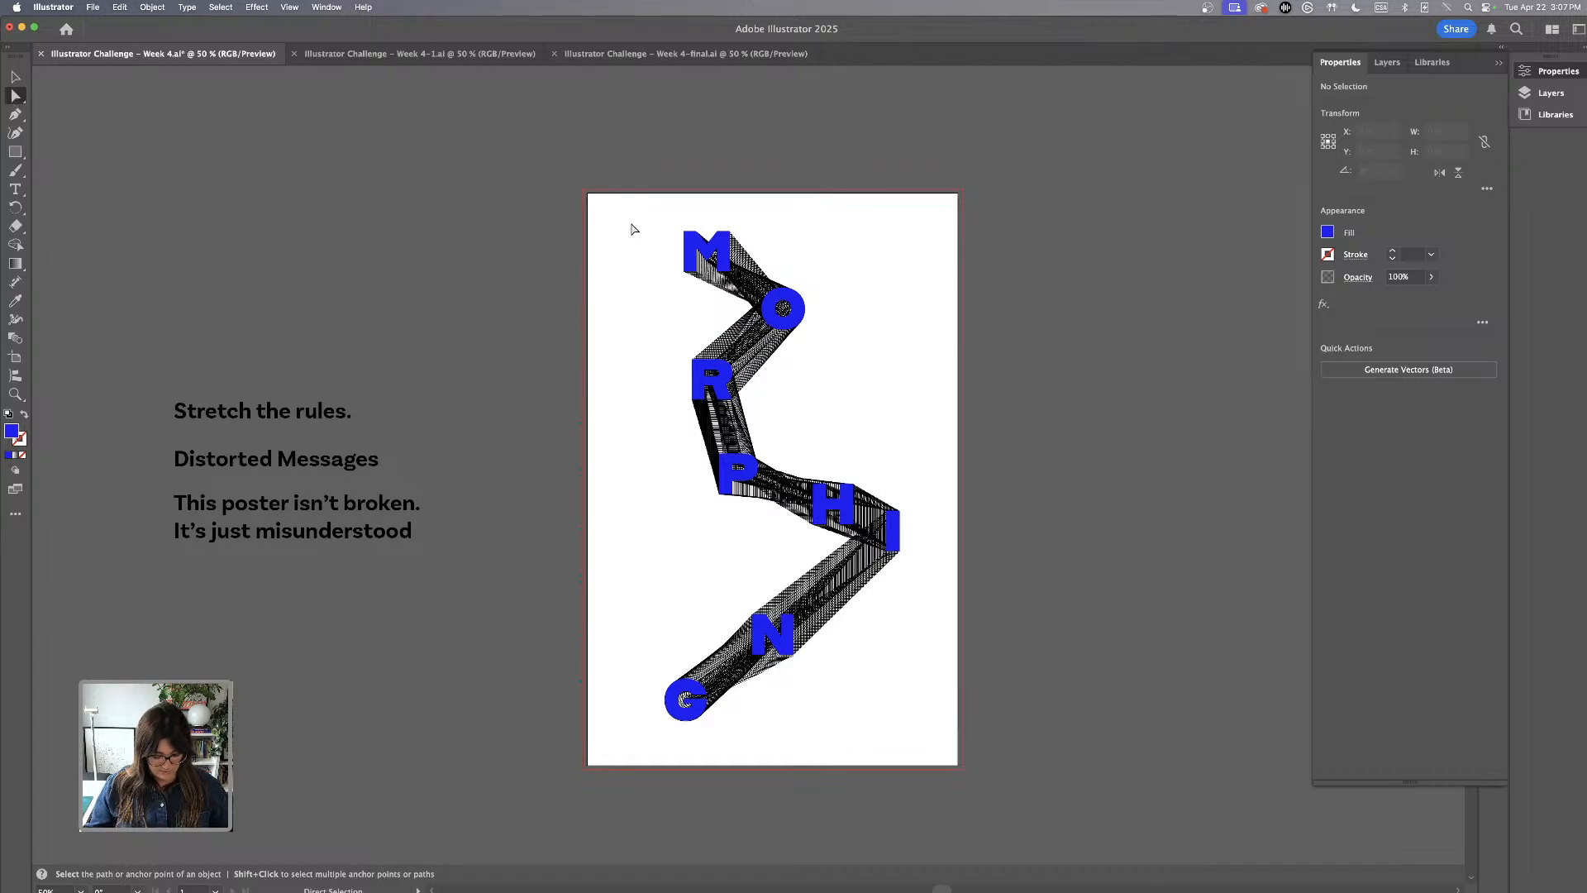
{"action": "key", "text": "super+equal"}
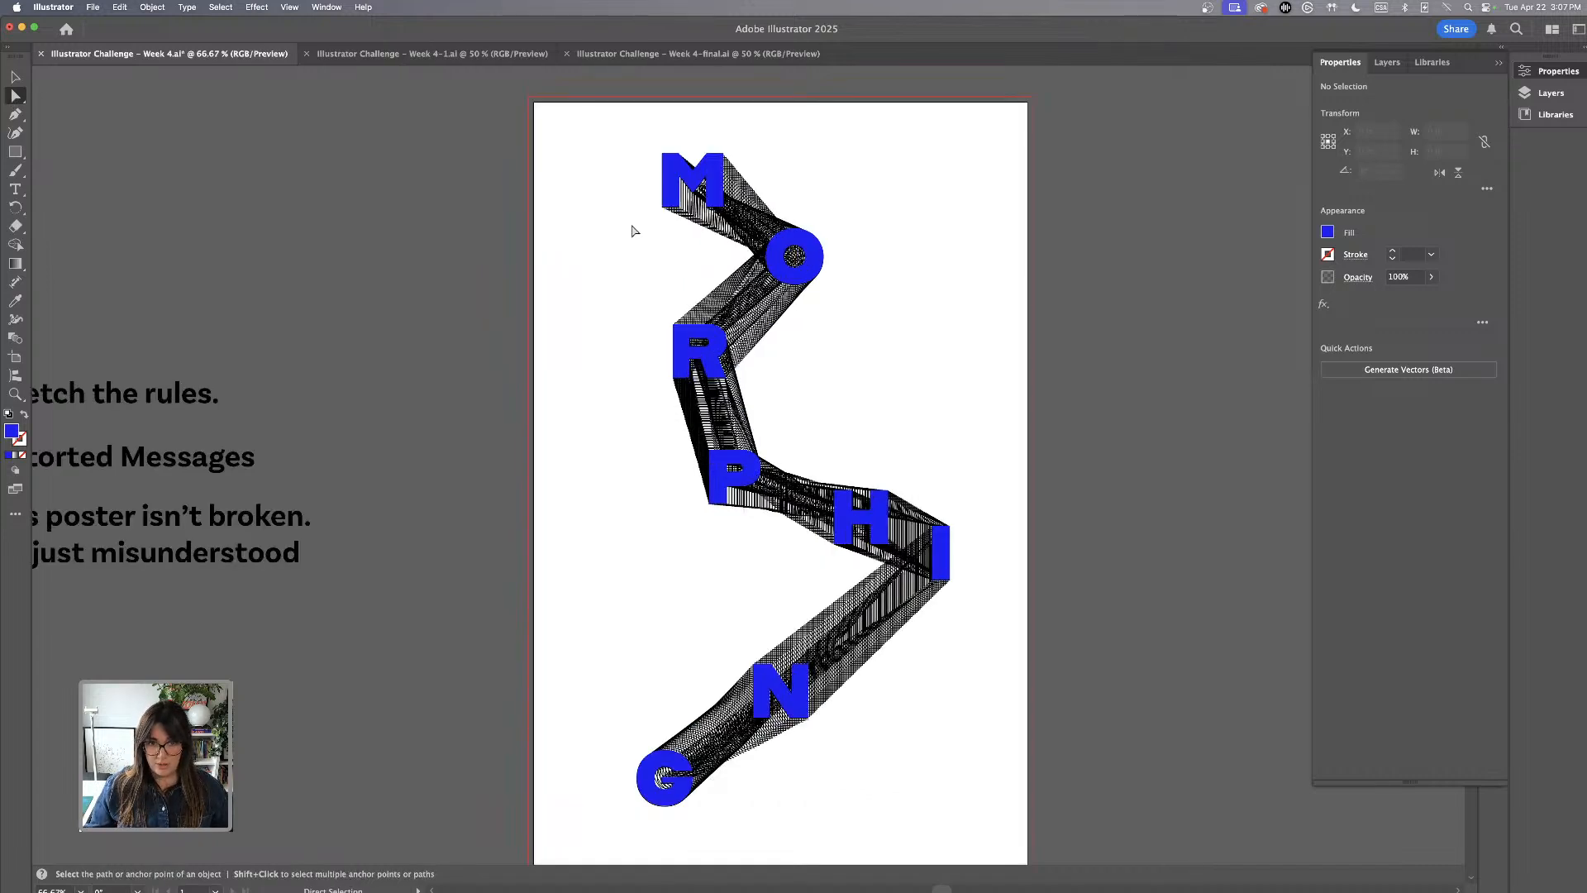
{"action": "scroll", "coordinate": [634, 230], "scroll_direction": "up", "scroll_amount": 2}
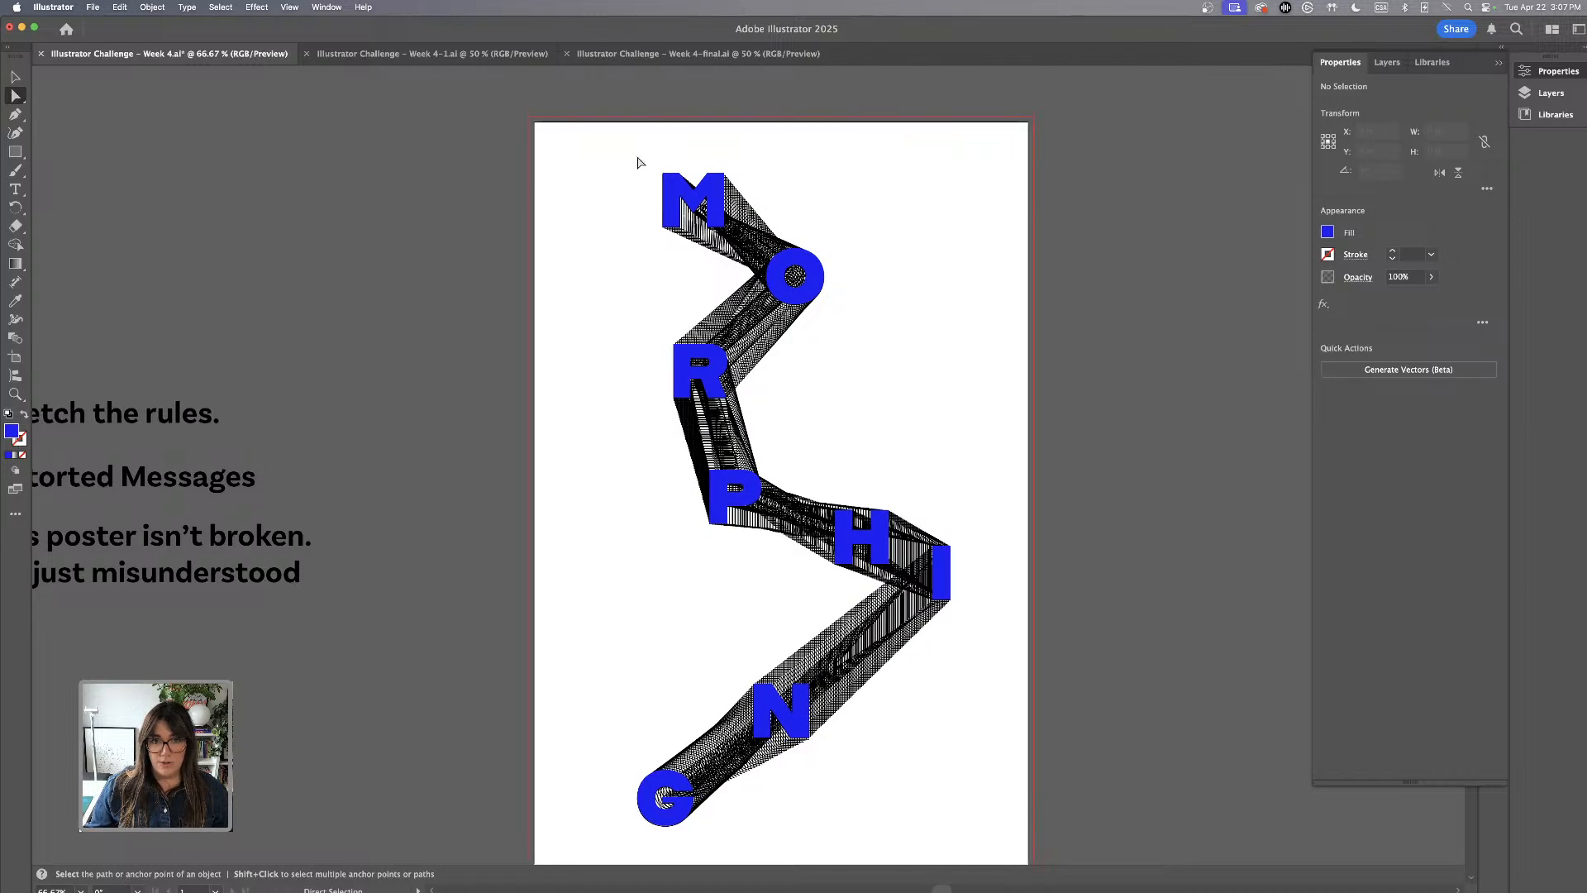
{"action": "left_click_drag", "start_coordinate": [620, 150], "coordinate": [738, 244]}
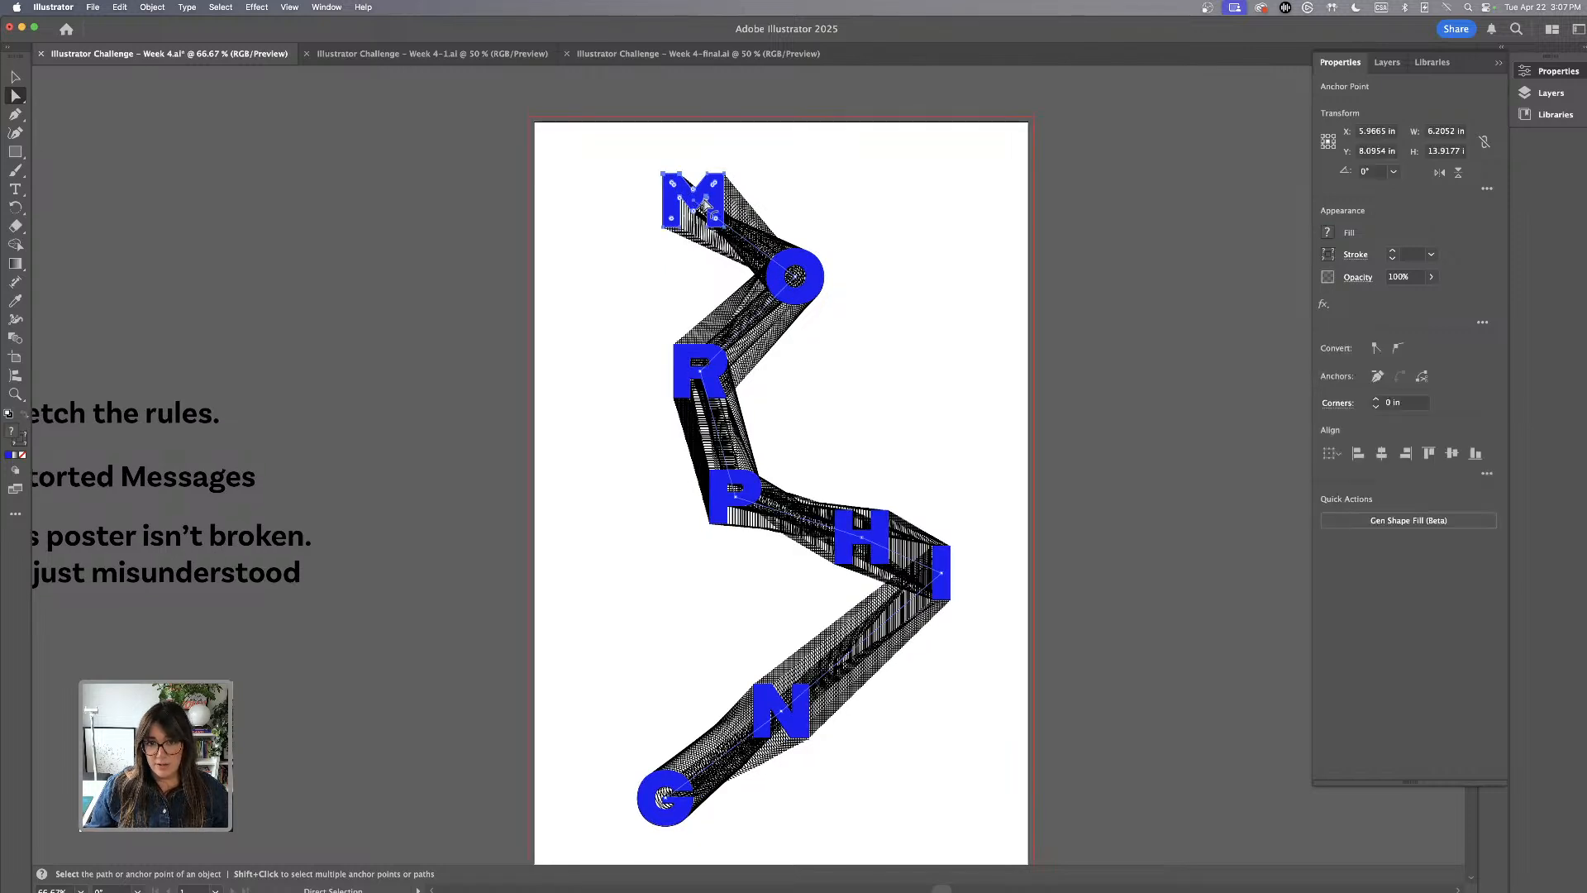
{"action": "left_click_drag", "start_coordinate": [719, 199], "coordinate": [641, 180]}
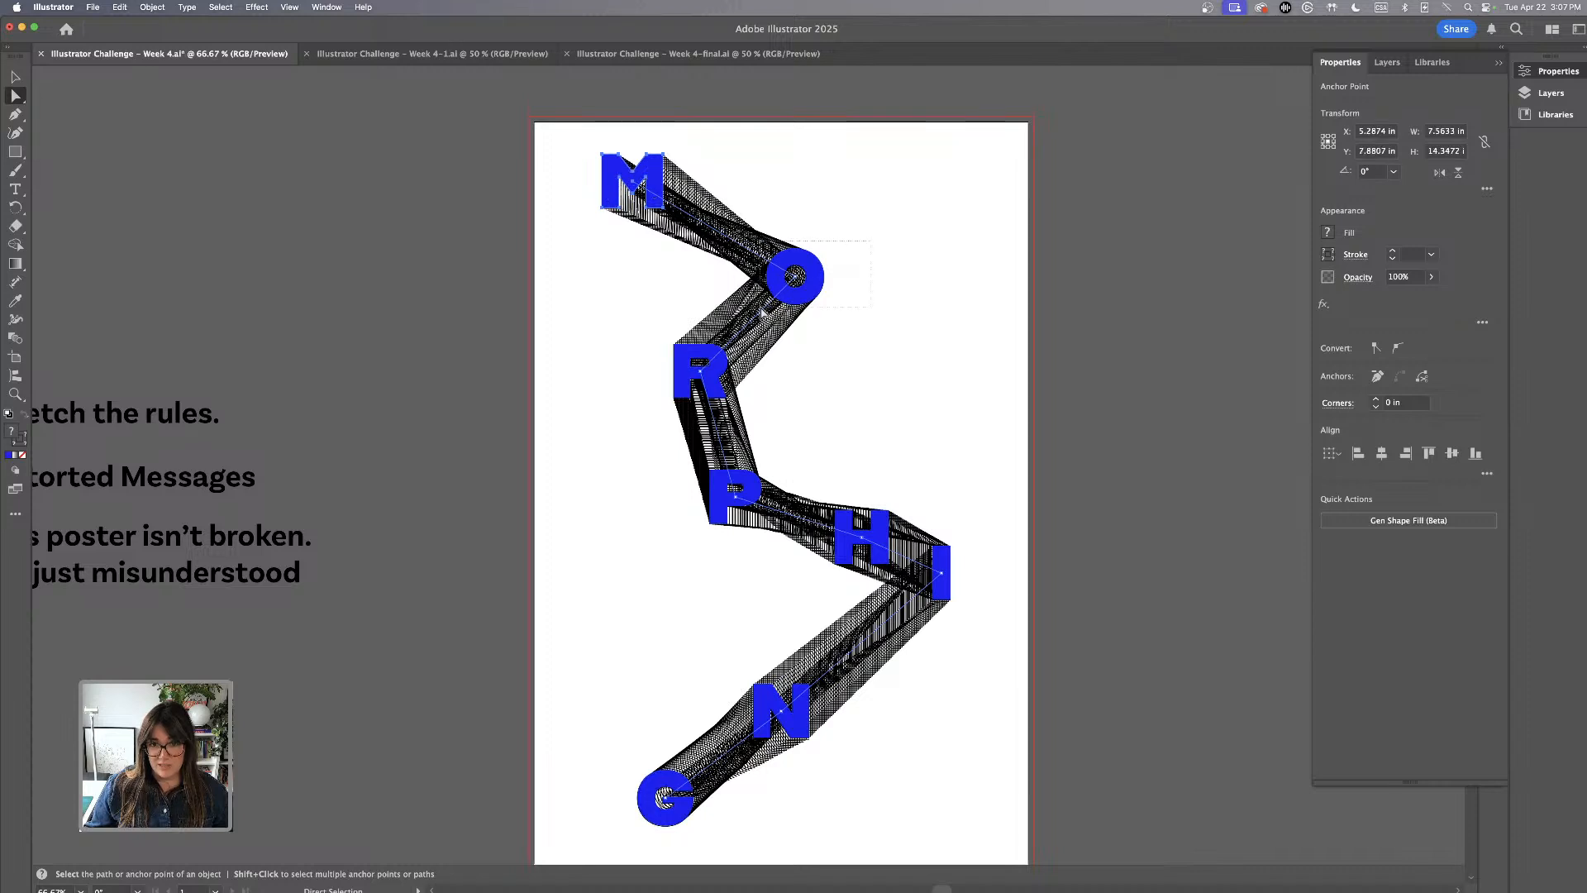
Shift the O with its blend outline to the right and the R with its outline slightly left, and deselect
{"action": "left_click_drag", "start_coordinate": [821, 291], "coordinate": [887, 291]}
{"action": "left_click", "coordinate": [623, 345]}
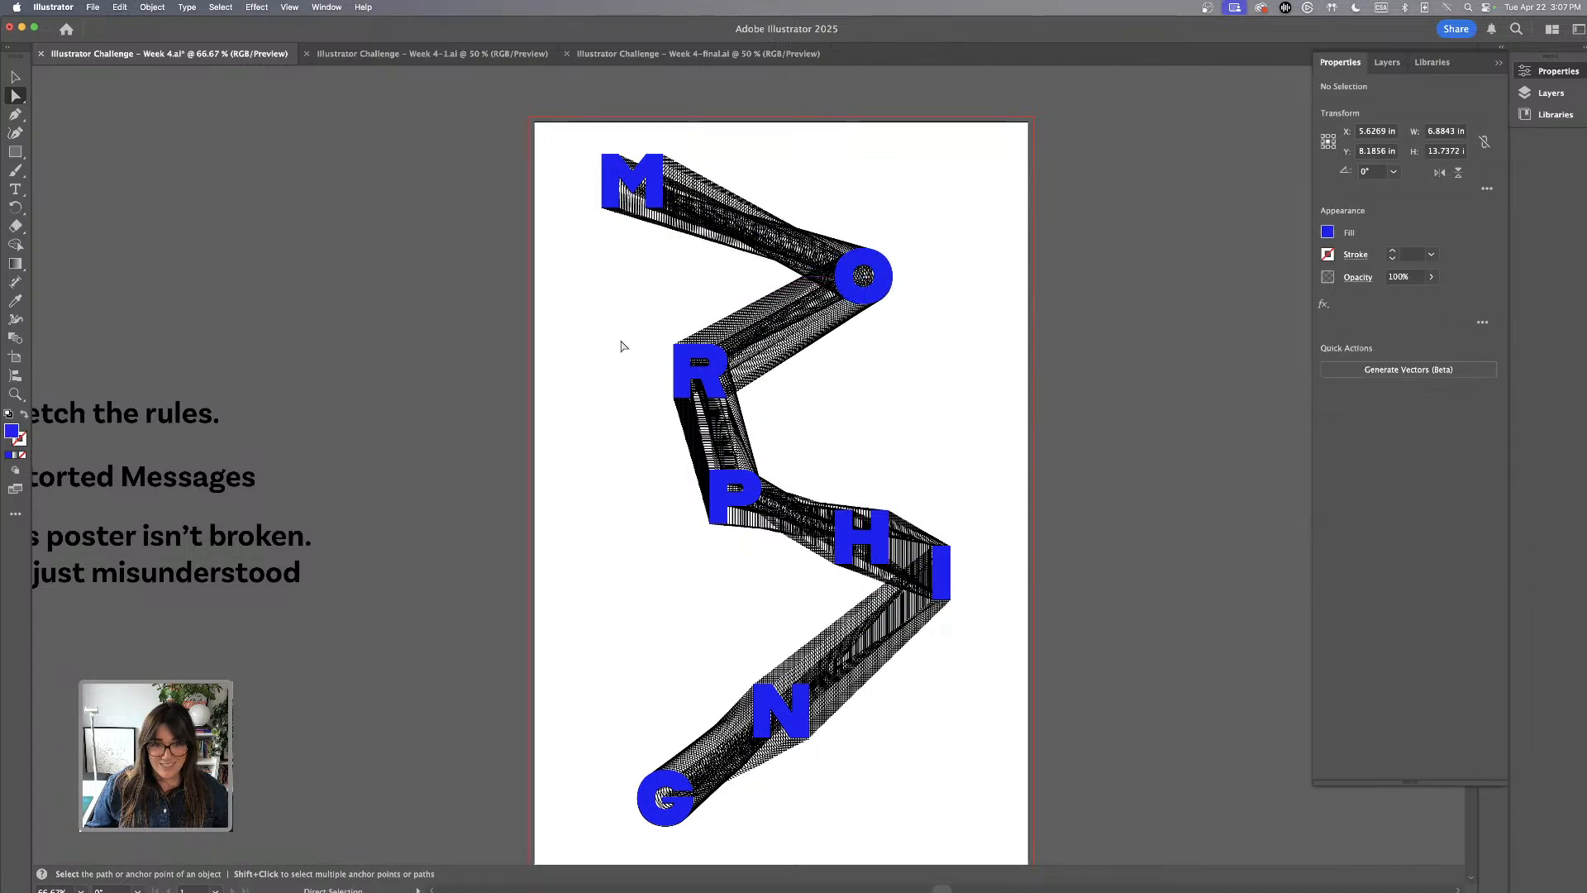
{"action": "left_click_drag", "start_coordinate": [623, 335], "coordinate": [727, 348]}
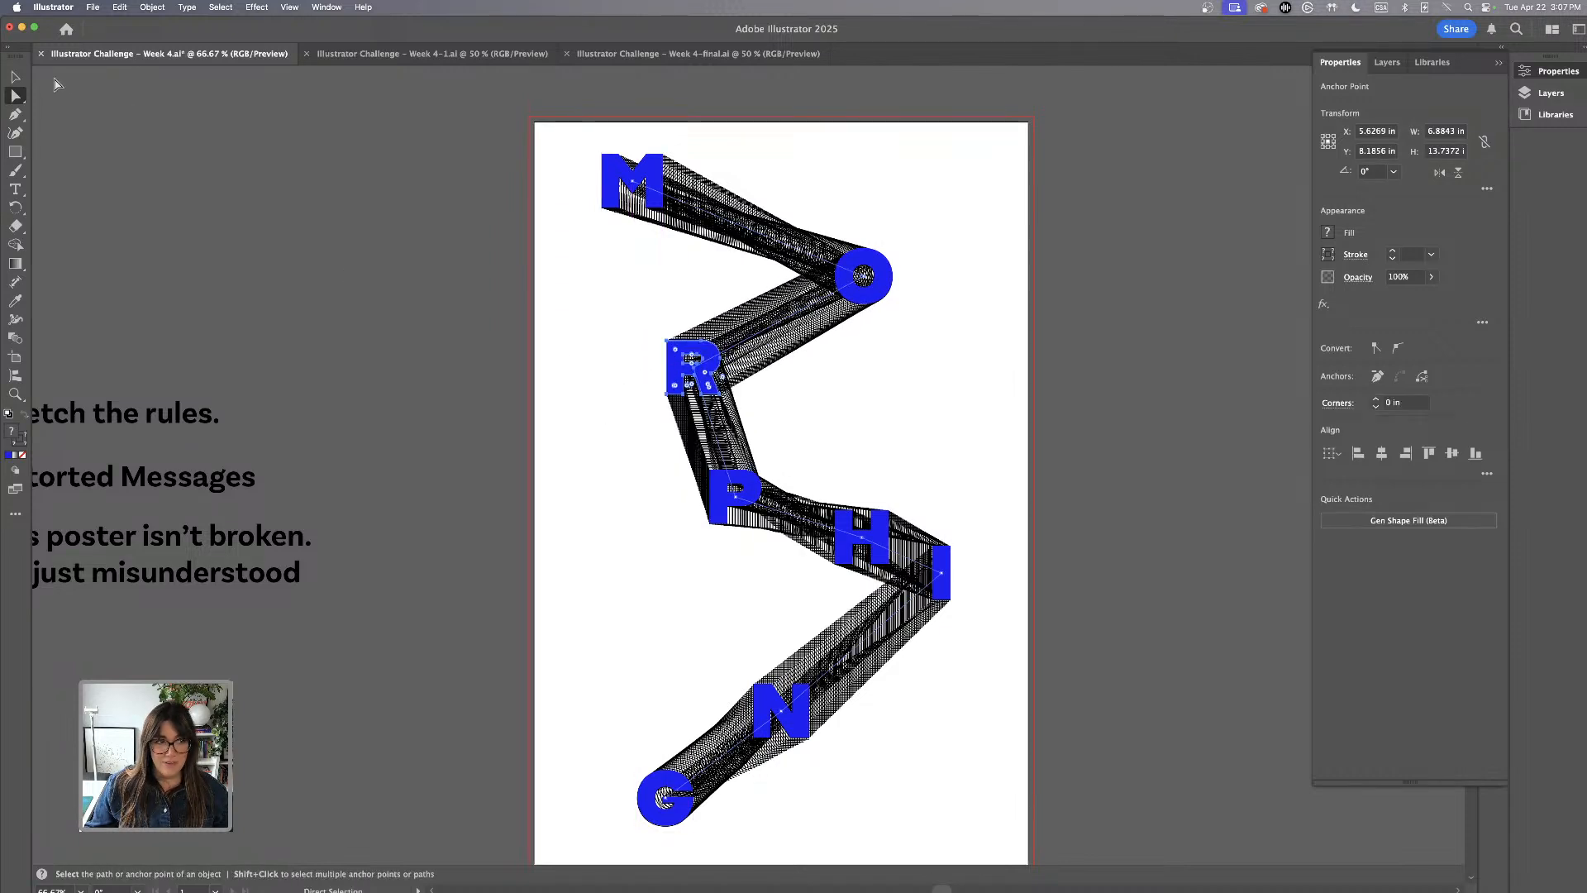
{"action": "key", "text": "v"}
{"action": "left_click", "coordinate": [588, 410]}
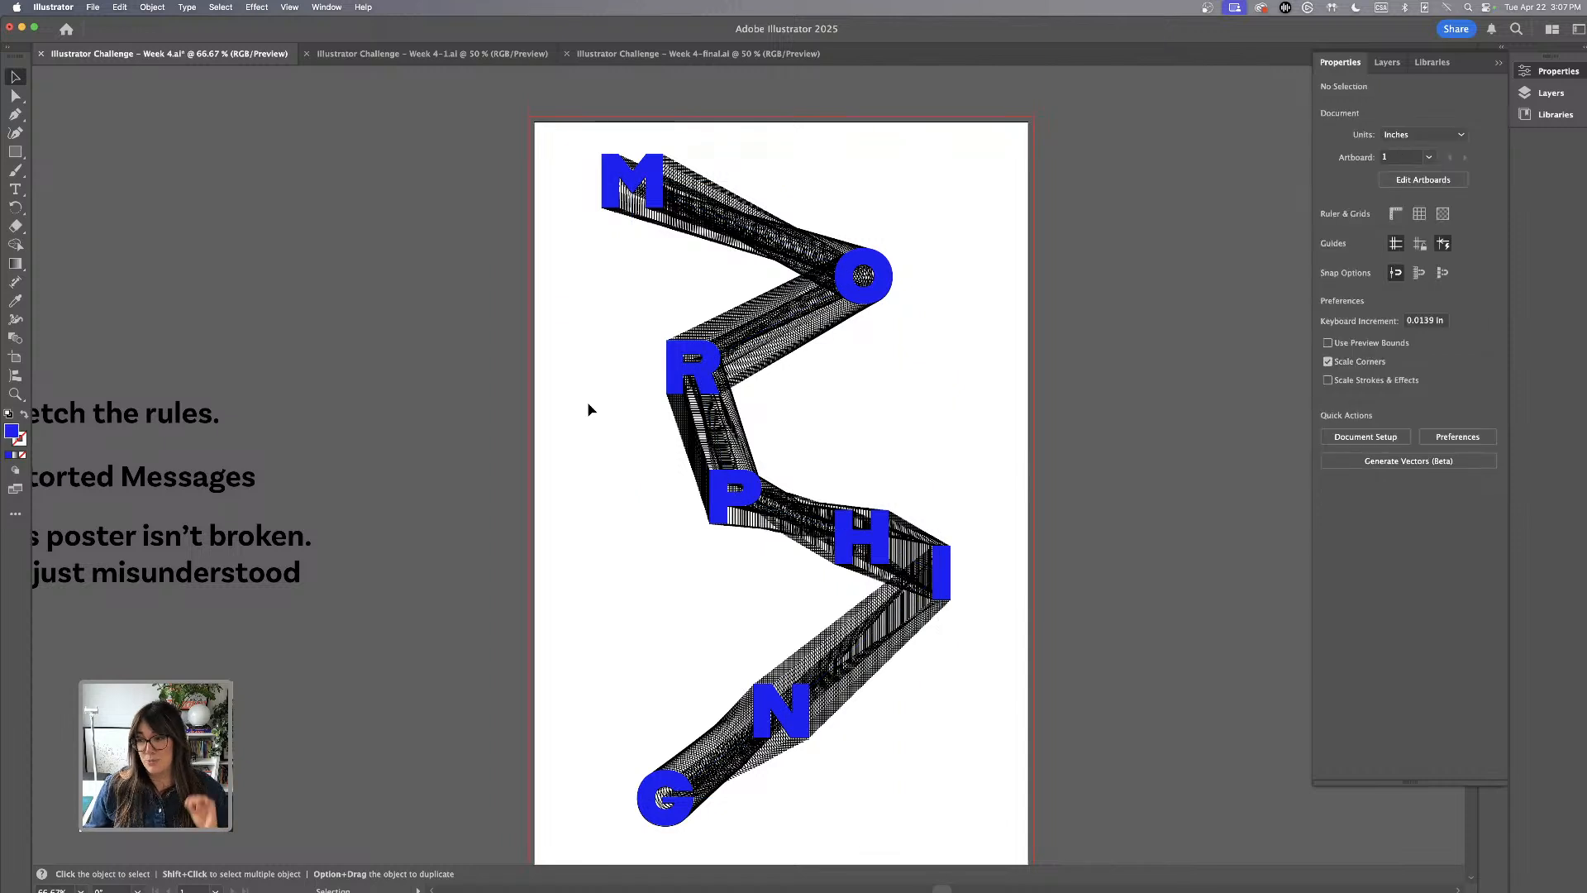
Move the entire MORPHING artwork off the artboard into the empty space to its right and deselect it
{"action": "scroll", "coordinate": [589, 409], "scroll_direction": "left", "scroll_amount": 2}
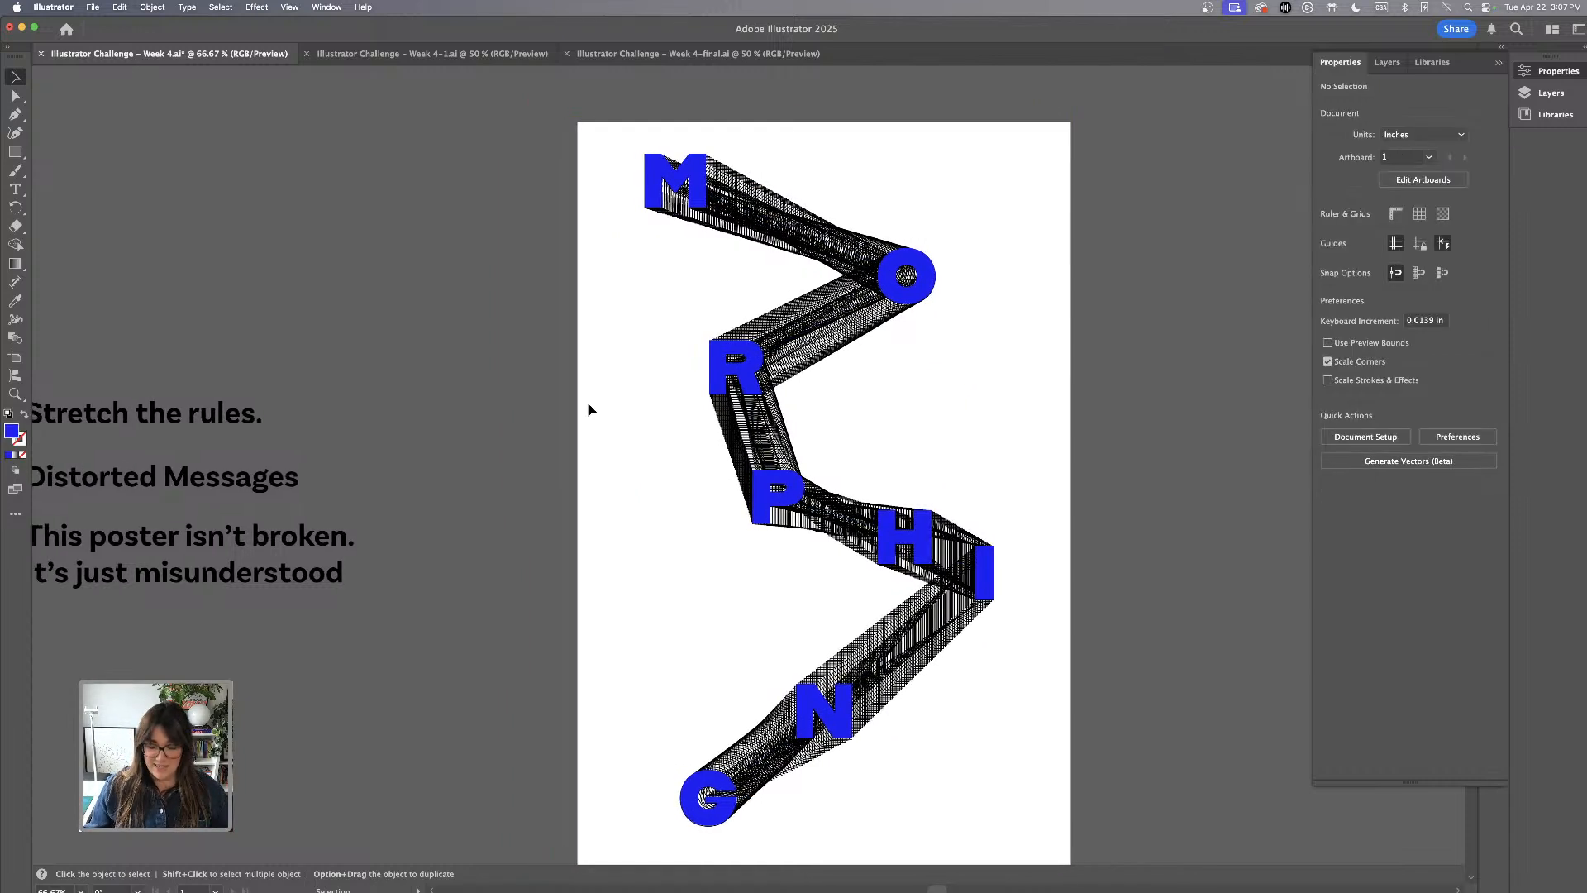
{"action": "key", "text": "super+minus"}
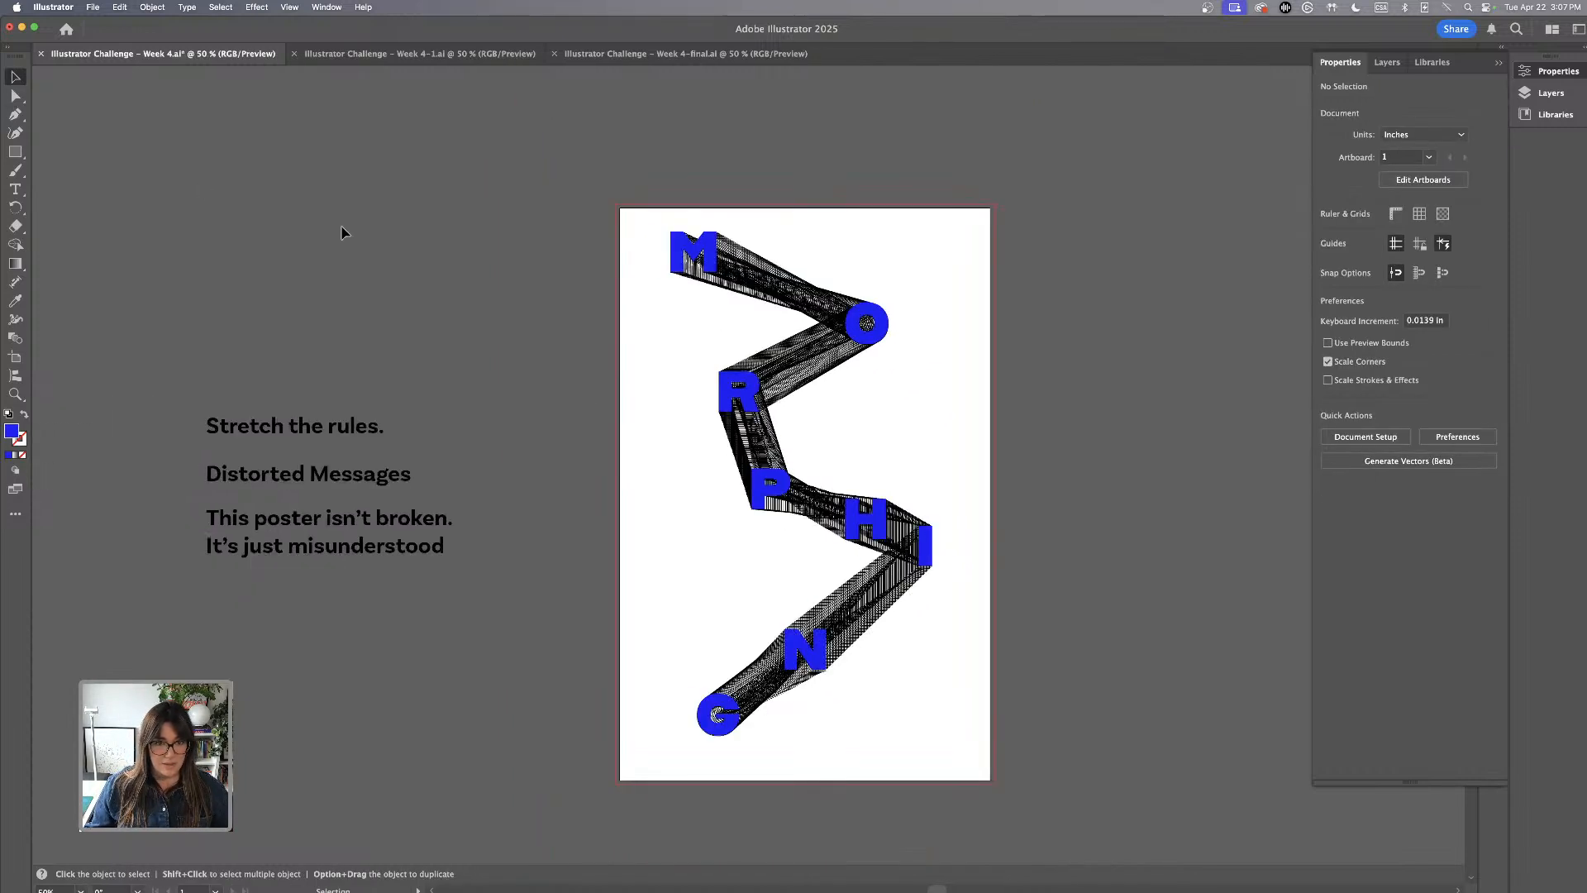
{"action": "key", "text": "super+a"}
{"action": "scroll", "coordinate": [935, 631], "scroll_direction": "right", "scroll_amount": 3}
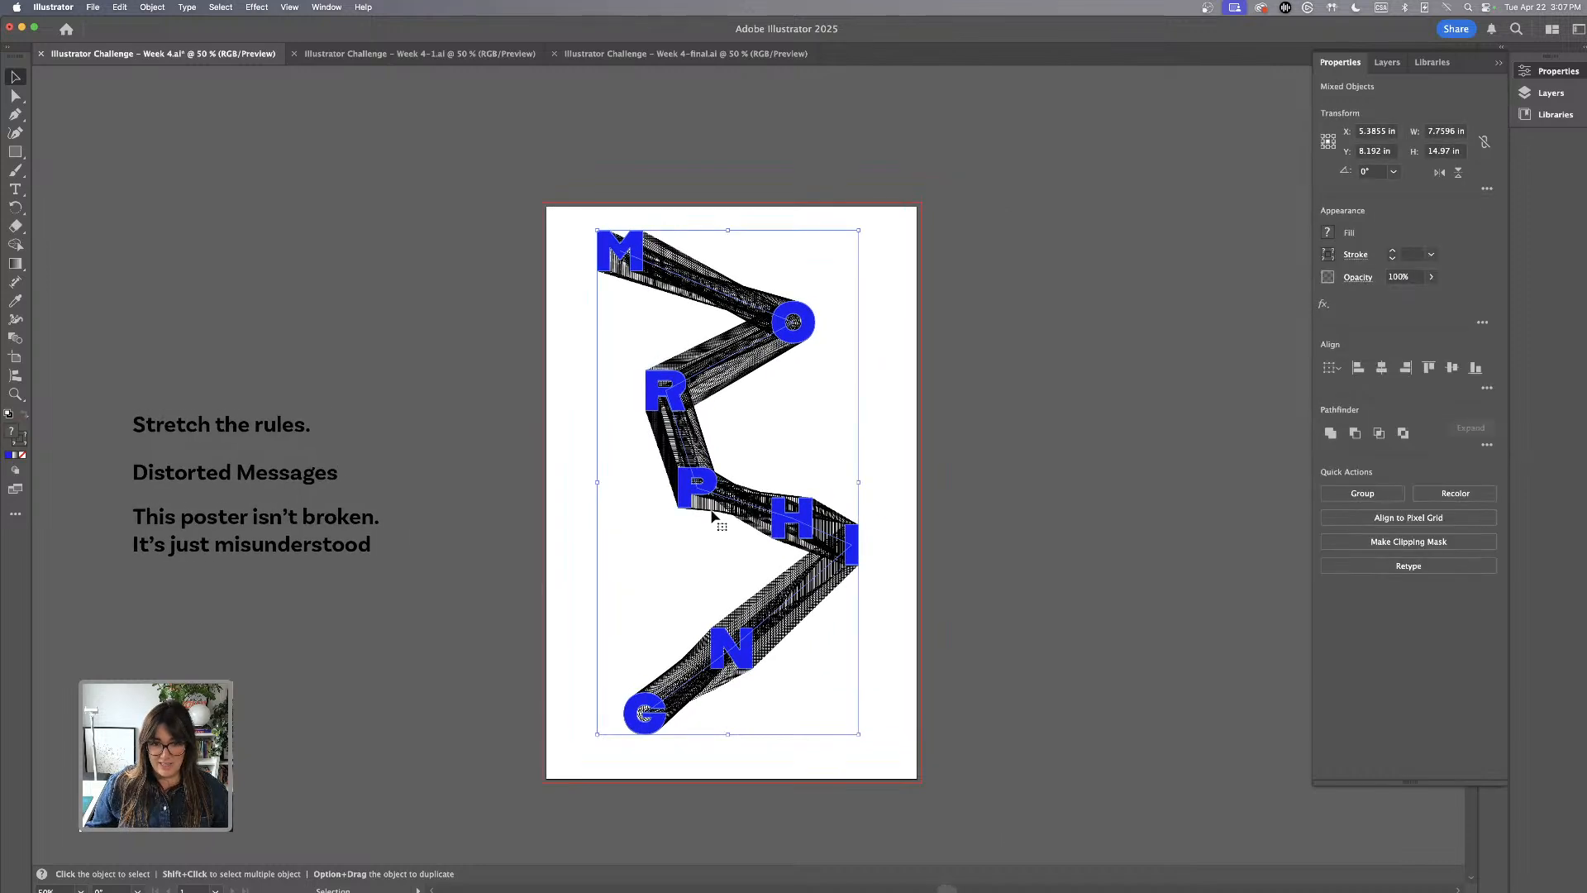
{"action": "left_click_drag", "start_coordinate": [697, 489], "coordinate": [1124, 487]}
{"action": "left_click", "coordinate": [820, 468]}
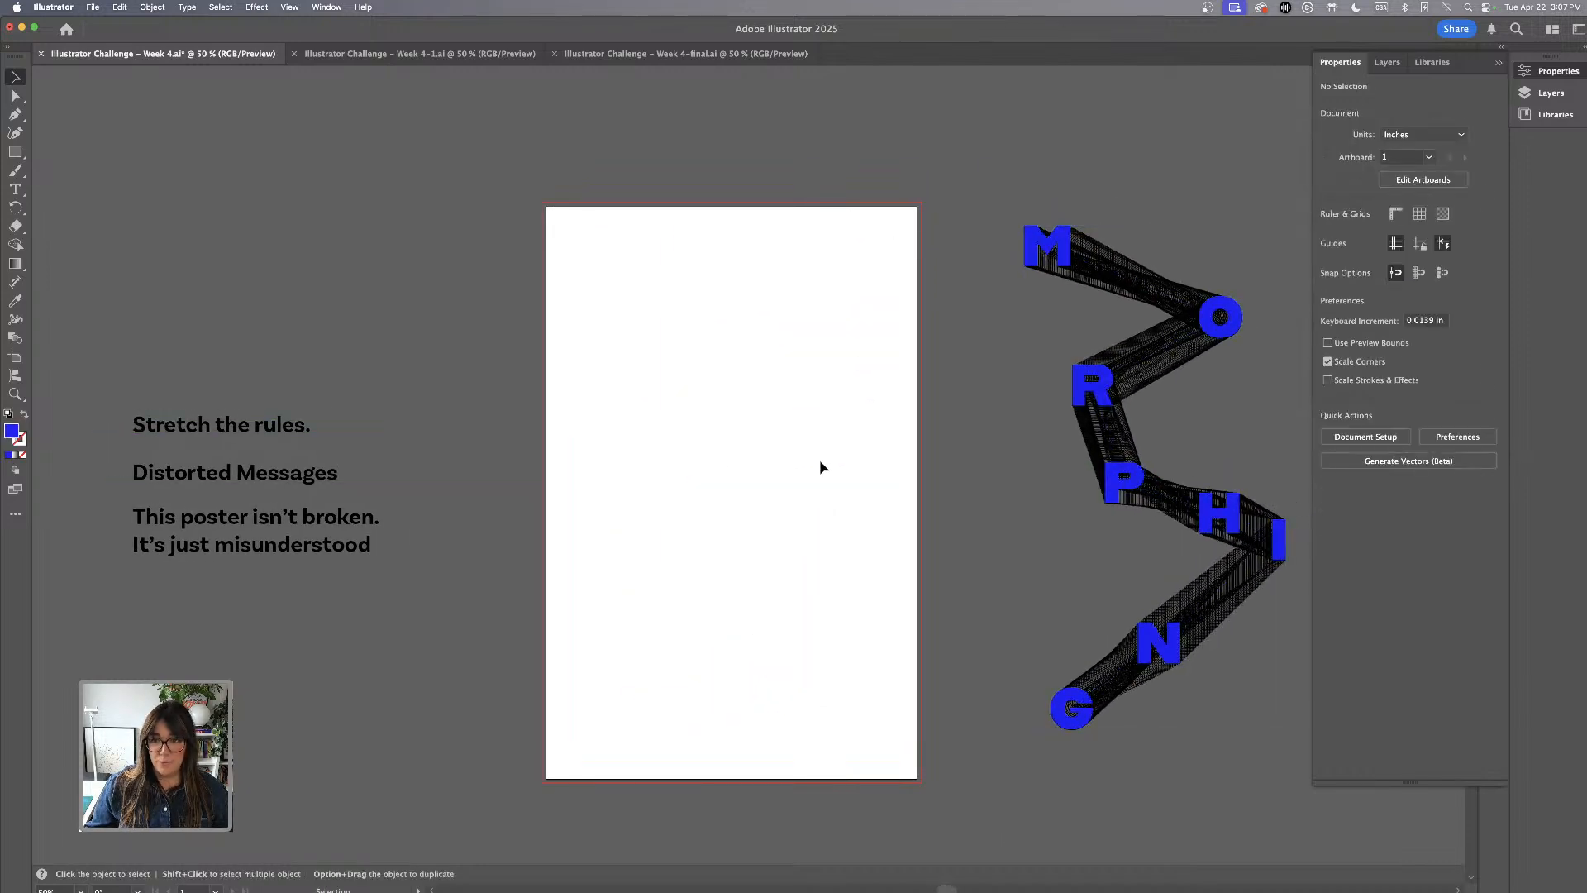
Place a duplicate of the "Distorted Messages" text line on the upper part of the artboard, keeping the original beside it
{"action": "scroll", "coordinate": [307, 424], "scroll_direction": "left", "scroll_amount": 3}
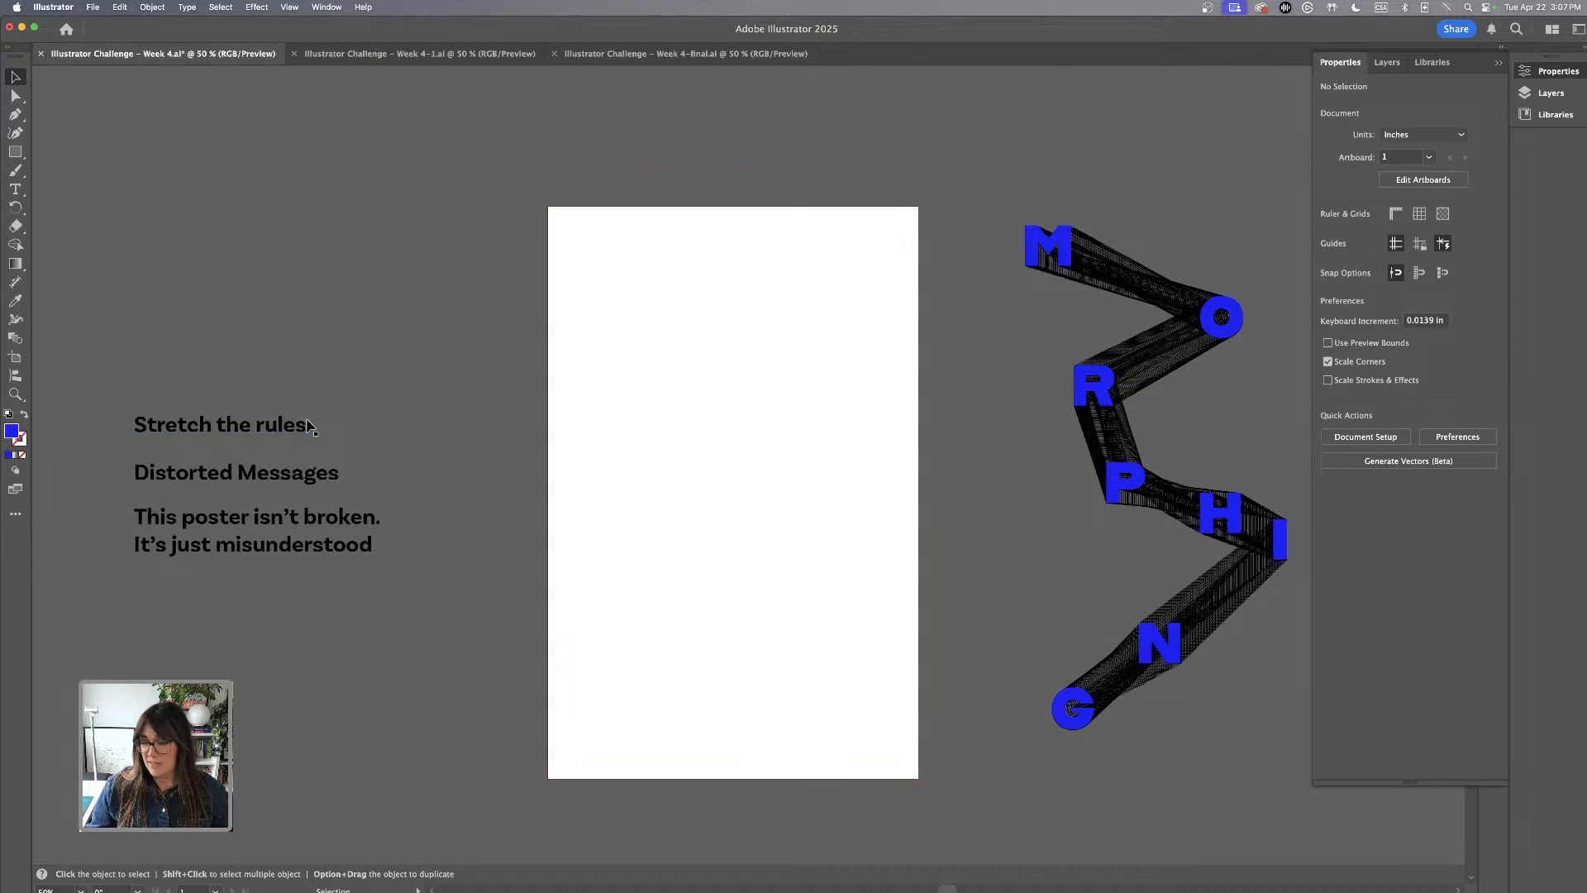
{"action": "scroll", "coordinate": [618, 454], "scroll_direction": "right", "scroll_amount": 3}
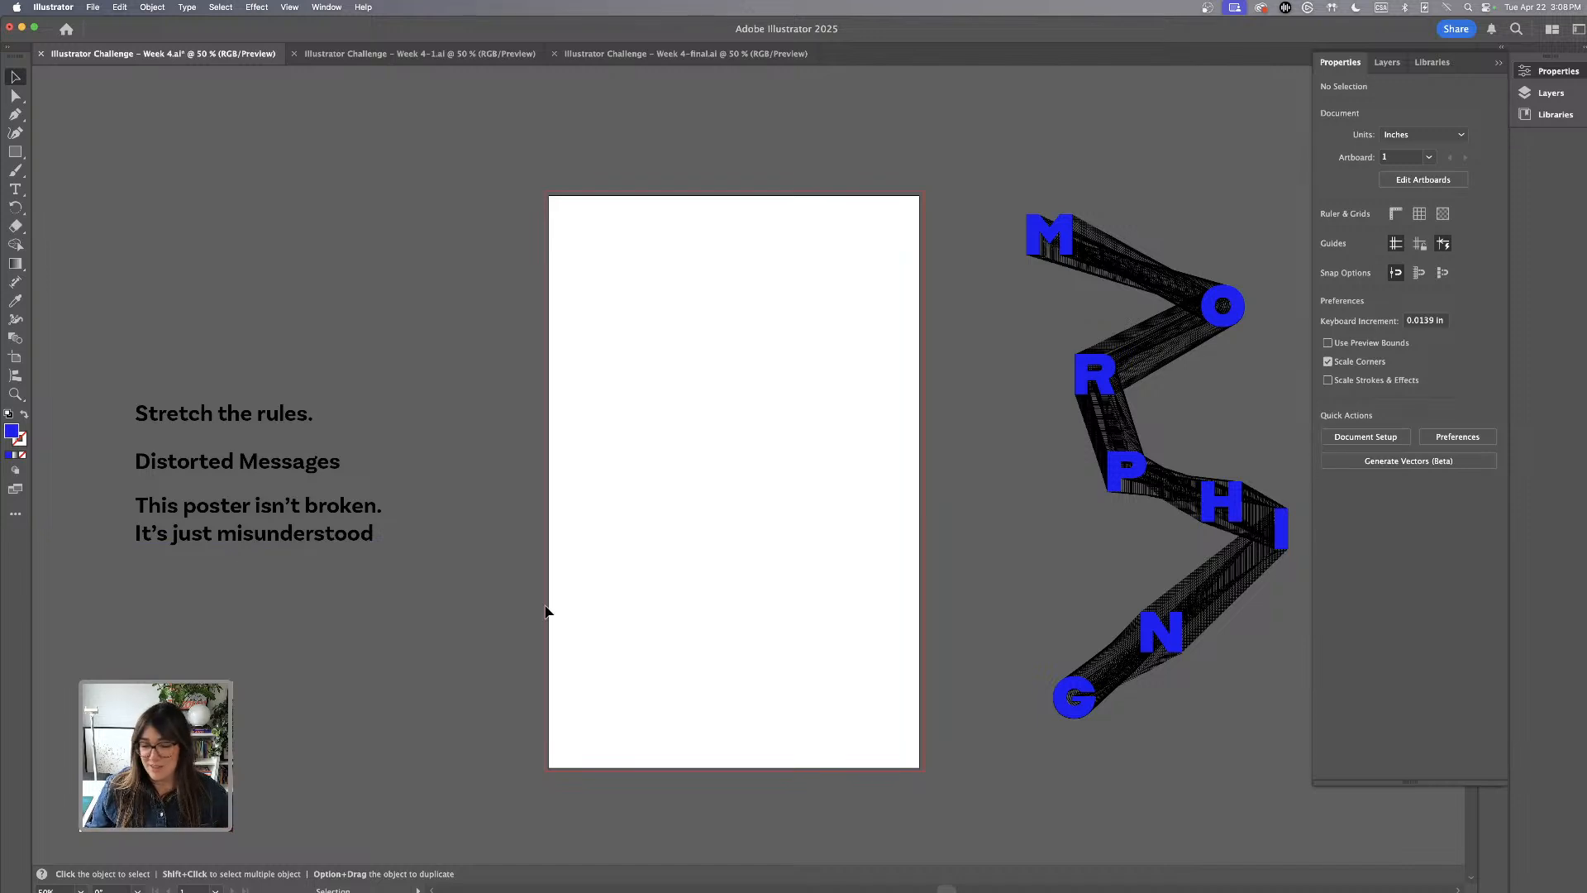
{"action": "left_click_drag", "start_coordinate": [144, 341], "coordinate": [392, 723]}
{"action": "left_click", "coordinate": [685, 643]}
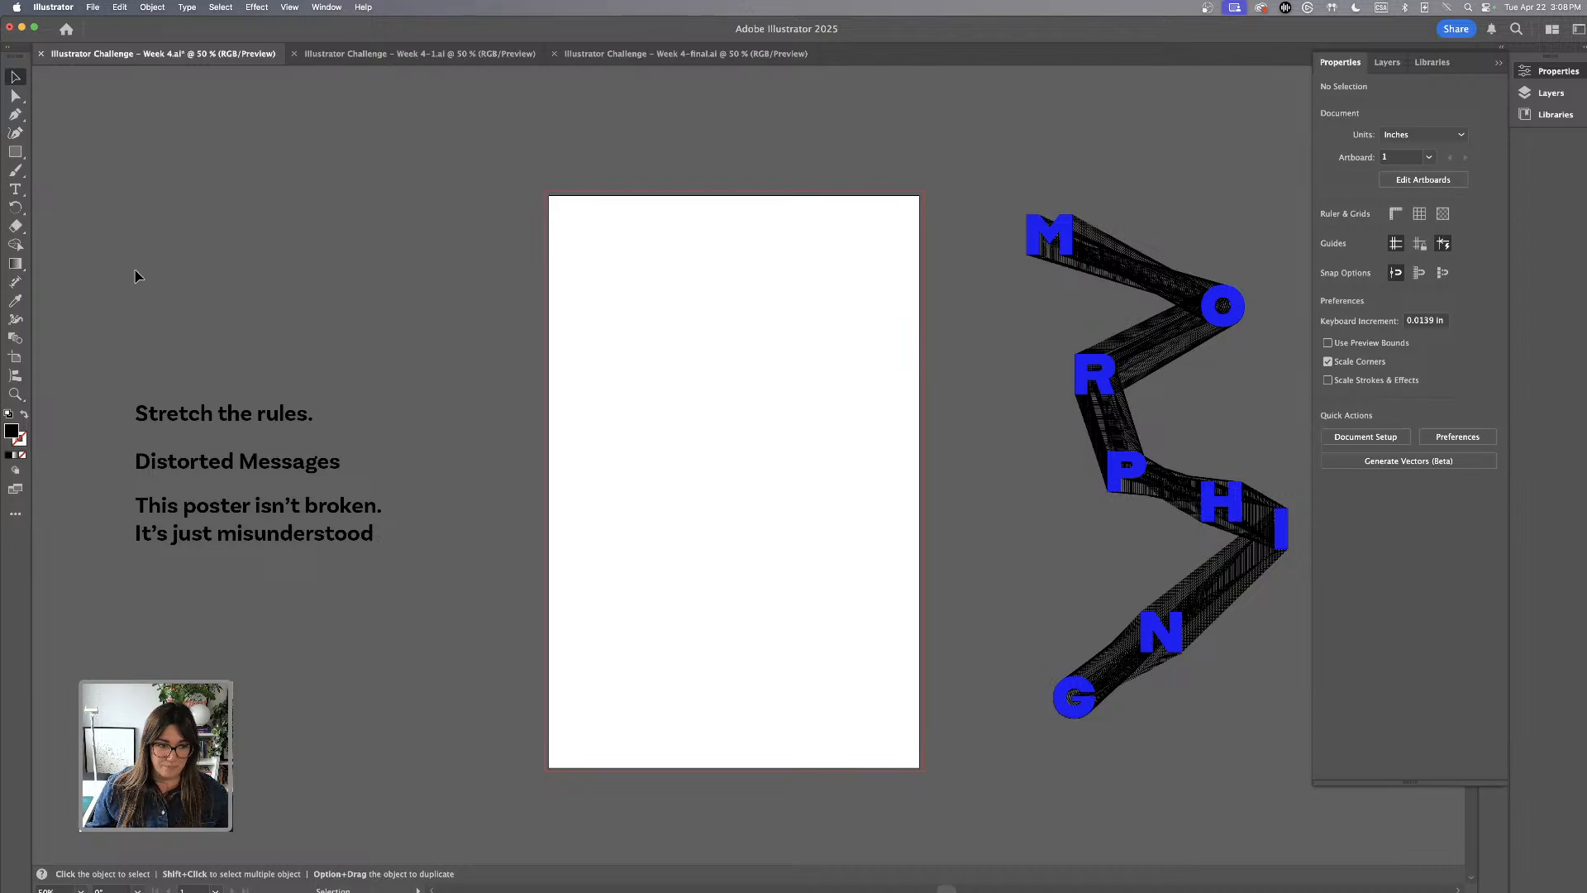
{"action": "left_click", "coordinate": [299, 469]}
{"action": "left_click_drag", "start_coordinate": [299, 469], "coordinate": [785, 418]}
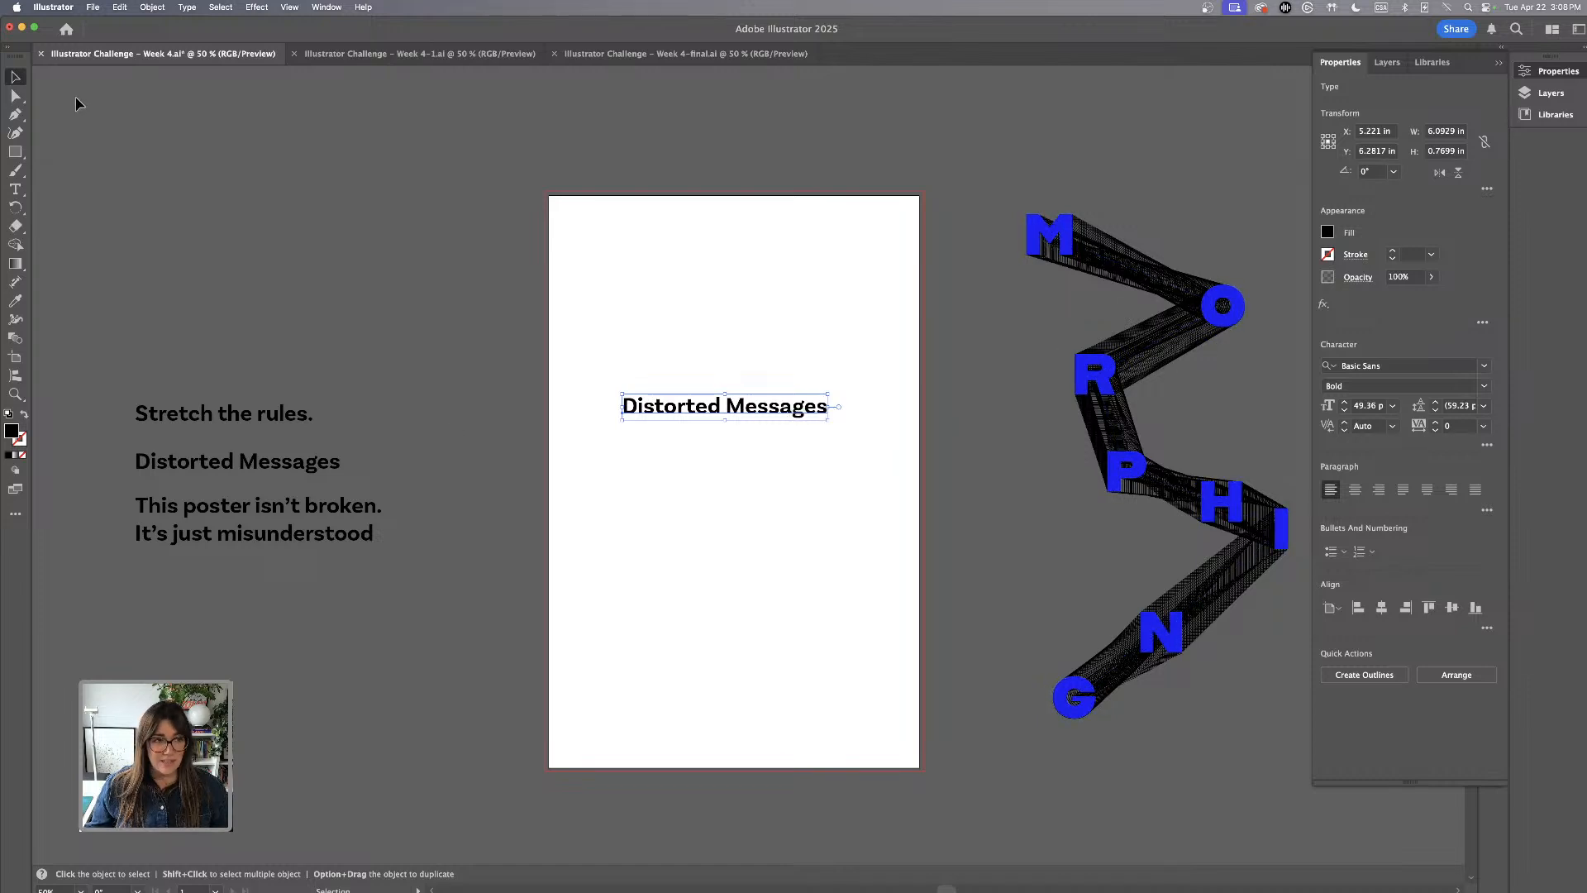
Copy the word "Messages" from the duplicated line and paste it as a separate text object below it
{"action": "key", "text": "t"}
{"action": "left_click_drag", "start_coordinate": [728, 406], "coordinate": [876, 419]}
{"action": "key", "text": "super+c"}
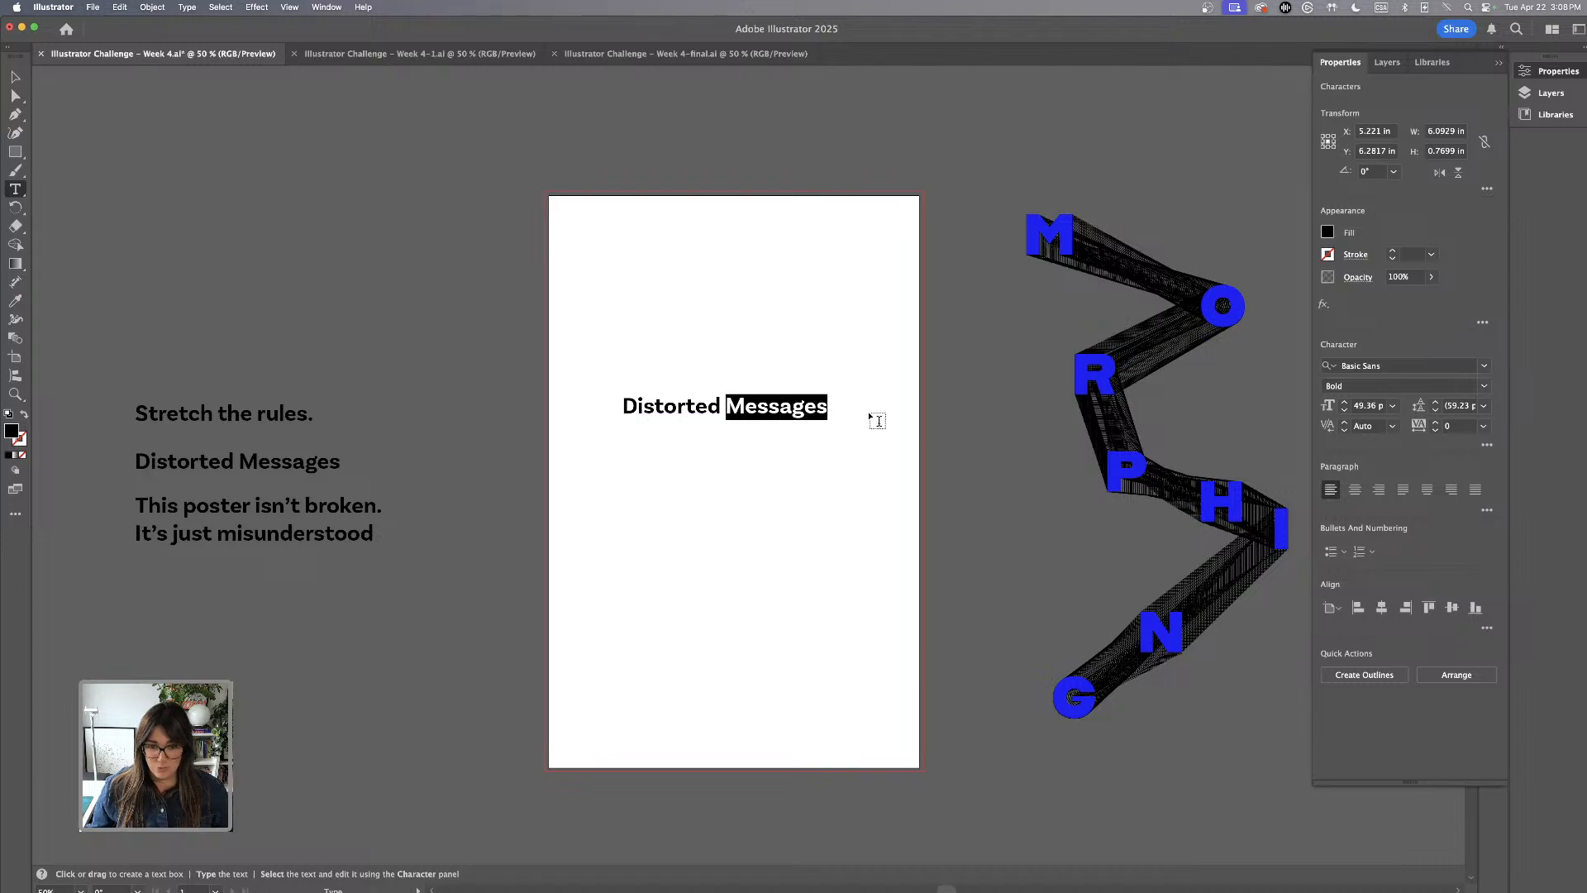
{"action": "left_click", "coordinate": [702, 493]}
{"action": "key", "text": "super+v"}
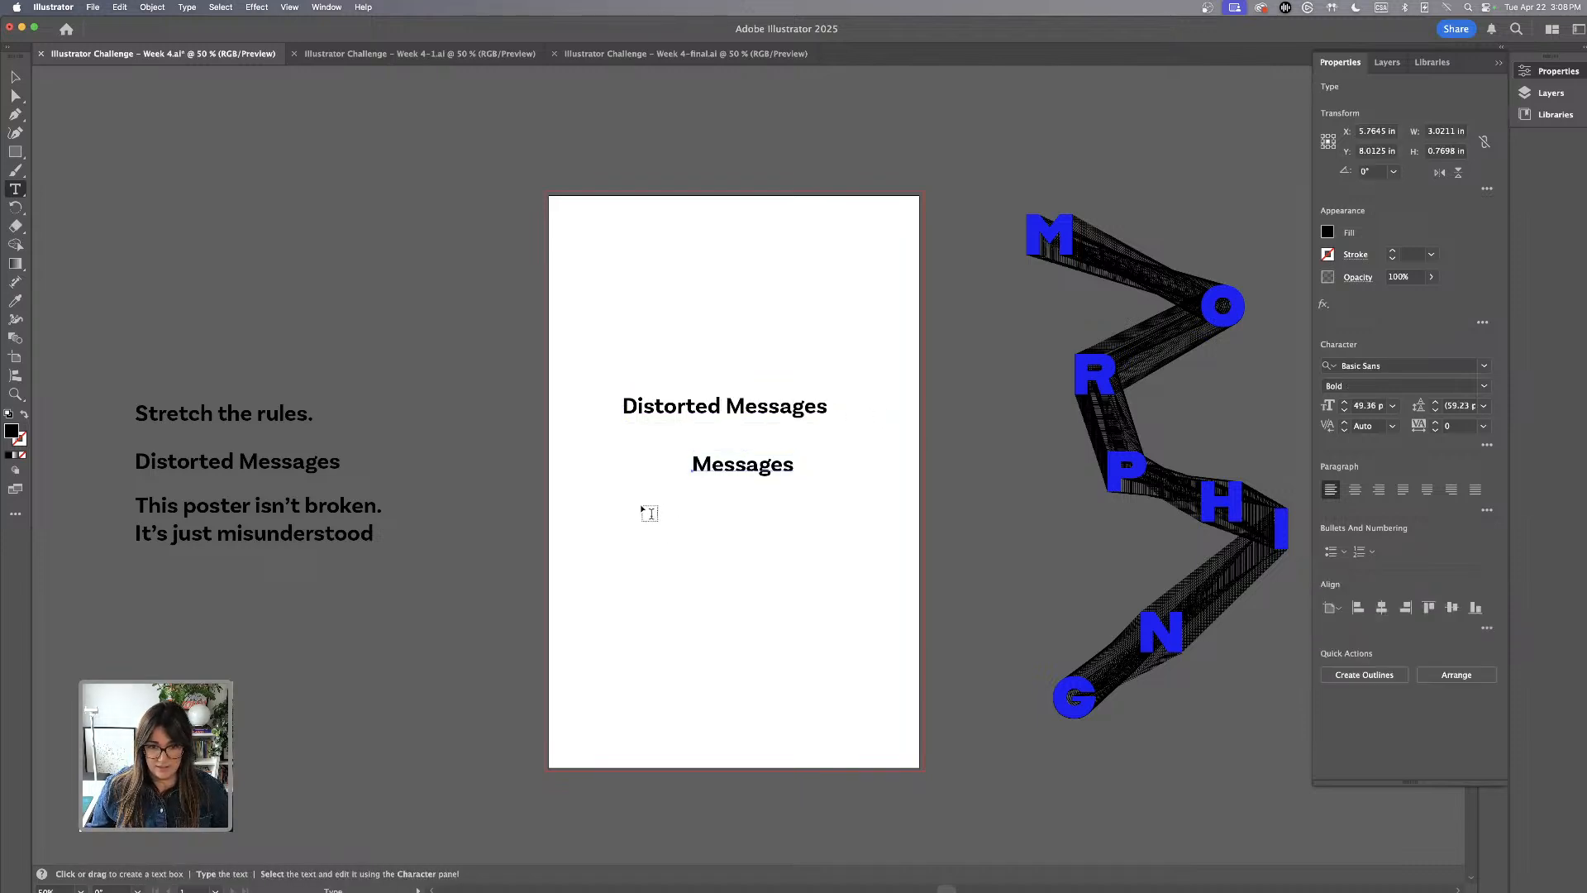
Move the duplicated "Distorted Messages" line off the artboard above the other phrases, and shift "Messages" up into its place
{"action": "key", "text": "v"}
{"action": "left_click", "coordinate": [764, 418]}
{"action": "left_click_drag", "start_coordinate": [764, 417], "coordinate": [236, 340]}
{"action": "left_click_drag", "start_coordinate": [787, 464], "coordinate": [792, 390]}
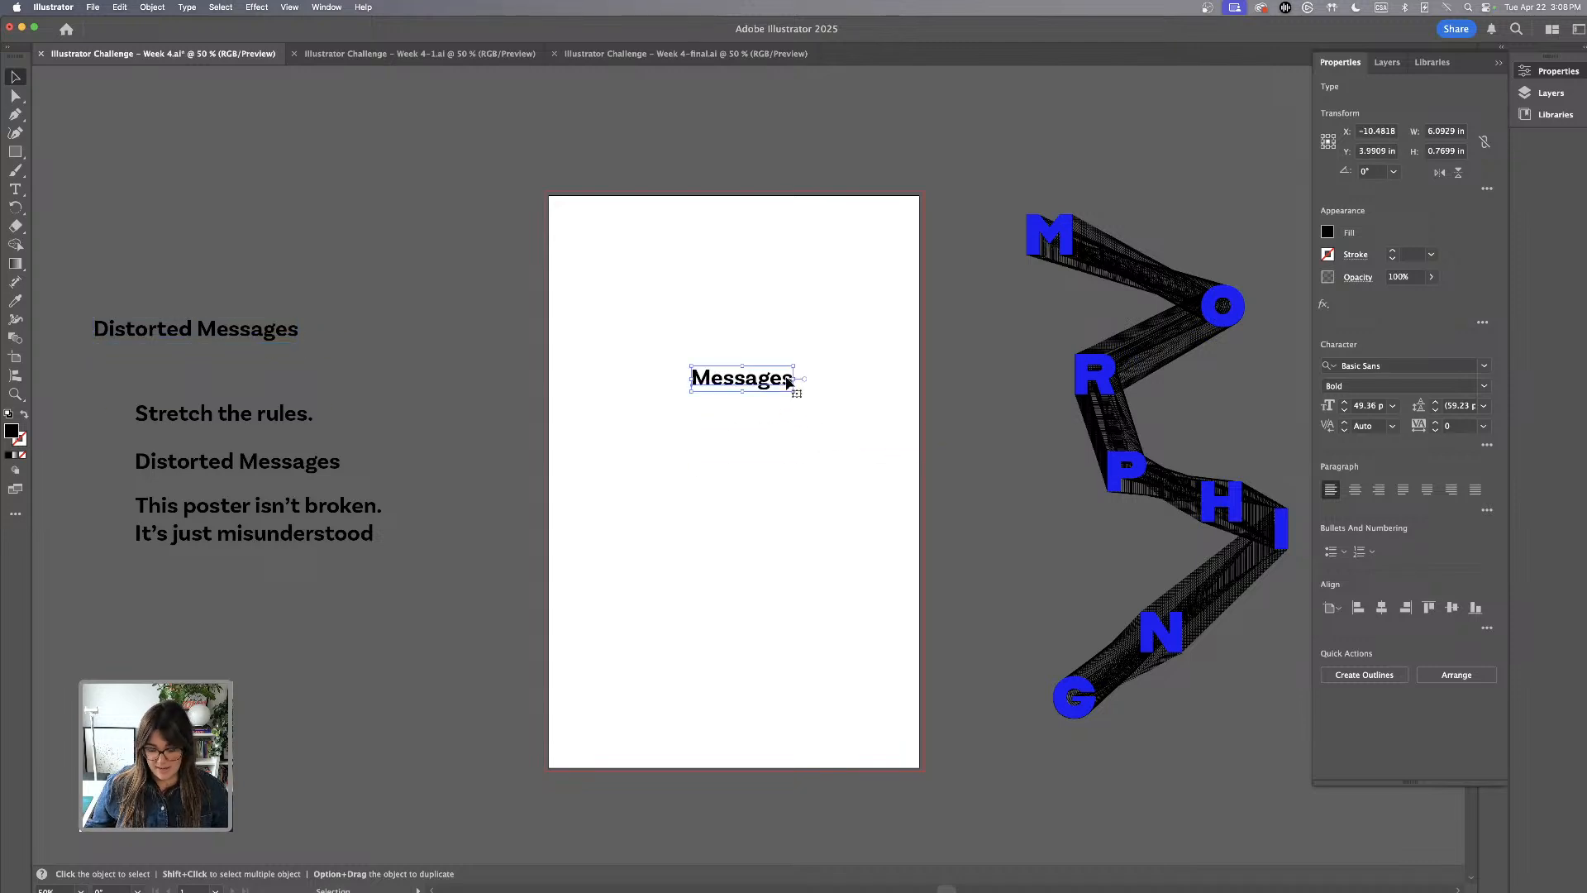
Set the word "Messages" in all caps and move it slightly up and left on the artboard
{"action": "key", "text": "super+equal"}
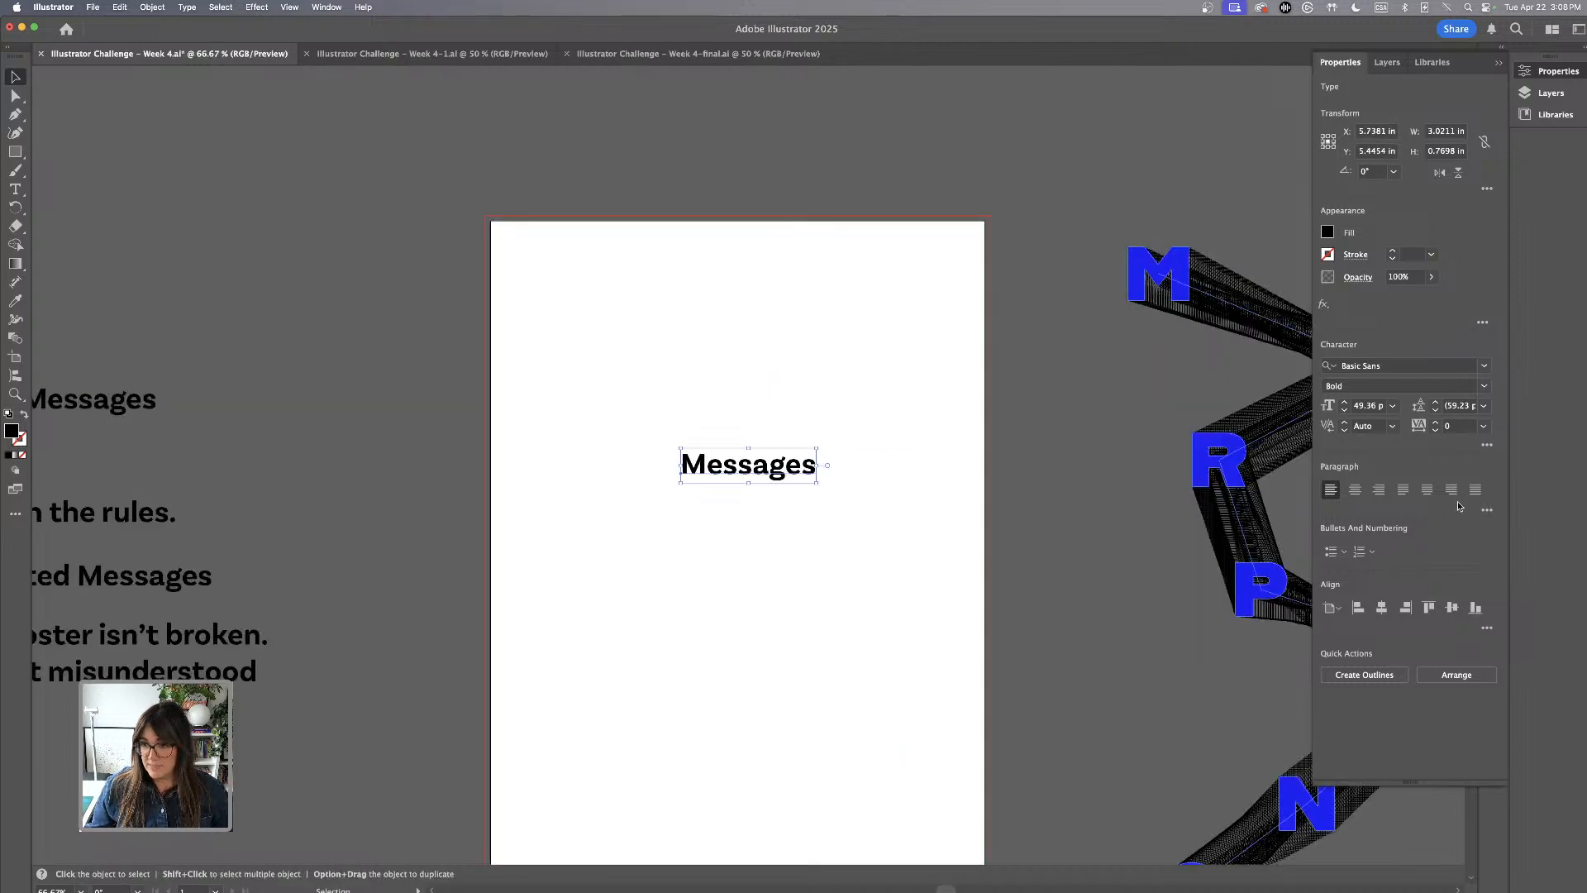
{"action": "left_click", "coordinate": [1486, 511]}
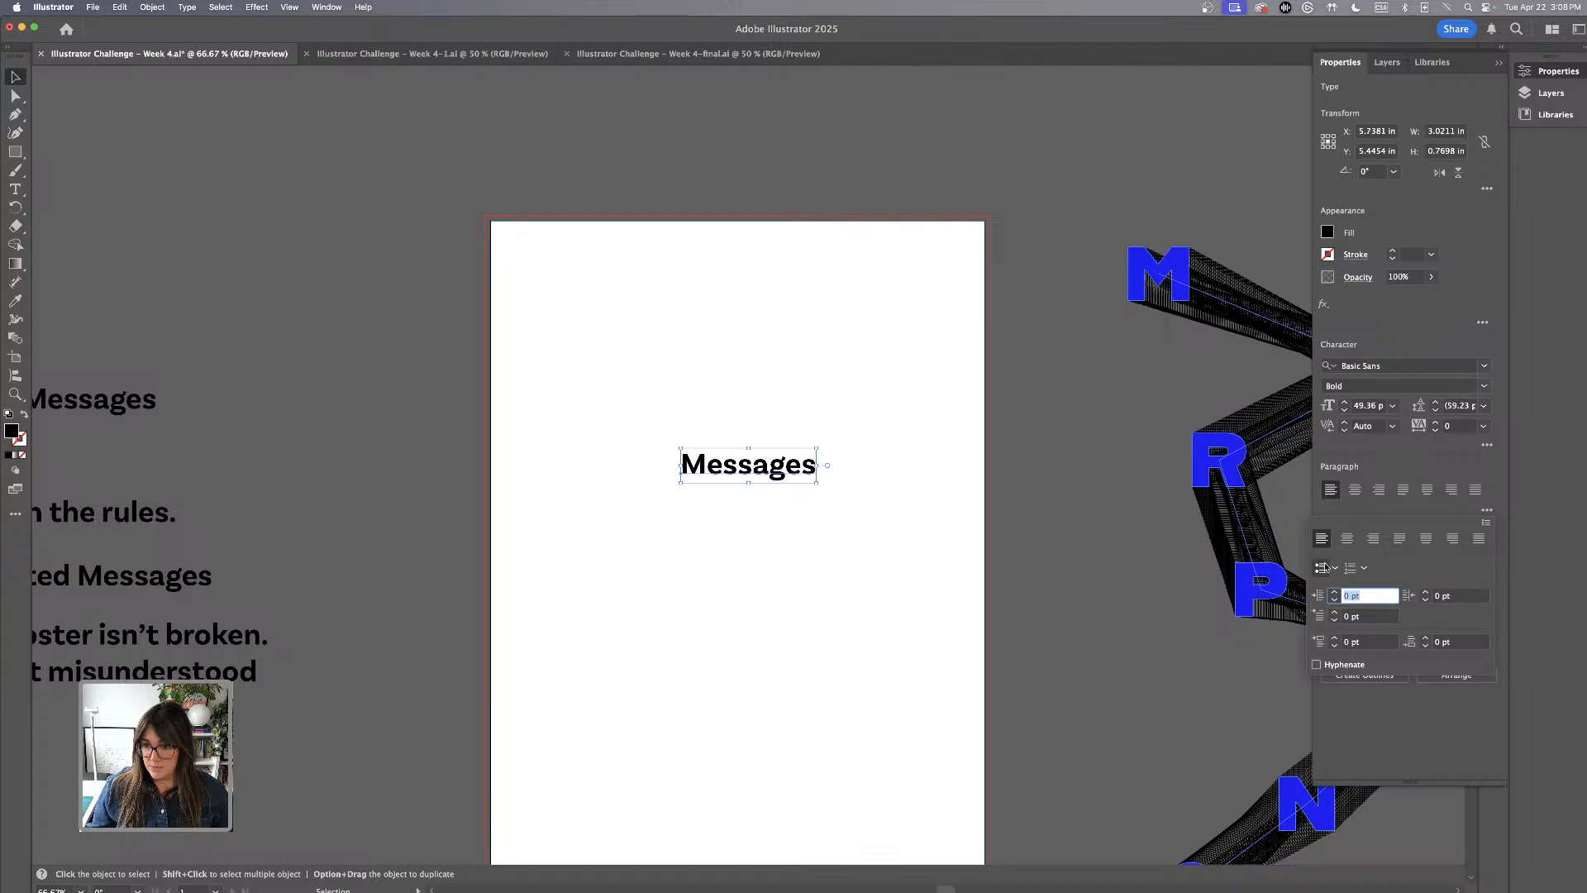
{"action": "left_click", "coordinate": [1485, 448]}
{"action": "left_click", "coordinate": [1487, 446]}
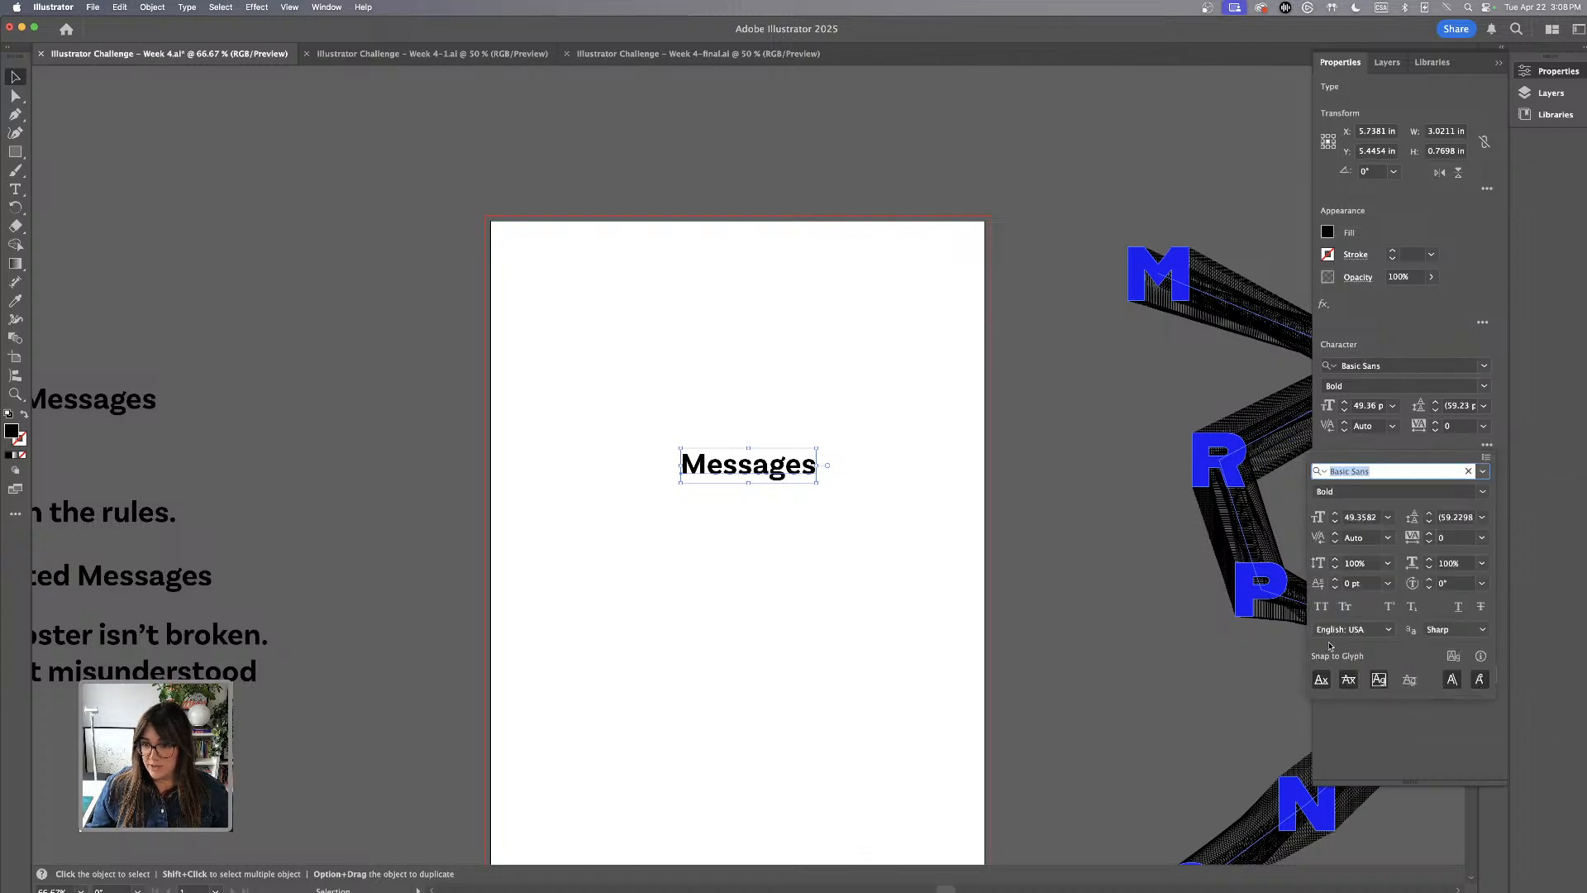
{"action": "left_click", "coordinate": [1322, 610]}
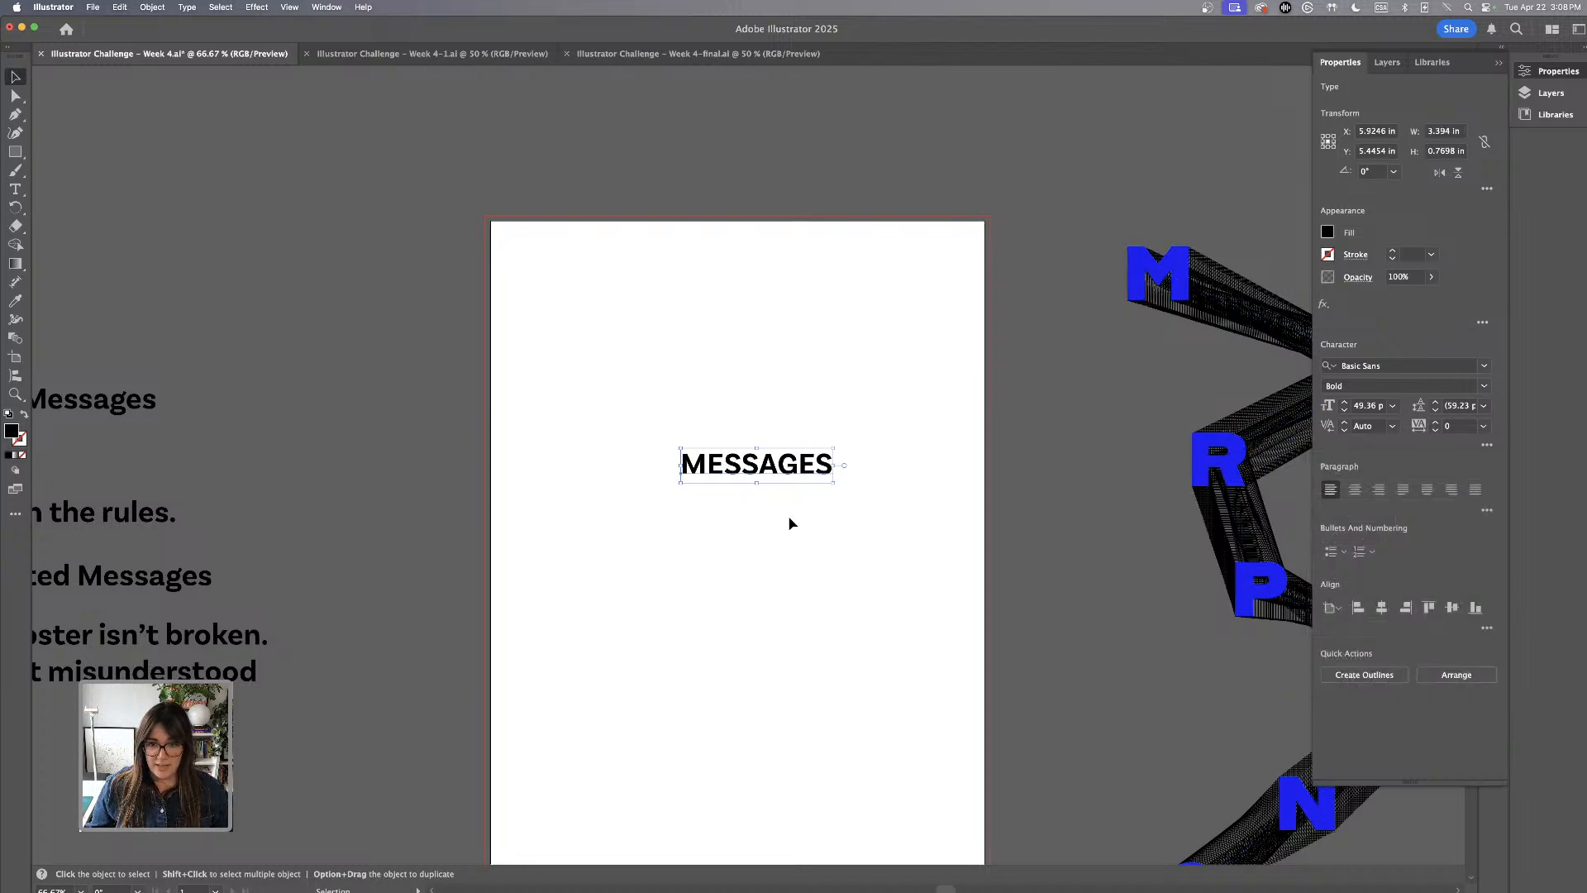
{"action": "left_click_drag", "start_coordinate": [802, 470], "coordinate": [732, 407]}
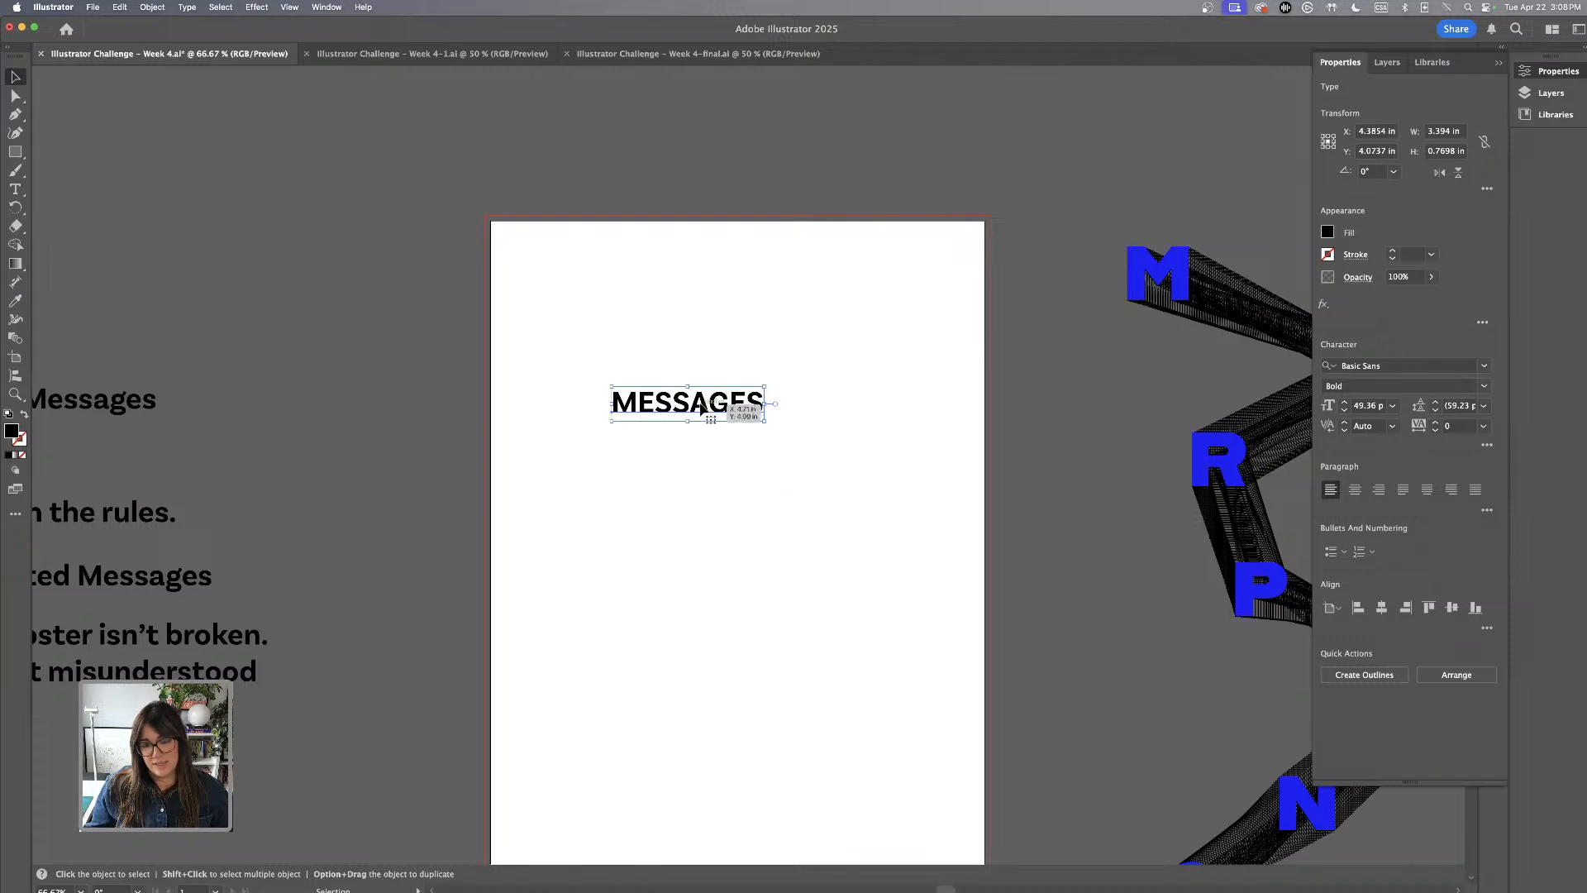
{"action": "left_click_drag", "start_coordinate": [708, 407], "coordinate": [726, 423]}
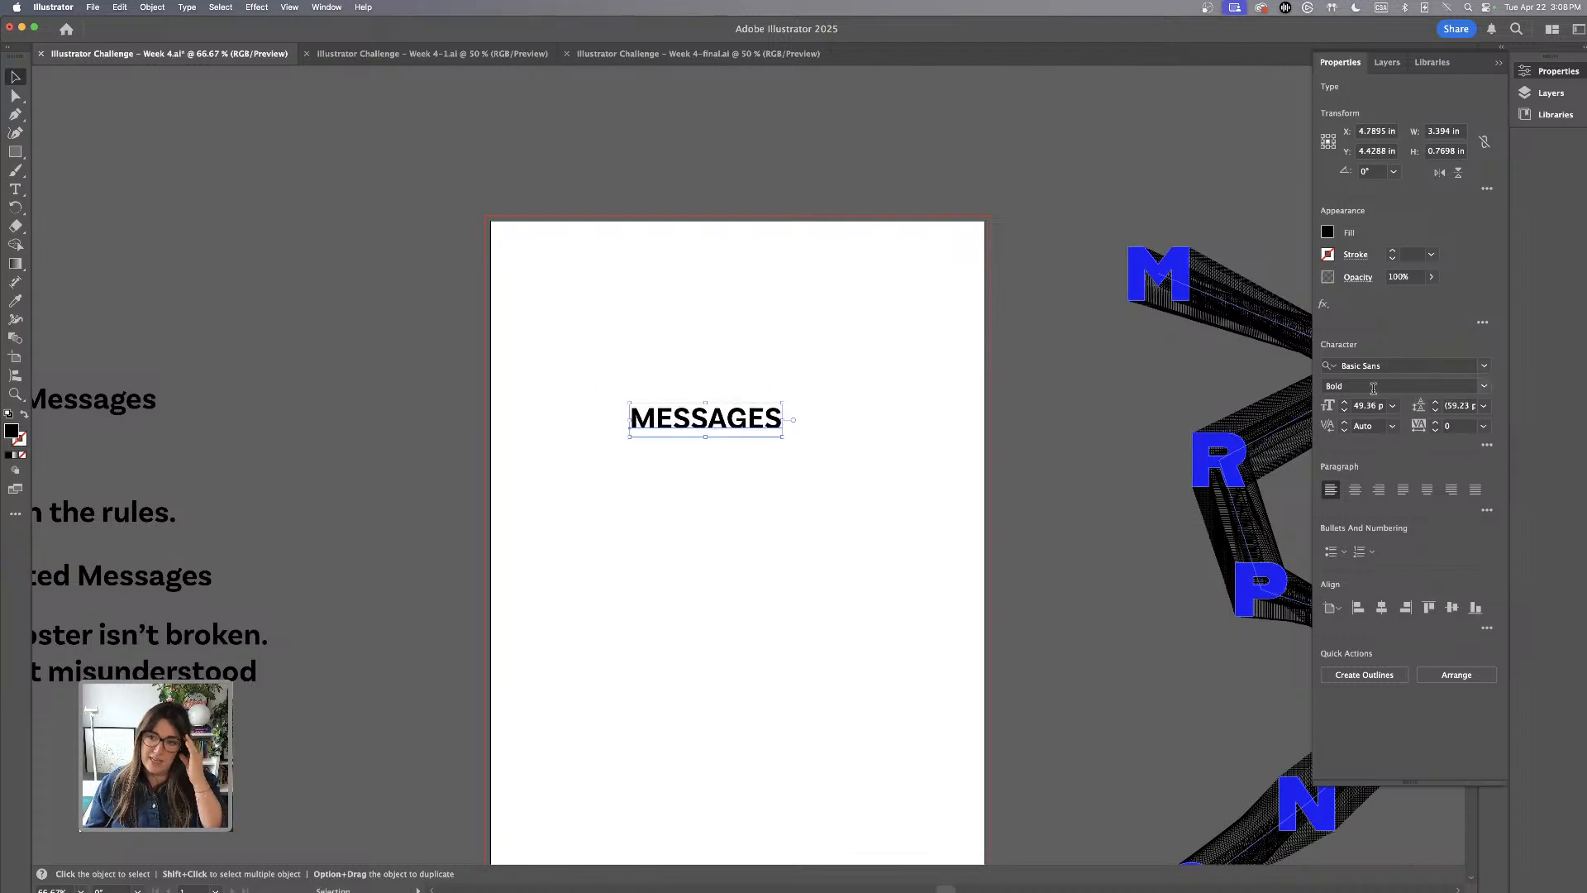
Try the Black font style on the MESSAGES text
{"action": "left_click", "coordinate": [1483, 386]}
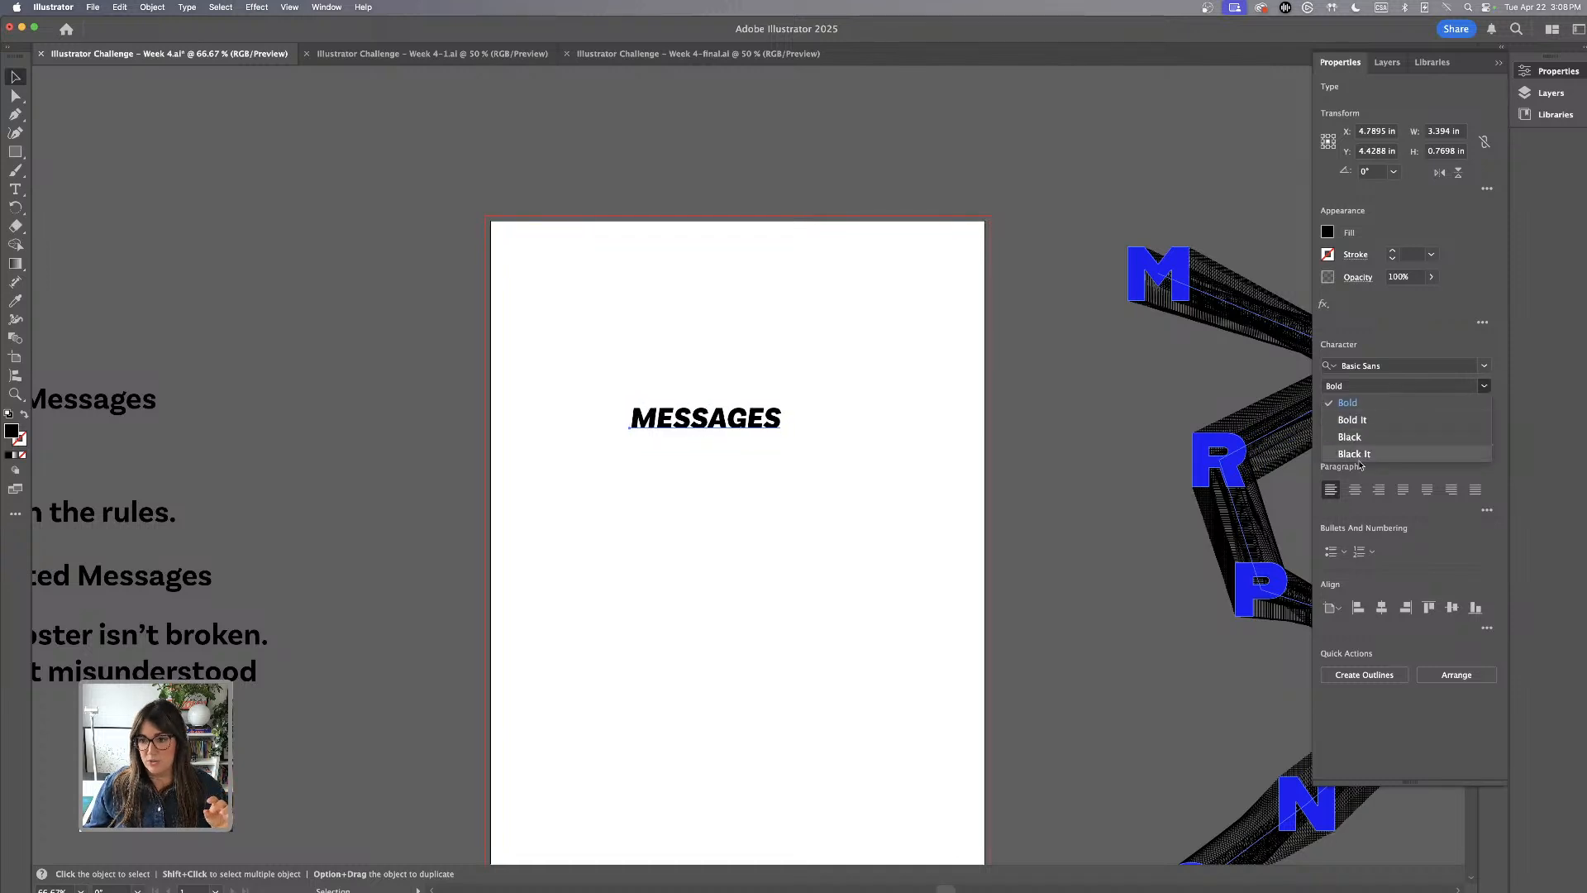
{"action": "left_click", "coordinate": [1368, 438]}
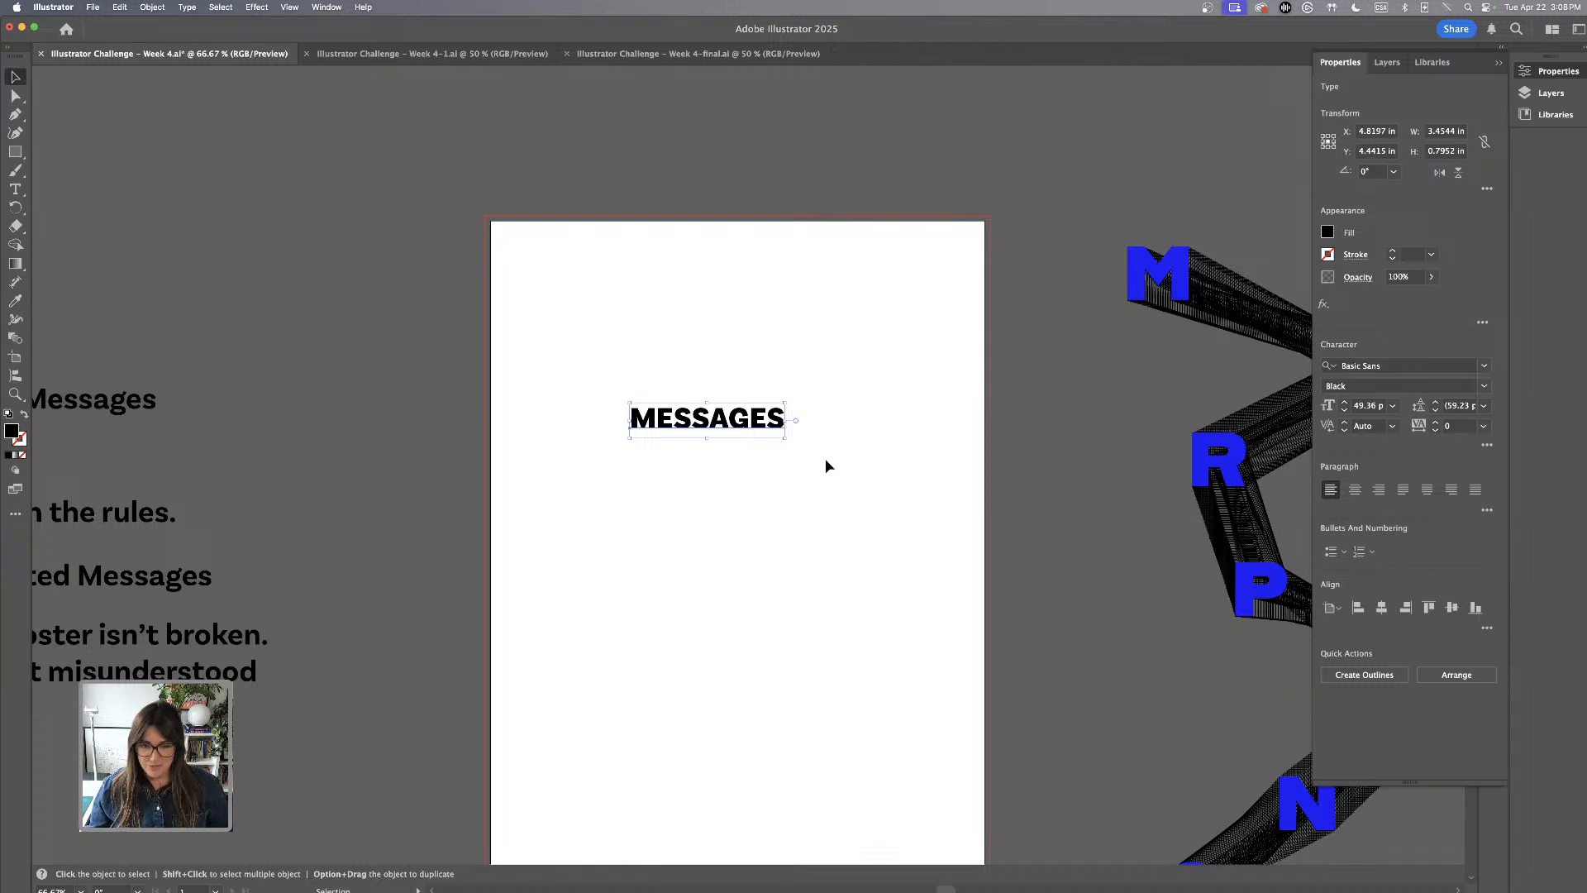
{"action": "key", "text": "super+z"}
Move MESSAGES closer to the artboard's upper edge and convert the text to outlines
{"action": "left_click_drag", "start_coordinate": [754, 431], "coordinate": [771, 374]}
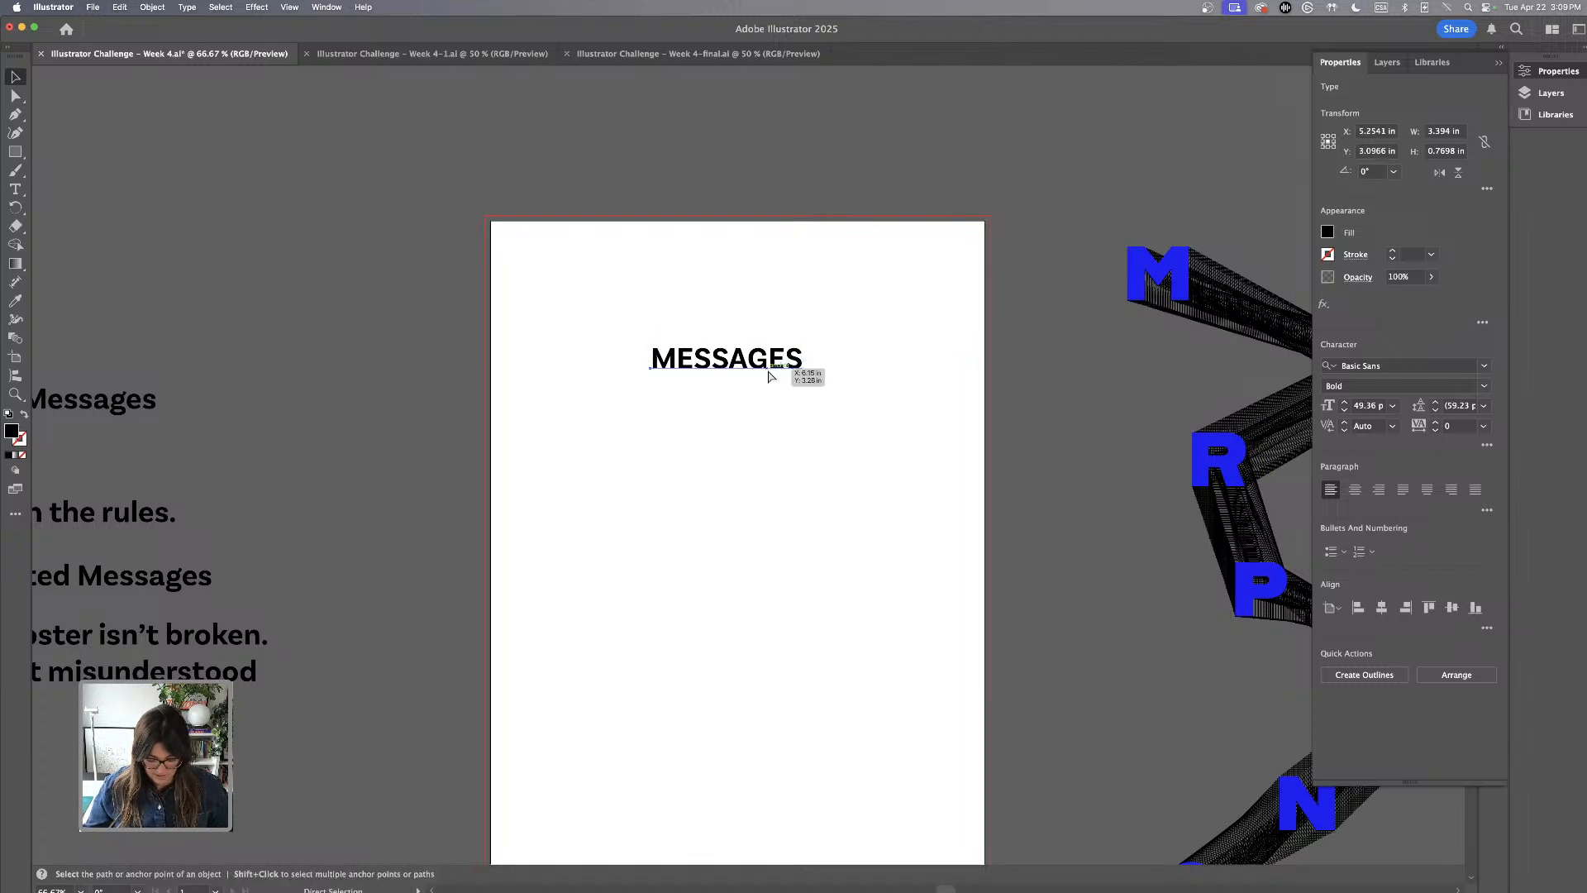
{"action": "key", "text": "super+shift+o"}
{"action": "left_click", "coordinate": [768, 405]}
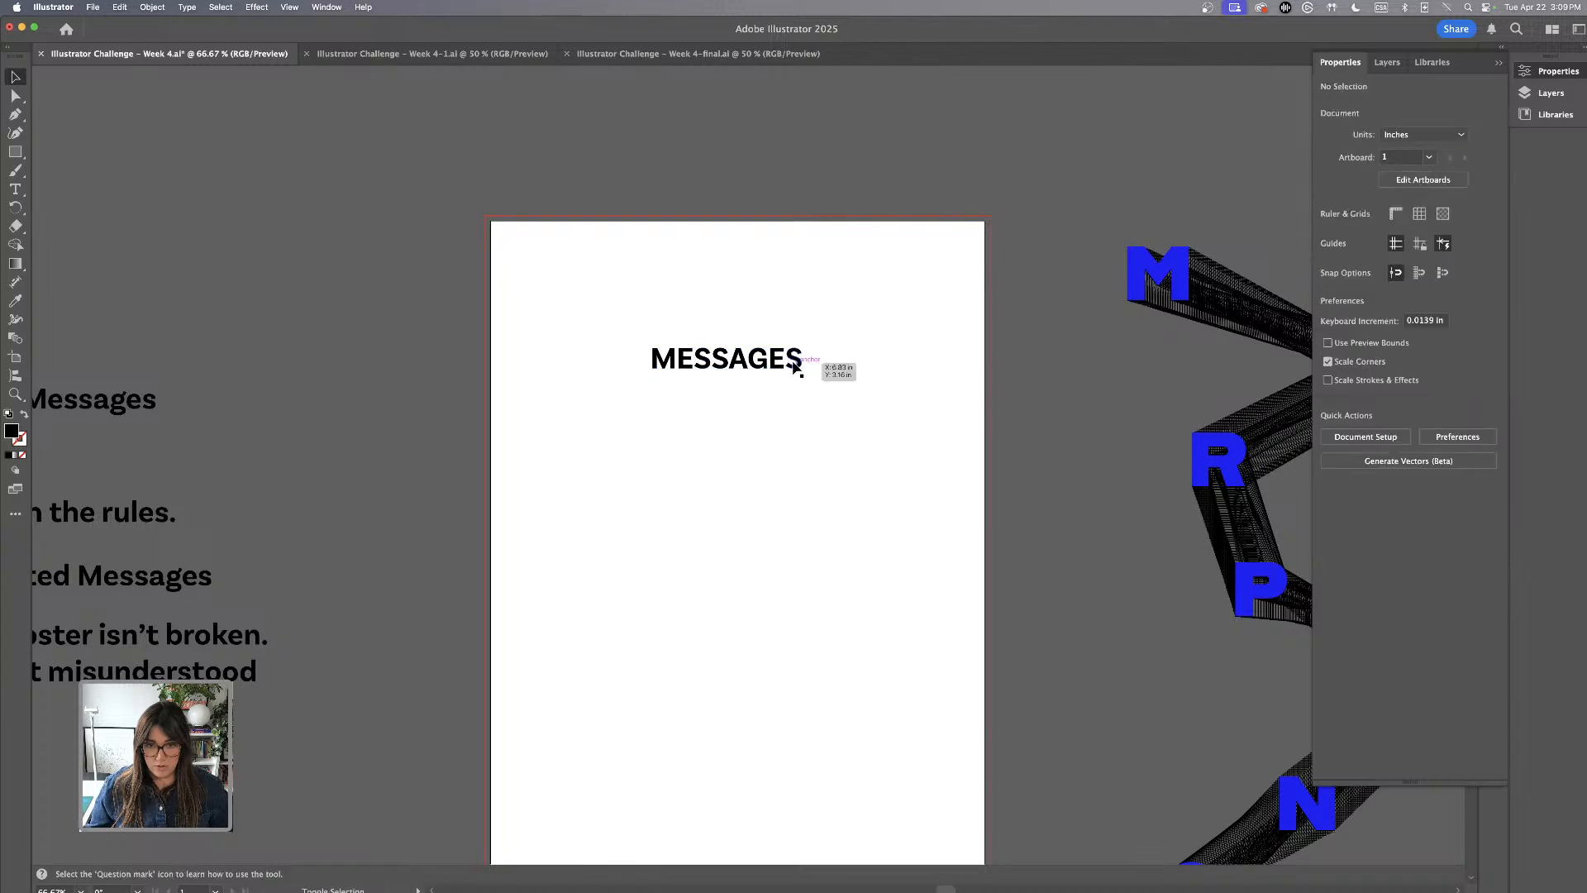
Enlarge the outlined MESSAGES to about 8.1 in wide and position it across the artboard's upper part
{"action": "left_click_drag", "start_coordinate": [601, 311], "coordinate": [931, 355]}
{"action": "scroll", "coordinate": [786, 311], "scroll_direction": "down", "scroll_amount": 1}
{"action": "left_click", "coordinate": [779, 322]}
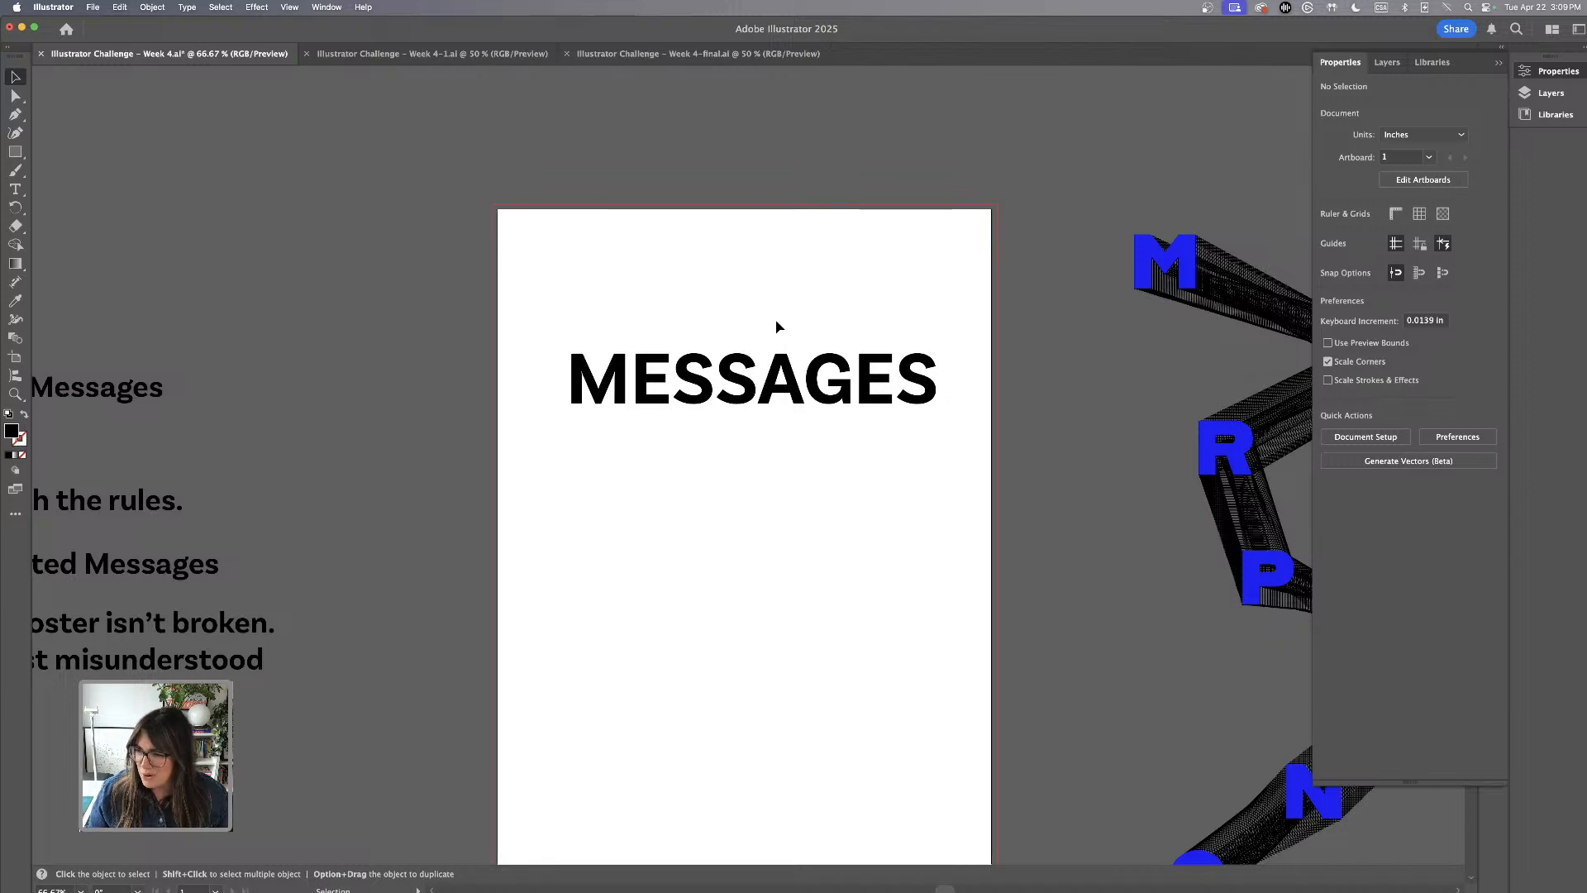
{"action": "left_click_drag", "start_coordinate": [523, 291], "coordinate": [974, 461]}
{"action": "left_click_drag", "start_coordinate": [927, 384], "coordinate": [910, 420]}
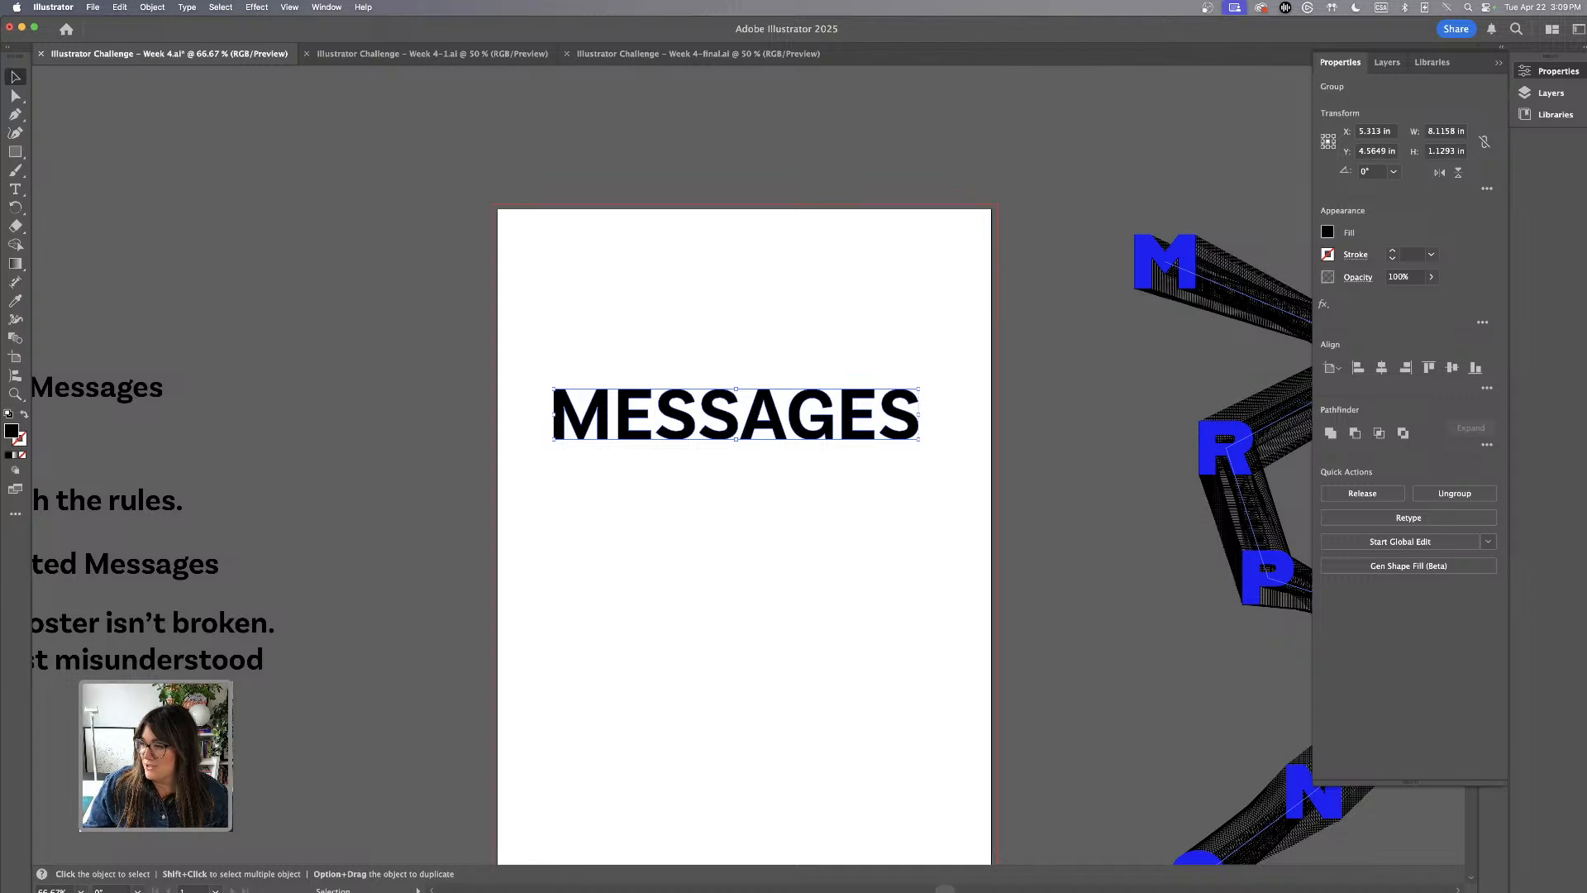
{"action": "left_click", "coordinate": [740, 352]}
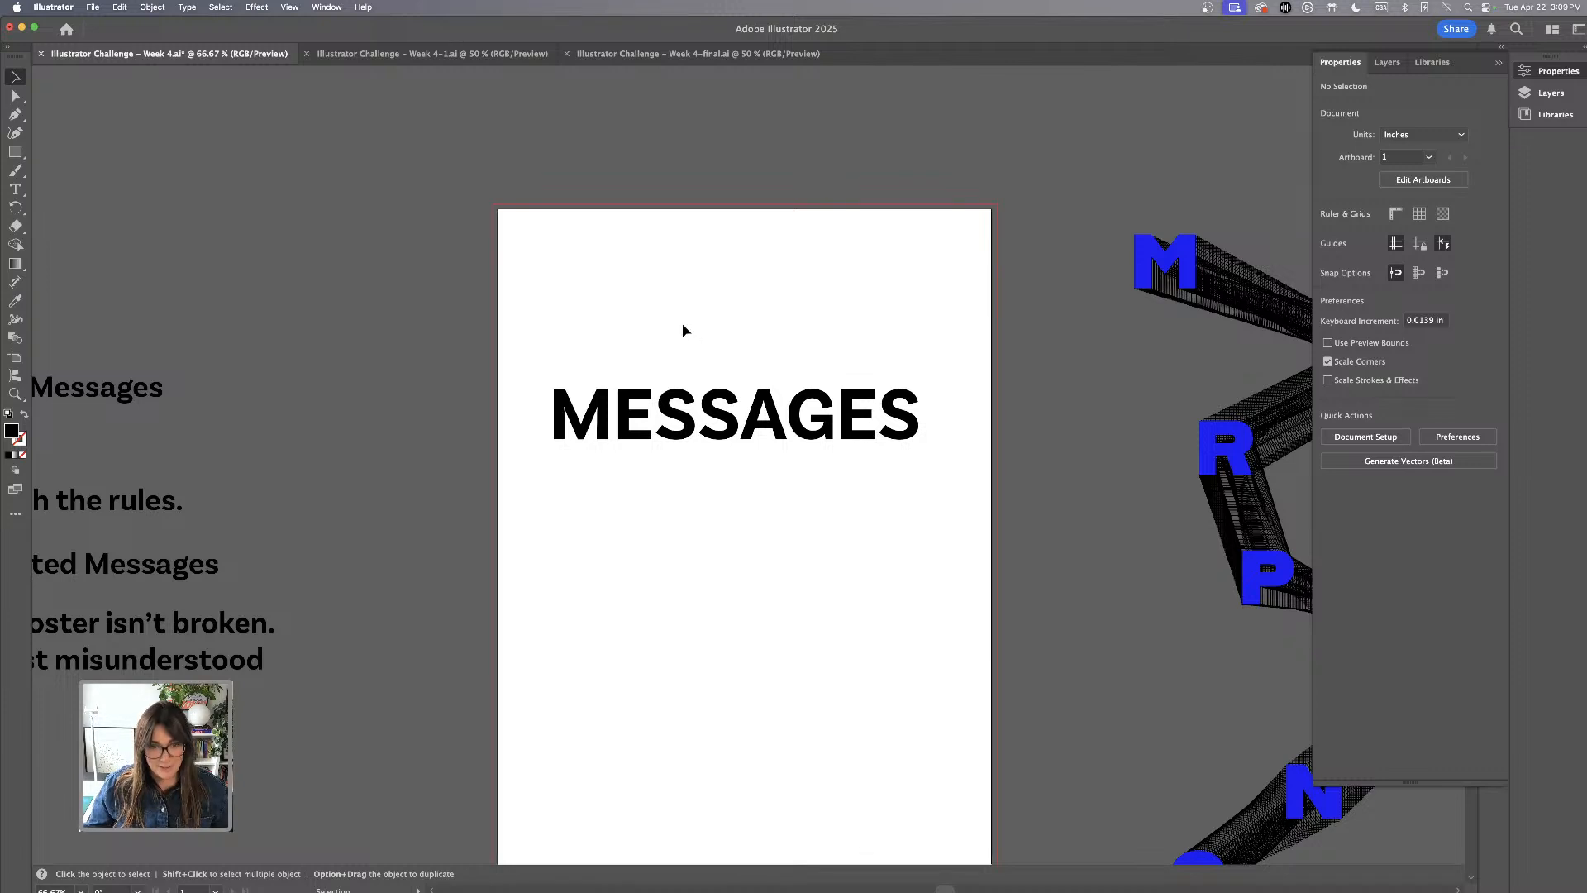
Ungroup the outlined MESSAGES letters and enlarge them together until the word extends past the artboard's right edge
{"action": "left_click_drag", "start_coordinate": [545, 314], "coordinate": [910, 489]}
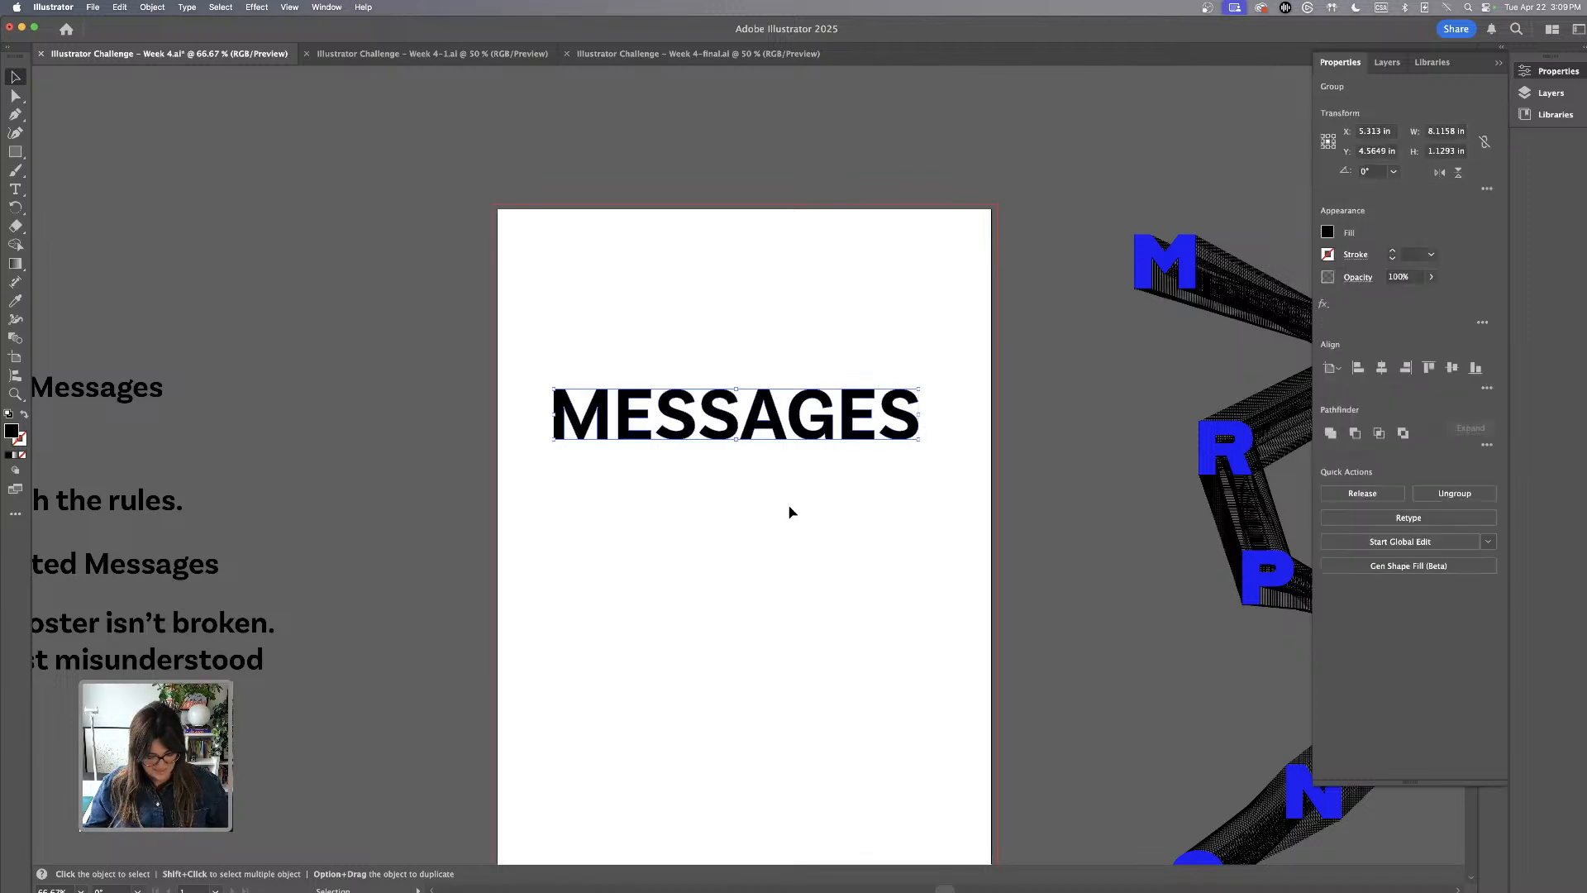
{"action": "left_click", "coordinate": [527, 360]}
{"action": "left_click", "coordinate": [604, 437]}
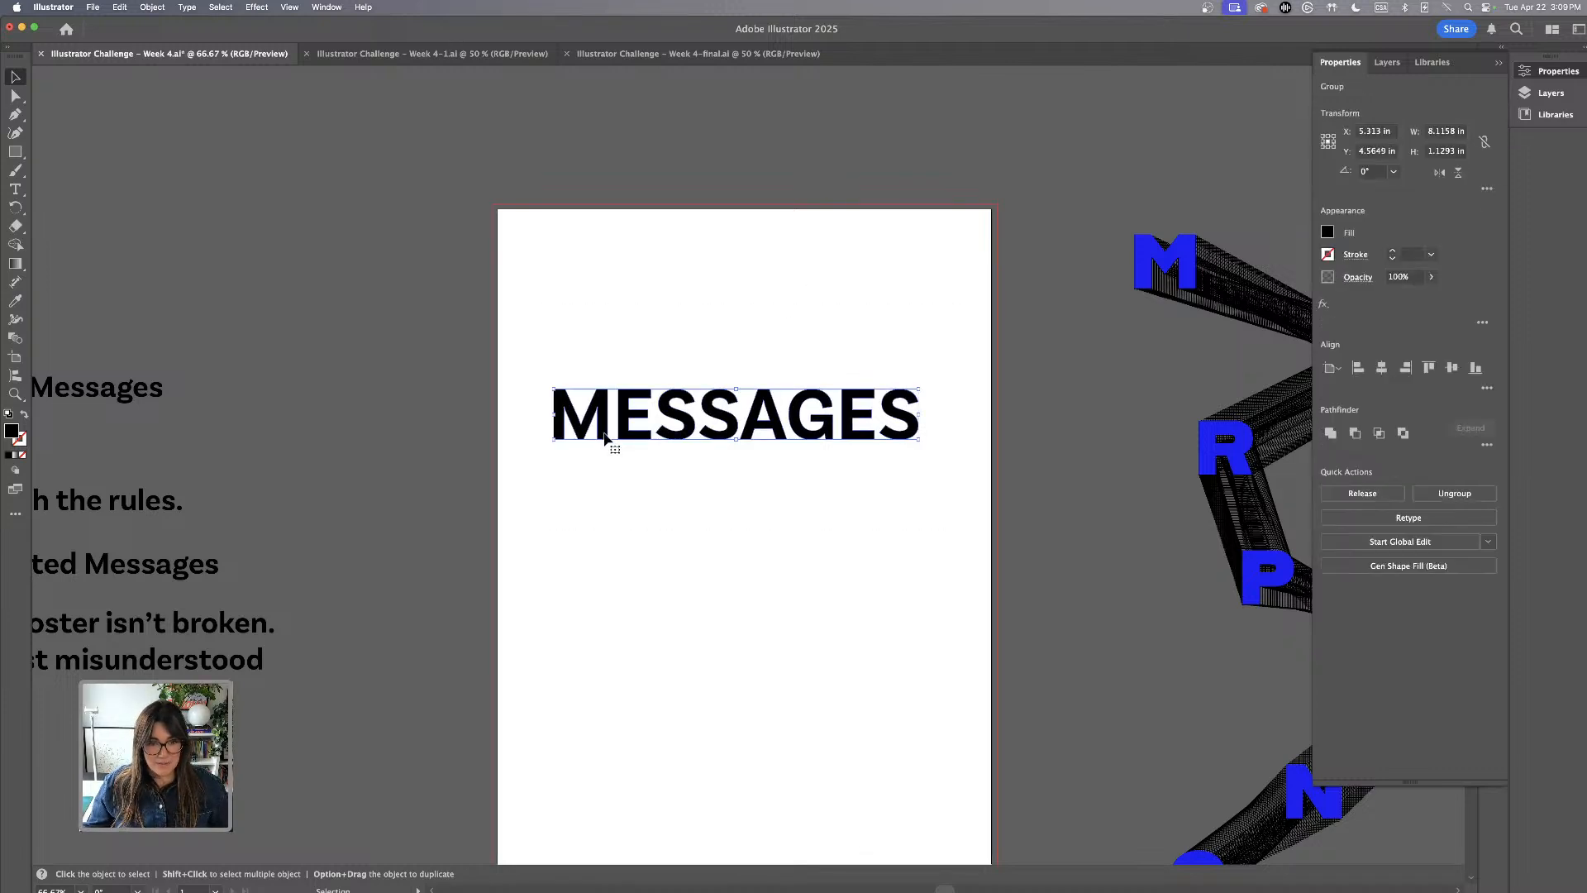
{"action": "key", "text": "super+shift+g"}
{"action": "left_click", "coordinate": [754, 339]}
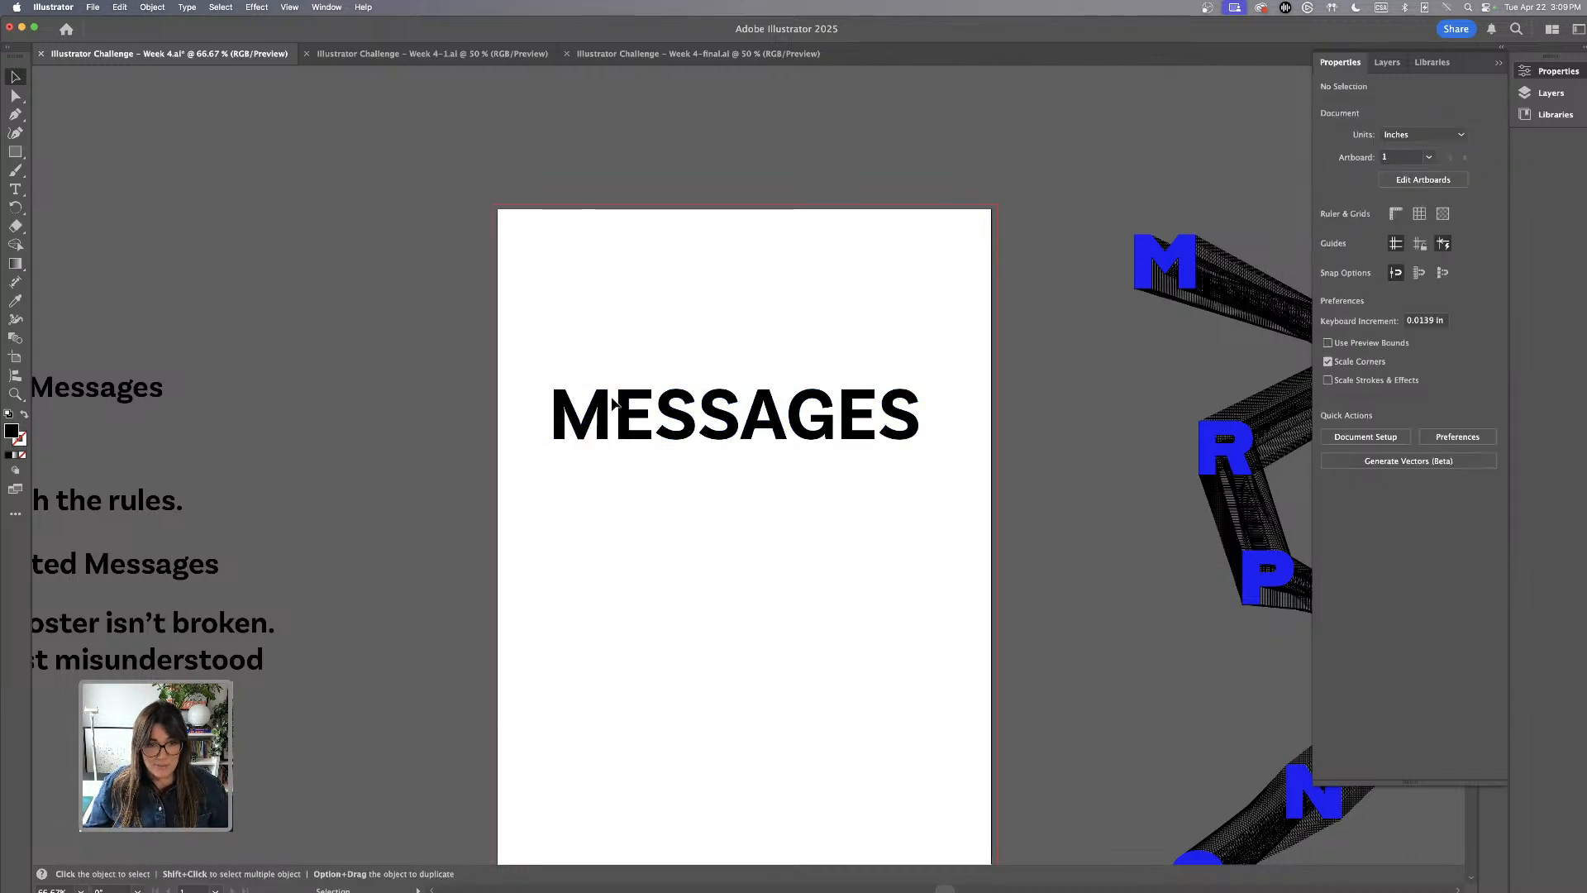
{"action": "left_click_drag", "start_coordinate": [595, 405], "coordinate": [944, 536]}
{"action": "key", "text": "super+z"}
{"action": "left_click_drag", "start_coordinate": [919, 439], "coordinate": [1032, 476]}
{"action": "left_click", "coordinate": [996, 536]}
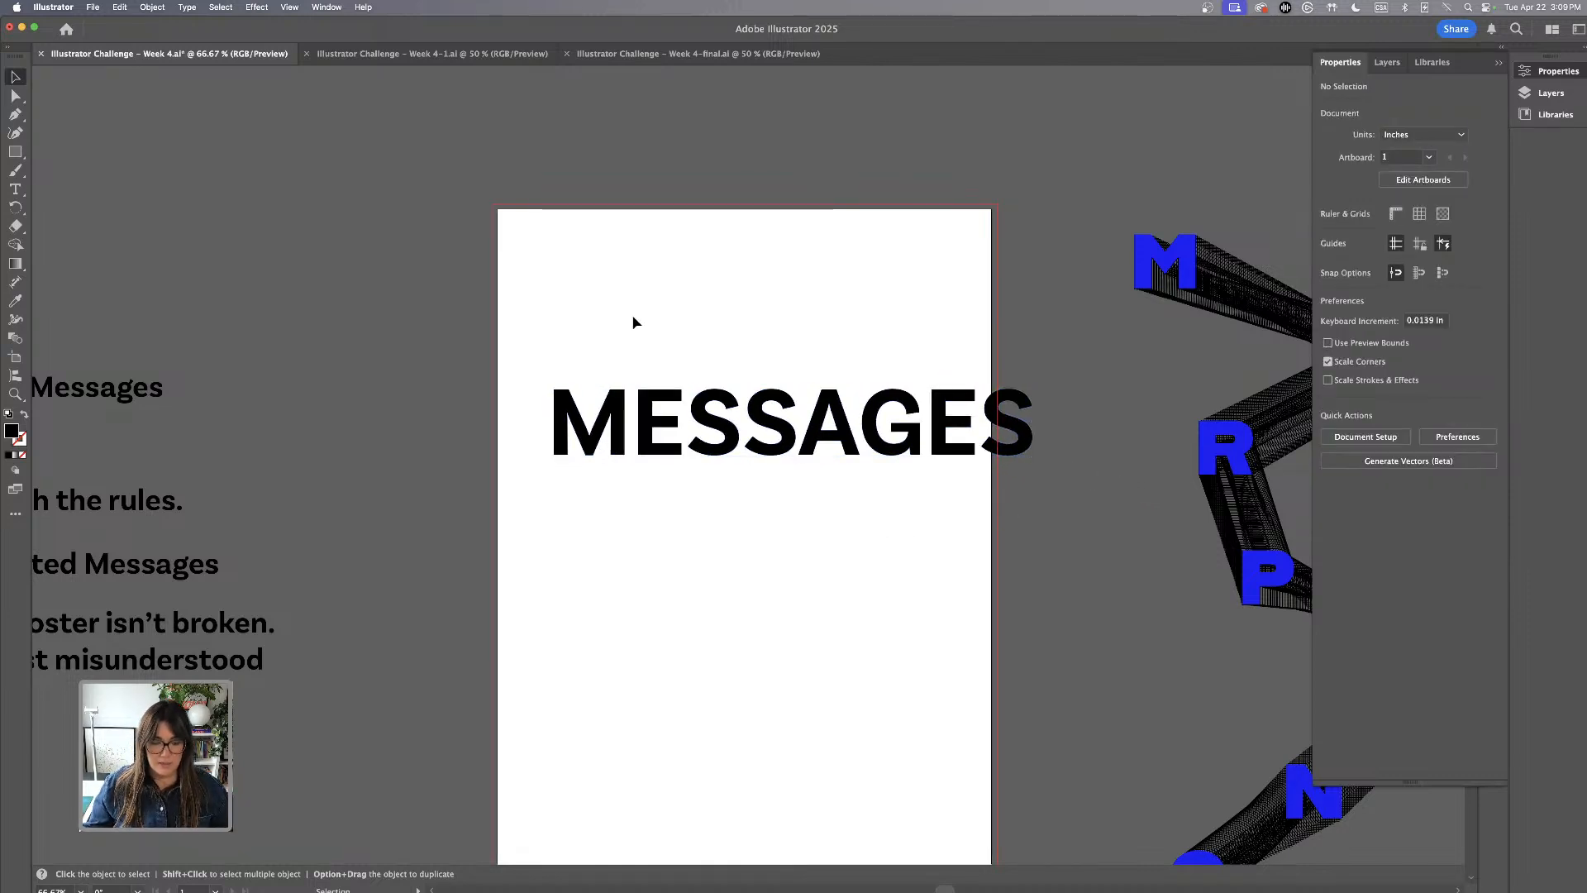
Separate the first four letters into two columns, with M and E as the first row and both S letters beneath them
{"action": "key", "text": "a"}
{"action": "scroll", "coordinate": [662, 556], "scroll_direction": "down", "scroll_amount": 1}
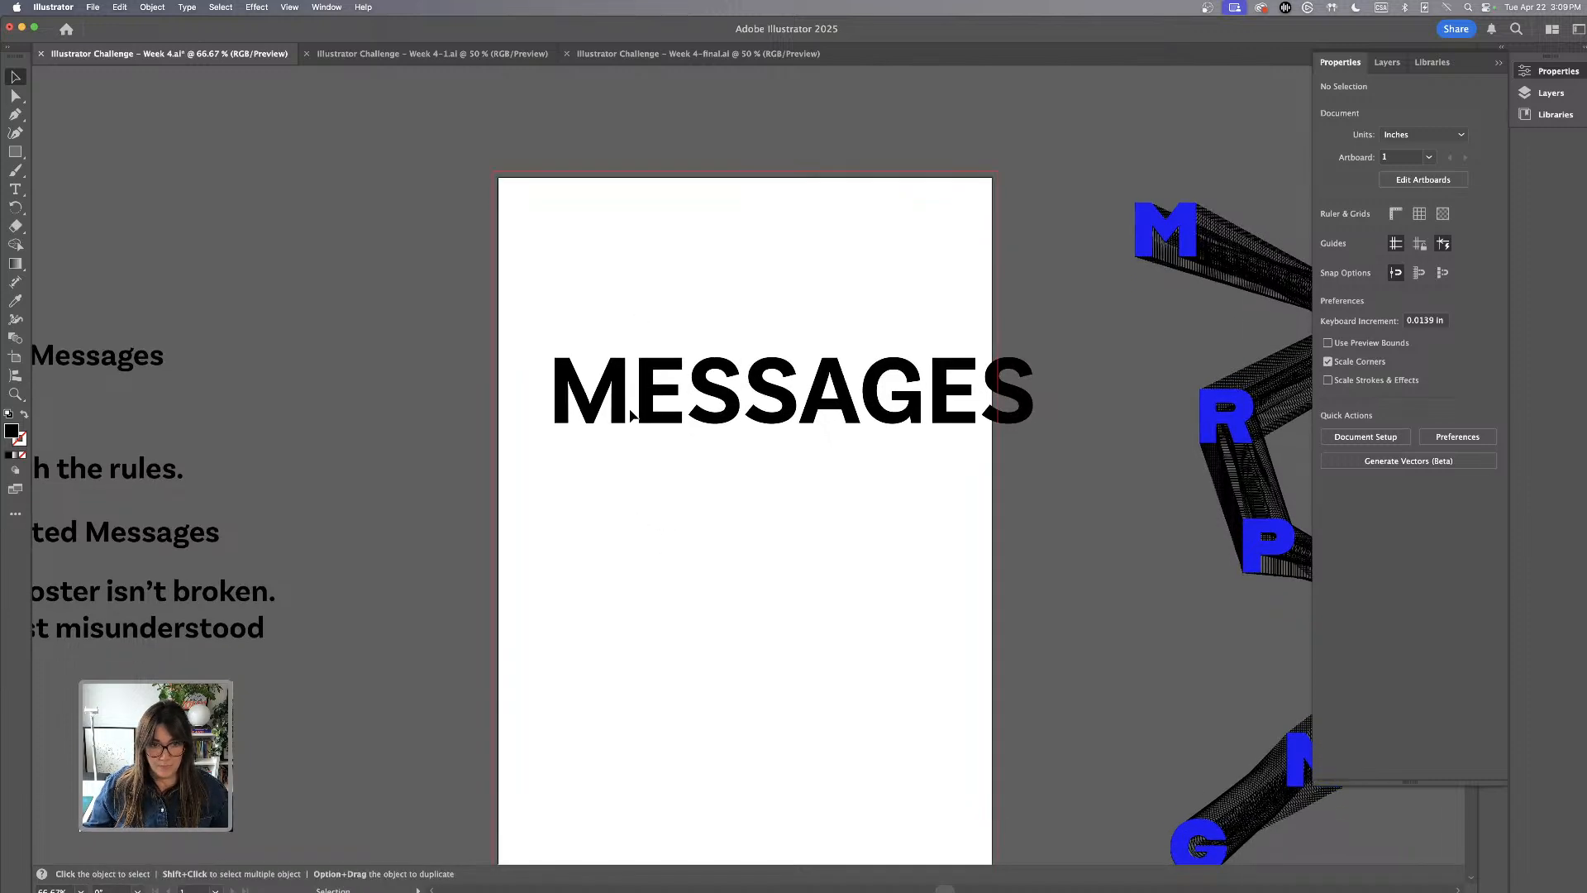
{"action": "left_click_drag", "start_coordinate": [620, 394], "coordinate": [749, 289]}
{"action": "left_click_drag", "start_coordinate": [726, 410], "coordinate": [632, 431]}
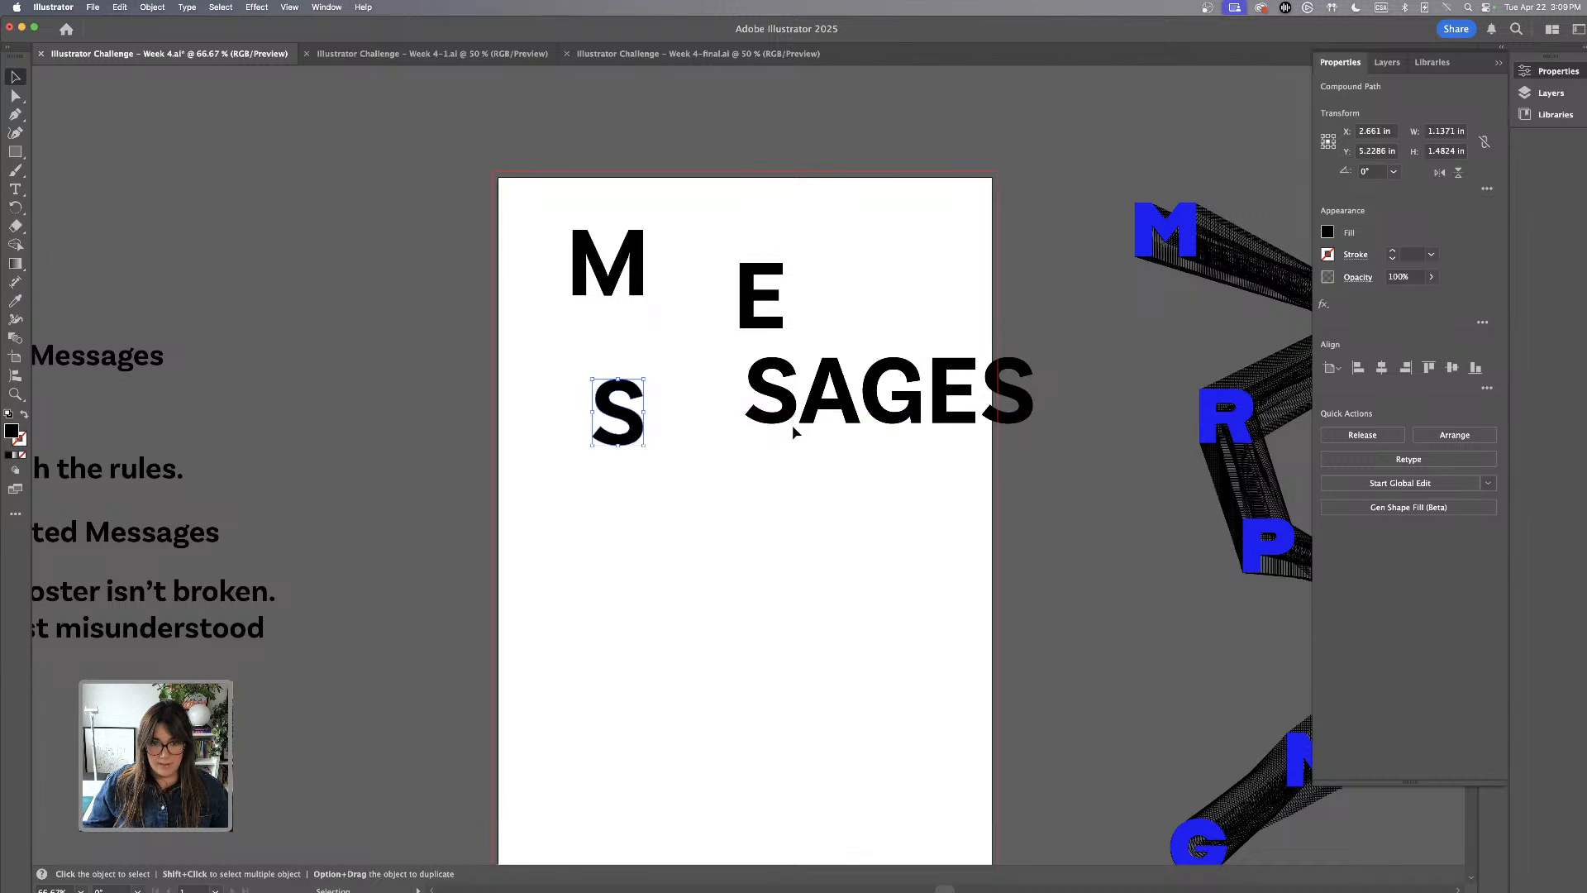
{"action": "mouse_move", "coordinate": [779, 419]}
{"action": "left_mouse_down"}
{"action": "mouse_move", "coordinate": [754, 468]}
{"action": "mouse_move", "coordinate": [752, 426]}
{"action": "left_mouse_up"}
{"action": "left_click_drag", "start_coordinate": [747, 326], "coordinate": [725, 294]}
{"action": "left_click_drag", "start_coordinate": [733, 391], "coordinate": [720, 358]}
{"action": "left_click_drag", "start_coordinate": [620, 414], "coordinate": [599, 372]}
Place A and G as the third row and E and S as the fourth, aligning the last pair by their bottom edges
{"action": "left_click_drag", "start_coordinate": [840, 411], "coordinate": [603, 500]}
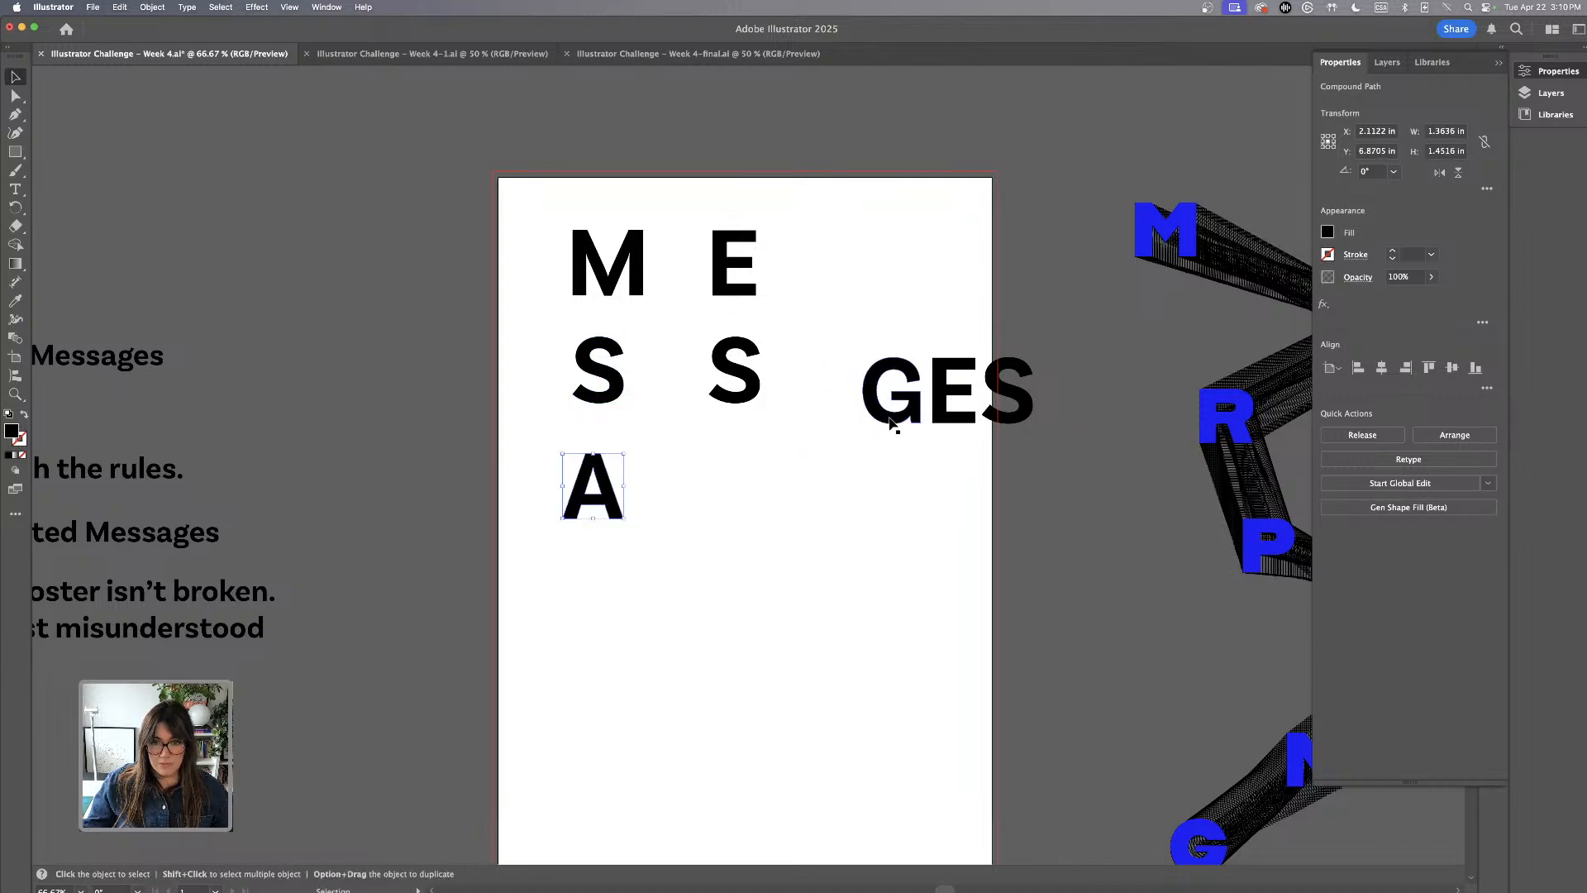
{"action": "left_click_drag", "start_coordinate": [892, 411], "coordinate": [746, 511]}
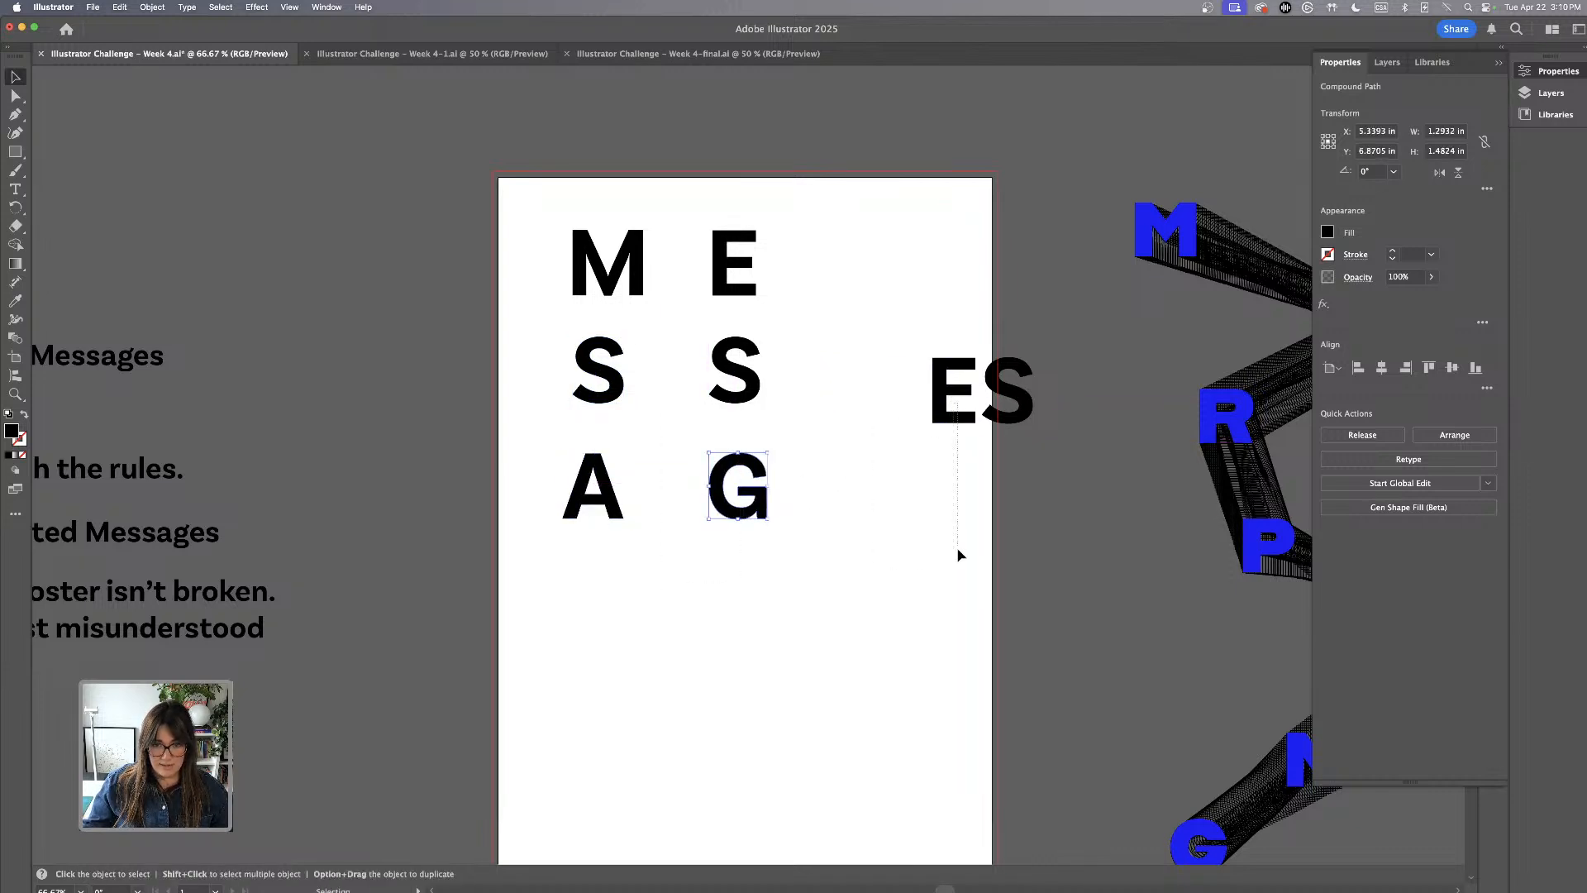
{"action": "left_click", "coordinate": [940, 422]}
{"action": "left_click_drag", "start_coordinate": [940, 421], "coordinate": [580, 655]}
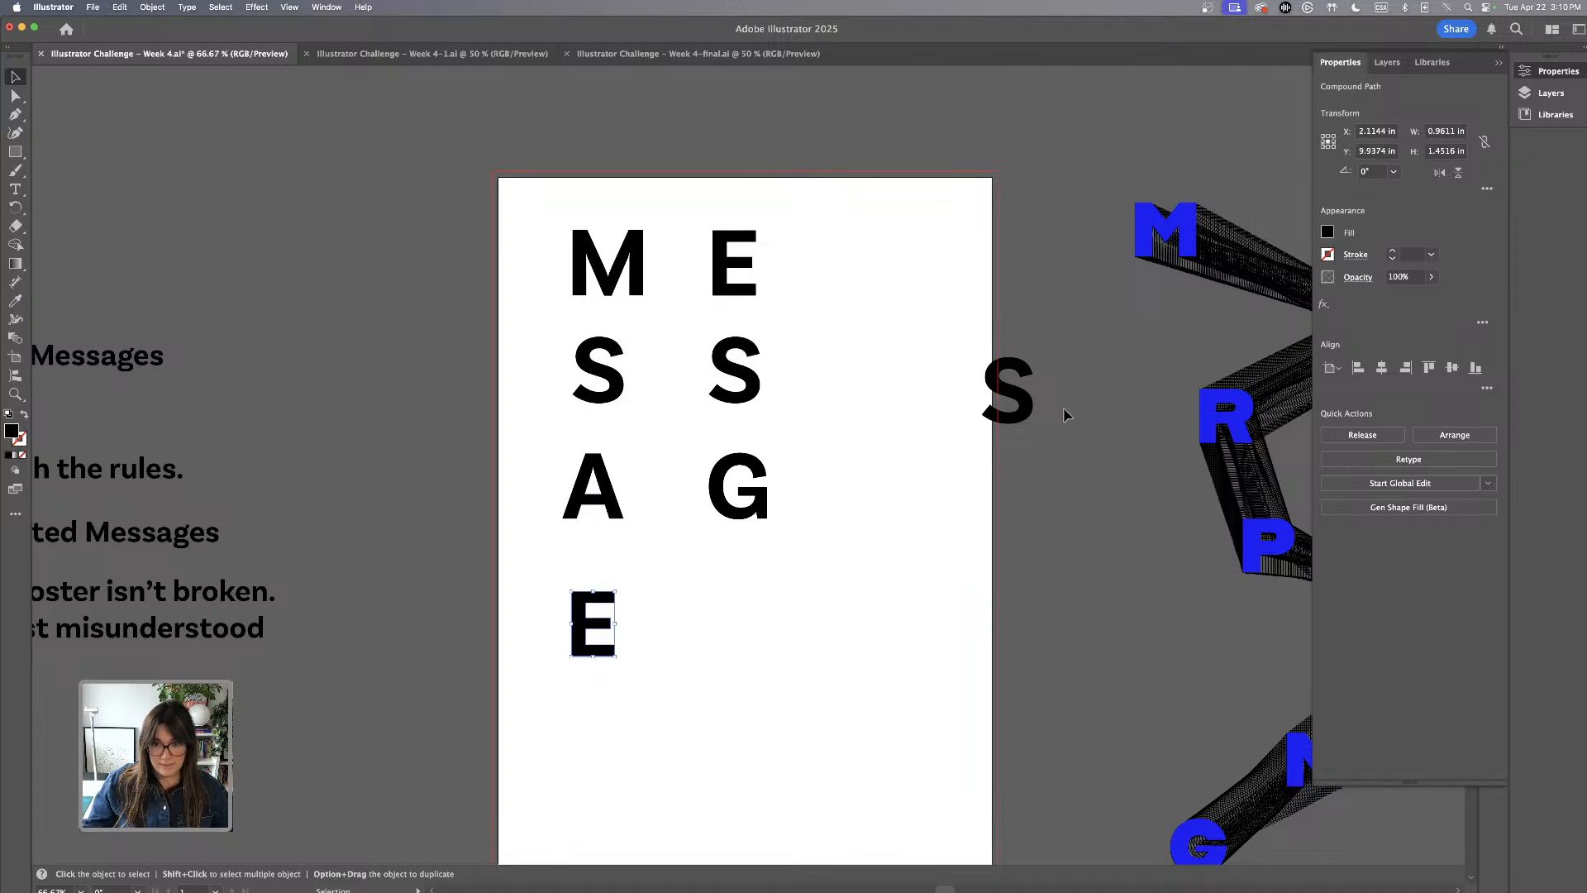
{"action": "left_click_drag", "start_coordinate": [1030, 412], "coordinate": [756, 640]}
{"action": "left_click_drag", "start_coordinate": [867, 648], "coordinate": [486, 623]}
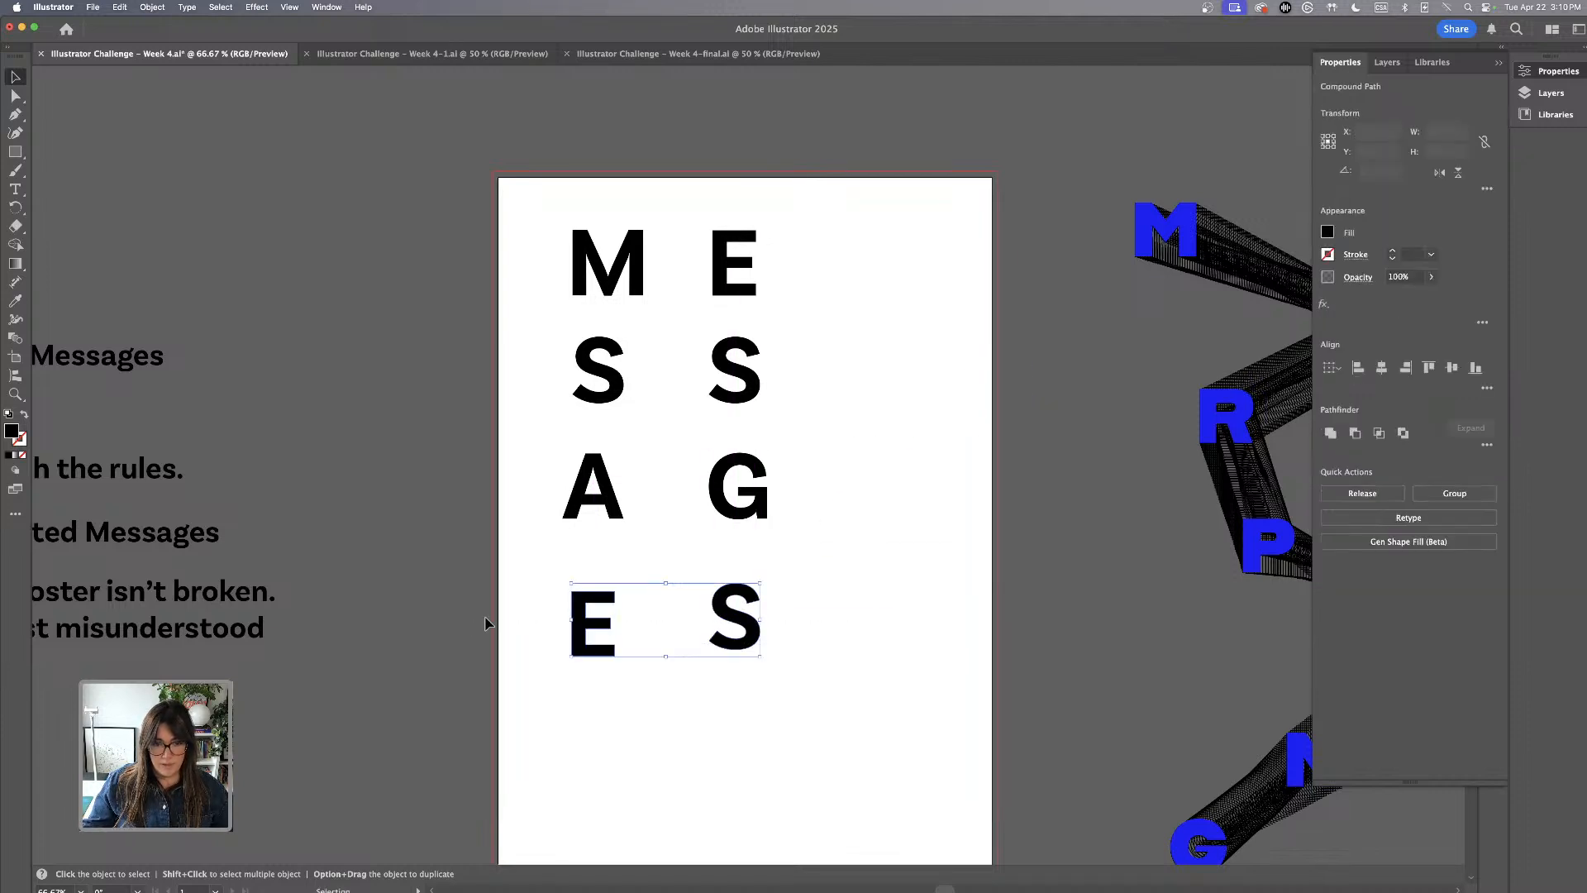
{"action": "left_click", "coordinate": [1476, 369]}
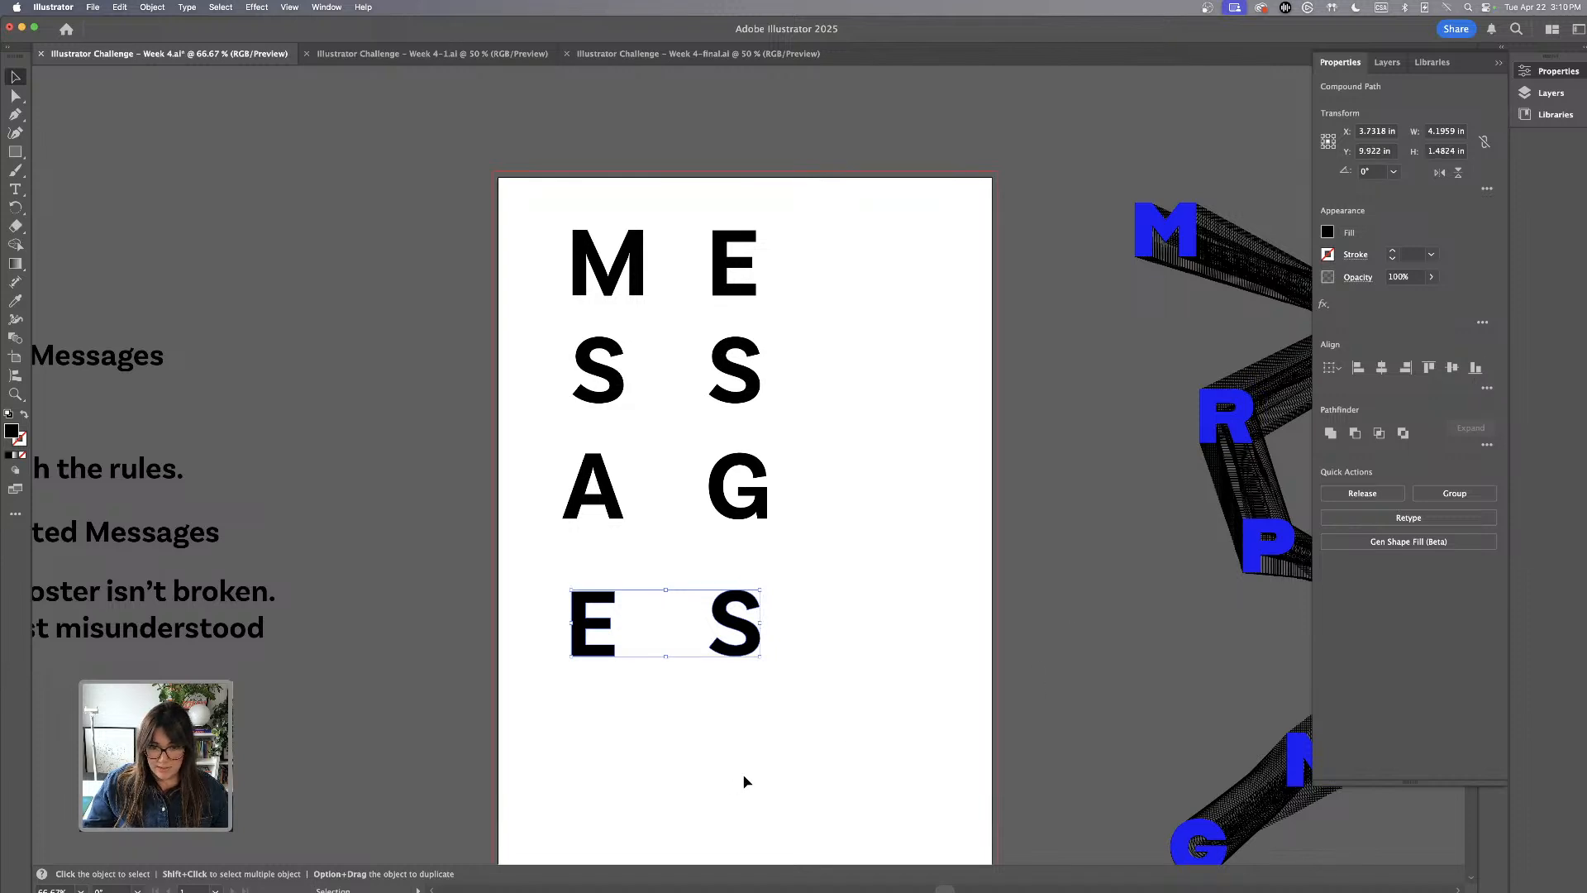
Vertically centre the M and E row, and horizontally centre the letters within each of the two MESSAGES columns
{"action": "left_click", "coordinate": [753, 777]}
{"action": "left_click_drag", "start_coordinate": [592, 237], "coordinate": [595, 240]}
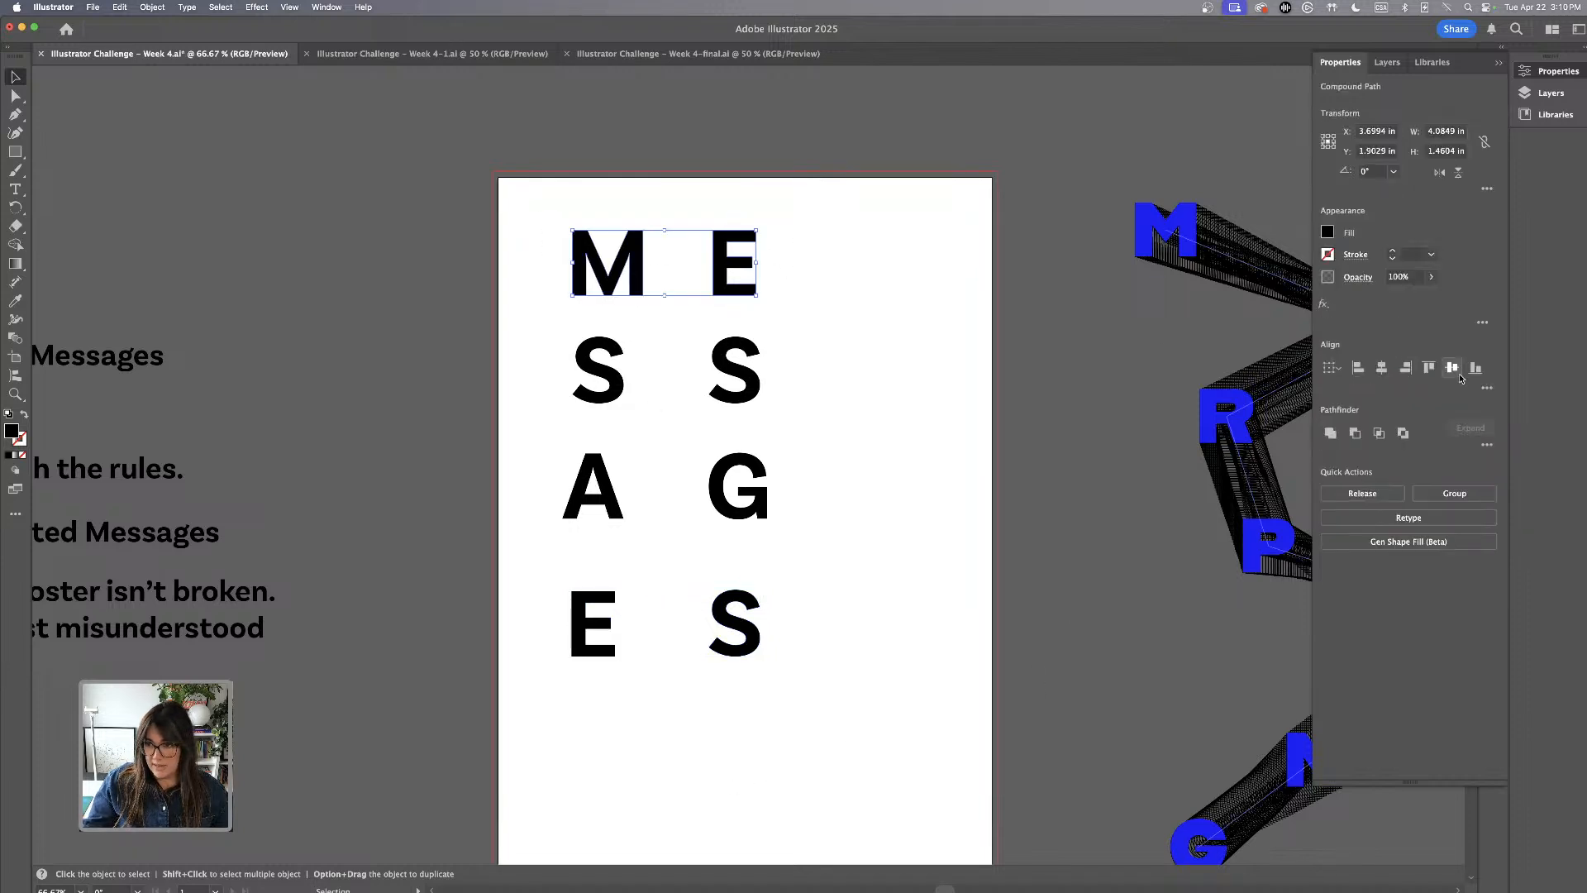
{"action": "left_click_drag", "start_coordinate": [708, 170], "coordinate": [780, 814]}
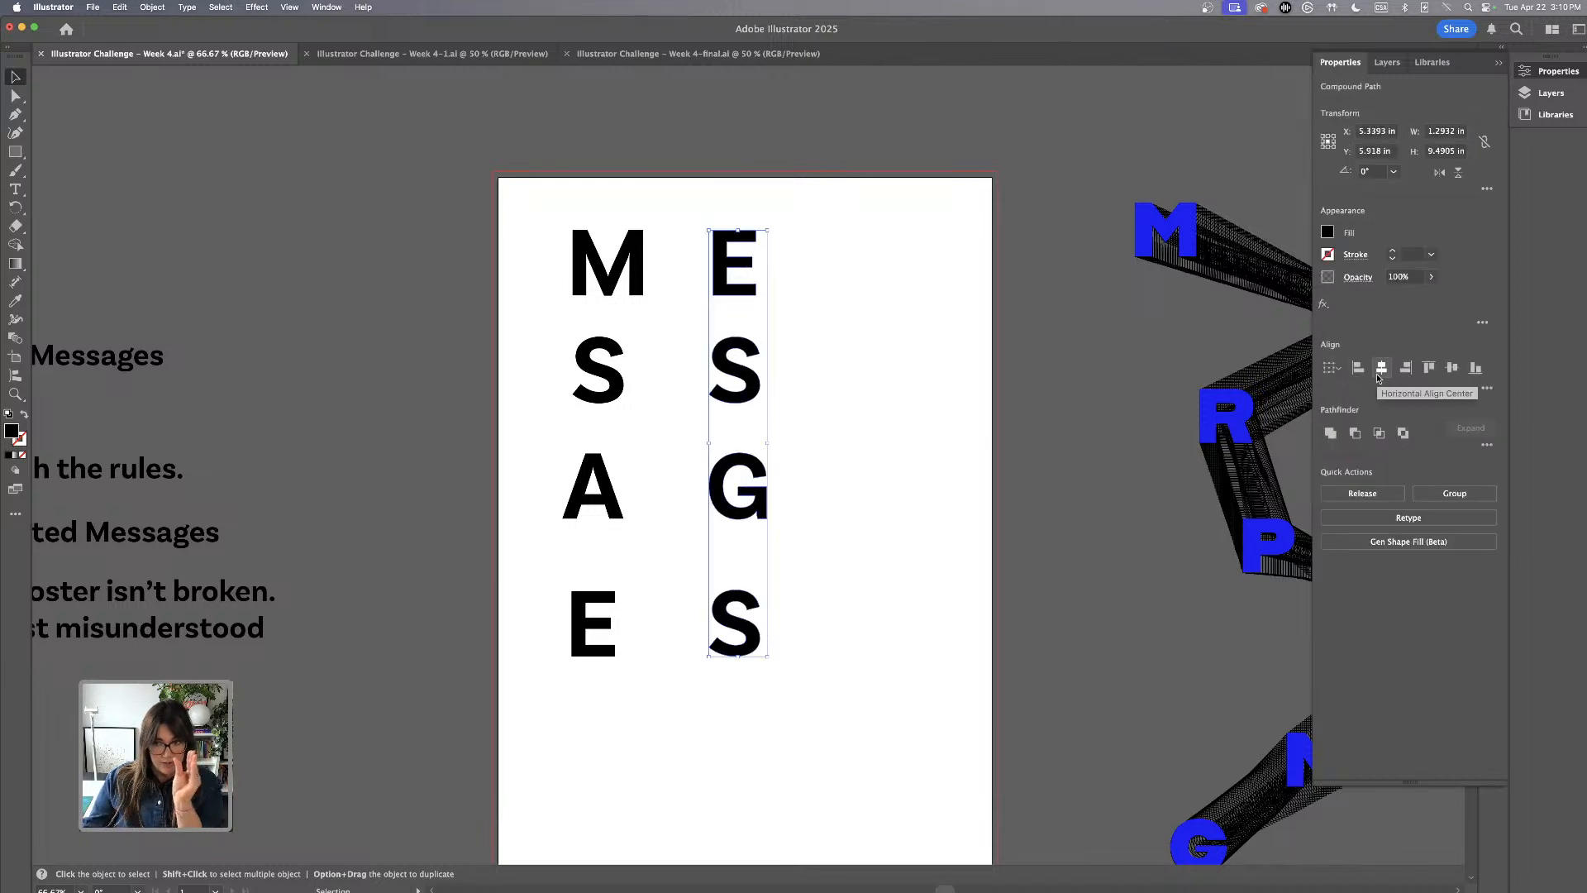
{"action": "left_click", "coordinate": [1382, 368]}
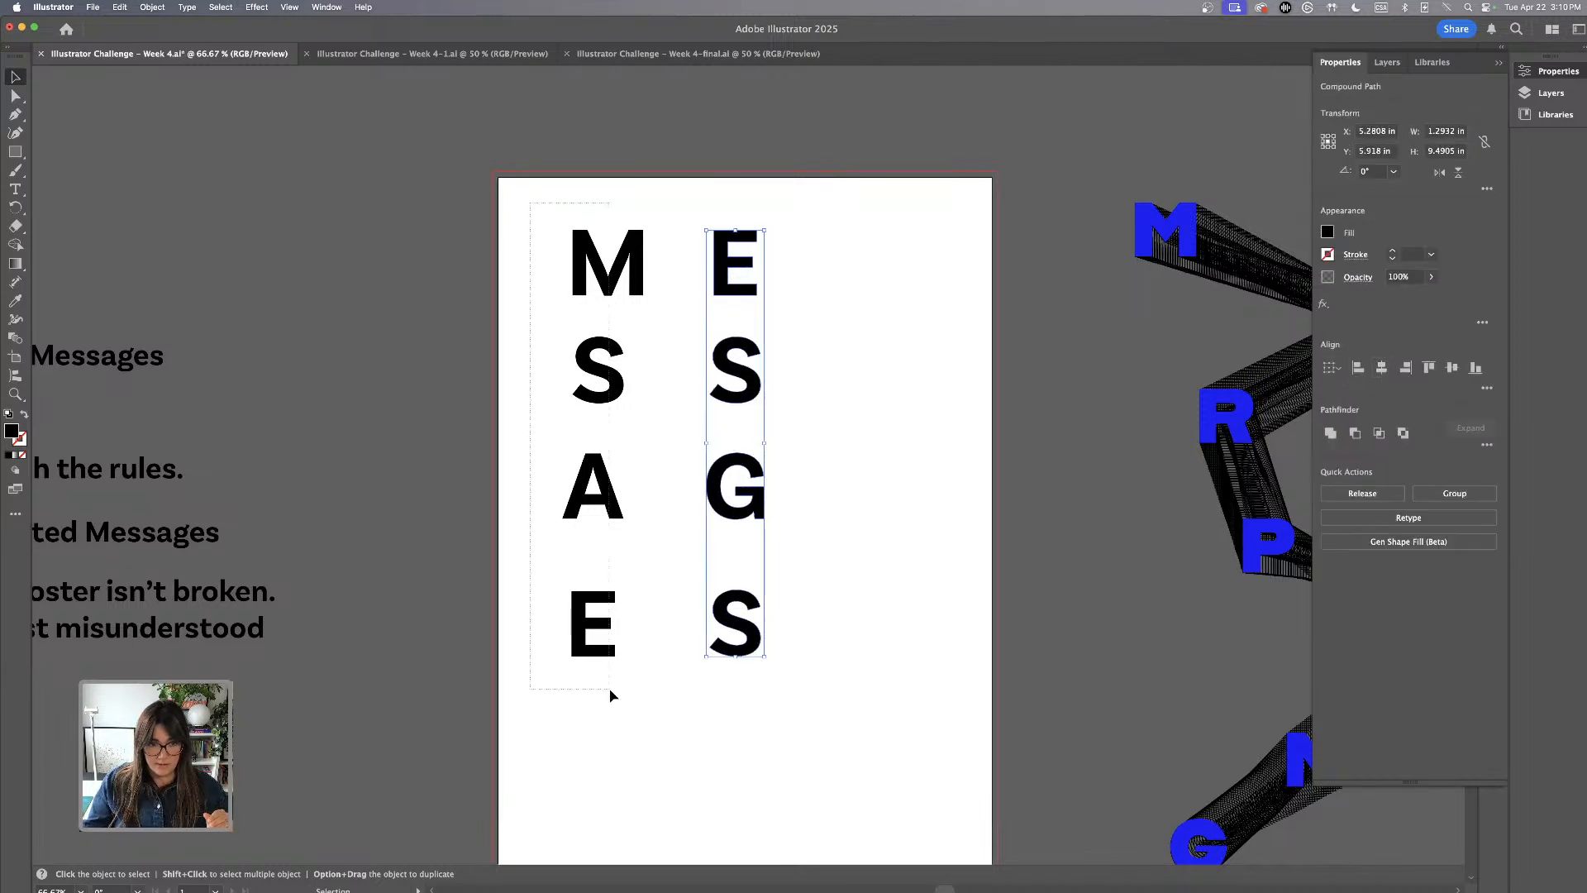
{"action": "left_click_drag", "start_coordinate": [613, 694], "coordinate": [616, 636]}
{"action": "left_click", "coordinate": [1382, 369]}
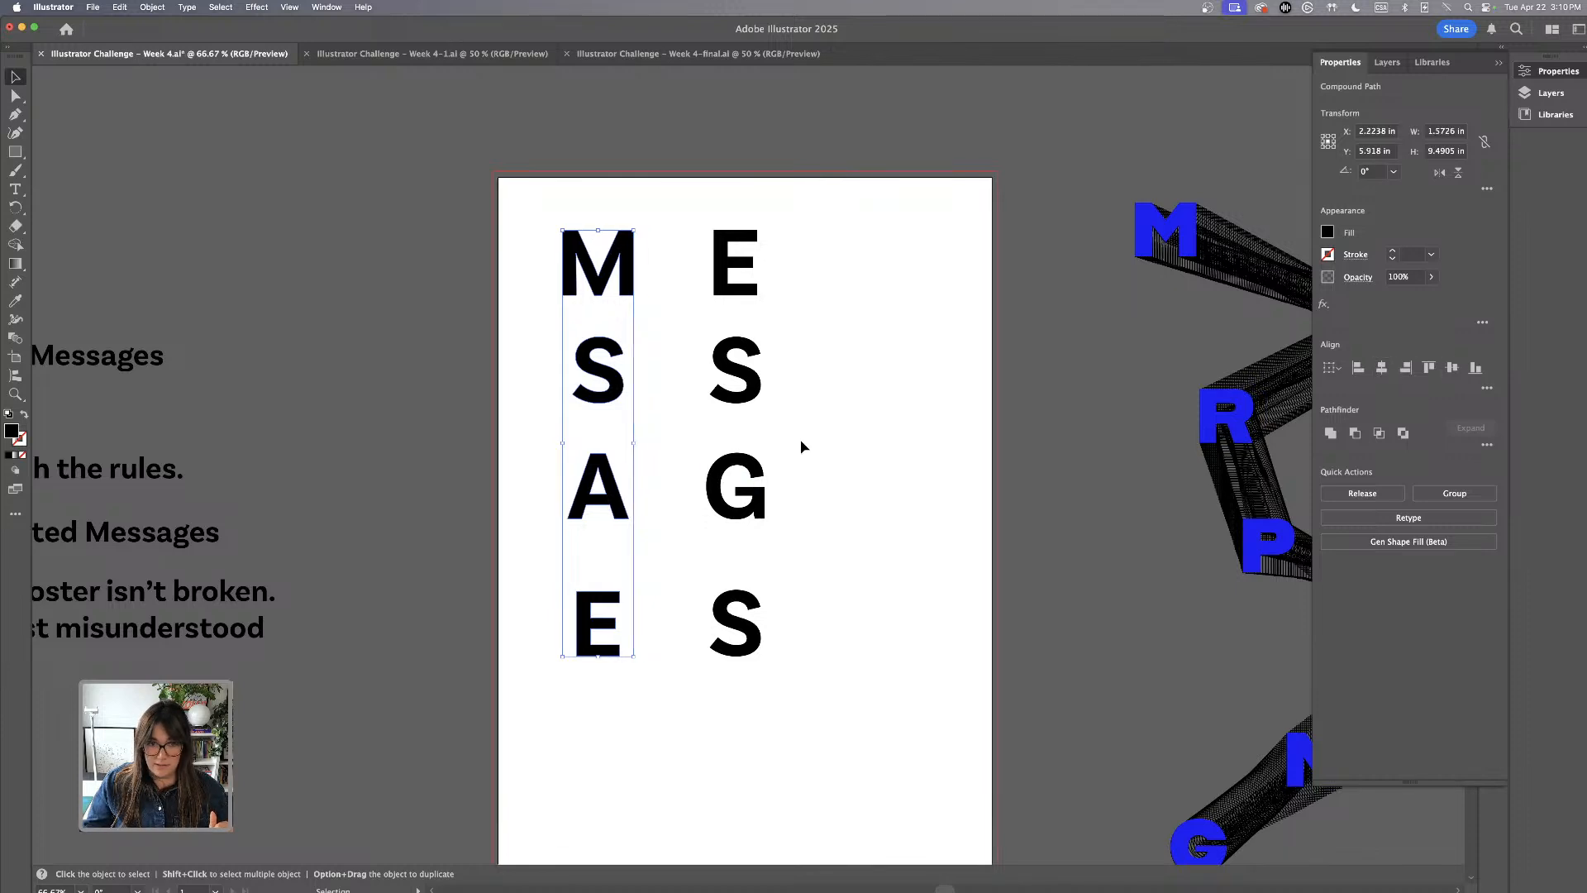
Distribute all eight letters by their vertical centres so the two columns become evenly spaced and staggered
{"action": "left_click", "coordinate": [853, 412]}
{"action": "left_click_drag", "start_coordinate": [529, 227], "coordinate": [801, 286]}
{"action": "left_click", "coordinate": [534, 191]}
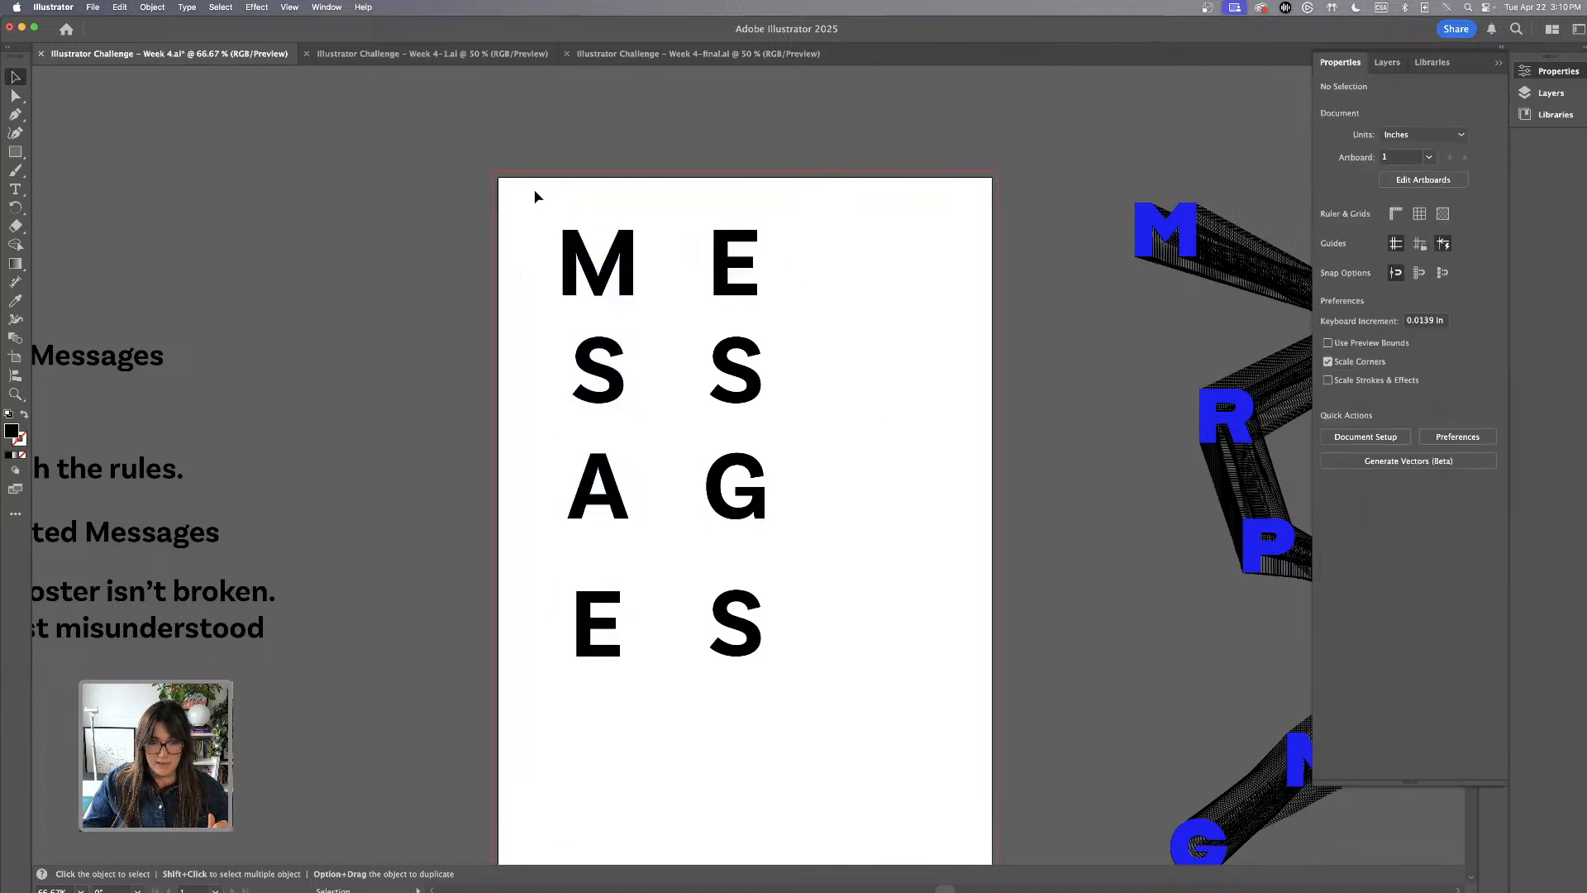
{"action": "left_click_drag", "start_coordinate": [537, 198], "coordinate": [755, 694]}
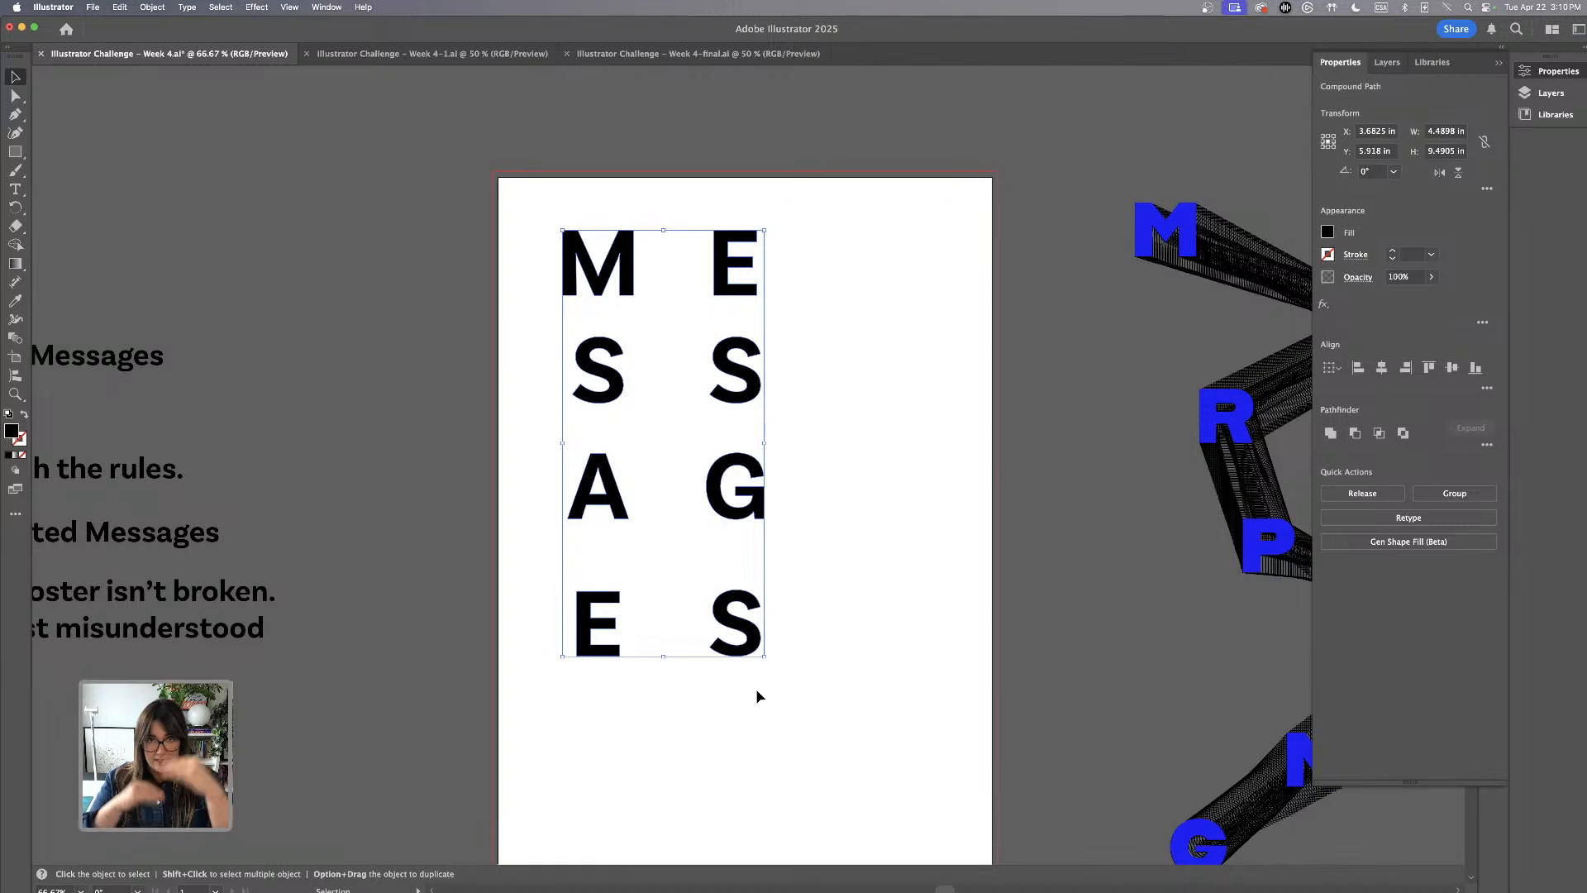
{"action": "left_click", "coordinate": [1487, 388]}
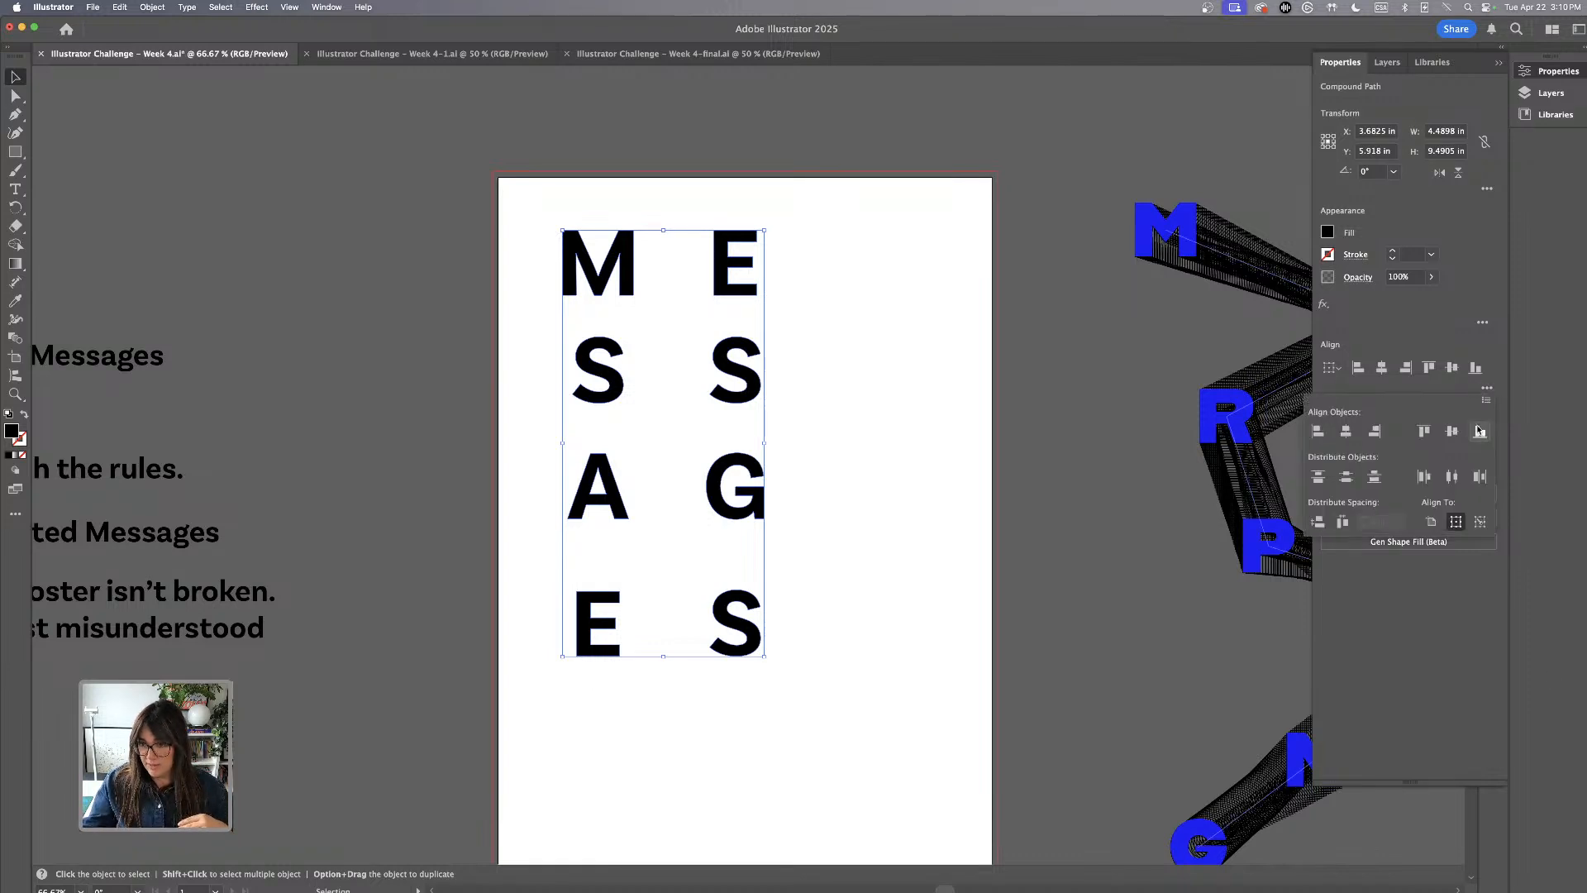
{"action": "left_click", "coordinate": [1346, 477]}
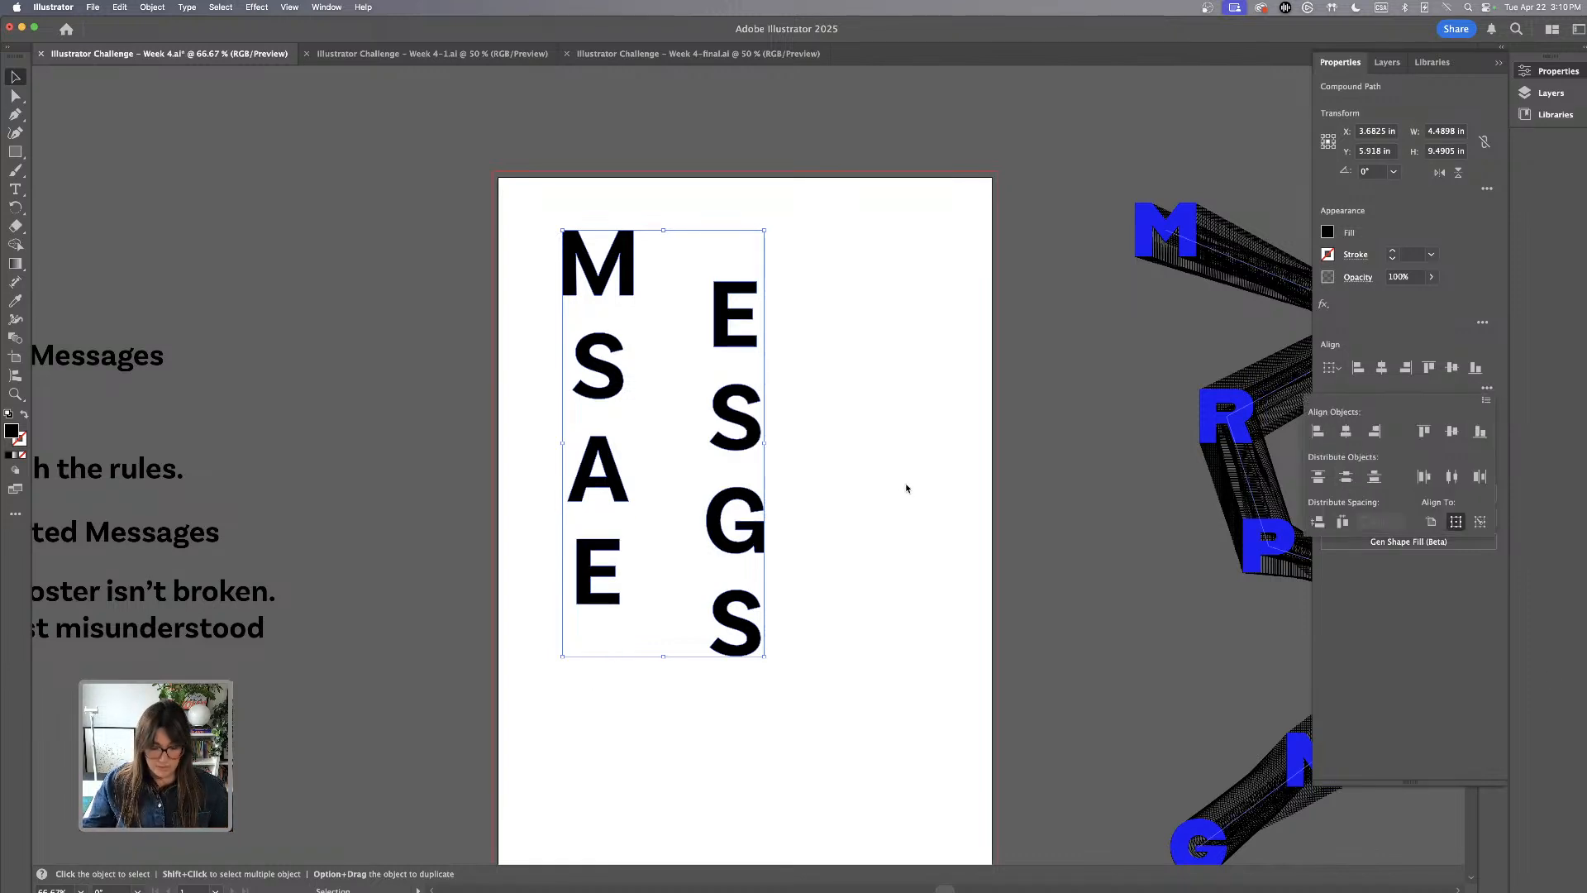
{"action": "left_click", "coordinate": [920, 497]}
Move the staggered letters to the middle of the artboard and place a duplicate set on the pasteboard to its upper left
{"action": "left_click", "coordinate": [545, 160]}
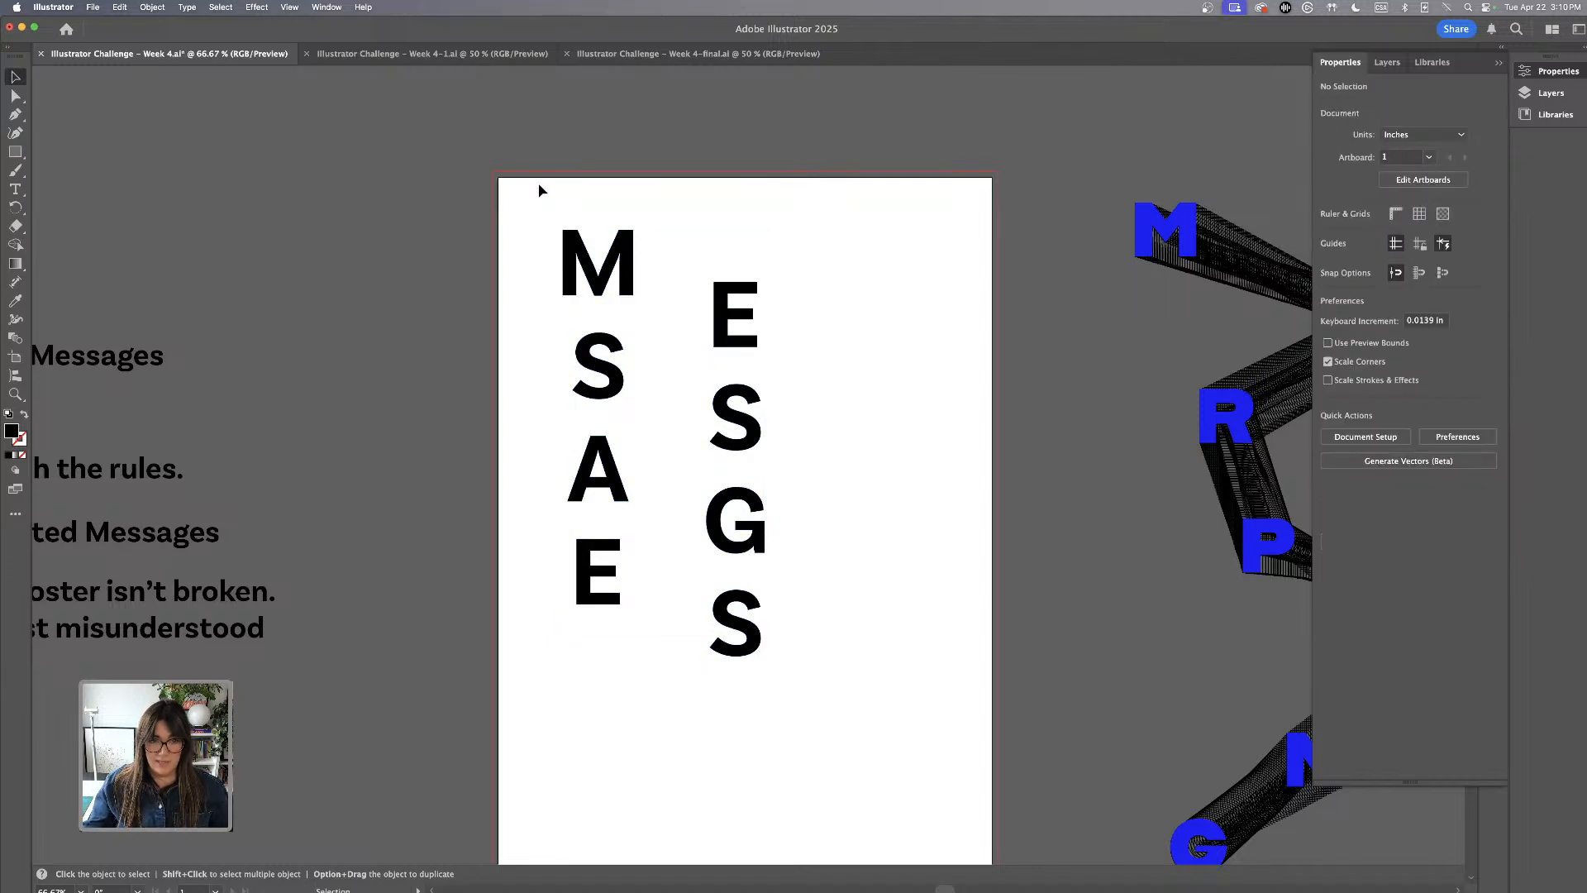
{"action": "left_click_drag", "start_coordinate": [538, 187], "coordinate": [794, 796]}
{"action": "key", "text": "a"}
{"action": "key", "text": "v"}
{"action": "key", "text": "super+minus"}
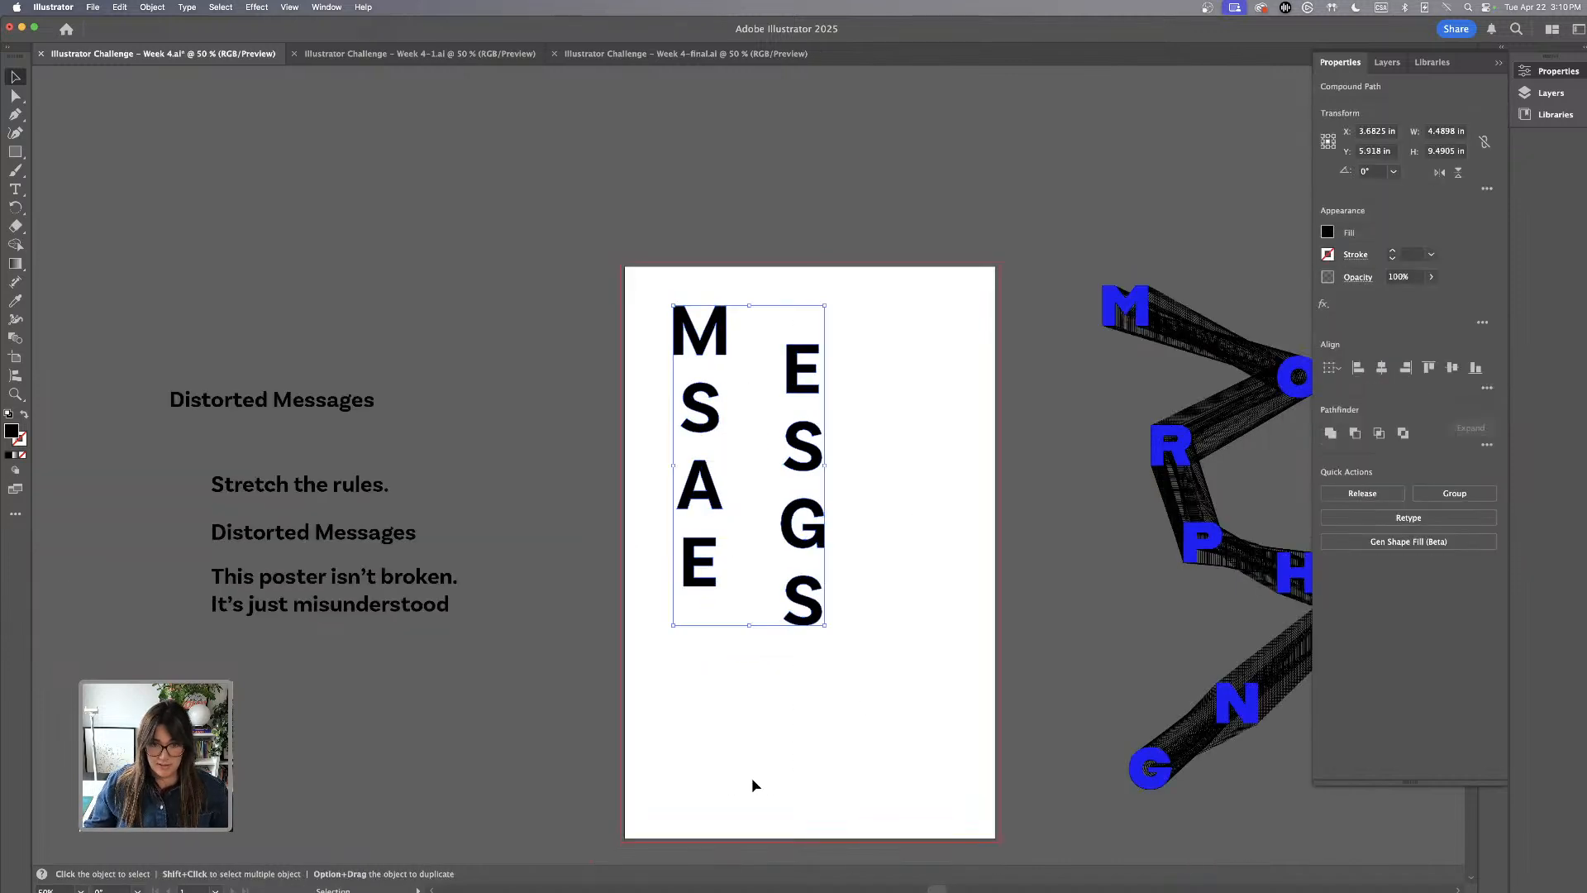
{"action": "left_click_drag", "start_coordinate": [810, 512], "coordinate": [892, 559]}
{"action": "left_click", "coordinate": [674, 293]}
{"action": "left_click", "coordinate": [864, 671]}
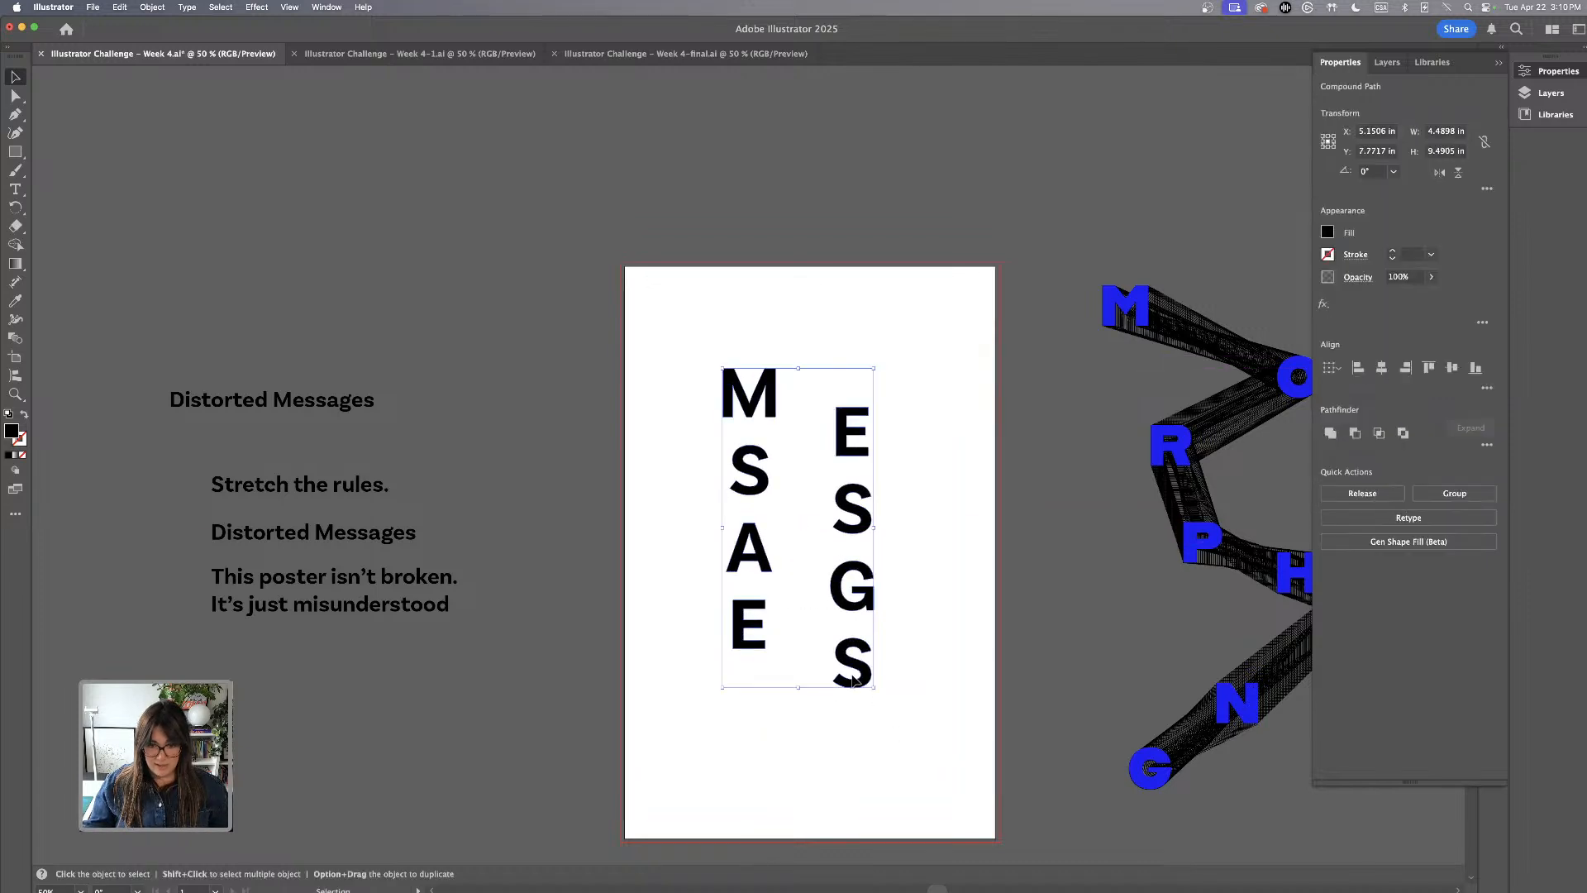
{"action": "left_click_drag", "start_coordinate": [868, 674], "coordinate": [535, 386]}
Swap fill and stroke on the artboard's letters, giving them no fill and a 1 pt black stroke
{"action": "left_click_drag", "start_coordinate": [677, 285], "coordinate": [918, 756]}
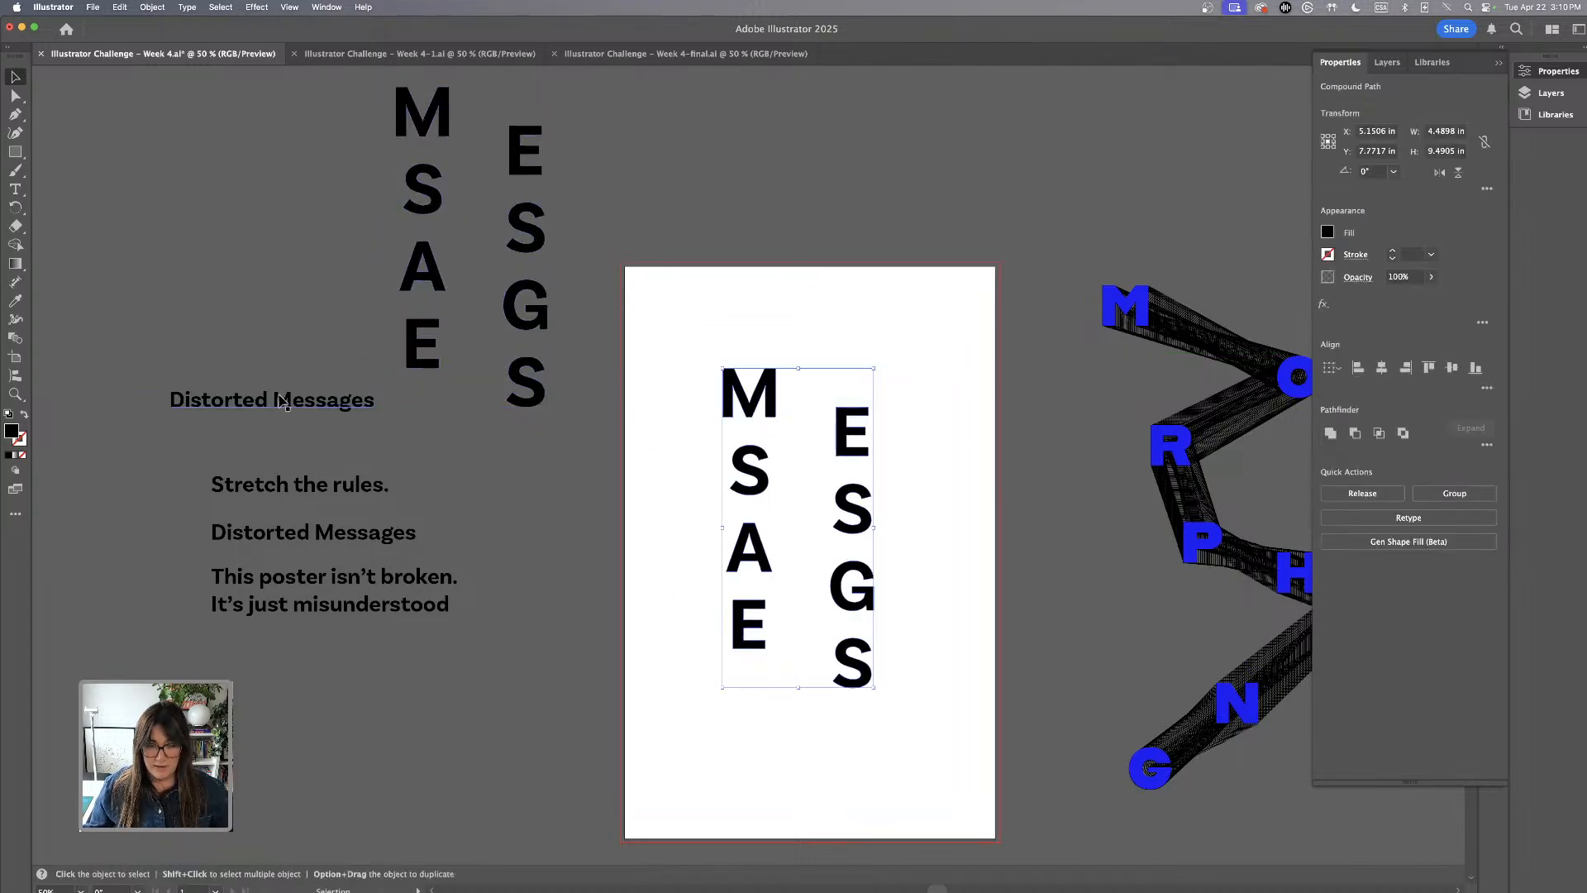
{"action": "key", "text": "w"}
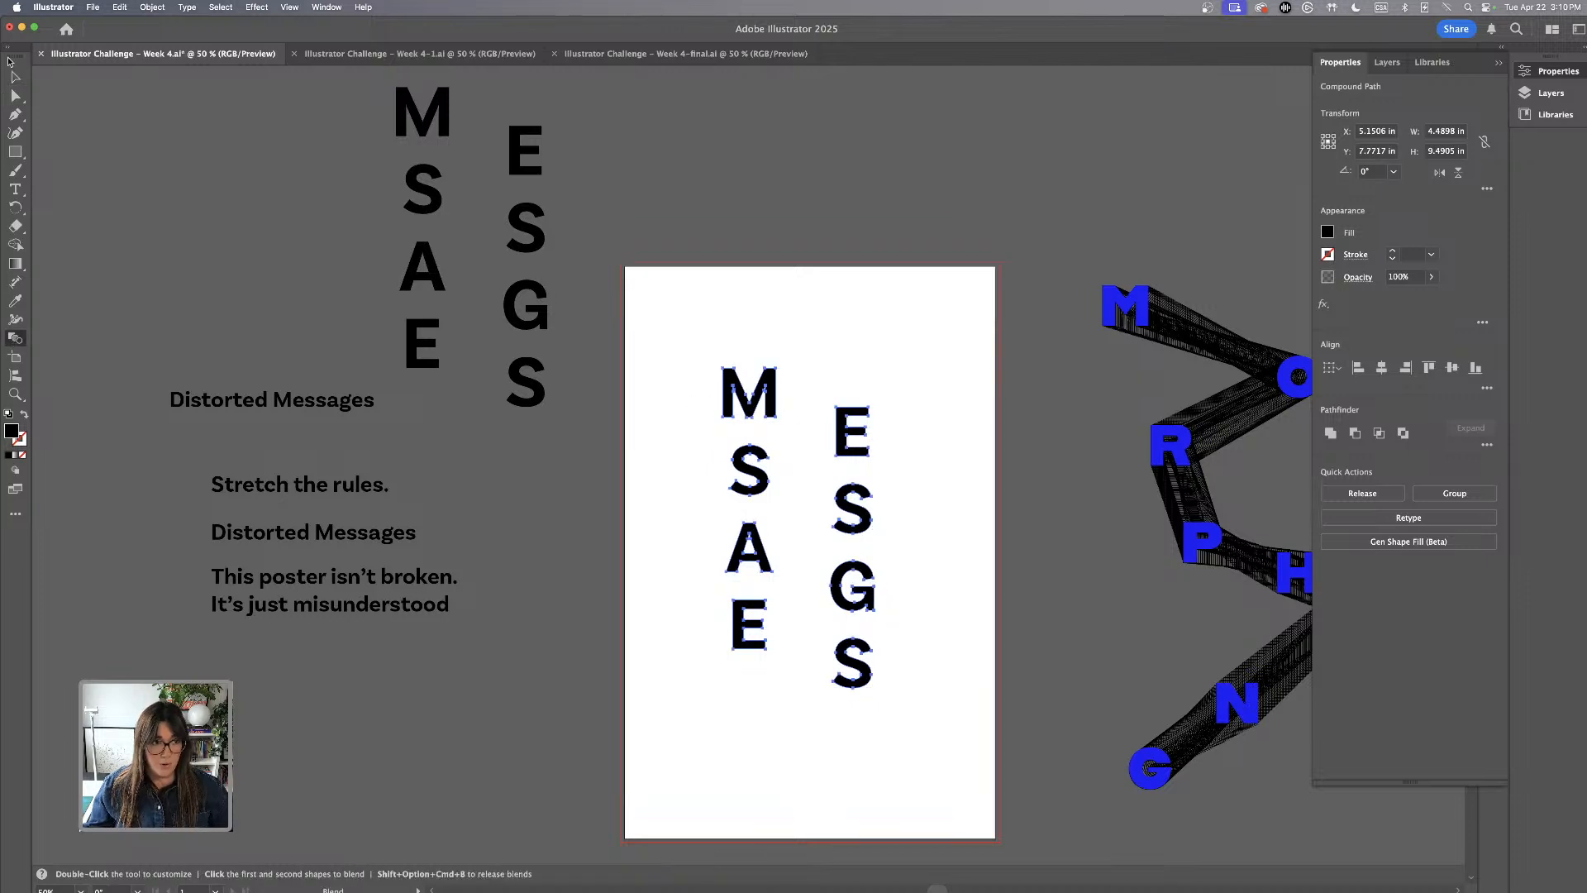
{"action": "left_click", "coordinate": [18, 78]}
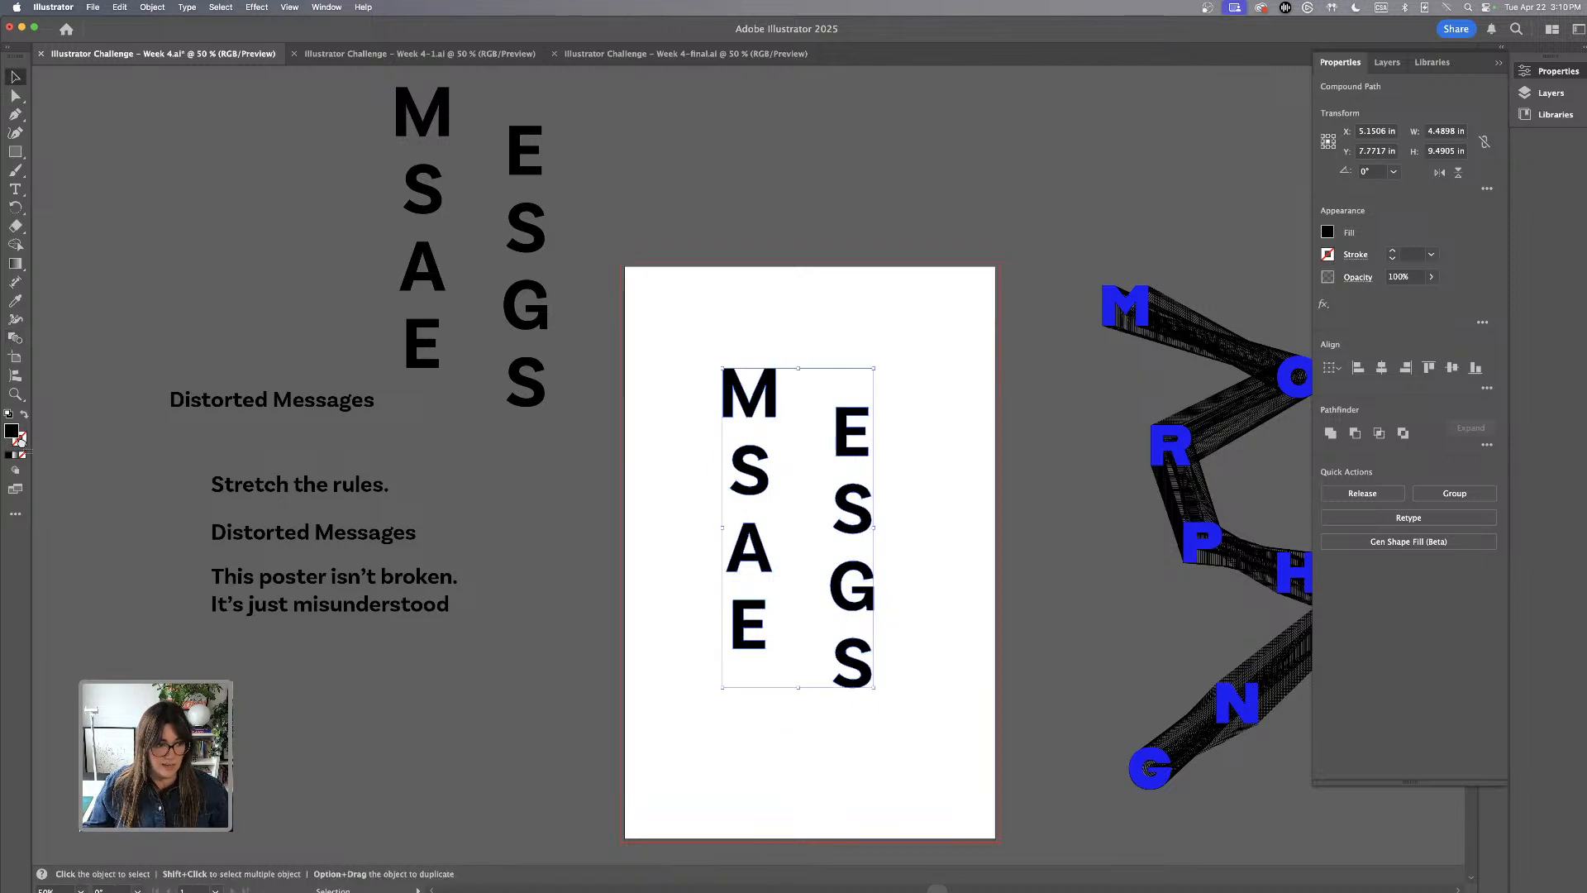
{"action": "left_click_drag", "start_coordinate": [22, 443], "coordinate": [22, 444]}
{"action": "left_click", "coordinate": [21, 455]}
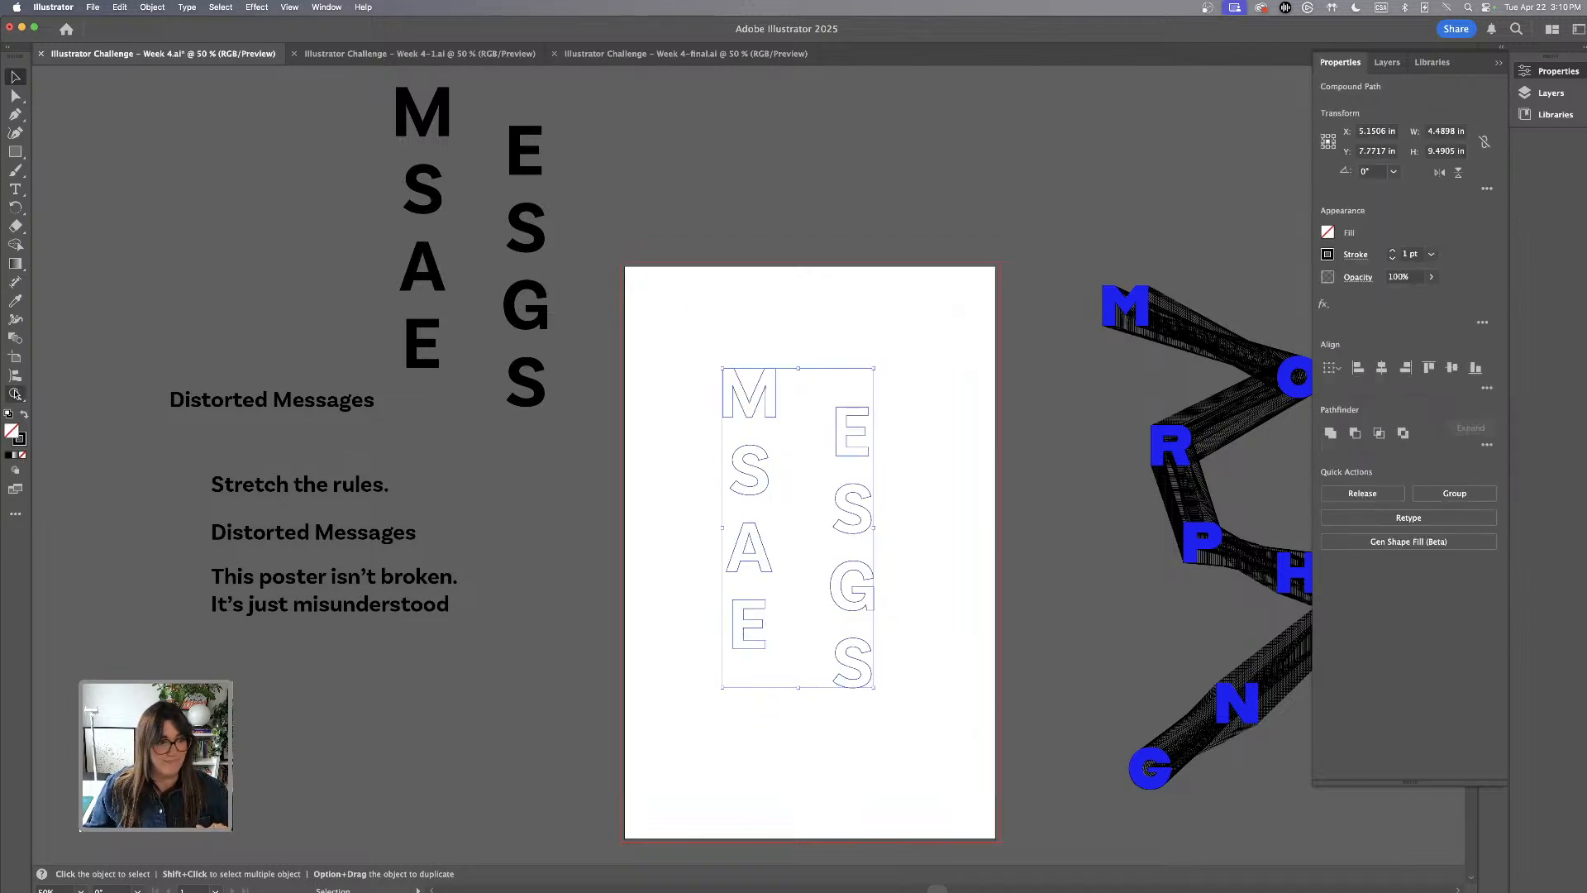
Blend the eight outlined letters into one zigzag chain in reading order, from M through to the final S
{"action": "left_click", "coordinate": [17, 340]}
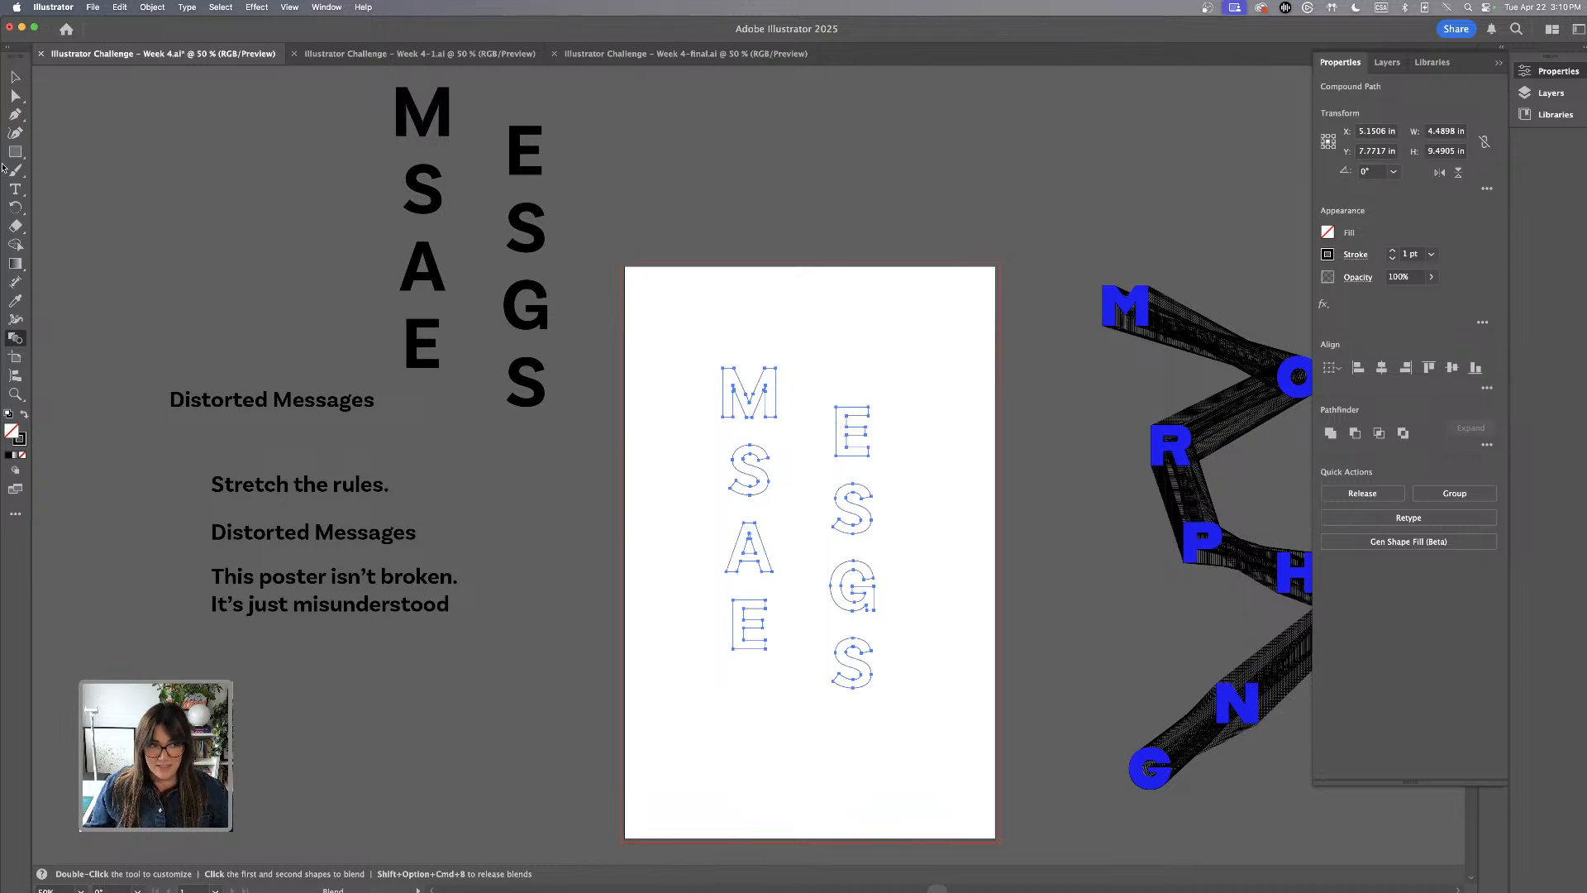
{"action": "left_click", "coordinate": [15, 77]}
{"action": "left_click_drag", "start_coordinate": [697, 337], "coordinate": [756, 496]}
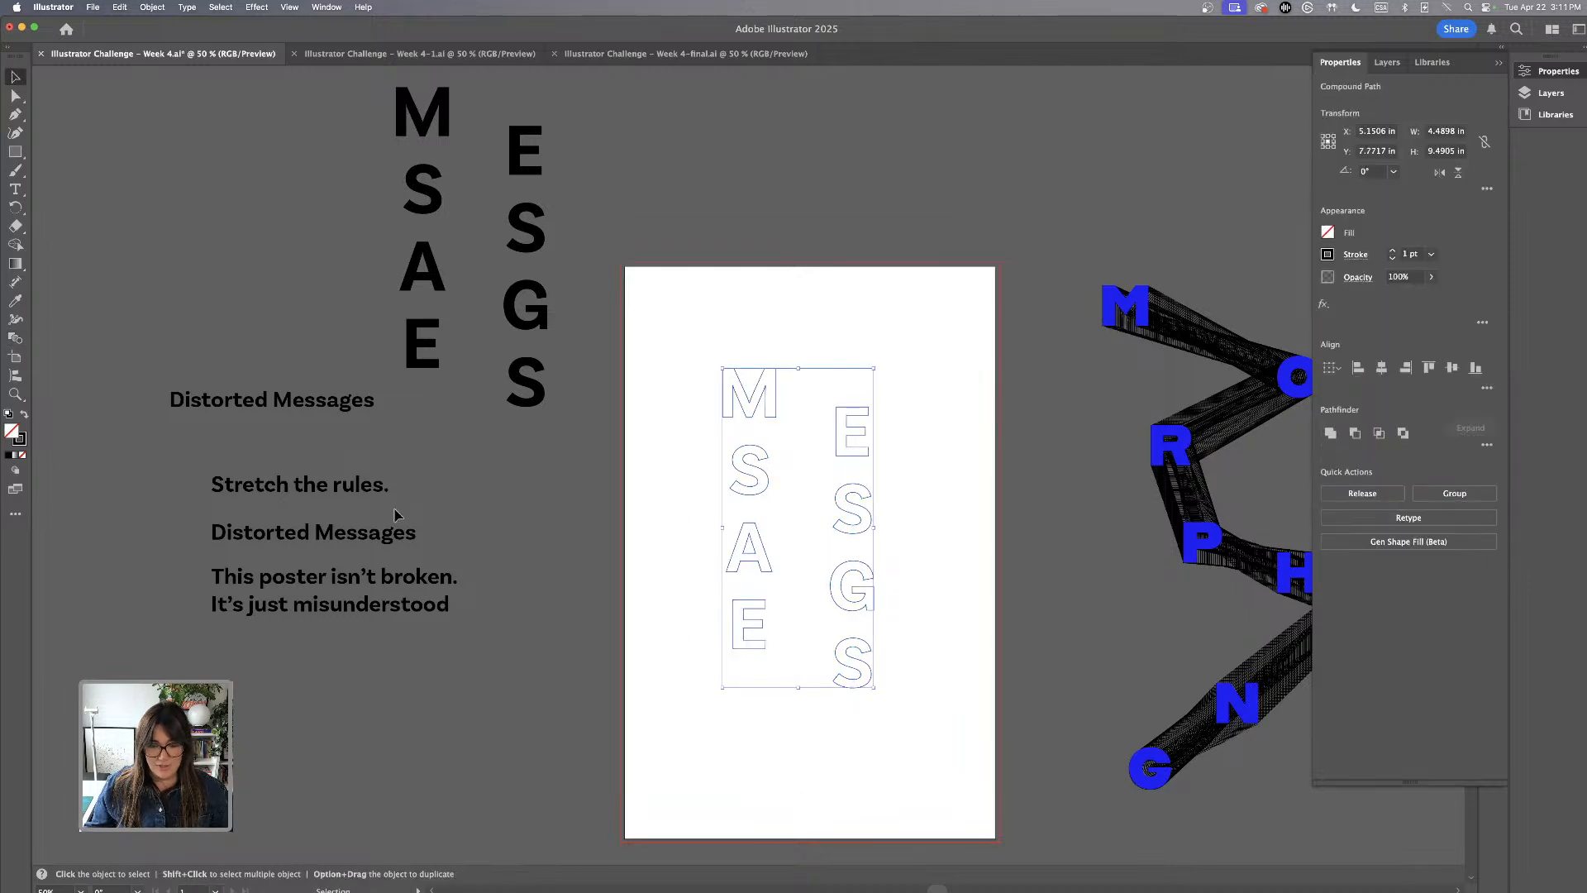
{"action": "left_click", "coordinate": [16, 338]}
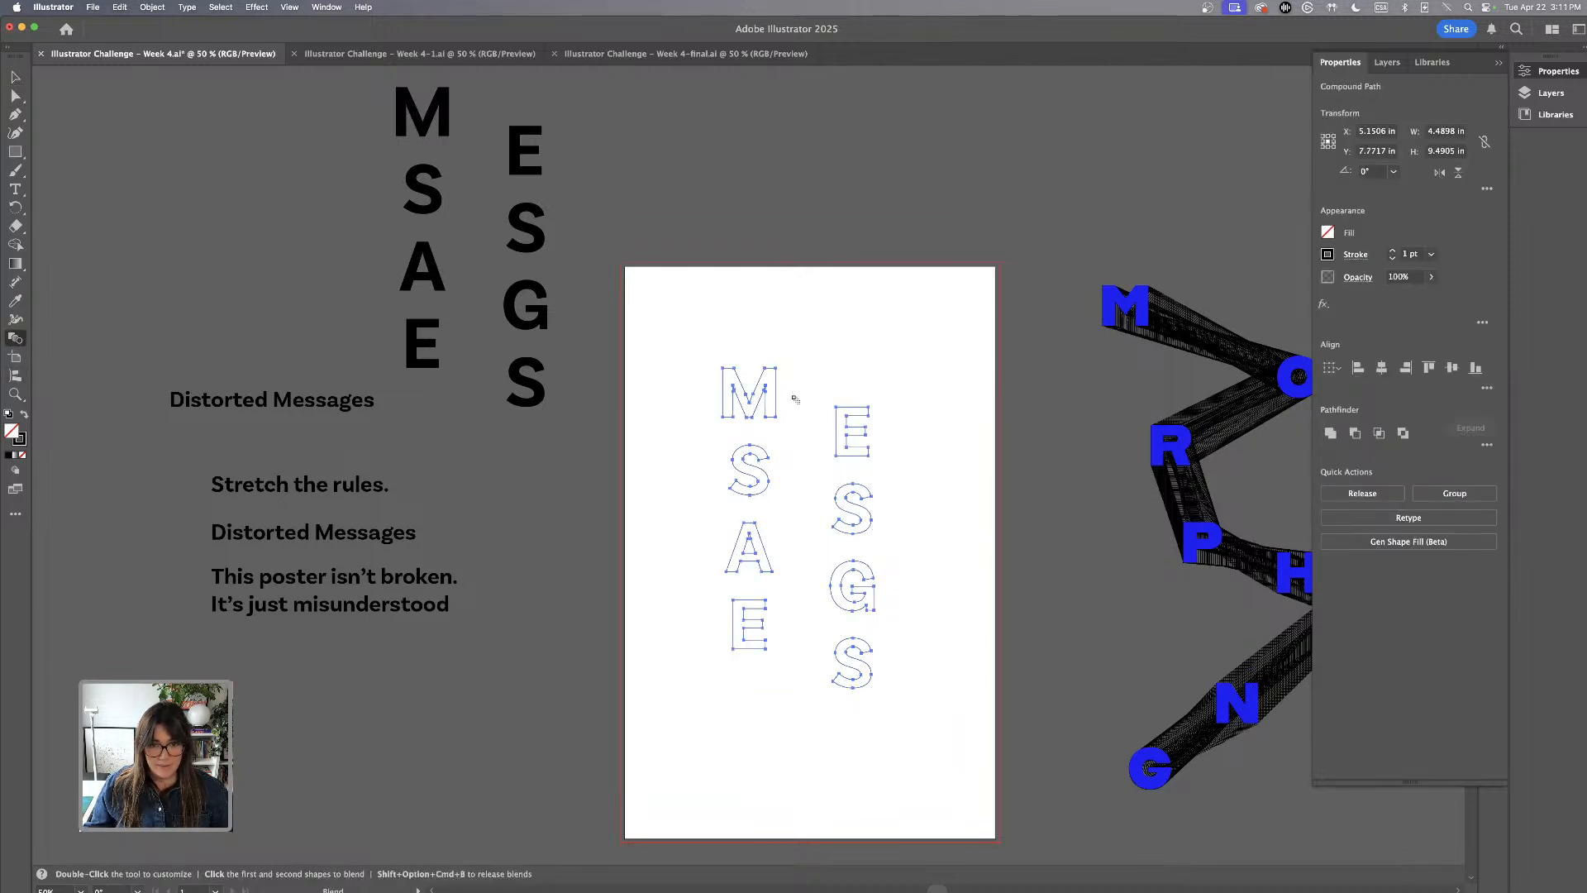
{"action": "left_click", "coordinate": [837, 420]}
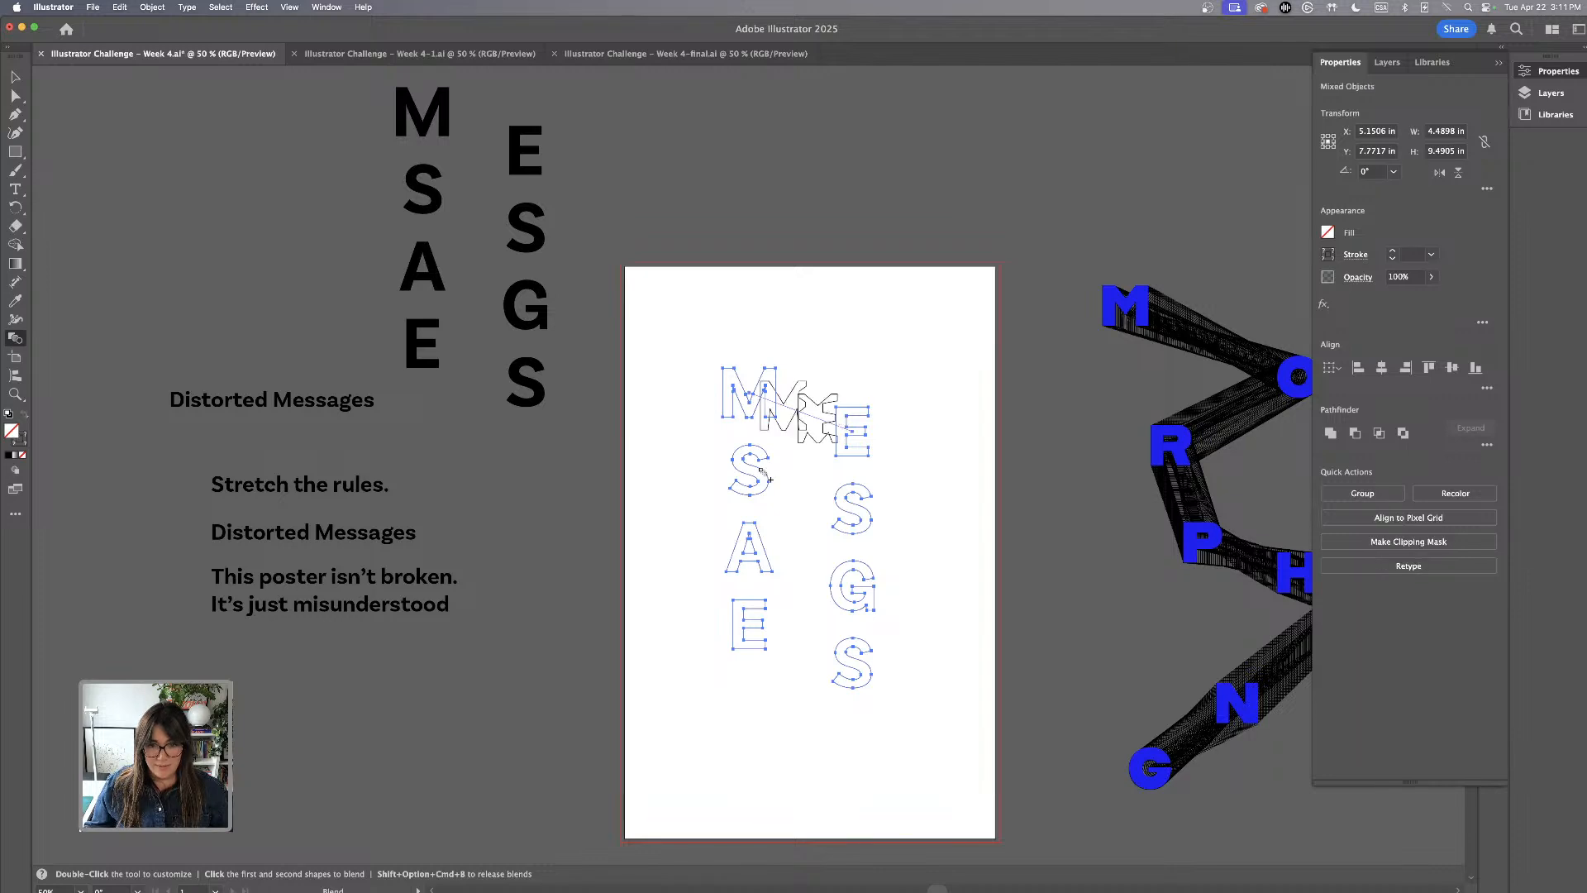
{"action": "left_click", "coordinate": [762, 471]}
{"action": "left_click", "coordinate": [838, 503]}
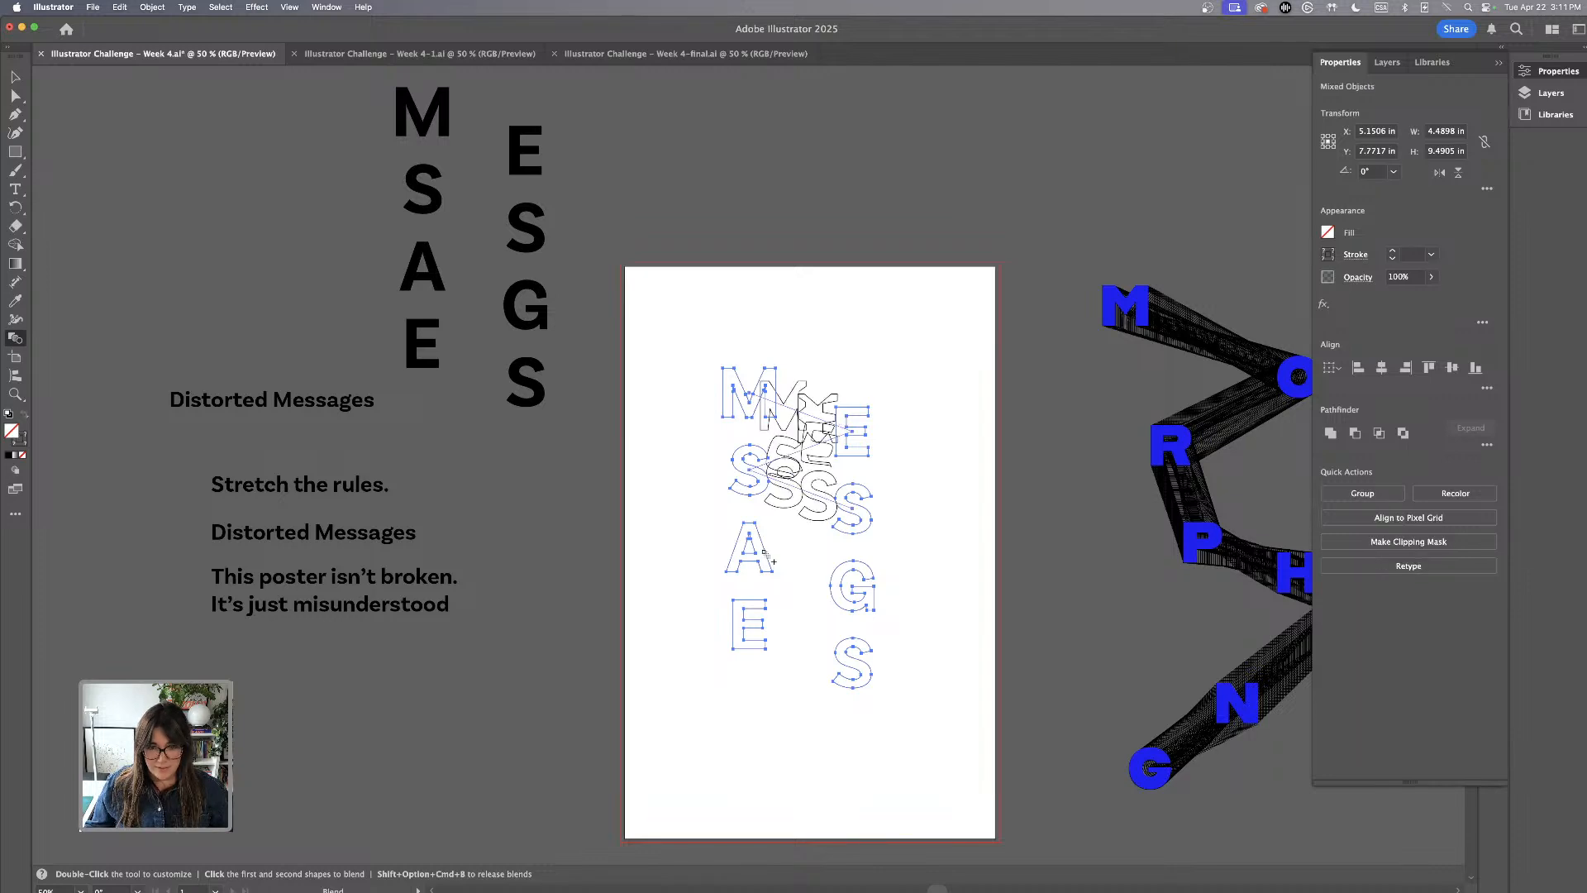
{"action": "left_click", "coordinate": [764, 553]}
{"action": "left_click", "coordinate": [833, 573]}
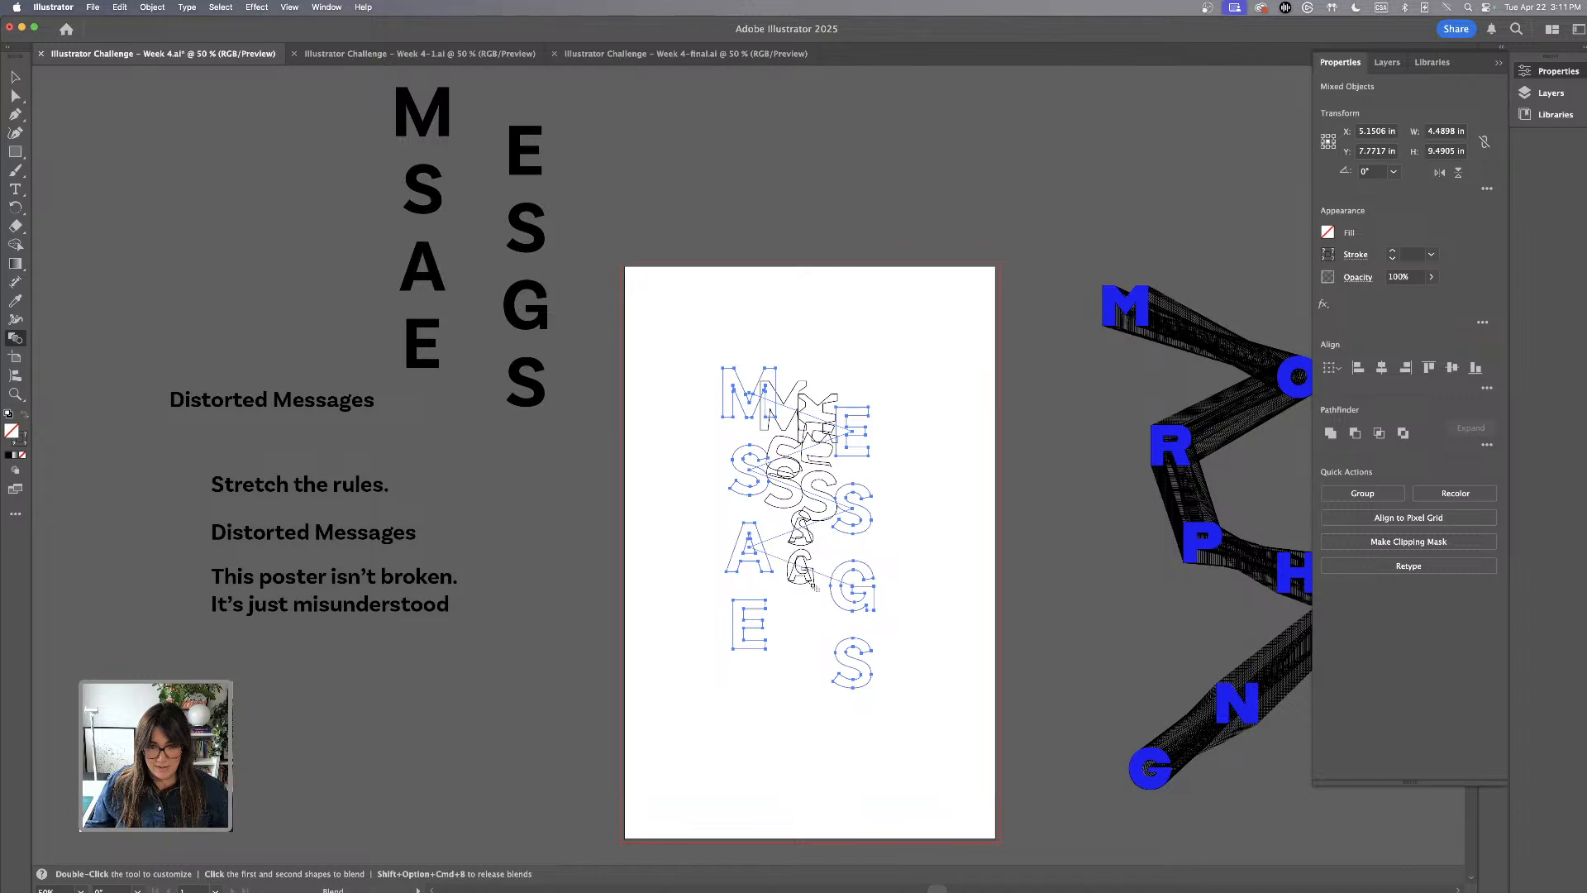
{"action": "left_click", "coordinate": [759, 620]}
{"action": "left_click", "coordinate": [851, 671]}
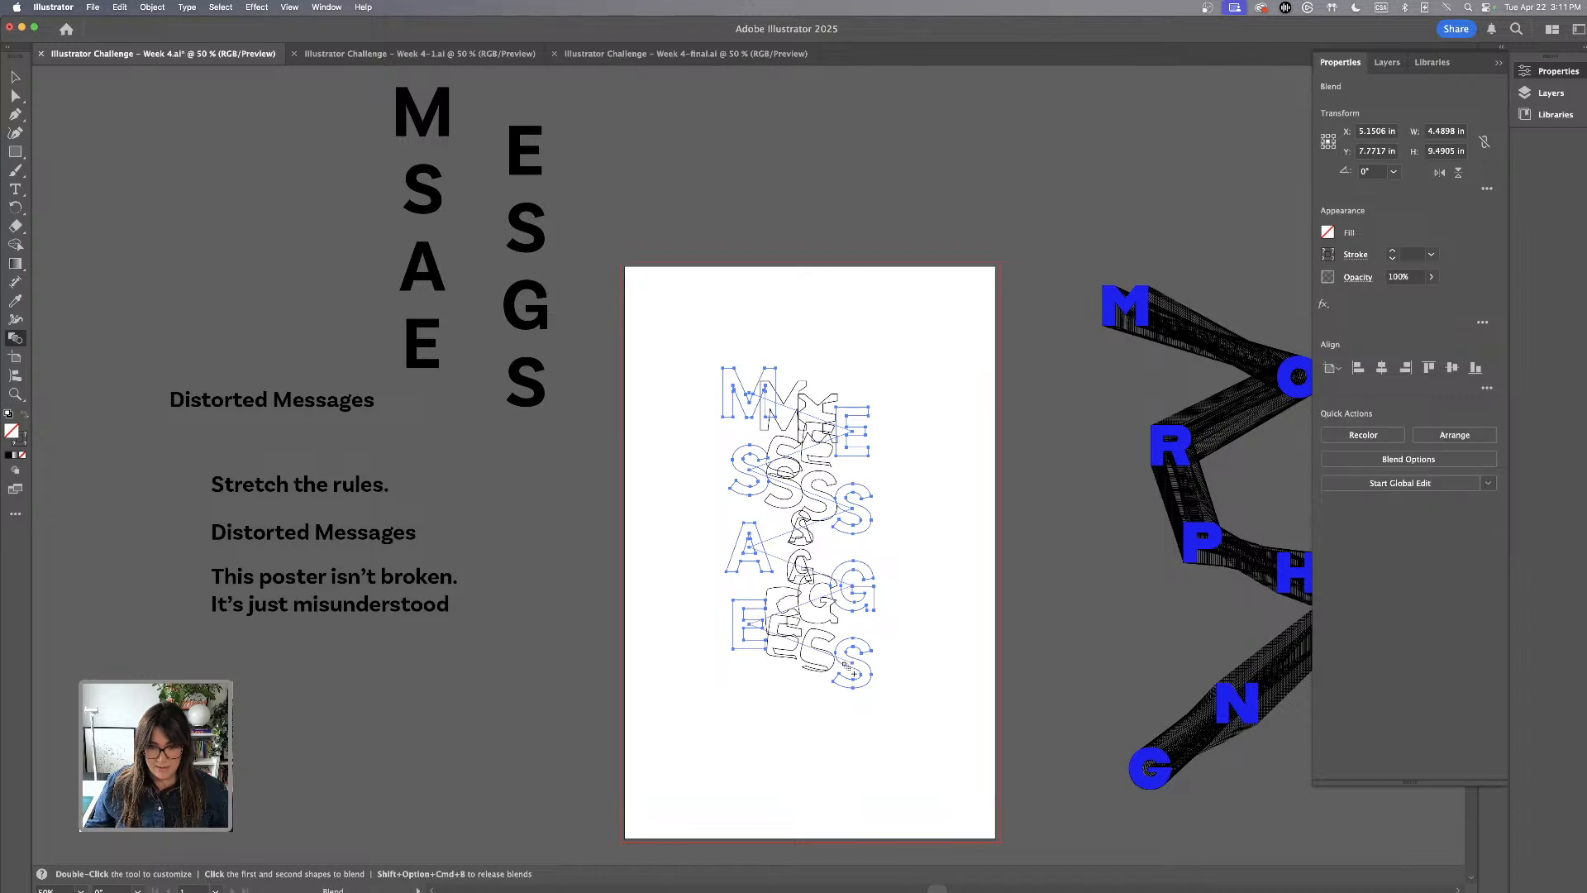
Set the MESSAGES blend's spacing to a specified distance of 0.0556 in
{"action": "double_click", "coordinate": [11, 340]}
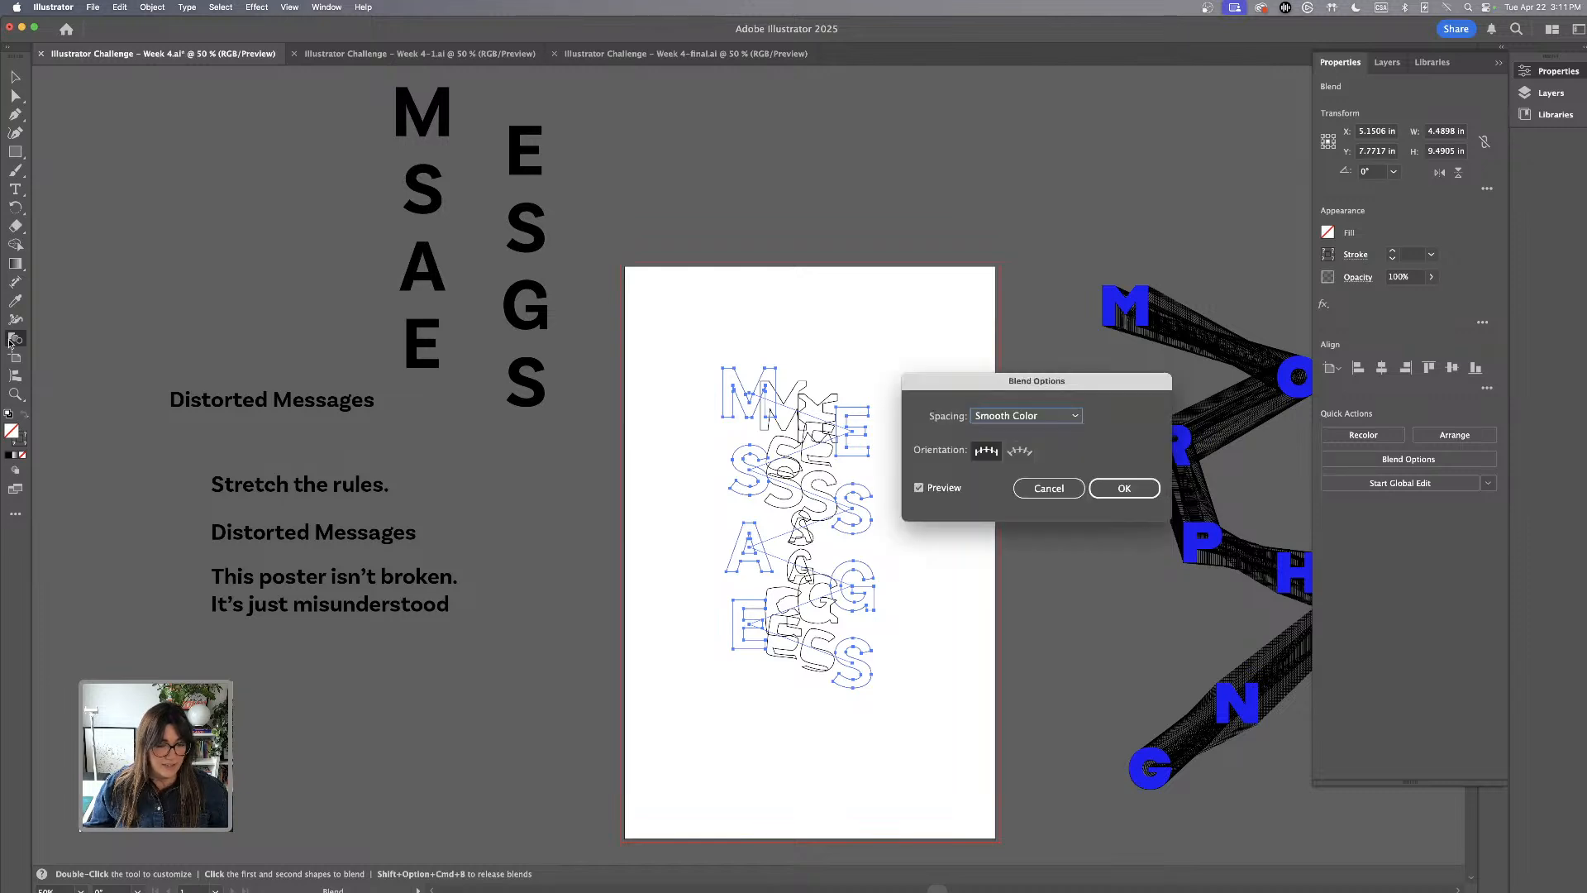
{"action": "left_click", "coordinate": [1050, 415]}
{"action": "left_click", "coordinate": [1033, 471]}
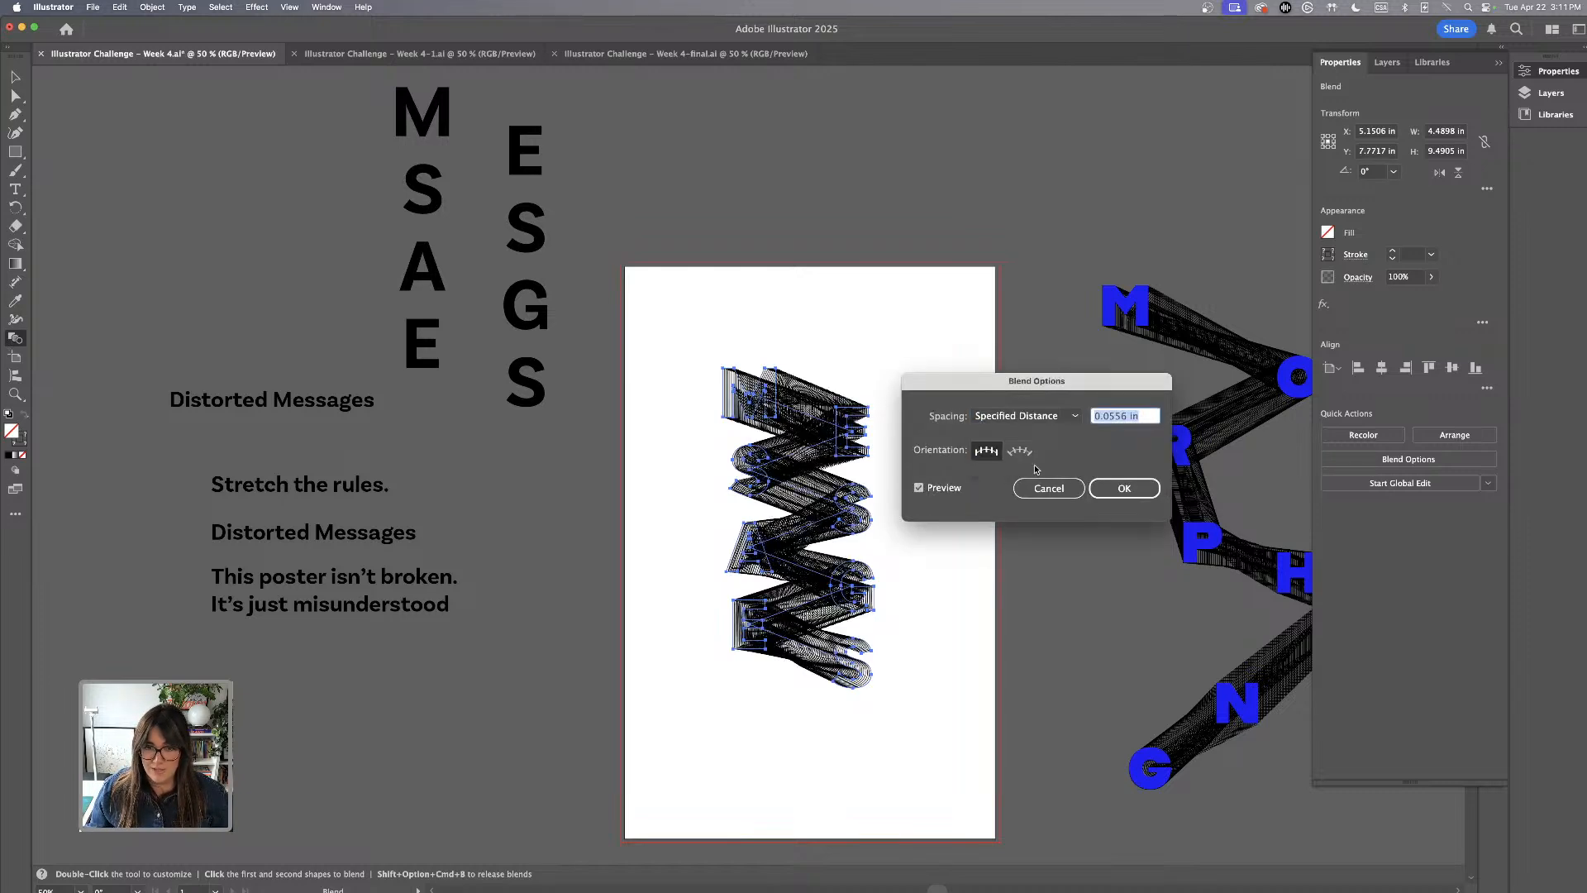
{"action": "left_click", "coordinate": [1125, 488]}
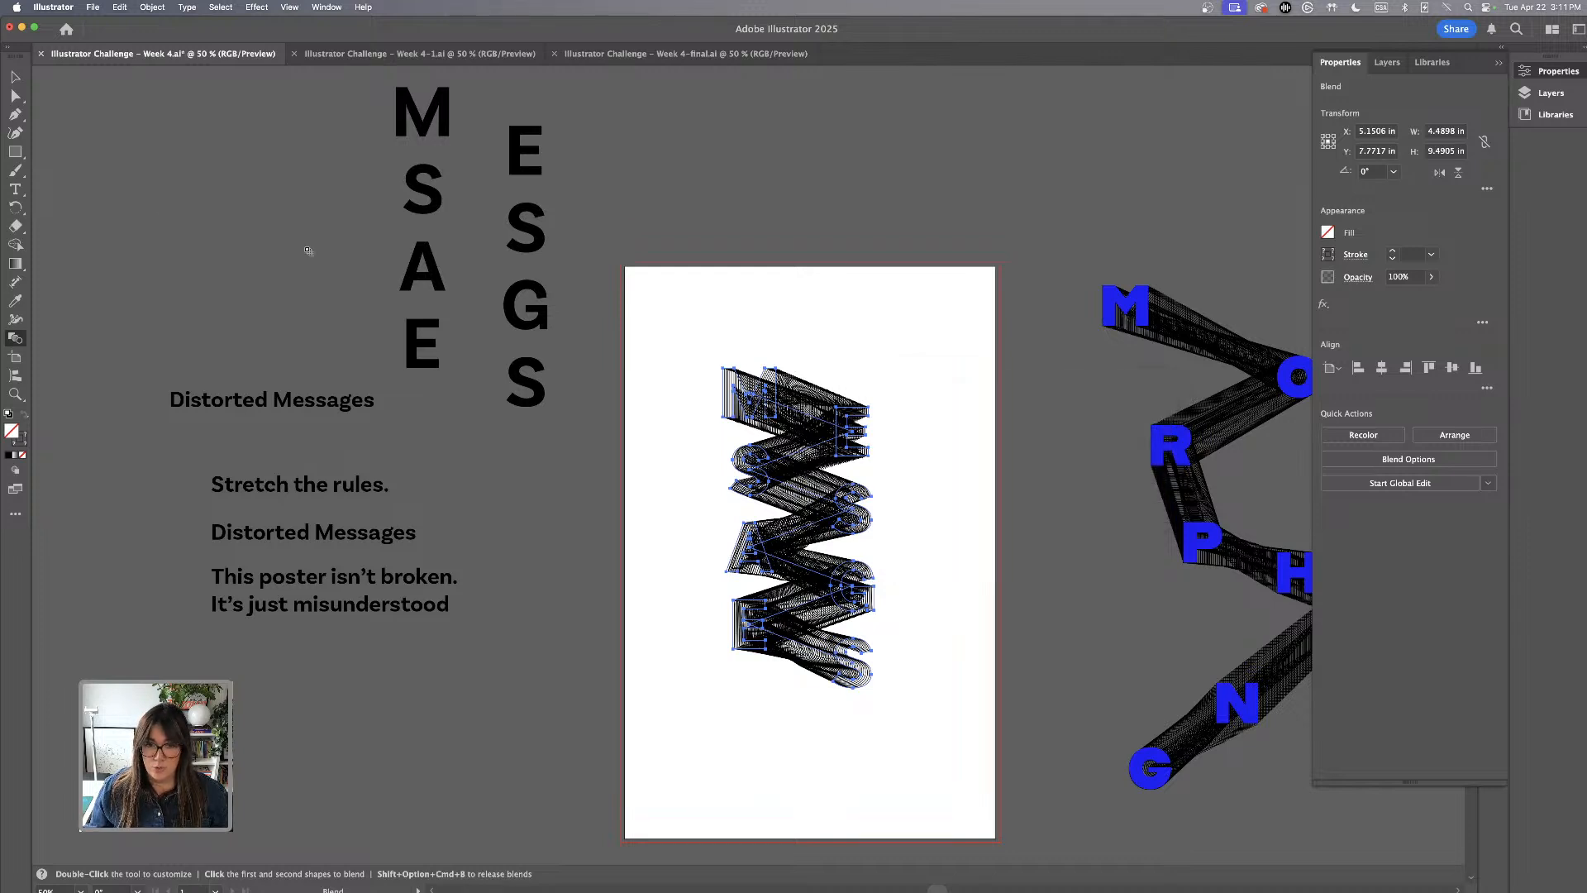
Move the finished MESSAGES blend off the artboard onto the pasteboard above it
{"action": "key", "text": "v"}
{"action": "left_click", "coordinate": [659, 286]}
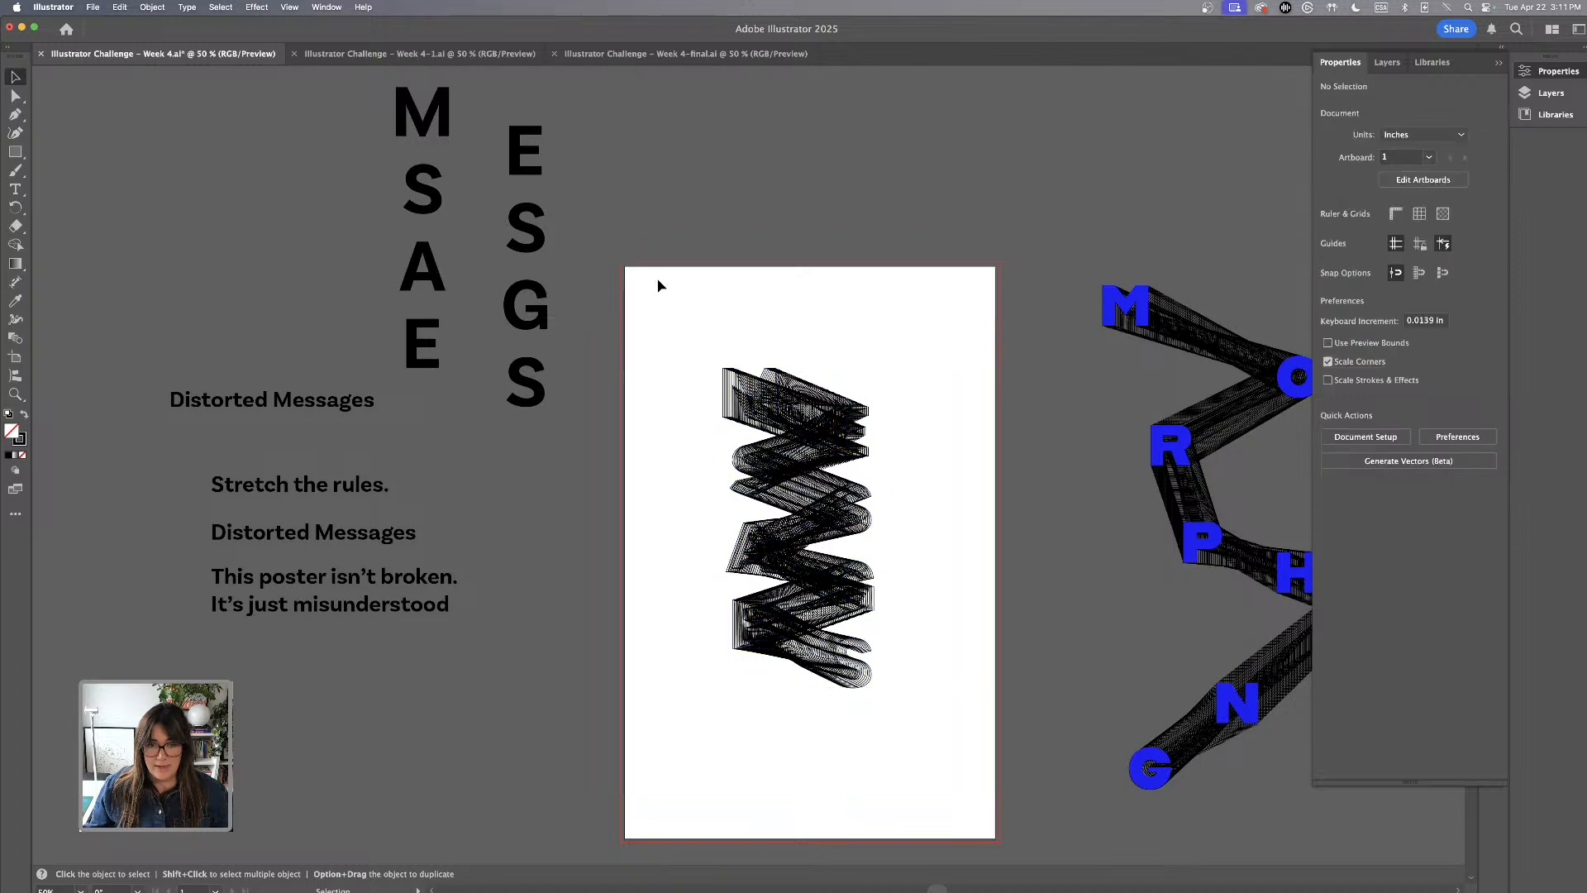
{"action": "left_click_drag", "start_coordinate": [657, 281], "coordinate": [978, 745]}
{"action": "key", "text": "super+minus"}
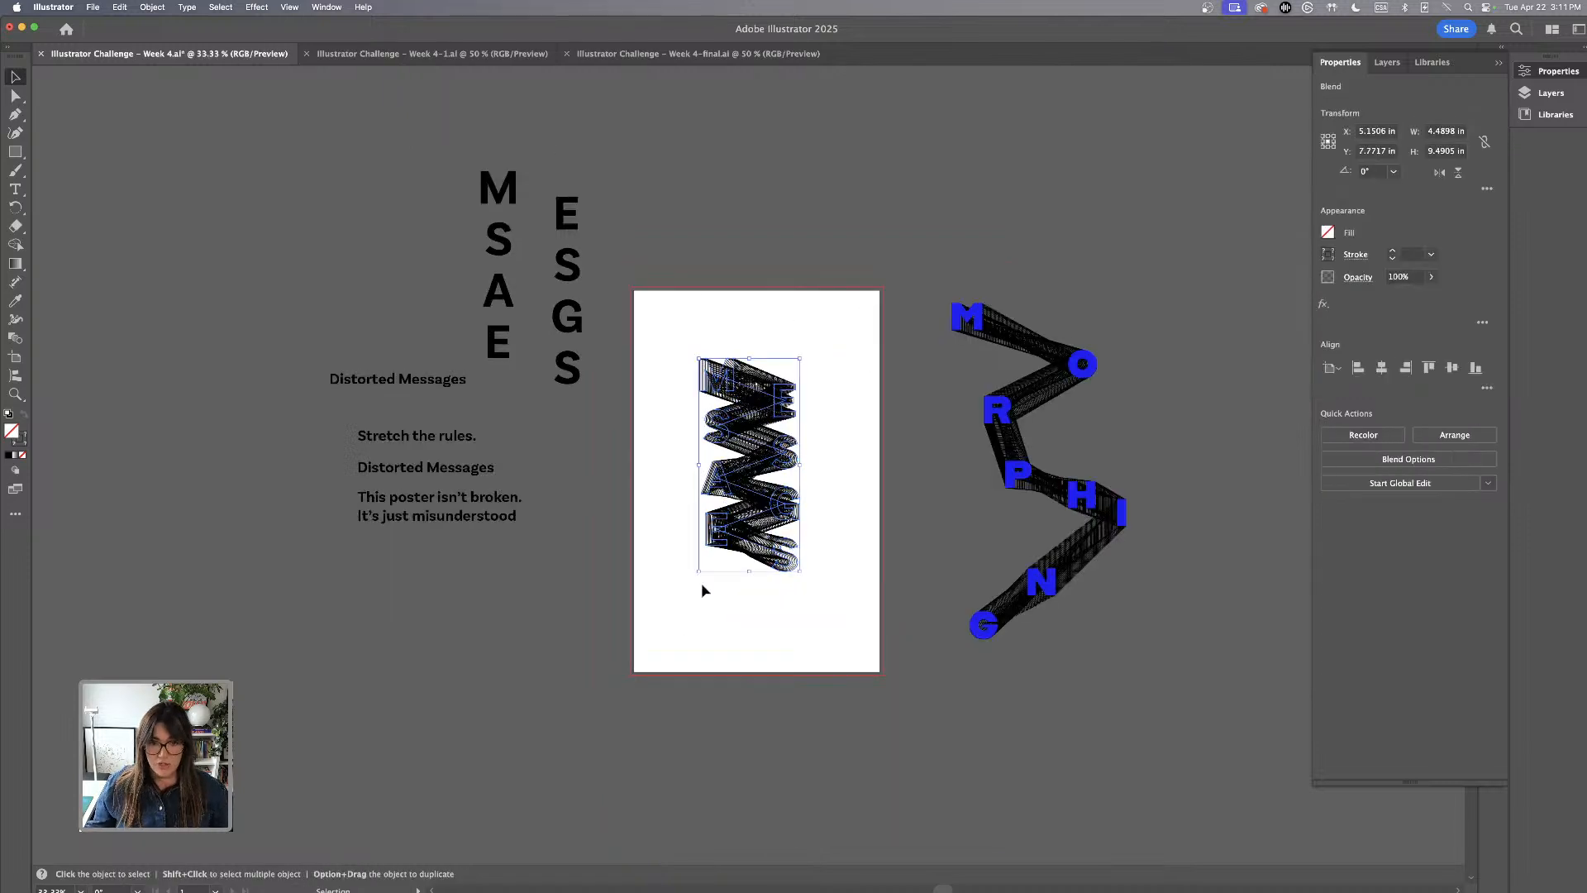
{"action": "left_click_drag", "start_coordinate": [736, 523], "coordinate": [727, 234]}
{"action": "scroll", "coordinate": [777, 382], "scroll_direction": "up", "scroll_amount": 2}
{"action": "scroll", "coordinate": [777, 382], "scroll_direction": "up", "scroll_amount": 2}
{"action": "left_click", "coordinate": [813, 490]}
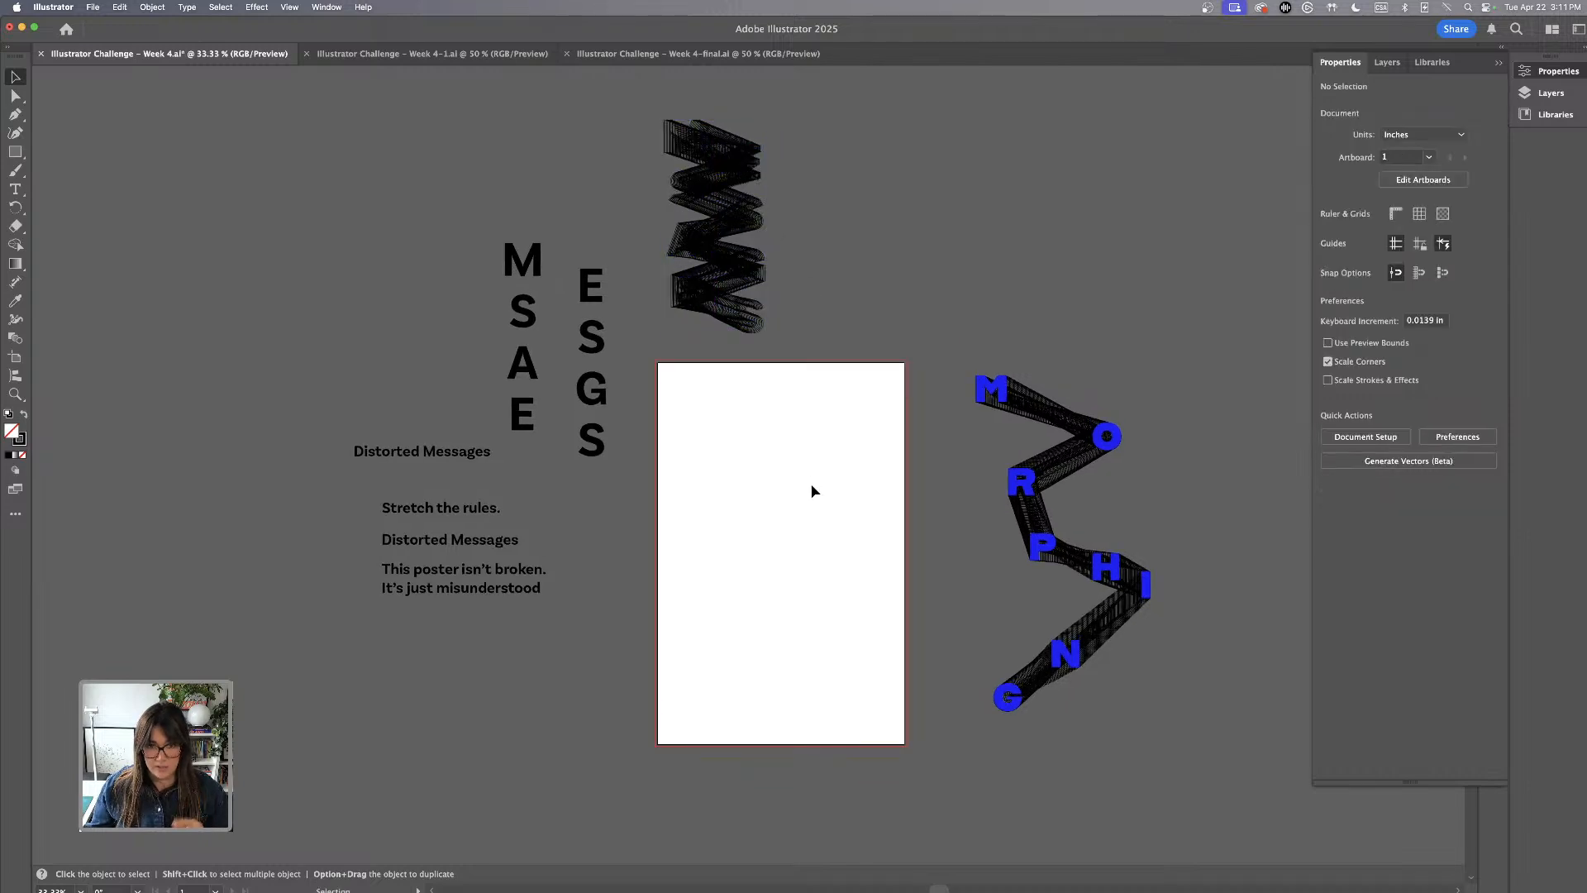
Draw a rectangle covering the whole artboard out to the bleed edges
{"action": "key", "text": "super+equal"}
{"action": "left_click_drag", "start_coordinate": [814, 501], "coordinate": [816, 422]}
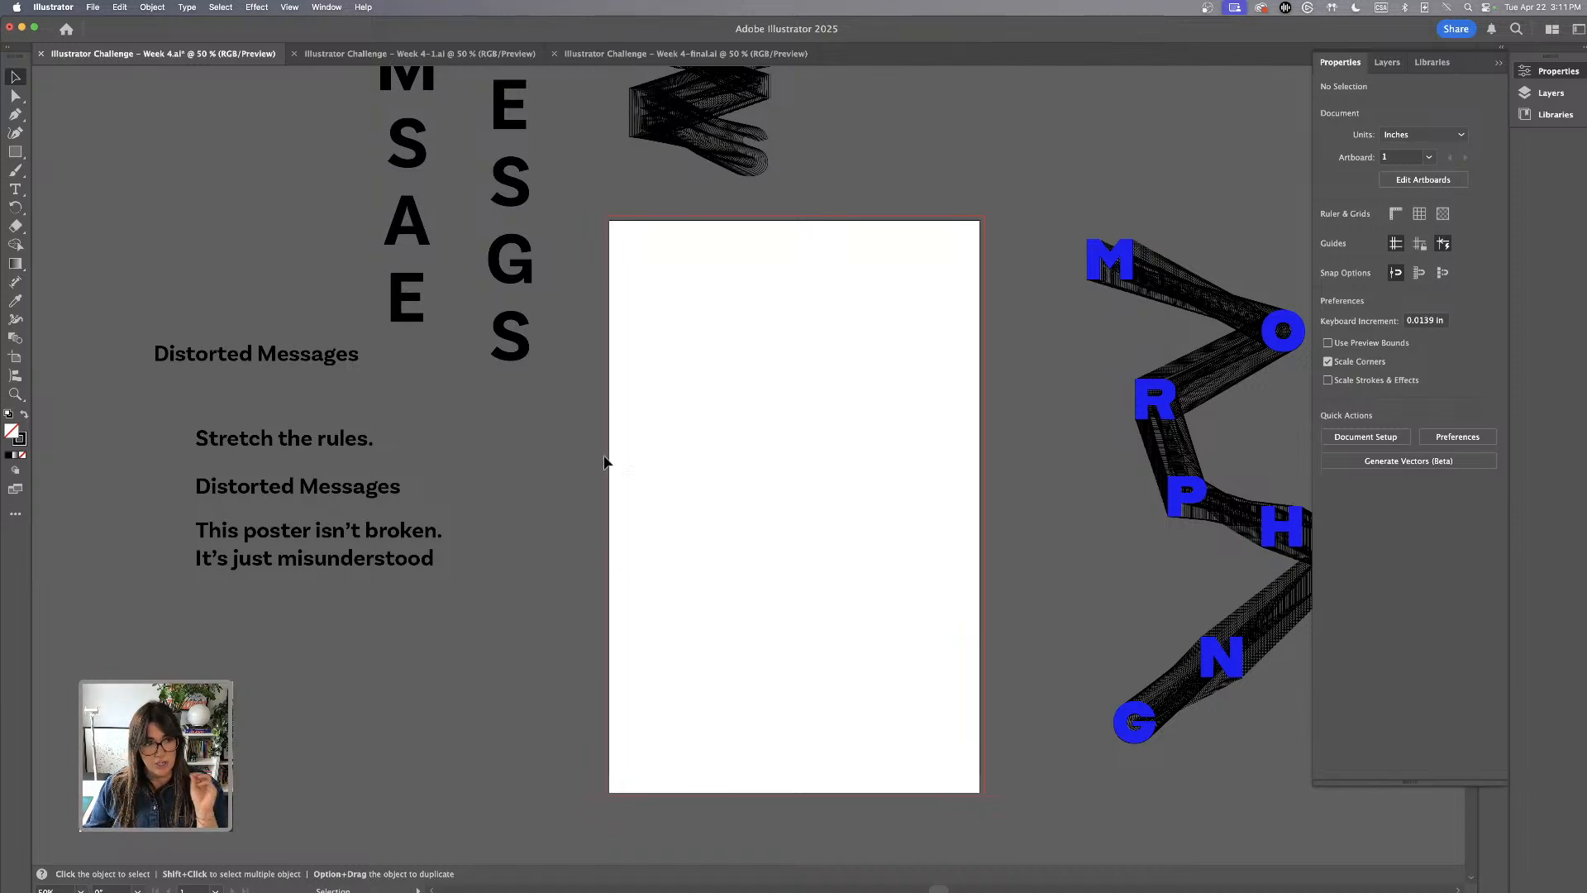
{"action": "left_click", "coordinate": [15, 152]}
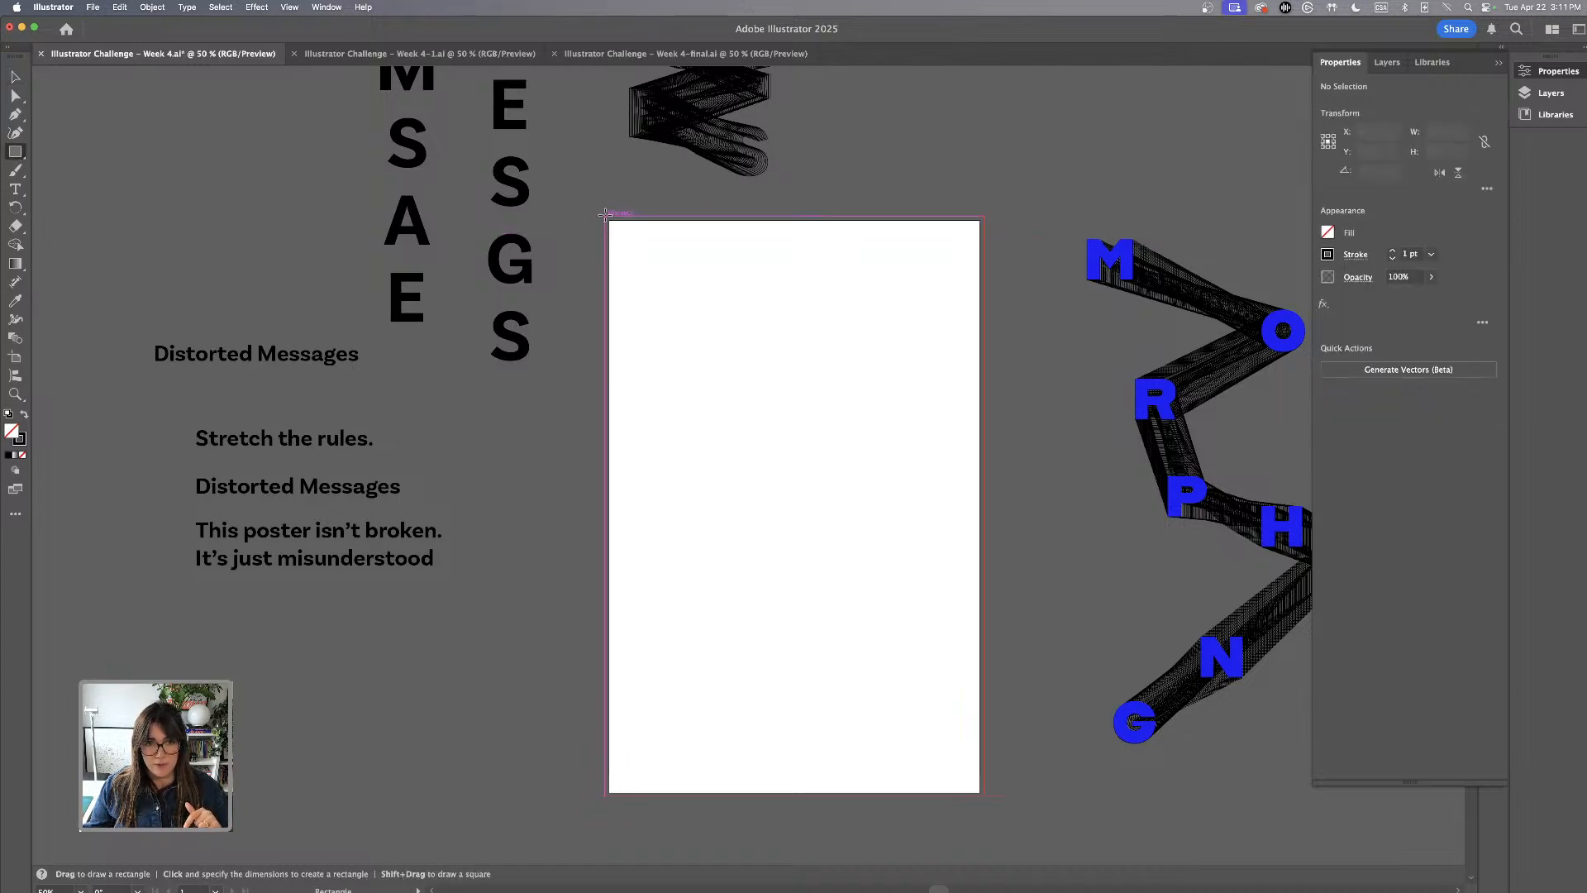
{"action": "left_click_drag", "start_coordinate": [609, 220], "coordinate": [984, 797]}
Fill the background rectangle with a linear white-to-black gradient at 0°
{"action": "left_click", "coordinate": [1498, 63]}
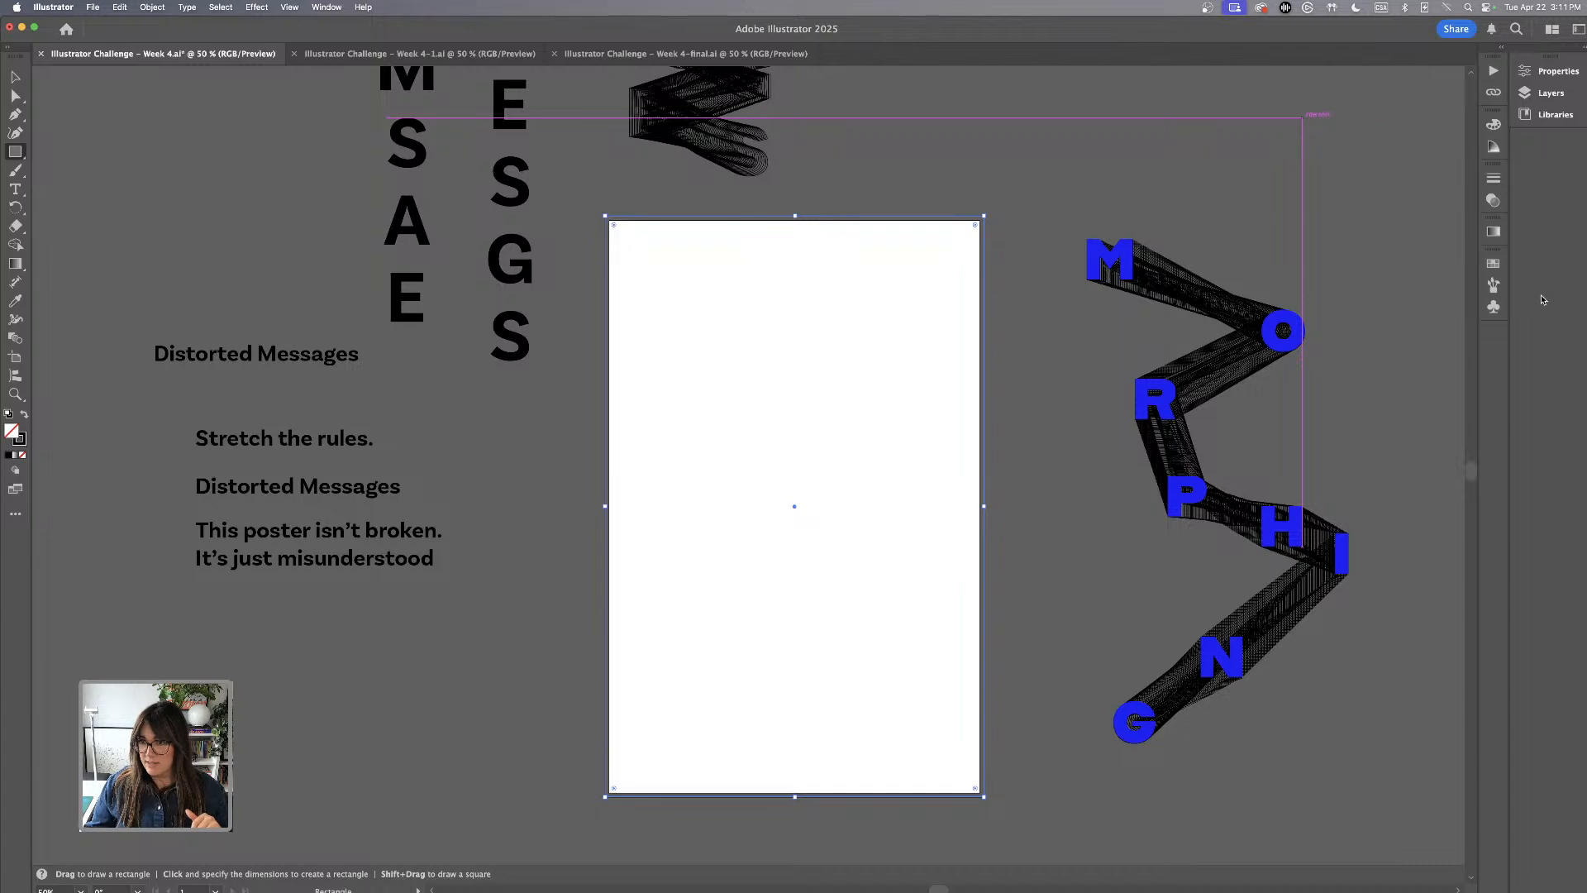
{"action": "left_click", "coordinate": [1493, 232]}
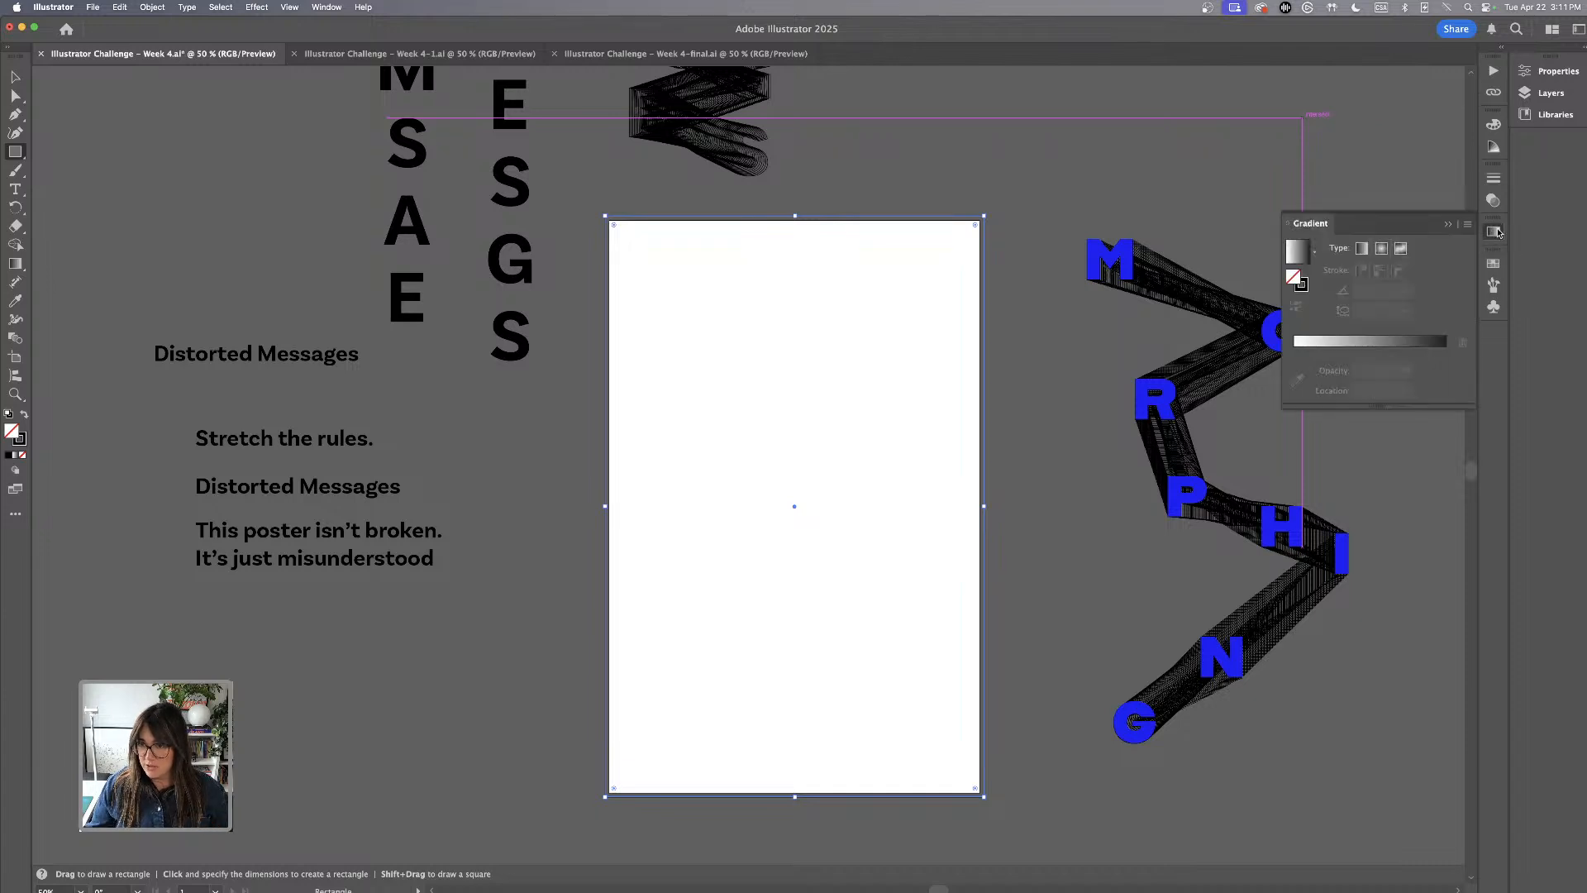
{"action": "left_click", "coordinate": [1368, 359]}
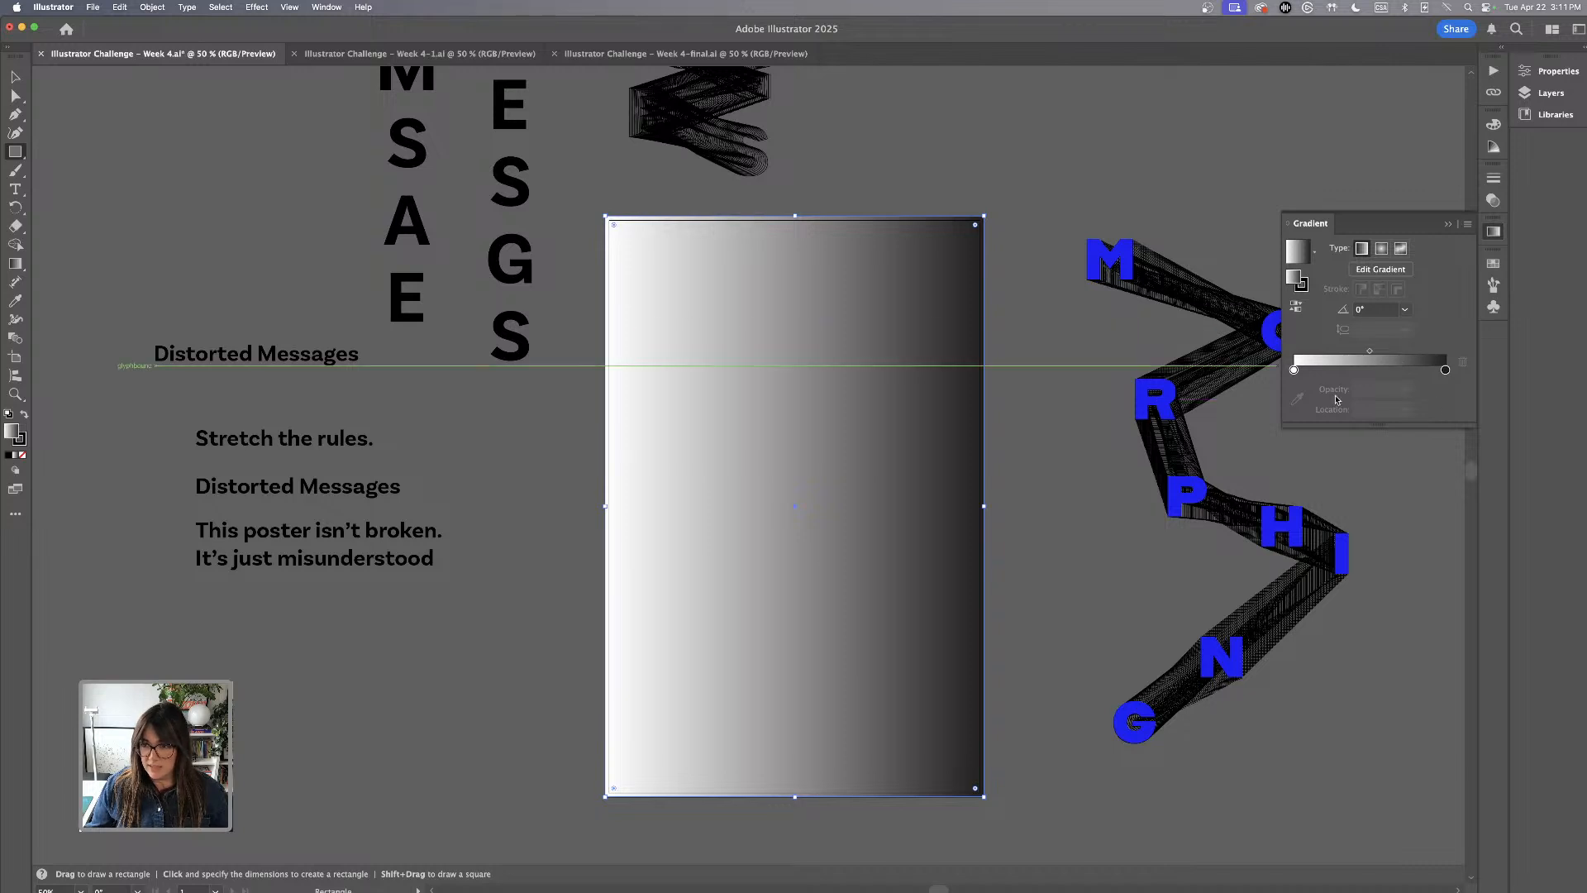
Recolour the gradient's dark end stop to teal with C 80, M 17, Y 11, K 66
{"action": "double_click", "coordinate": [1445, 370]}
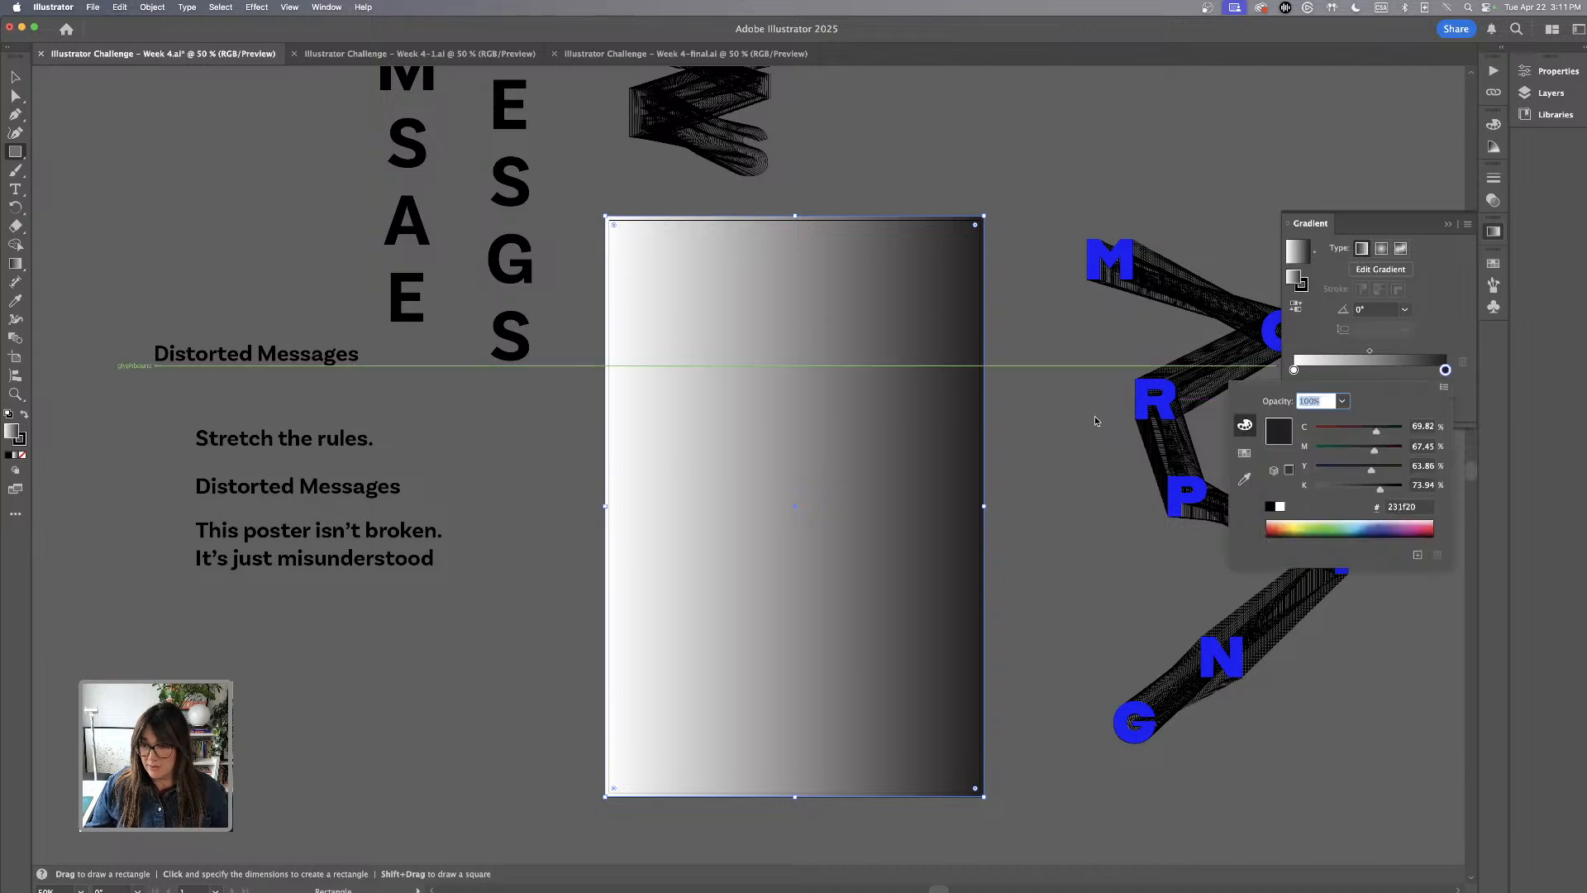
{"action": "left_click_drag", "start_coordinate": [1354, 436], "coordinate": [1326, 438]}
{"action": "left_click_drag", "start_coordinate": [1380, 491], "coordinate": [1384, 433]}
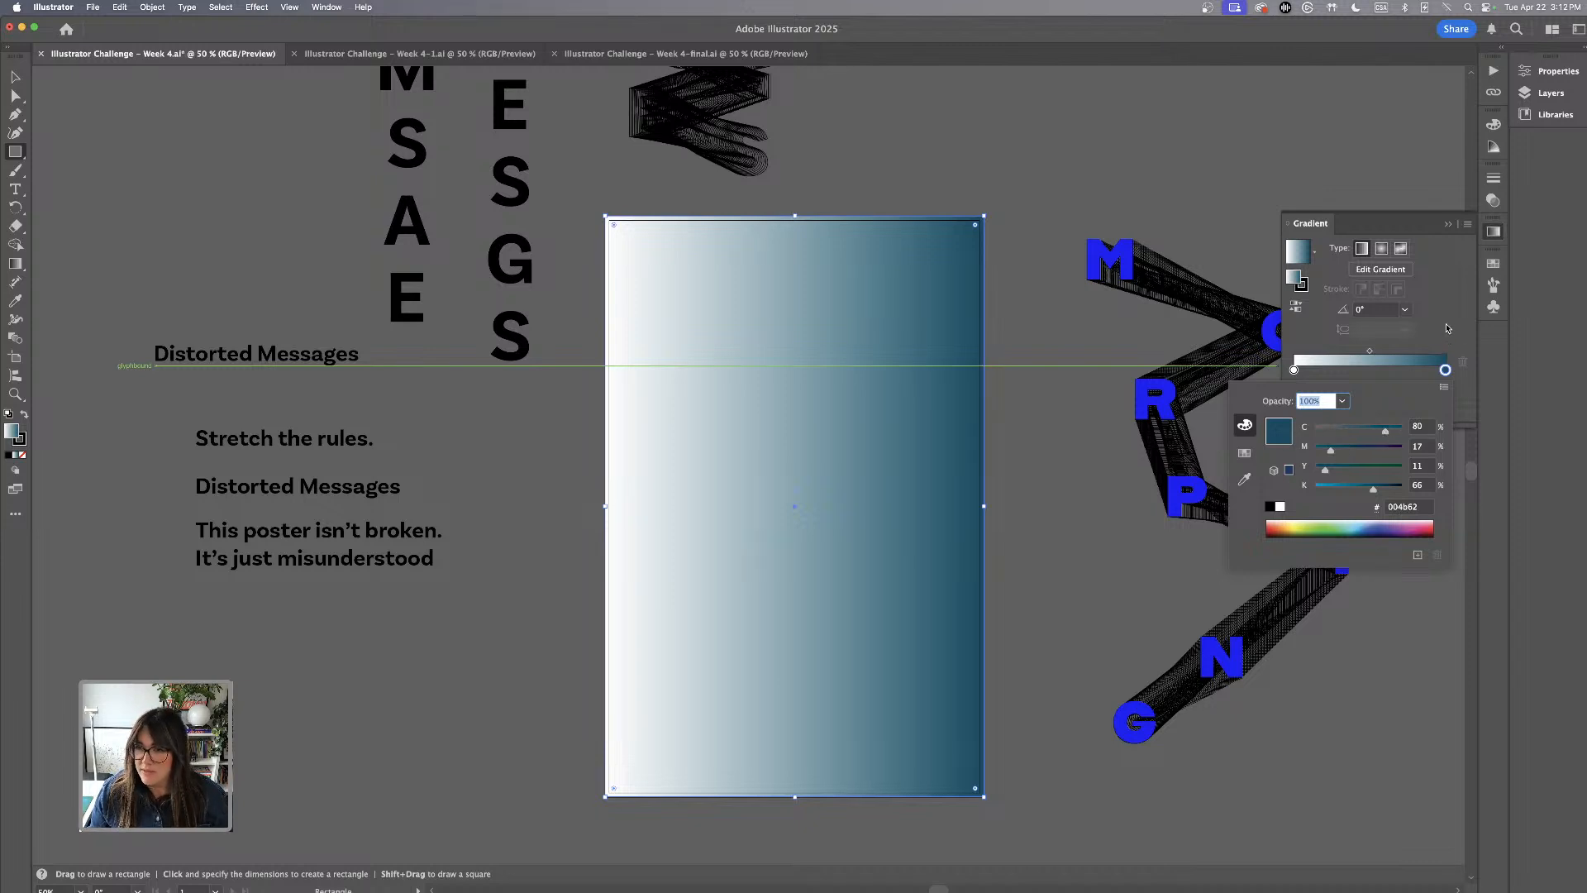
Recolour the gradient's white stop to light blue with C 38 and set the gradient angle to 90°
{"action": "left_click", "coordinate": [1295, 371]}
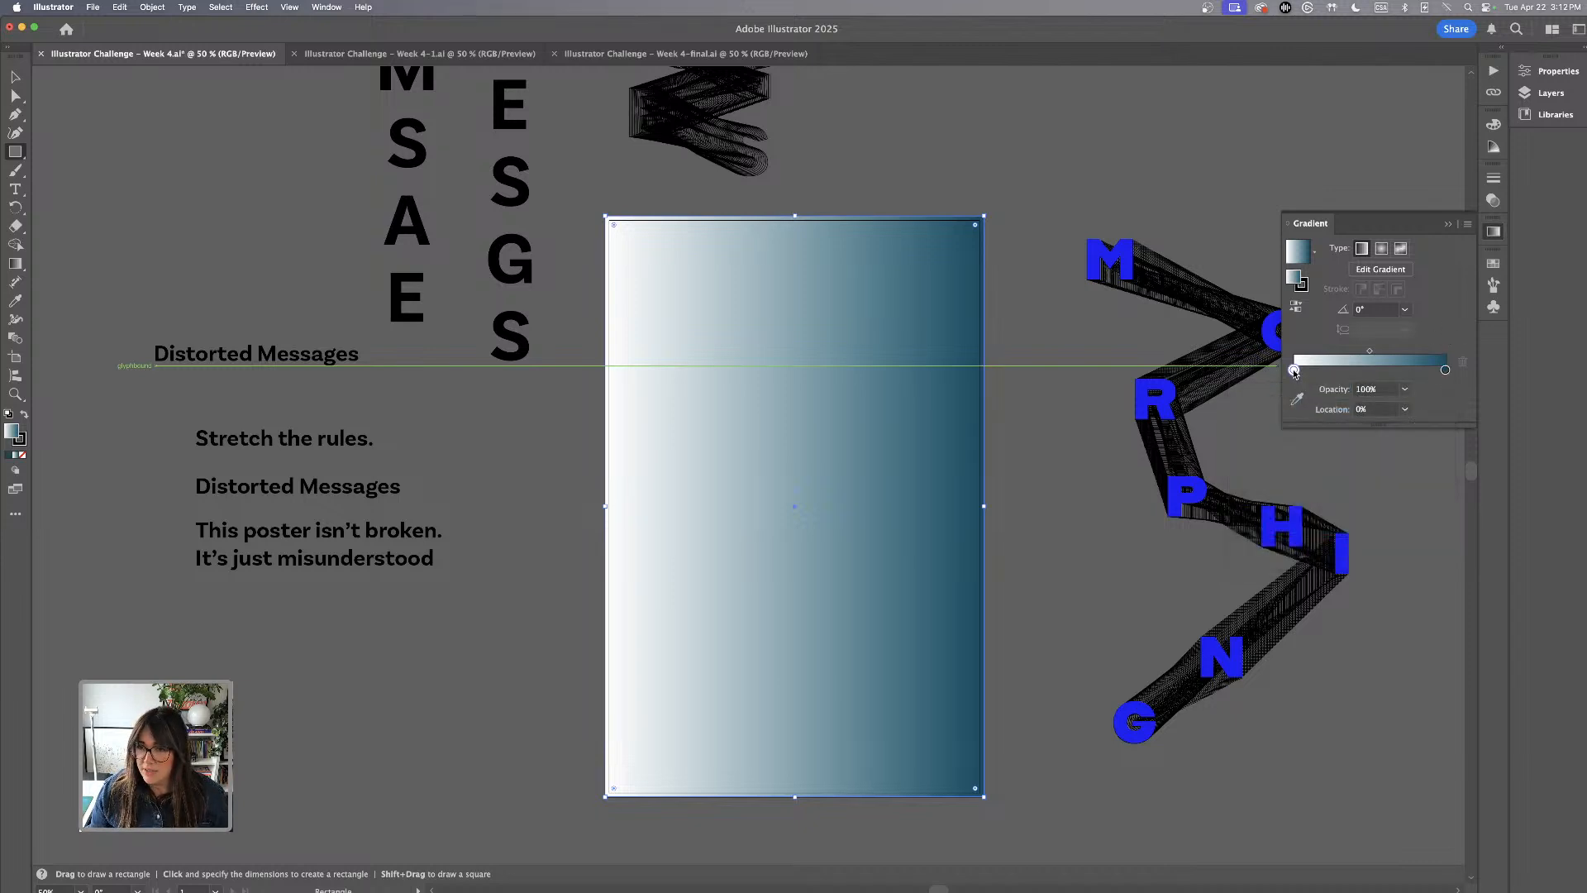
{"action": "double_click", "coordinate": [1294, 371]}
{"action": "left_click_drag", "start_coordinate": [1316, 426], "coordinate": [1349, 431]}
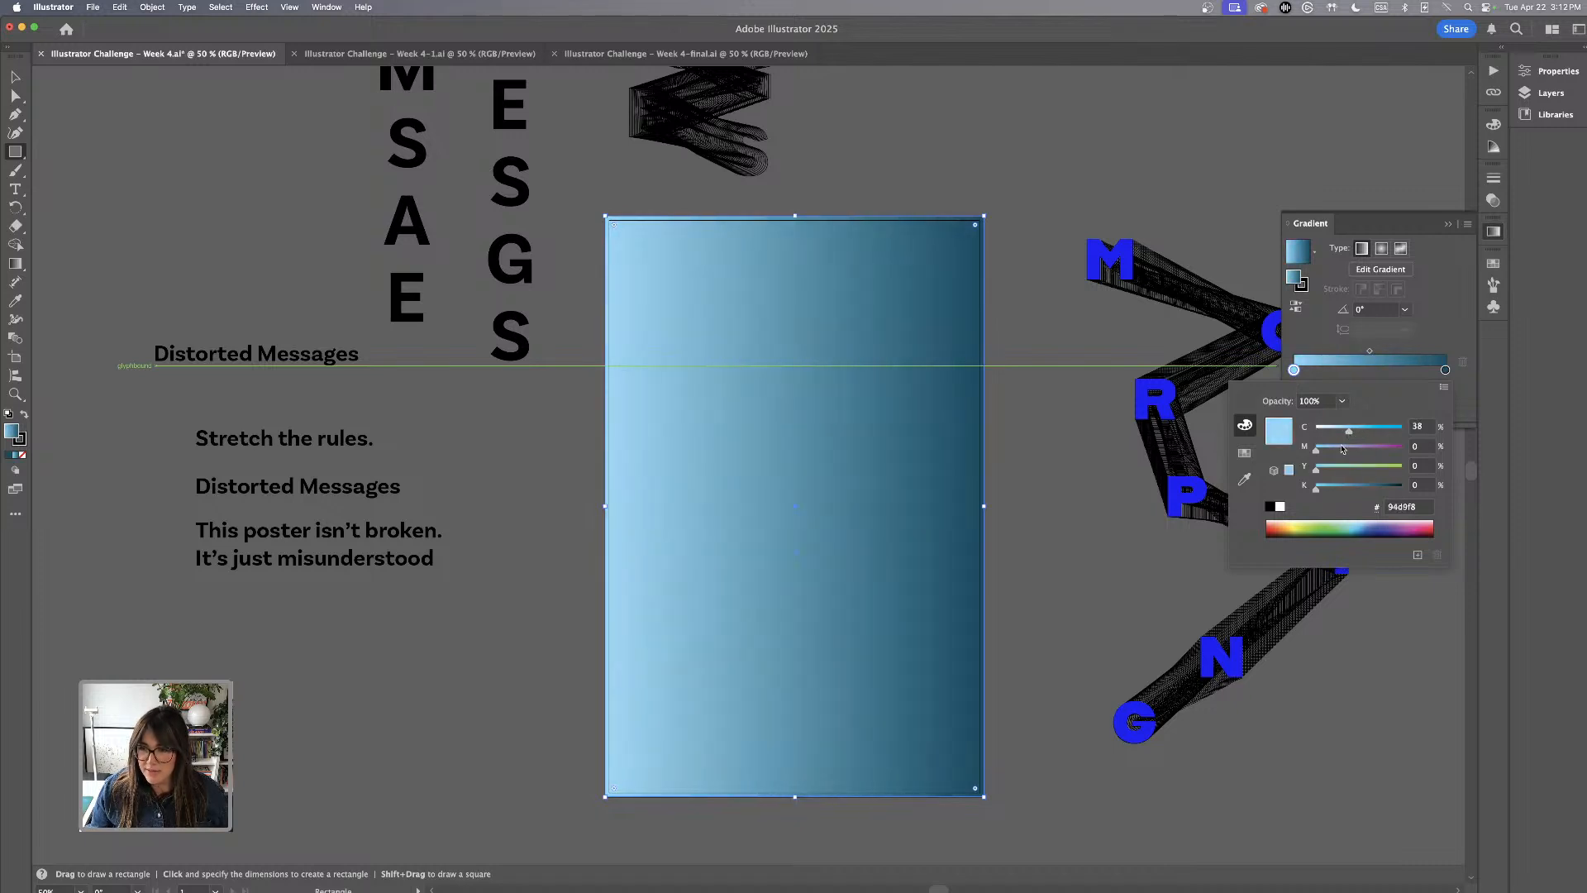
{"action": "left_click", "coordinate": [1398, 312]}
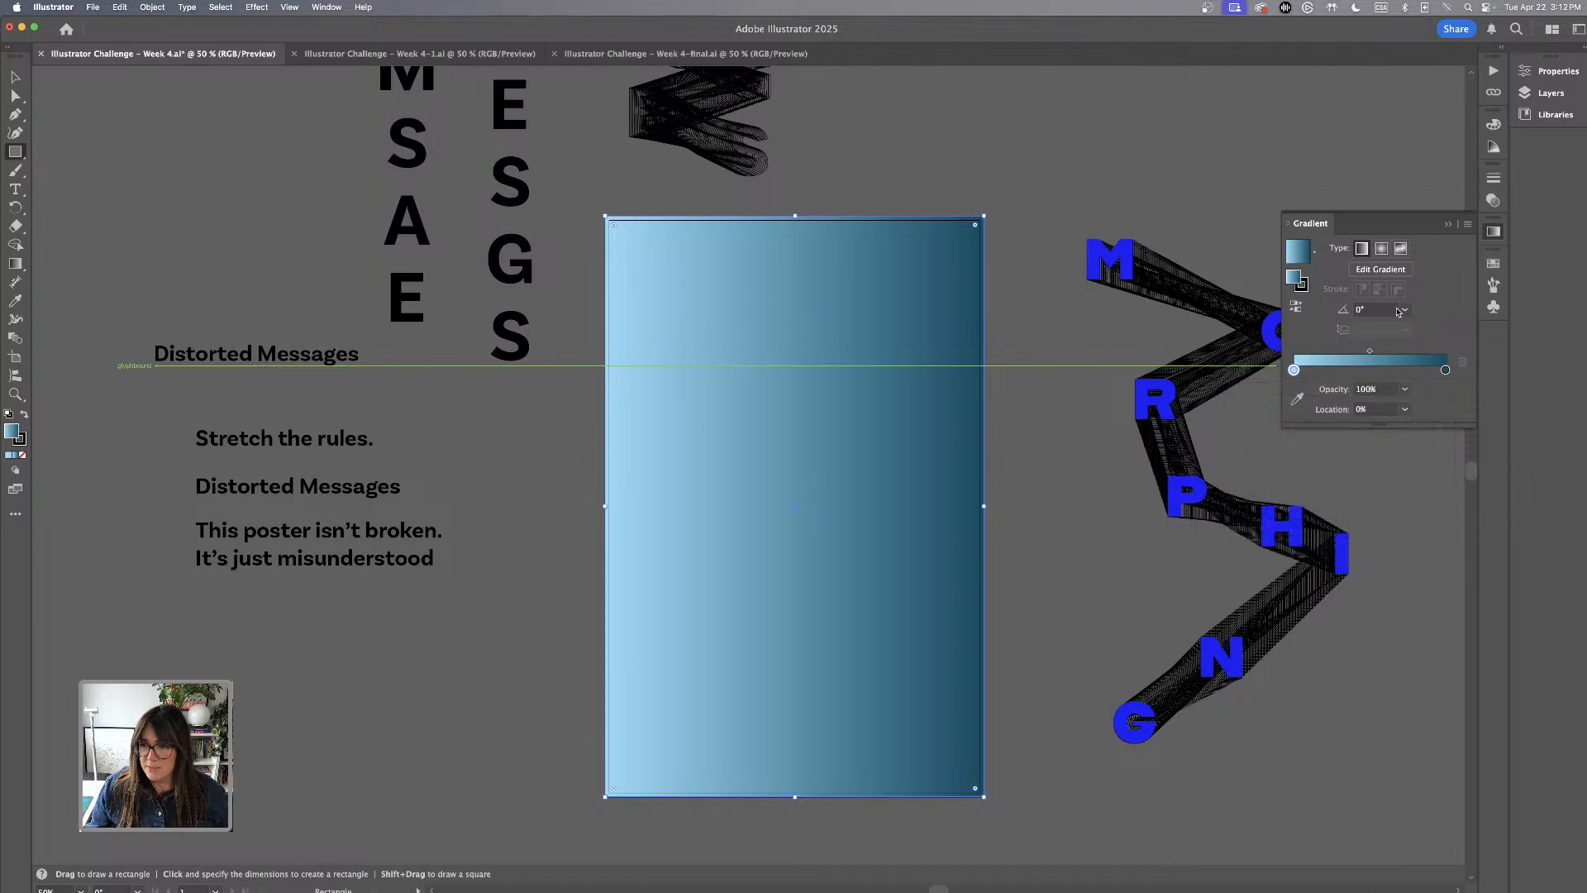
{"action": "left_click", "coordinate": [1404, 310]}
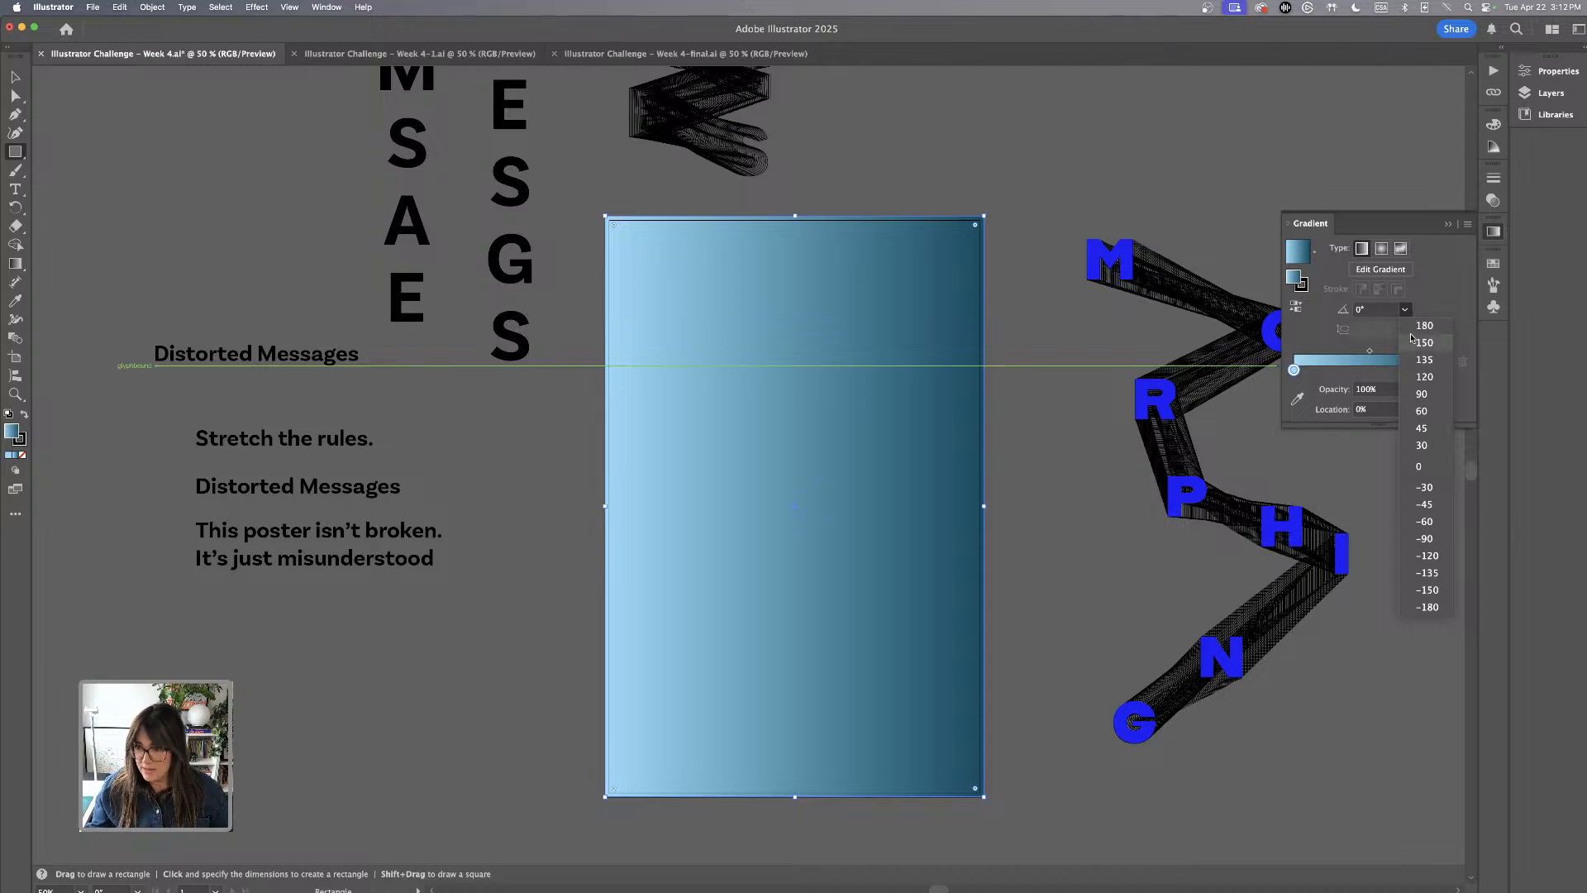
{"action": "left_click", "coordinate": [1423, 394]}
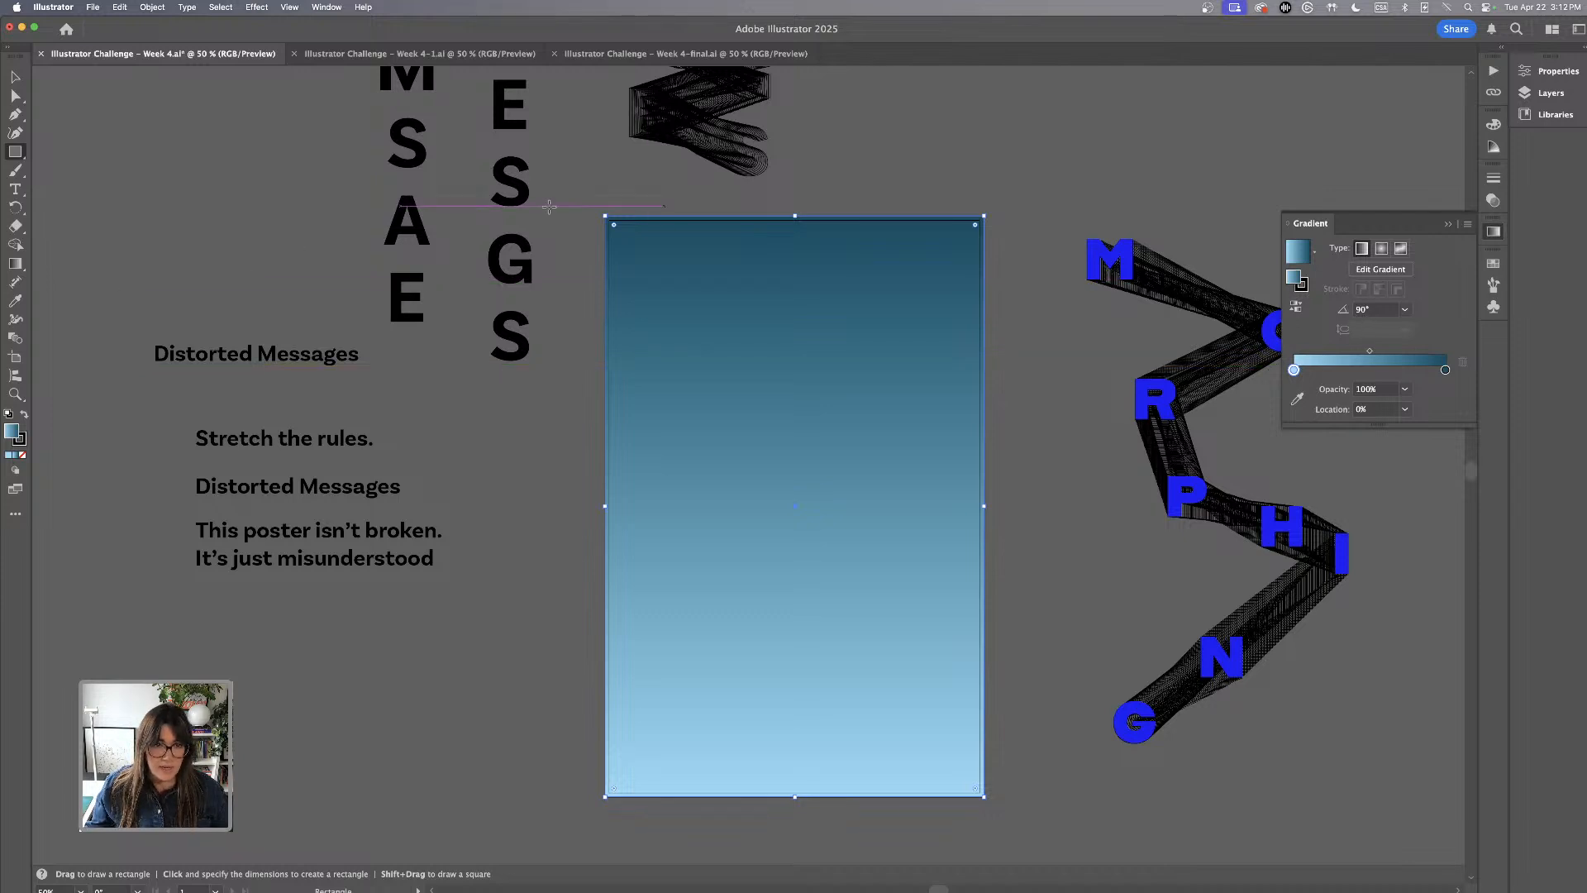
Remove the stroke from the gradient background rectangle
{"action": "left_click", "coordinate": [15, 77]}
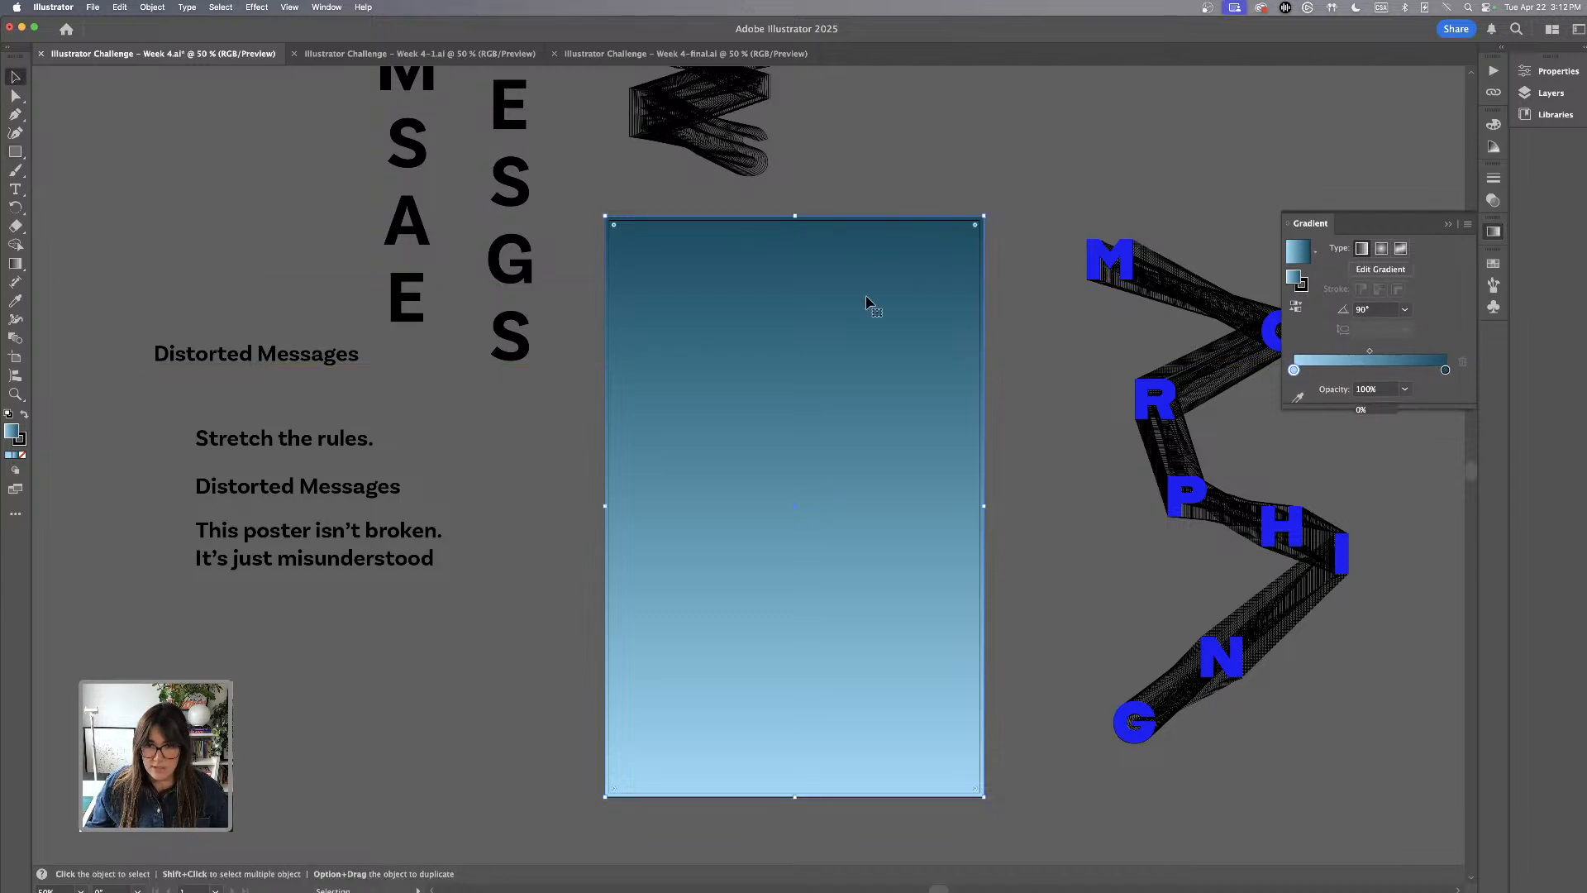
{"action": "left_click", "coordinate": [22, 442]}
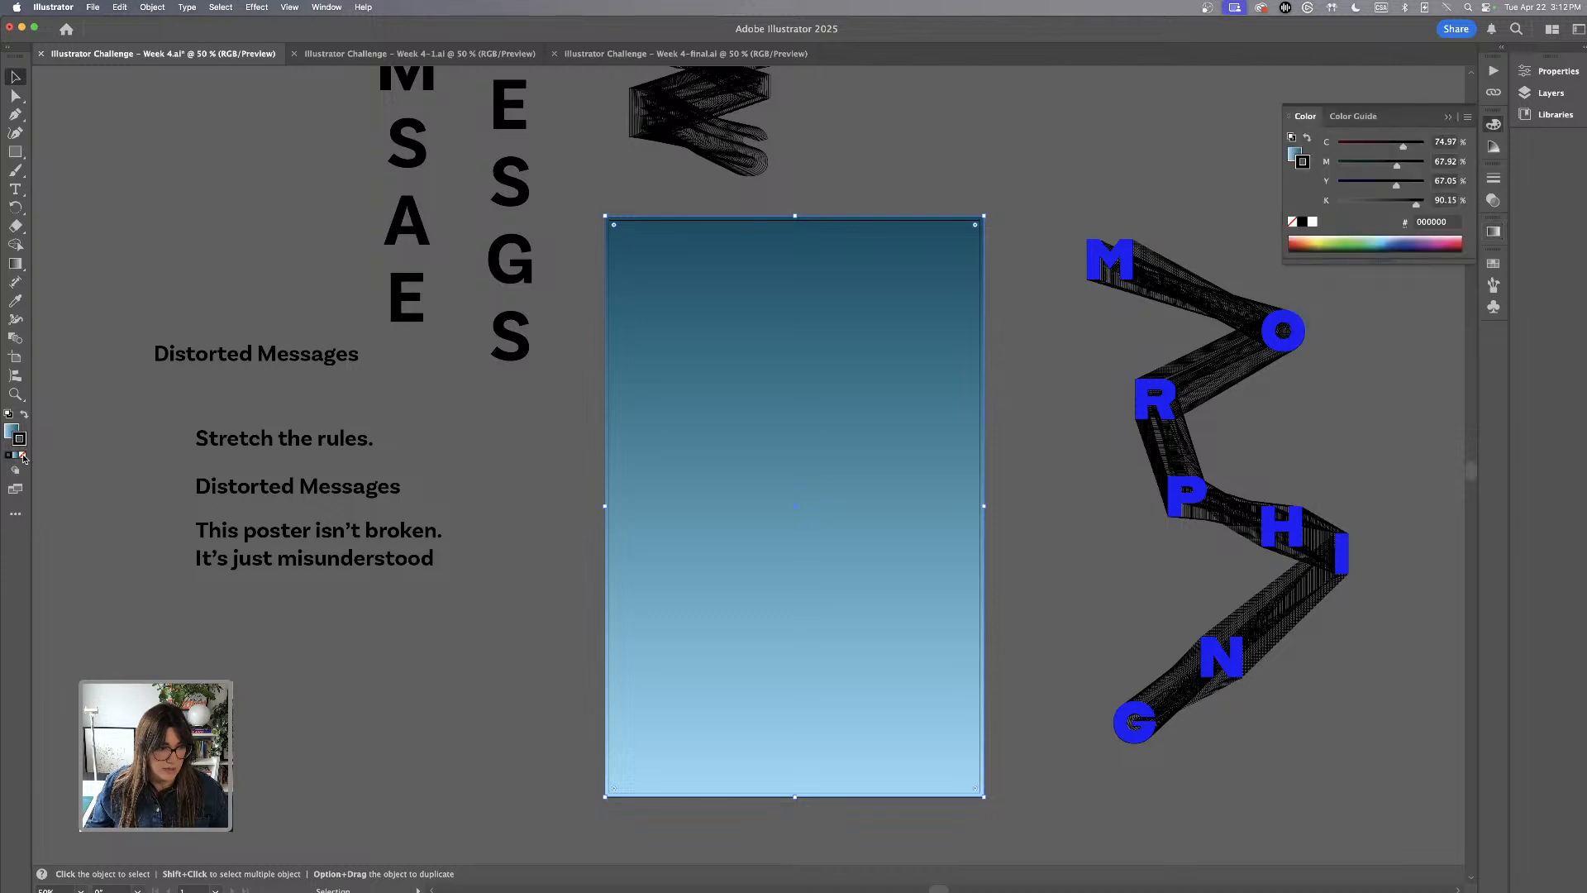
{"action": "left_click", "coordinate": [22, 455]}
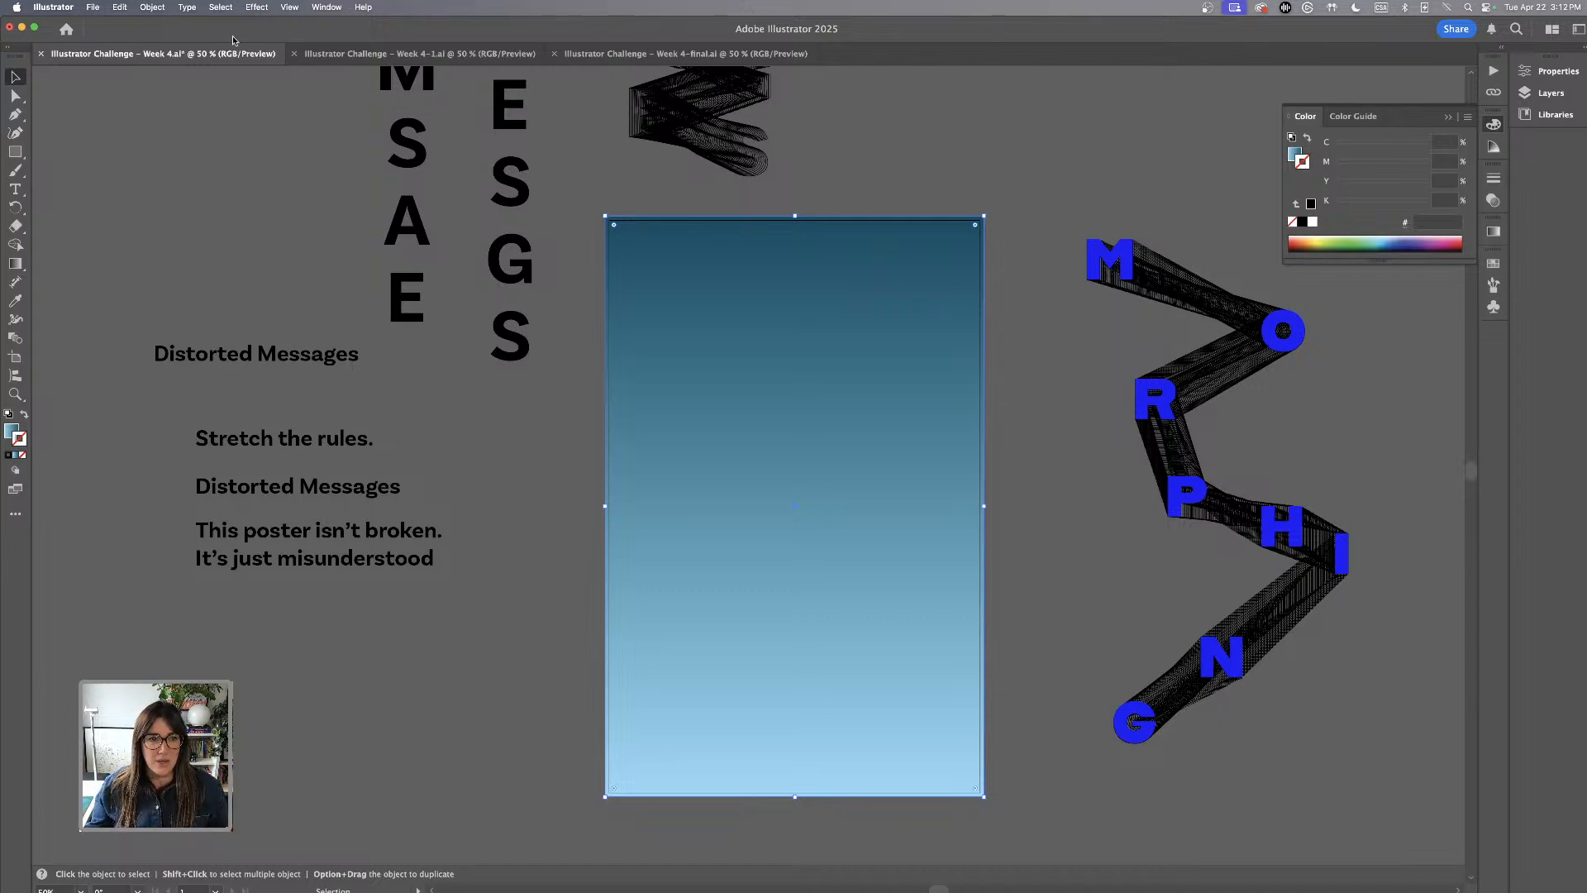
Apply a Grain texture effect to the background rectangle with intensity 62, slightly increased contrast and the Soft grain type
{"action": "left_click", "coordinate": [261, 9]}
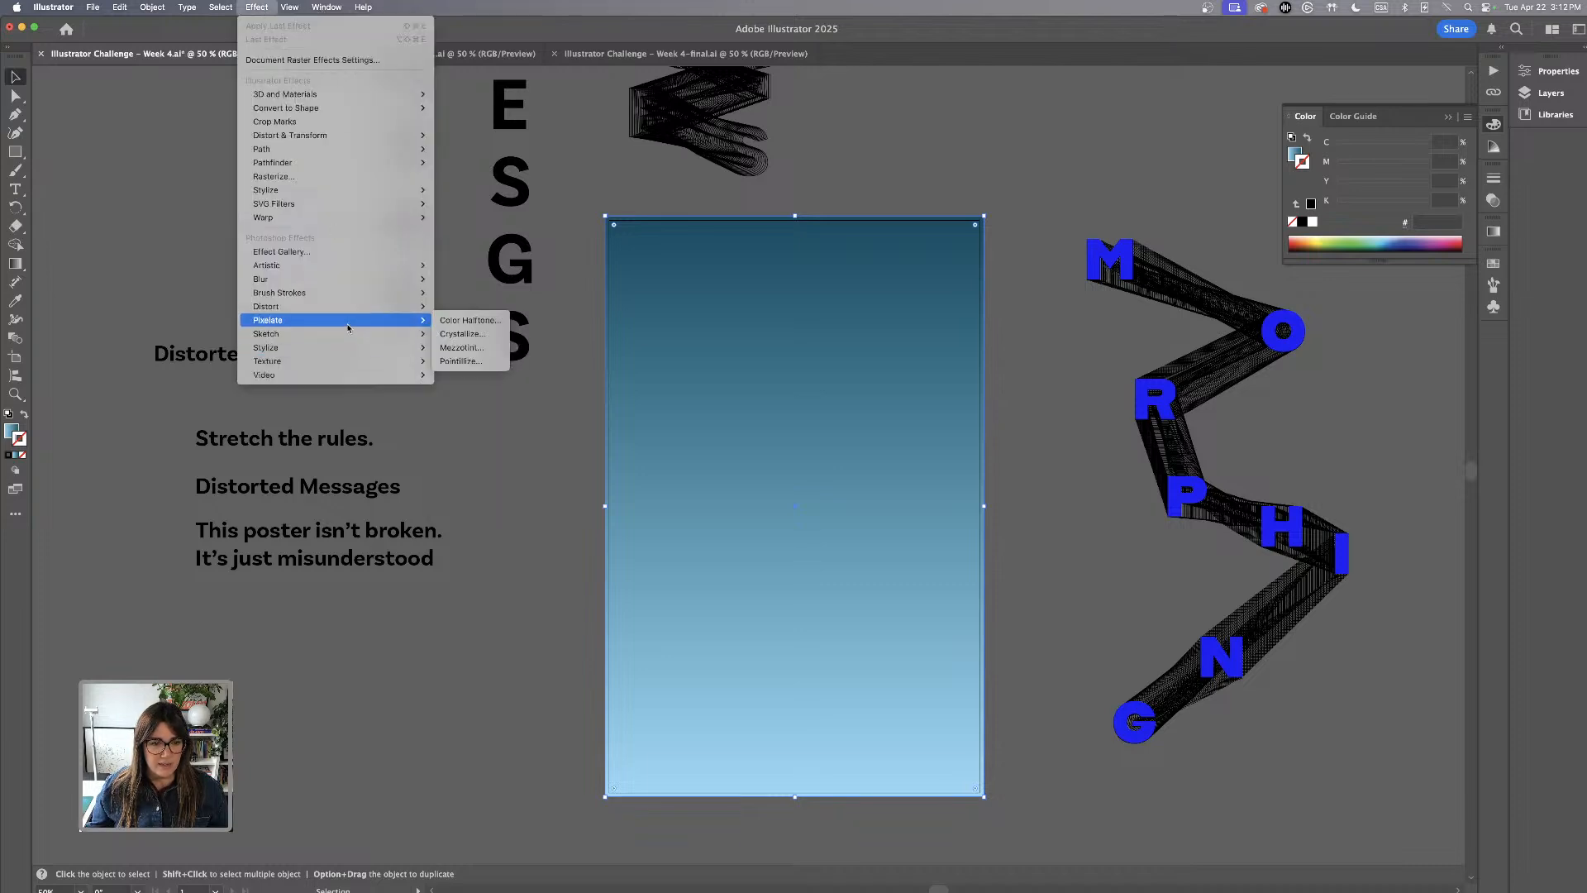
{"action": "mouse_move", "coordinate": [347, 353]}
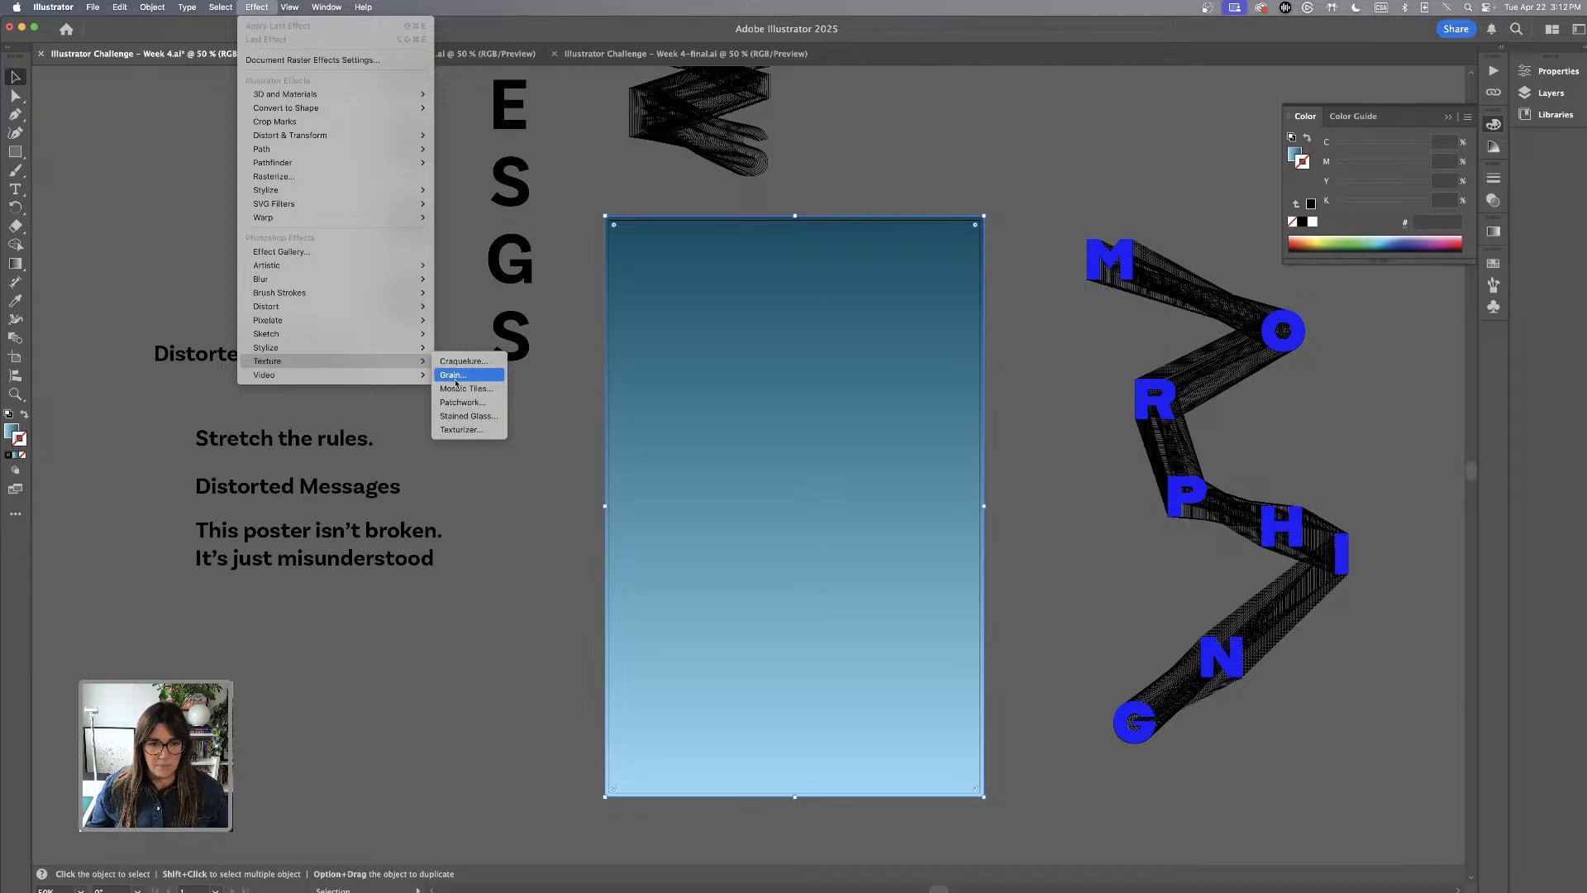
{"action": "left_click", "coordinate": [462, 377]}
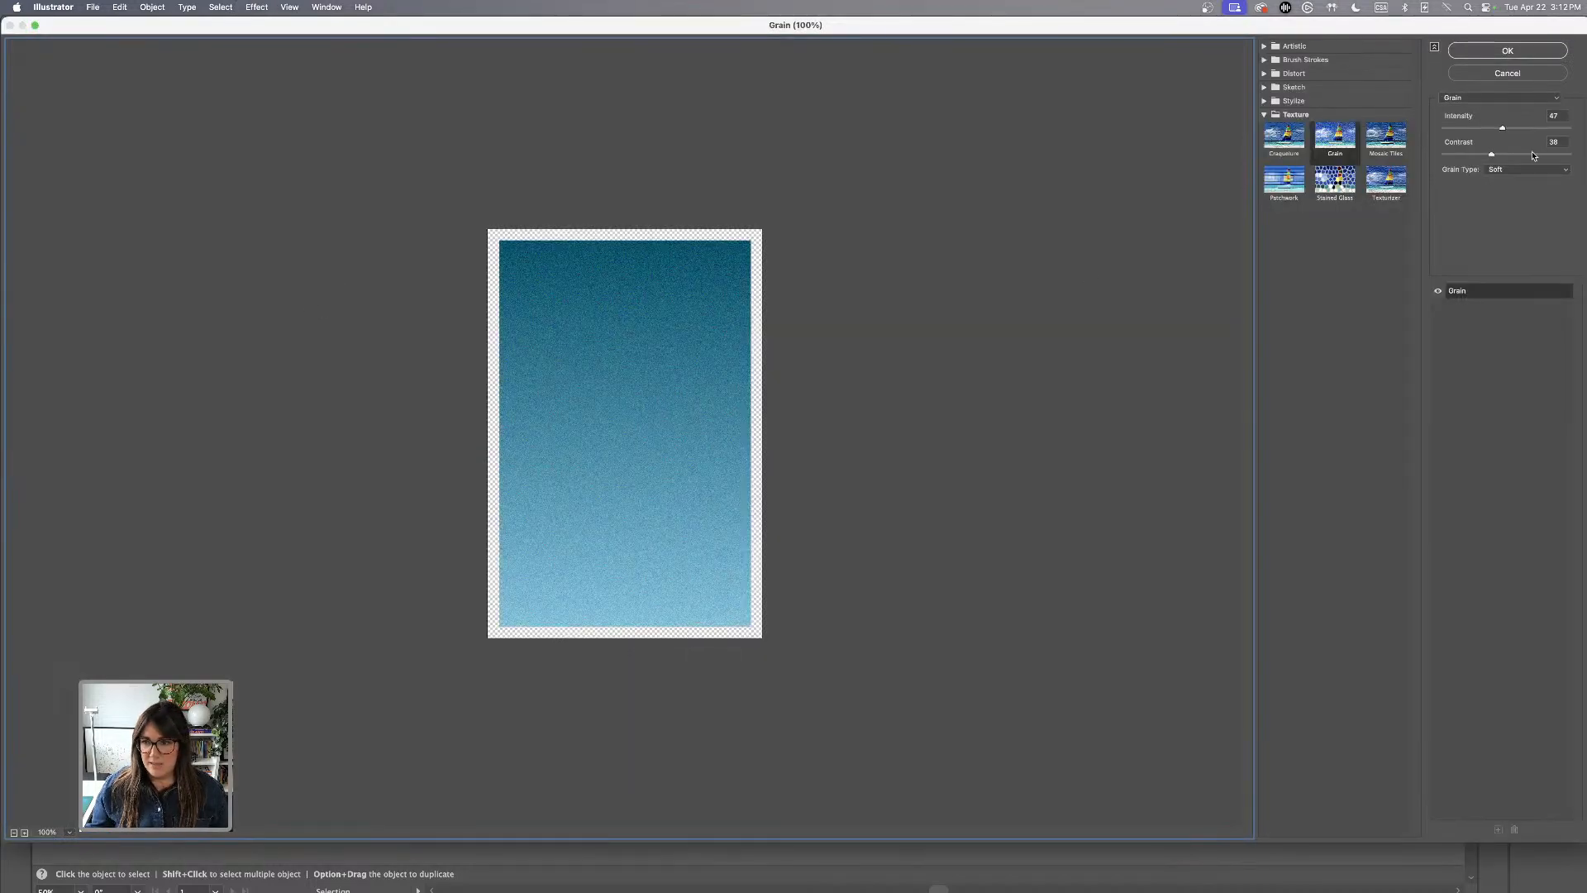
{"action": "left_click_drag", "start_coordinate": [1502, 129], "coordinate": [1497, 130]}
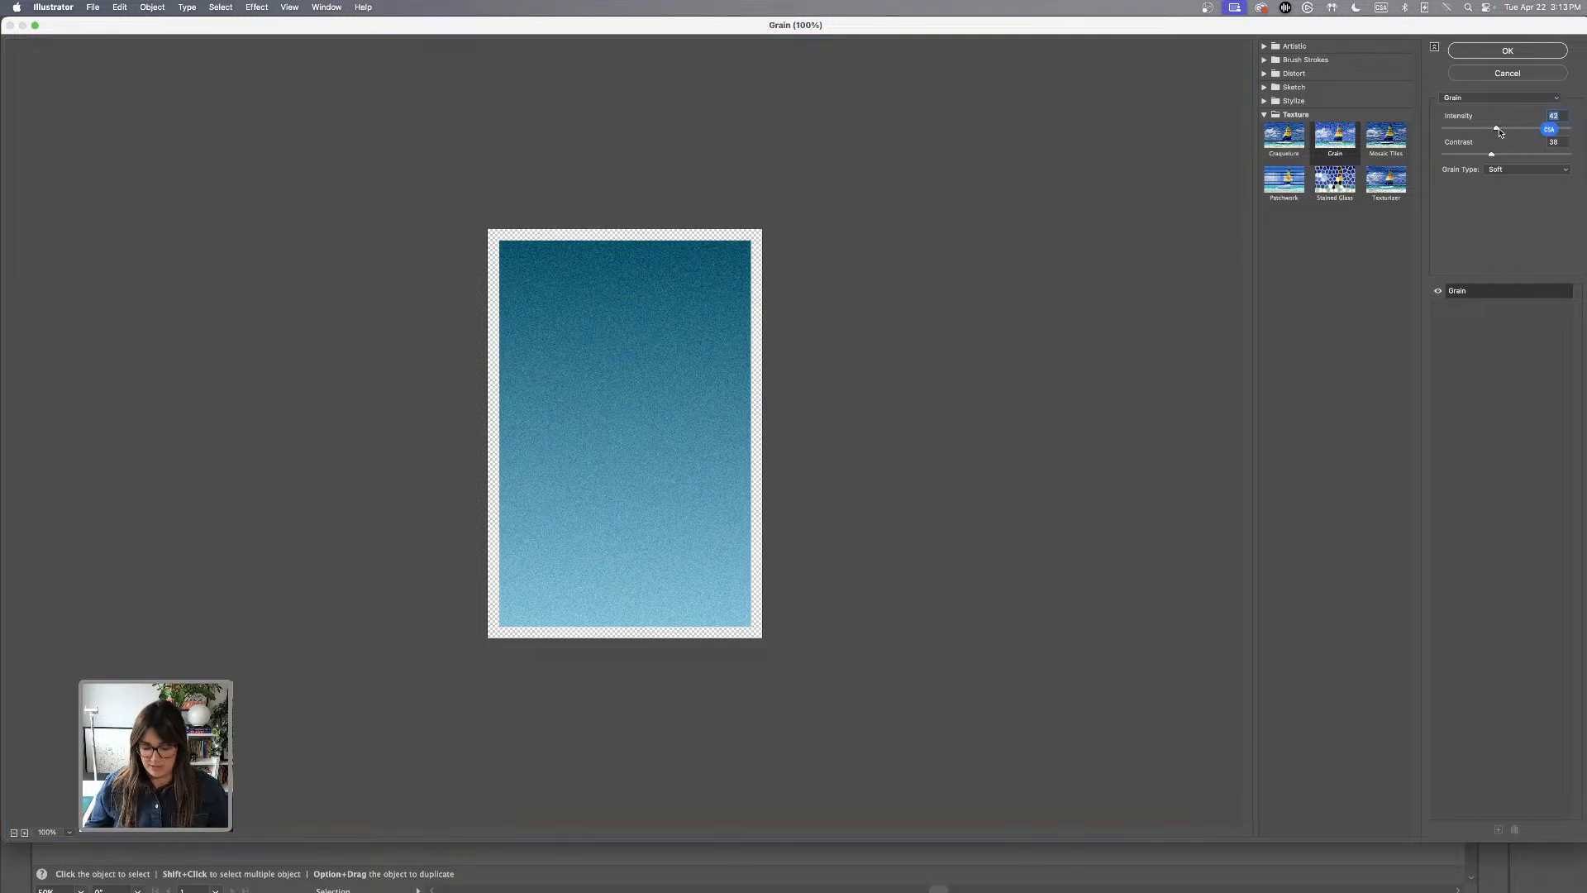
{"action": "key", "text": "super+equal"}
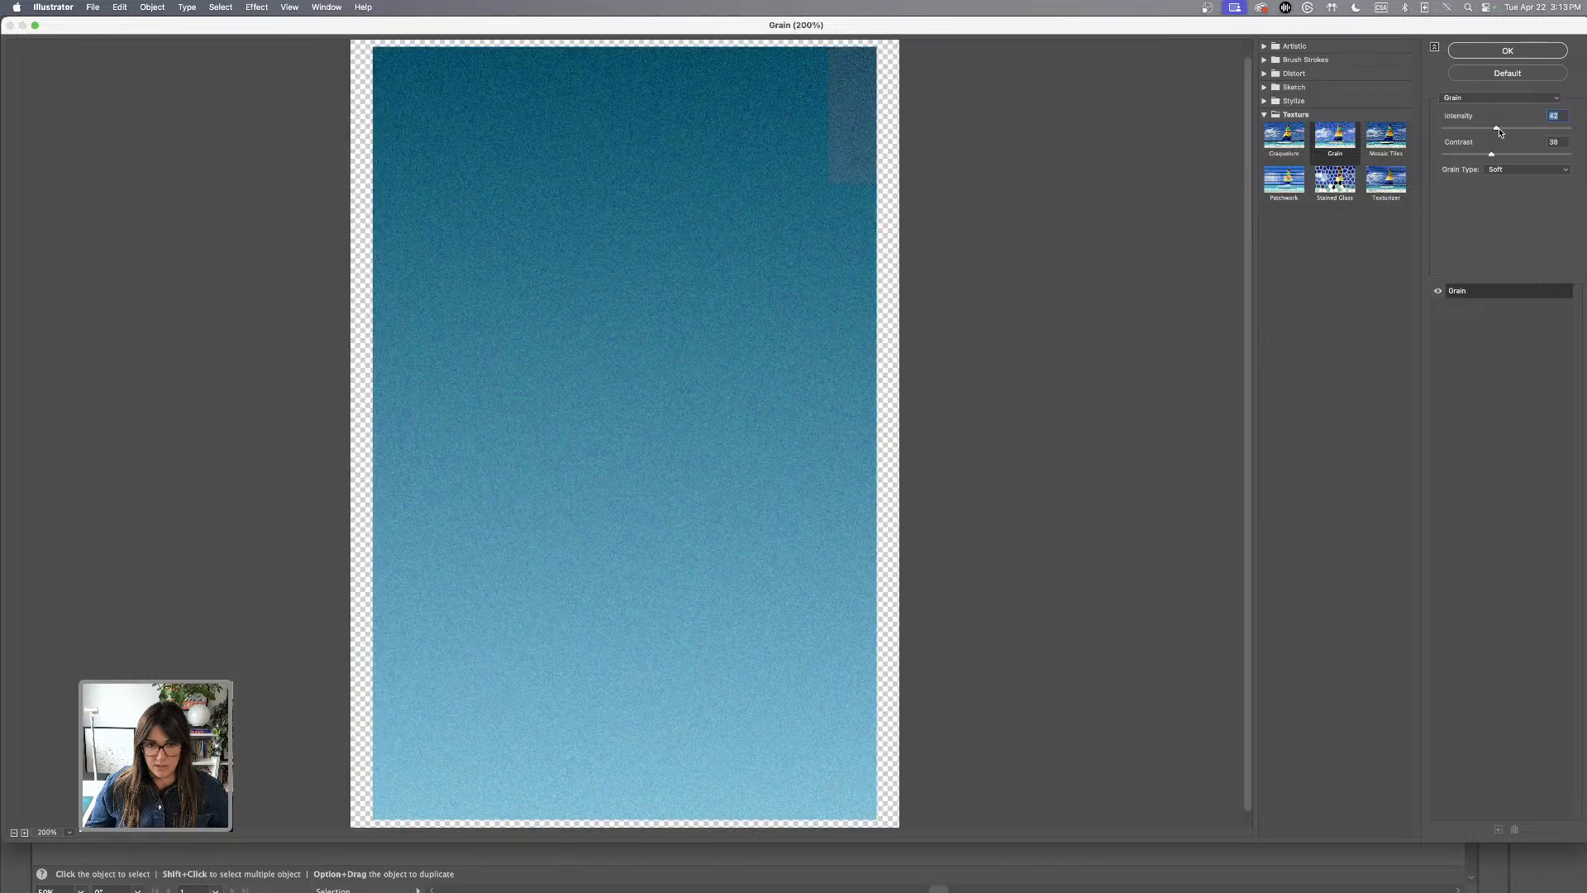
{"action": "left_click_drag", "start_coordinate": [1496, 133], "coordinate": [1511, 130]}
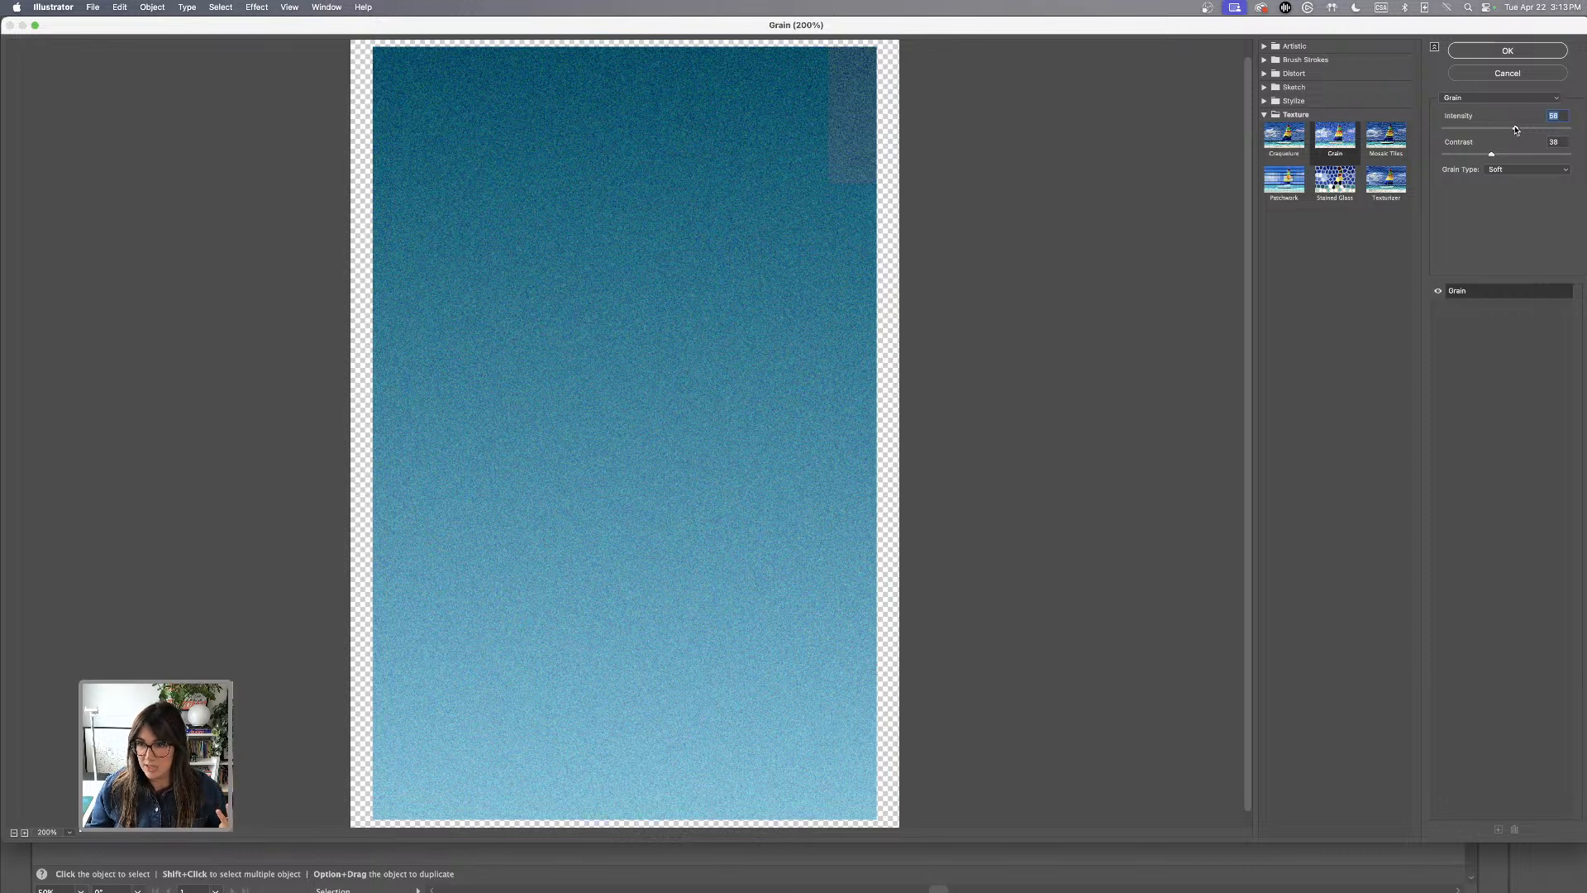
{"action": "left_click_drag", "start_coordinate": [1515, 130], "coordinate": [1503, 154]}
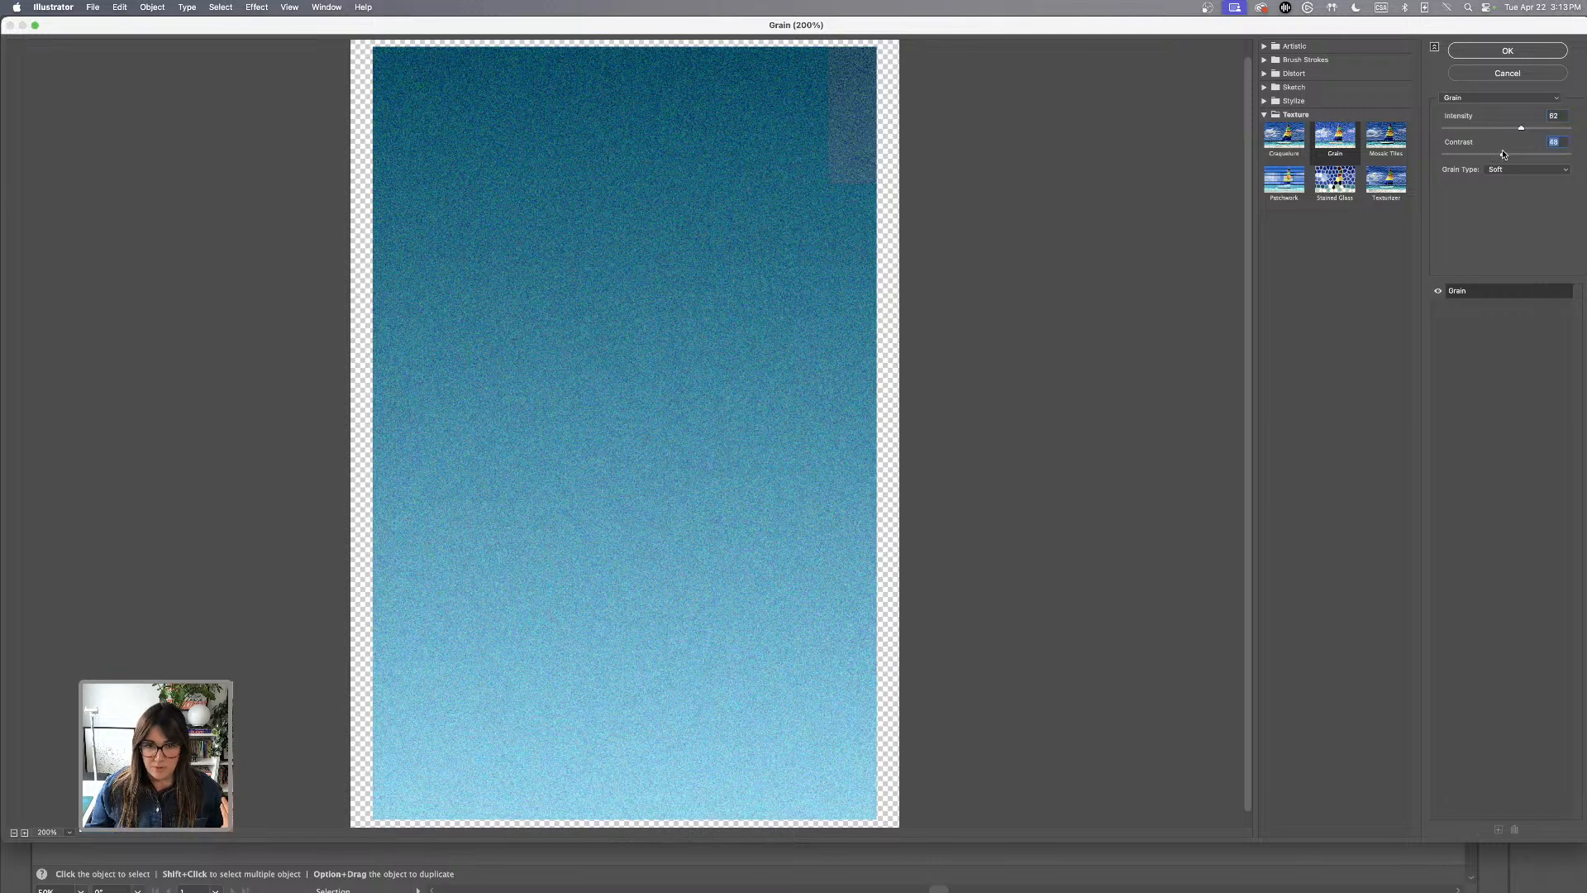
{"action": "left_click", "coordinate": [1522, 51]}
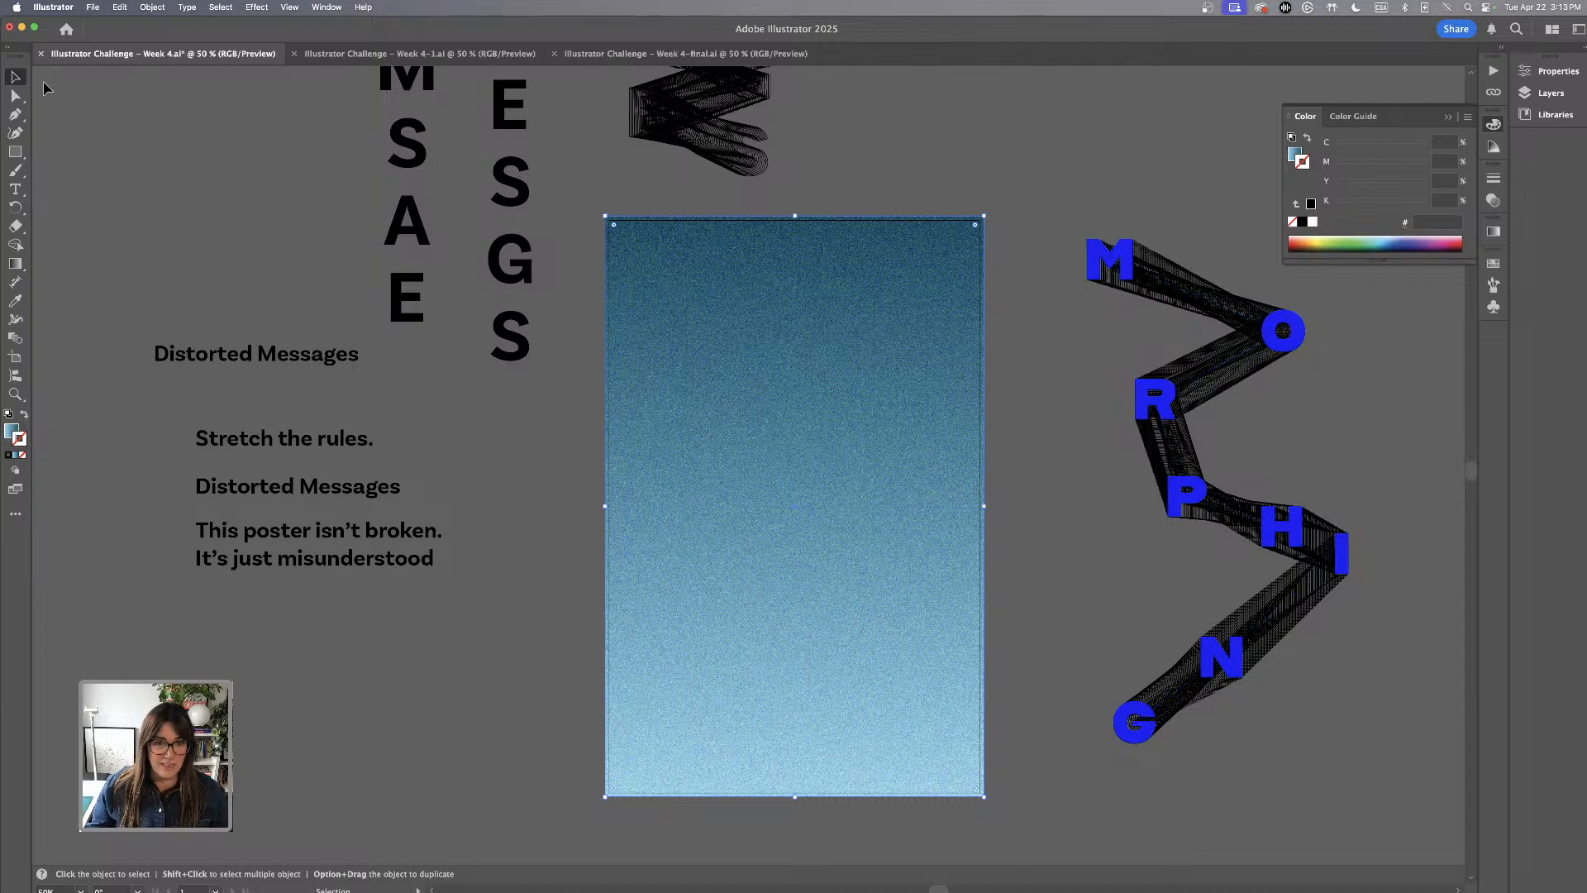
Select the loose MESSAGES letters and move them slightly up on the pasteboard beside the blend
{"action": "scroll", "coordinate": [914, 184], "scroll_direction": "down", "scroll_amount": 2}
{"action": "key", "text": "super+equal"}
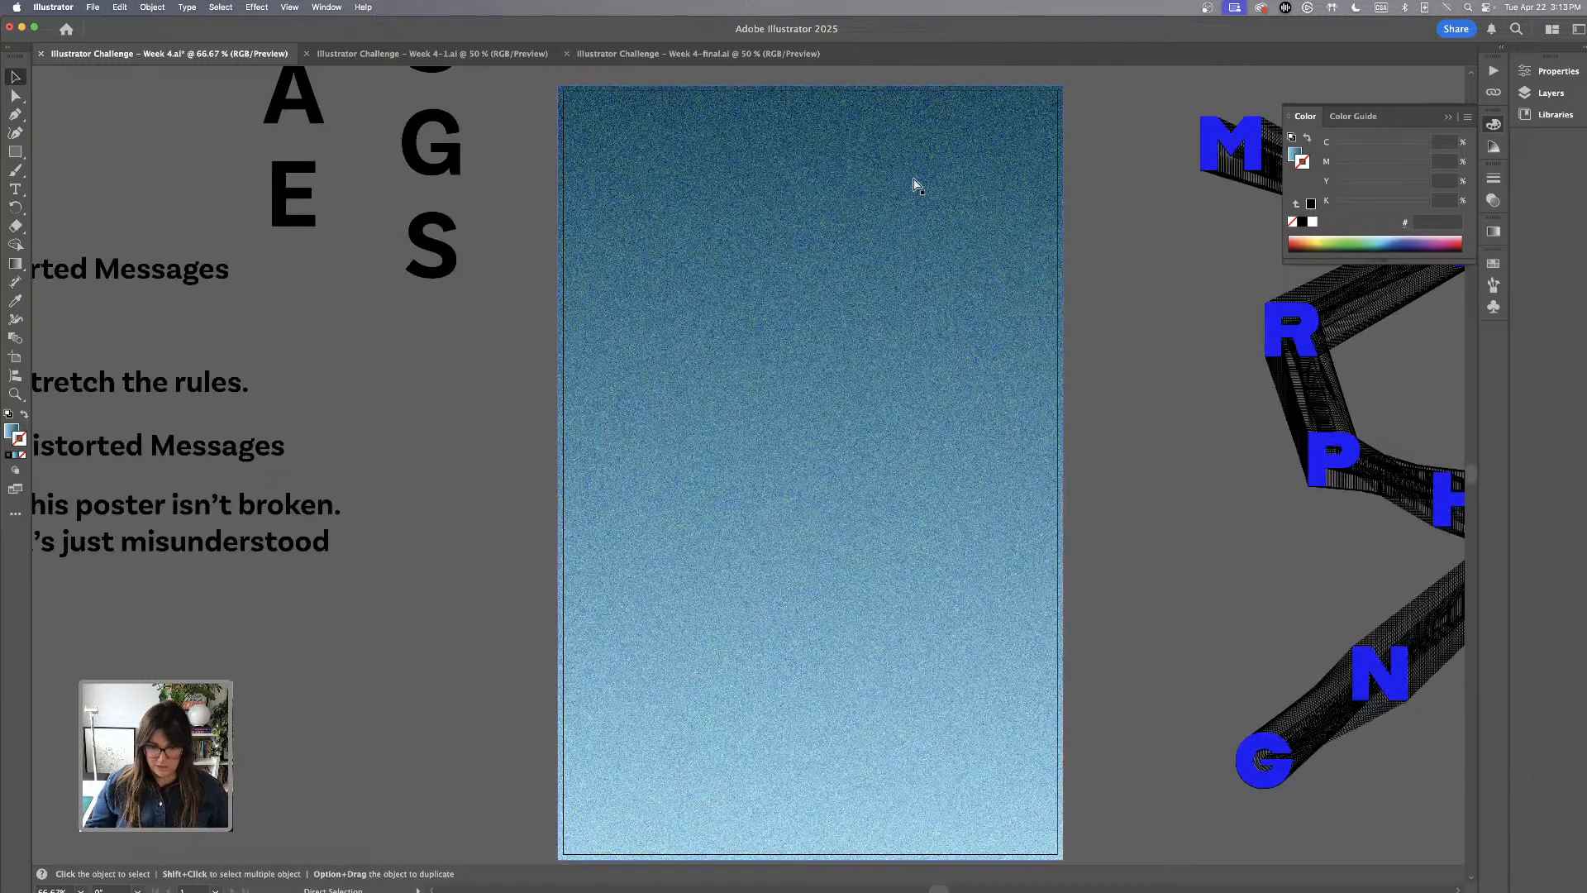
{"action": "key", "text": "super+equal"}
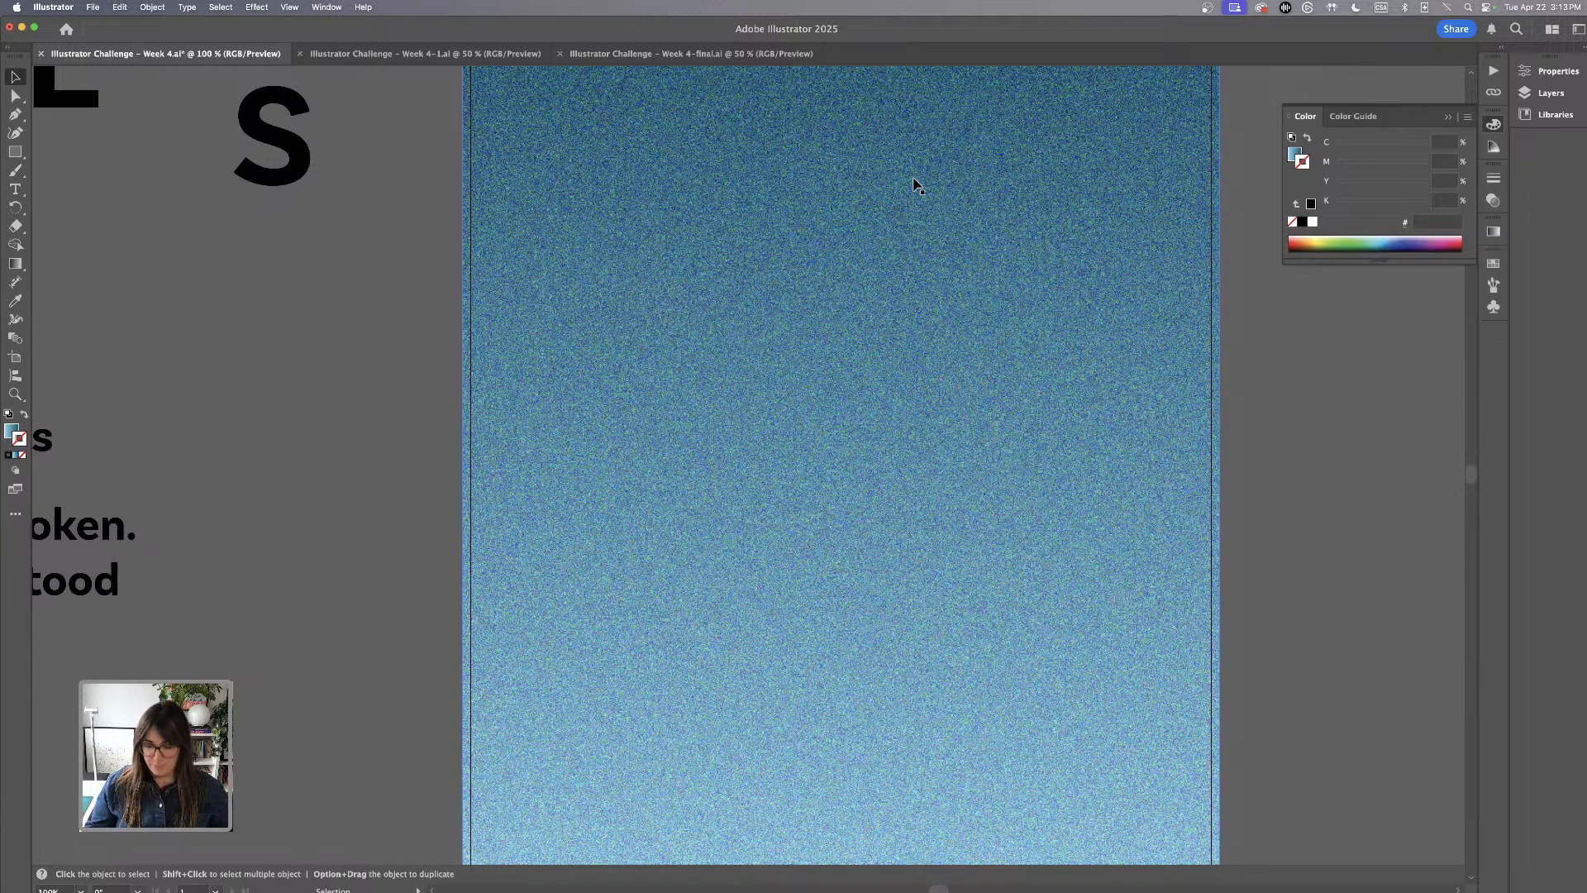
{"action": "key", "text": "super+minus"}
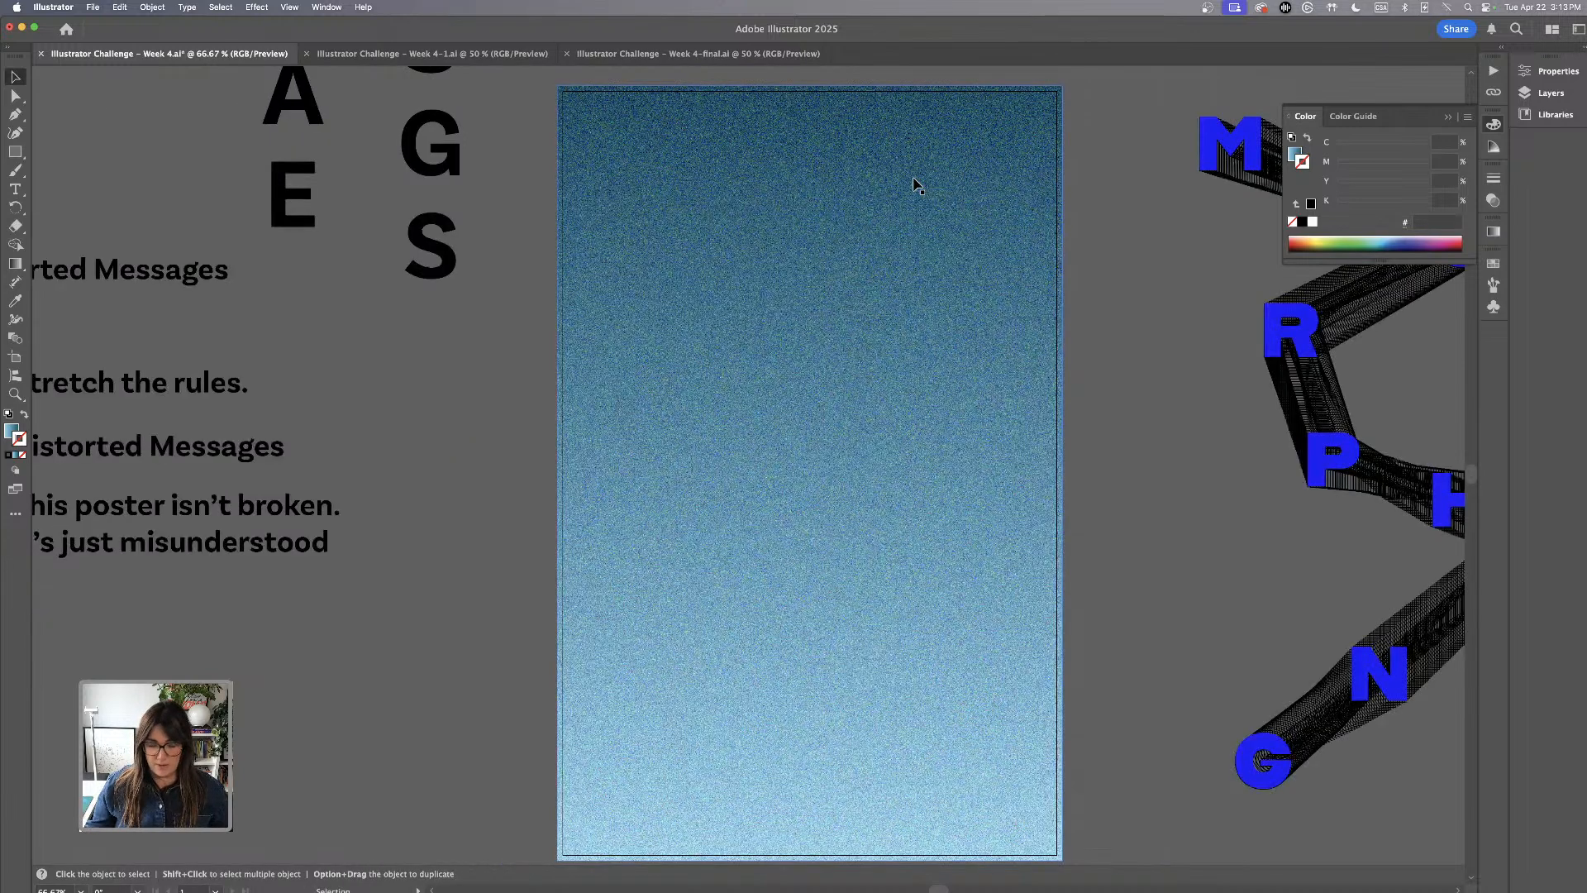
{"action": "key", "text": "super+minus"}
{"action": "left_click_drag", "start_coordinate": [929, 163], "coordinate": [971, 369]}
{"action": "left_click_drag", "start_coordinate": [403, 219], "coordinate": [570, 645]}
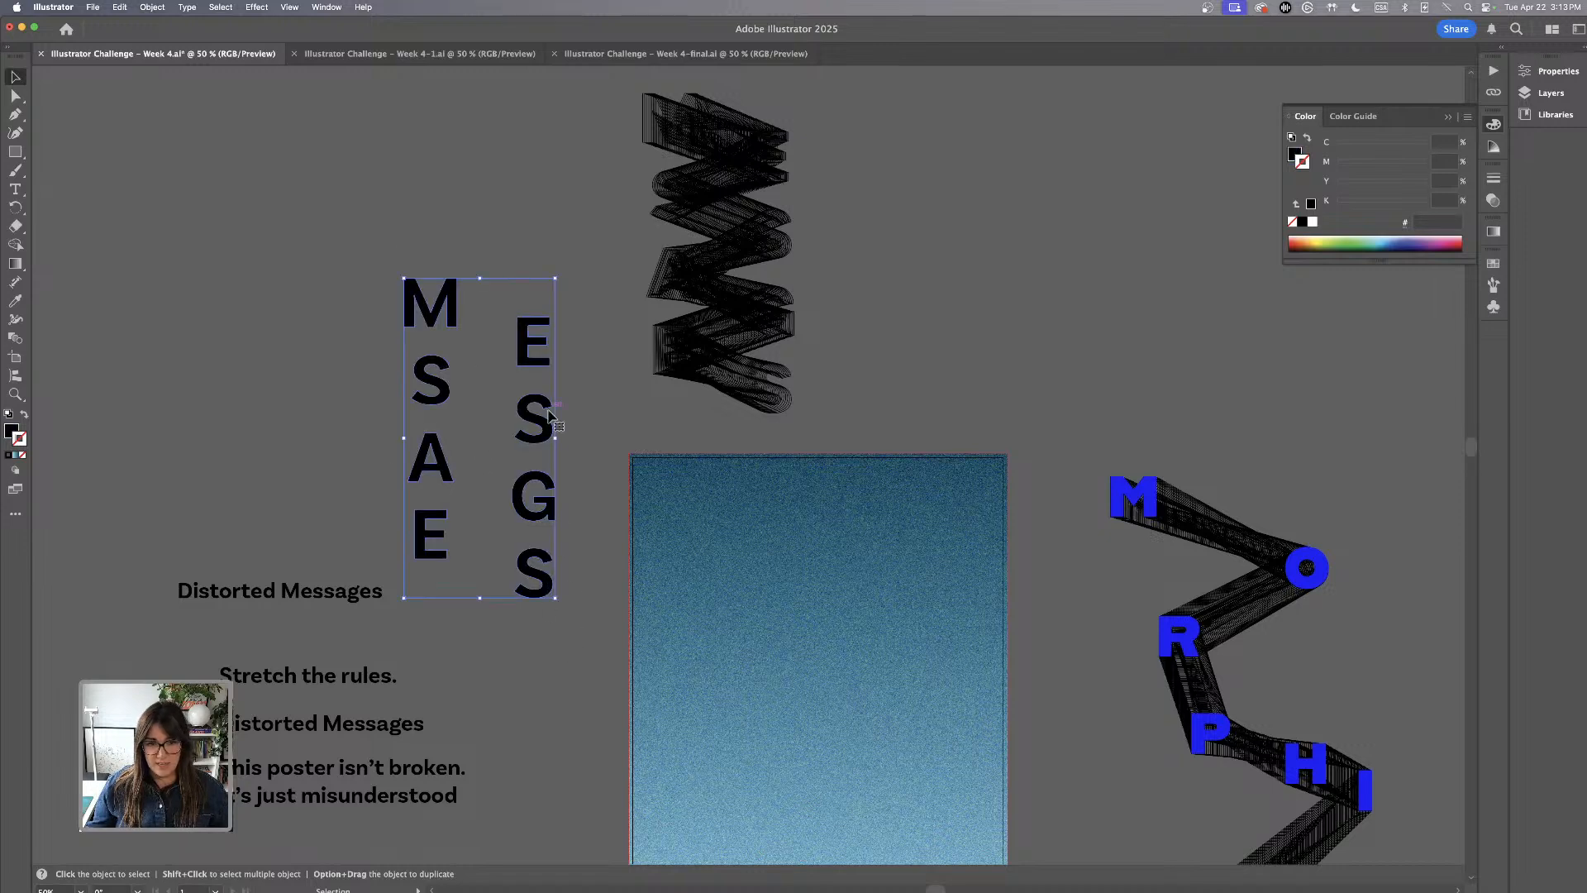
{"action": "left_click_drag", "start_coordinate": [543, 430], "coordinate": [560, 368]}
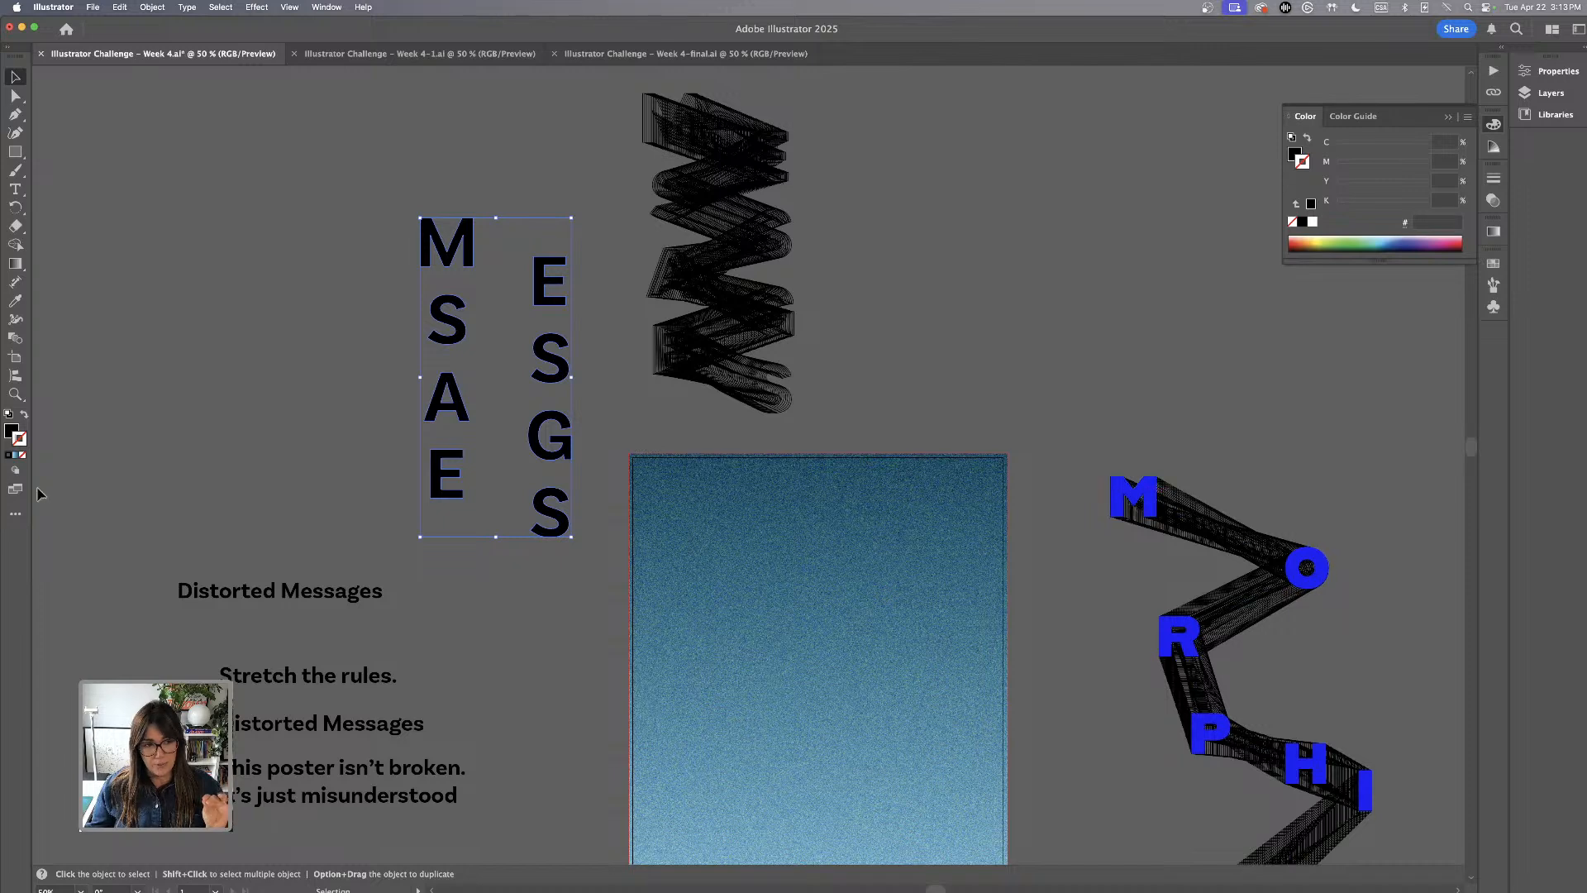
Fill the loose MESSAGES letters with white ffffff and shift the black MESSAGES blend slightly down towards the artboard
{"action": "left_click", "coordinate": [10, 430]}
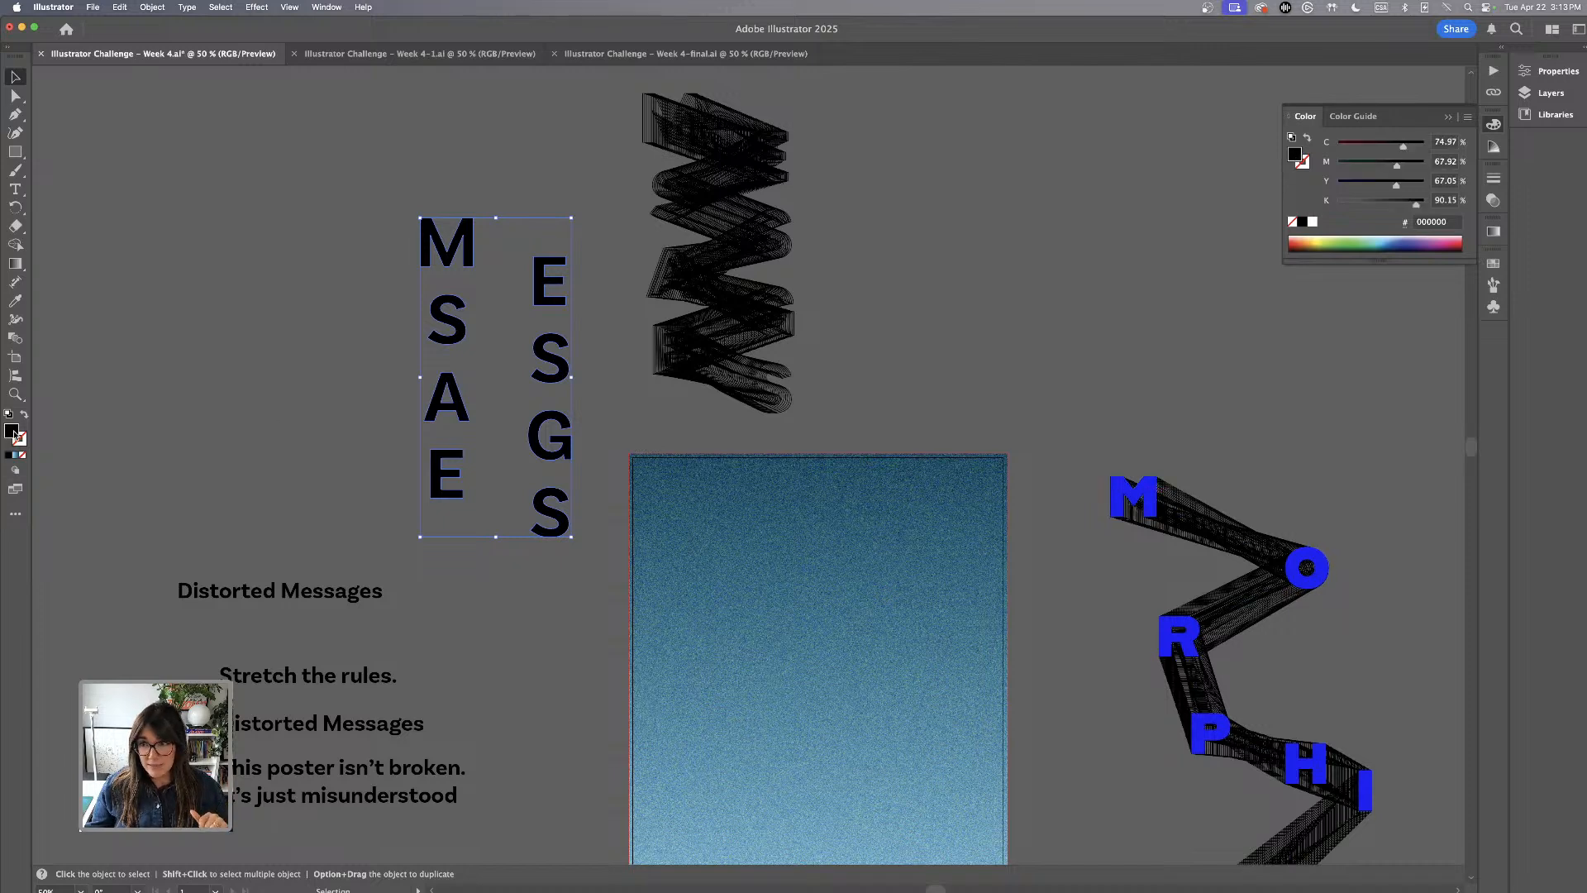
{"action": "double_click", "coordinate": [13, 431]}
{"action": "type", "text": "ffffff"}
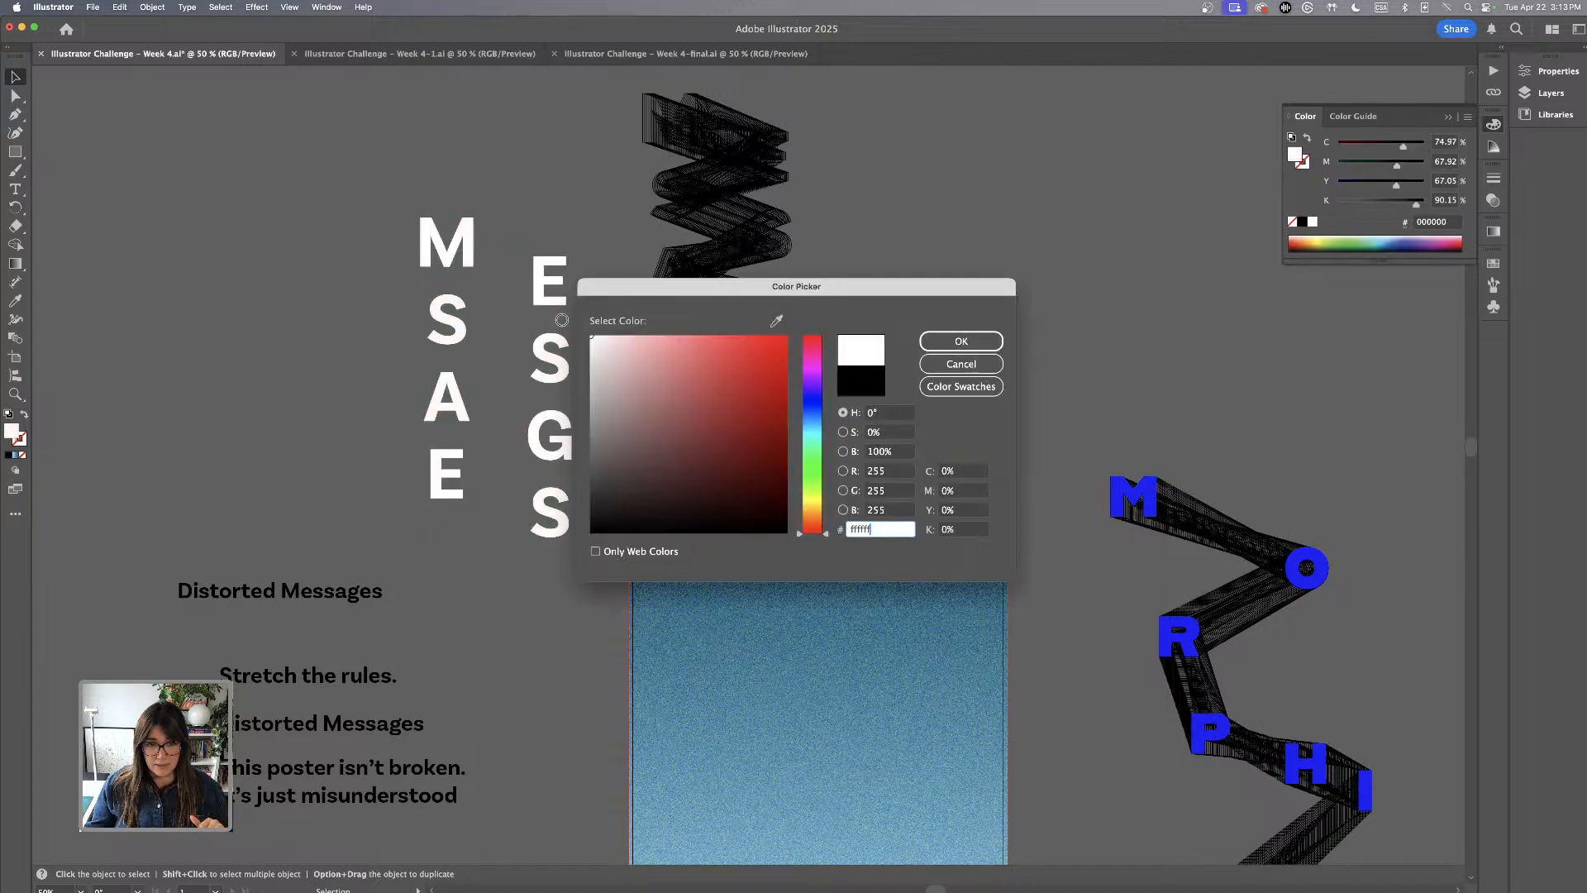
{"action": "left_click", "coordinate": [961, 341]}
{"action": "left_click", "coordinate": [407, 153]}
{"action": "left_click_drag", "start_coordinate": [776, 240], "coordinate": [785, 279]}
{"action": "left_click", "coordinate": [439, 153]}
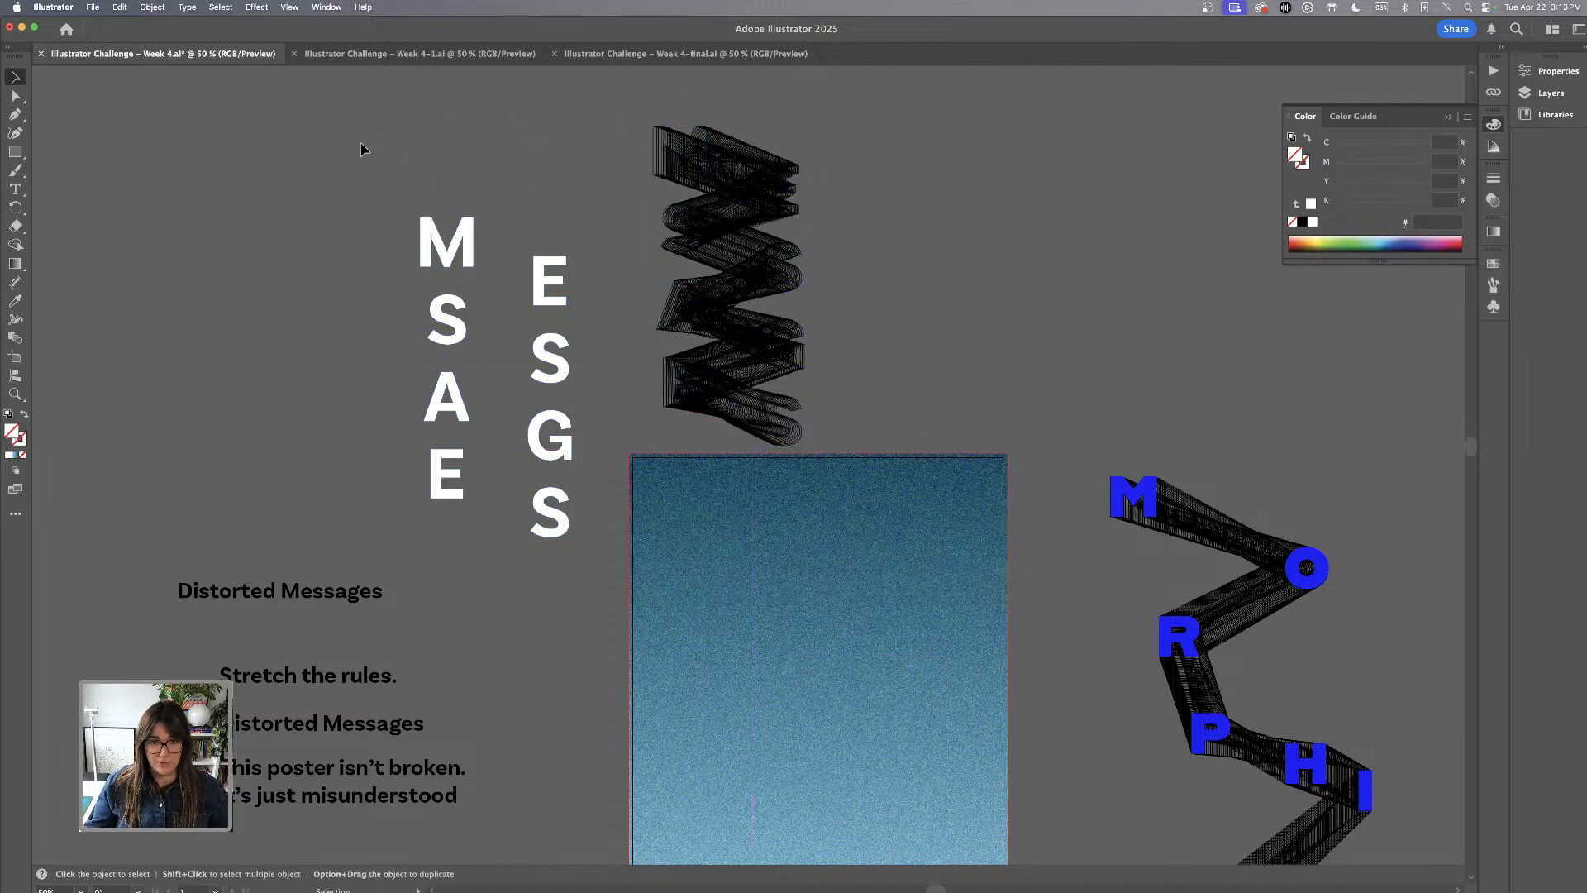
Send the grainy background rectangle to the back of the stacking order and lock it
{"action": "left_click", "coordinate": [793, 524]}
{"action": "left_click", "coordinate": [152, 7]}
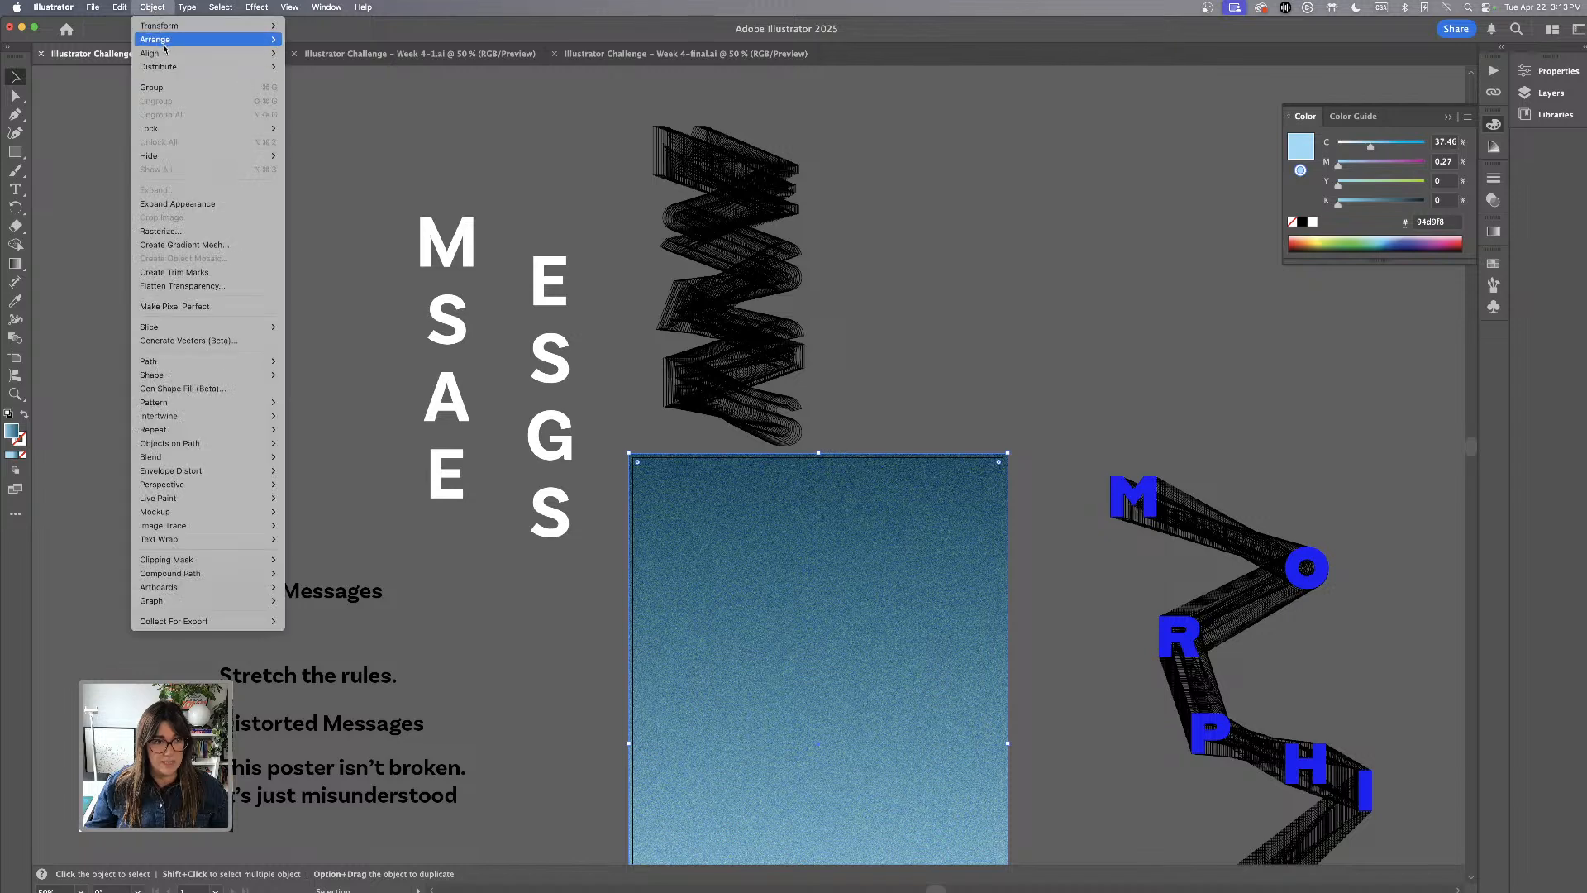
{"action": "mouse_move", "coordinate": [166, 39]}
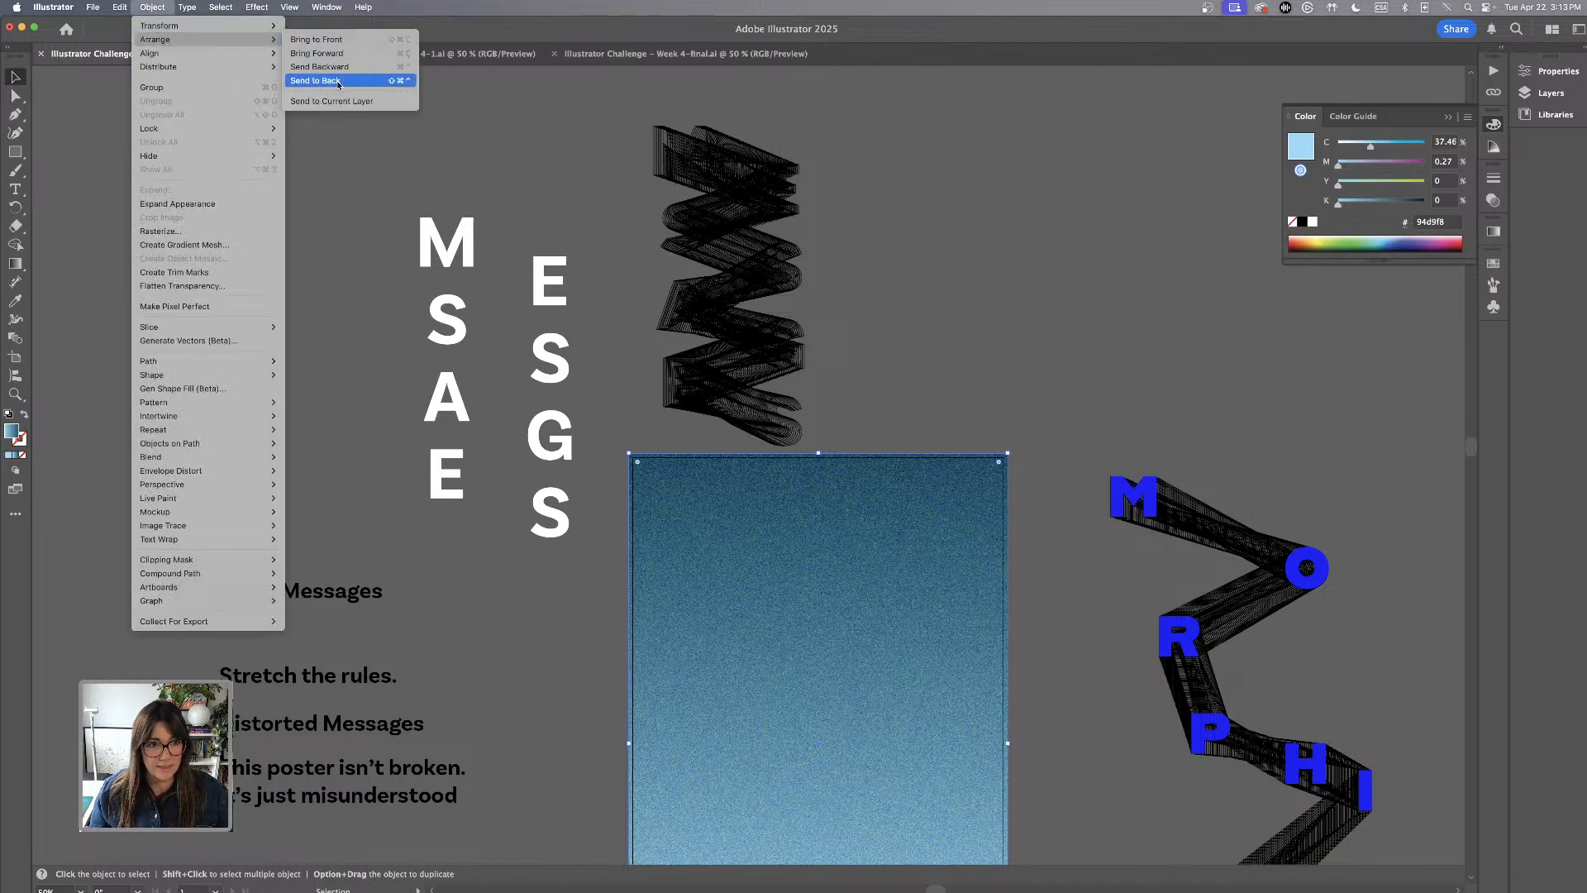
{"action": "left_click", "coordinate": [338, 80]}
{"action": "left_click", "coordinate": [1009, 389]}
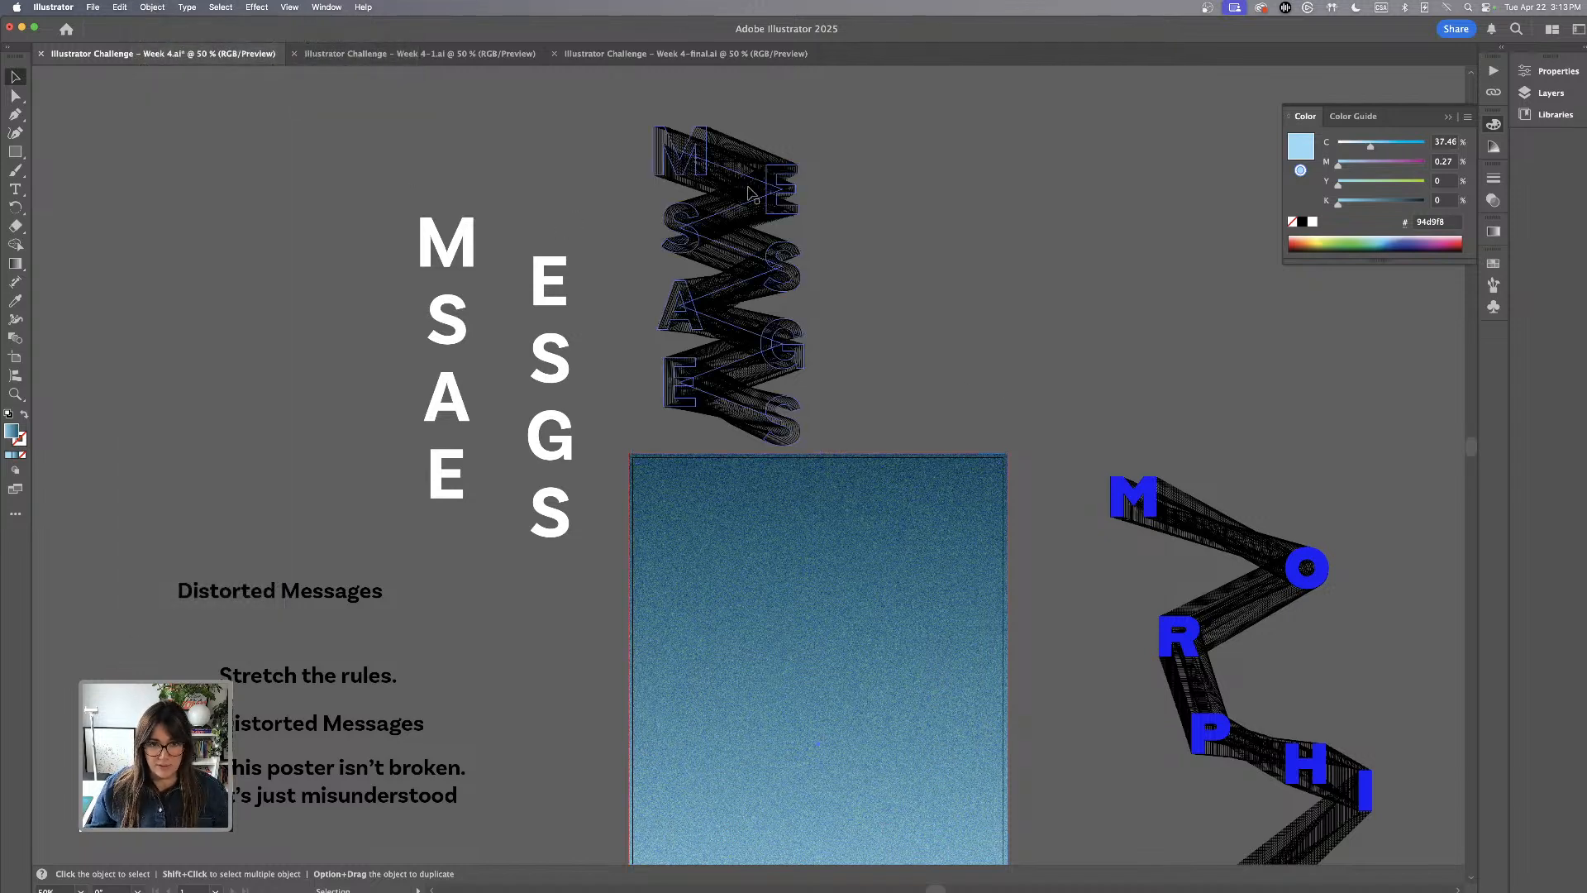
{"action": "scroll", "coordinate": [748, 193], "scroll_direction": "down", "scroll_amount": 2}
{"action": "scroll", "coordinate": [852, 537], "scroll_direction": "down", "scroll_amount": 4}
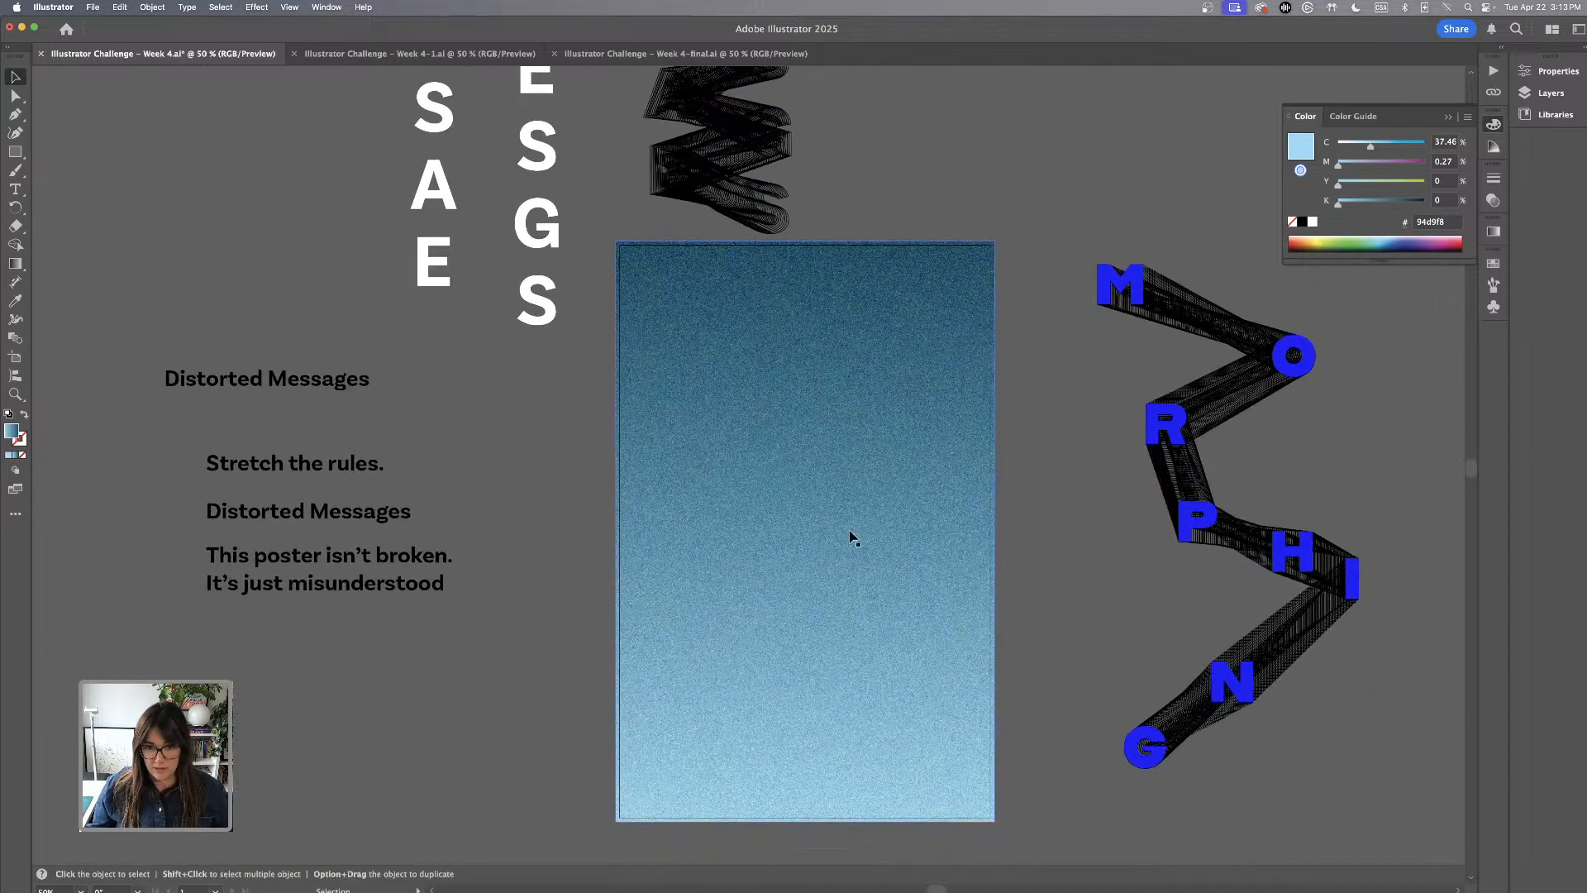
{"action": "left_click", "coordinate": [837, 517]}
{"action": "key", "text": "super+2"}
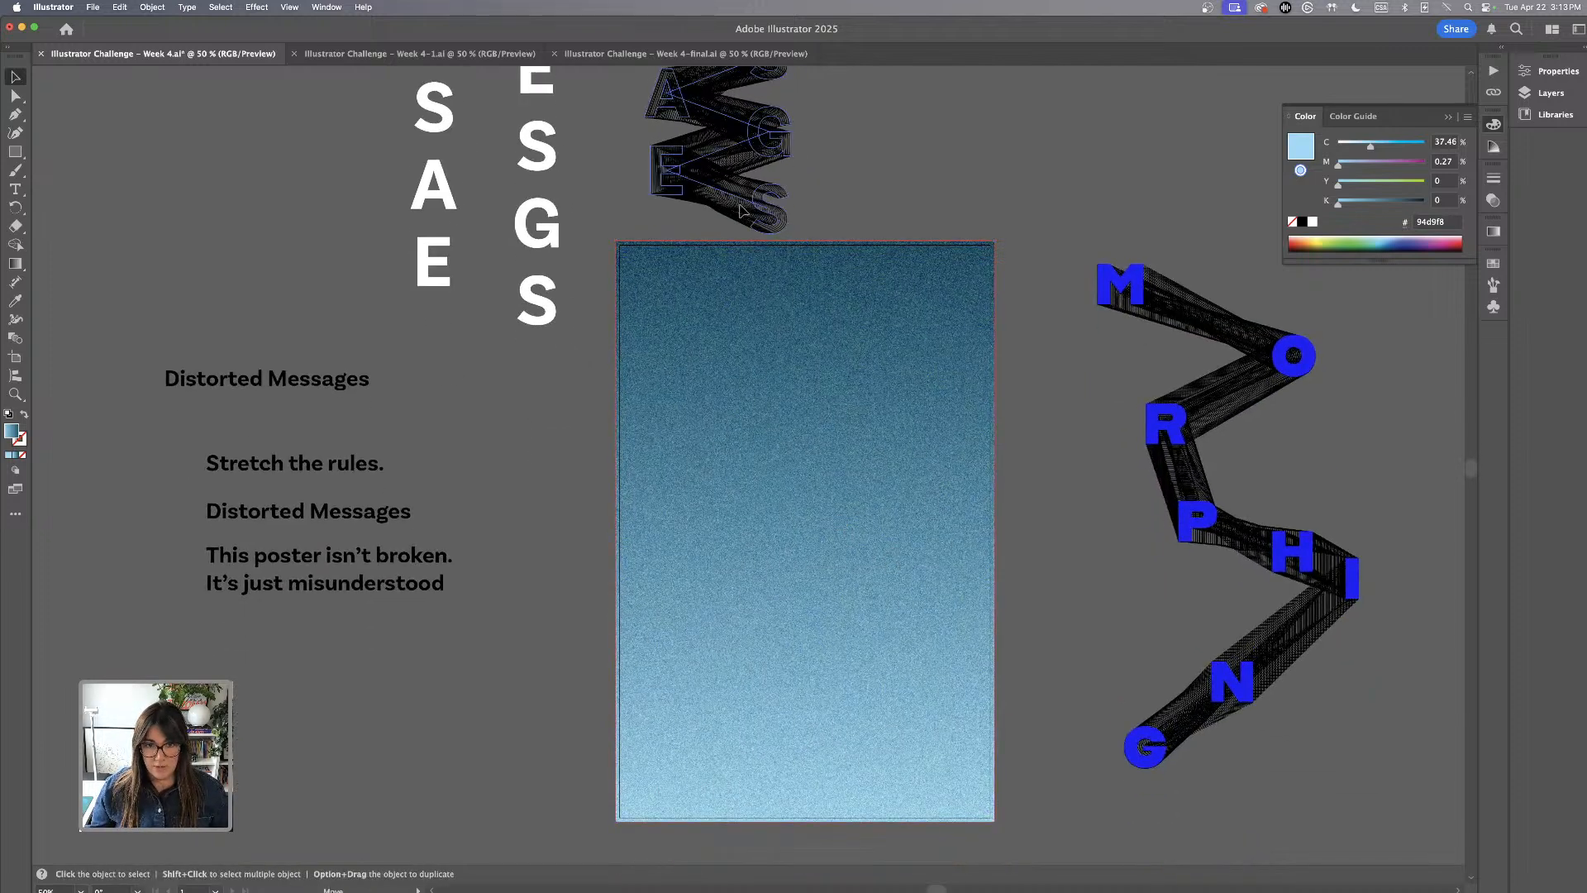
Move the black MESSAGES blend to the middle of the poster and overlay the loose white letters on it
{"action": "left_click_drag", "start_coordinate": [742, 210], "coordinate": [849, 658]}
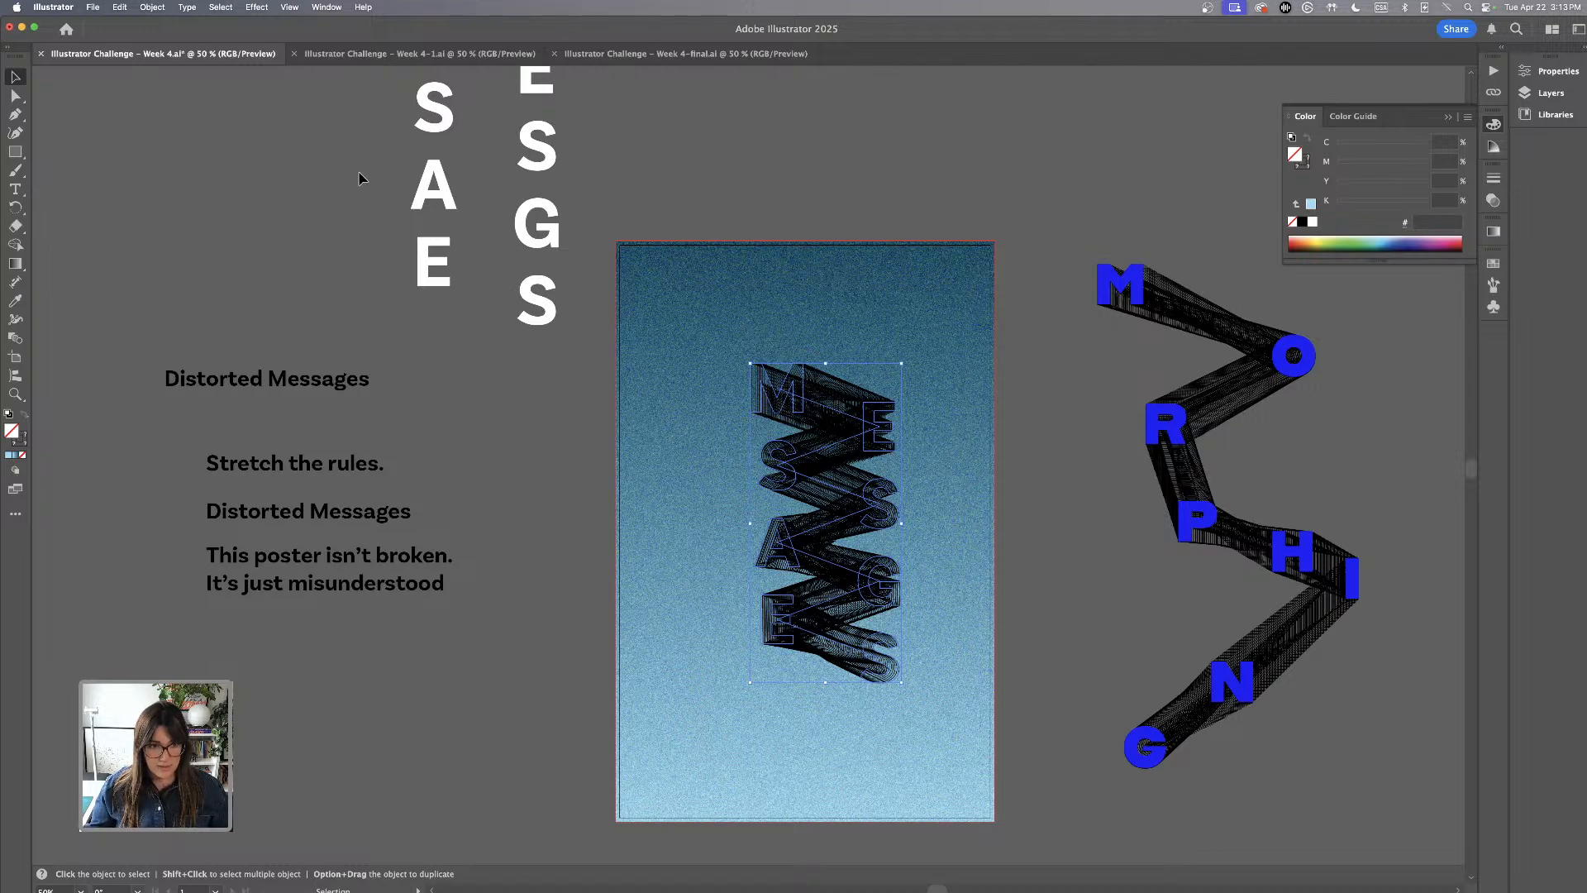
{"action": "scroll", "coordinate": [376, 176], "scroll_direction": "up", "scroll_amount": 4}
{"action": "left_click_drag", "start_coordinate": [542, 356], "coordinate": [913, 677]}
{"action": "scroll", "coordinate": [959, 722], "scroll_direction": "down", "scroll_amount": 3}
{"action": "key", "text": "super+equal"}
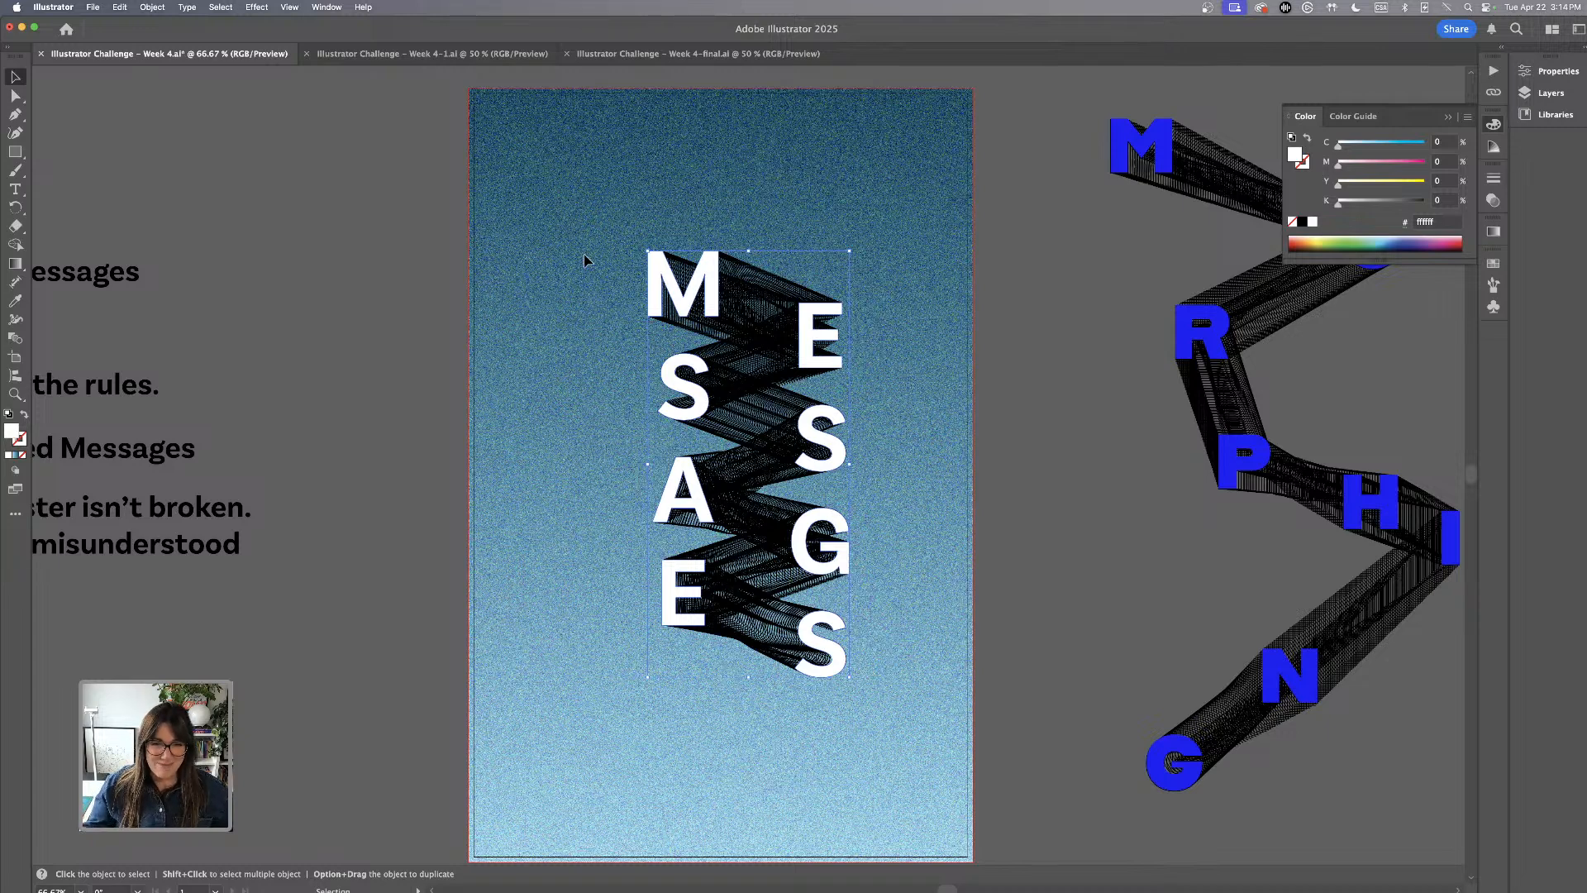
Select the white letters together with their blend and scale them up proportionally to fill more of the poster
{"action": "left_click", "coordinate": [577, 208]}
{"action": "left_click_drag", "start_coordinate": [577, 208], "coordinate": [868, 738]}
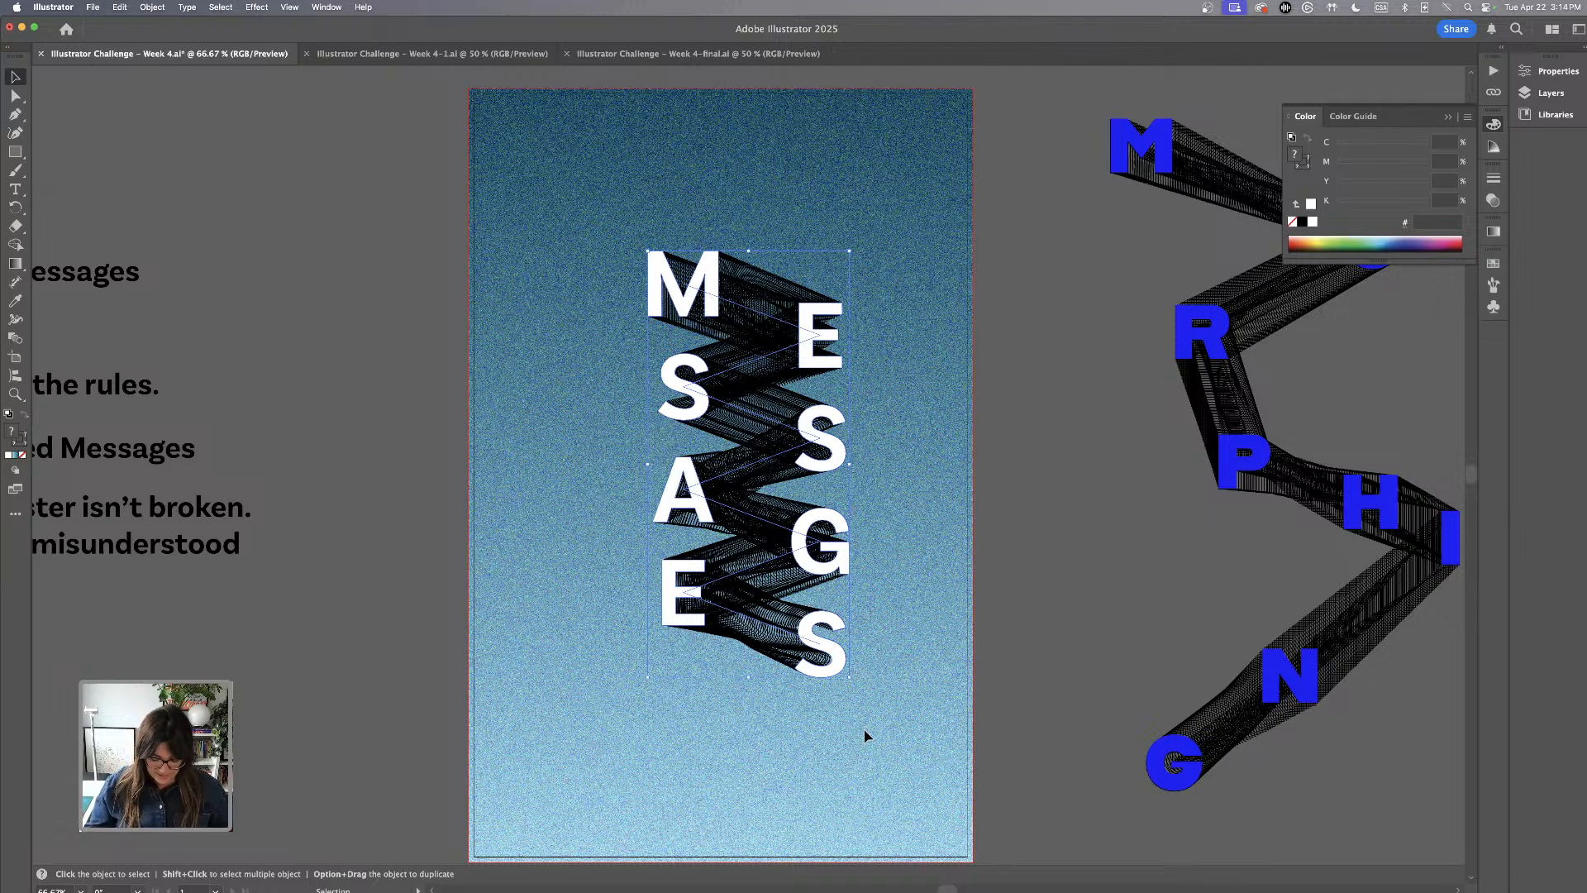
{"action": "key", "text": "super+minus"}
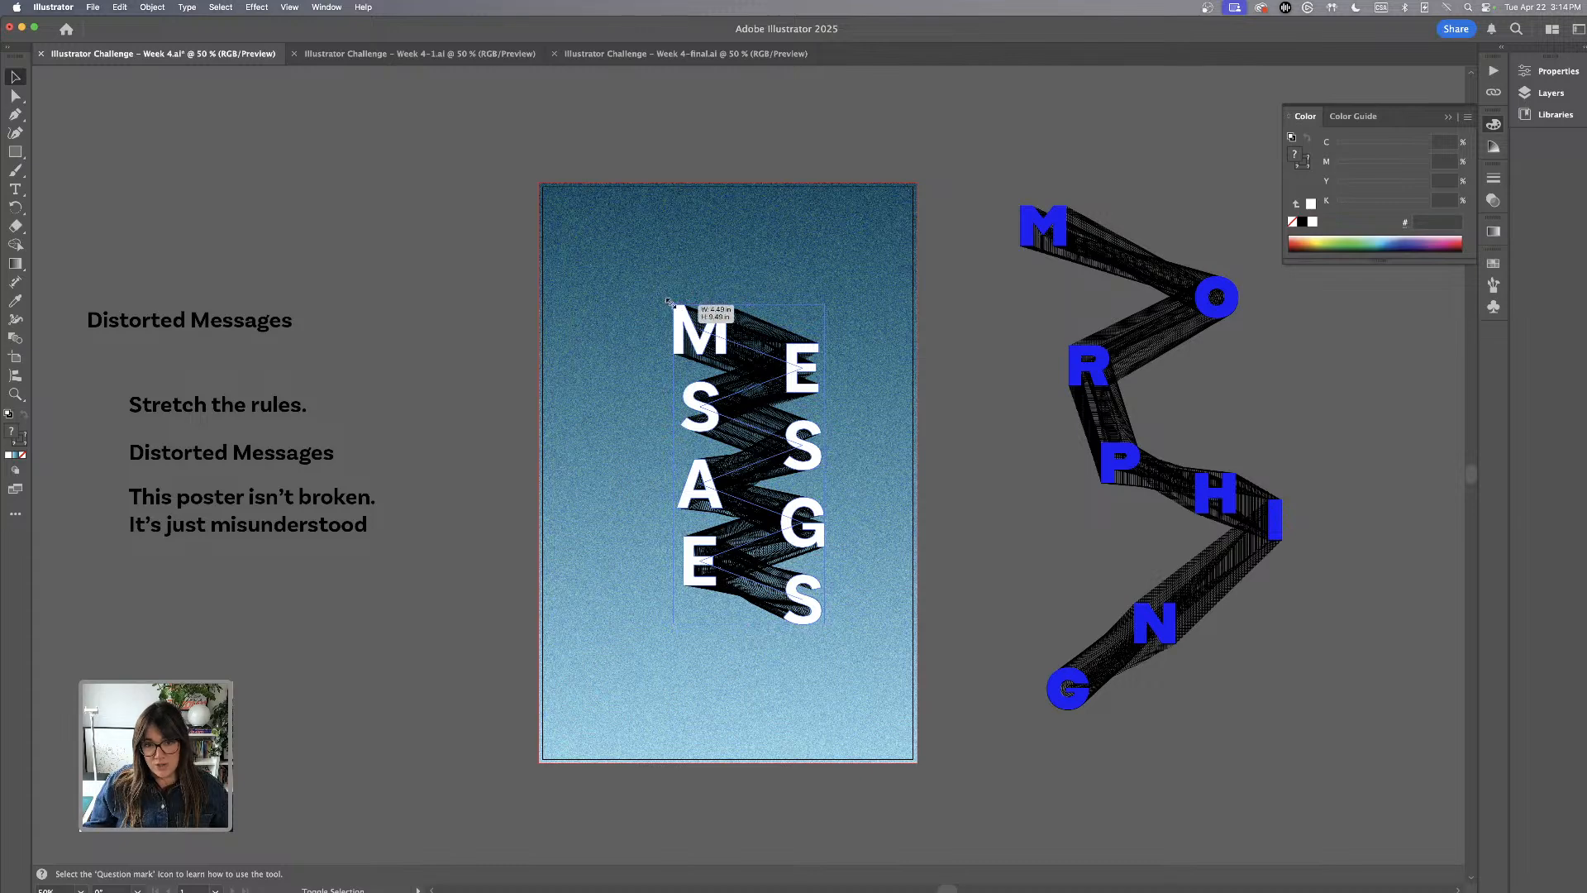
{"action": "left_click_drag", "start_coordinate": [668, 301], "coordinate": [592, 241]}
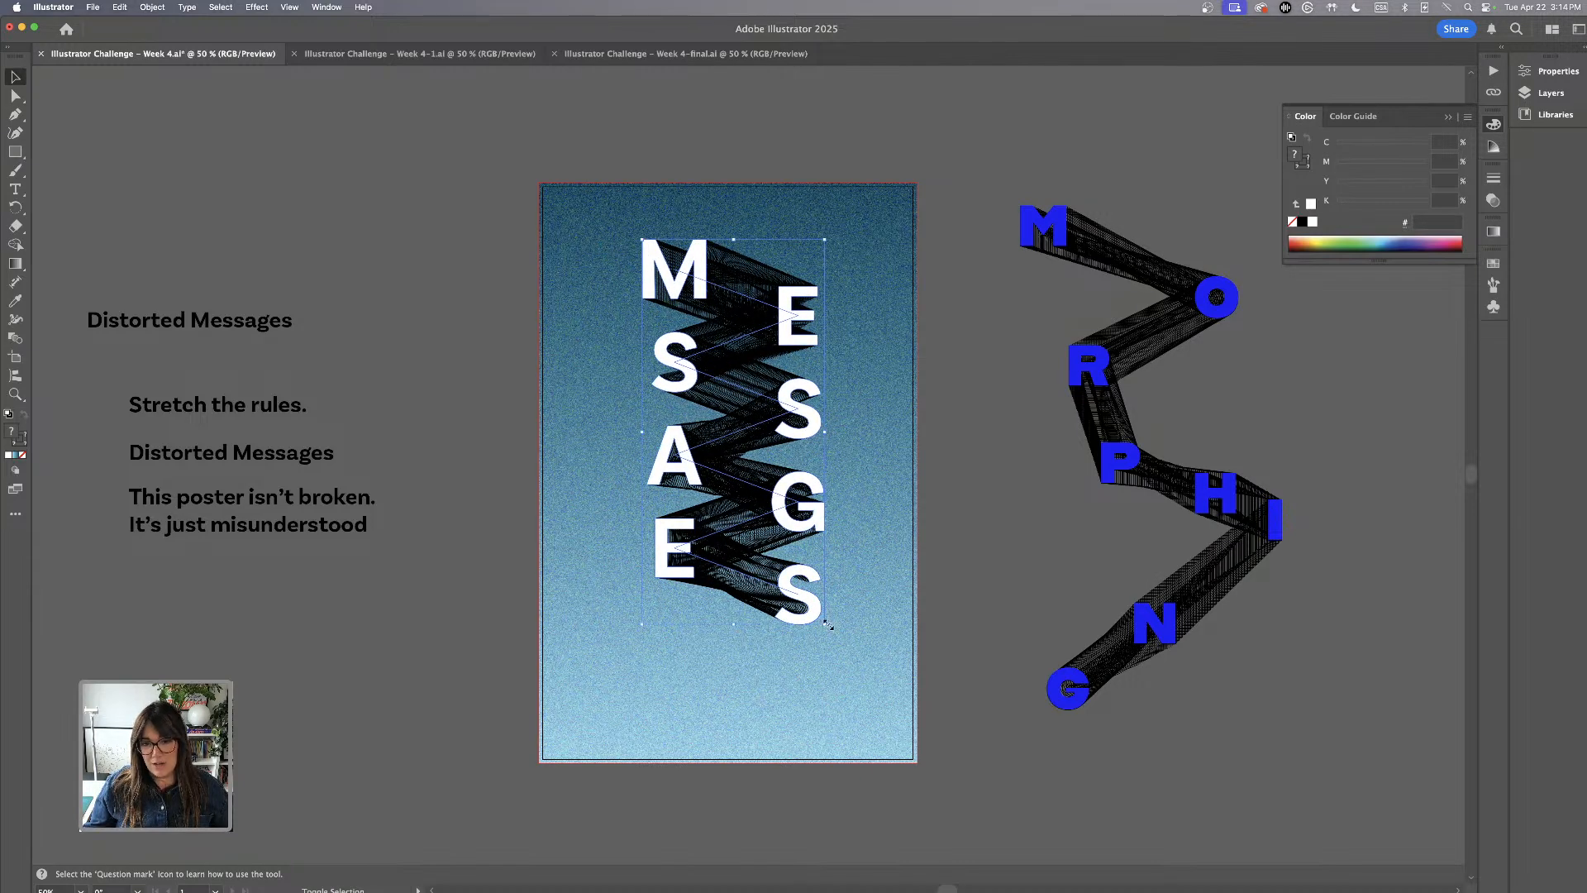
{"action": "left_click_drag", "start_coordinate": [834, 637], "coordinate": [853, 690]}
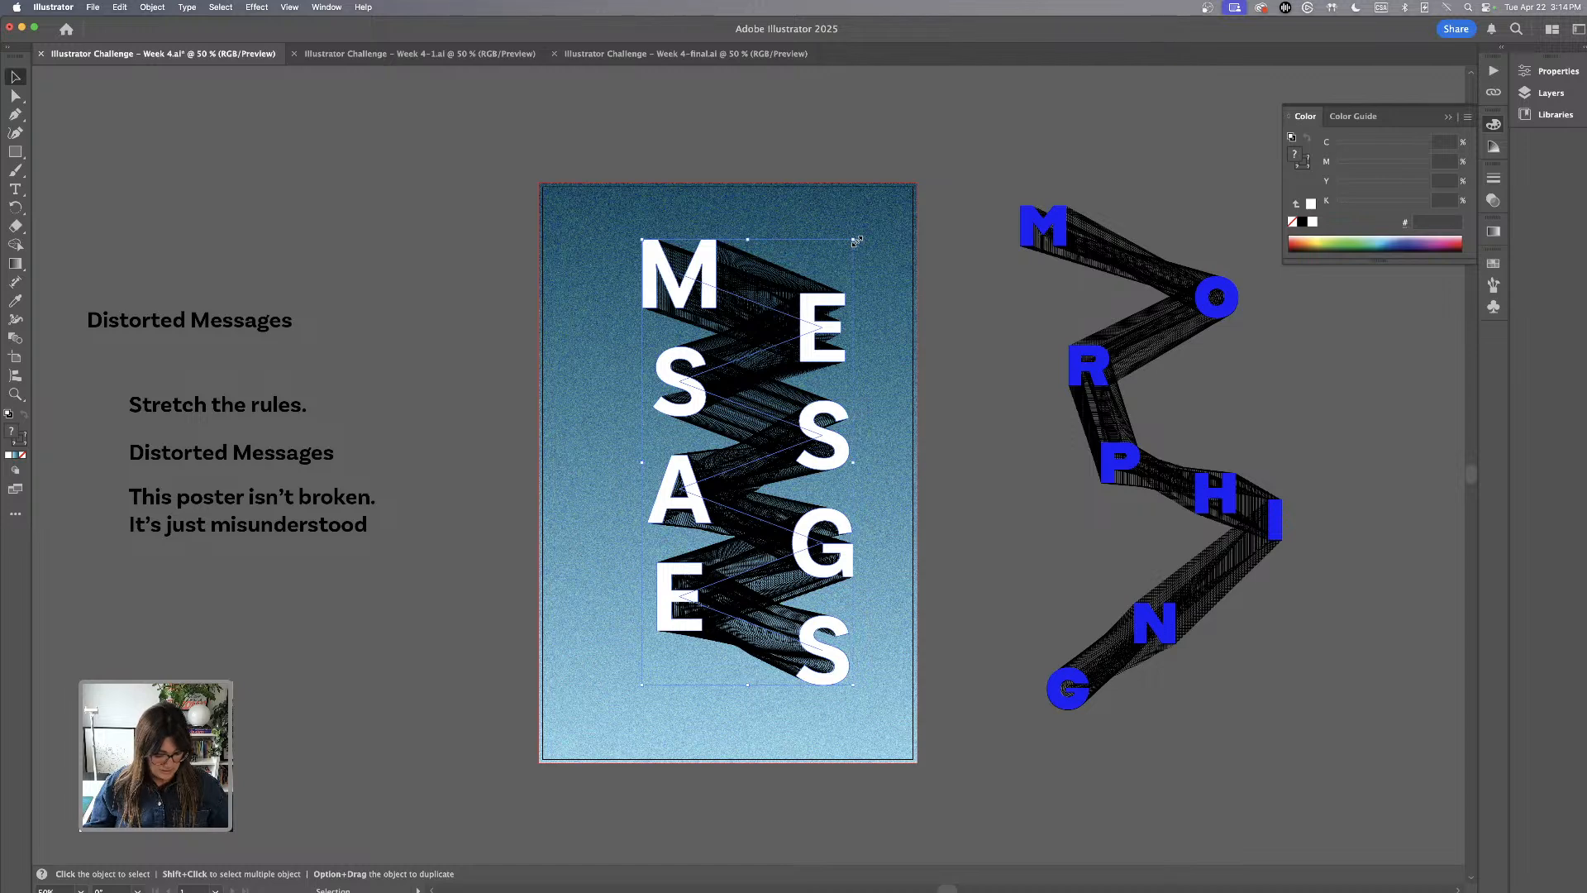
Scale the white MESSAGES letters and their black blend down proportionally and move them to the upper part of the poster
{"action": "left_click_drag", "start_coordinate": [855, 240], "coordinate": [860, 291]}
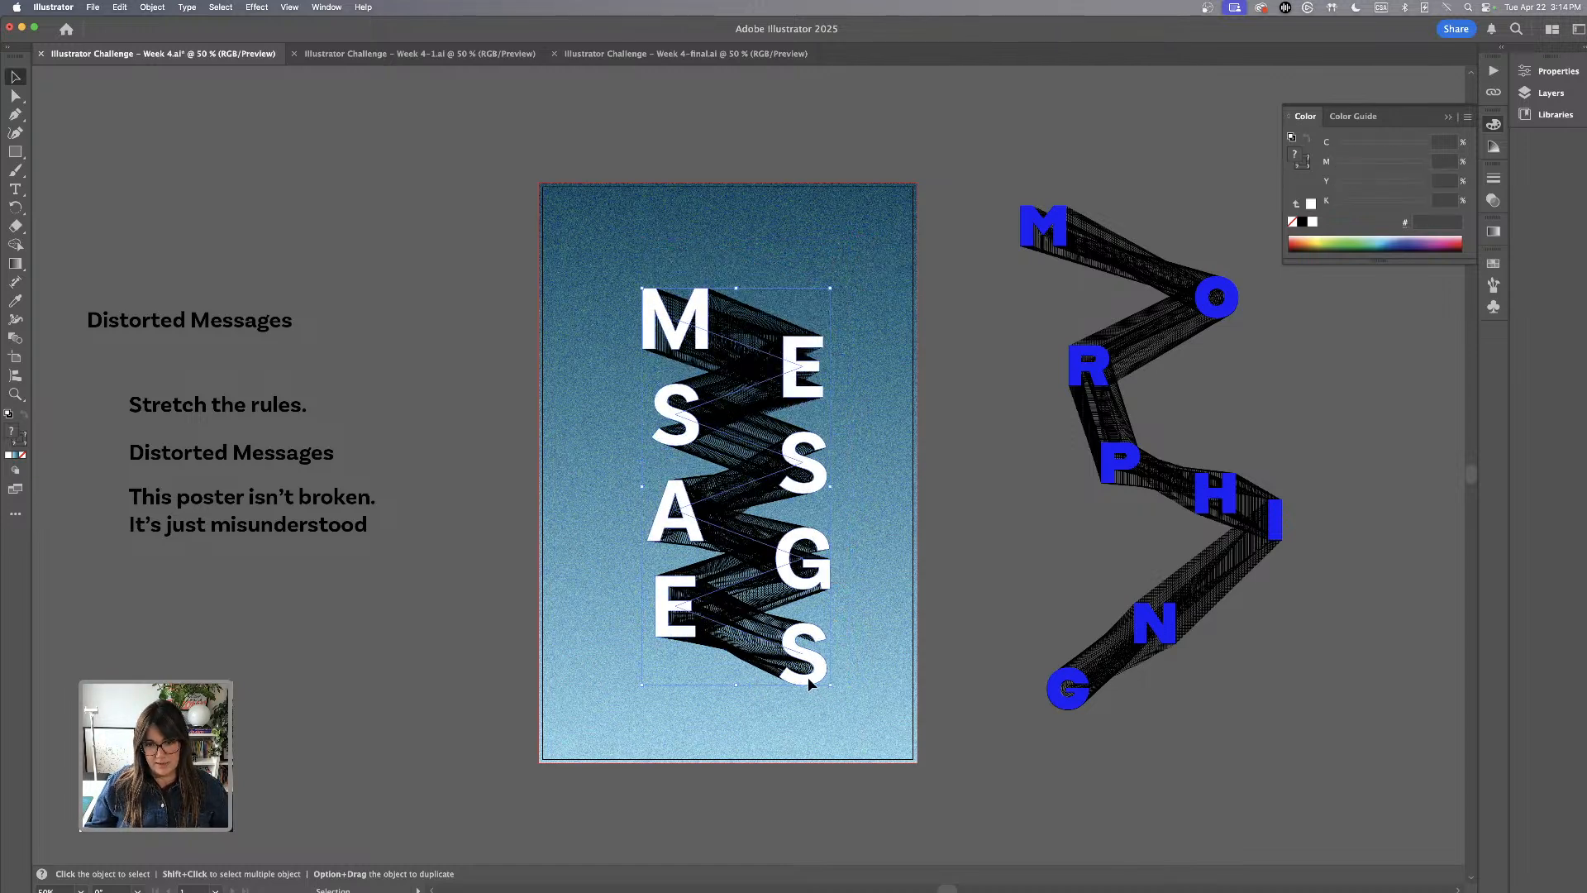
{"action": "left_click_drag", "start_coordinate": [808, 682], "coordinate": [786, 573]}
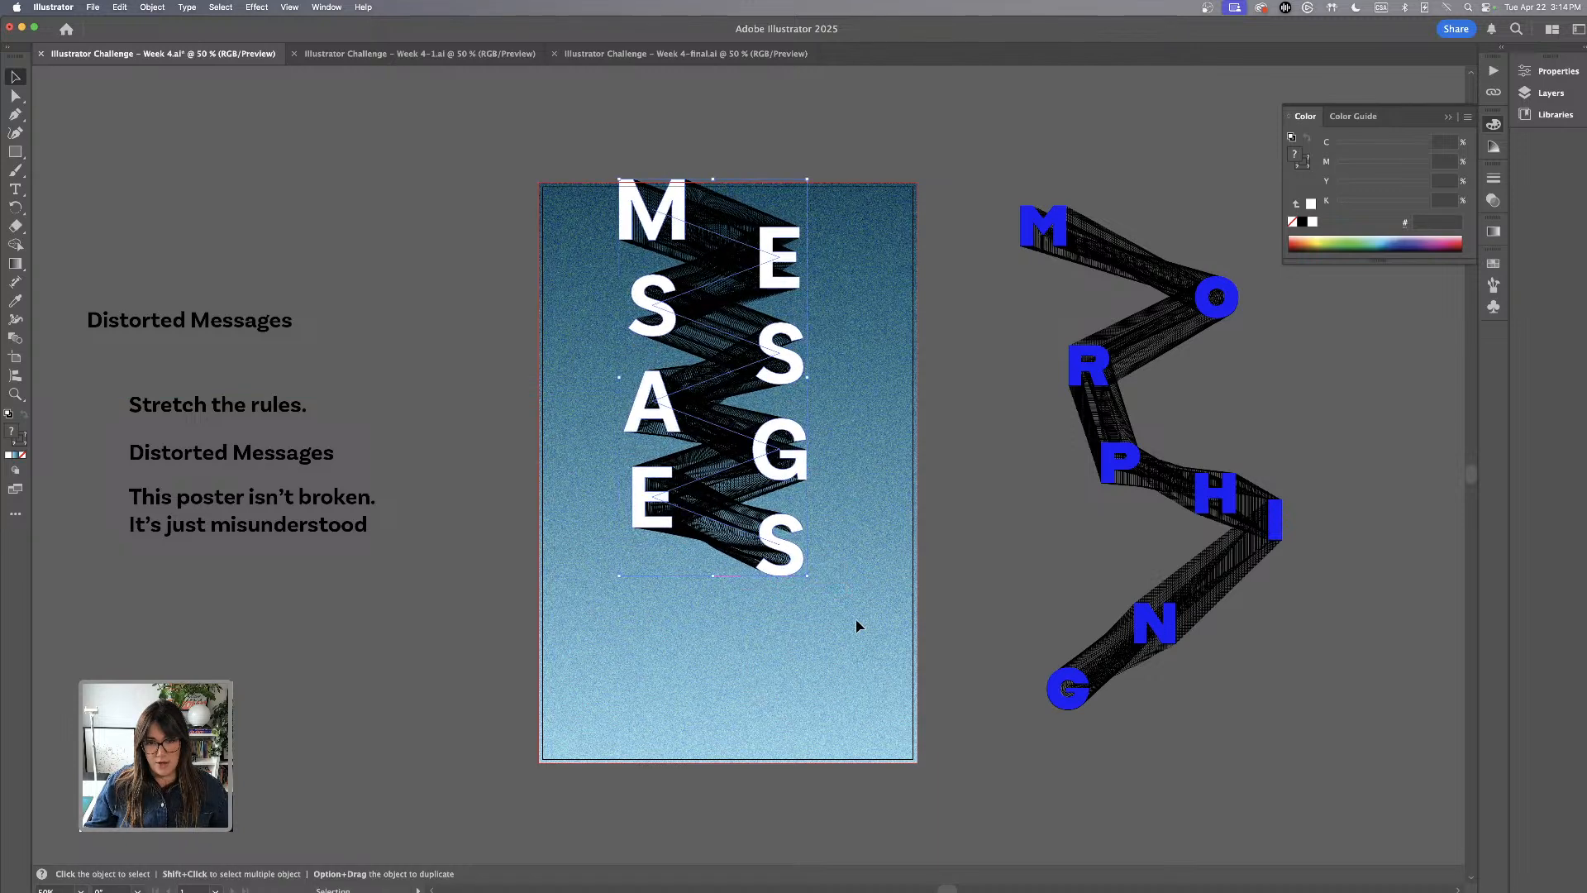
{"action": "left_click", "coordinate": [858, 649]}
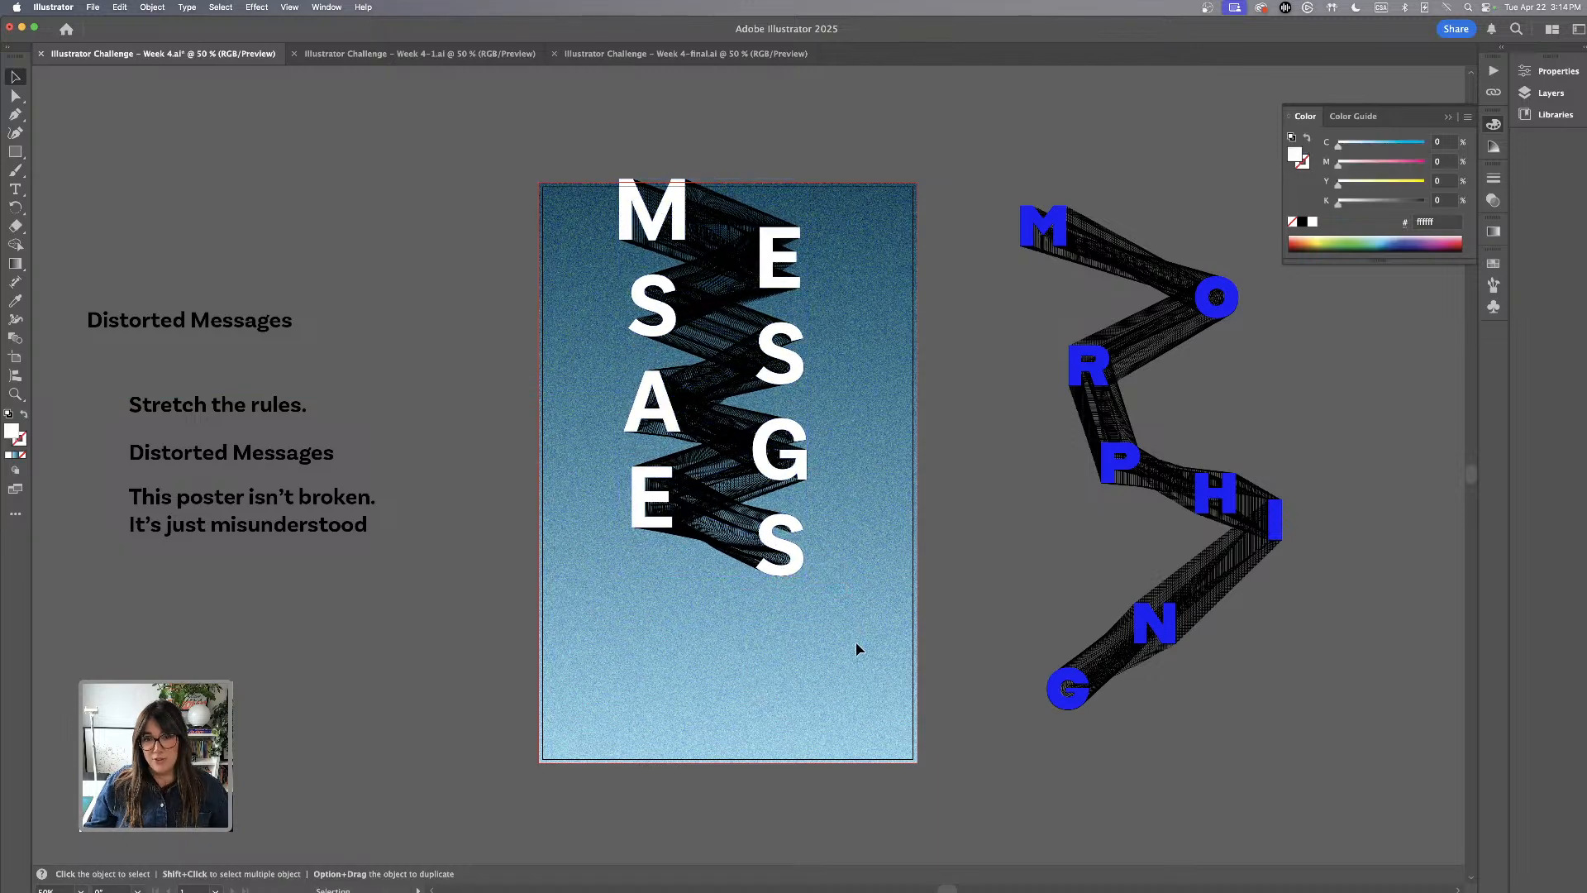
Fill the shapes of the MESSAGES blend chain with solid white
{"action": "left_click", "coordinate": [711, 376]}
{"action": "left_click", "coordinate": [20, 445]}
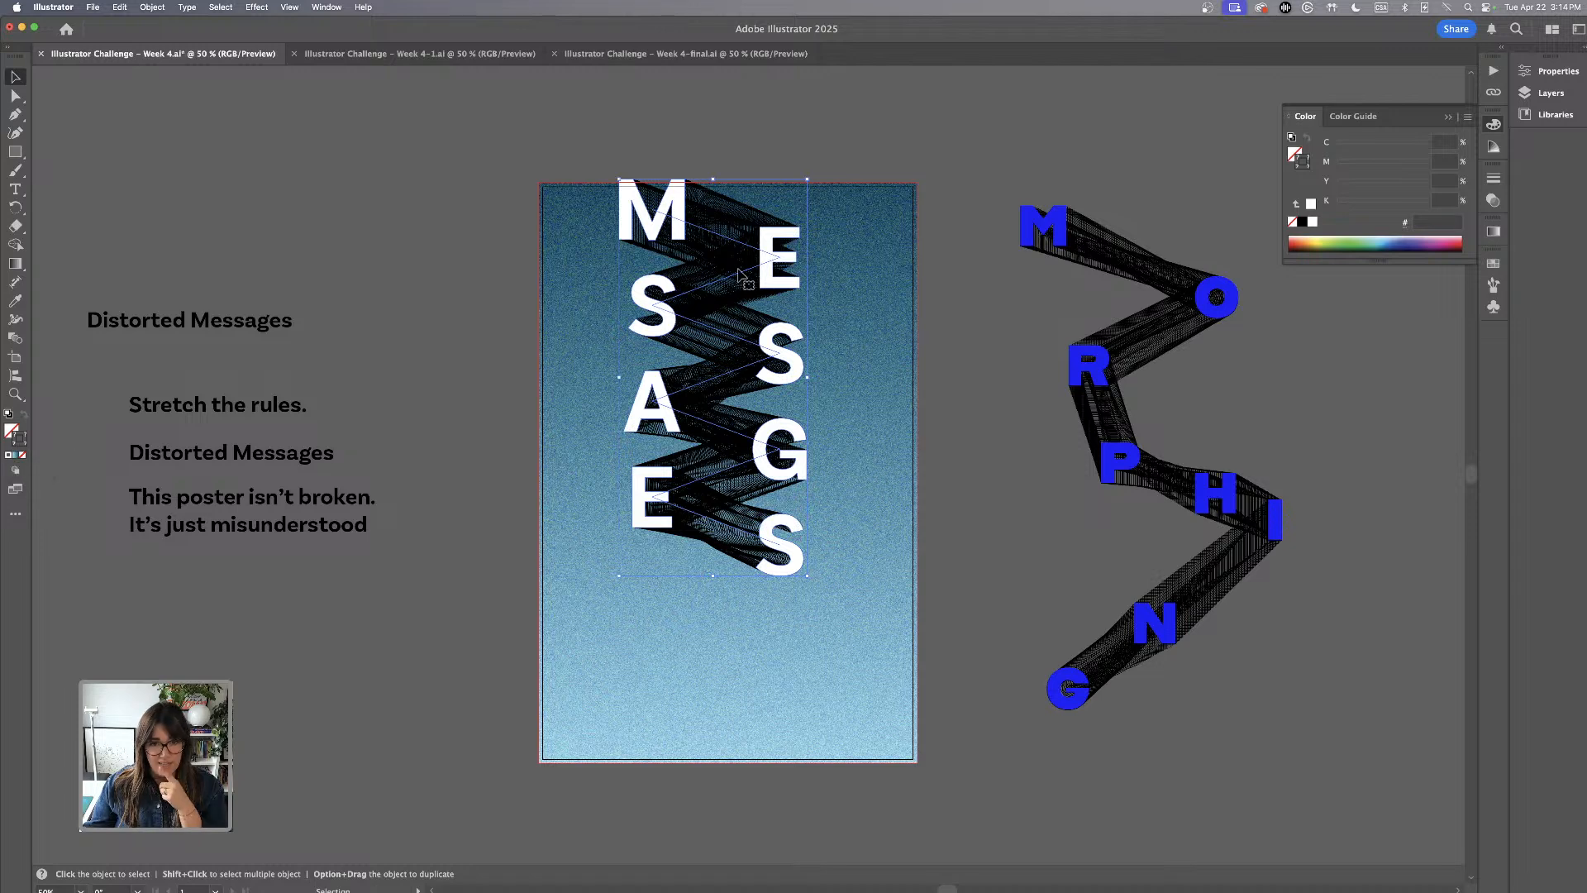
{"action": "left_click", "coordinate": [9, 431]}
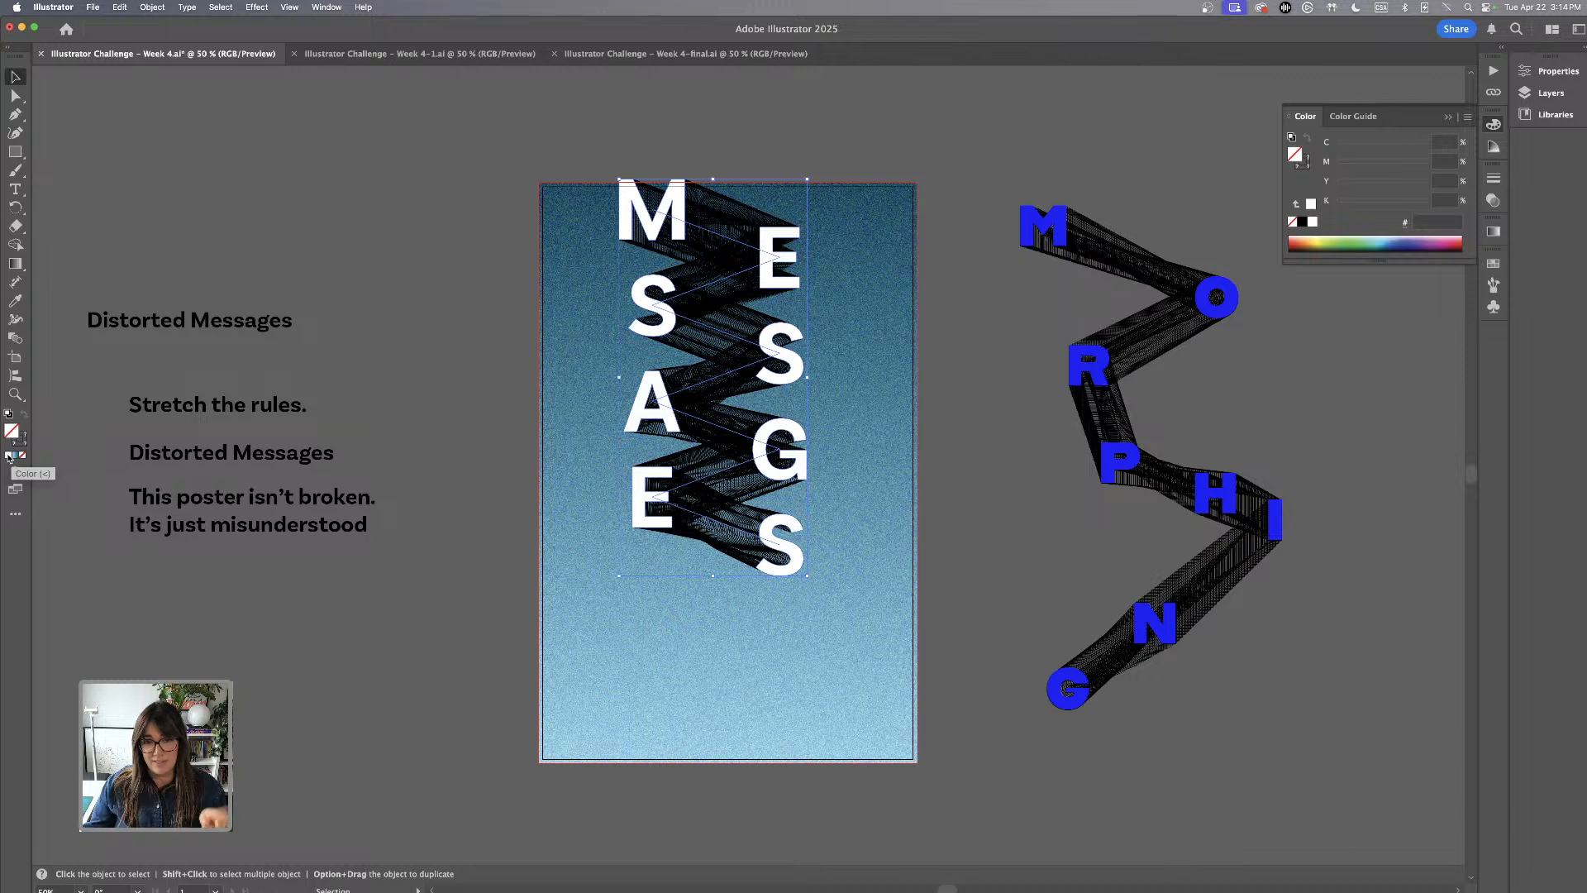
{"action": "left_click", "coordinate": [9, 456]}
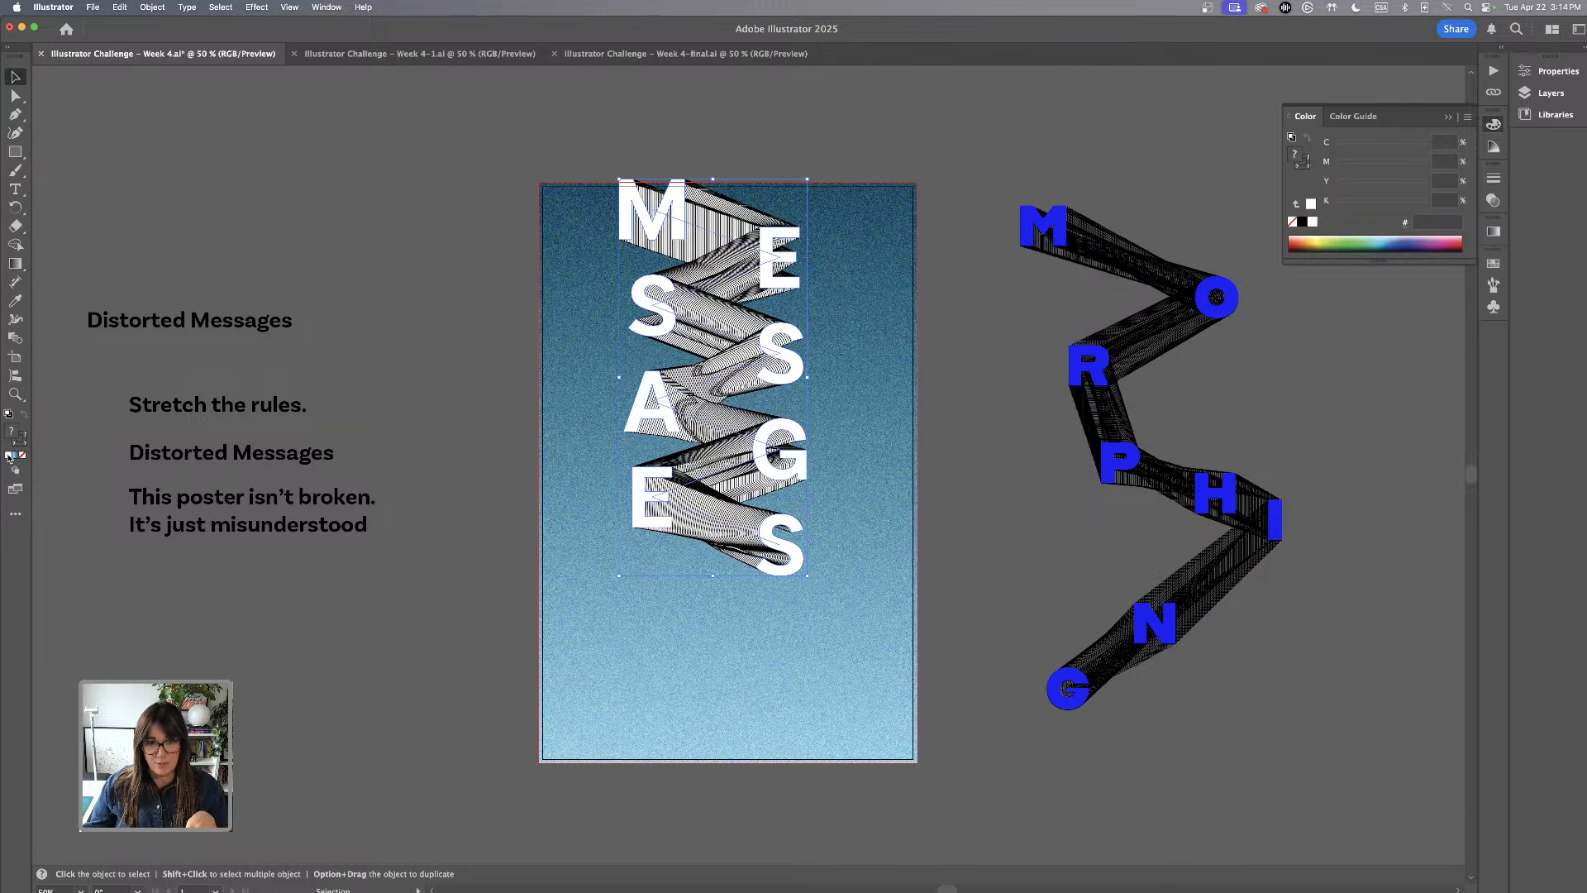
{"action": "left_click", "coordinate": [881, 367]}
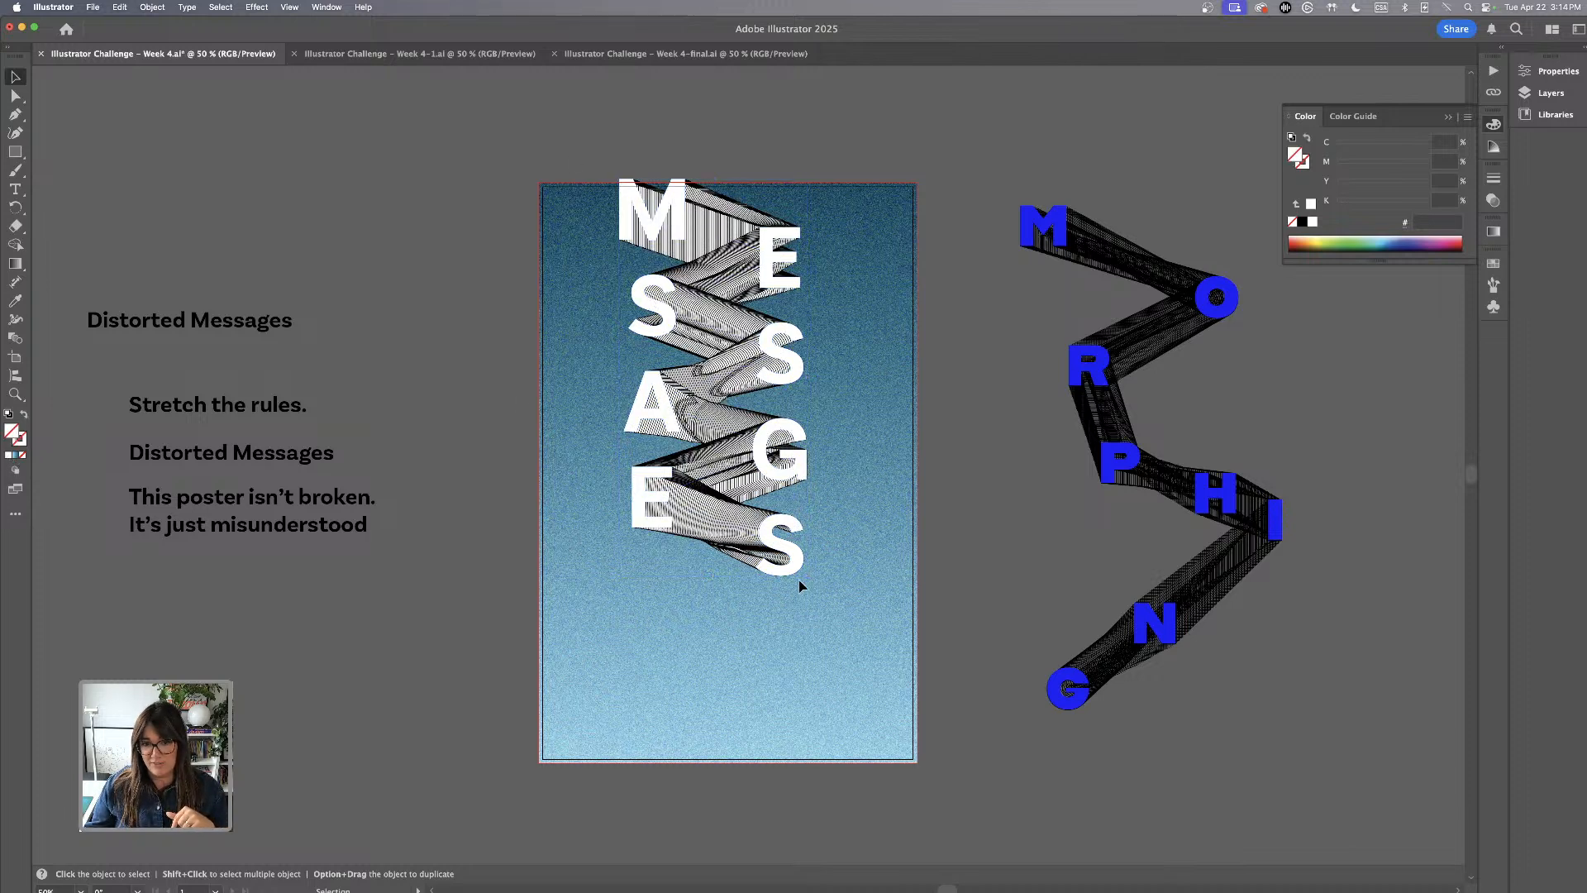
Move the white letters together with their blend down towards the vertical middle of the poster
{"action": "scroll", "coordinate": [822, 595], "scroll_direction": "up", "scroll_amount": 1}
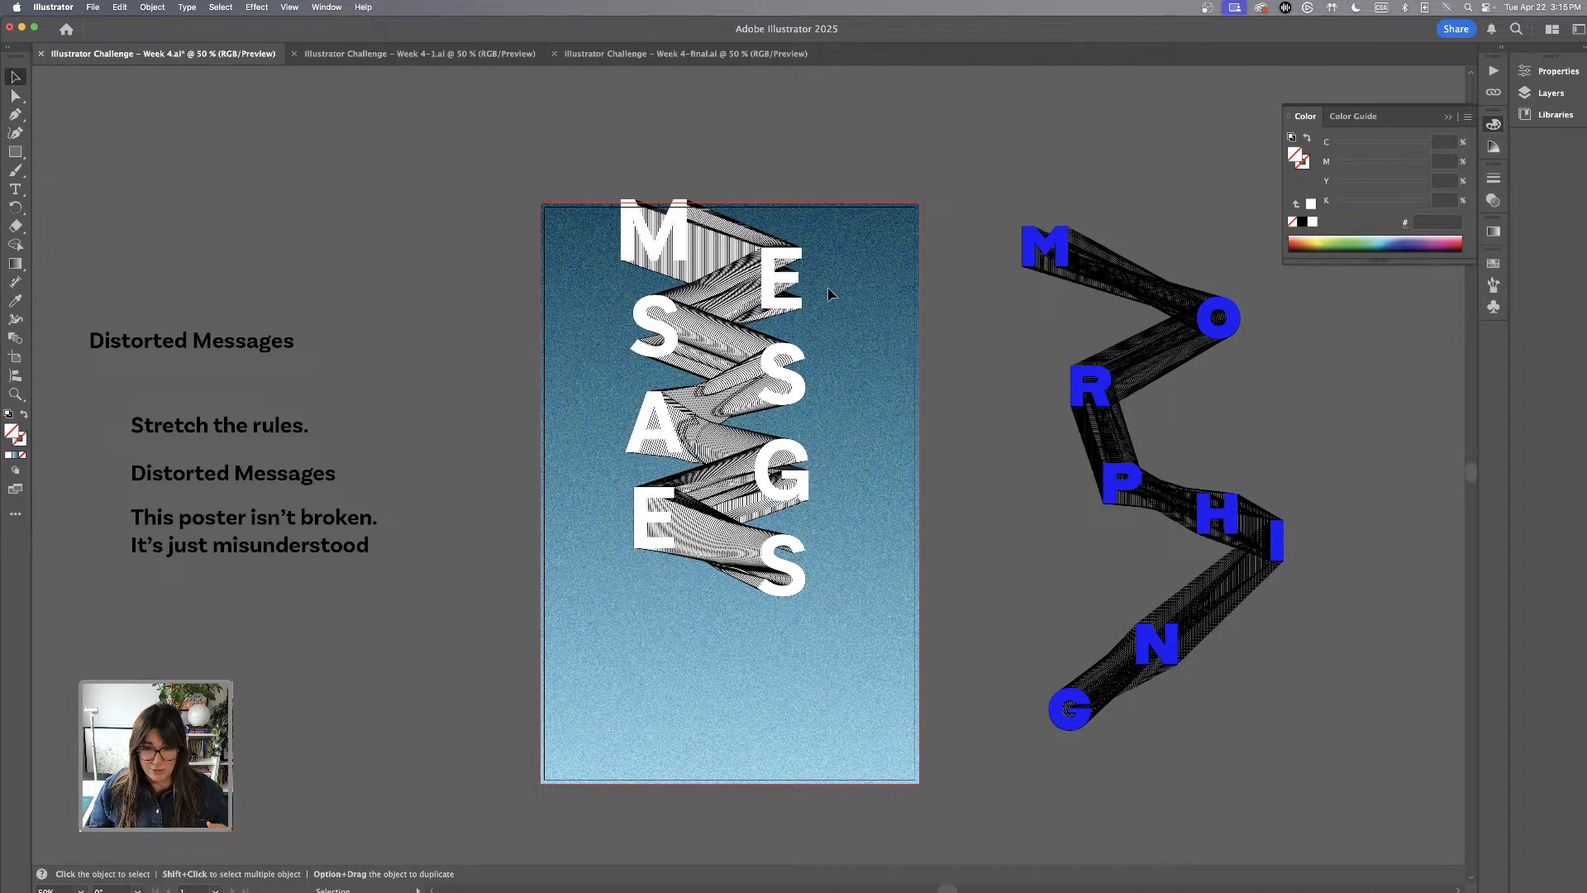
{"action": "left_click", "coordinate": [624, 294]}
{"action": "left_click_drag", "start_coordinate": [773, 492], "coordinate": [782, 564]}
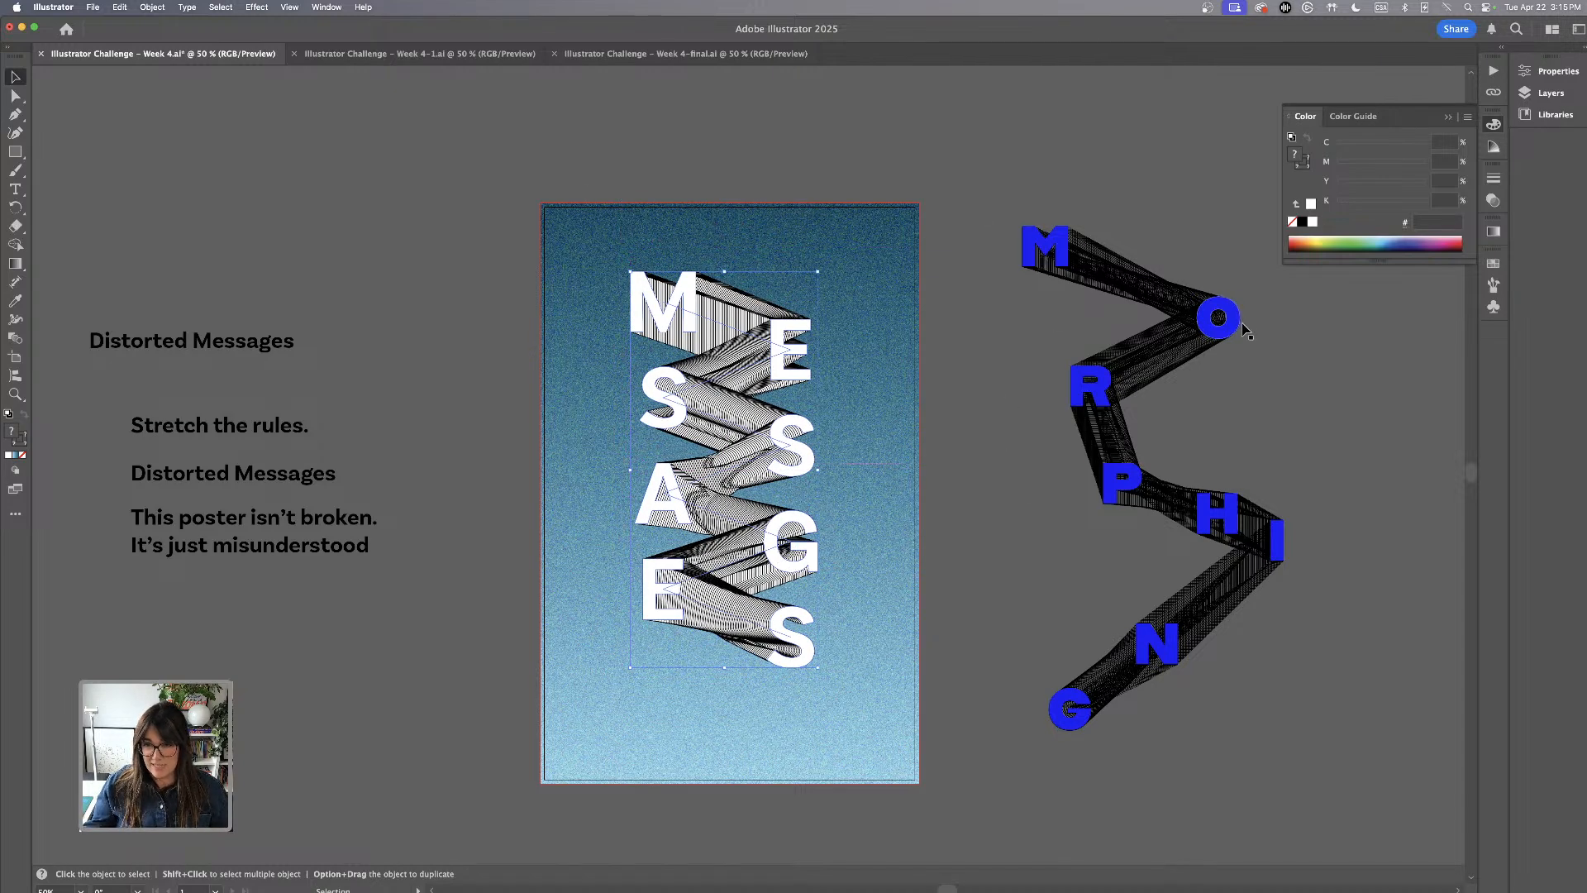
Move only the letter M with its end of the blend up towards the poster's upper edge
{"action": "key", "text": "super+equal"}
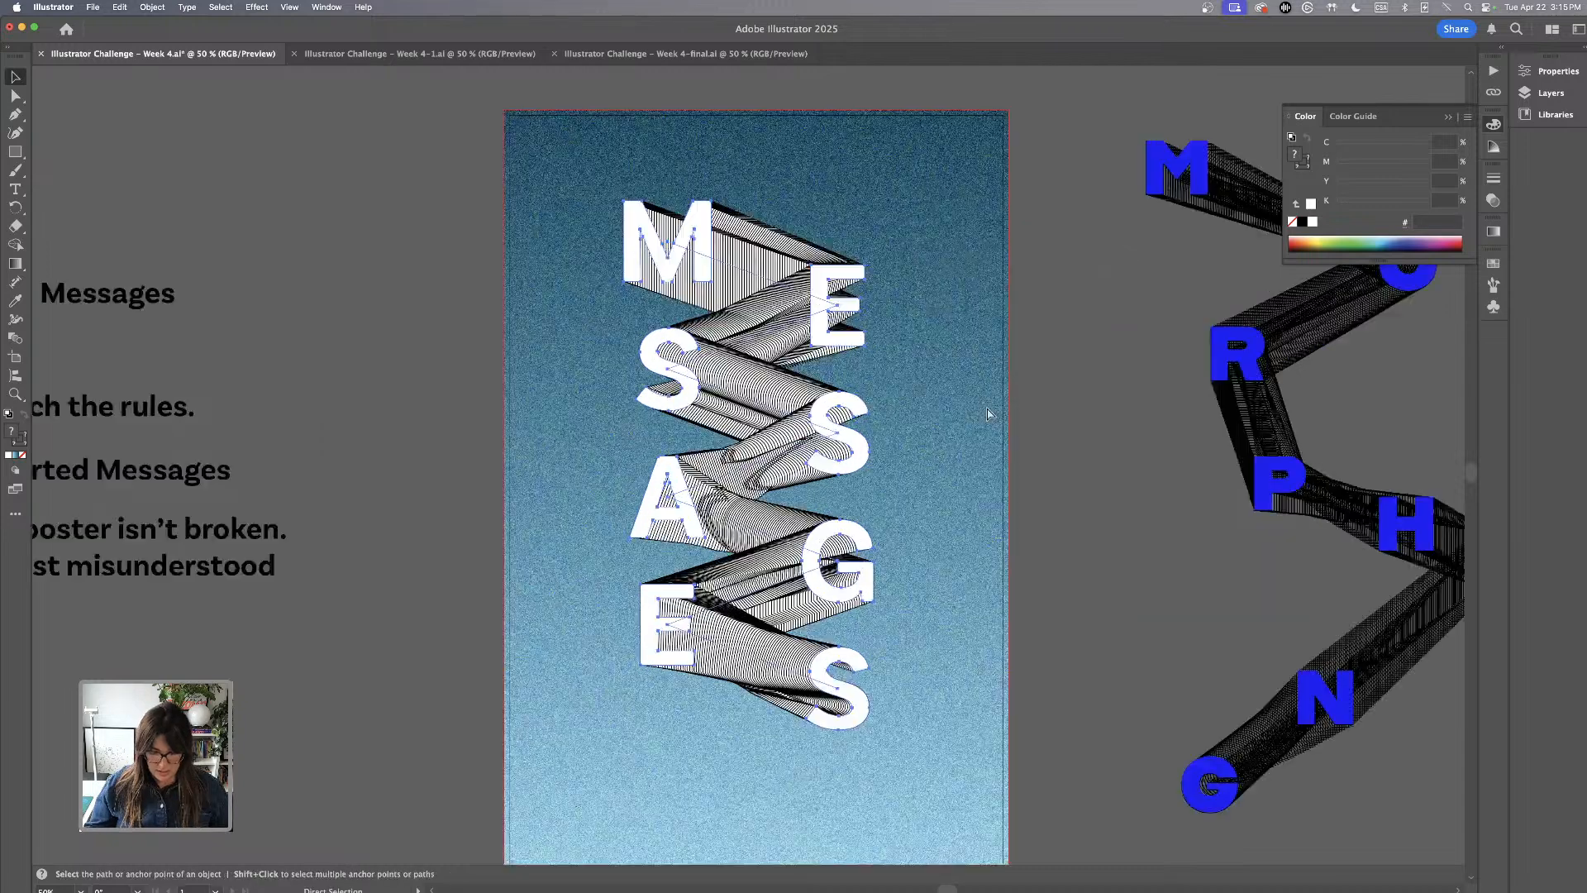
{"action": "left_click_drag", "start_coordinate": [975, 362], "coordinate": [971, 380]}
{"action": "left_click", "coordinate": [5, 96]}
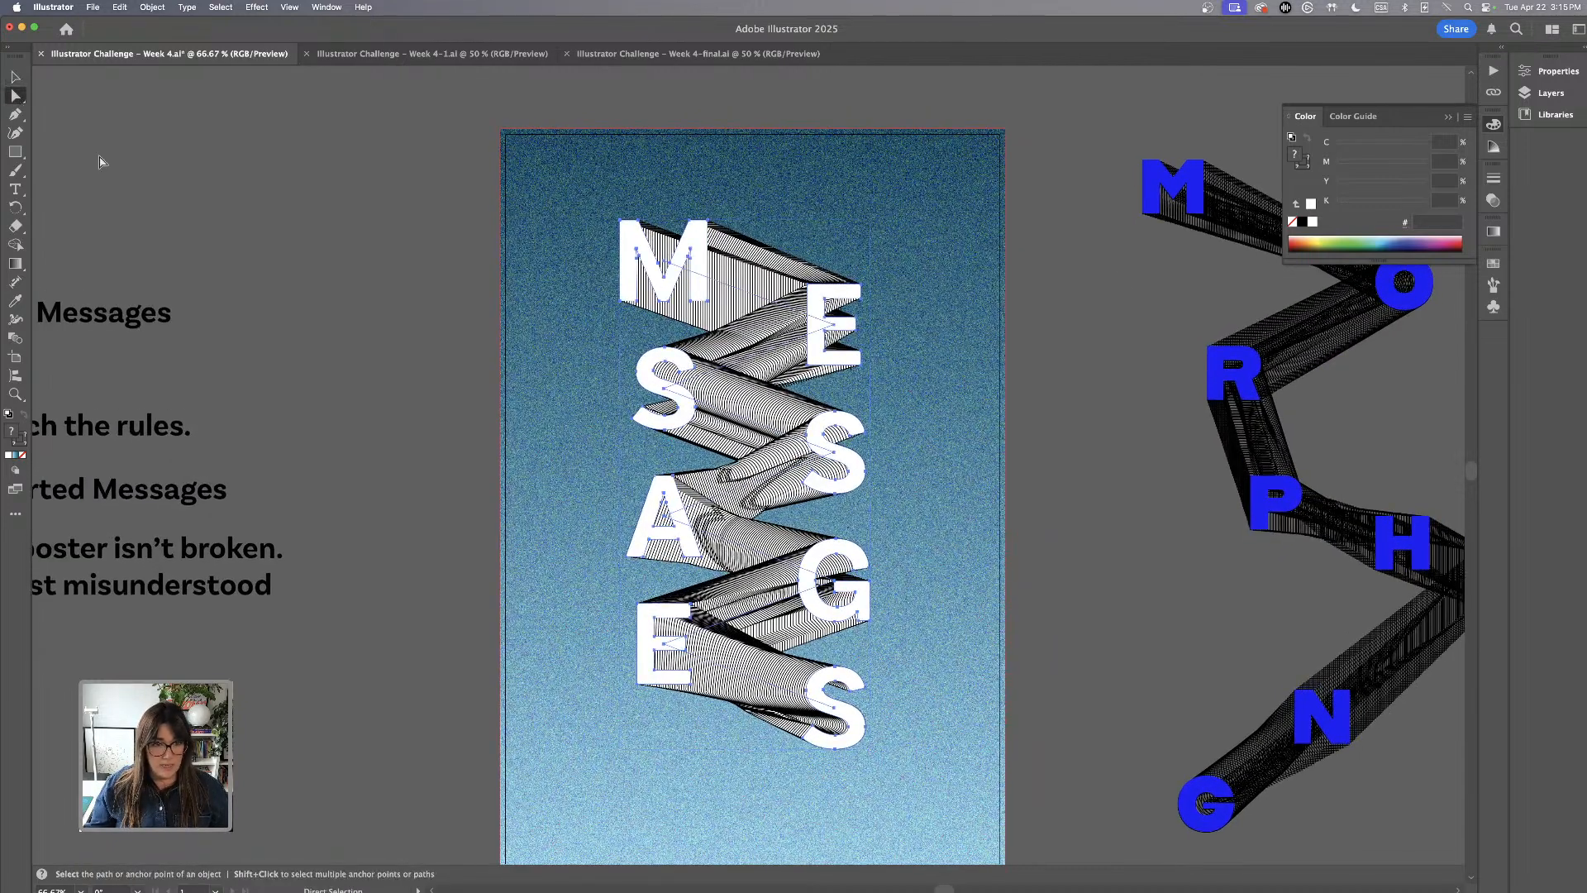
{"action": "left_click", "coordinate": [568, 204]}
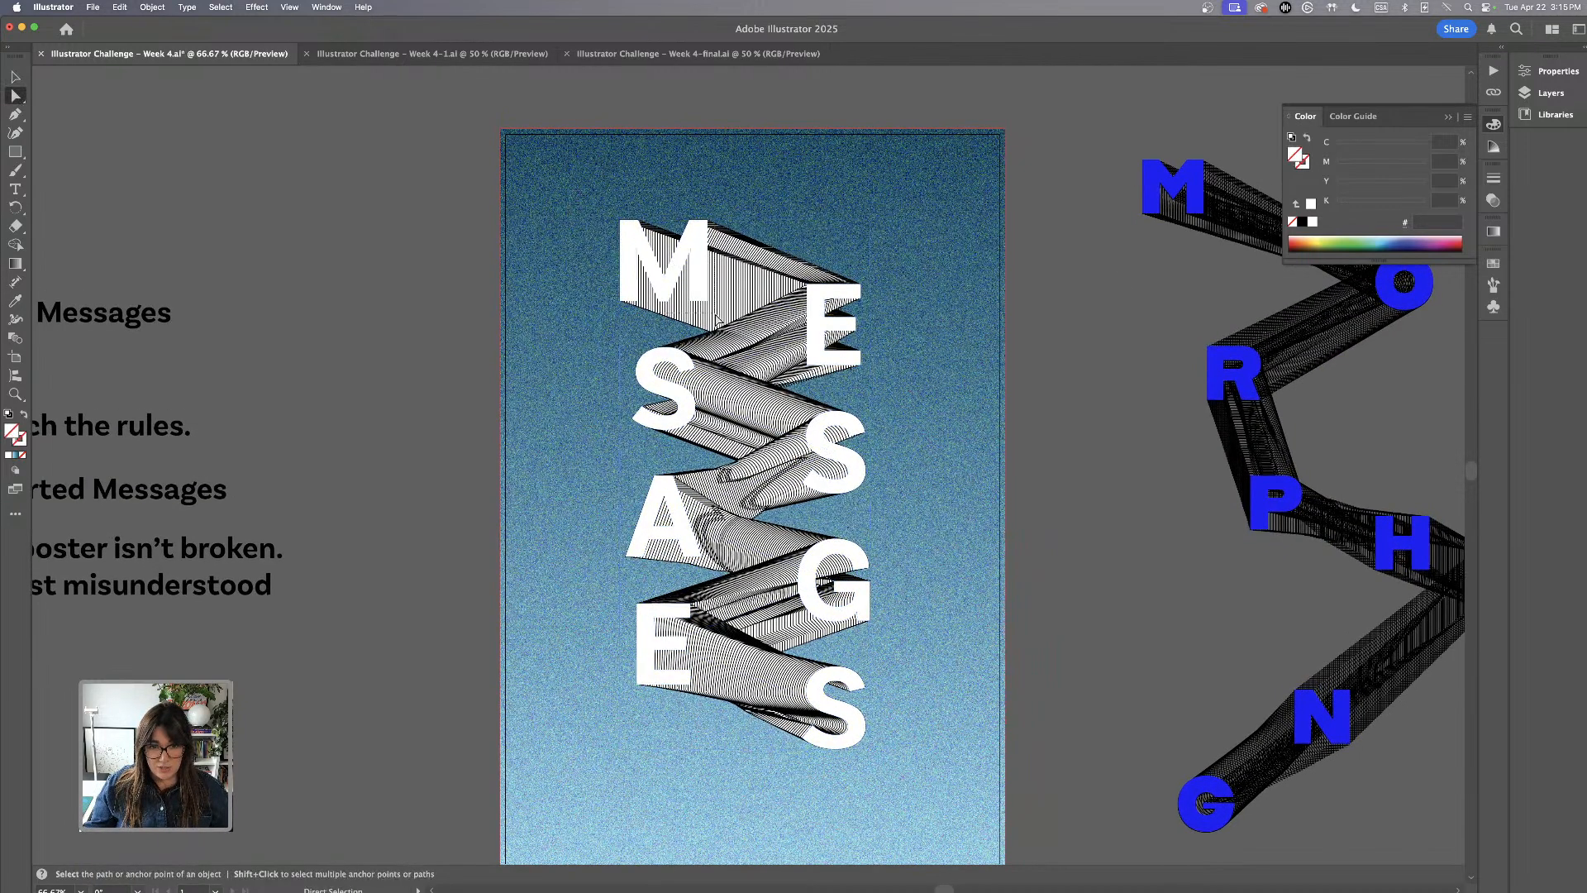
{"action": "left_click", "coordinate": [673, 269]}
{"action": "left_click_drag", "start_coordinate": [674, 269], "coordinate": [676, 197]}
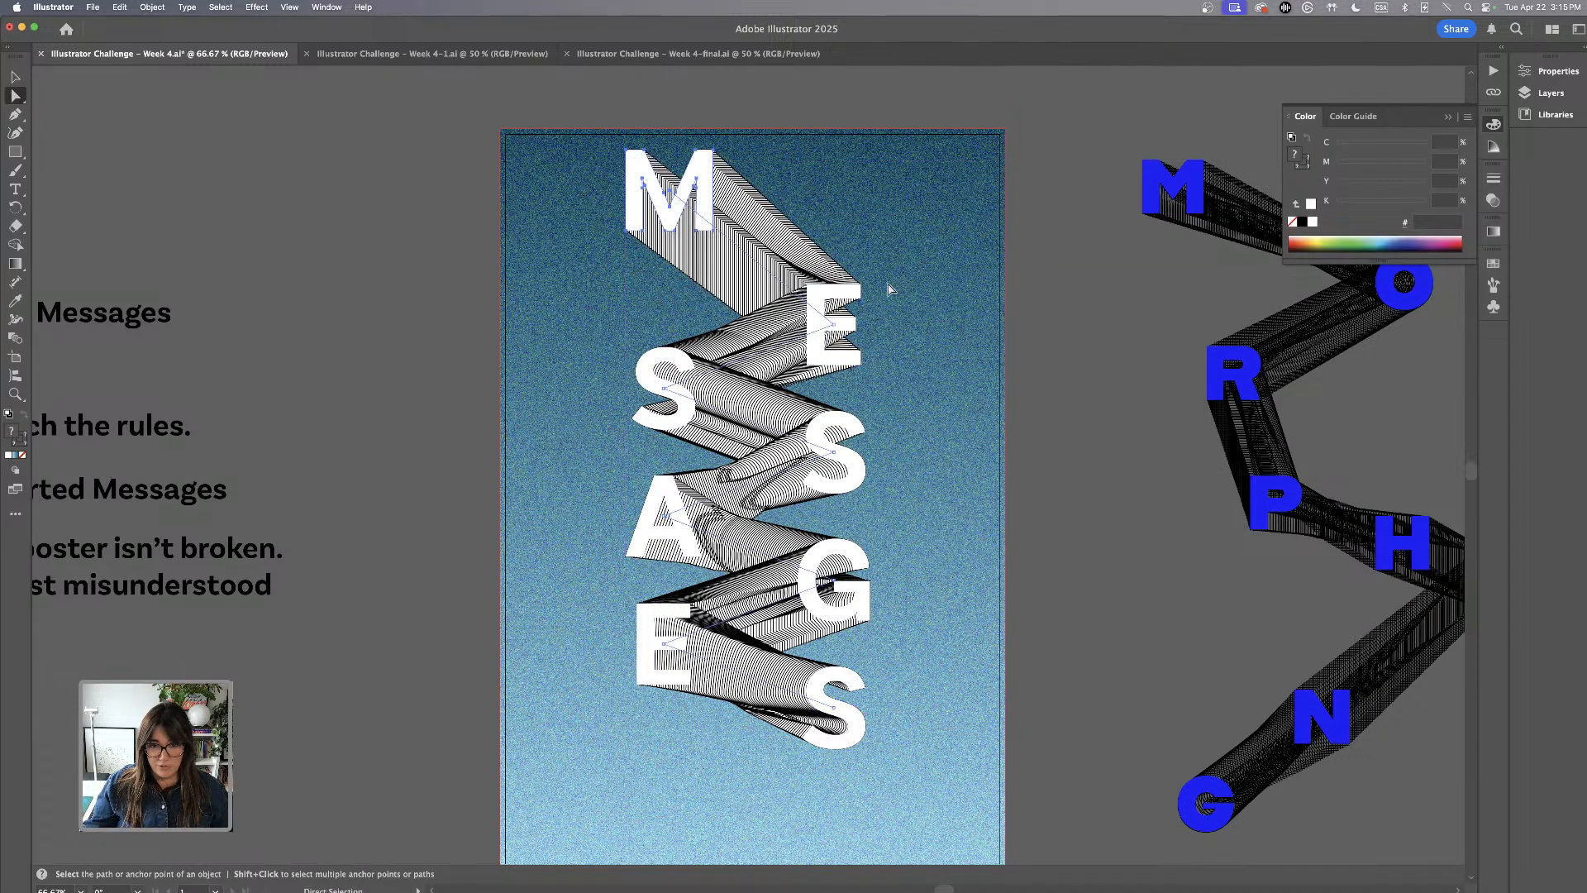
Shift the first E and the two S letters after it, with their blend shapes, upward and inward to tighten the zigzag
{"action": "left_click", "coordinate": [813, 361]}
{"action": "left_click_drag", "start_coordinate": [838, 329], "coordinate": [796, 267]}
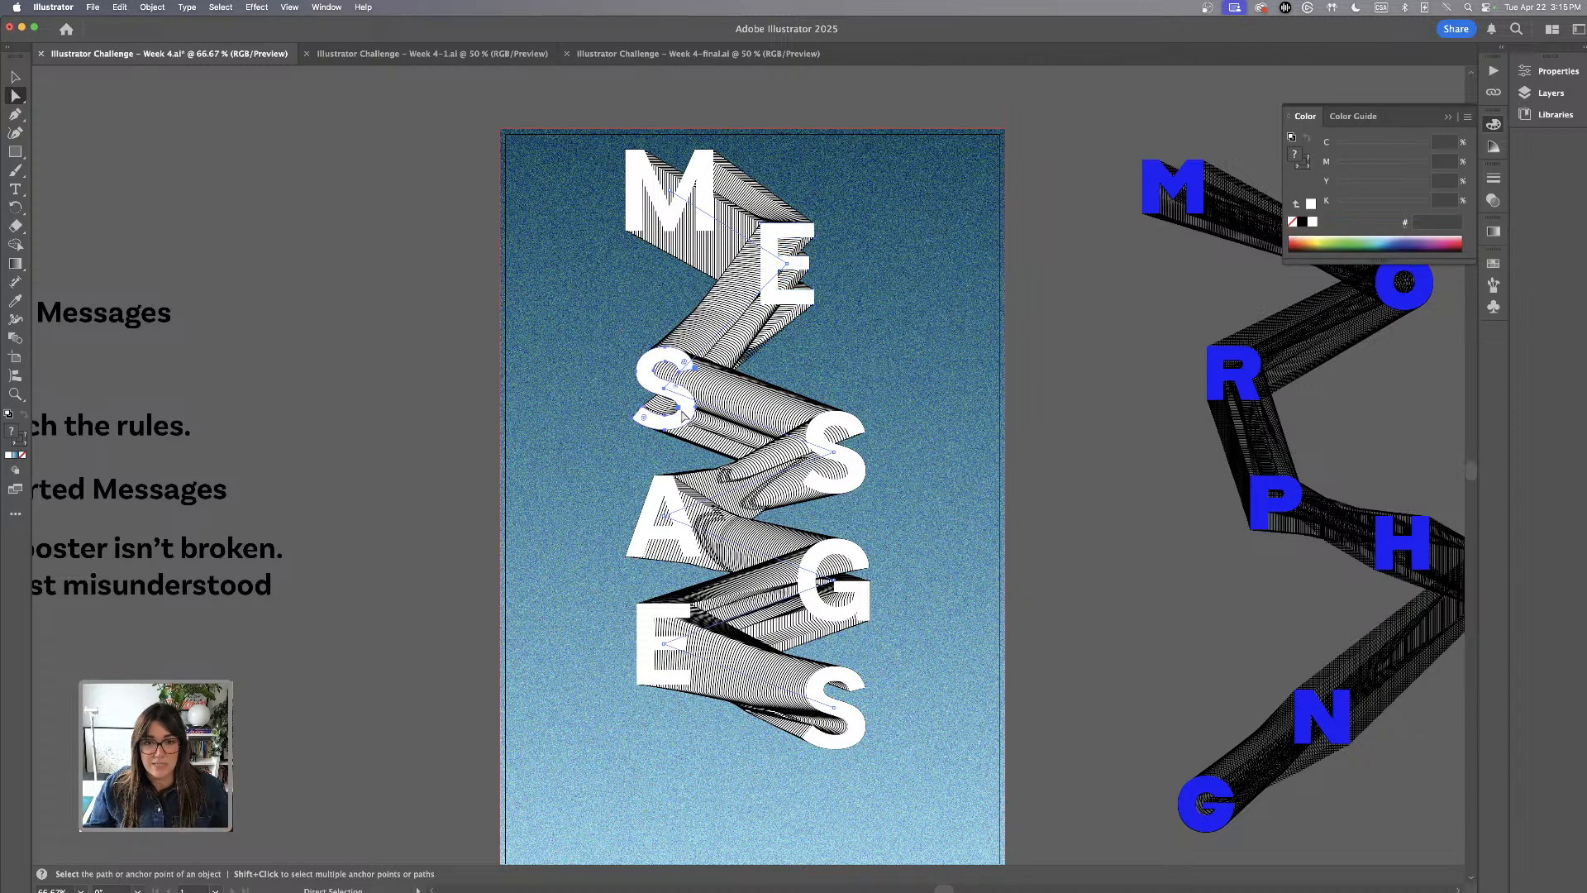
{"action": "left_click_drag", "start_coordinate": [685, 410], "coordinate": [729, 363]}
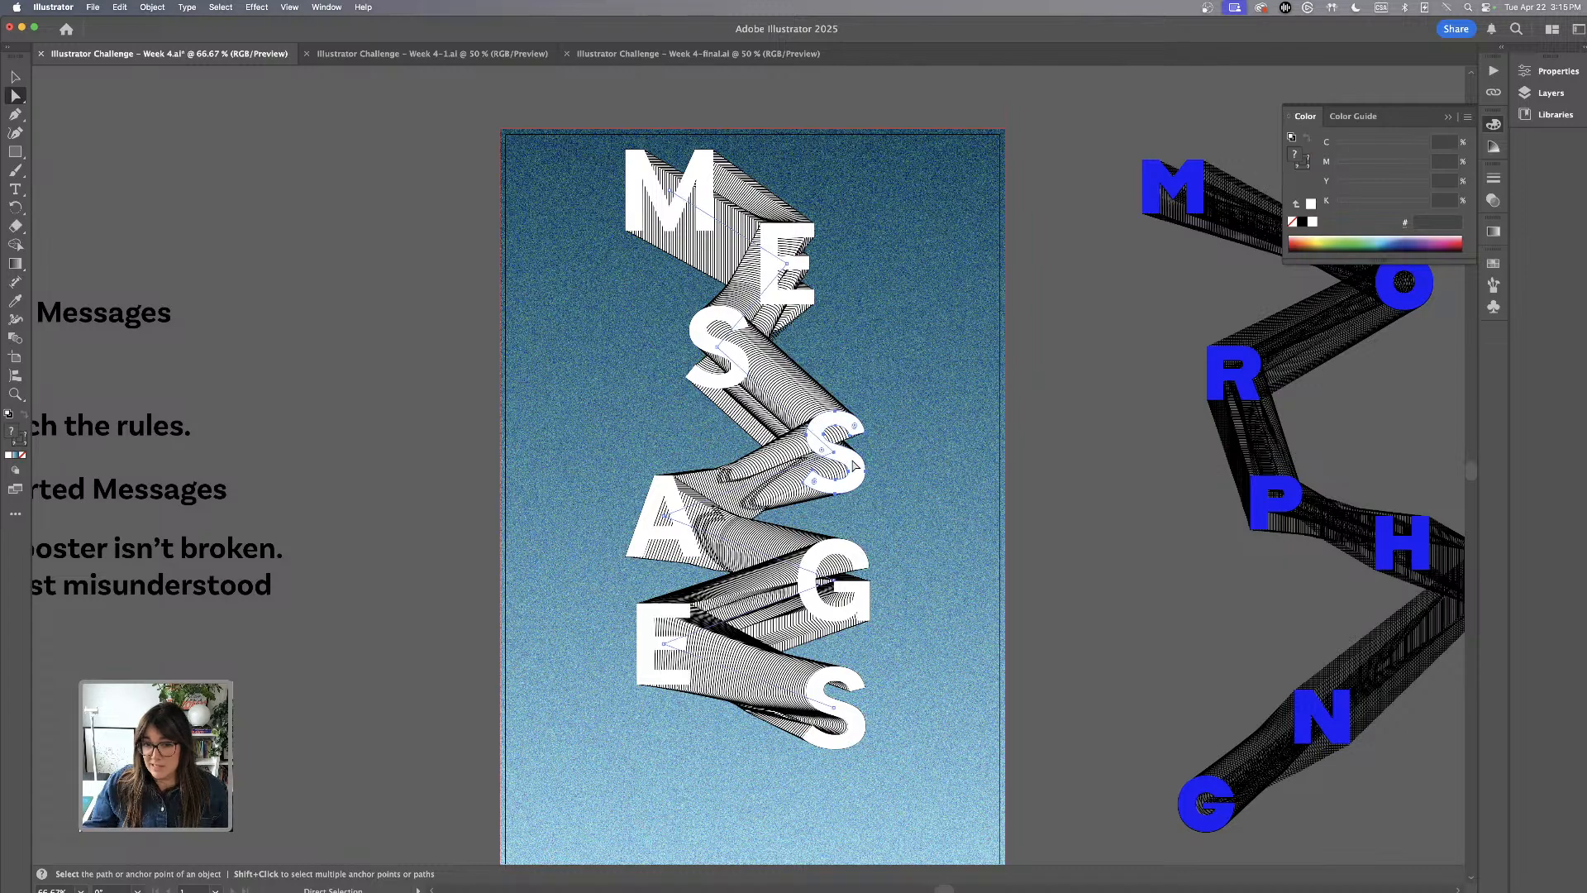
{"action": "left_click_drag", "start_coordinate": [859, 467], "coordinate": [838, 418]}
Try to move the letter A with its blend shape up and inward
{"action": "scroll", "coordinate": [634, 447], "scroll_direction": "down", "scroll_amount": 2}
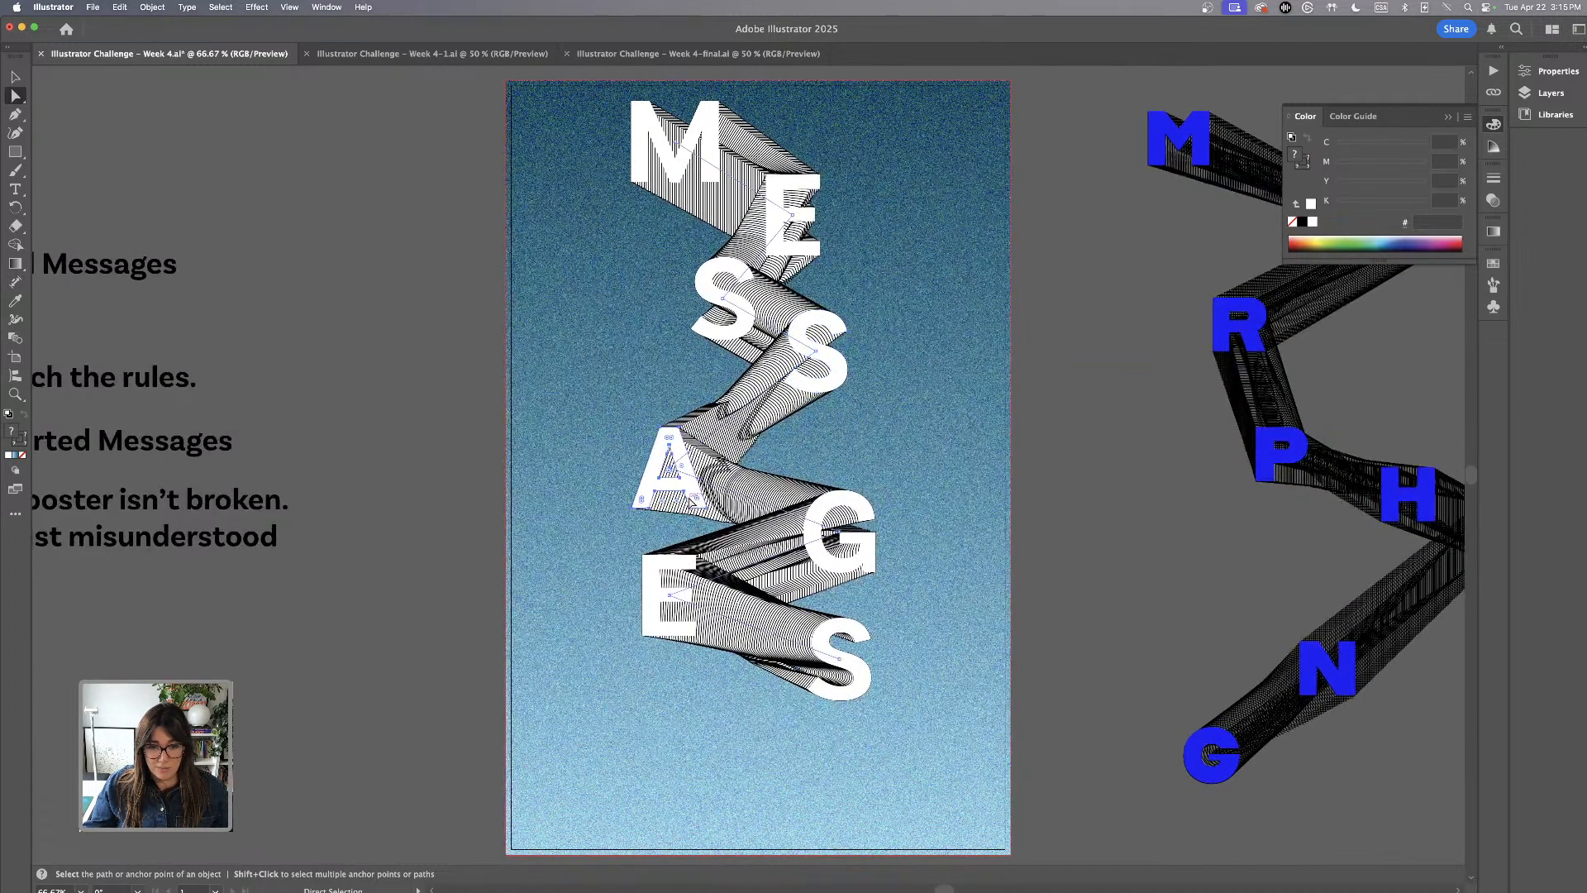
{"action": "left_click_drag", "start_coordinate": [686, 504], "coordinate": [710, 474]}
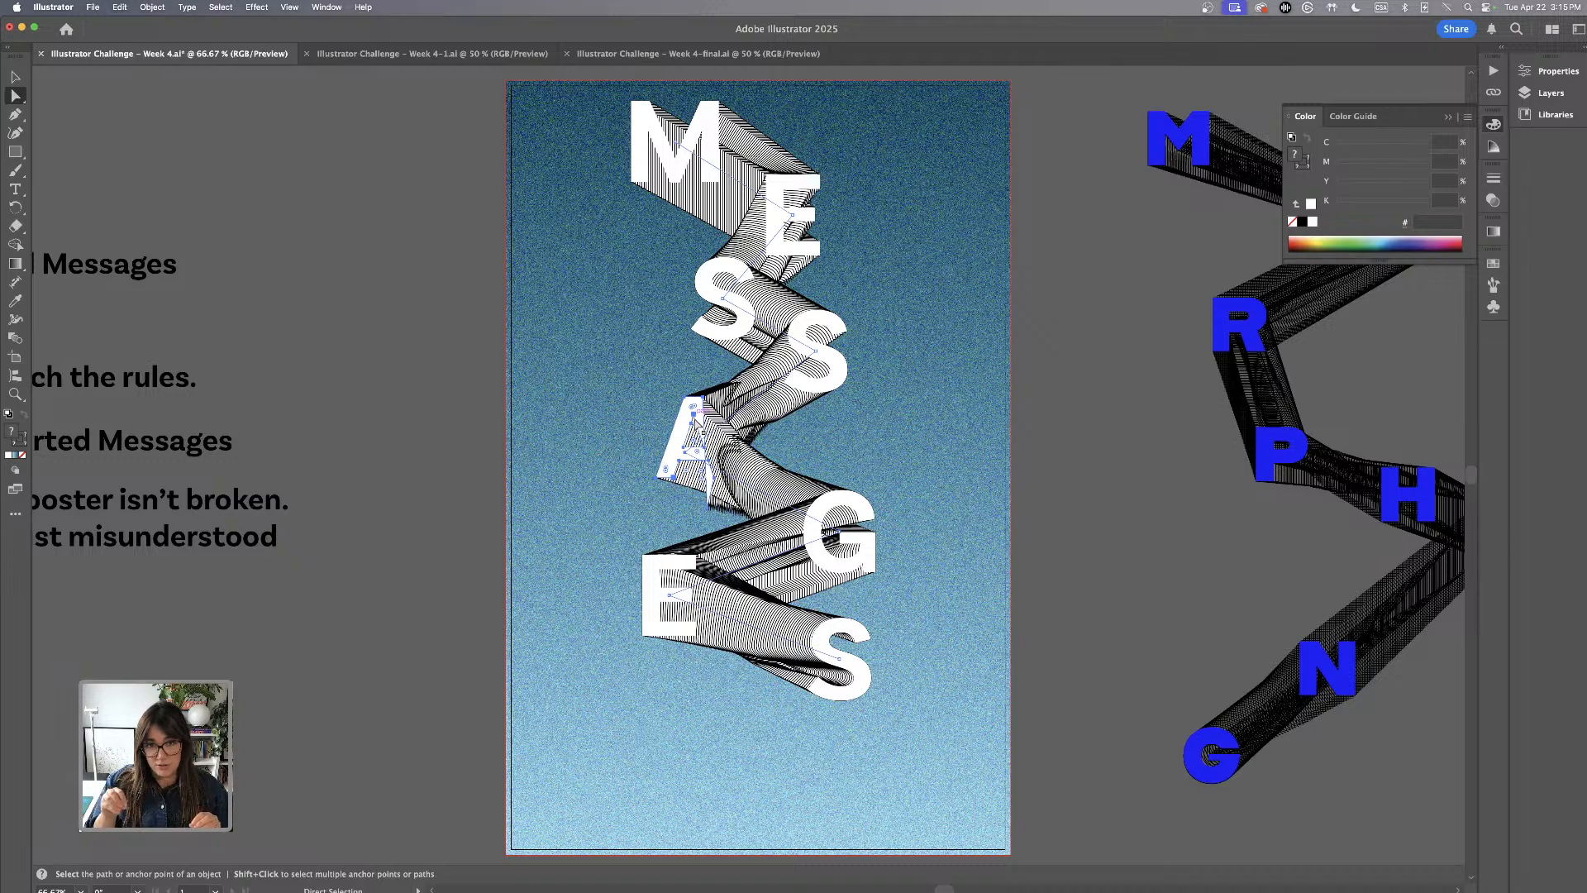
{"action": "scroll", "coordinate": [694, 422], "scroll_direction": "up", "scroll_amount": 2}
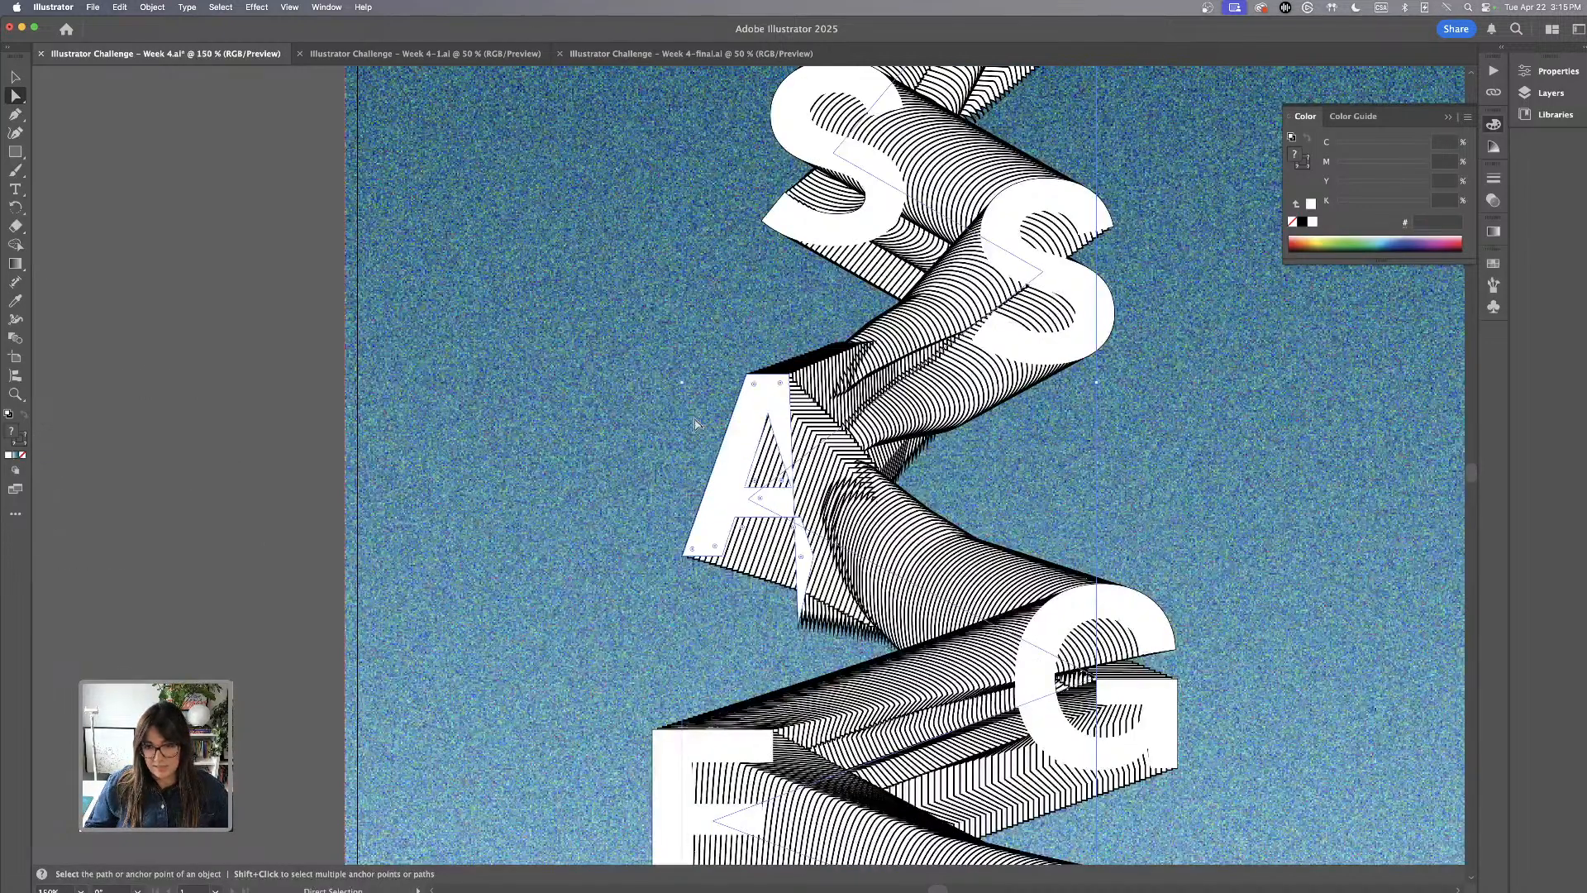
{"action": "key", "text": "super+z"}
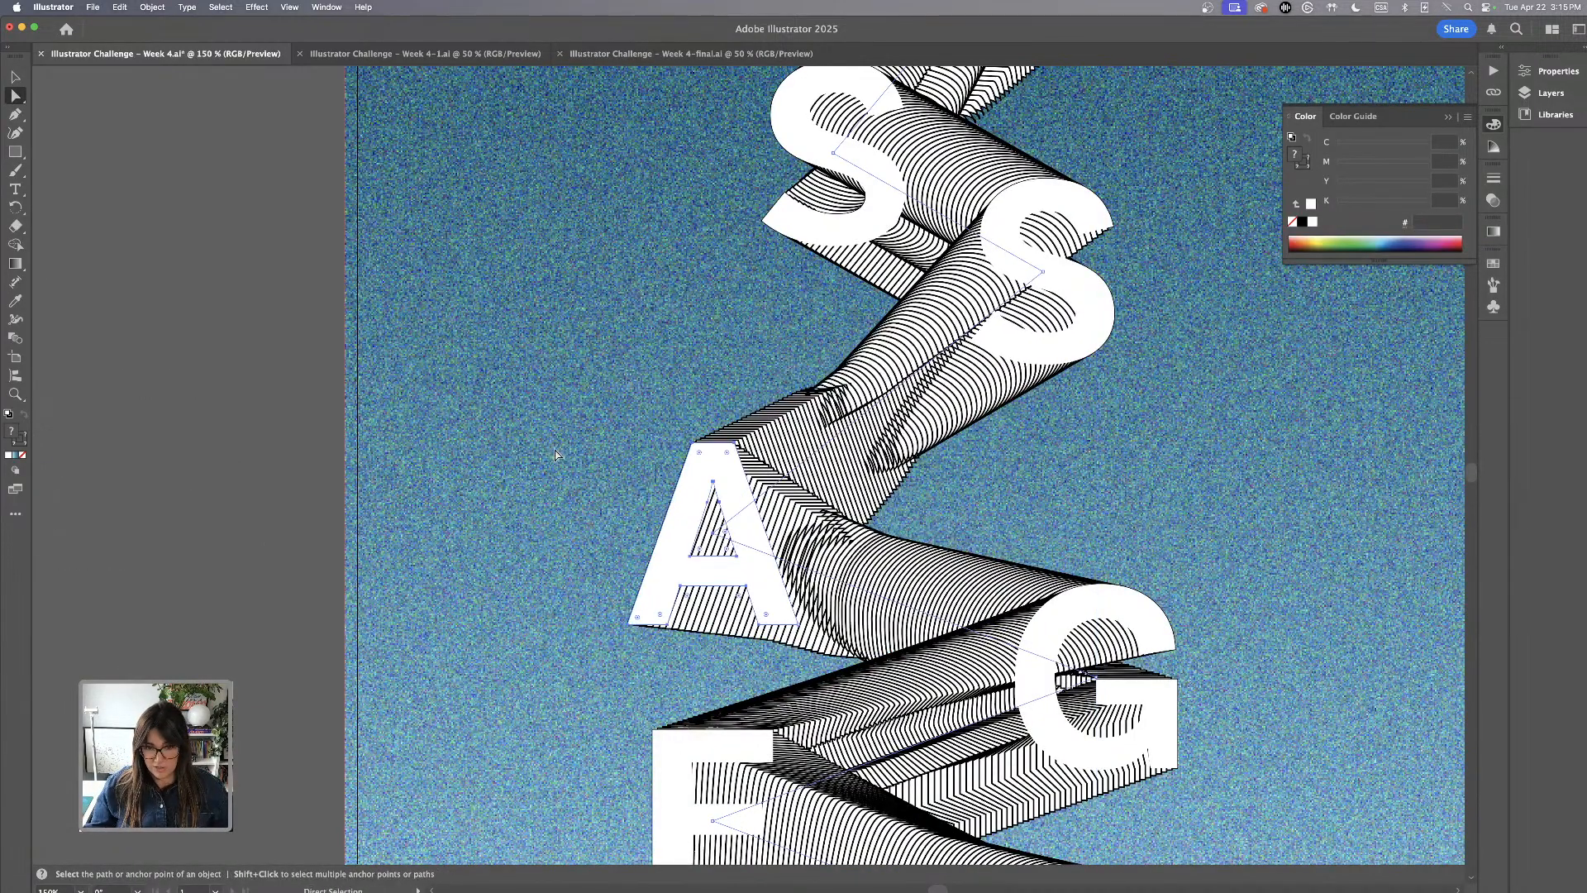
{"action": "scroll", "coordinate": [512, 461], "scroll_direction": "down", "scroll_amount": 1}
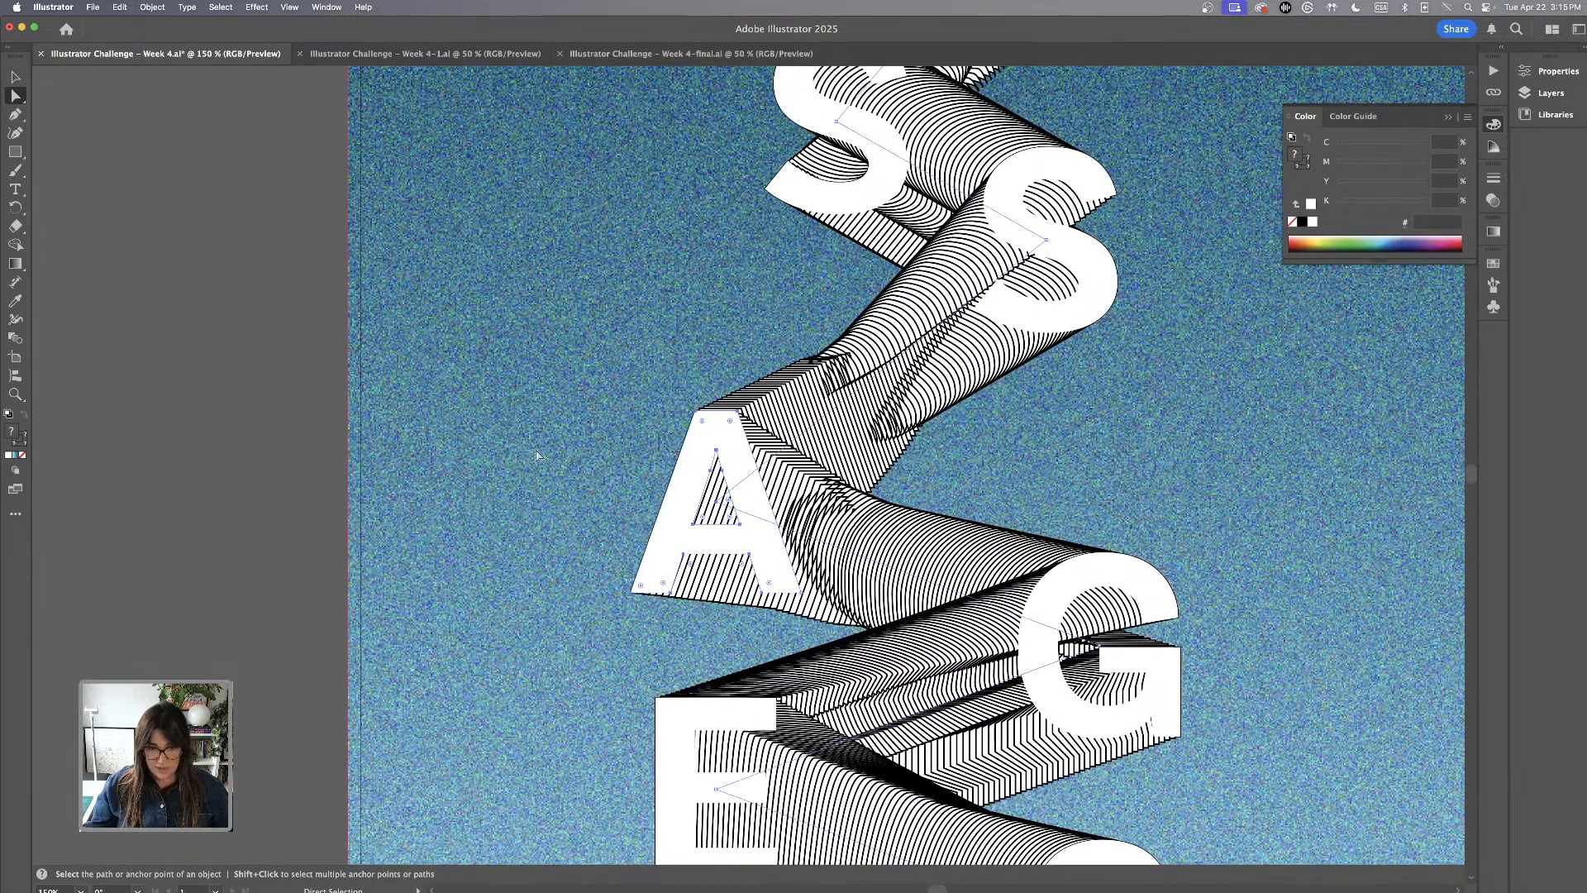
Select the whole letter A with its blend shape and move it up and slightly inward towards the second S
{"action": "left_click", "coordinate": [532, 404]}
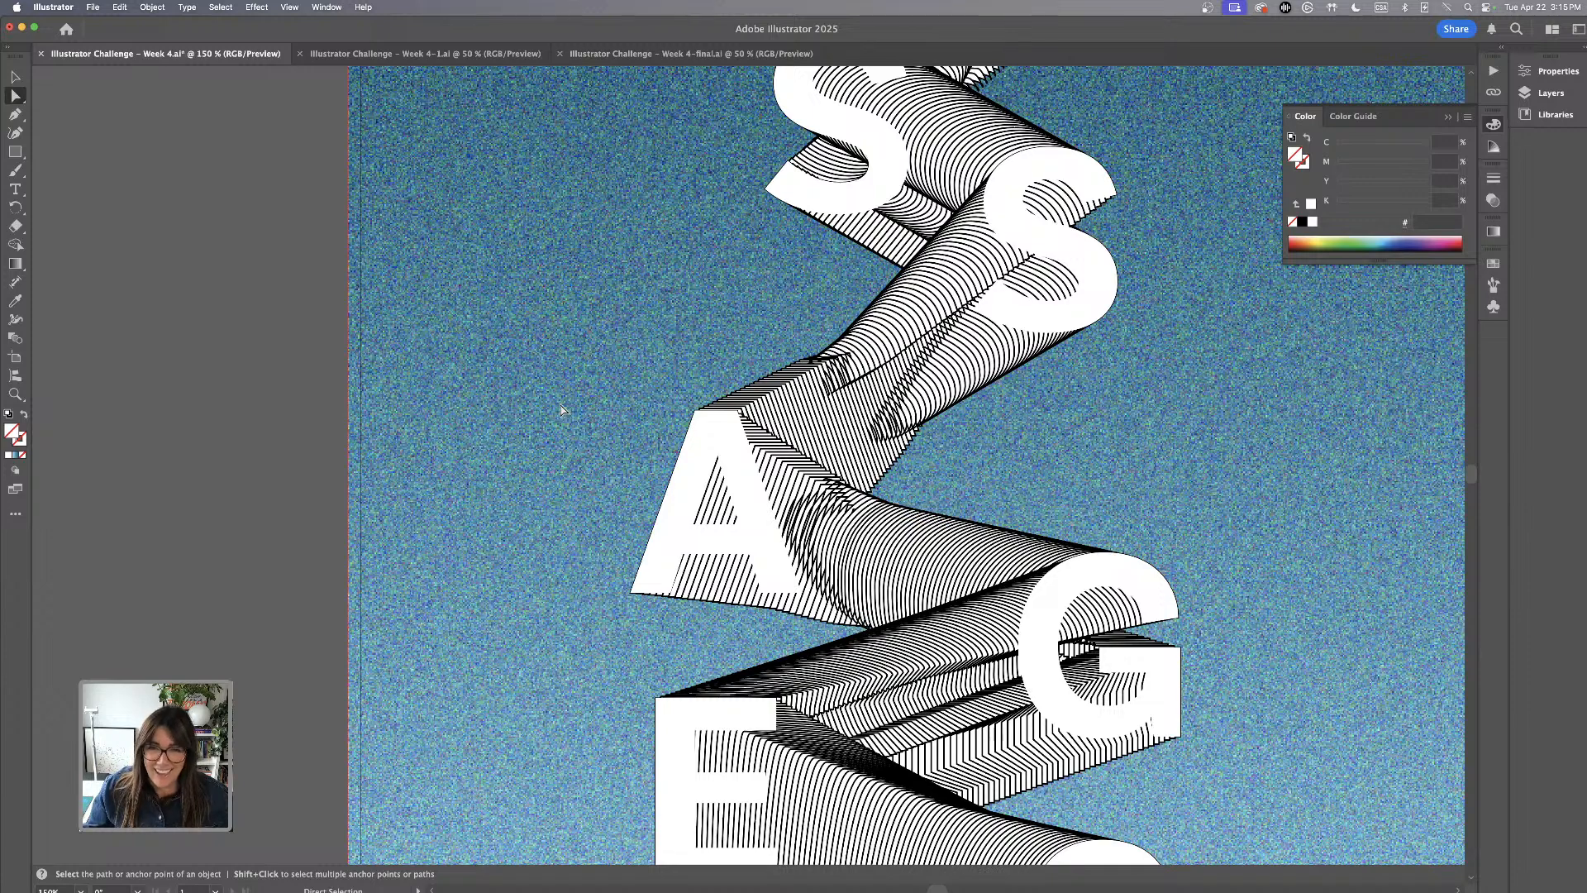
{"action": "scroll", "coordinate": [563, 411], "scroll_direction": "right", "scroll_amount": 1}
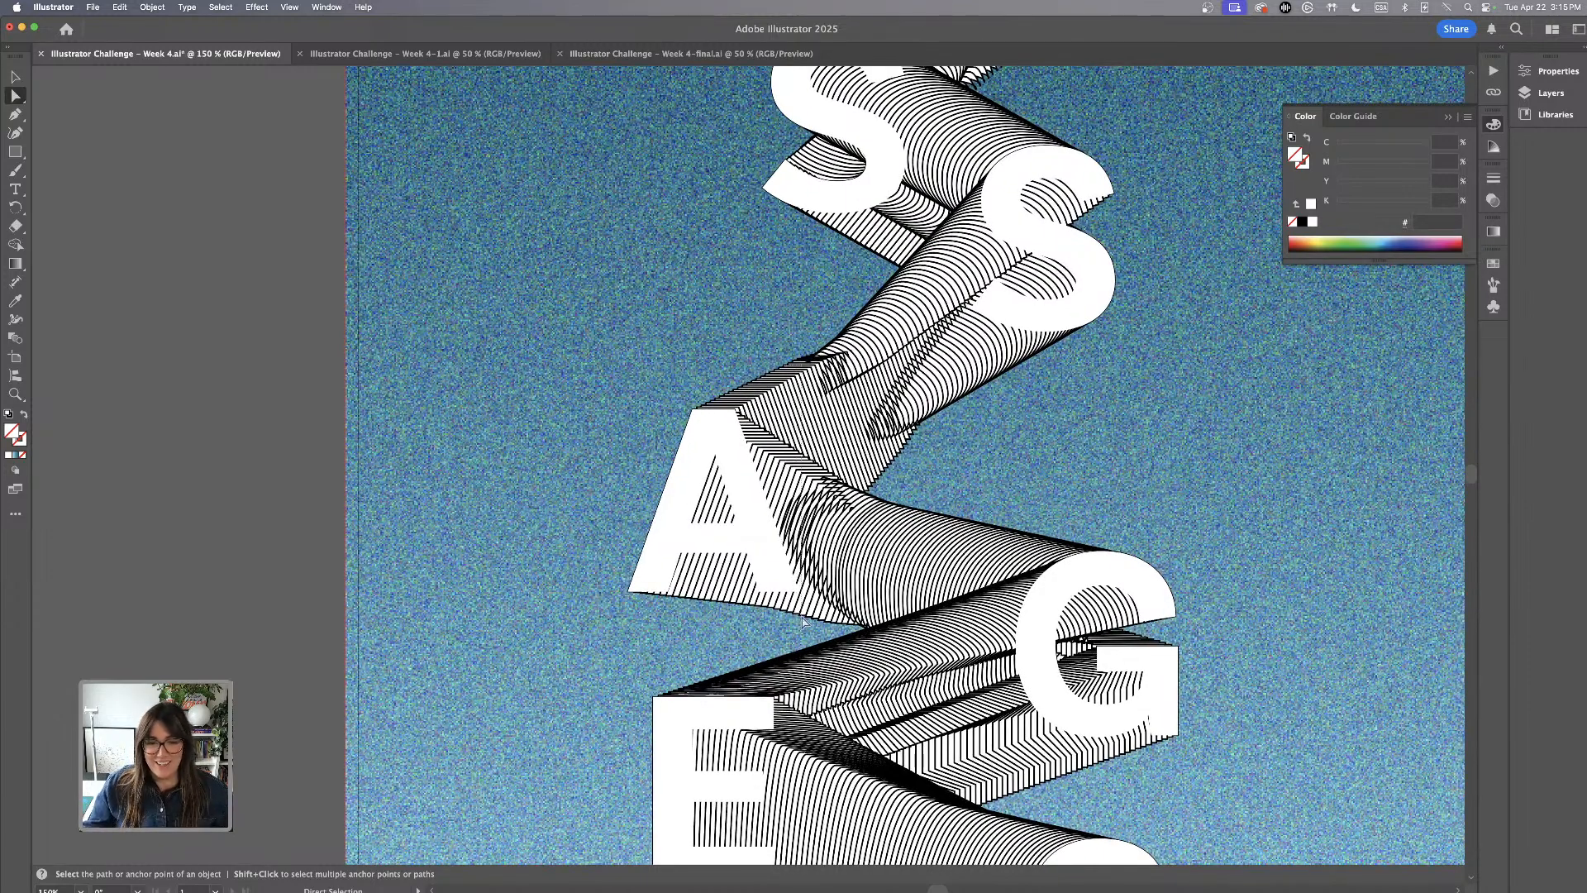
{"action": "left_click", "coordinate": [804, 623]}
{"action": "left_click_drag", "start_coordinate": [748, 508], "coordinate": [782, 414]}
{"action": "key", "text": "super+minus"}
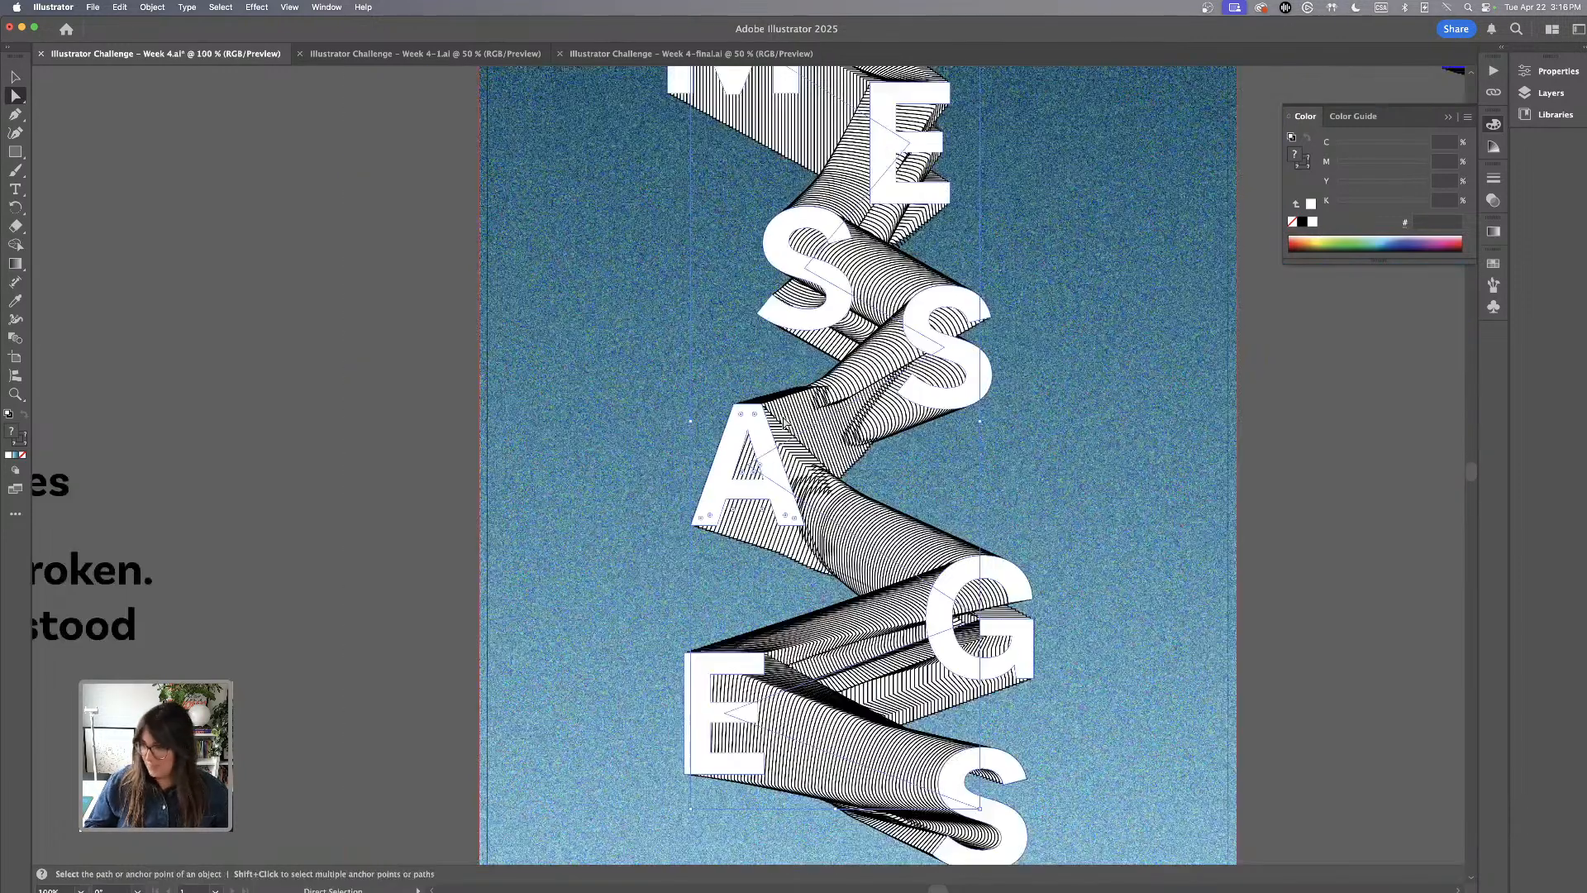
Try to move the letter G slightly up and outward
{"action": "scroll", "coordinate": [641, 647], "scroll_direction": "down", "scroll_amount": 3}
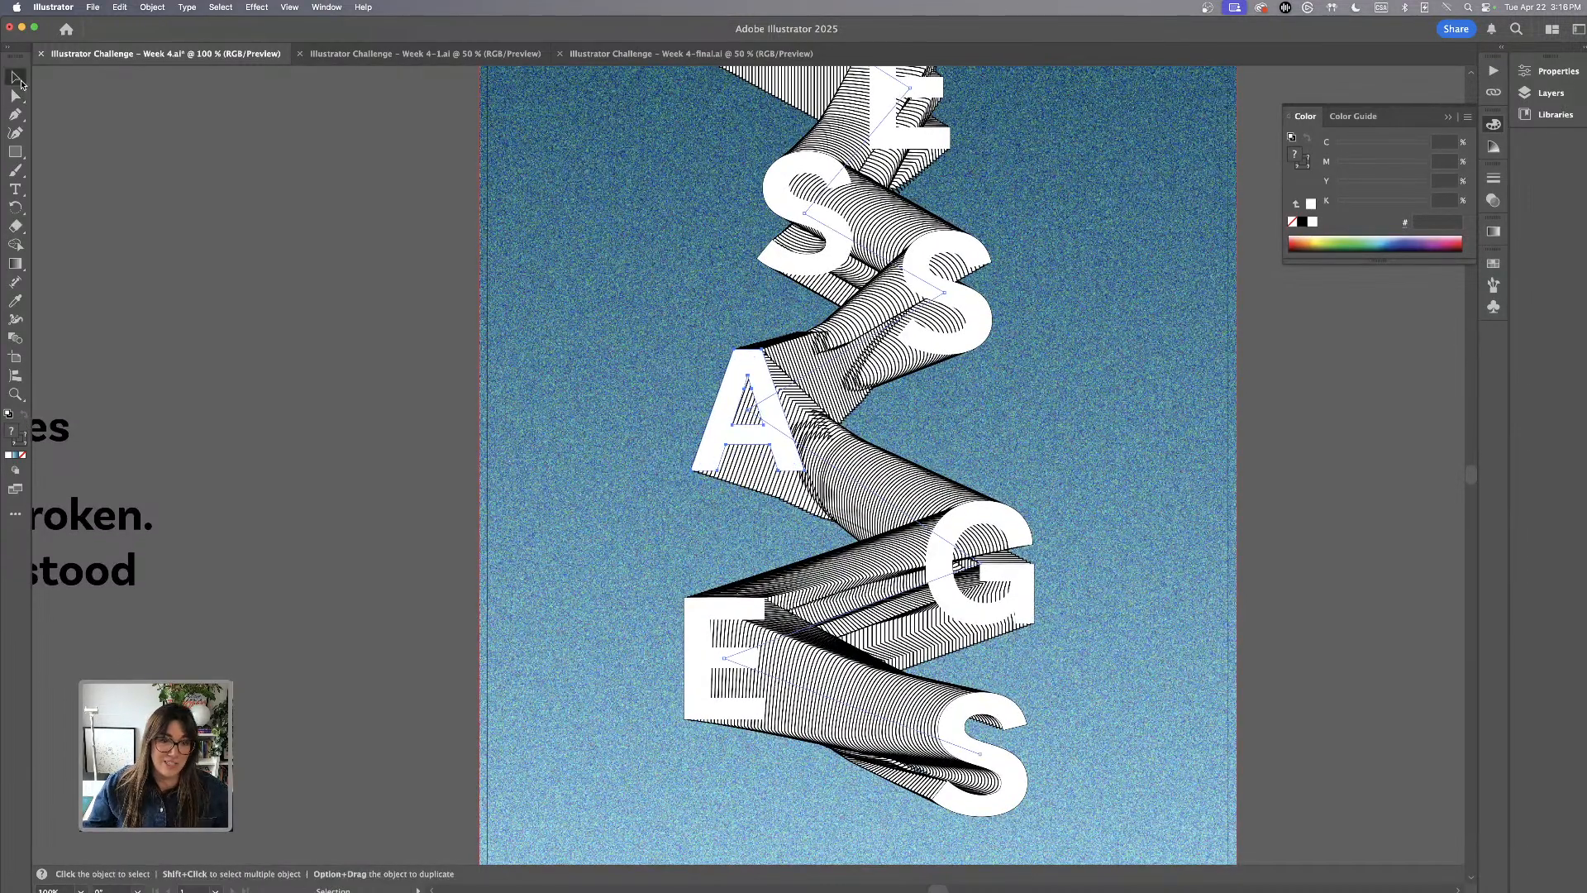
{"action": "left_click", "coordinate": [1076, 521]}
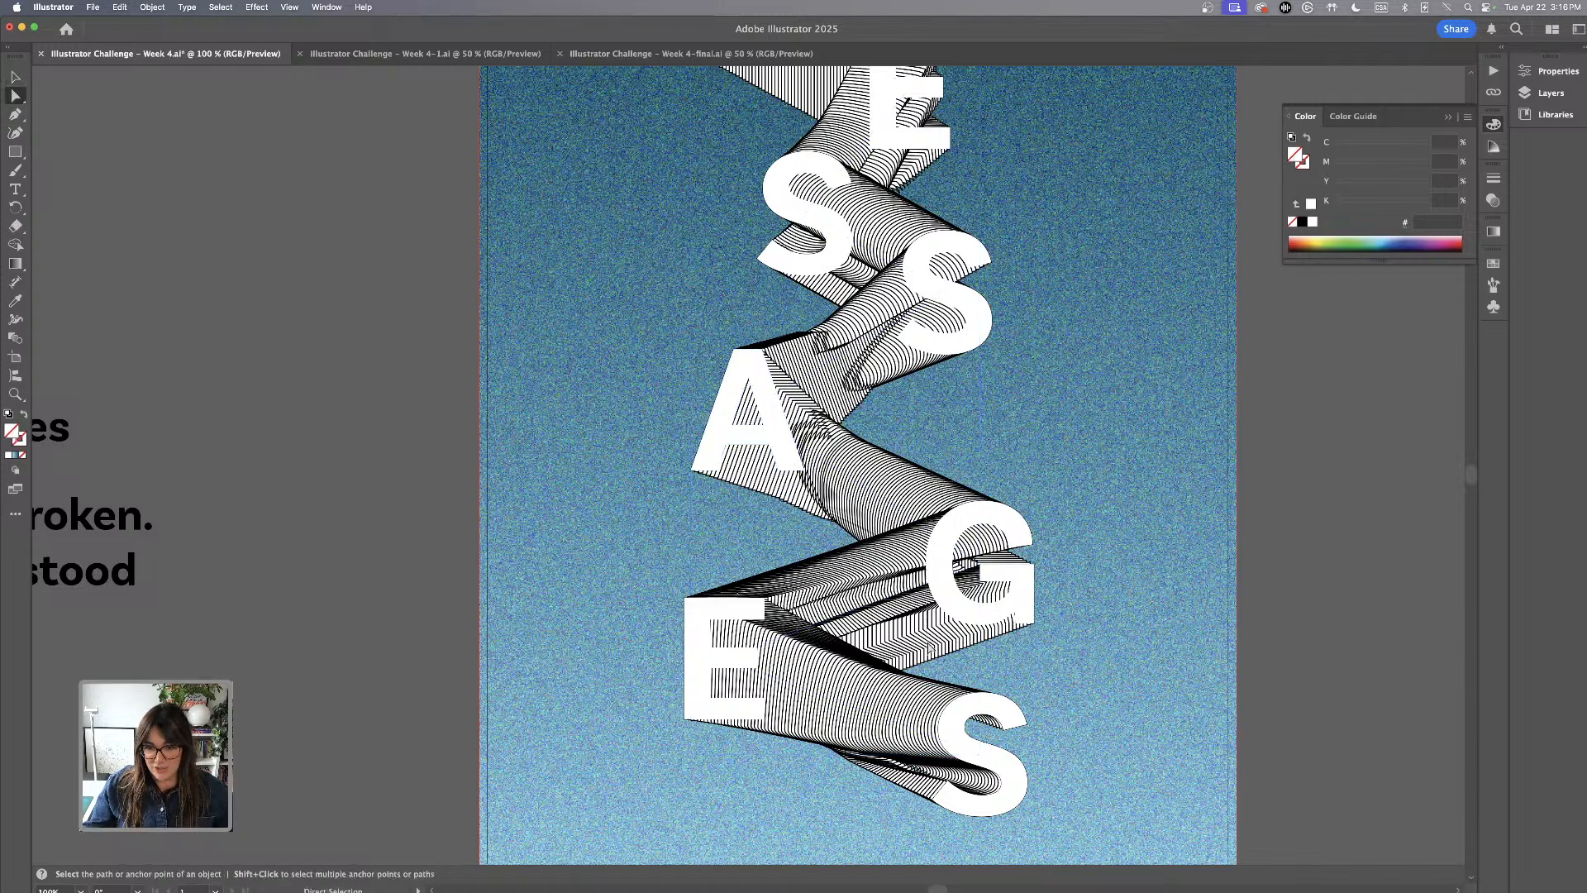
{"action": "left_click", "coordinate": [1009, 595]}
{"action": "left_click_drag", "start_coordinate": [1025, 595], "coordinate": [1034, 565]}
{"action": "left_click", "coordinate": [1101, 568]}
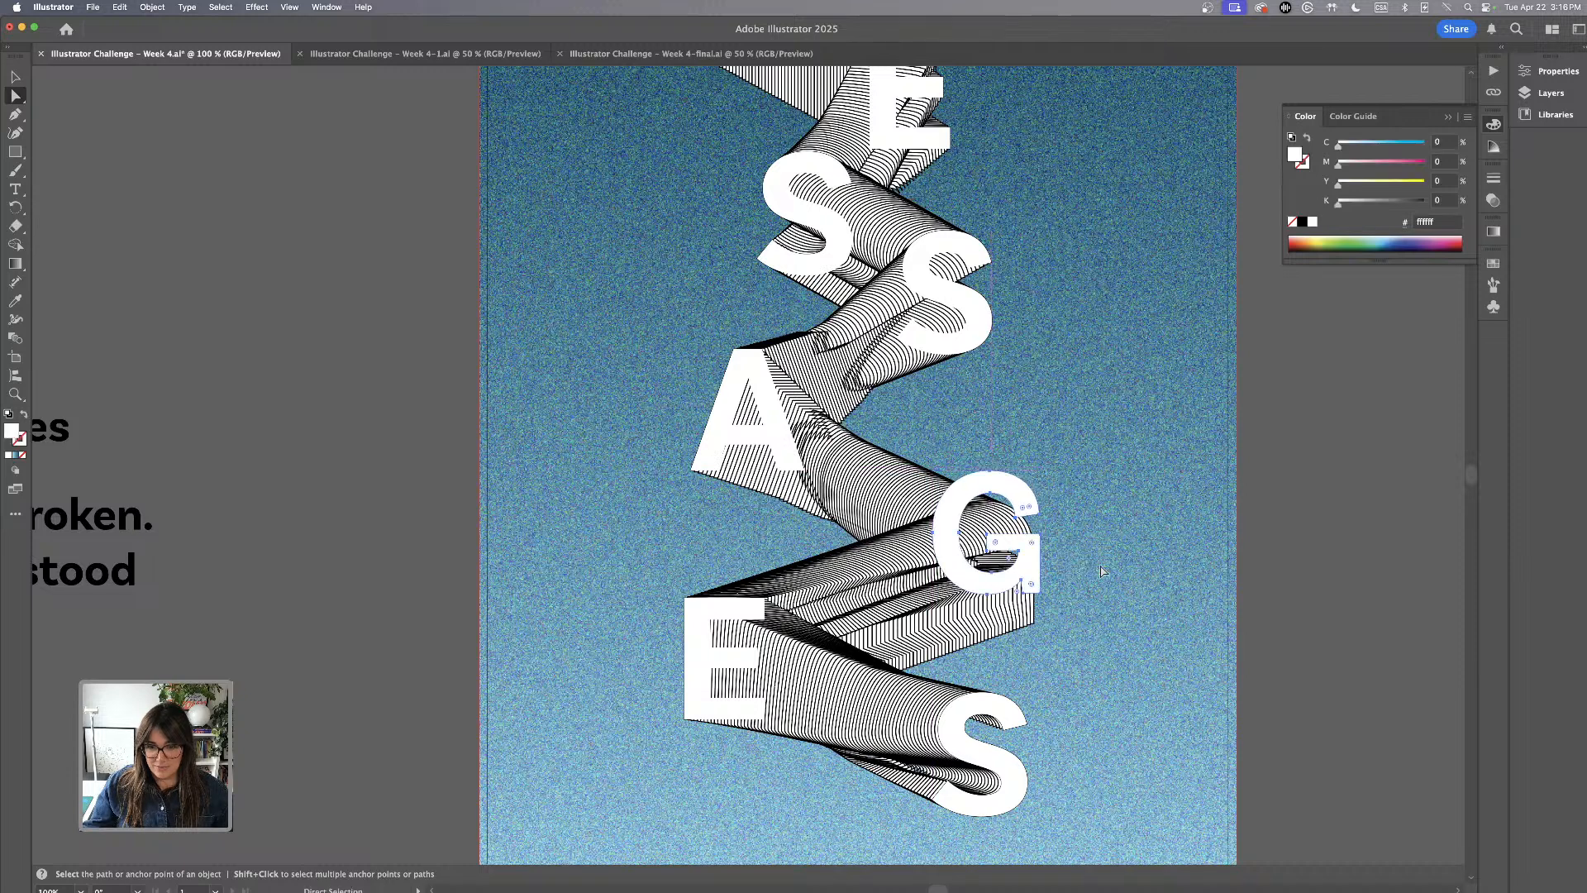
{"action": "key", "text": "super+z"}
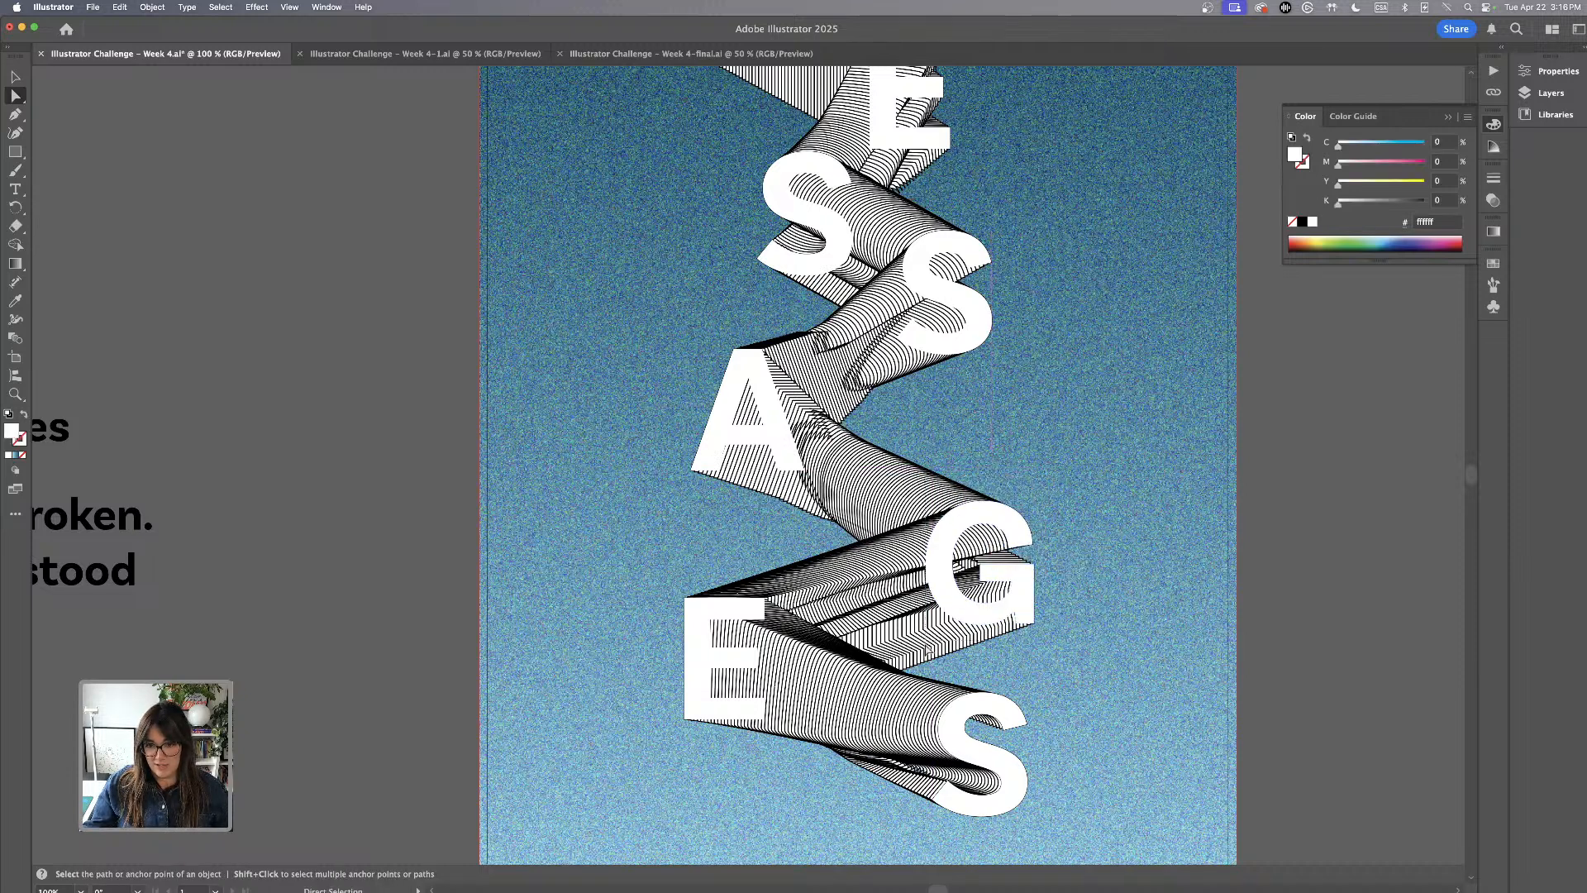
Move the letter G together with its blend shape up and slightly outward
{"action": "left_click", "coordinate": [1000, 580]}
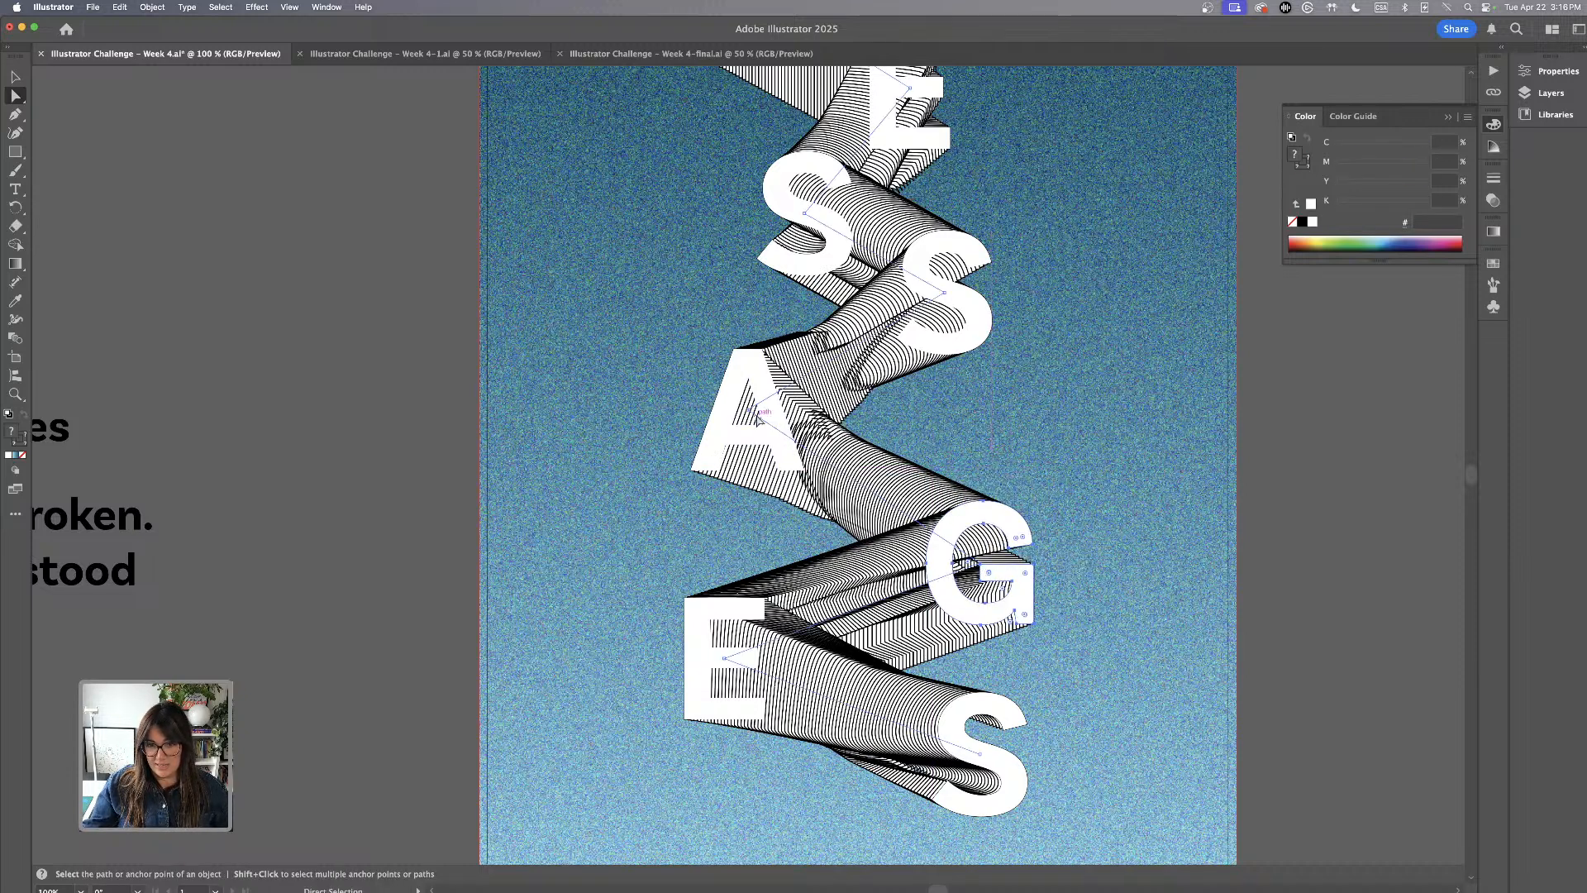
{"action": "key", "text": "super+equal"}
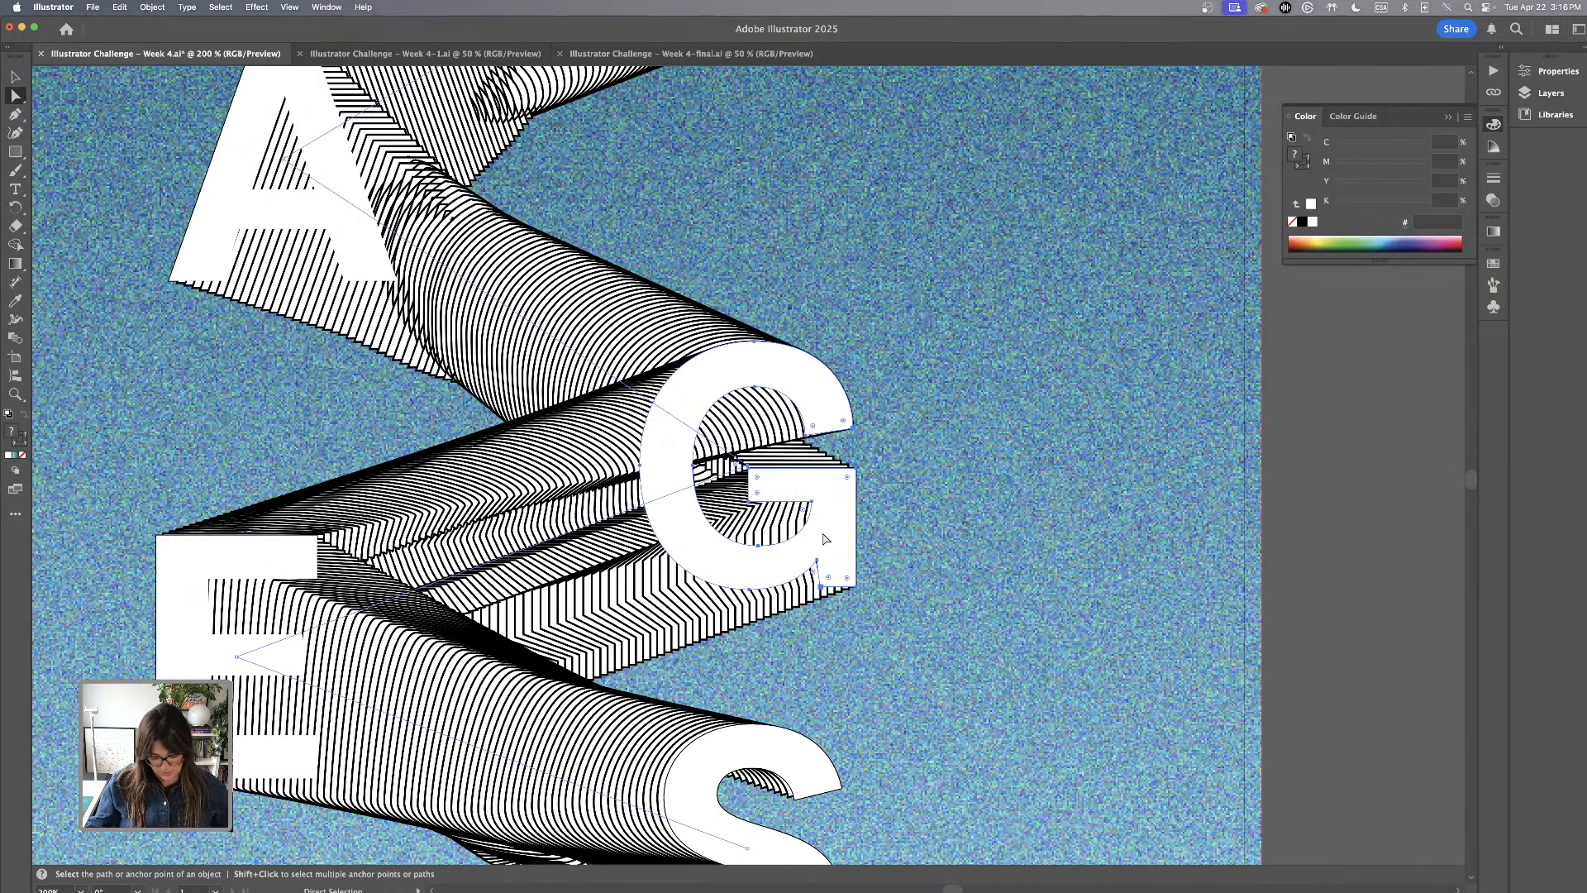
{"action": "left_click_drag", "start_coordinate": [831, 535], "coordinate": [827, 395]}
{"action": "left_click_drag", "start_coordinate": [878, 446], "coordinate": [885, 460]}
{"action": "key", "text": "super+minus"}
{"action": "key", "text": "super+minus"}
{"action": "key", "text": "super+minus"}
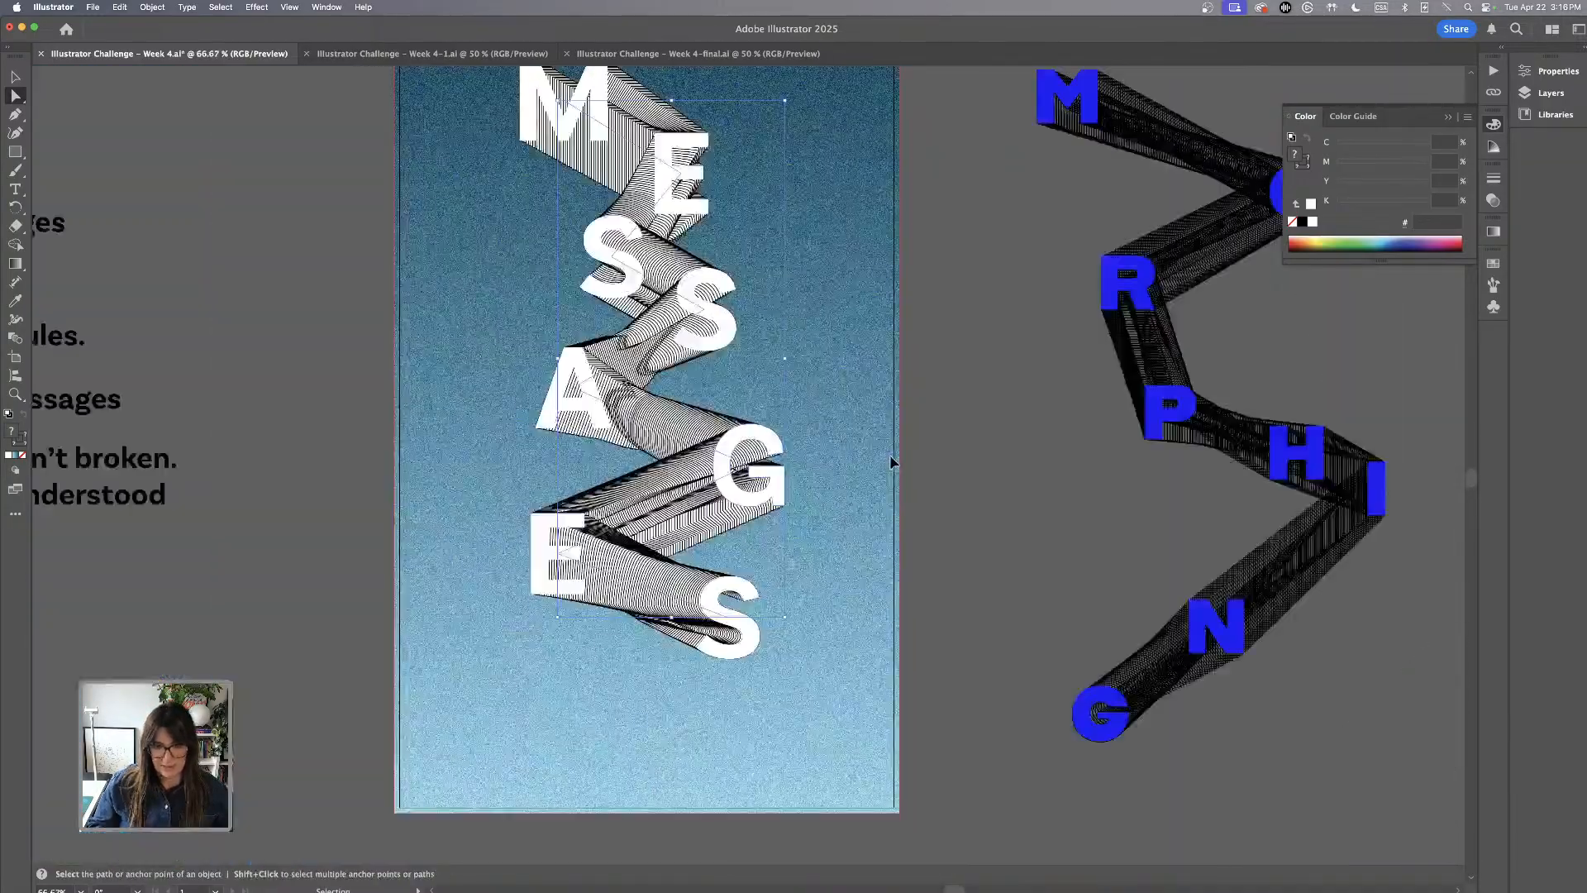
{"action": "key", "text": "v"}
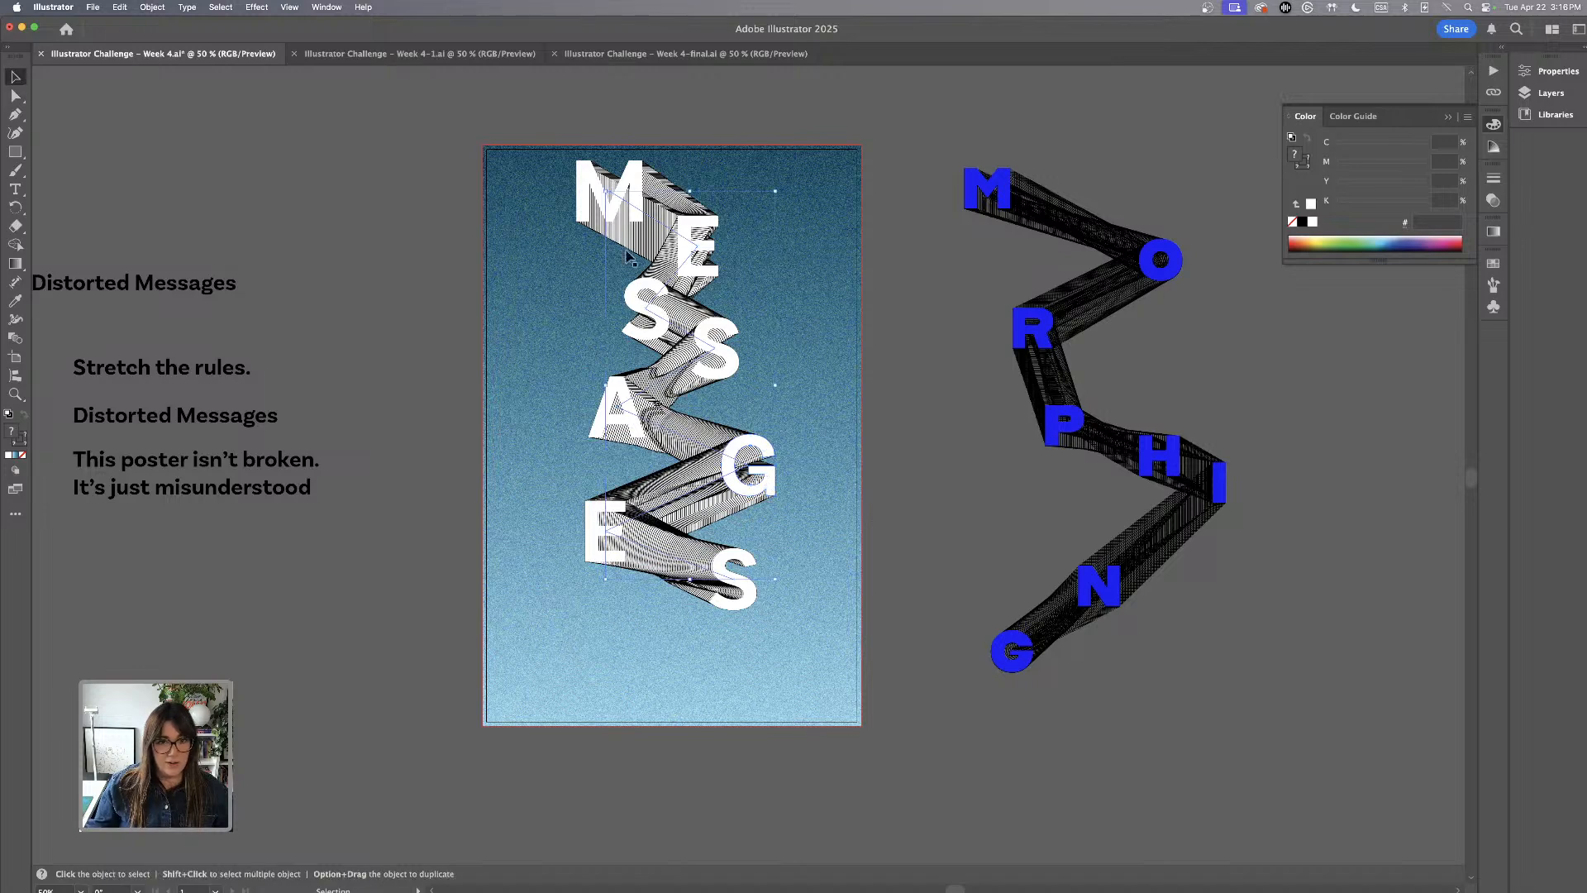
{"action": "left_click", "coordinate": [814, 264]}
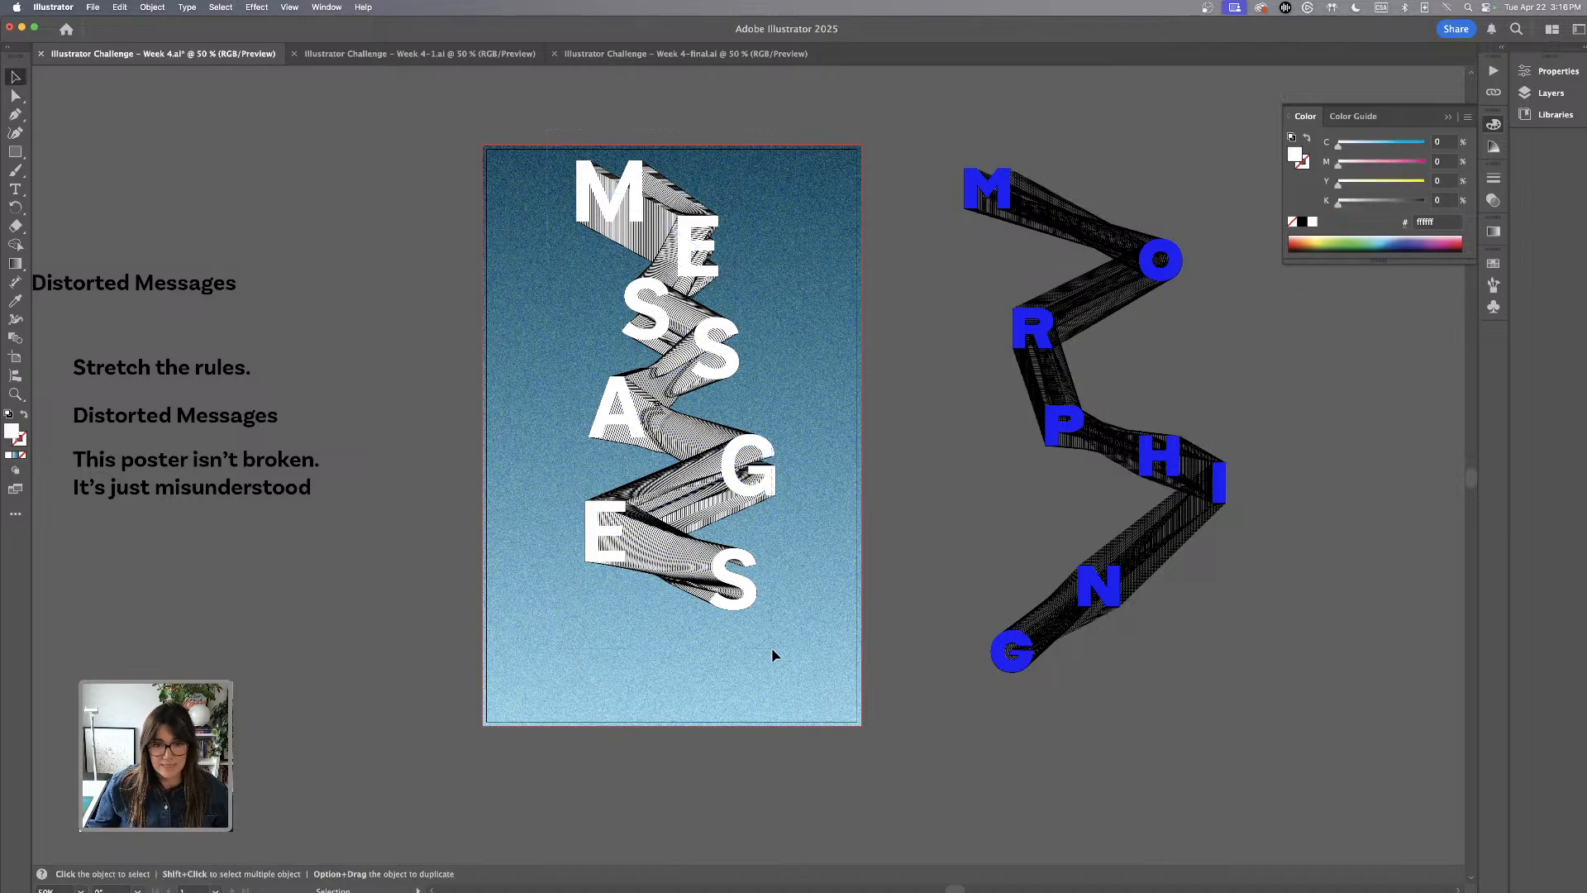
Duplicate the complete MESSAGES letter chain twice and spread the three overlapping chains across the poster
{"action": "left_click", "coordinate": [739, 506]}
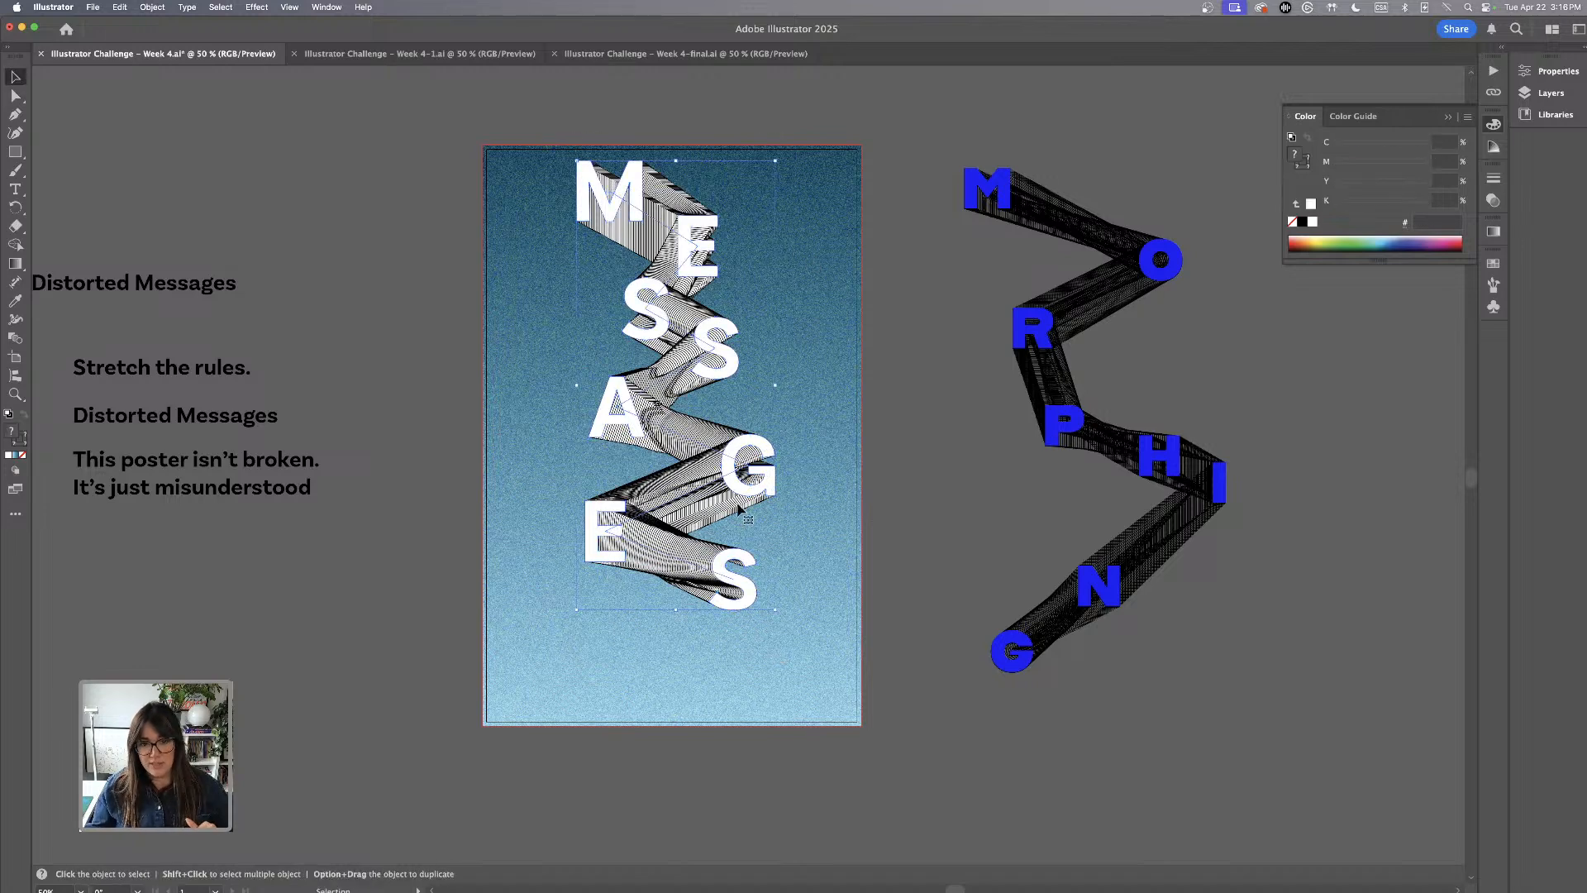
{"action": "left_click_drag", "start_coordinate": [739, 509], "coordinate": [740, 389]}
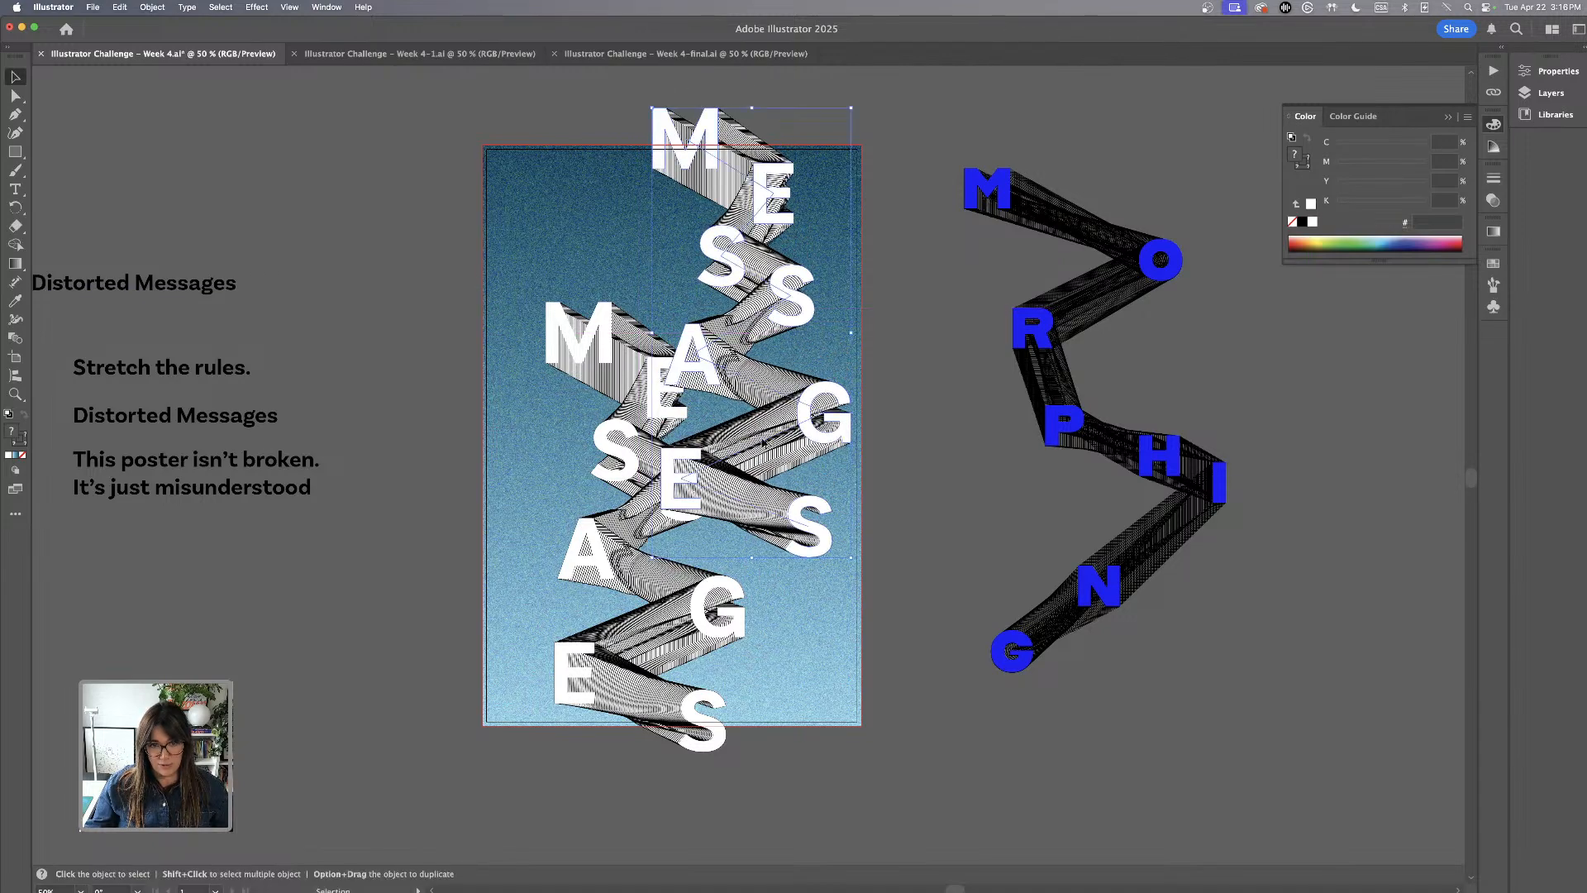
{"action": "left_click_drag", "start_coordinate": [763, 440], "coordinate": [744, 728]}
{"action": "left_click_drag", "start_coordinate": [596, 355], "coordinate": [580, 230]}
{"action": "left_click_drag", "start_coordinate": [766, 596], "coordinate": [765, 601]}
{"action": "left_click", "coordinate": [570, 416]}
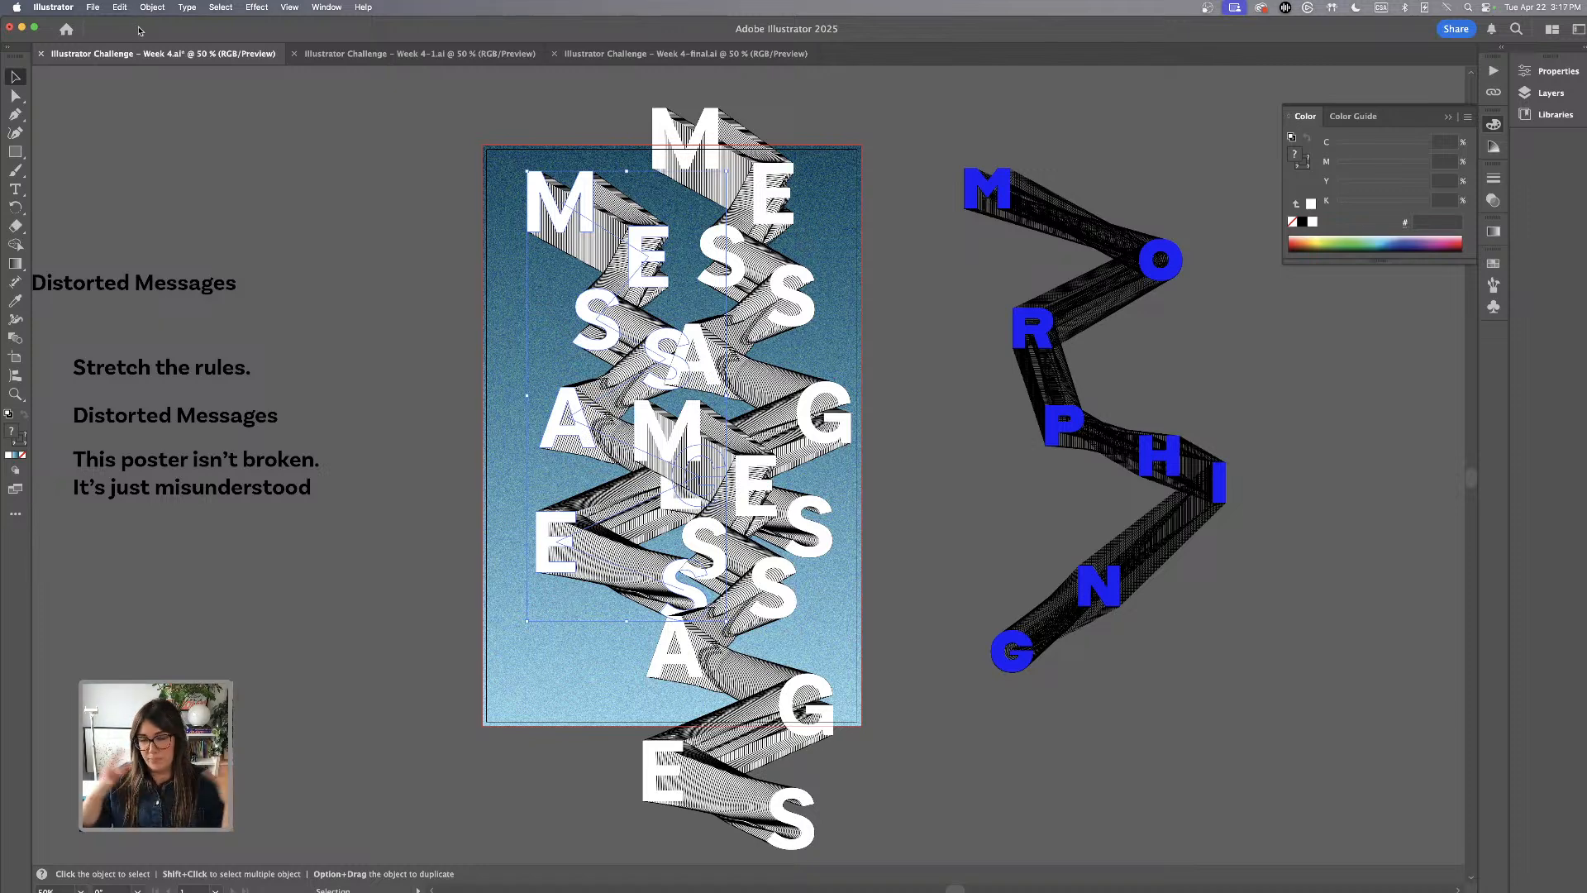
Move the left MESSAGES chain slightly inward and down, and bring it in front of the other chains
{"action": "mouse_move", "coordinate": [619, 316]}
{"action": "left_mouse_down"}
{"action": "mouse_move", "coordinate": [647, 323]}
{"action": "mouse_move", "coordinate": [618, 311]}
{"action": "left_mouse_up"}
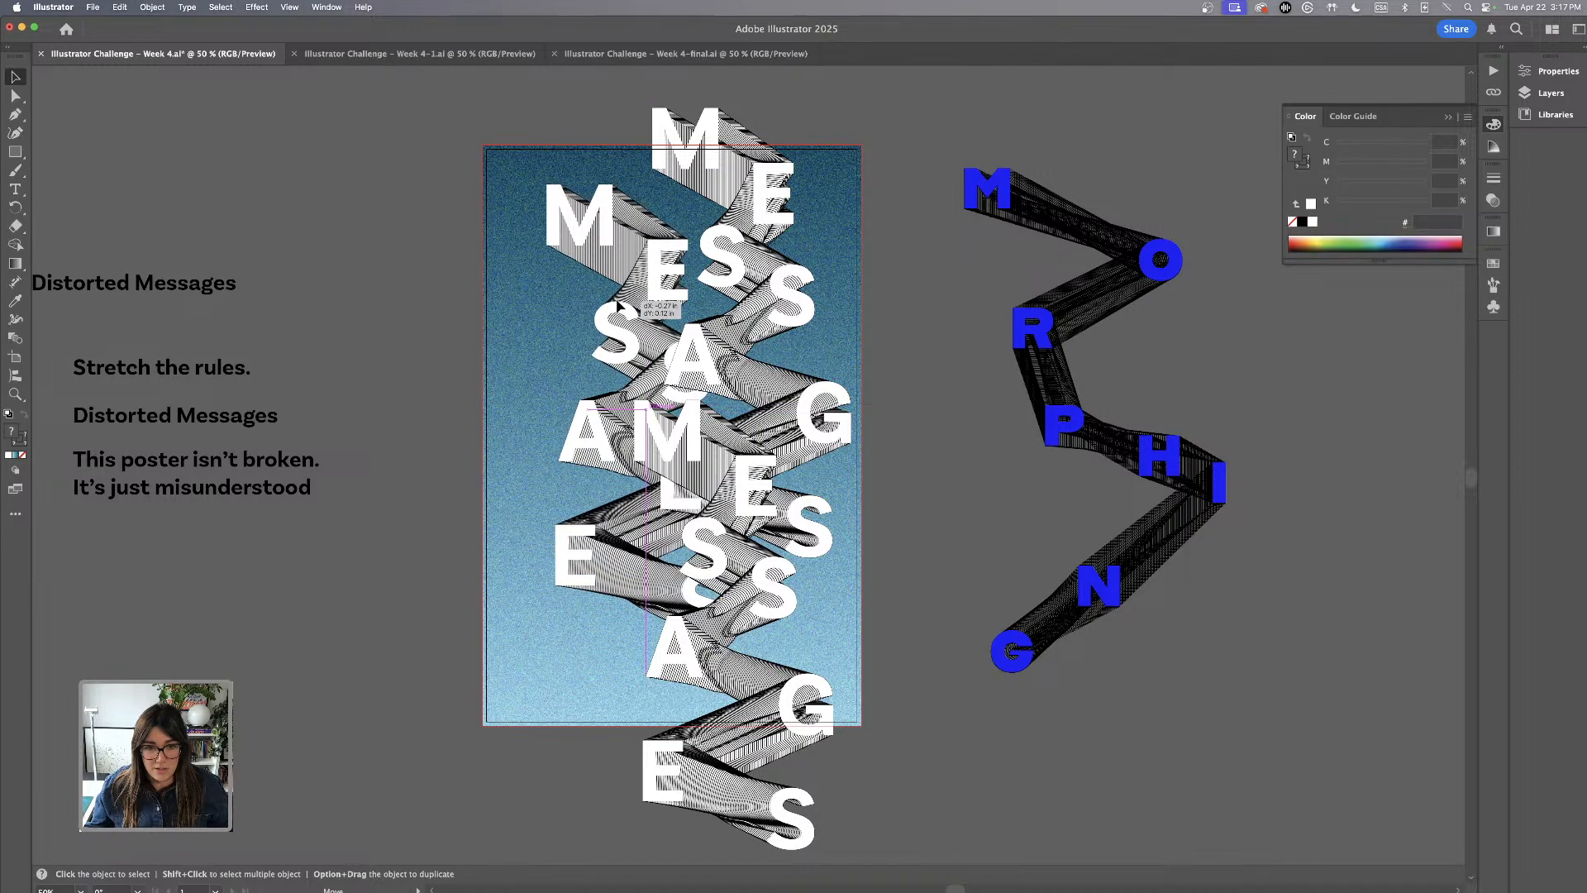
{"action": "left_click", "coordinate": [152, 7]}
{"action": "mouse_move", "coordinate": [153, 42]}
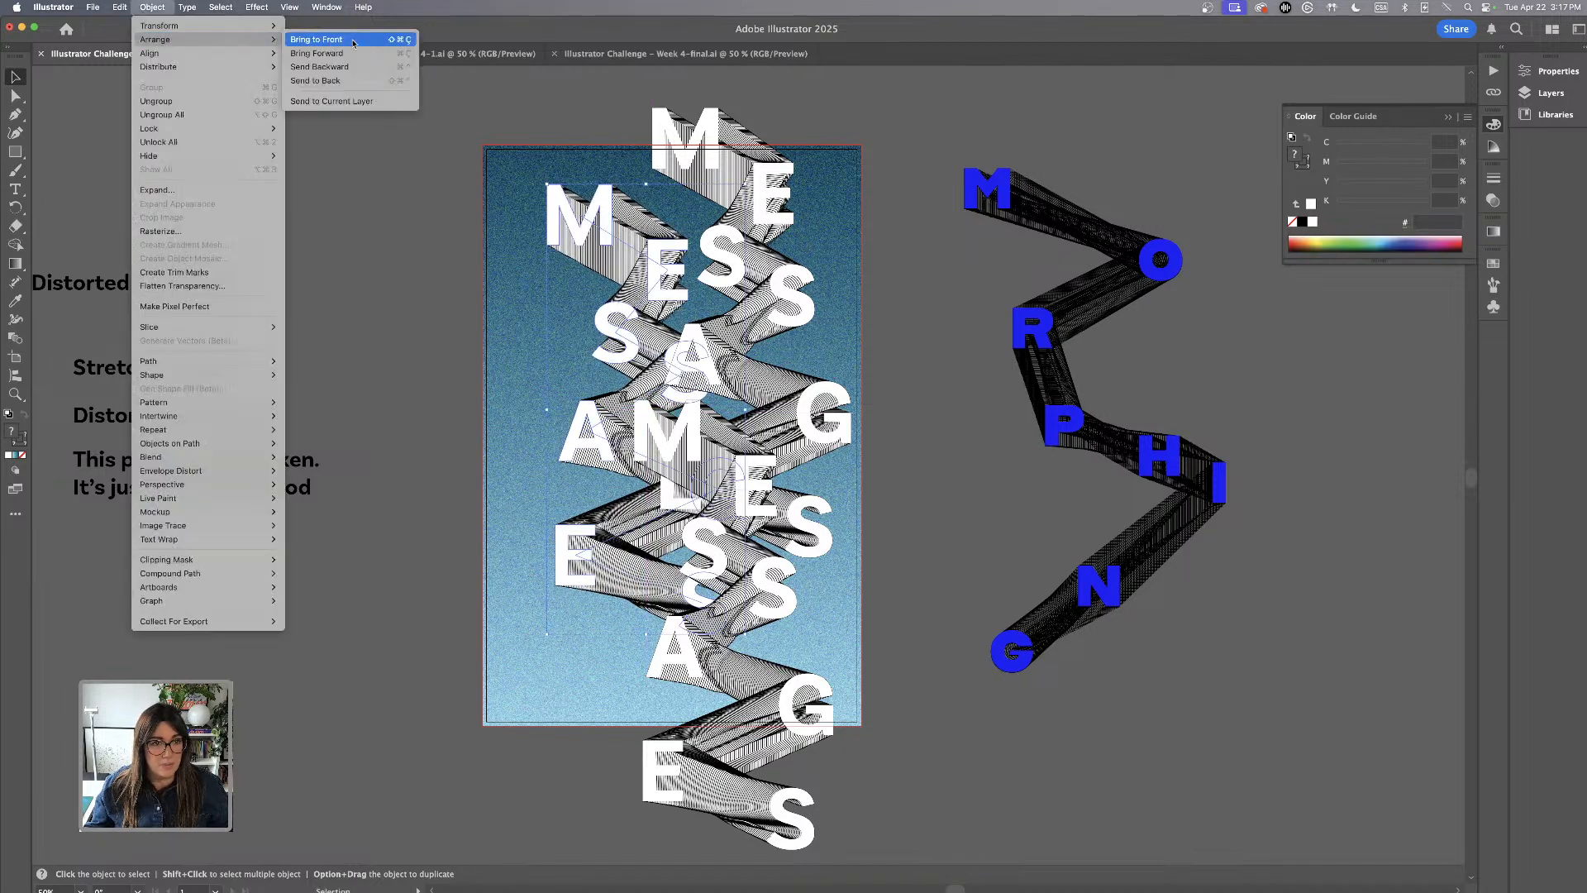
{"action": "left_click", "coordinate": [315, 39]}
{"action": "left_click_drag", "start_coordinate": [641, 454], "coordinate": [641, 458]}
{"action": "left_click", "coordinate": [872, 197]}
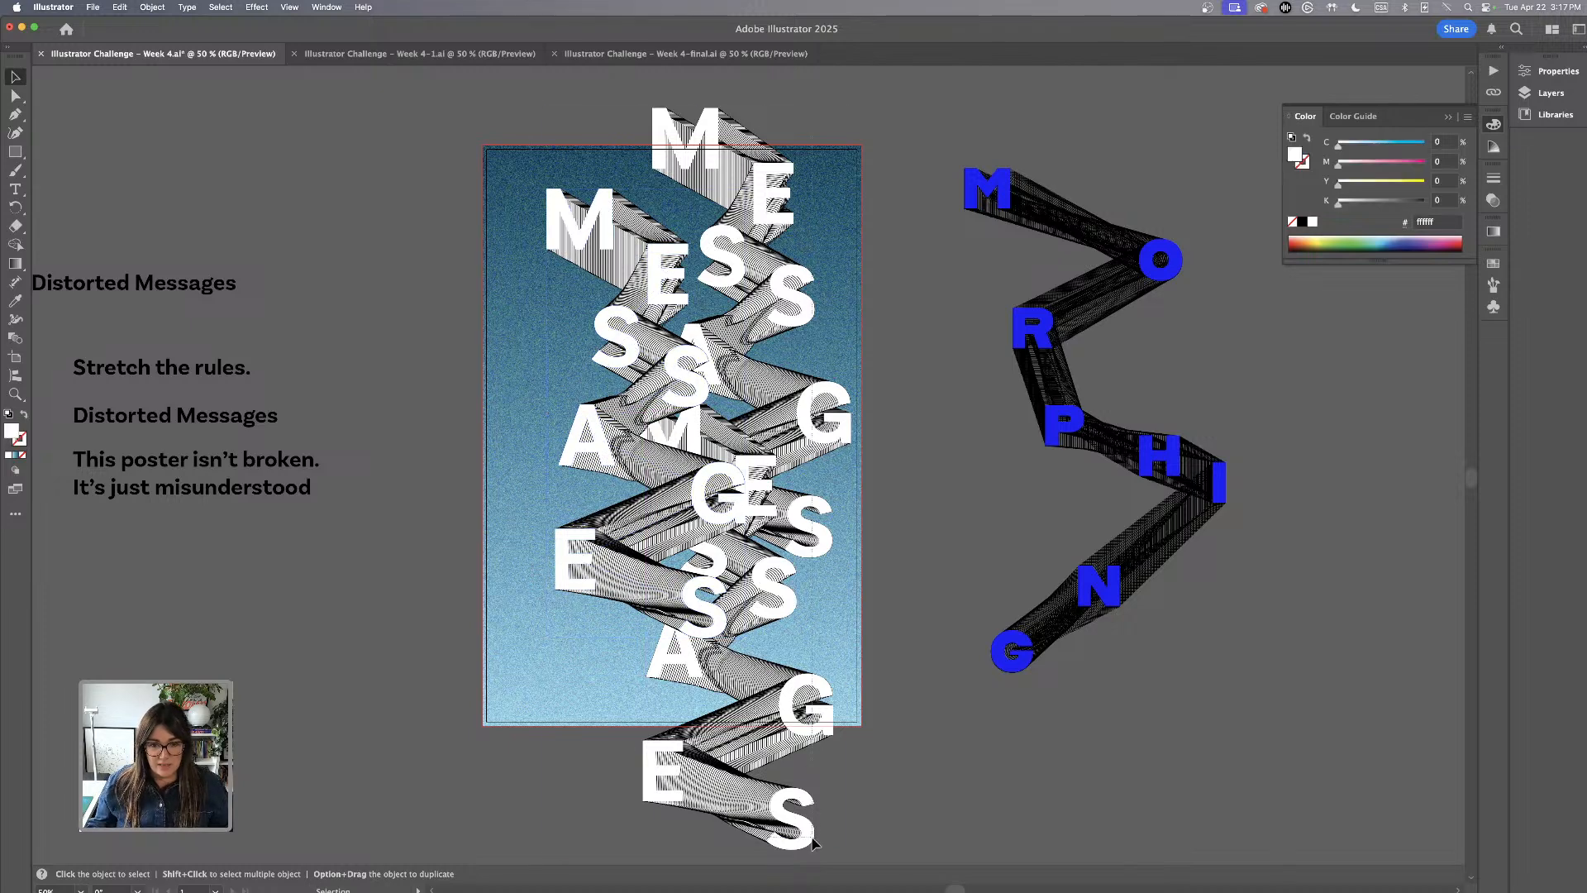
Move all three MESSAGES chains together slightly up and to the left, and preview the poster in Trim View
{"action": "left_click_drag", "start_coordinate": [812, 841], "coordinate": [793, 812]}
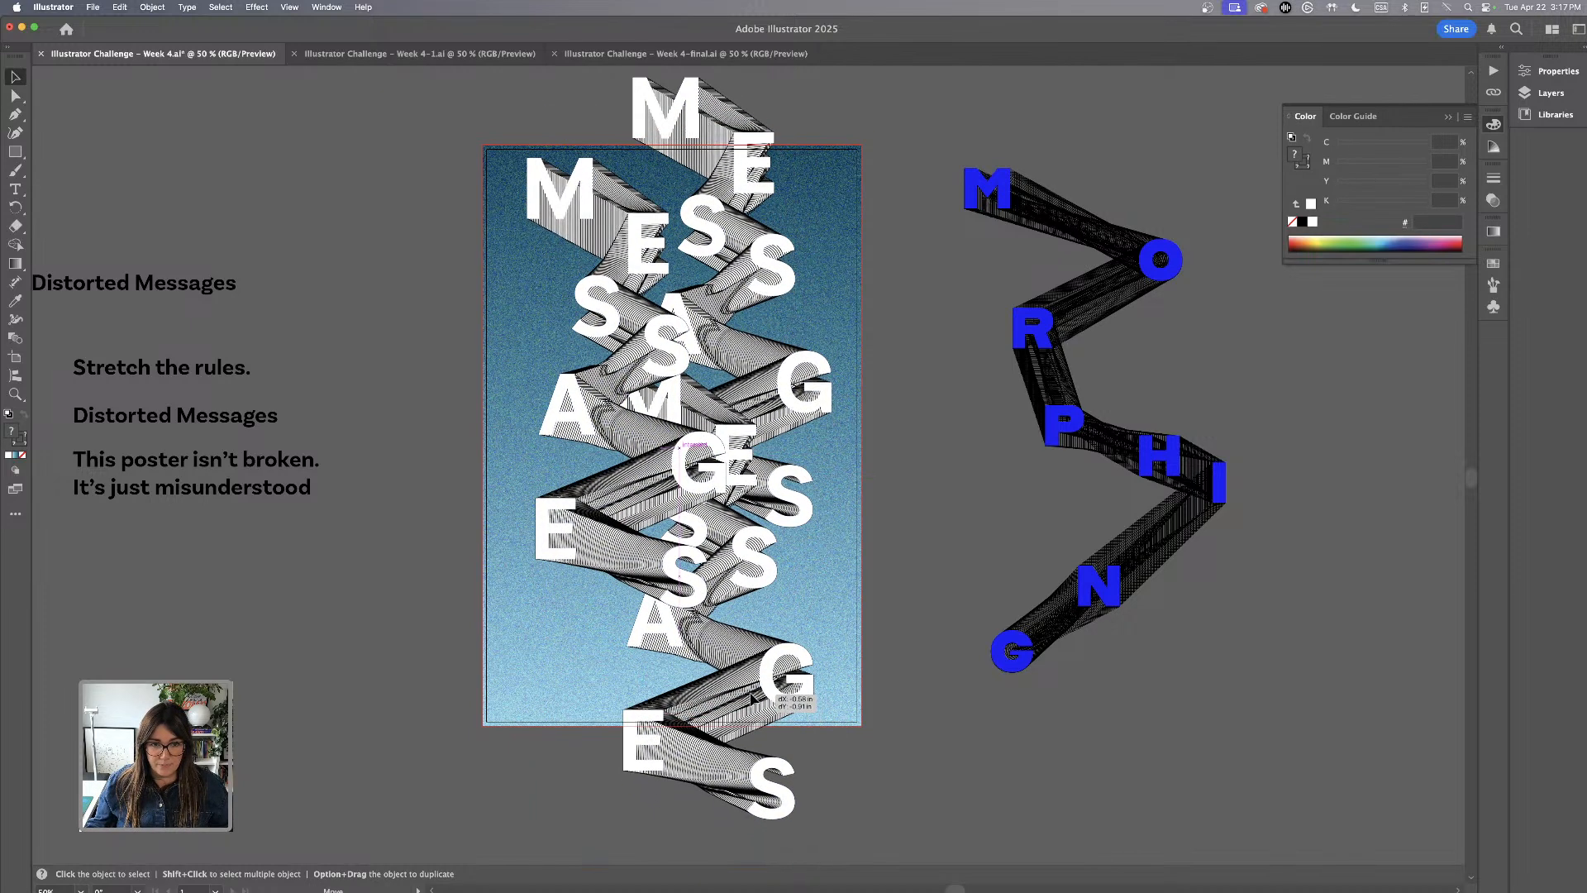
{"action": "left_click", "coordinate": [289, 9]}
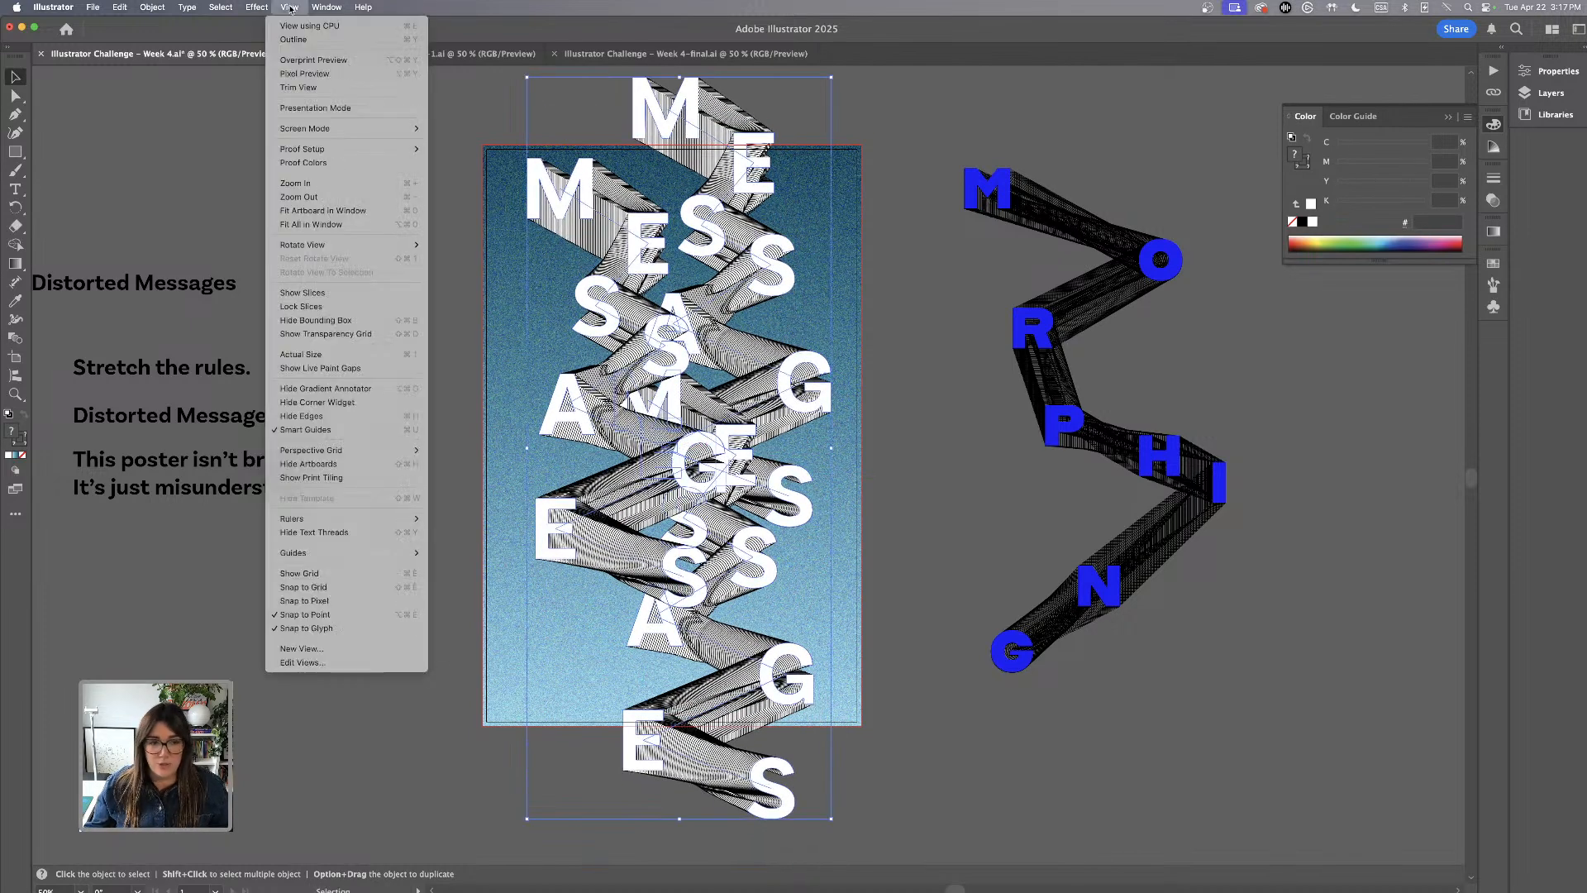
{"action": "left_click", "coordinate": [327, 87]}
{"action": "left_click", "coordinate": [970, 511]}
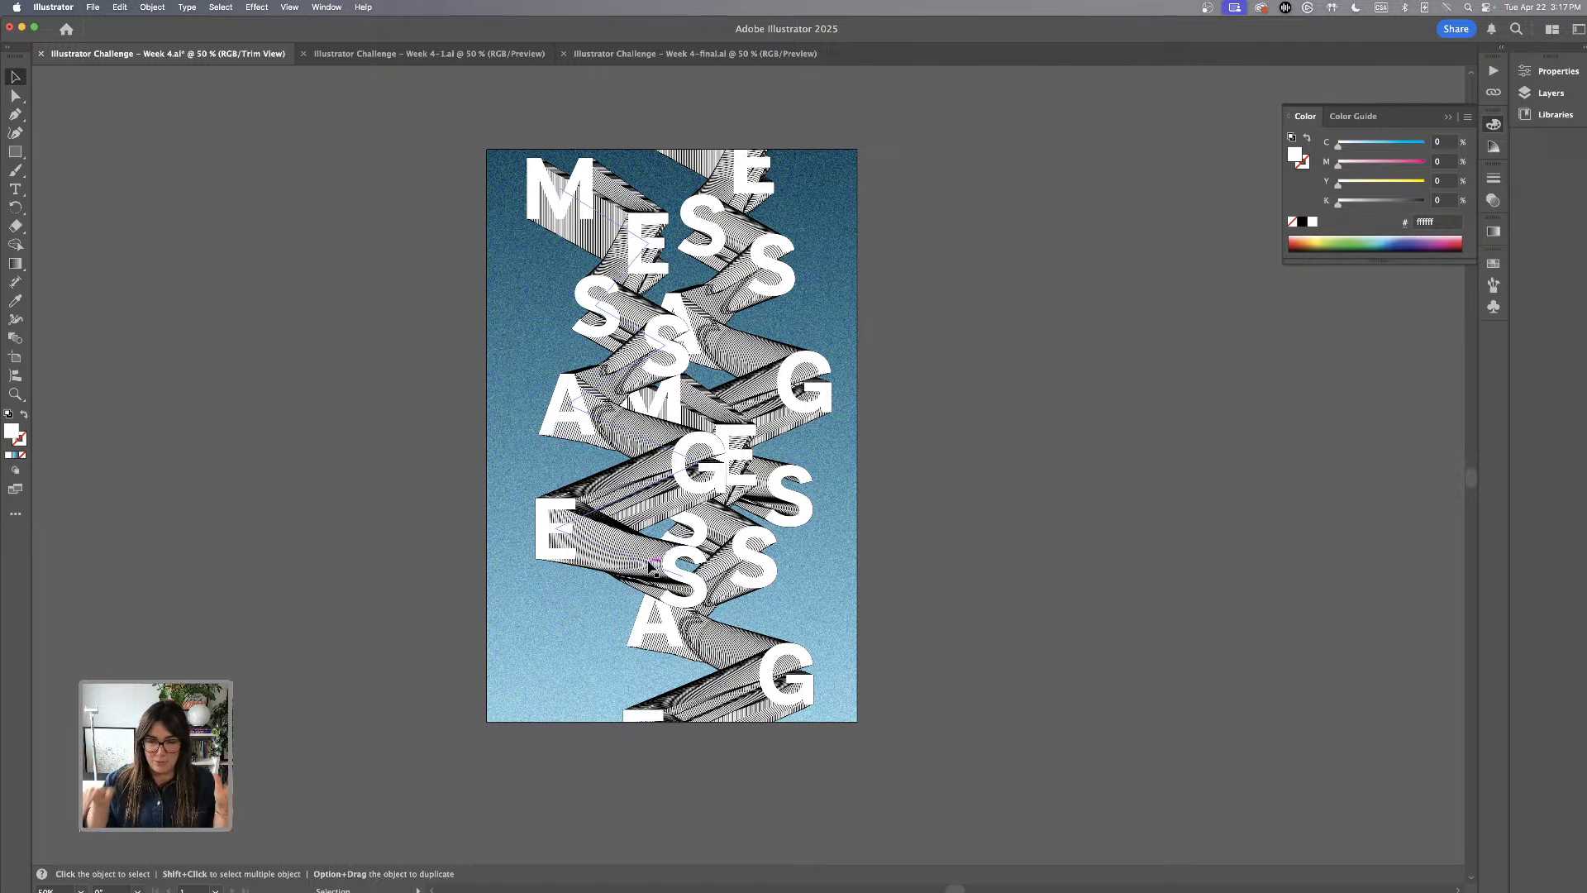
Refine the overlap by shifting the front MESSAGES chain inward, raising the lower chain slightly, and enlarging the front chain a little
{"action": "left_click_drag", "start_coordinate": [639, 261], "coordinate": [662, 248]}
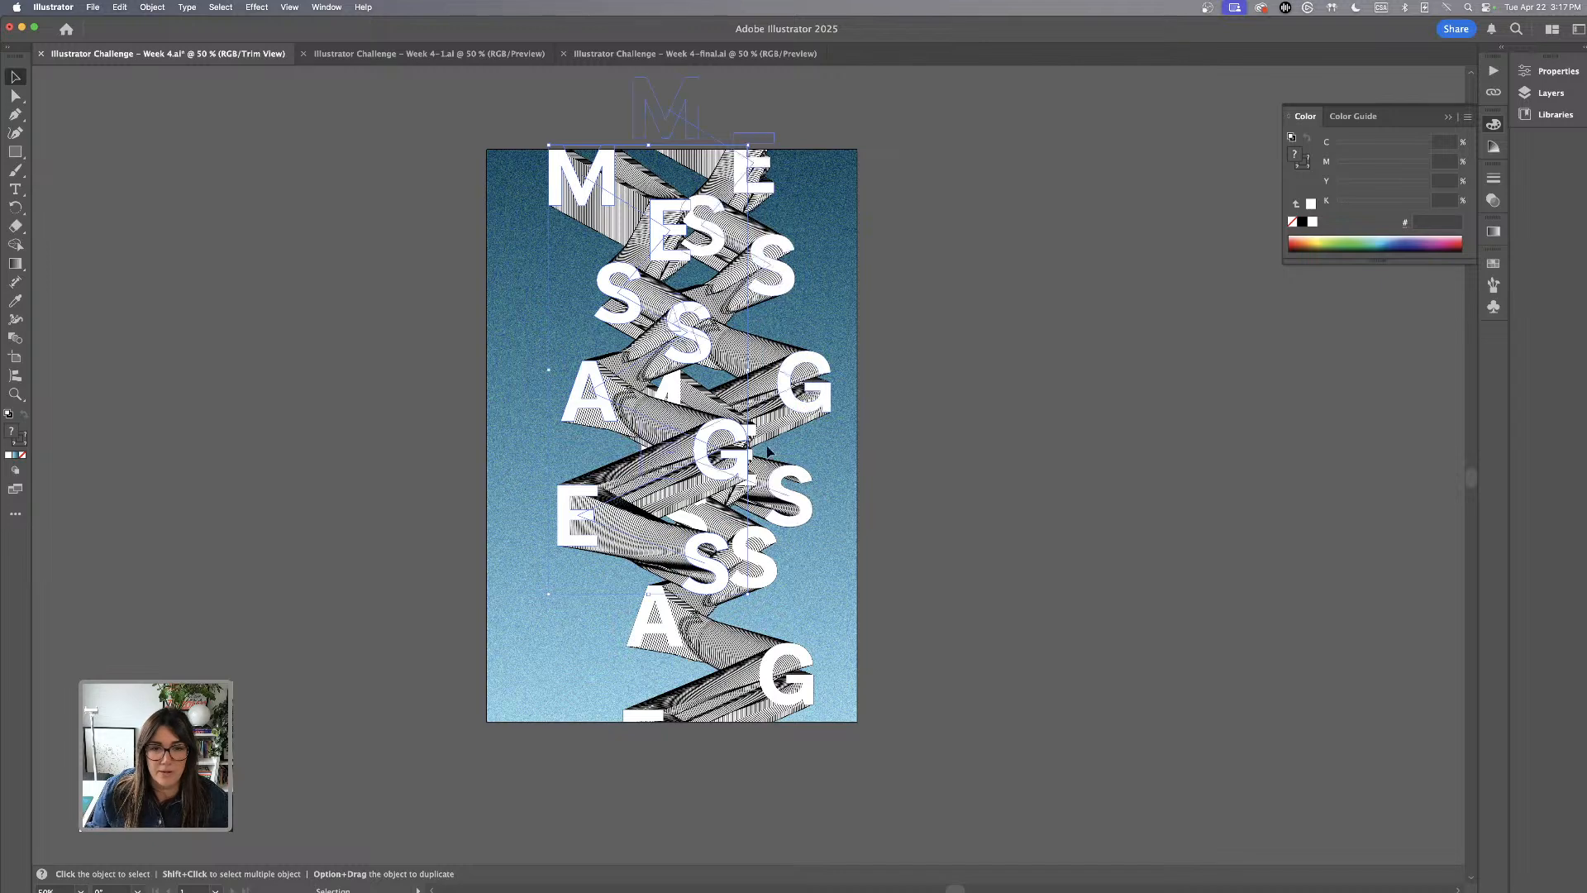
{"action": "mouse_move", "coordinate": [719, 644]}
{"action": "left_mouse_down"}
{"action": "mouse_move", "coordinate": [734, 665]}
{"action": "mouse_move", "coordinate": [702, 640]}
{"action": "mouse_move", "coordinate": [676, 560]}
{"action": "mouse_move", "coordinate": [702, 625]}
{"action": "left_mouse_up"}
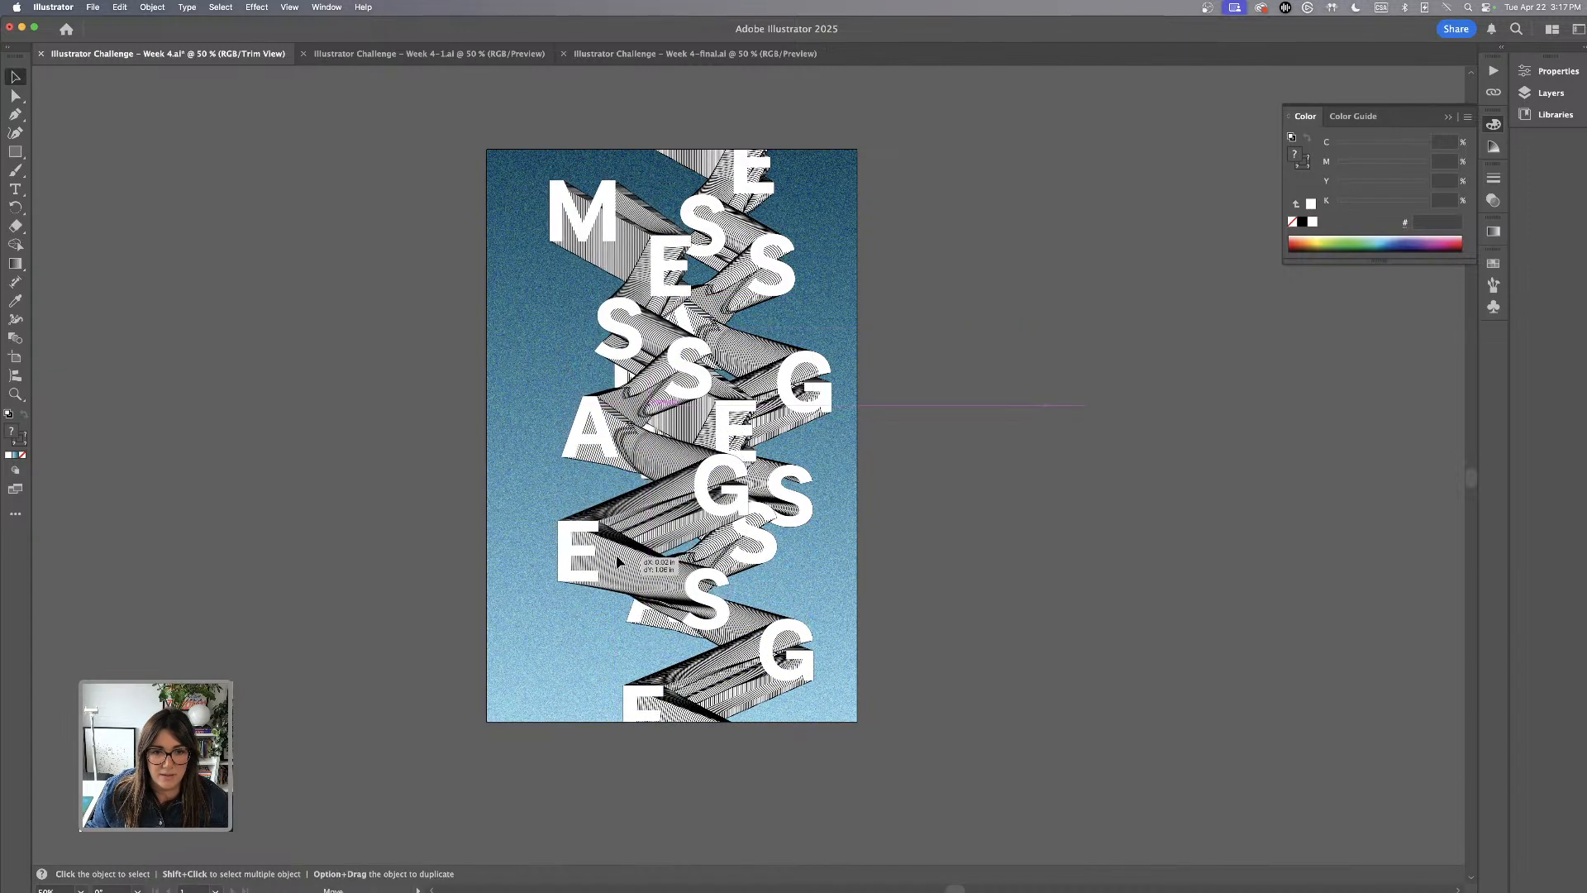
{"action": "left_click_drag", "start_coordinate": [548, 183], "coordinate": [534, 143]}
{"action": "mouse_move", "coordinate": [648, 308]}
{"action": "left_mouse_down"}
{"action": "mouse_move", "coordinate": [661, 341]}
{"action": "mouse_move", "coordinate": [656, 328]}
{"action": "left_mouse_up"}
{"action": "left_click", "coordinate": [580, 134]}
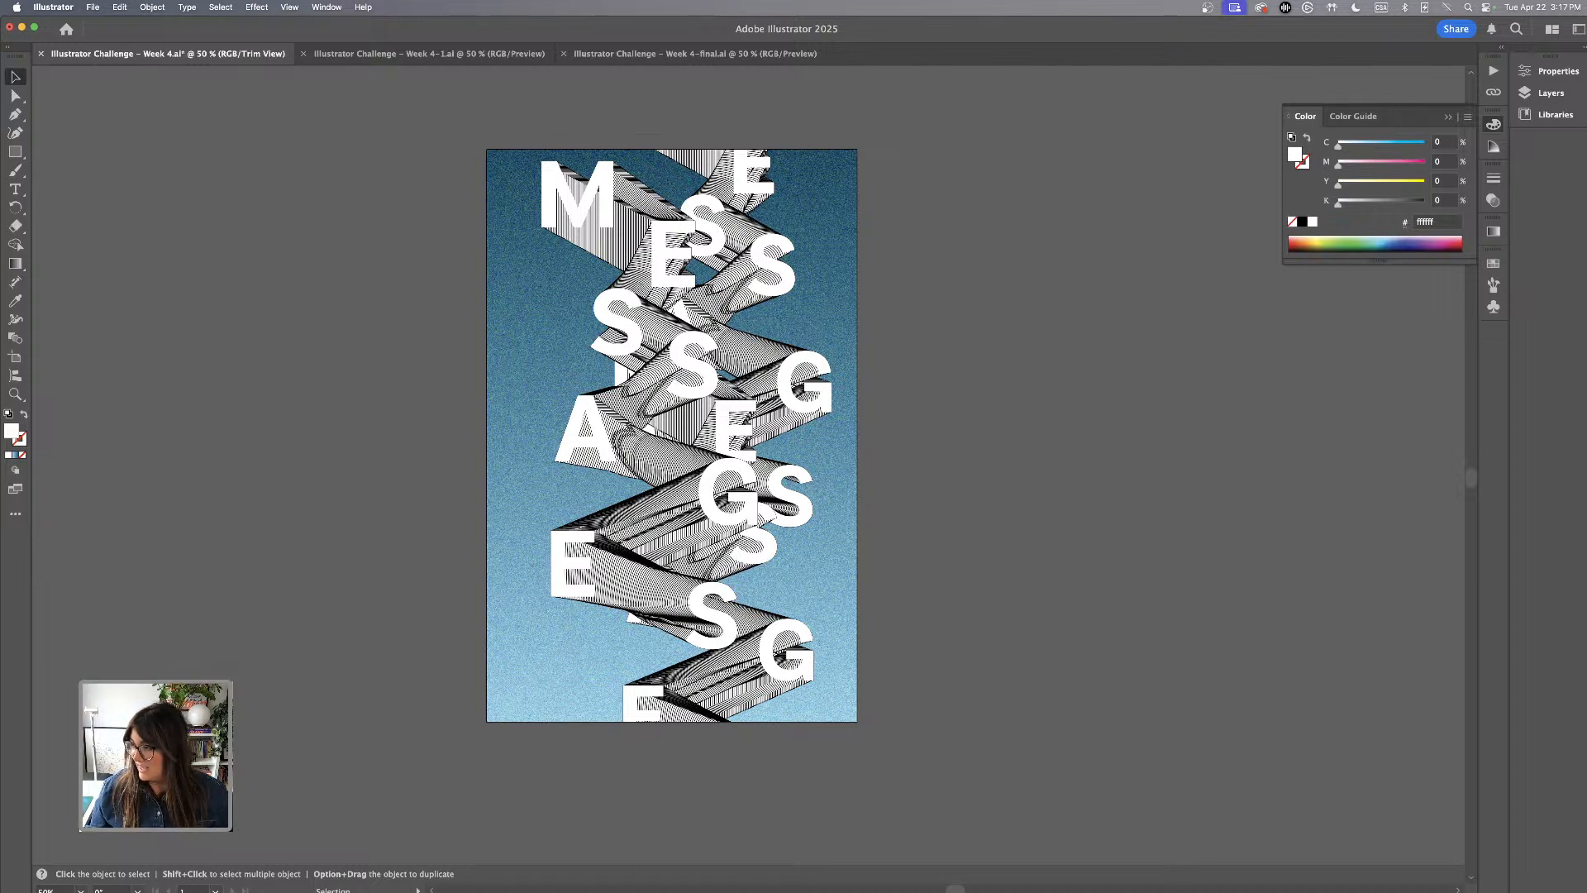
Turn off Trim View and nudge the front MESSAGES chain very slightly
{"action": "left_click", "coordinate": [291, 7]}
{"action": "left_click", "coordinate": [330, 86]}
{"action": "left_click_drag", "start_coordinate": [643, 258], "coordinate": [646, 258]}
{"action": "left_click", "coordinate": [928, 353]}
{"action": "scroll", "coordinate": [596, 335], "scroll_direction": "left", "scroll_amount": 1}
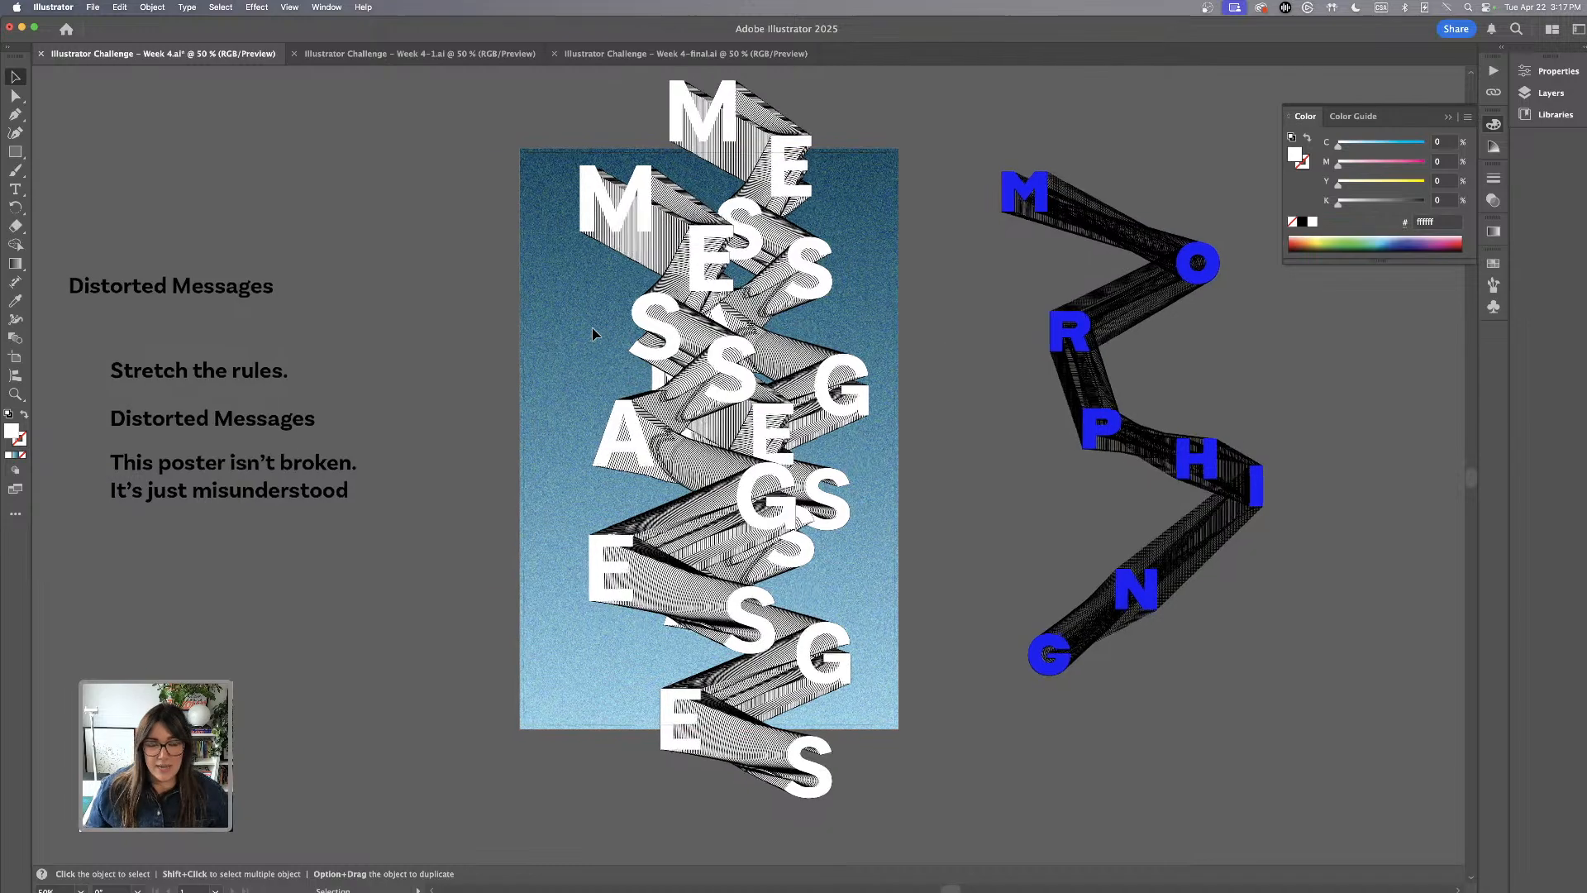
{"action": "scroll", "coordinate": [592, 334], "scroll_direction": "up", "scroll_amount": 2}
{"action": "scroll", "coordinate": [592, 334], "scroll_direction": "left", "scroll_amount": 2}
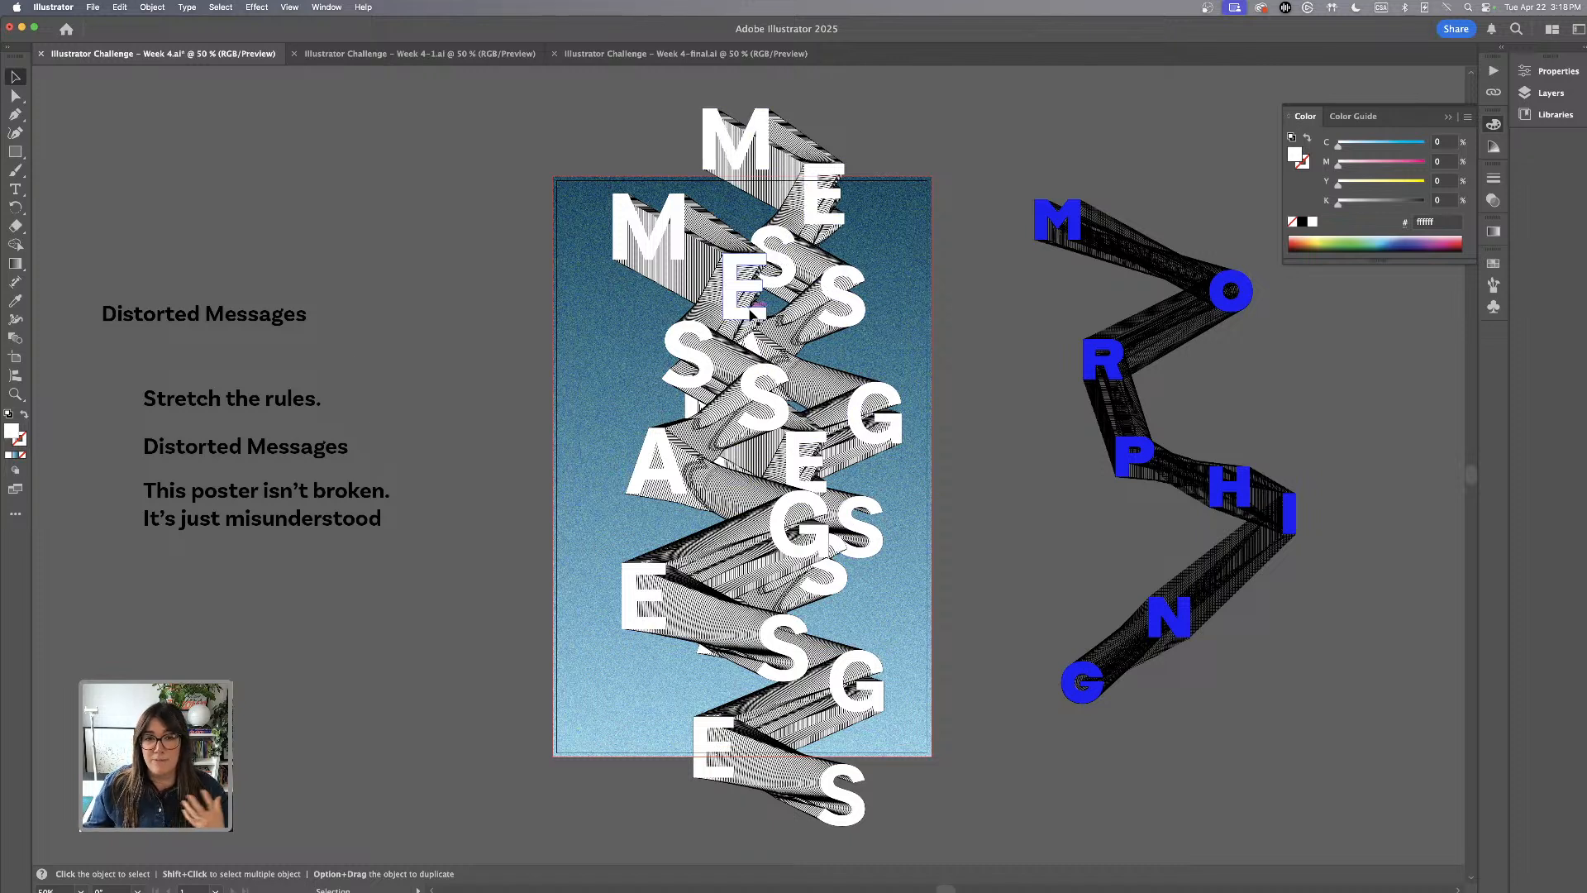
Move the "Distorted Messages" line from between the two tagline texts to above the loose text, and set it in all caps
{"action": "left_click", "coordinate": [311, 459]}
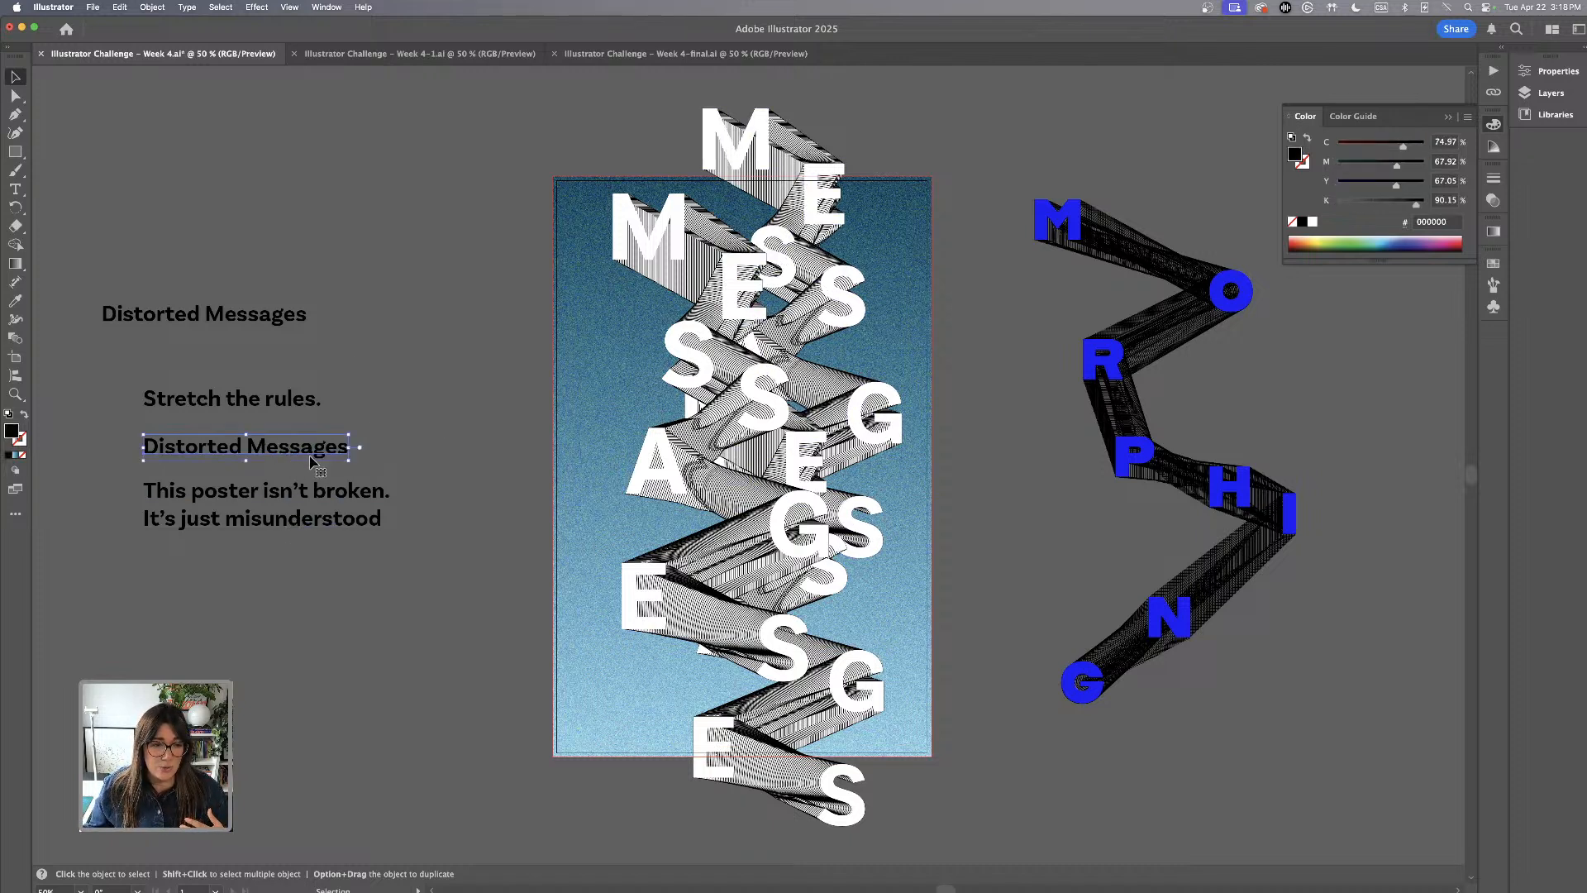
{"action": "left_click_drag", "start_coordinate": [312, 458], "coordinate": [418, 209]}
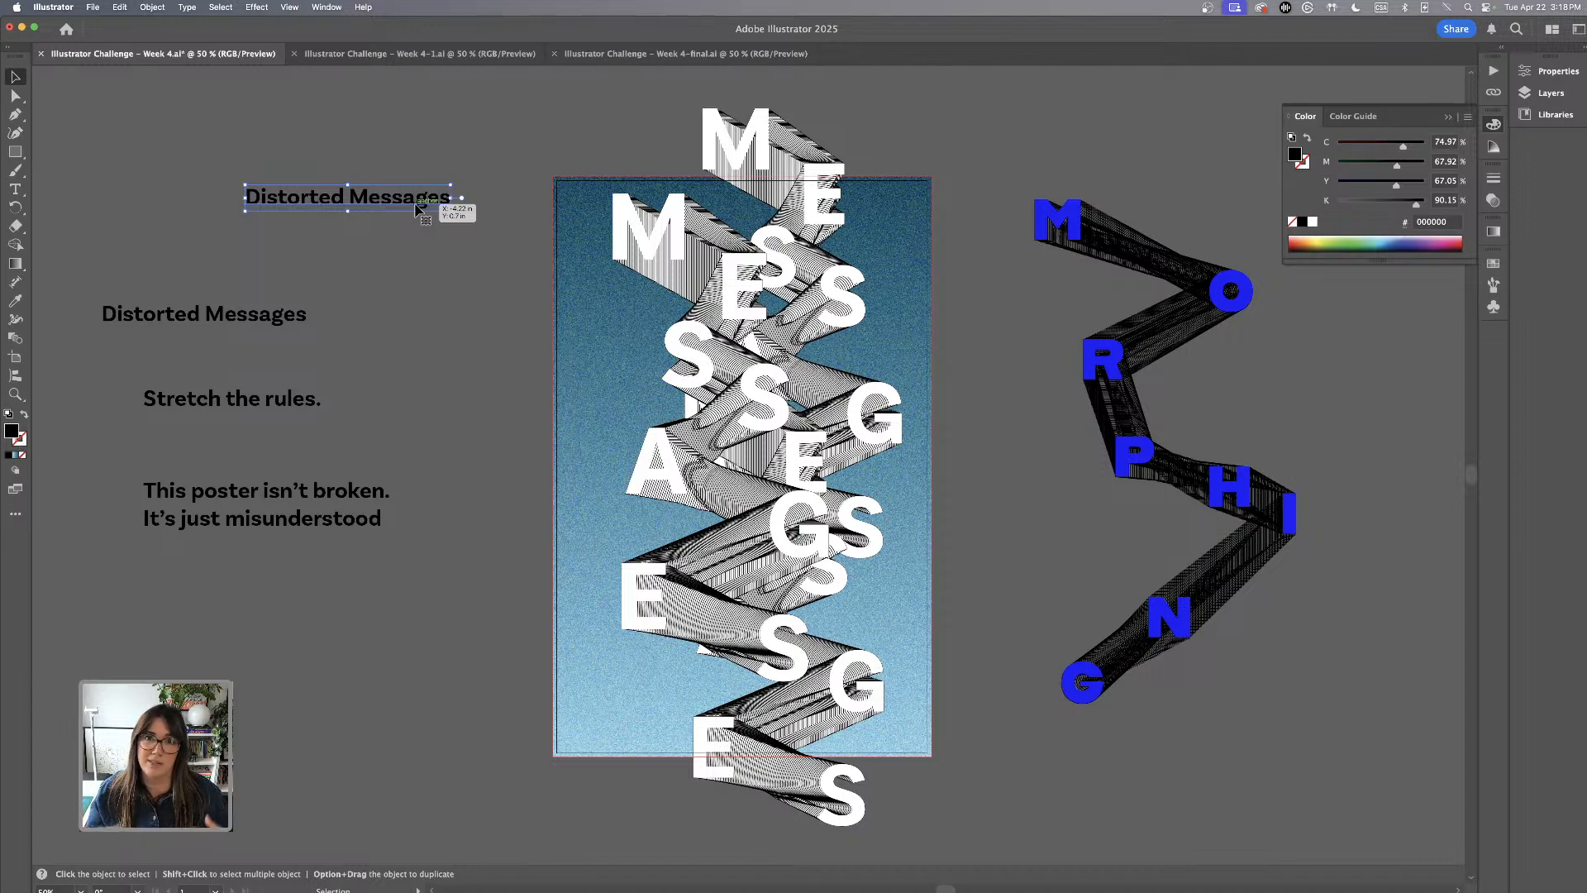
{"action": "left_click", "coordinate": [1548, 72]}
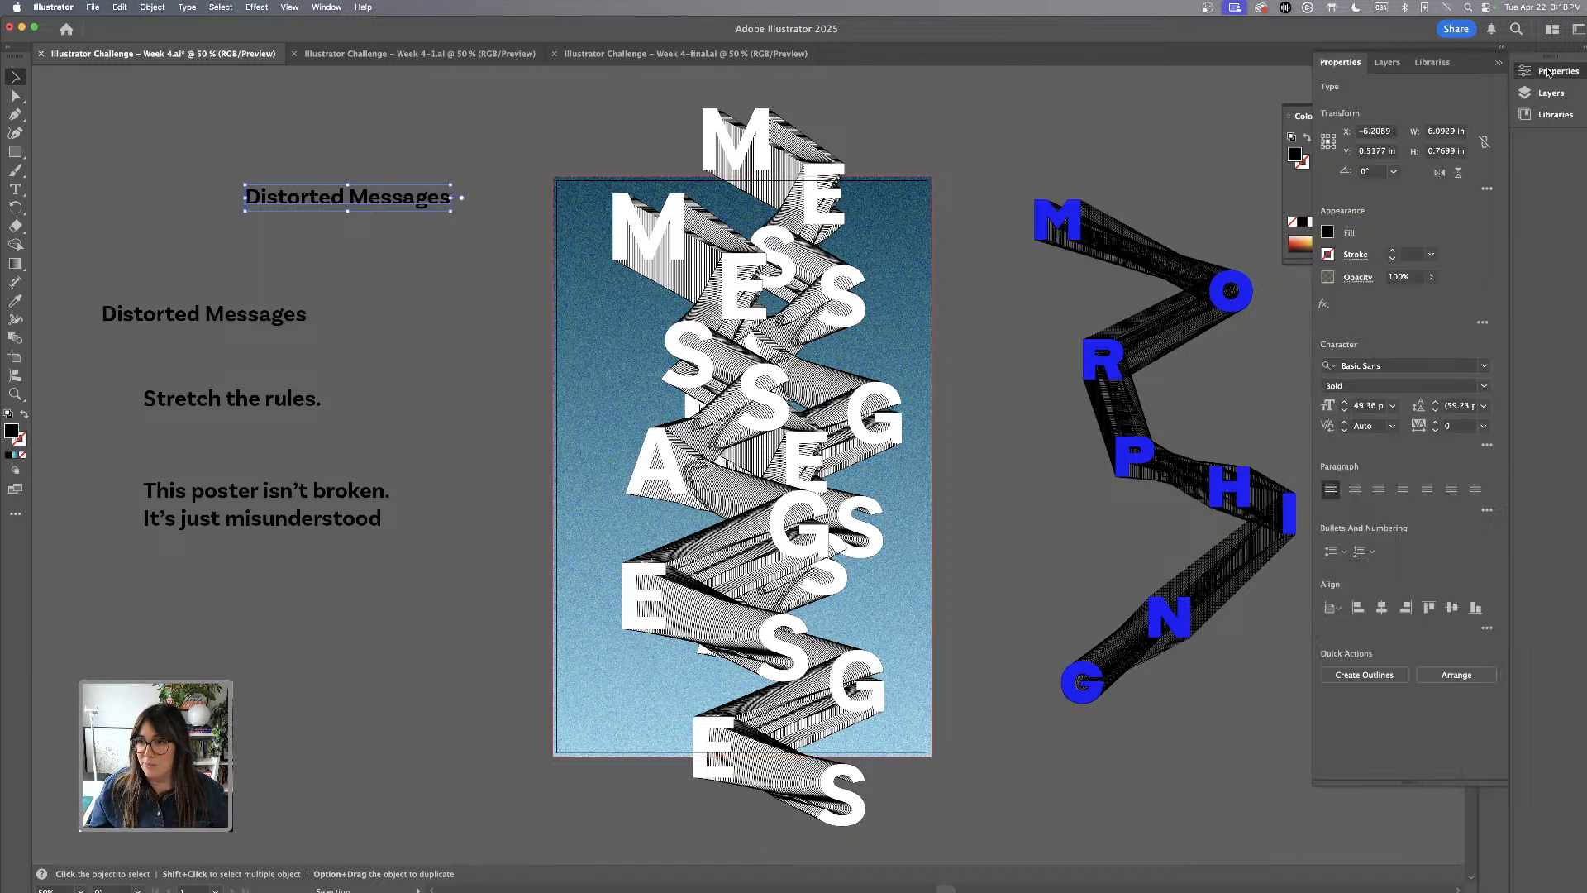
{"action": "left_click", "coordinate": [1487, 445]}
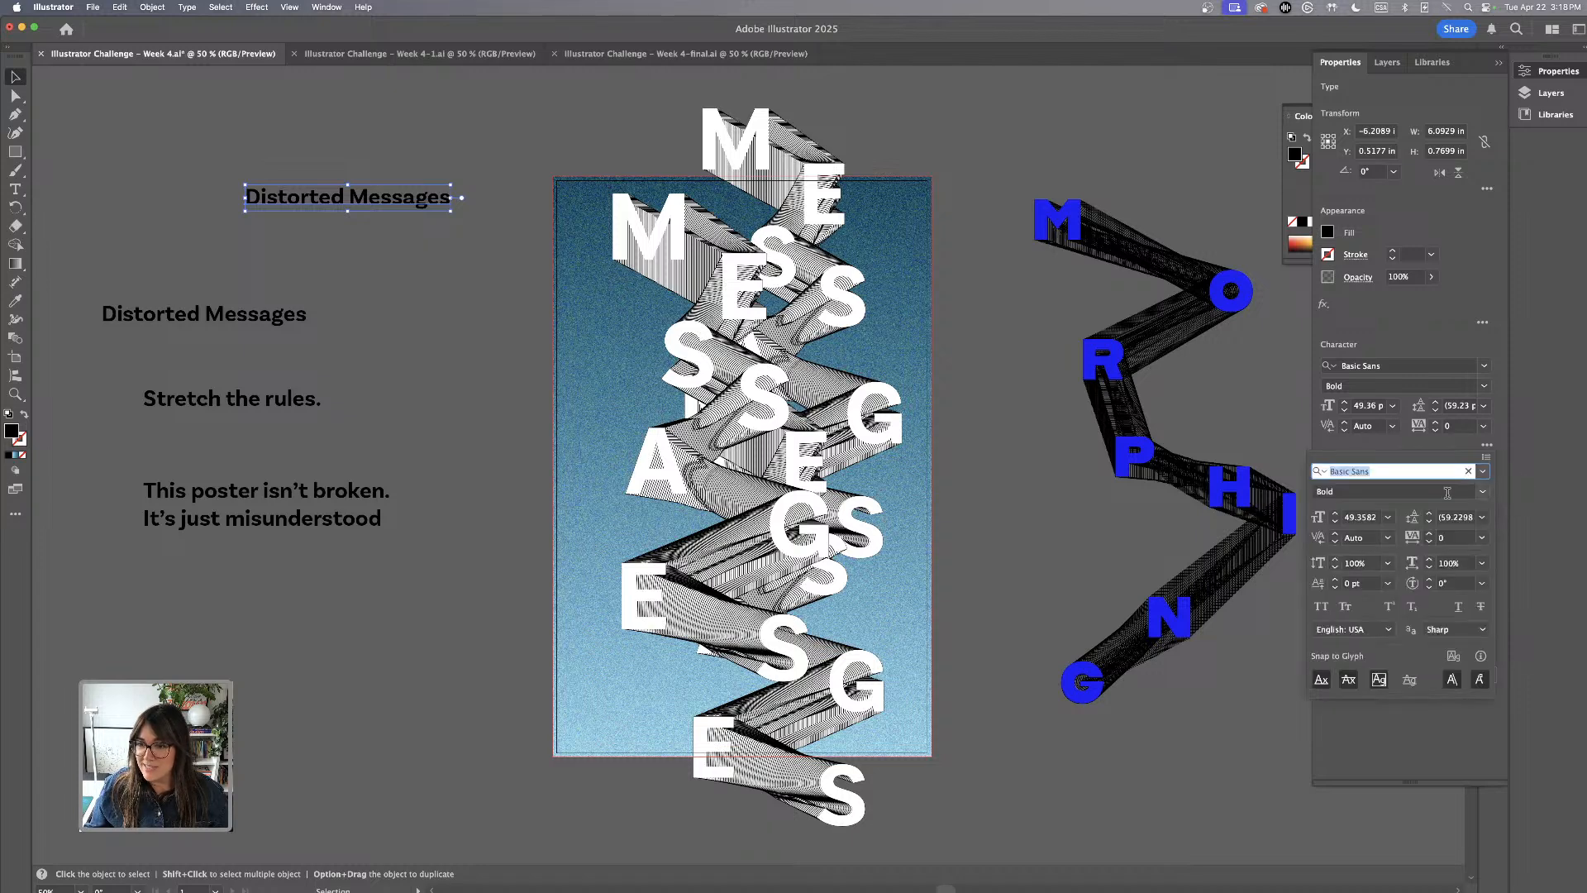
{"action": "left_click", "coordinate": [1322, 608]}
{"action": "left_click_drag", "start_coordinate": [430, 198], "coordinate": [437, 147]}
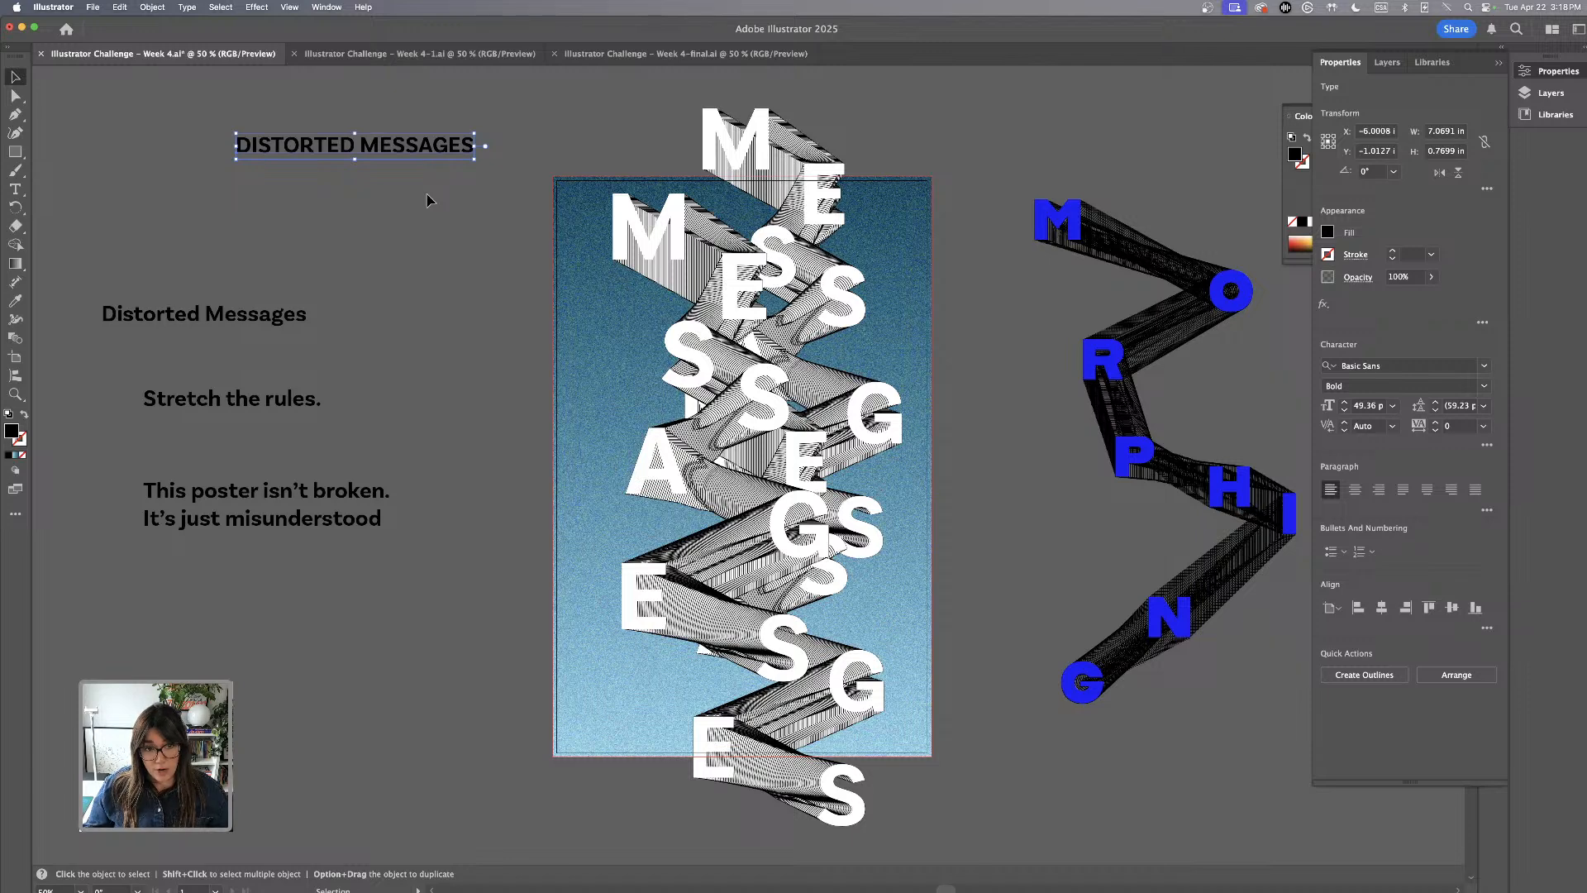
Duplicate the DISTORTED MESSAGES line downward to make a stack of three lines
{"action": "key", "text": "super+minus"}
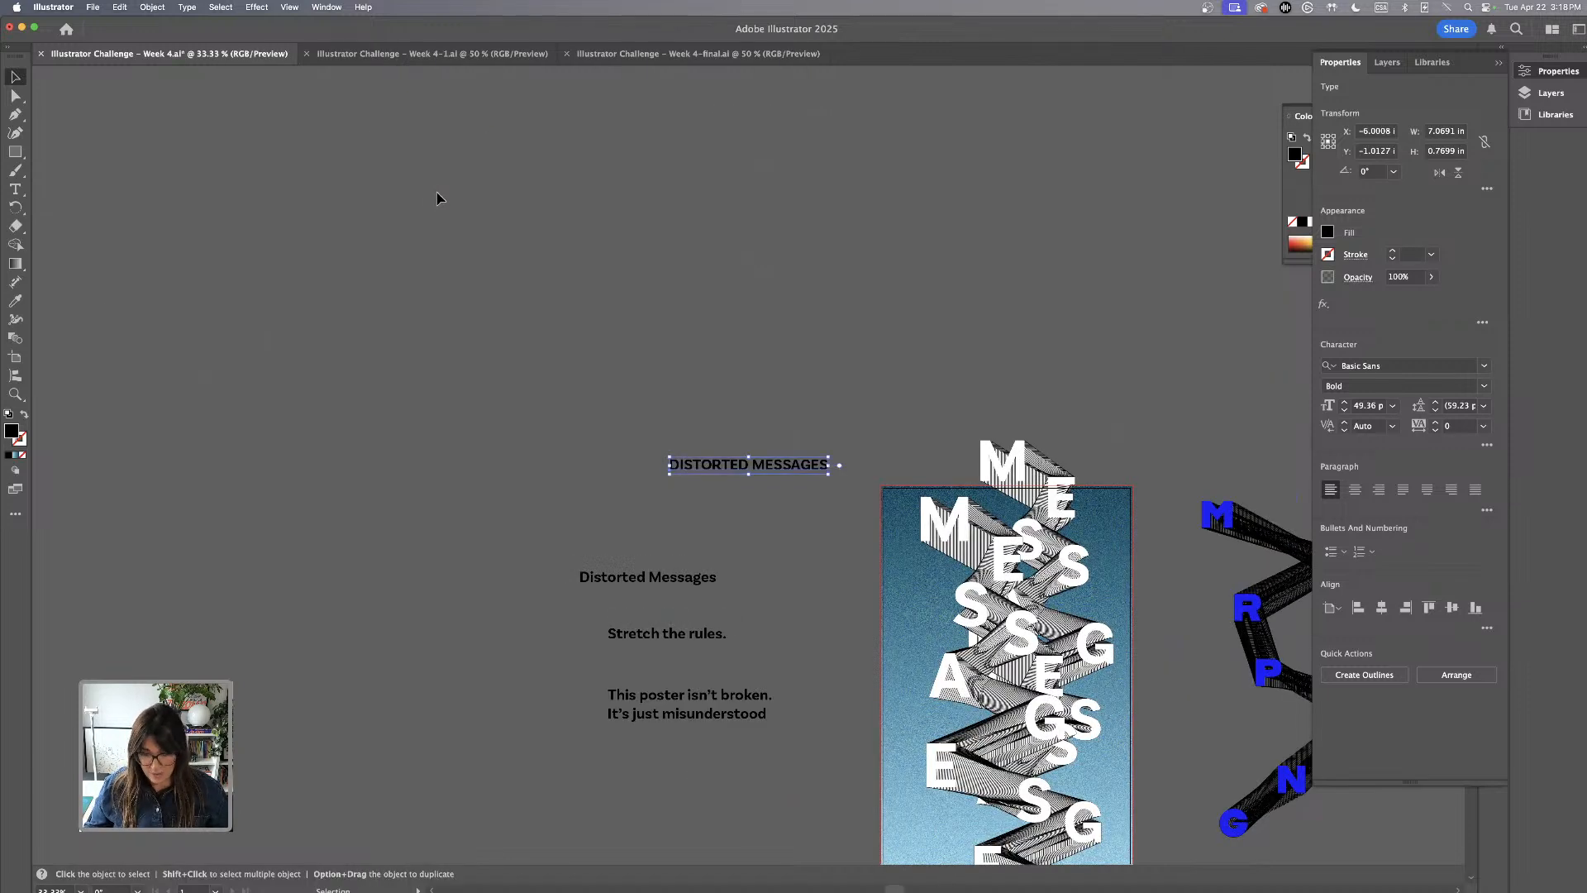
{"action": "scroll", "coordinate": [558, 310], "scroll_direction": "down", "scroll_amount": 5}
{"action": "scroll", "coordinate": [558, 310], "scroll_direction": "right", "scroll_amount": 3}
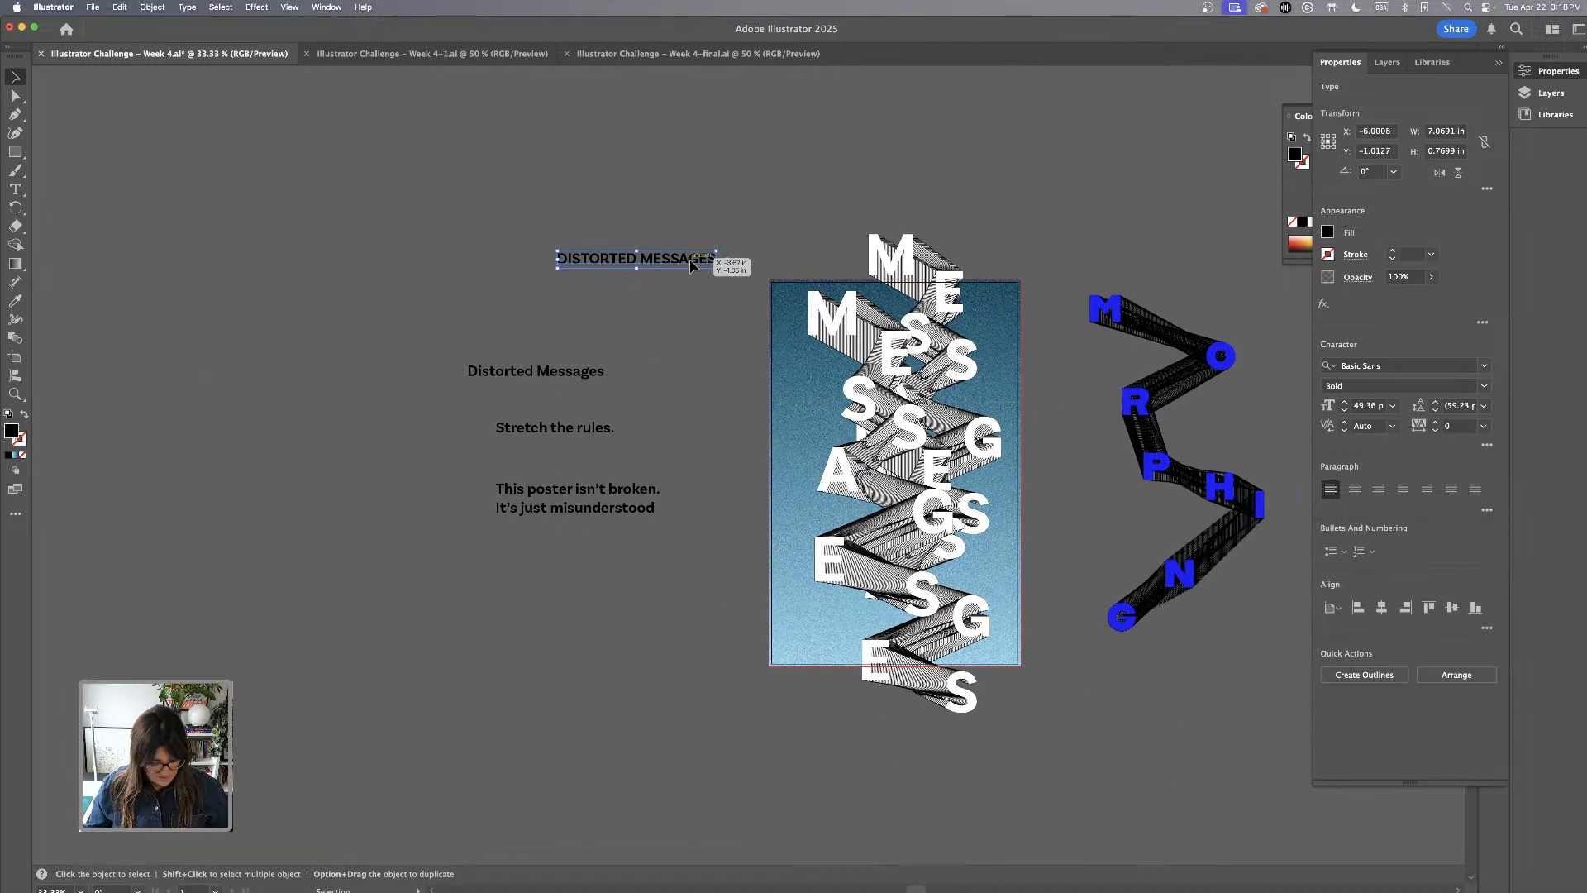
{"action": "left_click_drag", "start_coordinate": [691, 264], "coordinate": [690, 298]}
{"action": "left_click", "coordinate": [696, 361]}
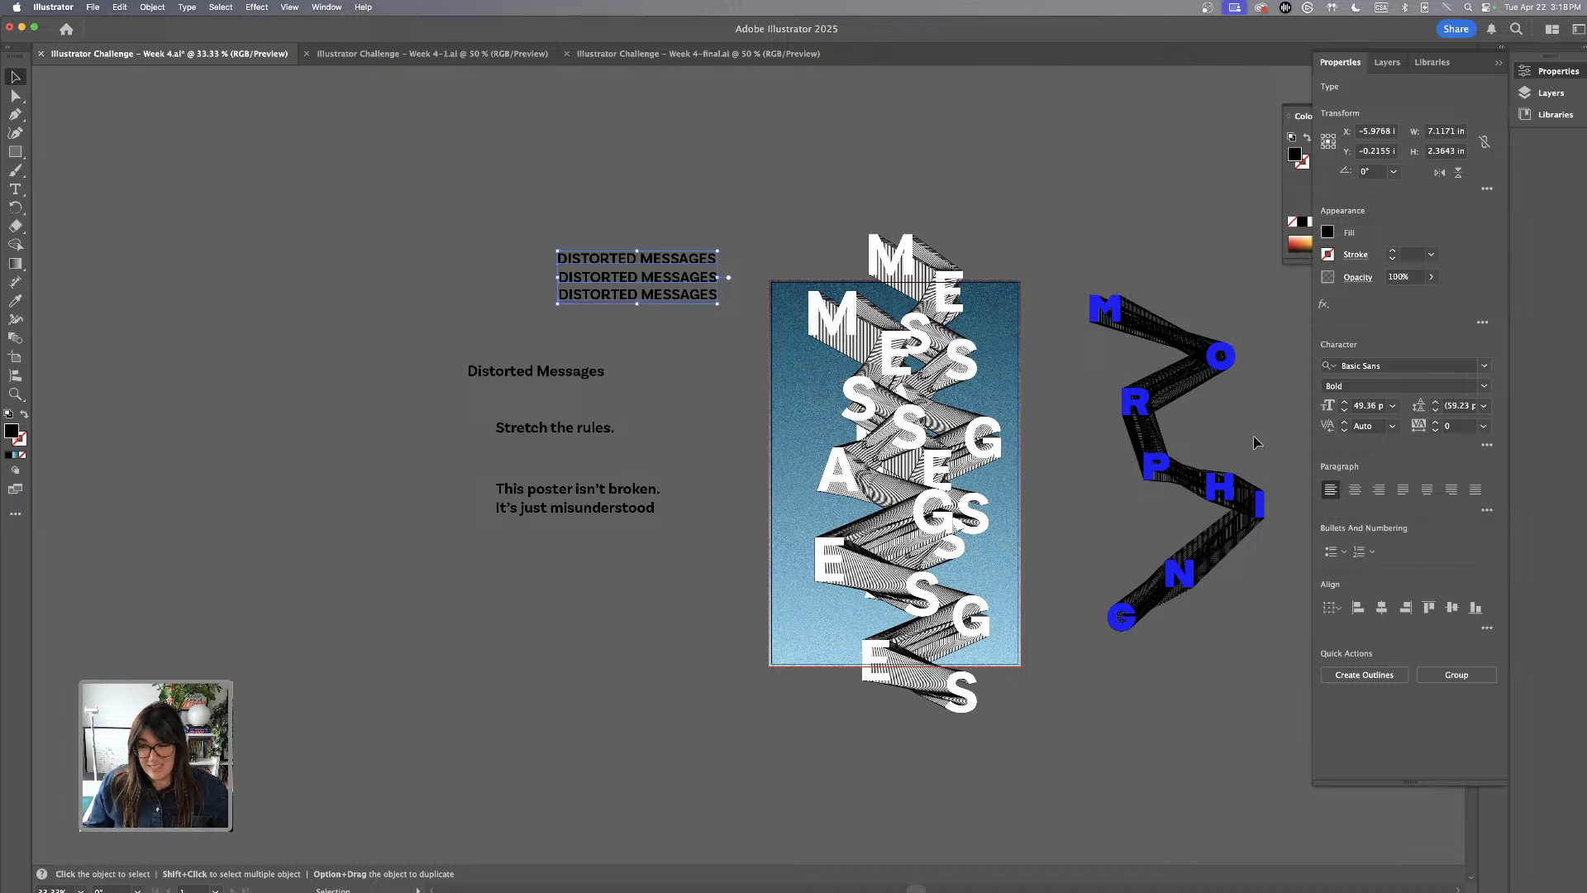
Align the three DISTORTED MESSAGES lines to their left edges and distribute them evenly by their vertical centers
{"action": "left_click", "coordinate": [1358, 609]}
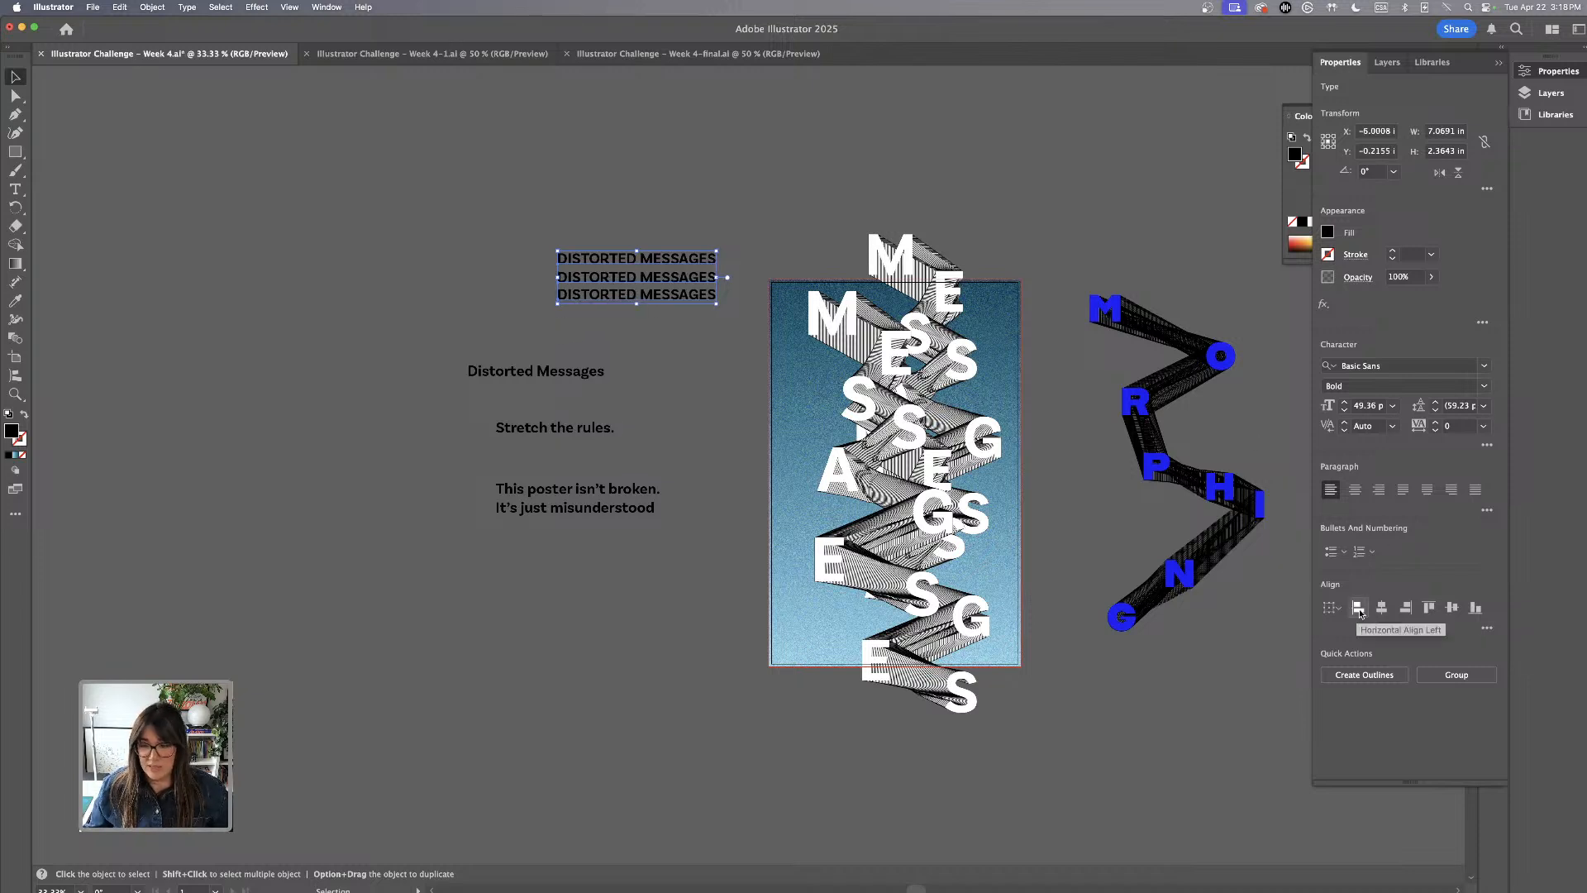
{"action": "left_click", "coordinate": [1486, 628]}
{"action": "left_click", "coordinate": [1344, 718]}
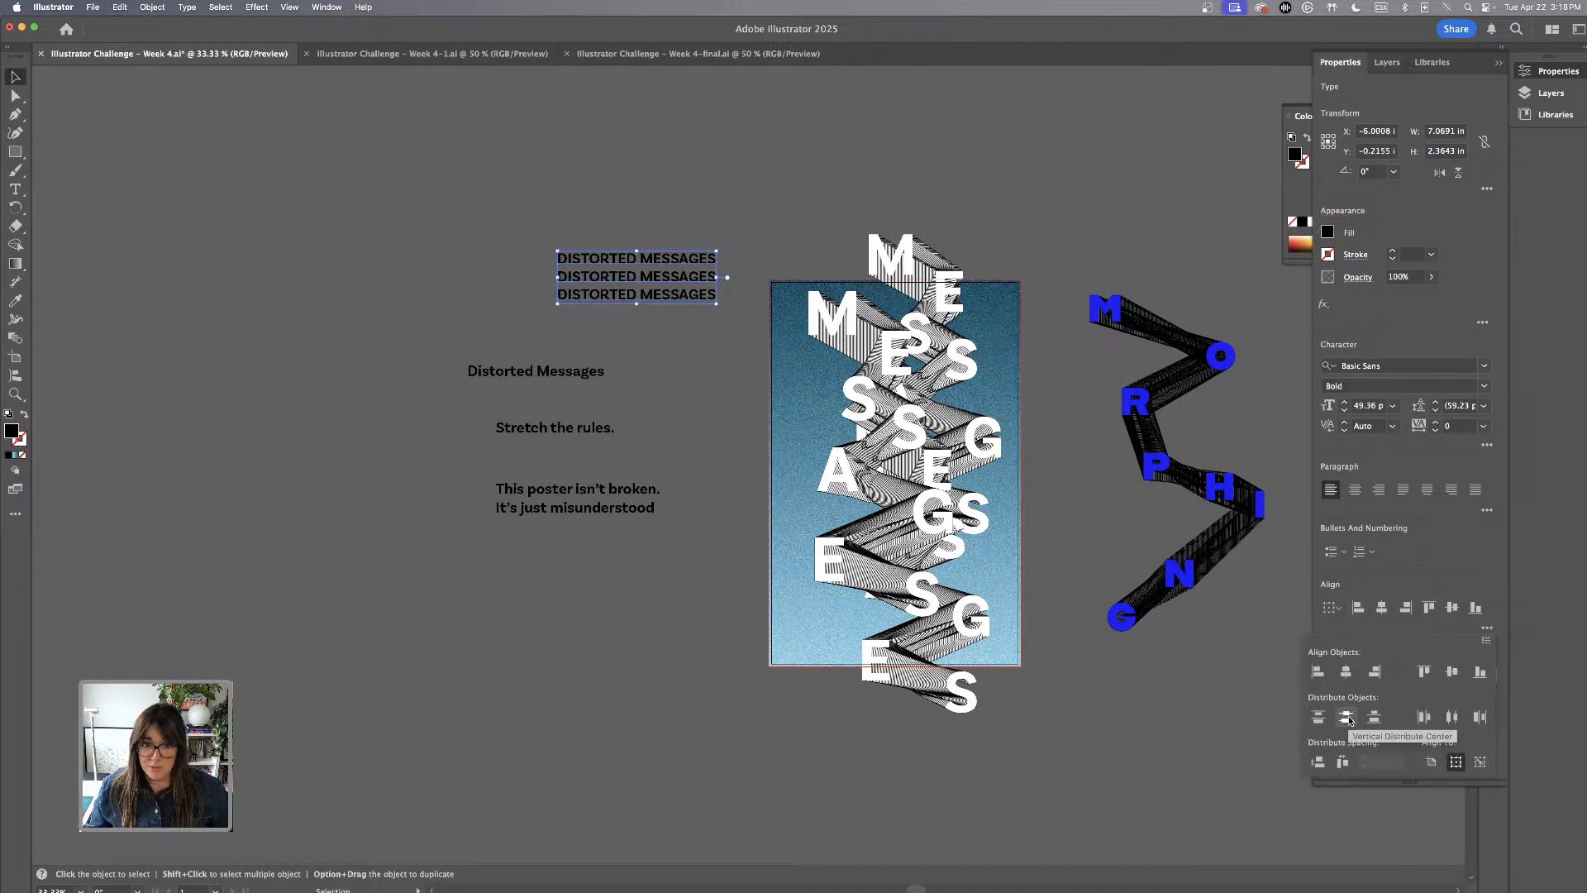
Scale the three DISTORTED MESSAGES lines down proportionally to about 4.3 in wide
{"action": "left_click_drag", "start_coordinate": [676, 196], "coordinate": [701, 307]}
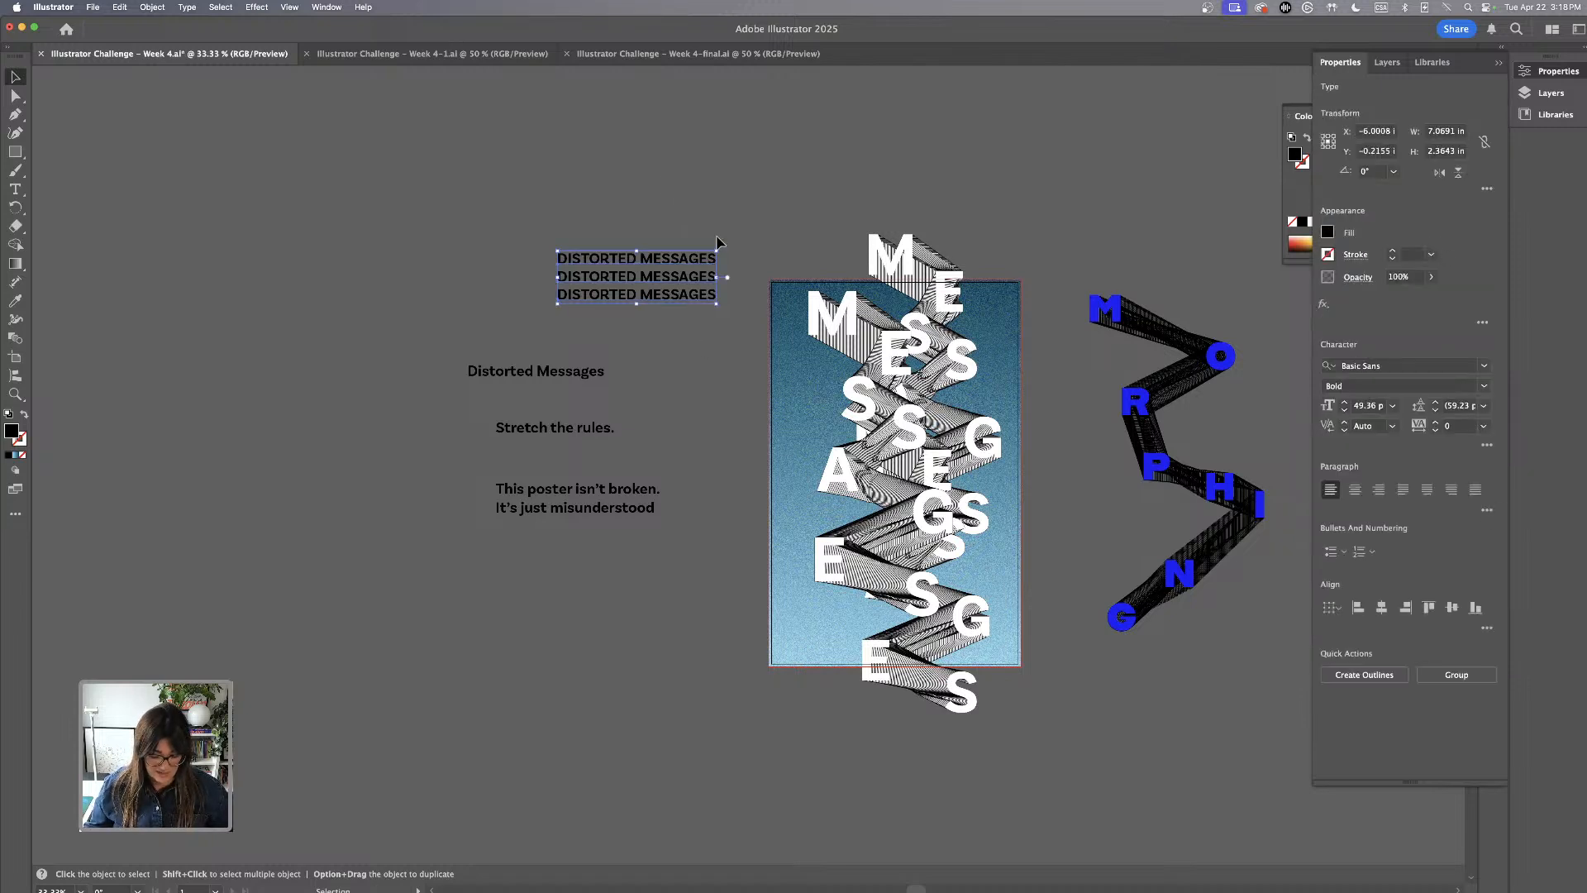
{"action": "key", "text": "super+equal"}
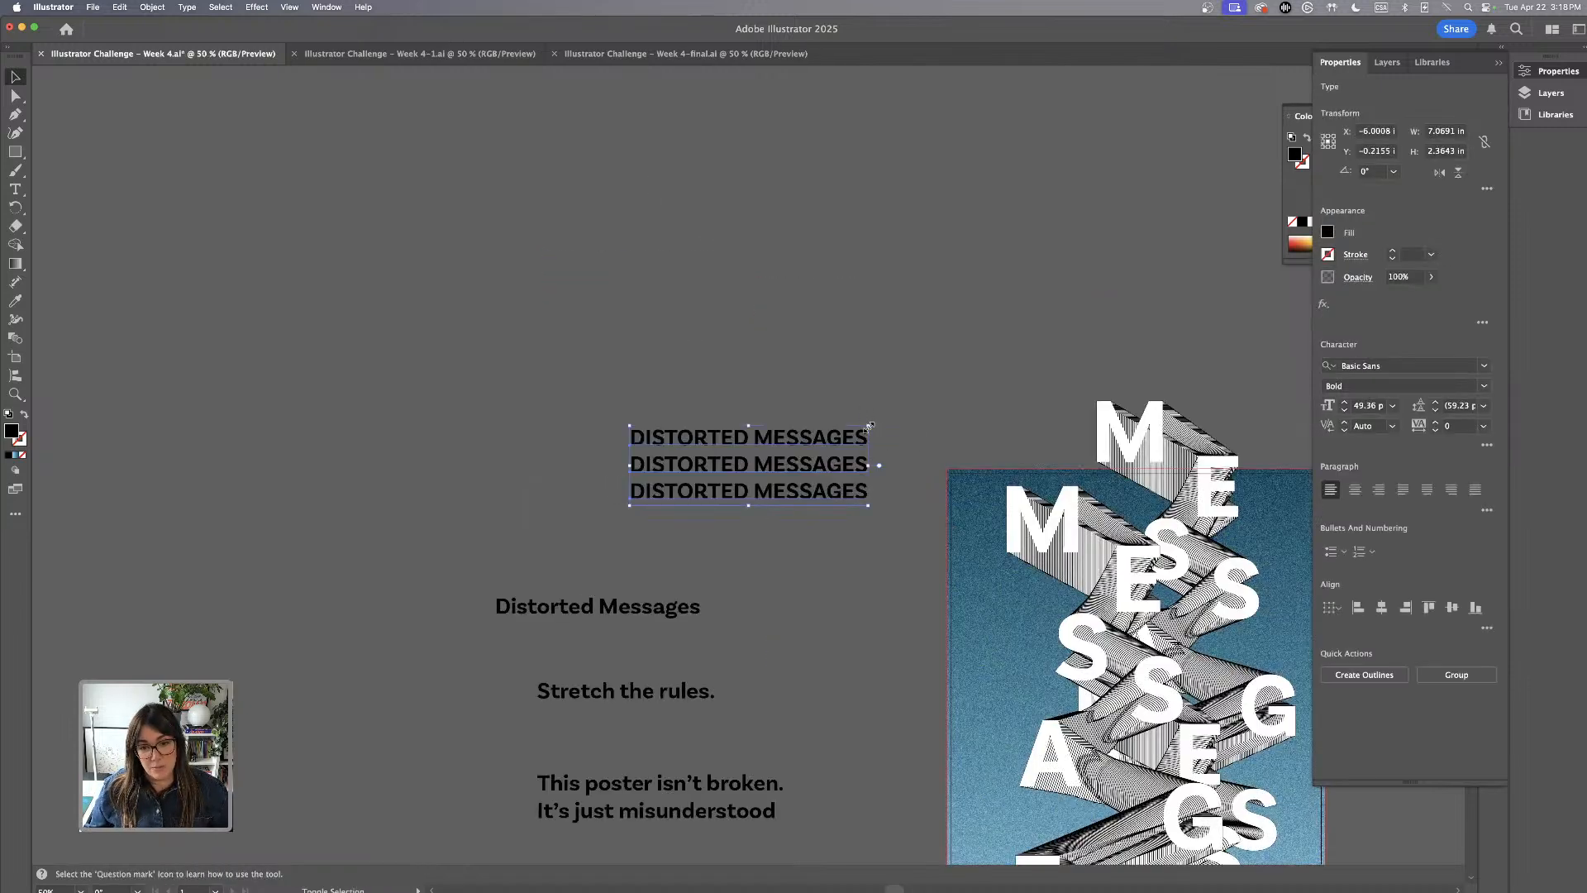
{"action": "left_click_drag", "start_coordinate": [867, 426], "coordinate": [773, 447]}
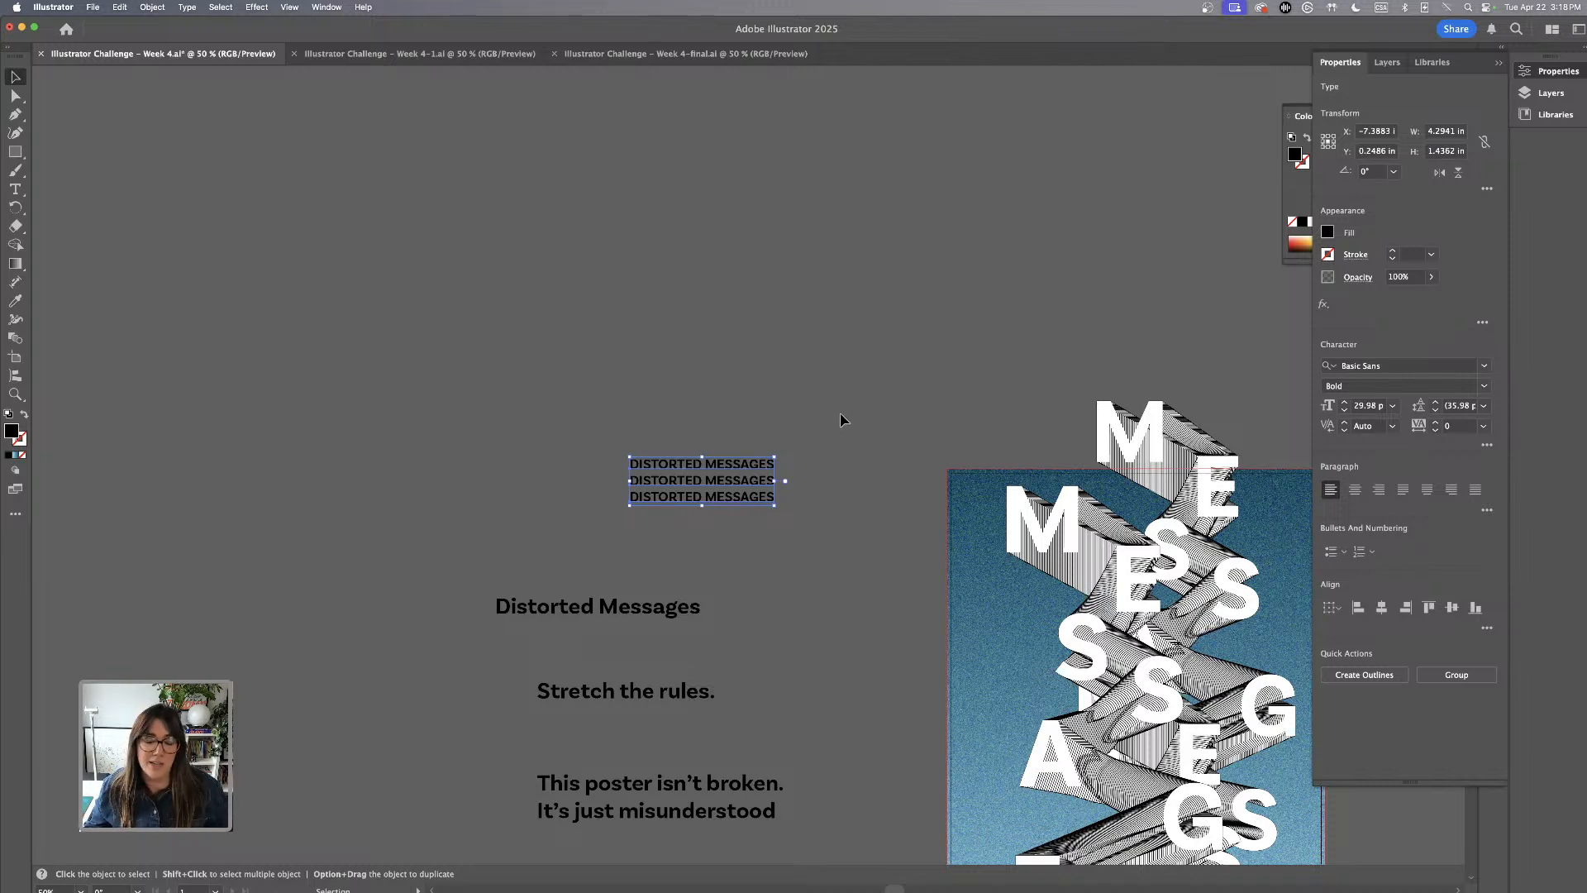
{"action": "scroll", "coordinate": [881, 389], "scroll_direction": "down", "scroll_amount": 5}
{"action": "scroll", "coordinate": [881, 389], "scroll_direction": "right", "scroll_amount": 2}
{"action": "left_click", "coordinate": [560, 205]}
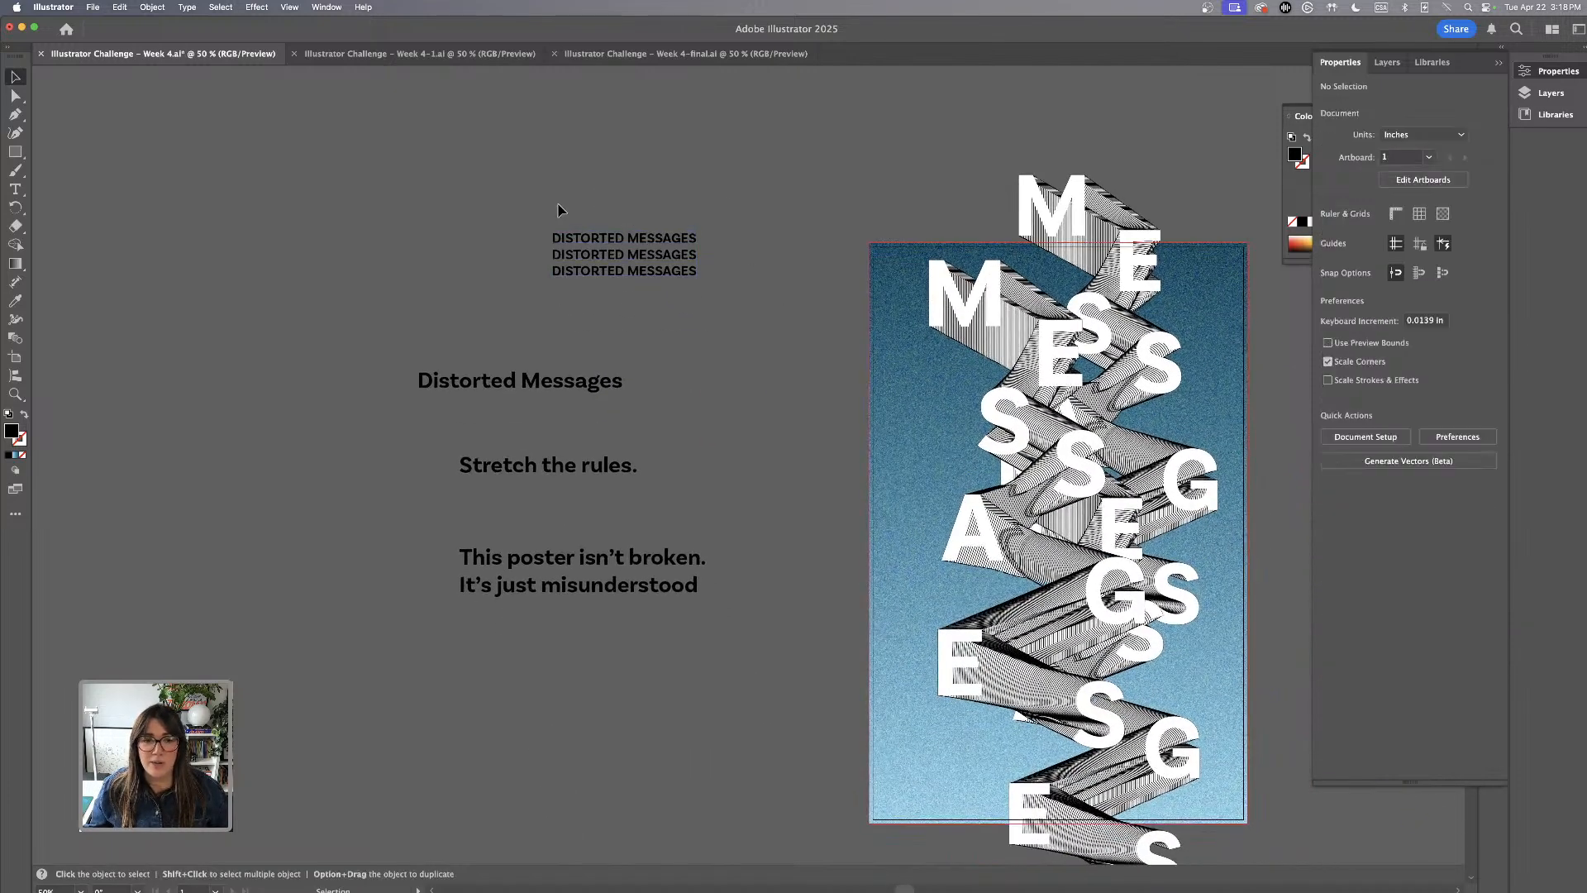
Loosen the DISTORTED MESSAGES stack by moving its last line slightly down and distributing all three lines evenly by vertical centers
{"action": "left_click_drag", "start_coordinate": [635, 274], "coordinate": [637, 279]}
{"action": "left_click_drag", "start_coordinate": [584, 175], "coordinate": [701, 358]}
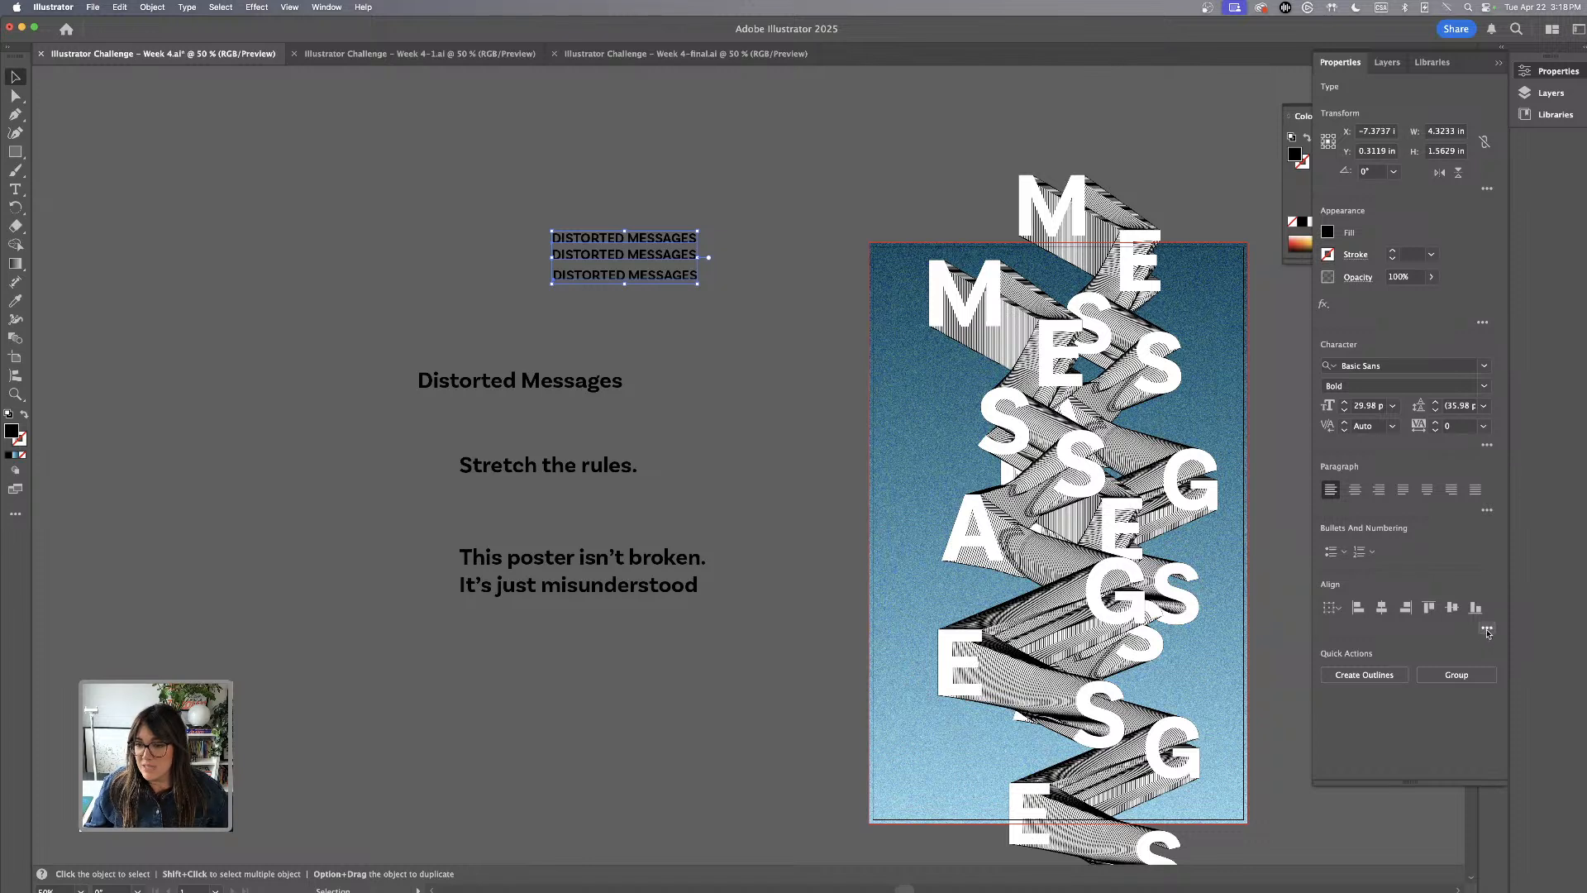
{"action": "left_click", "coordinate": [1487, 630]}
{"action": "left_click", "coordinate": [1354, 716]}
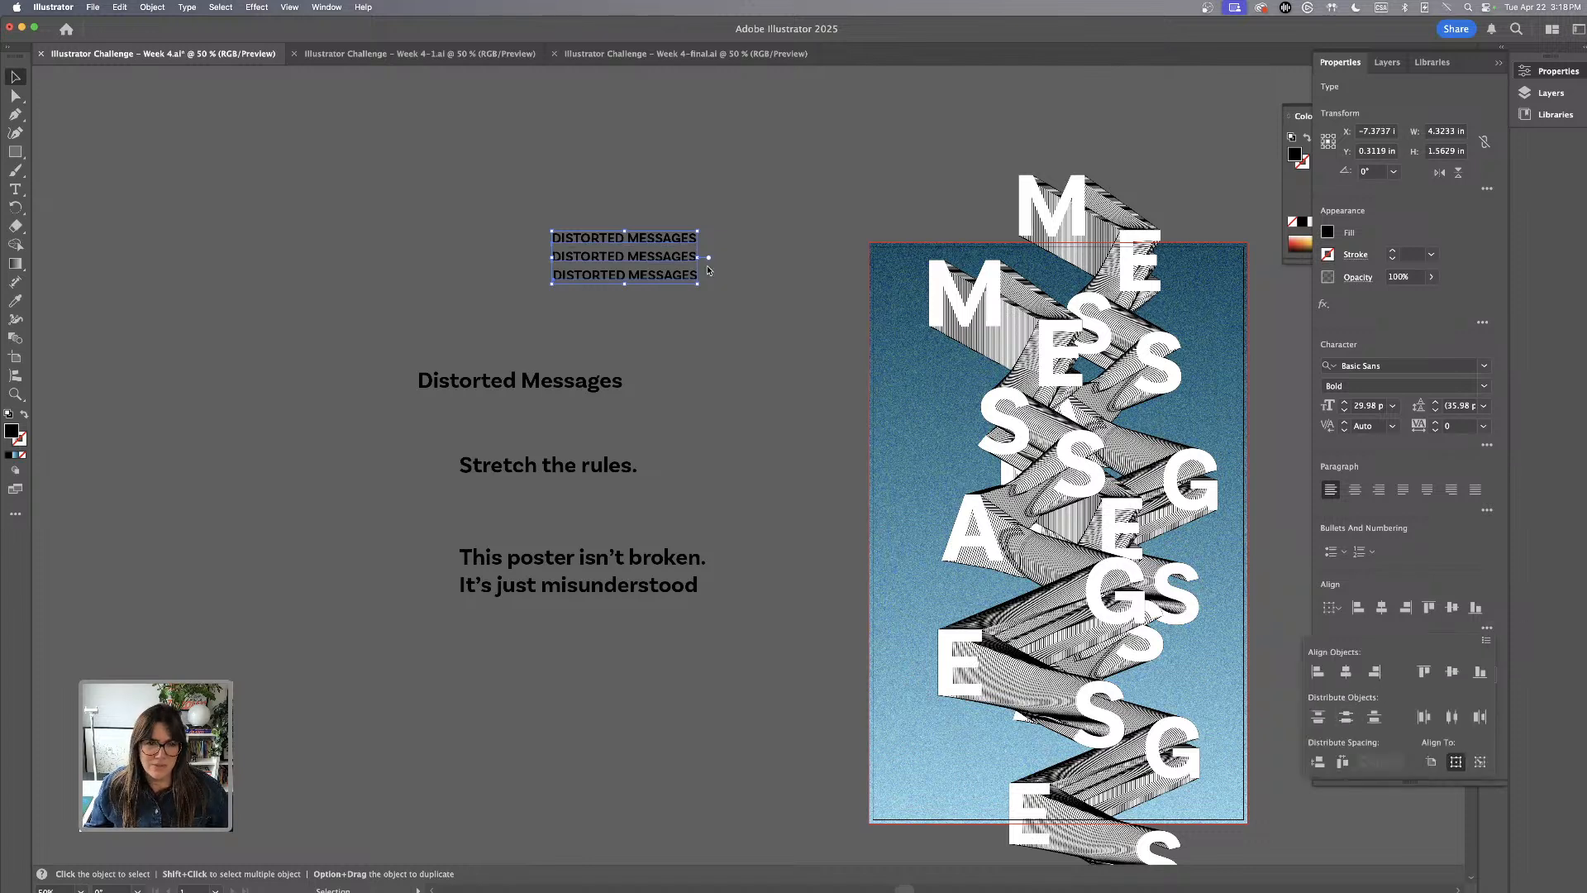
Scale the selected DISTORTED MESSAGES stack down further to about 2.64 in wide
{"action": "left_click_drag", "start_coordinate": [614, 188], "coordinate": [686, 338]}
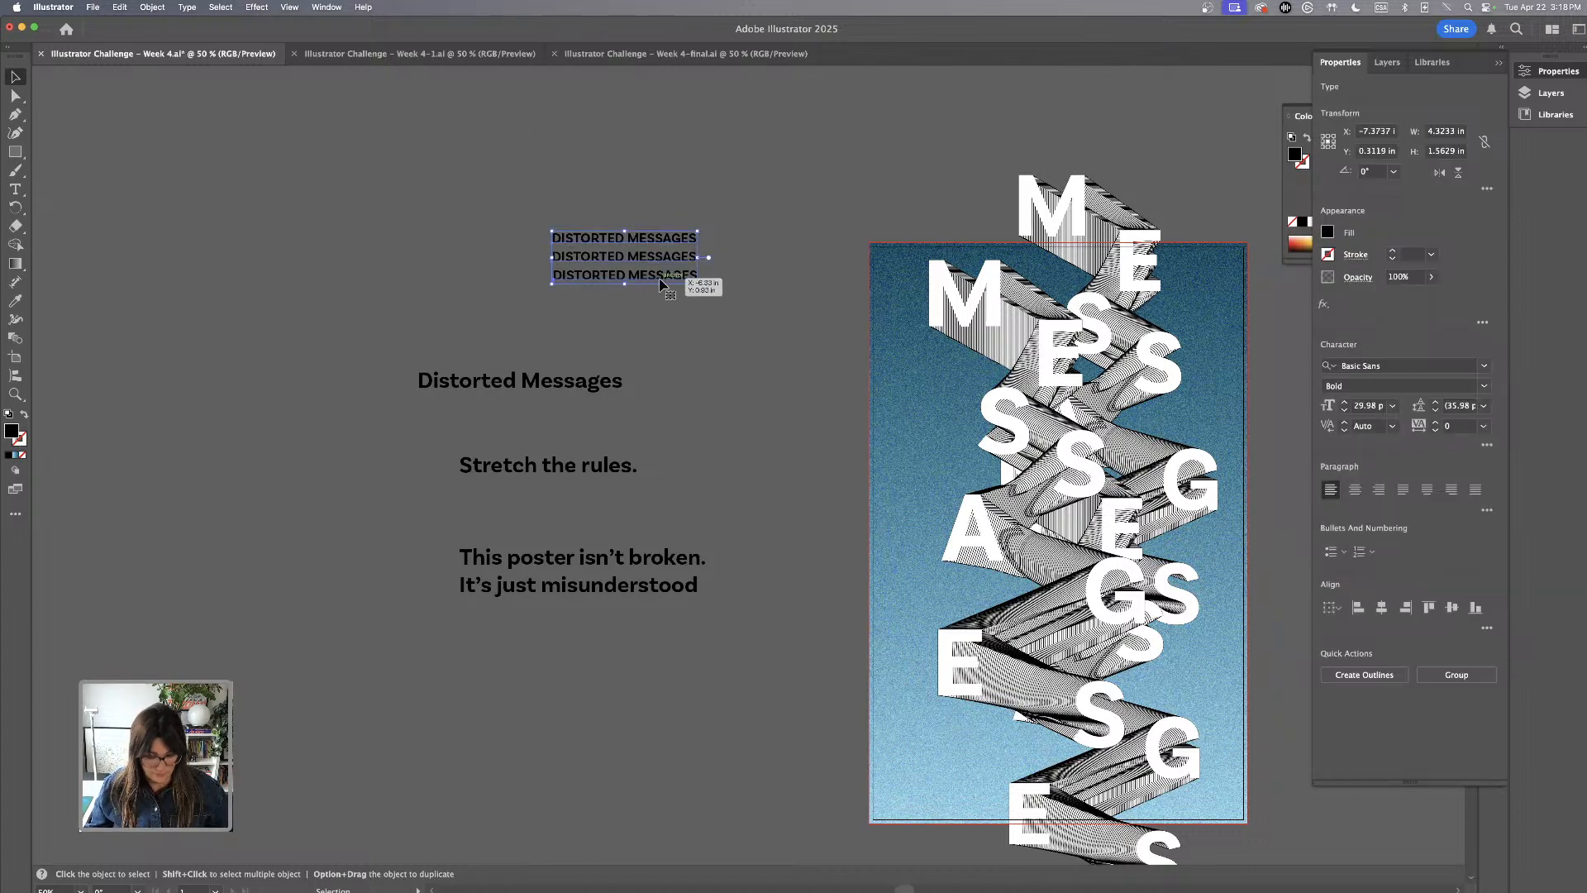
{"action": "key", "text": "super+equal"}
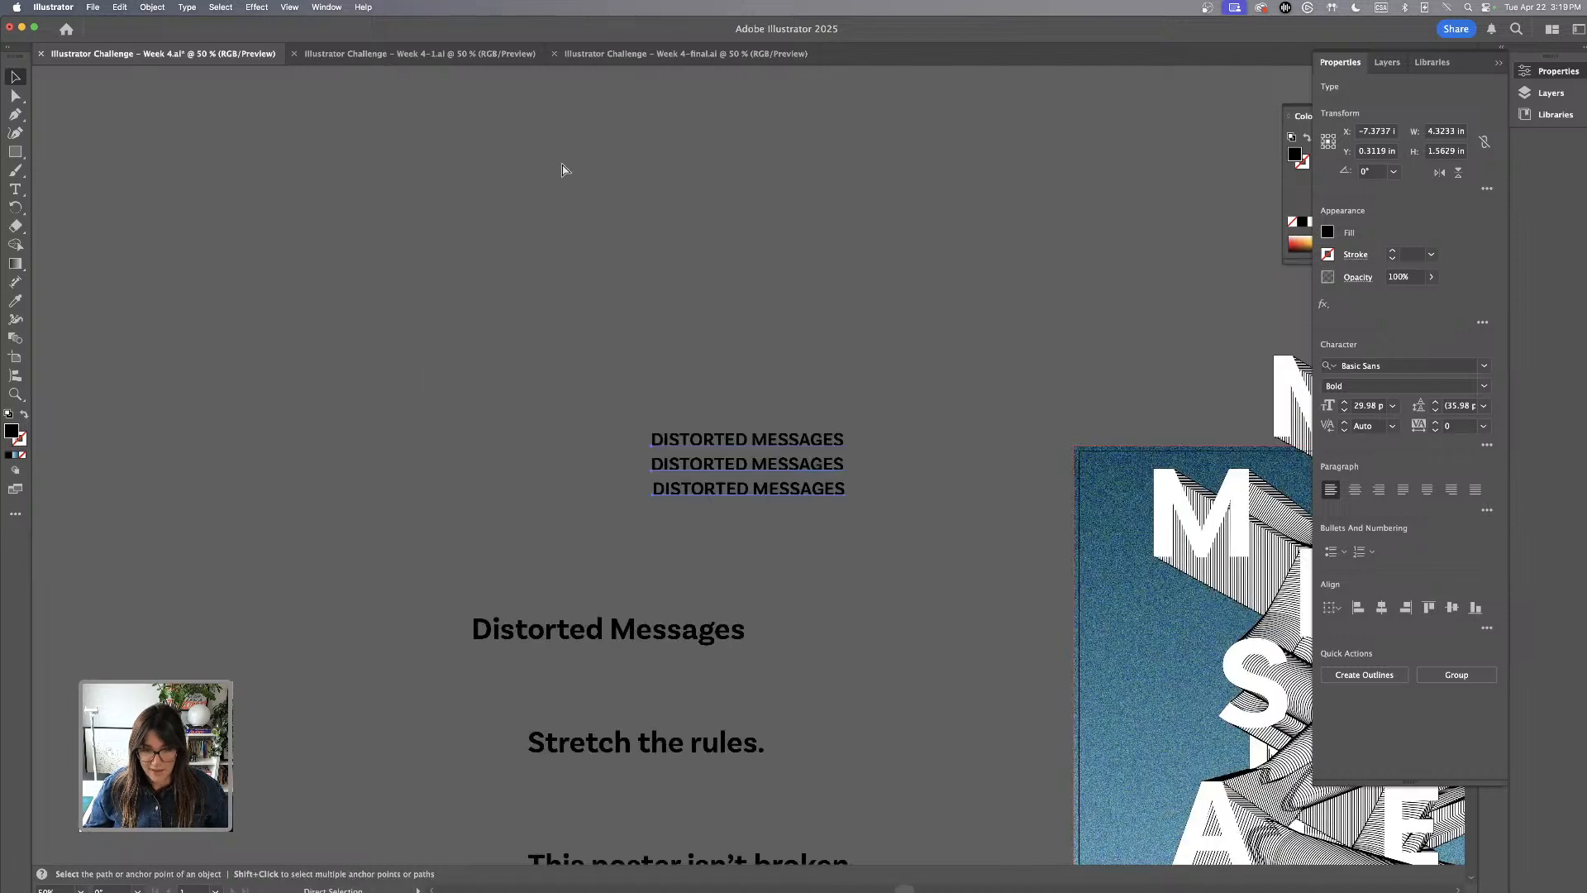
{"action": "key", "text": "v"}
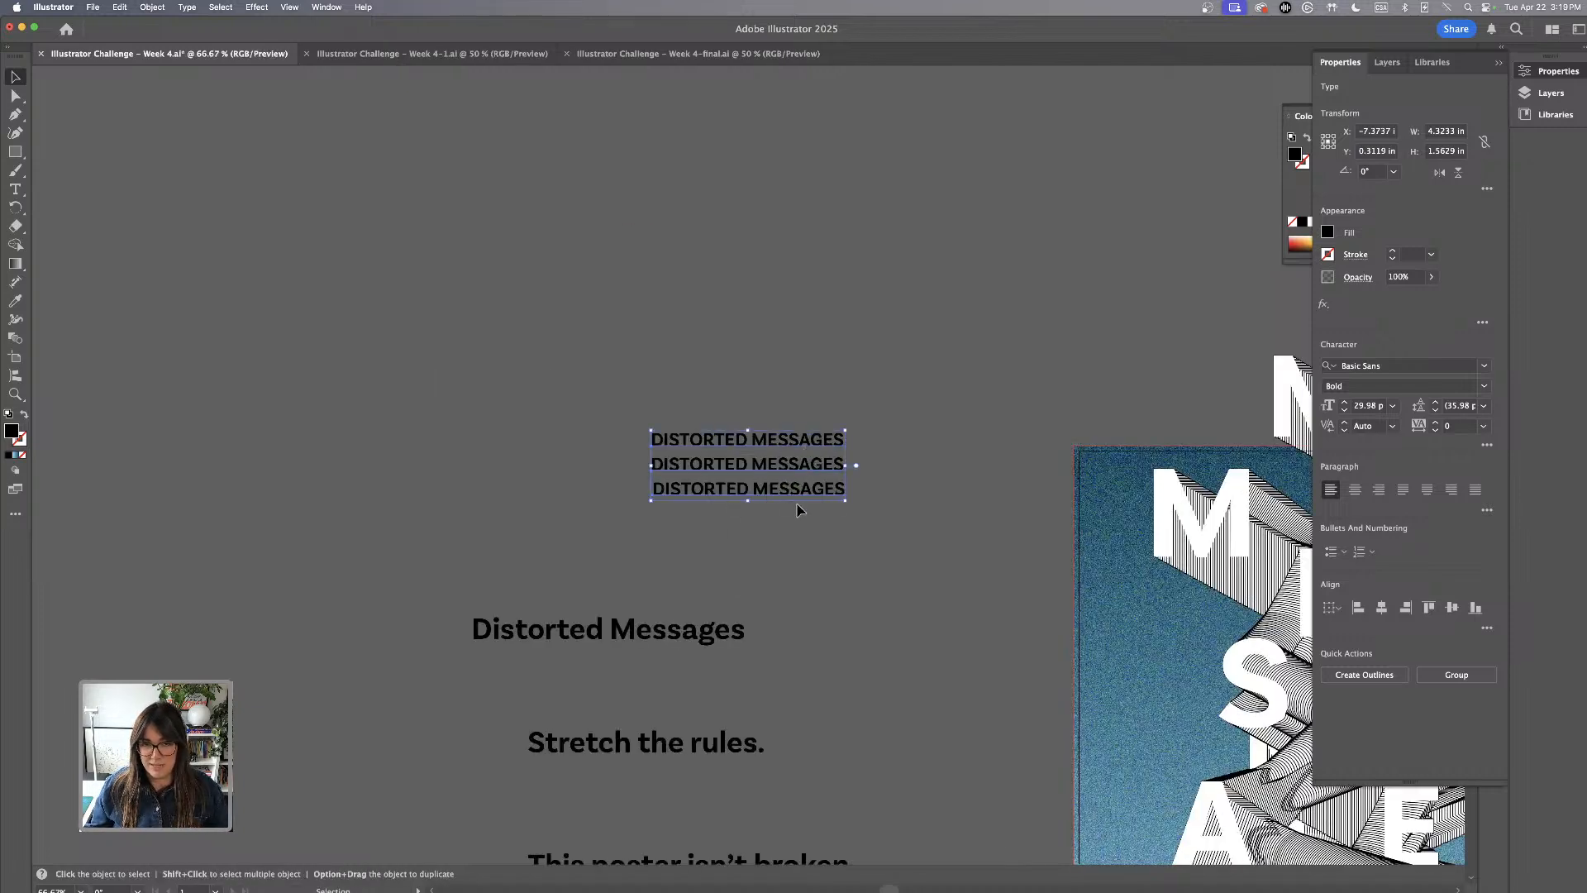
{"action": "scroll", "coordinate": [926, 392], "scroll_direction": "down", "scroll_amount": 2}
{"action": "scroll", "coordinate": [925, 392], "scroll_direction": "down", "scroll_amount": 1}
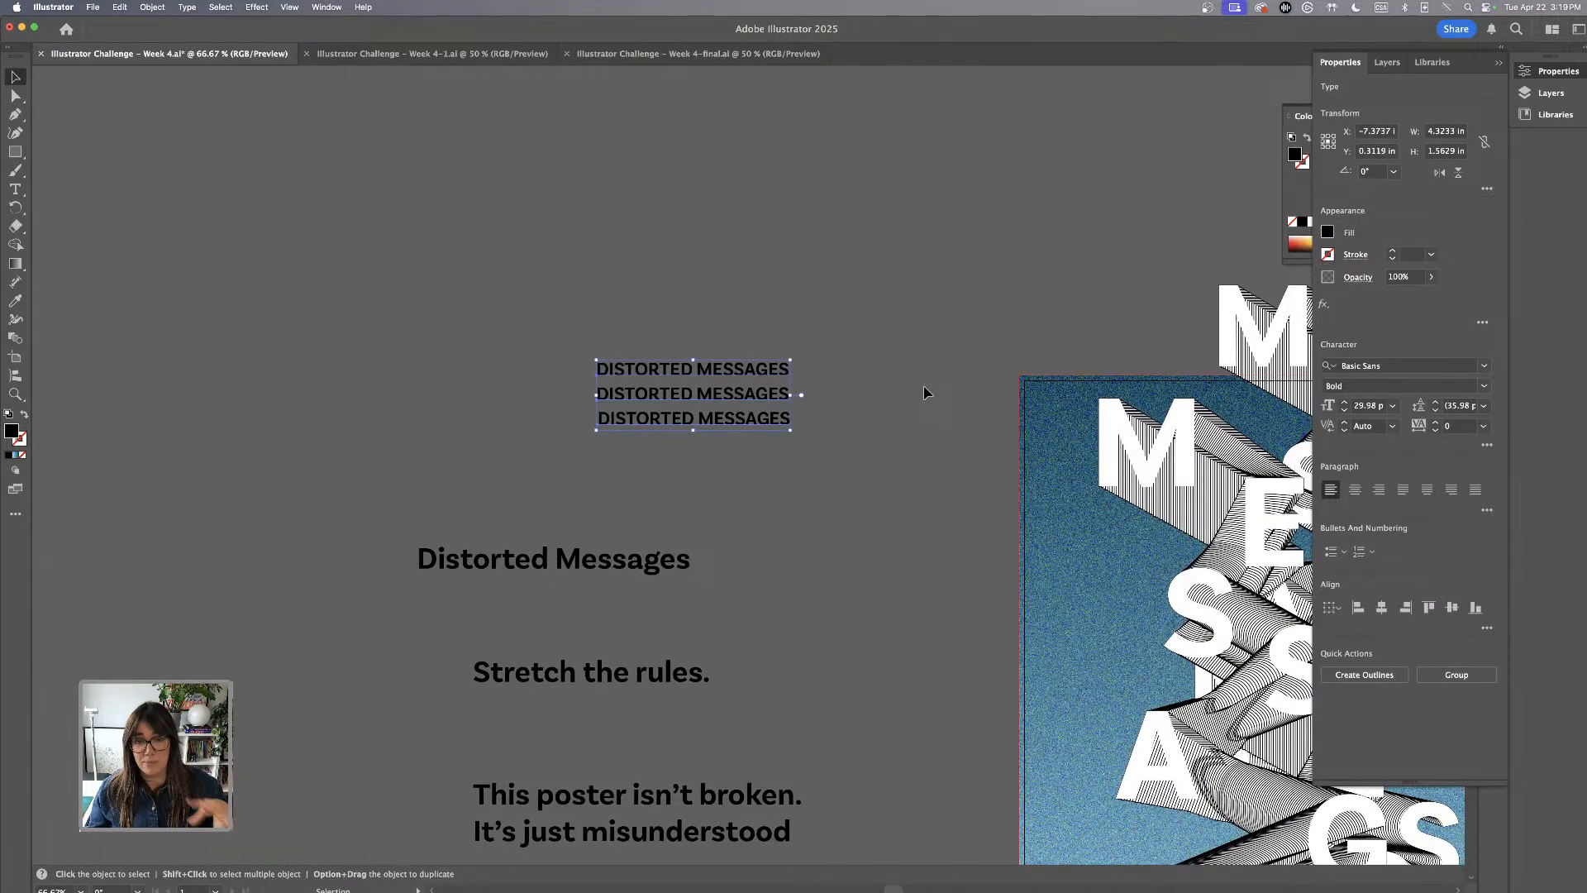
{"action": "scroll", "coordinate": [926, 391], "scroll_direction": "down", "scroll_amount": 3}
{"action": "scroll", "coordinate": [723, 303], "scroll_direction": "down", "scroll_amount": 1}
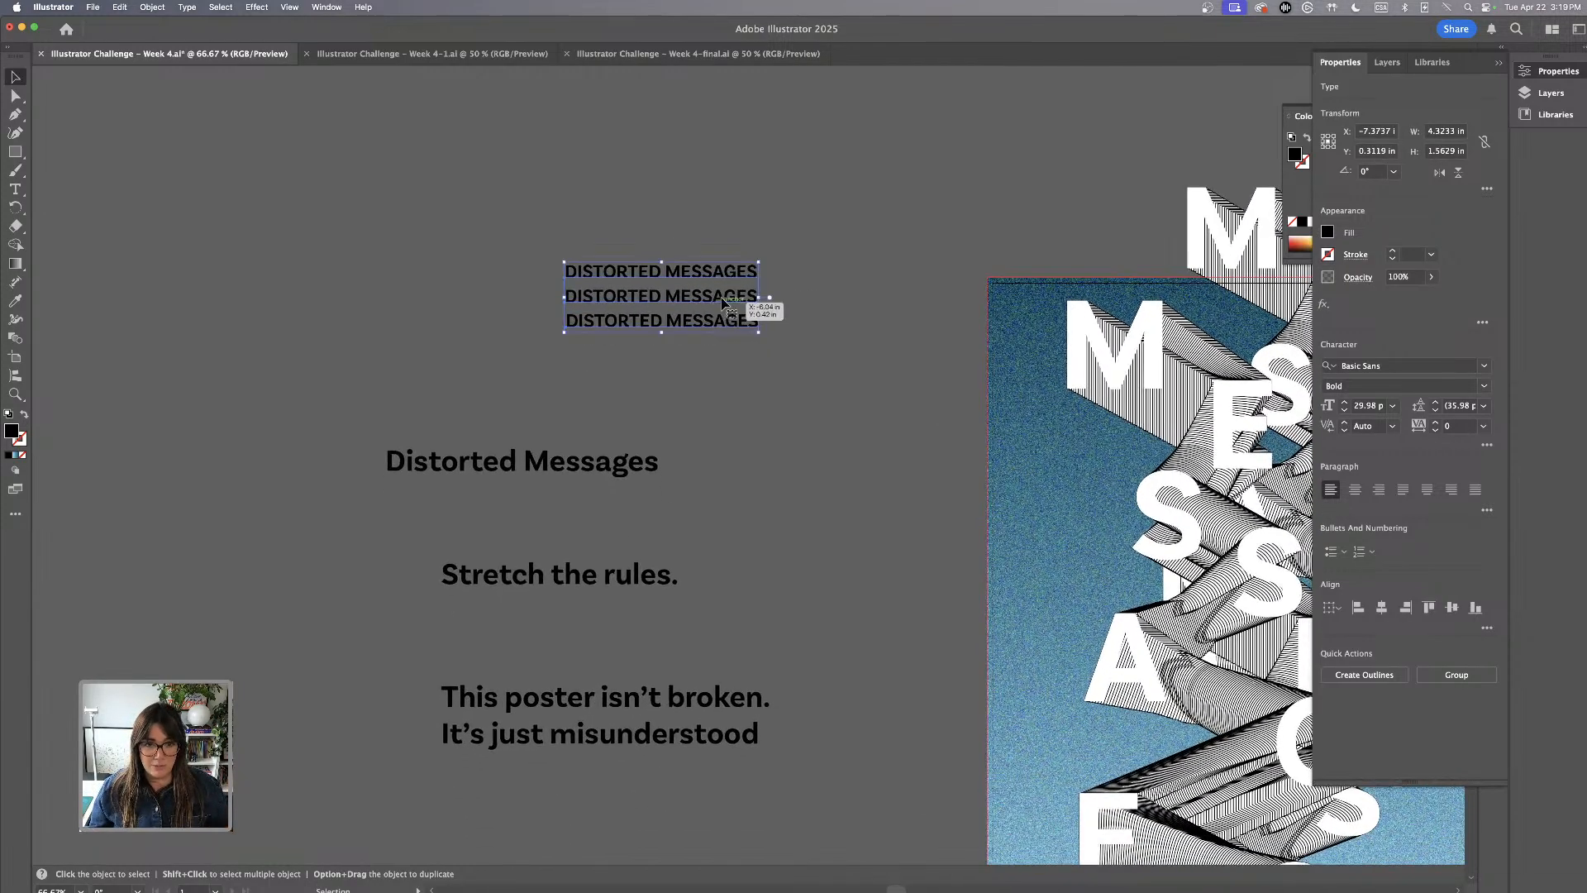
{"action": "left_click_drag", "start_coordinate": [761, 262], "coordinate": [685, 286]}
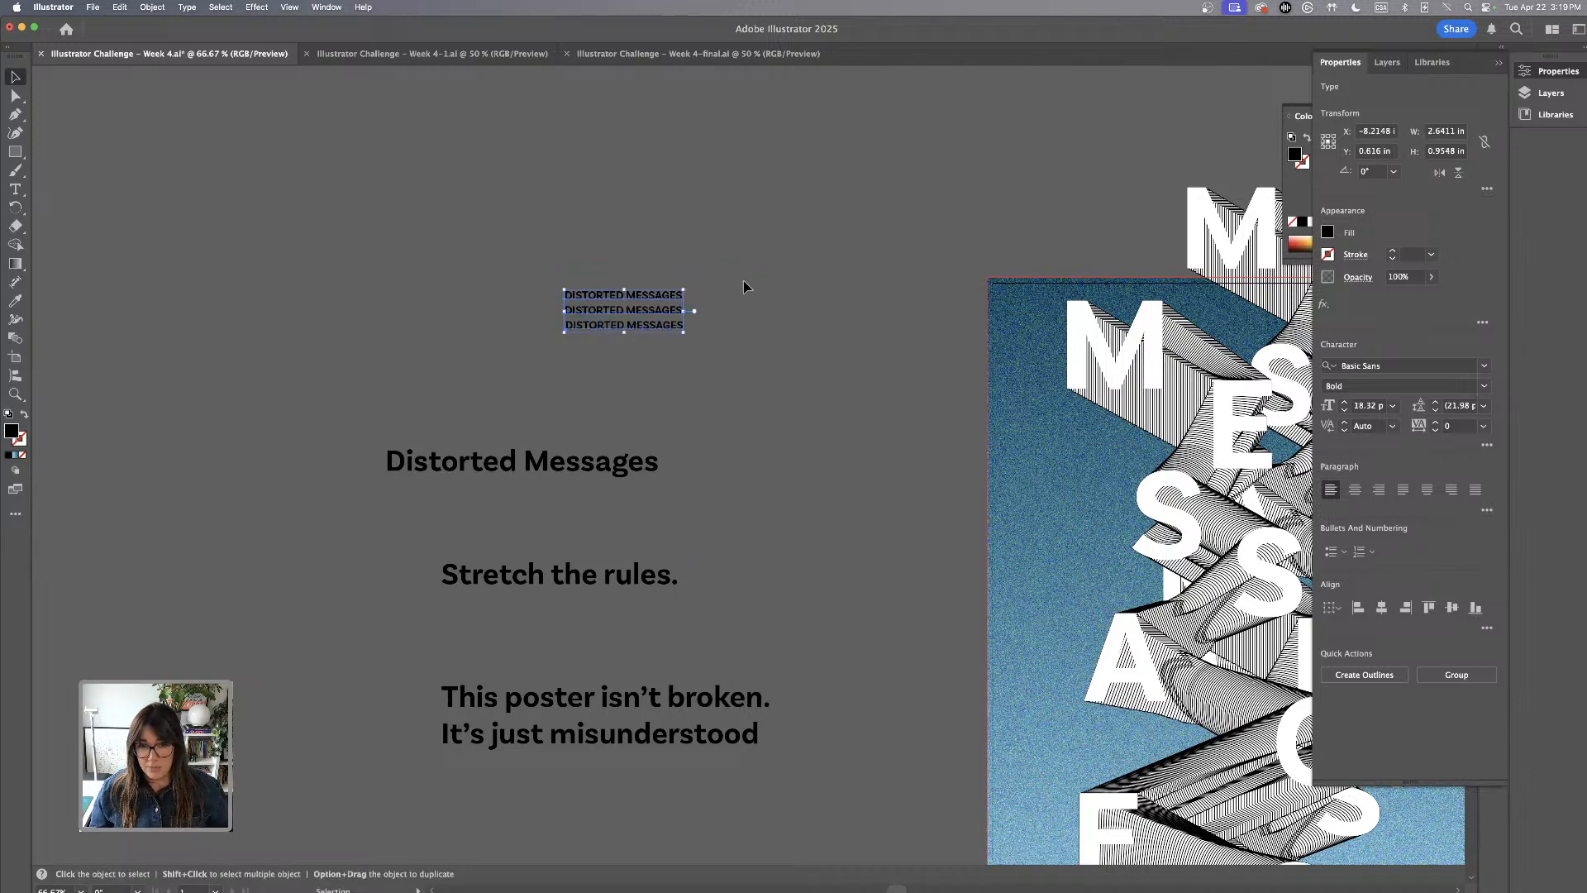
{"action": "left_click", "coordinate": [744, 285]}
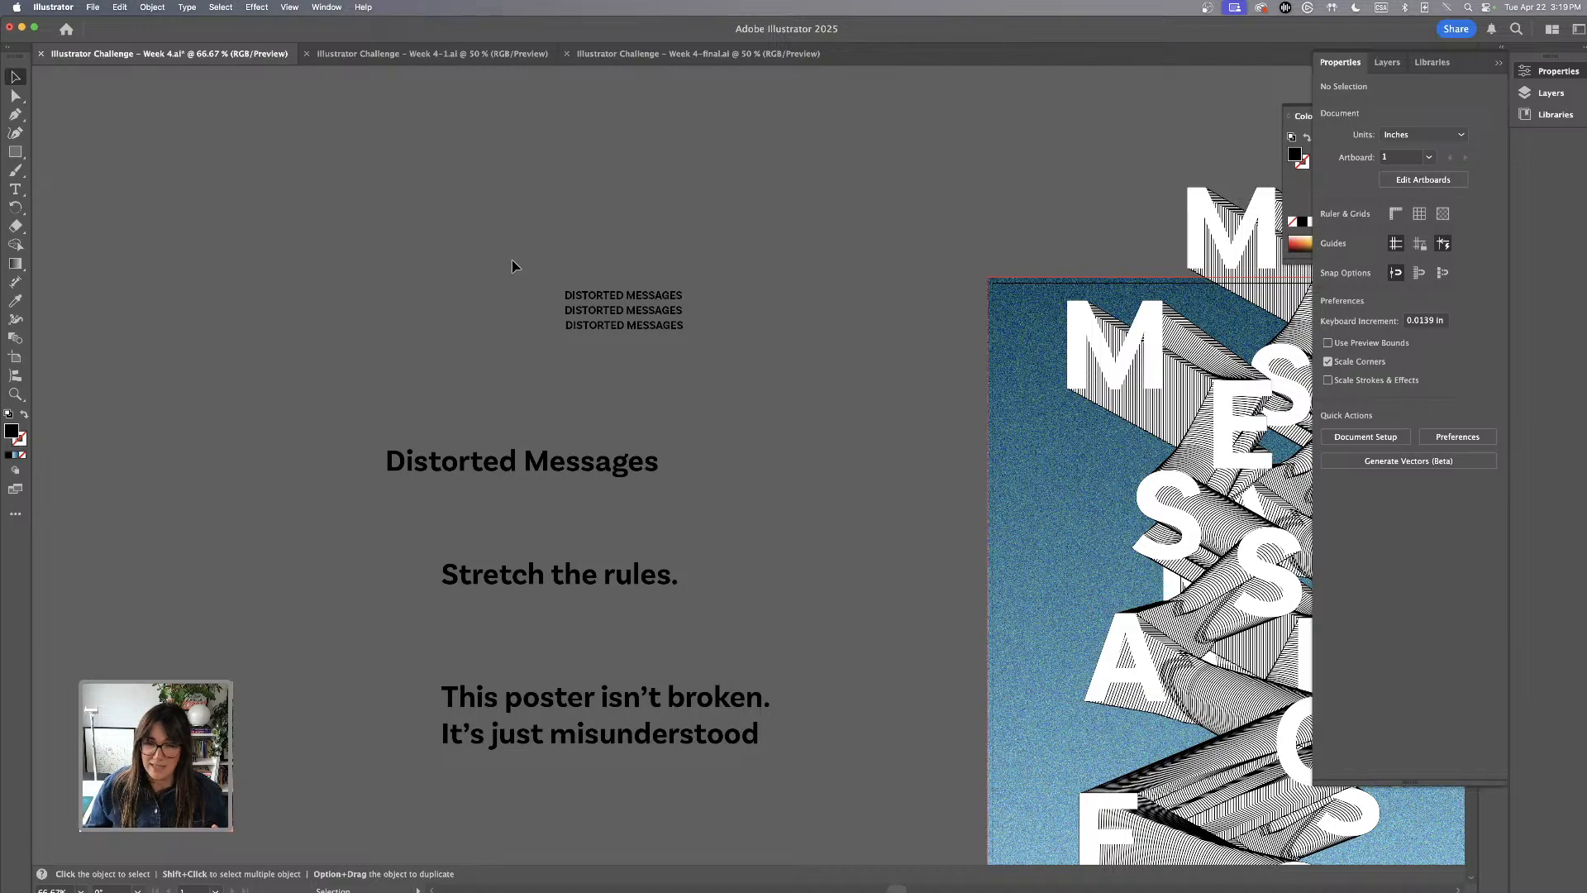
Move the three-line DISTORTED MESSAGES stack onto the poster near its left edge, just below the first letter M
{"action": "left_click_drag", "start_coordinate": [513, 262], "coordinate": [702, 449]}
{"action": "left_click_drag", "start_coordinate": [741, 297], "coordinate": [1107, 493]}
{"action": "scroll", "coordinate": [1108, 492], "scroll_direction": "right", "scroll_amount": 10}
{"action": "scroll", "coordinate": [1108, 492], "scroll_direction": "down", "scroll_amount": 5}
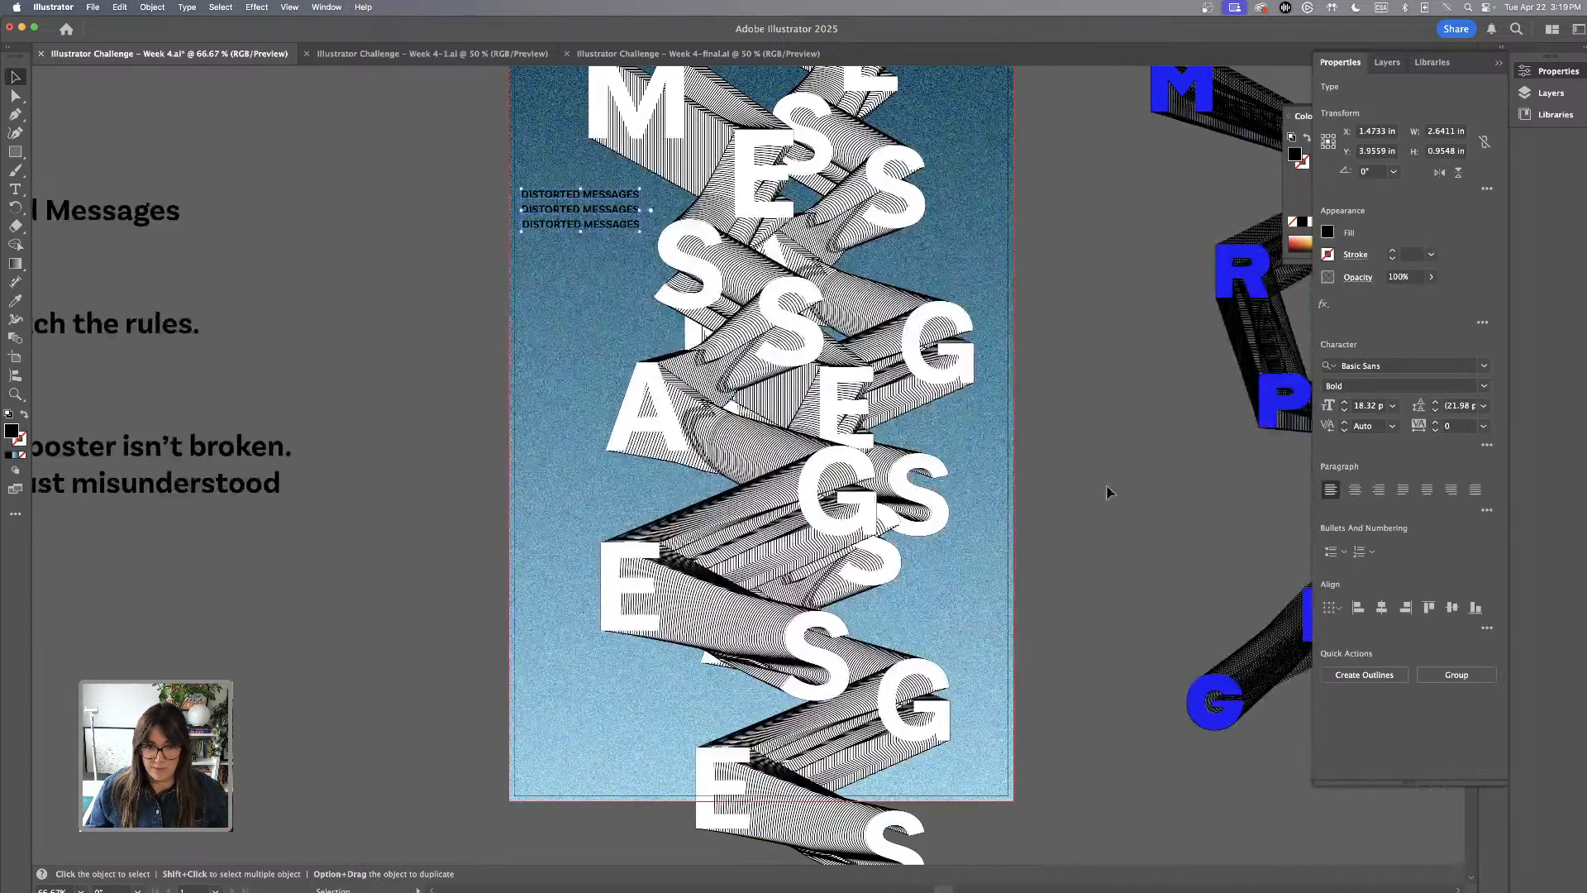
Nudge the DISTORTED MESSAGES stack slightly right and up, and recolour it with the blue sampled from the letter R beside the artboard
{"action": "left_click_drag", "start_coordinate": [614, 233], "coordinate": [633, 230]}
{"action": "key", "text": "i"}
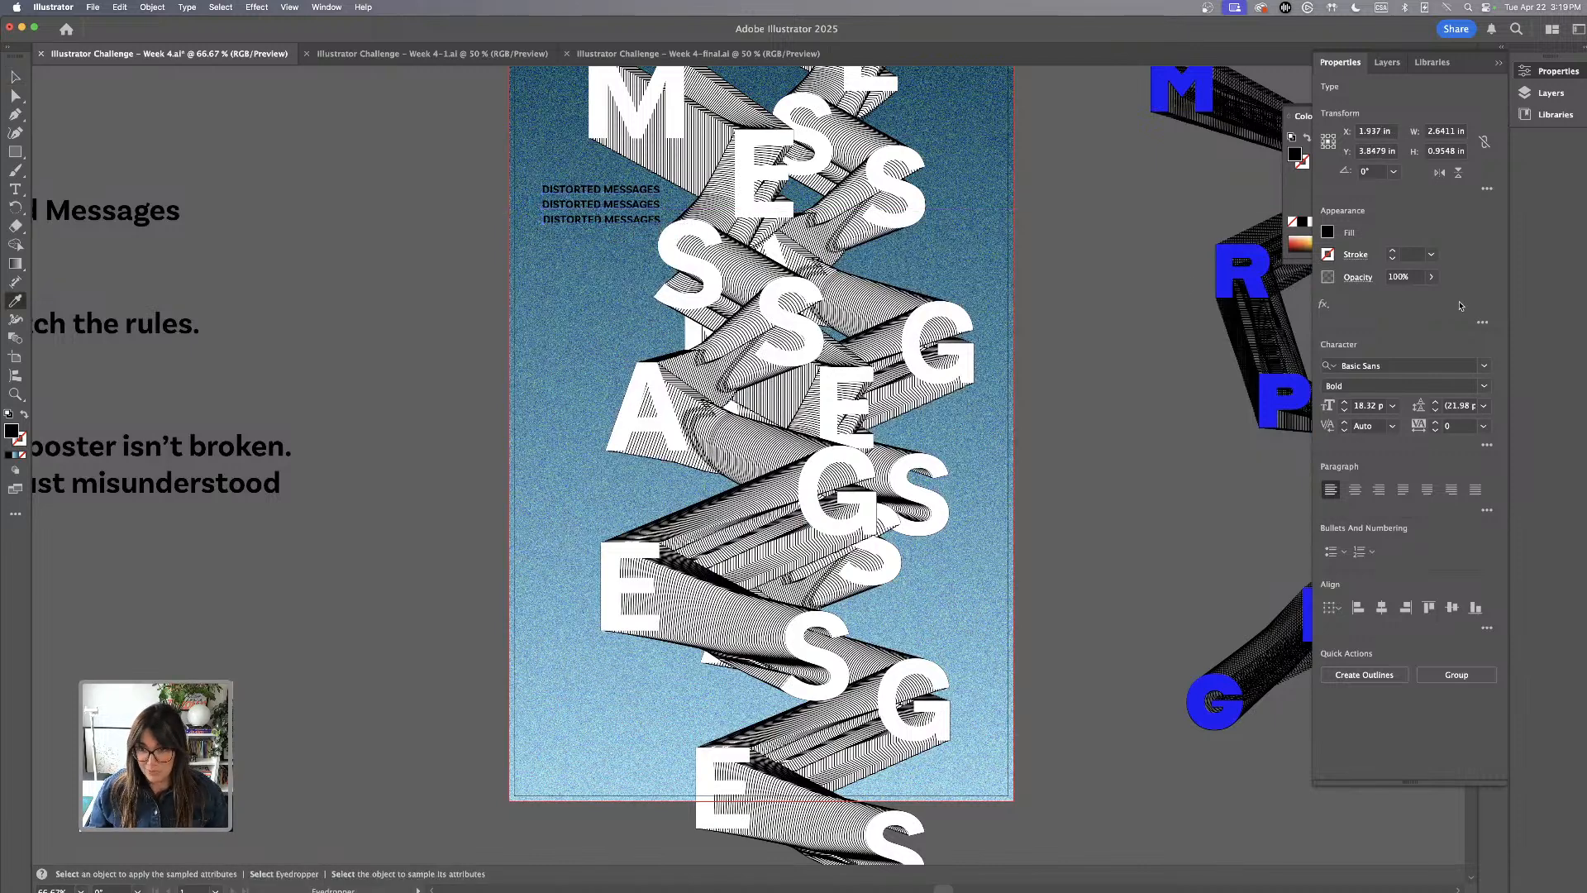
{"action": "left_click", "coordinate": [1228, 264]}
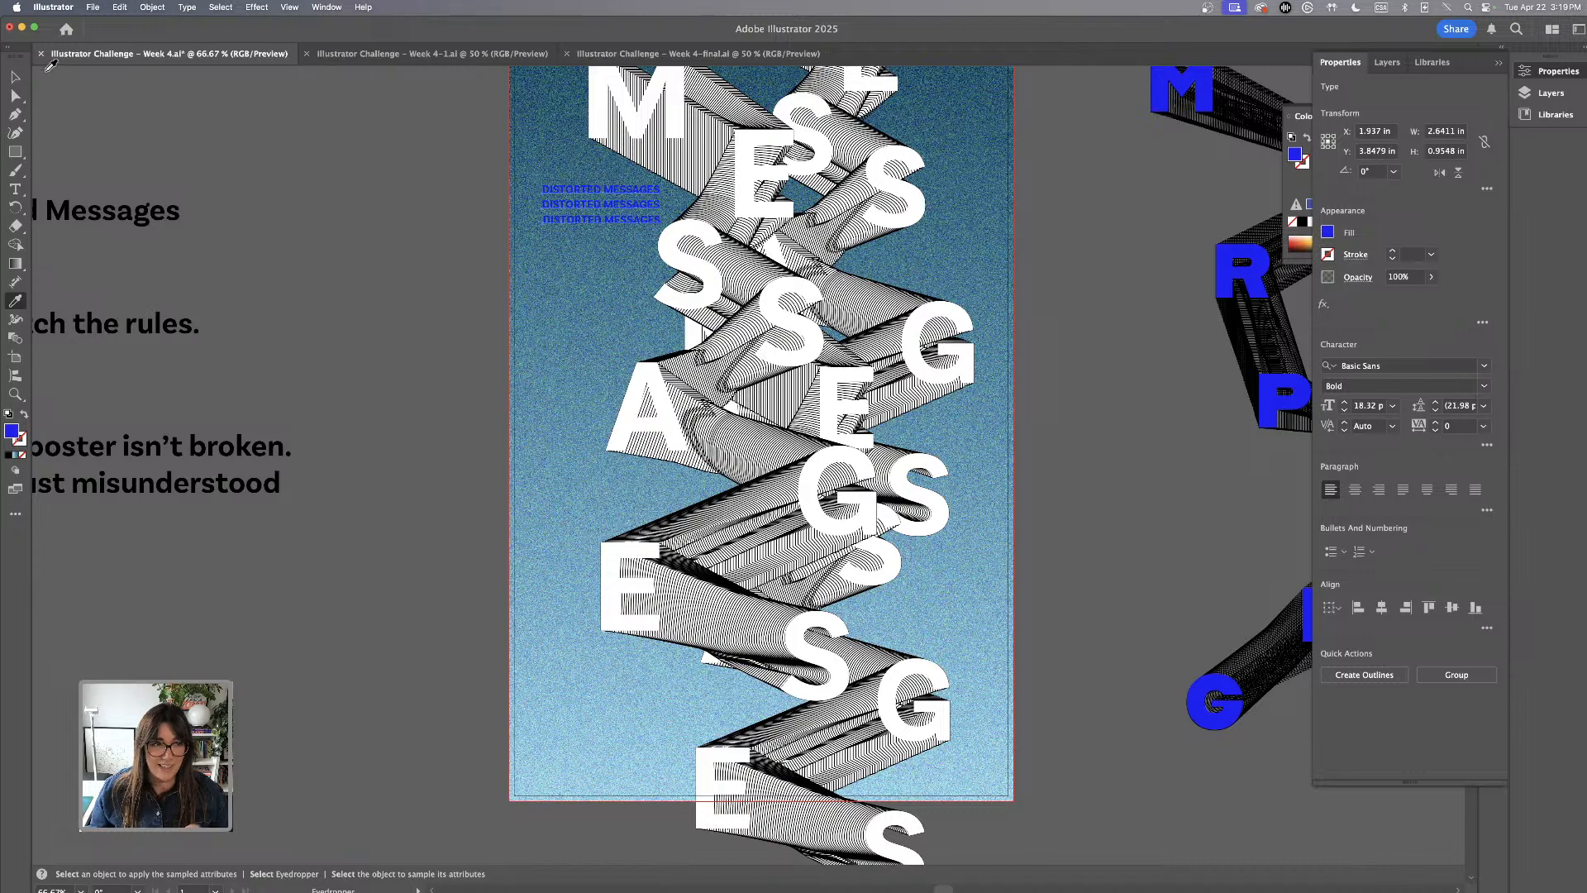
{"action": "key", "text": "v"}
{"action": "left_click", "coordinate": [302, 203]}
{"action": "scroll", "coordinate": [302, 202], "scroll_direction": "up", "scroll_amount": 3}
{"action": "scroll", "coordinate": [302, 202], "scroll_direction": "left", "scroll_amount": 1}
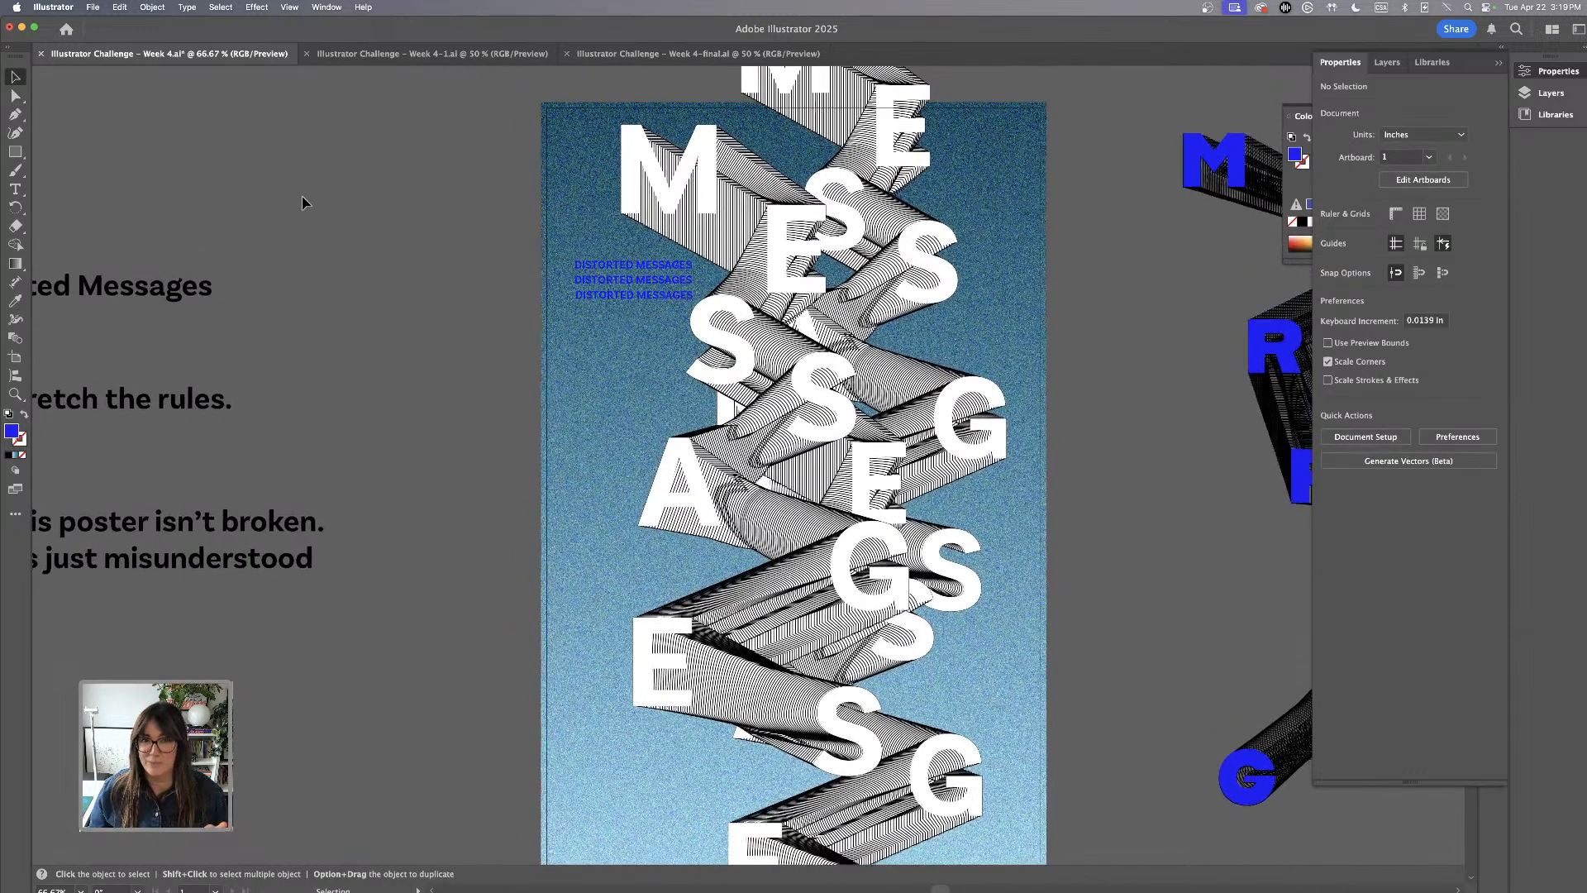
Group the three DISTORTED MESSAGES lines and move the group slightly up and left, just below the first letter M
{"action": "left_click", "coordinate": [663, 287]}
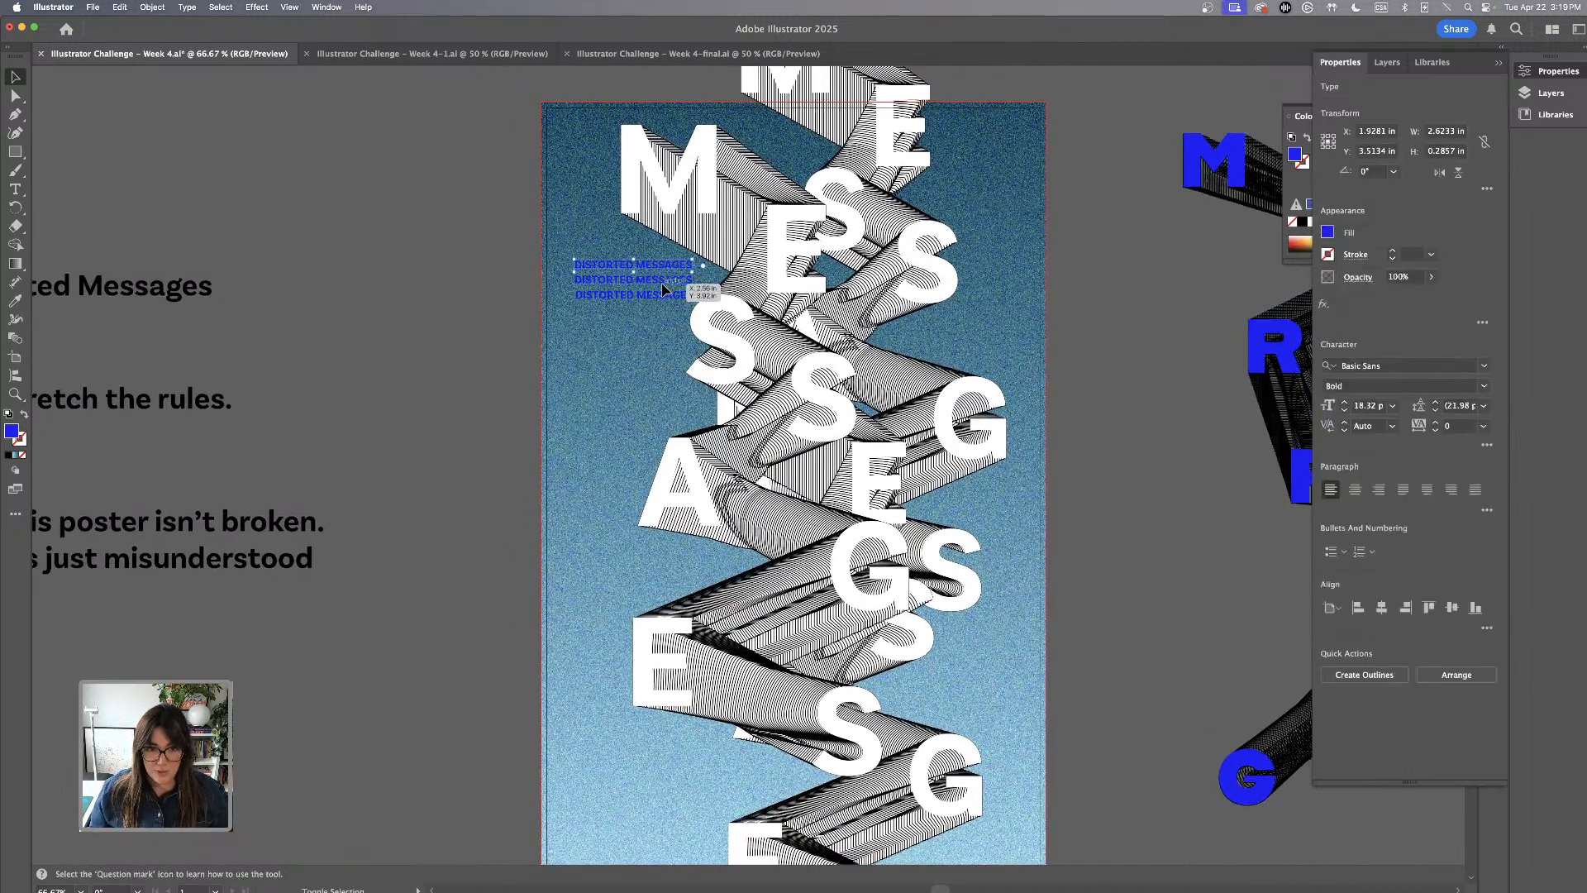
{"action": "left_click", "coordinate": [662, 284], "text": "shift"}
{"action": "left_click", "coordinate": [664, 297], "text": "shift"}
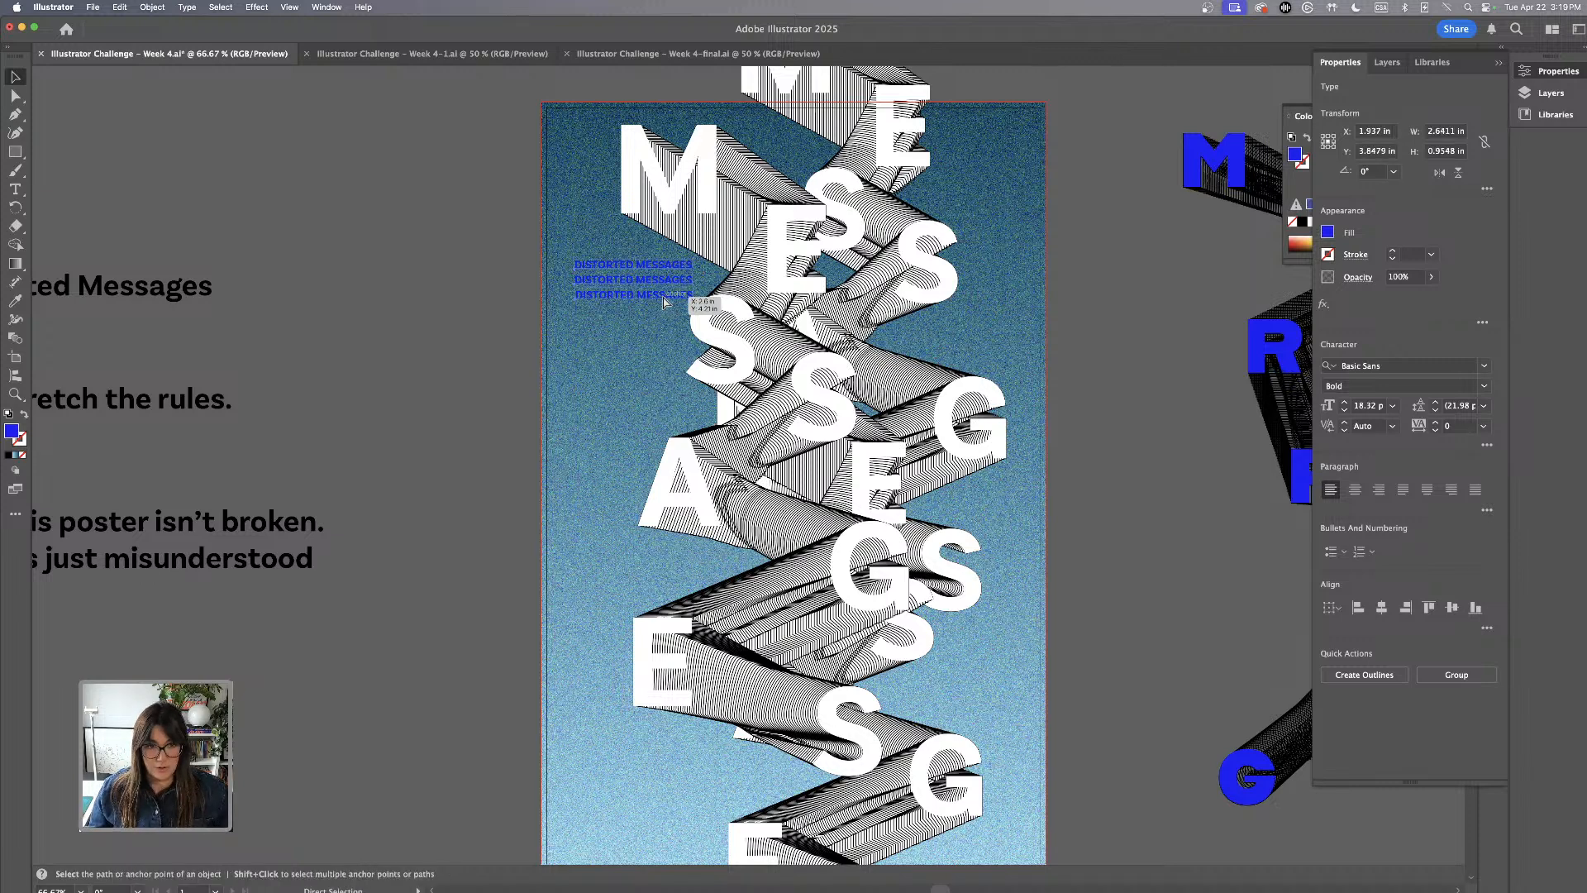
{"action": "key", "text": "super+g"}
{"action": "left_click", "coordinate": [460, 321]}
{"action": "left_click_drag", "start_coordinate": [654, 283], "coordinate": [648, 262]}
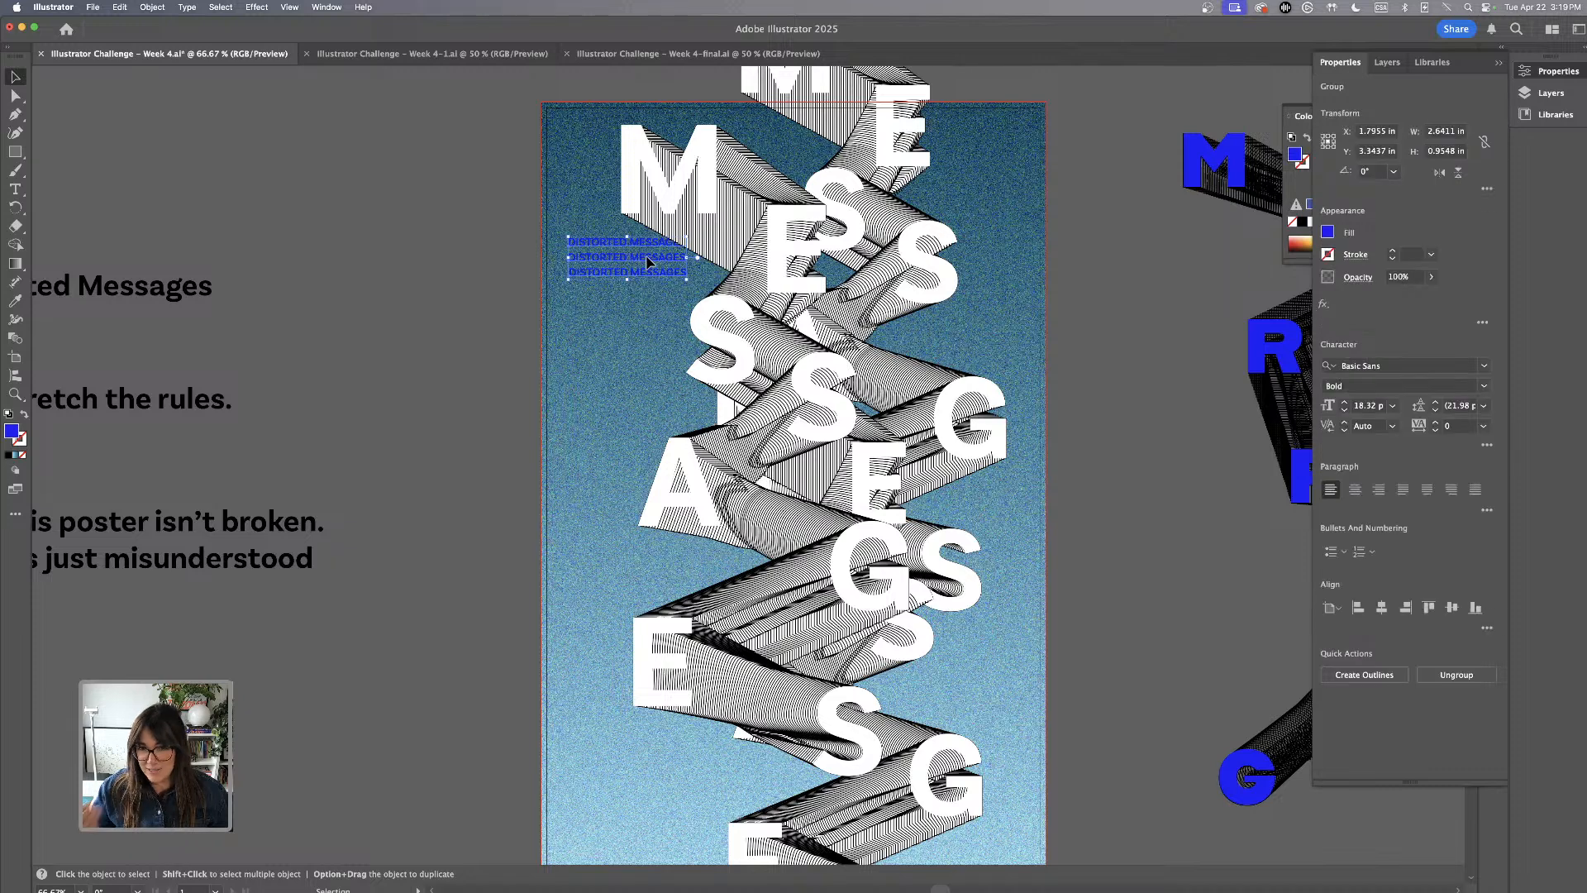
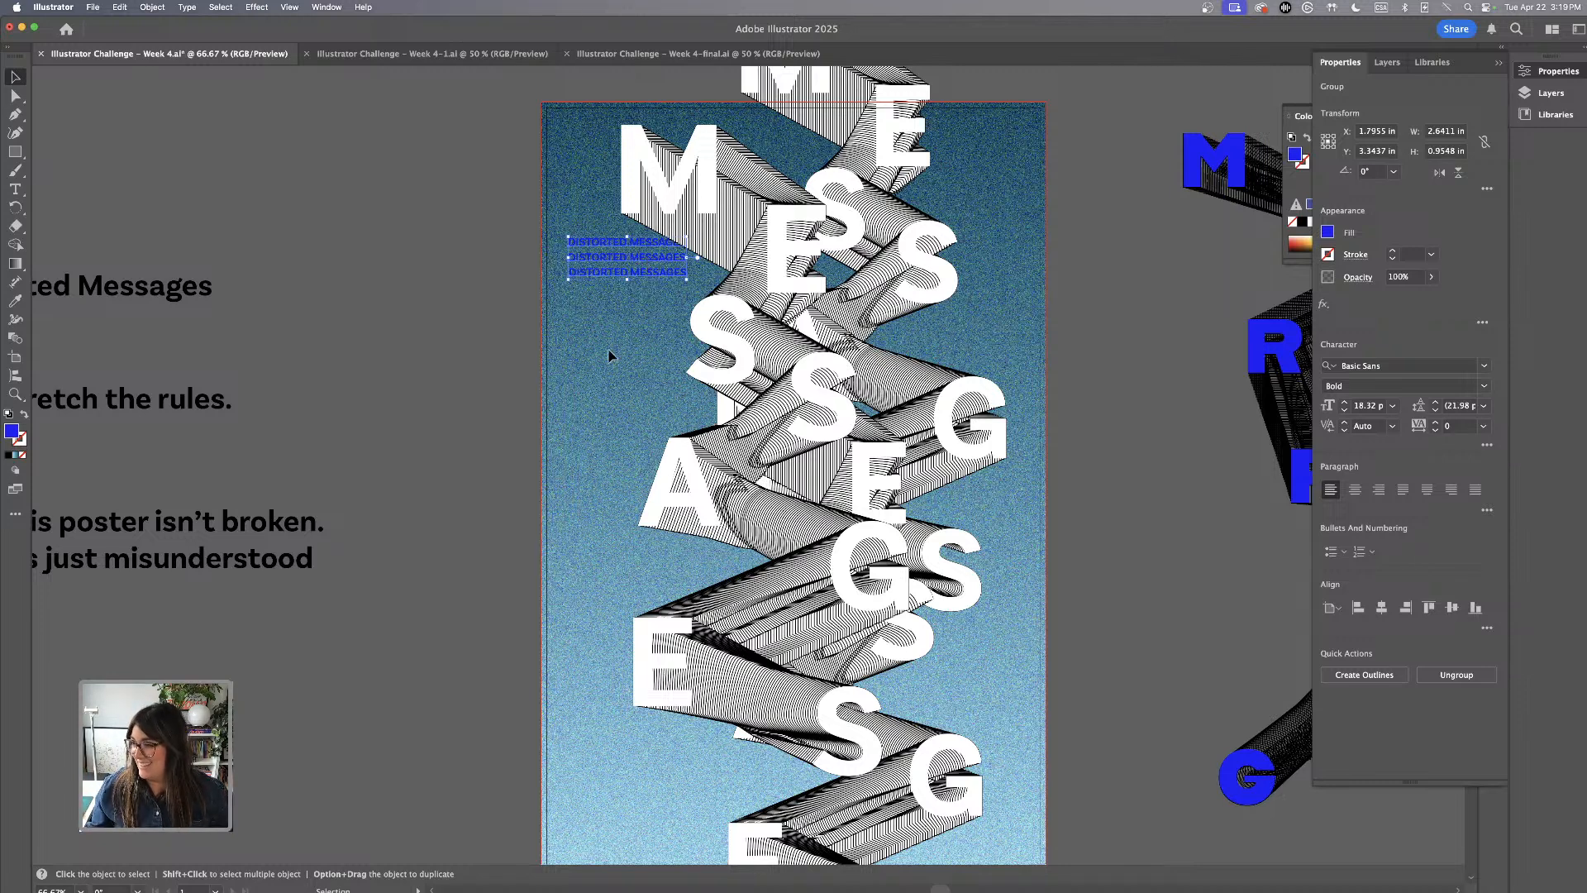
Duplicate the DISTORTED MESSAGES group three times: above the lower right G, below the A, and beneath the upper right S
{"action": "scroll", "coordinate": [466, 429], "scroll_direction": "down", "scroll_amount": 2}
{"action": "scroll", "coordinate": [466, 429], "scroll_direction": "right", "scroll_amount": 2}
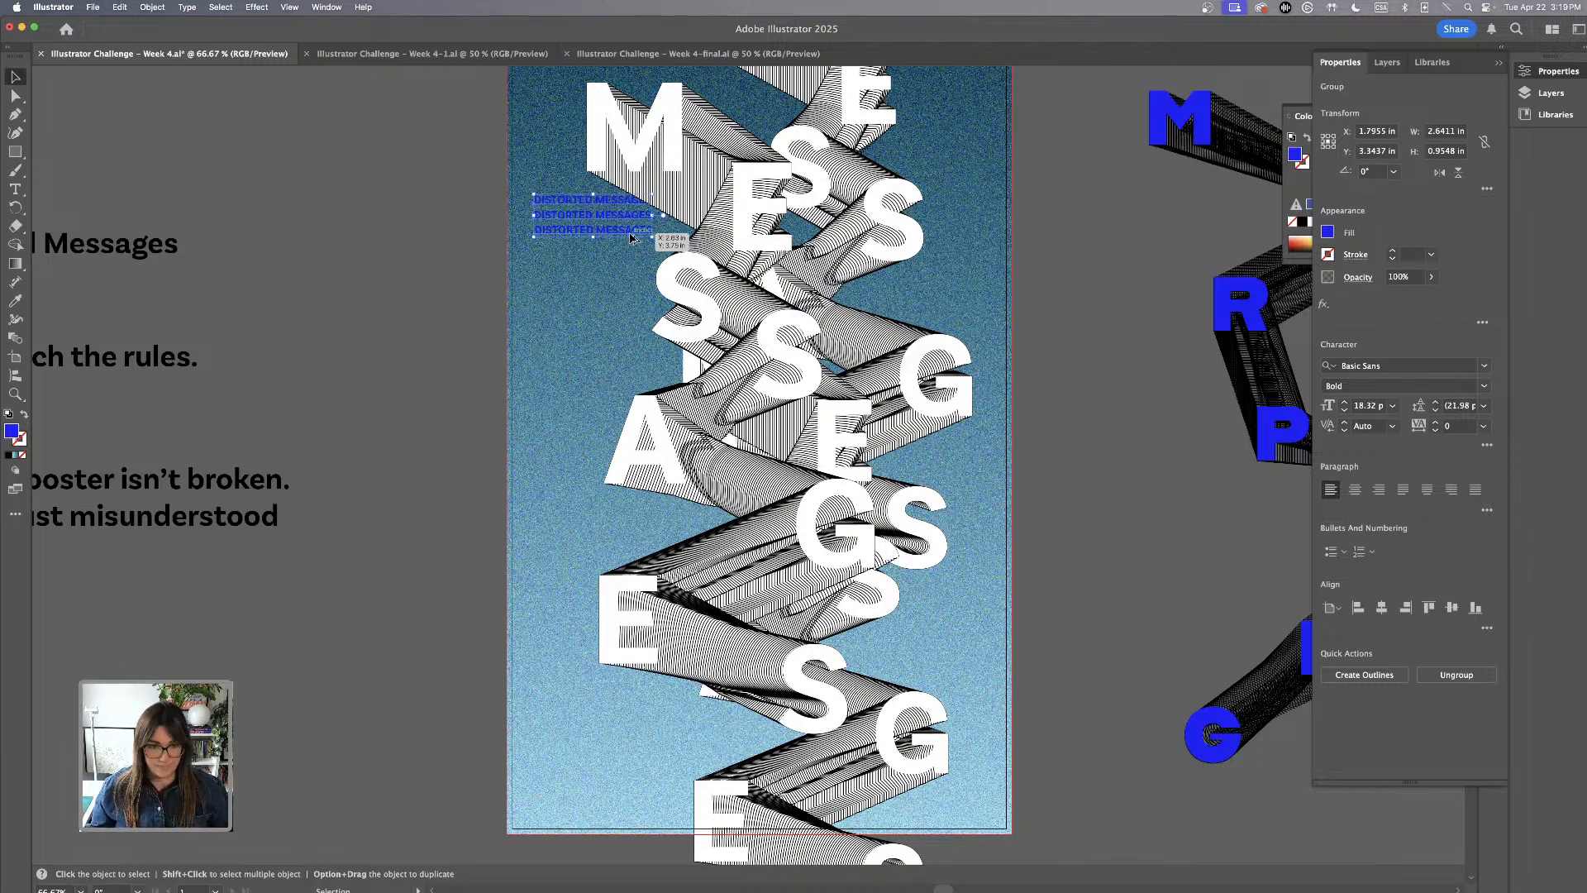
{"action": "left_click_drag", "start_coordinate": [630, 238], "coordinate": [967, 679]}
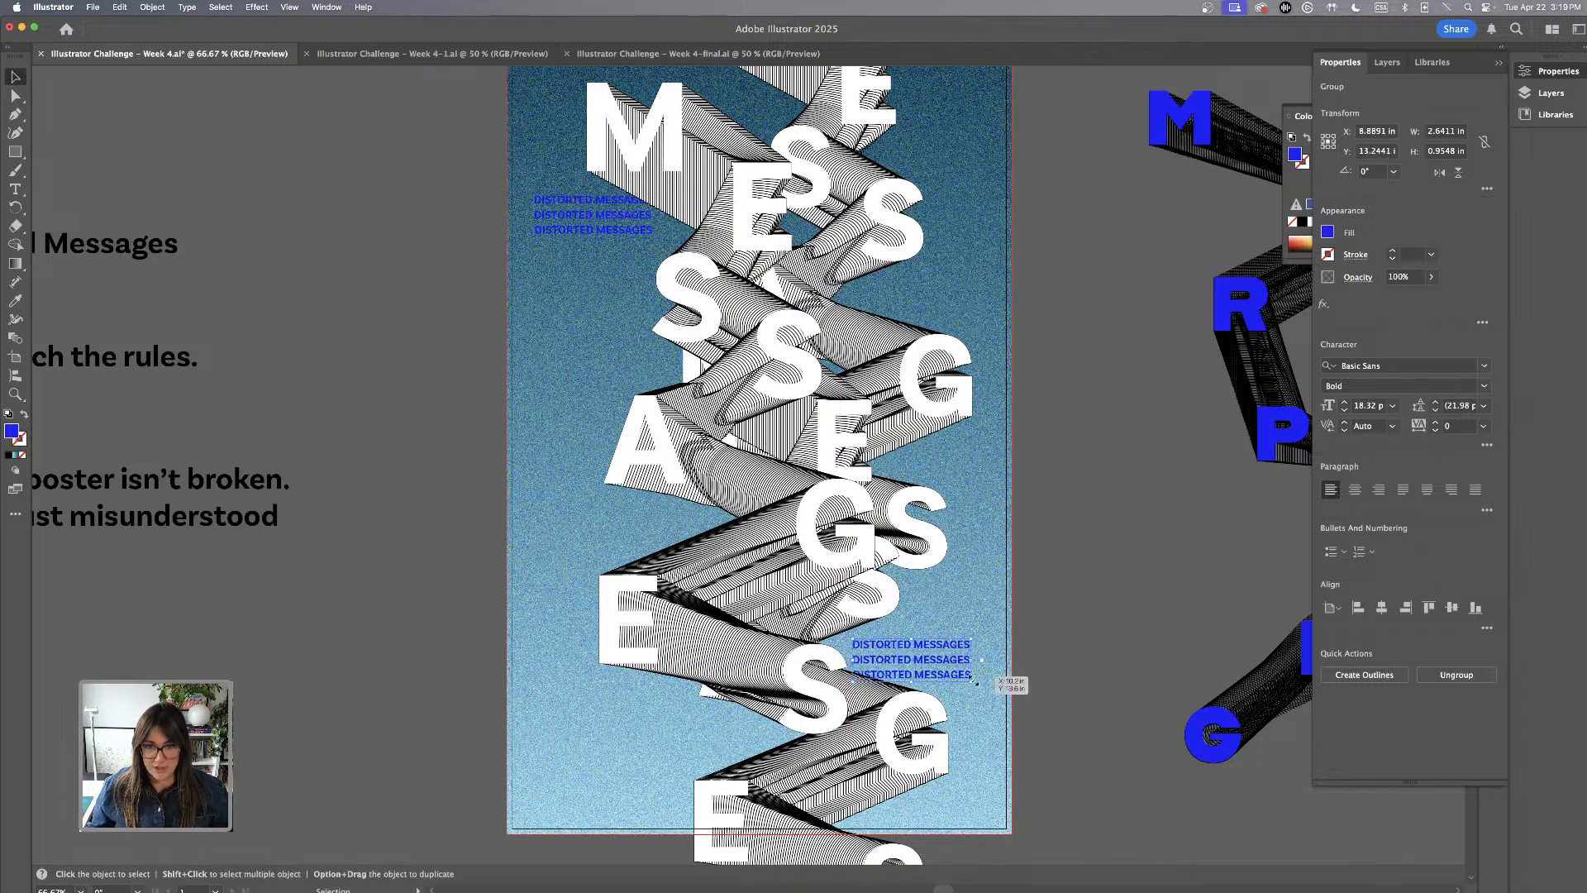
{"action": "scroll", "coordinate": [972, 680], "scroll_direction": "down", "scroll_amount": 3}
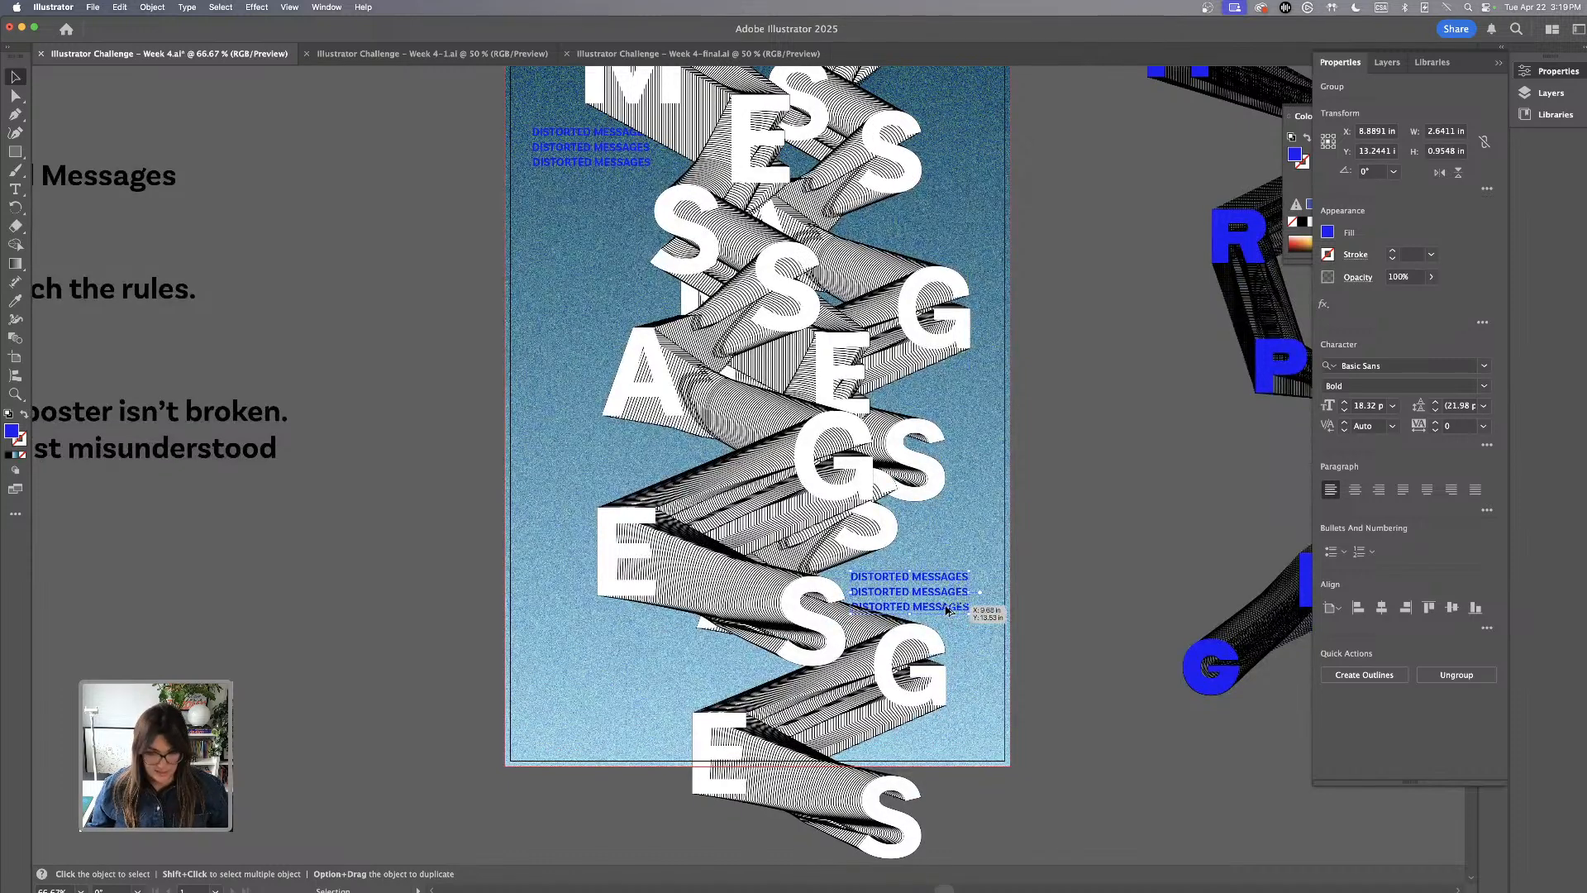
{"action": "left_click_drag", "start_coordinate": [948, 610], "coordinate": [952, 225]}
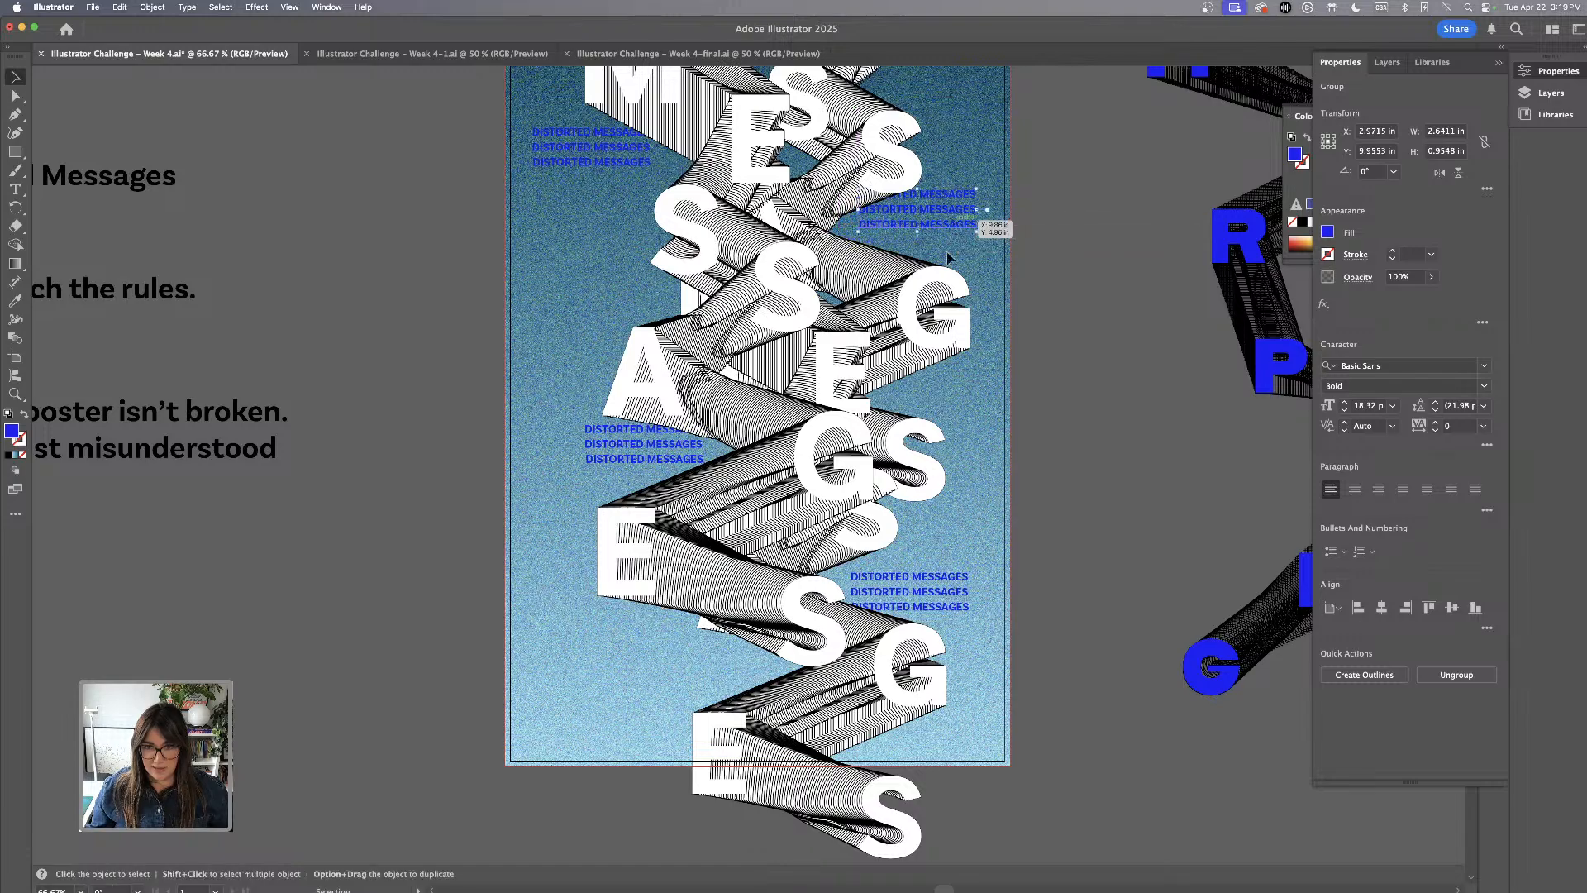
{"action": "scroll", "coordinate": [948, 257], "scroll_direction": "up", "scroll_amount": 6}
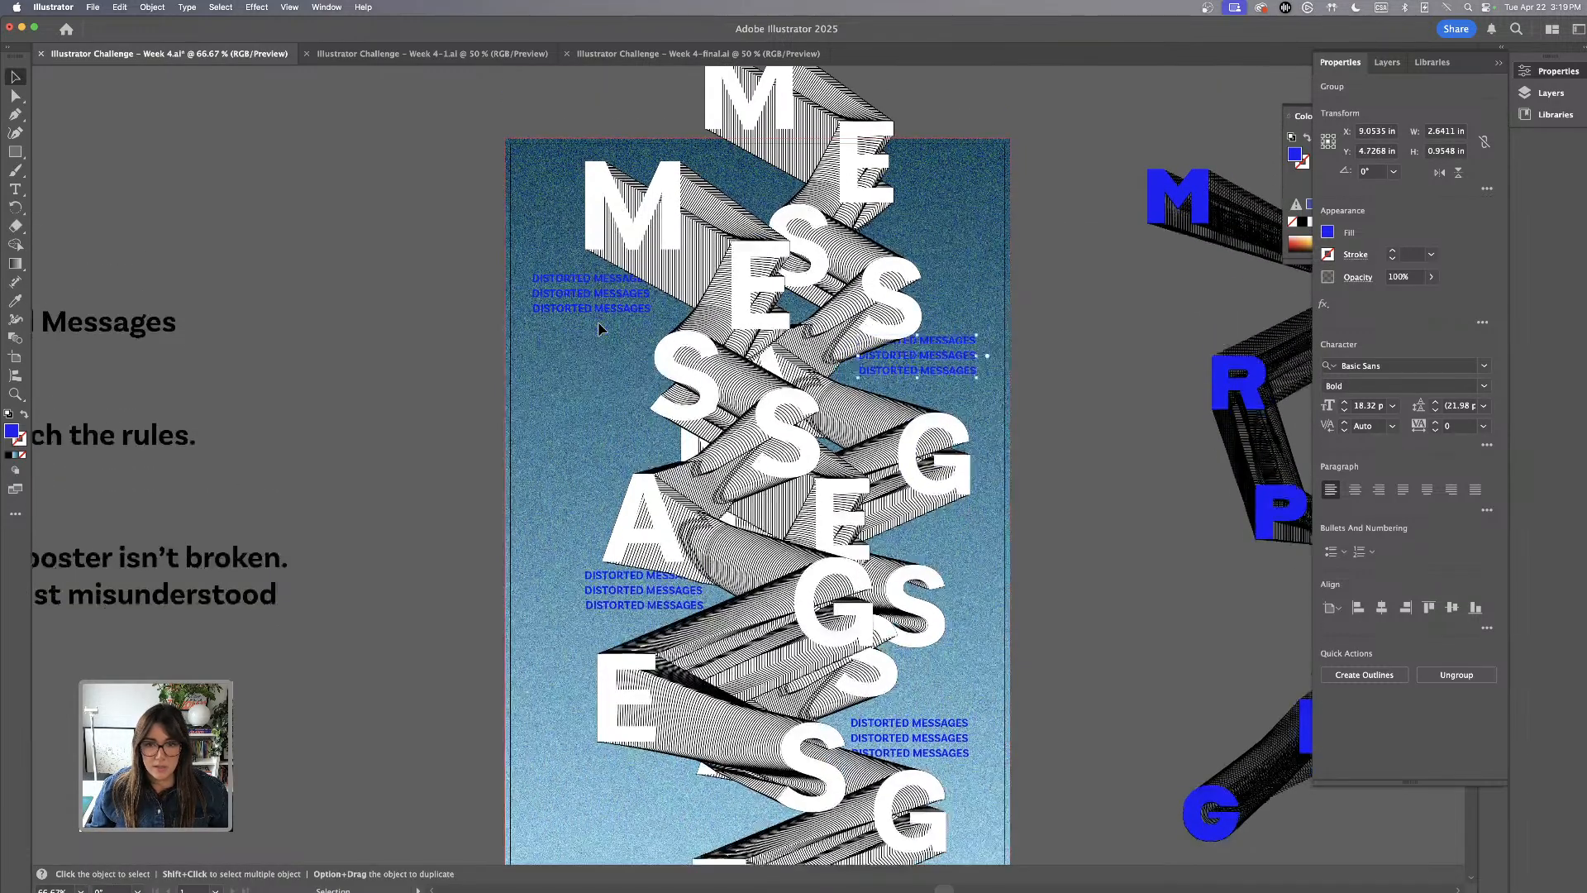
{"action": "scroll", "coordinate": [602, 329], "scroll_direction": "down", "scroll_amount": 5}
{"action": "key", "text": "super+minus"}
{"action": "key", "text": "space"}
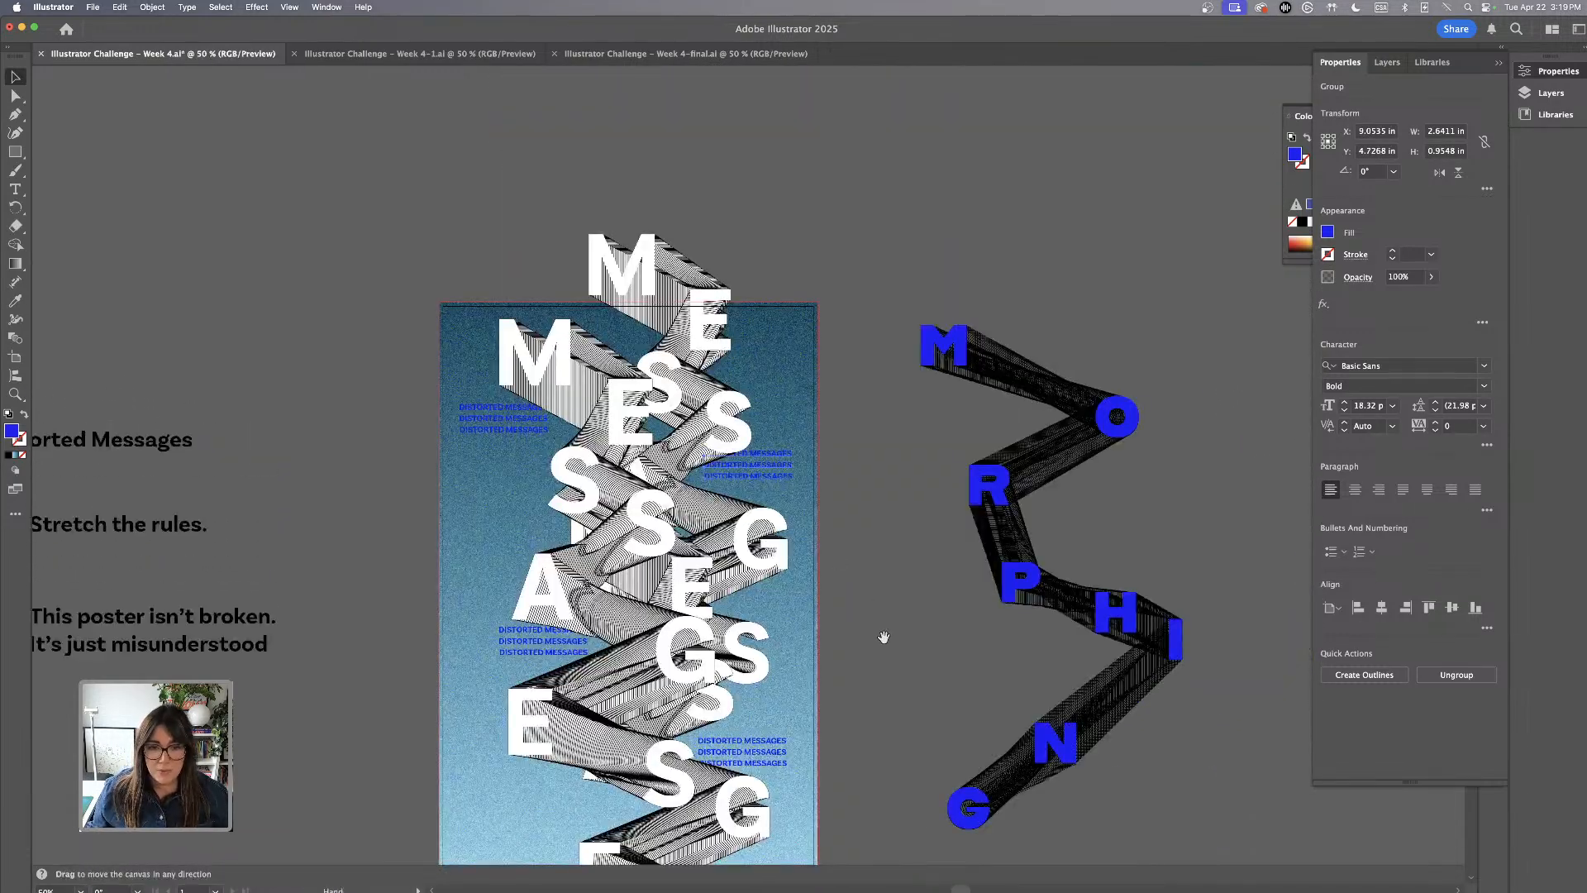
{"action": "left_click_drag", "start_coordinate": [883, 636], "coordinate": [958, 480]}
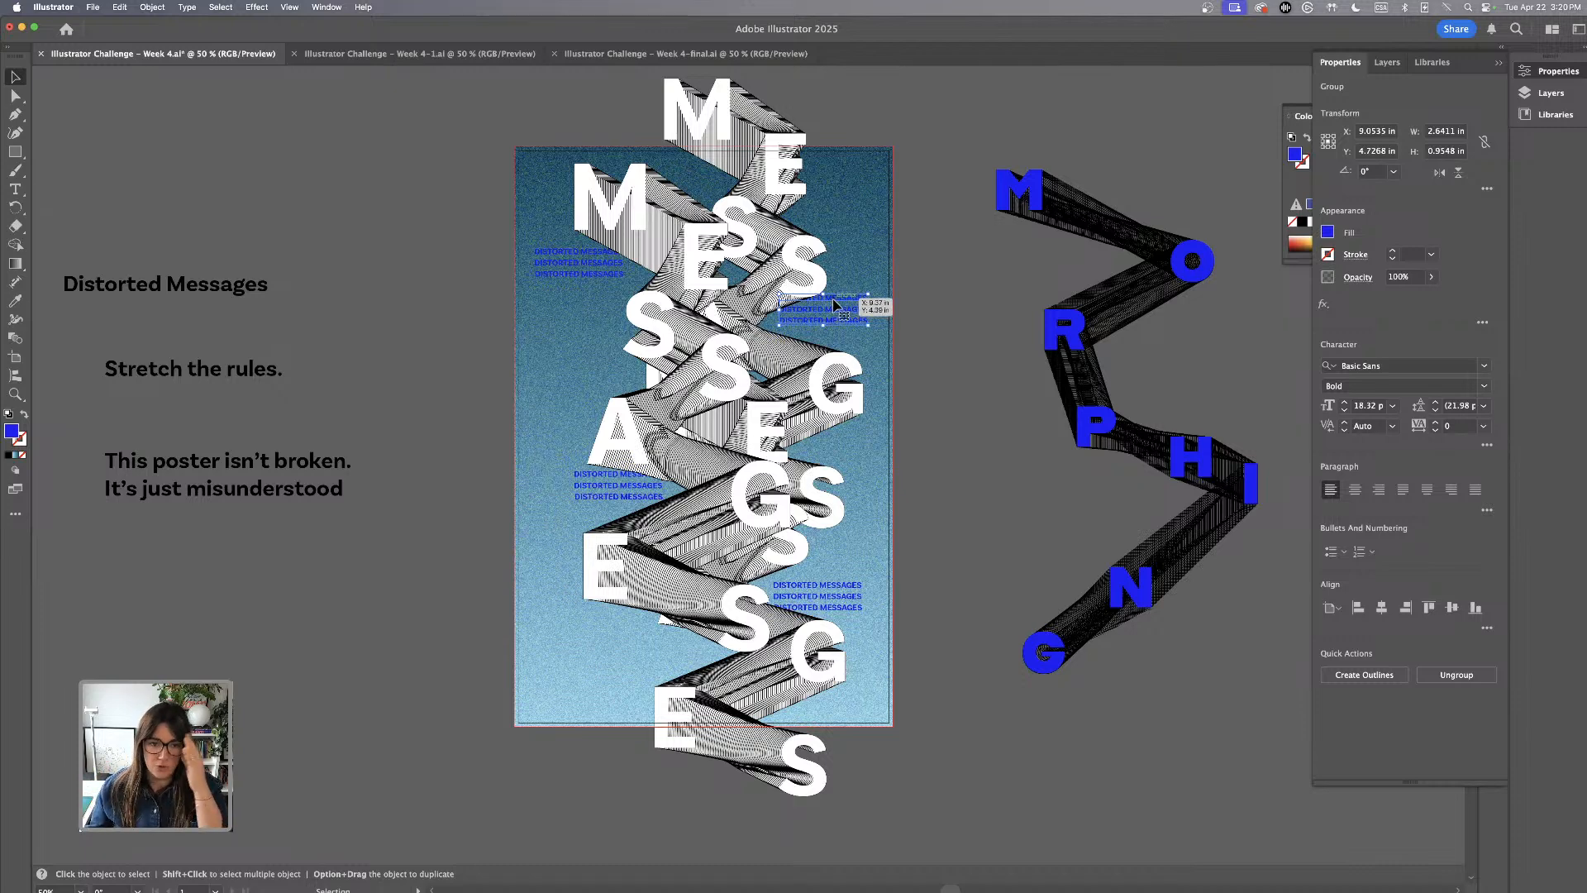
Select all four DISTORTED MESSAGES groups and centre them horizontally on the artboard
{"action": "left_click", "coordinate": [560, 281], "text": "shift"}
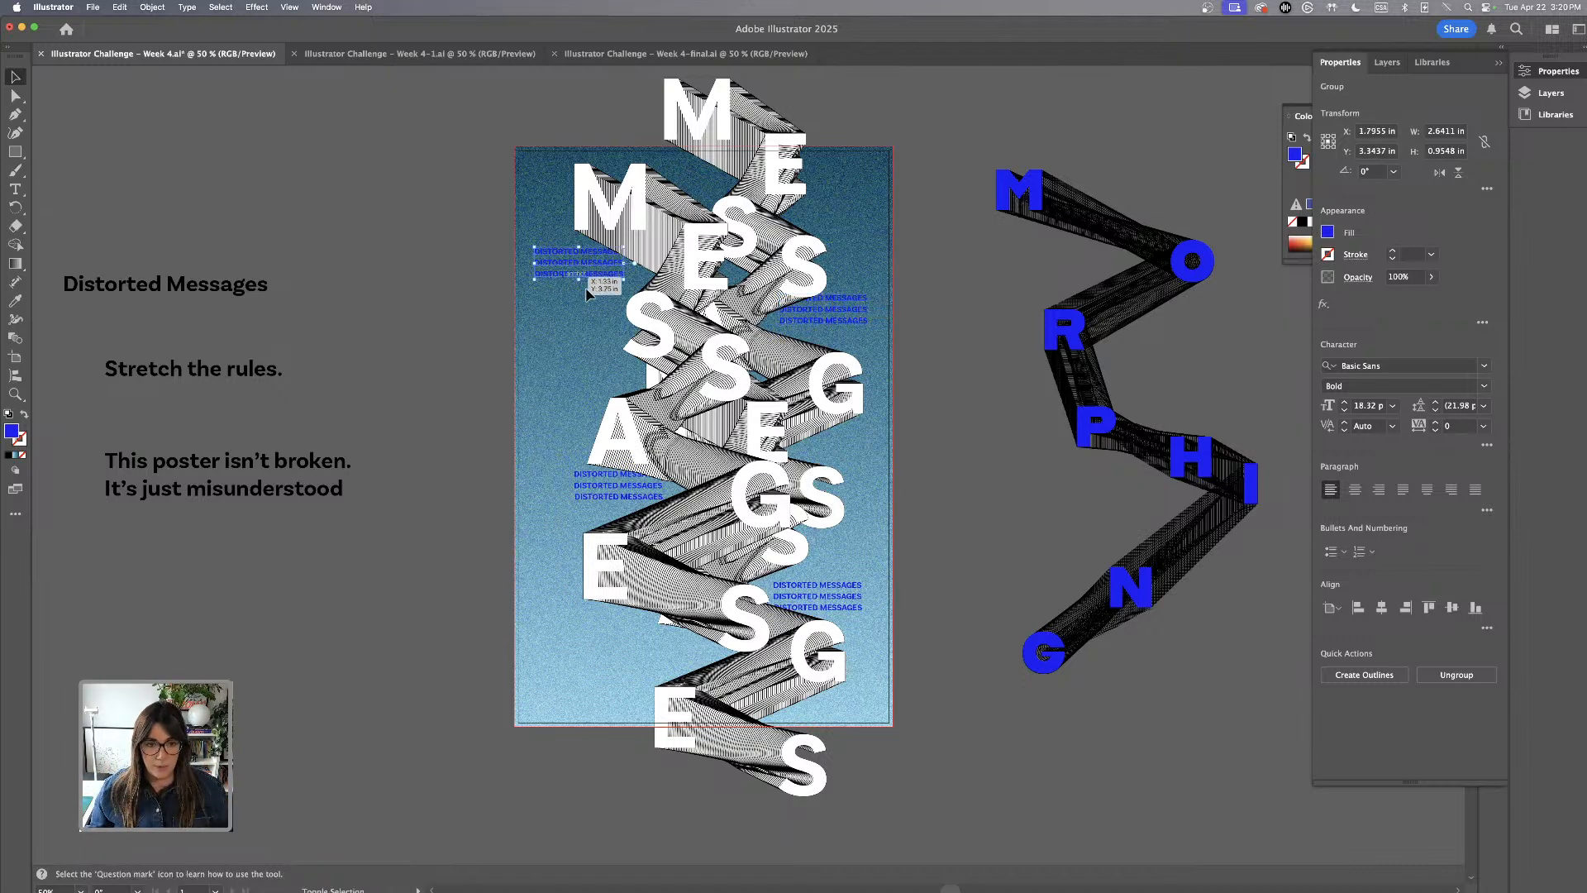
{"action": "left_click", "coordinate": [613, 500], "text": "shift"}
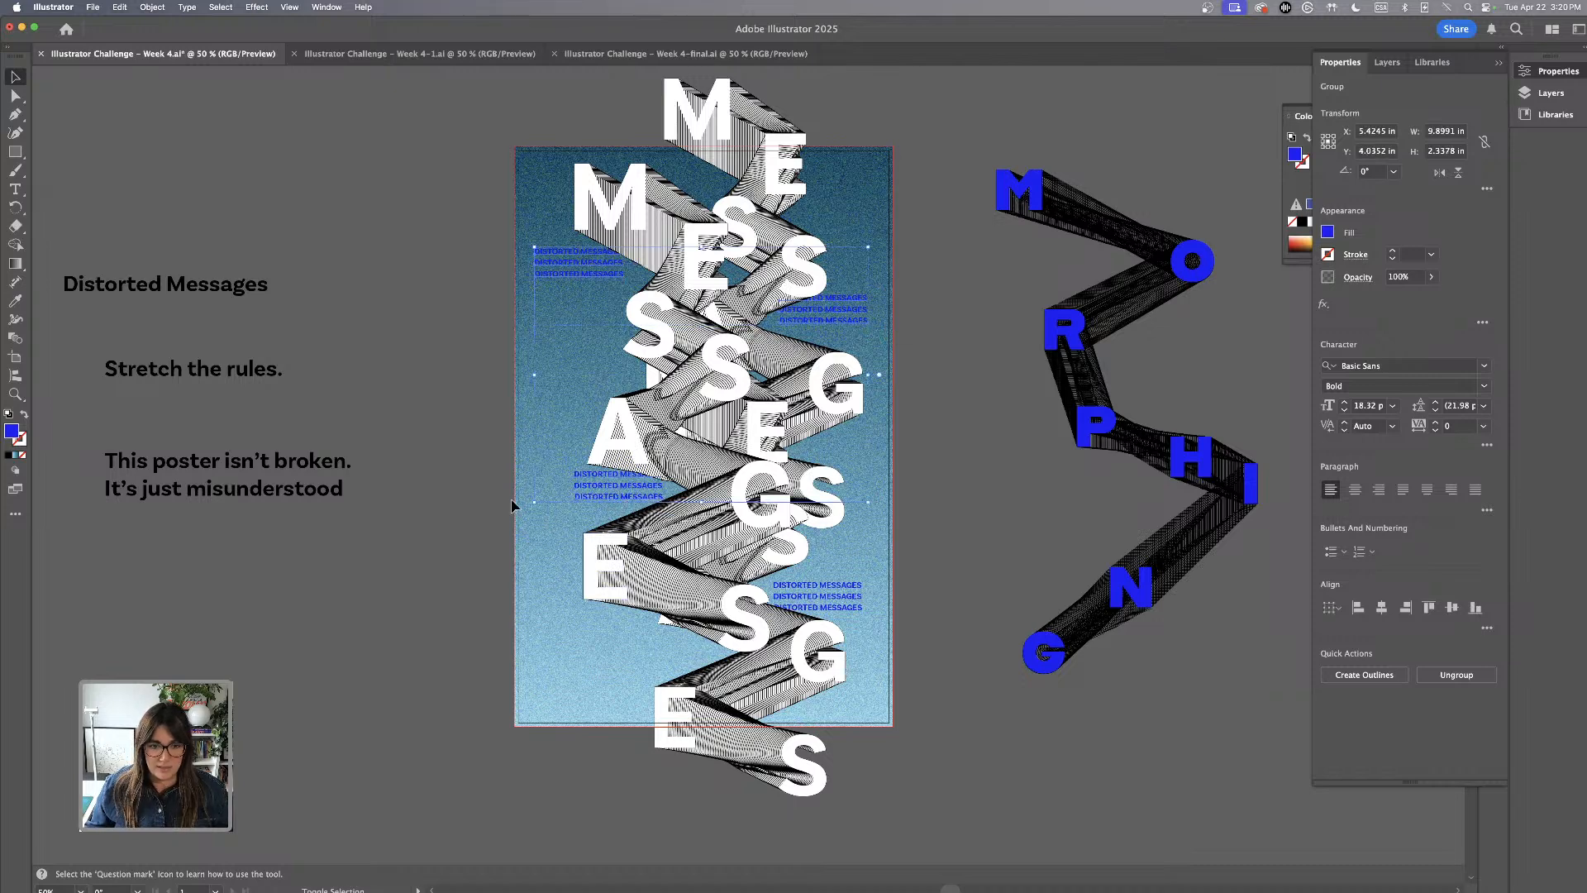
{"action": "left_click", "coordinate": [853, 615], "text": "shift"}
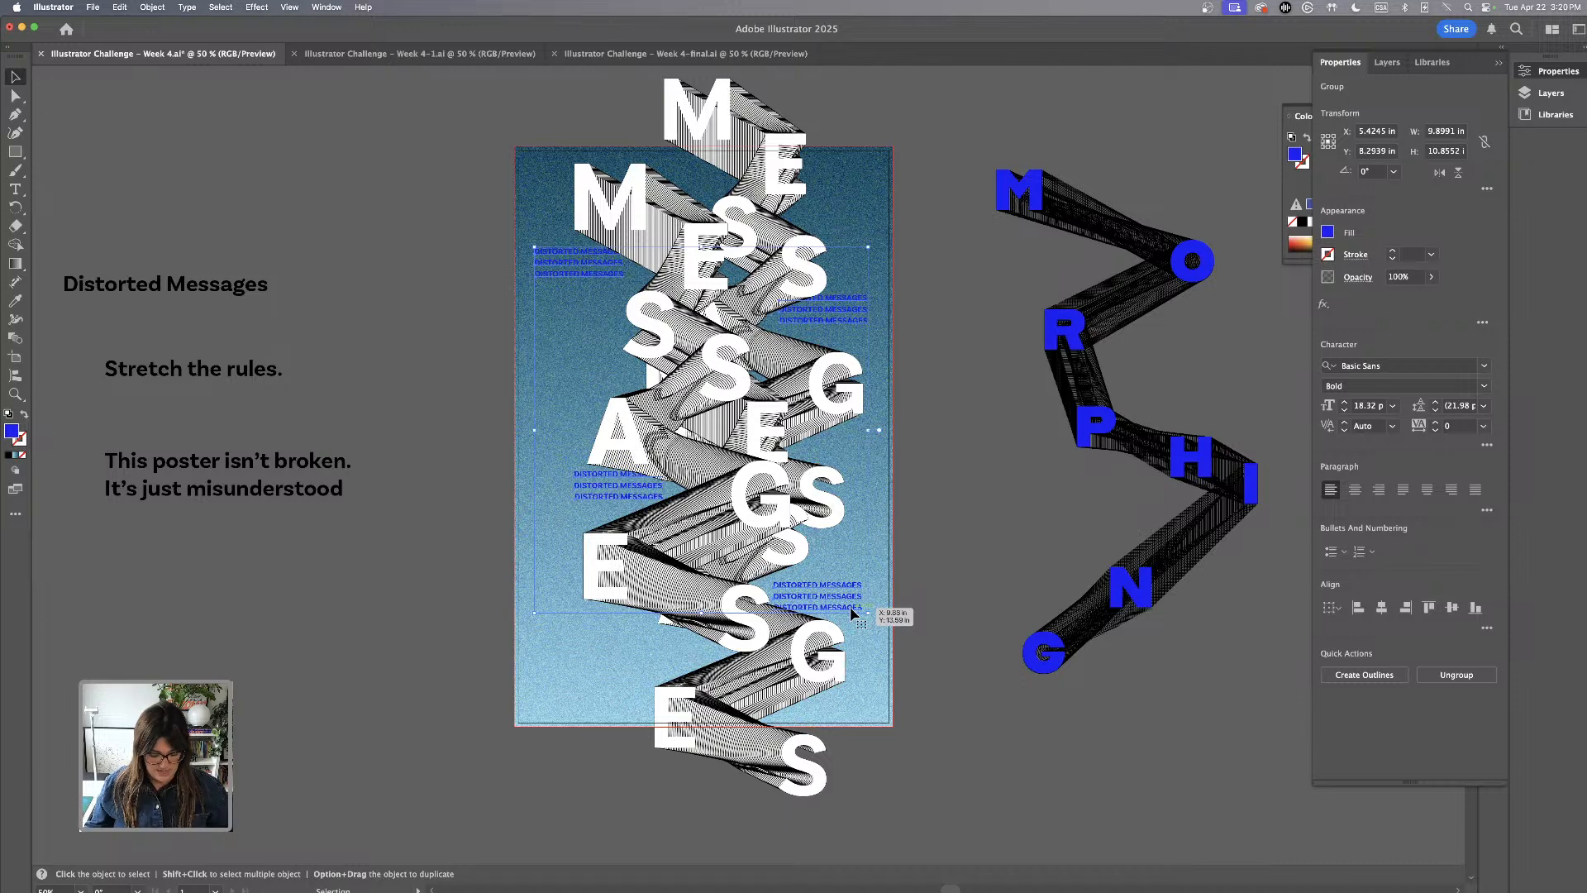
{"action": "key", "text": "a"}
{"action": "key", "text": "v"}
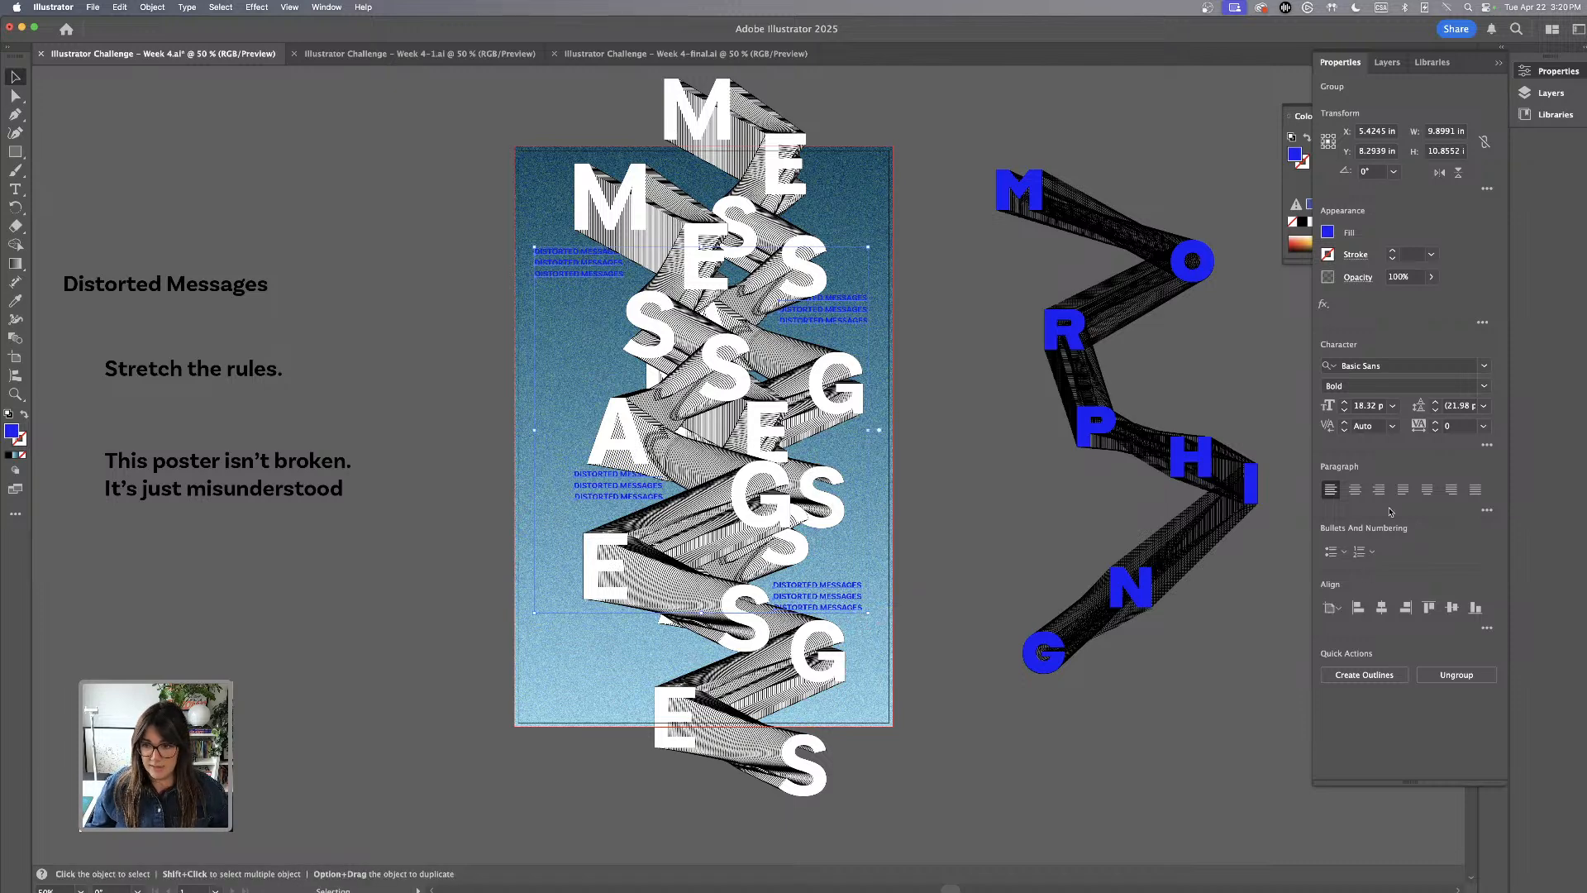
{"action": "left_click", "coordinate": [1385, 614]}
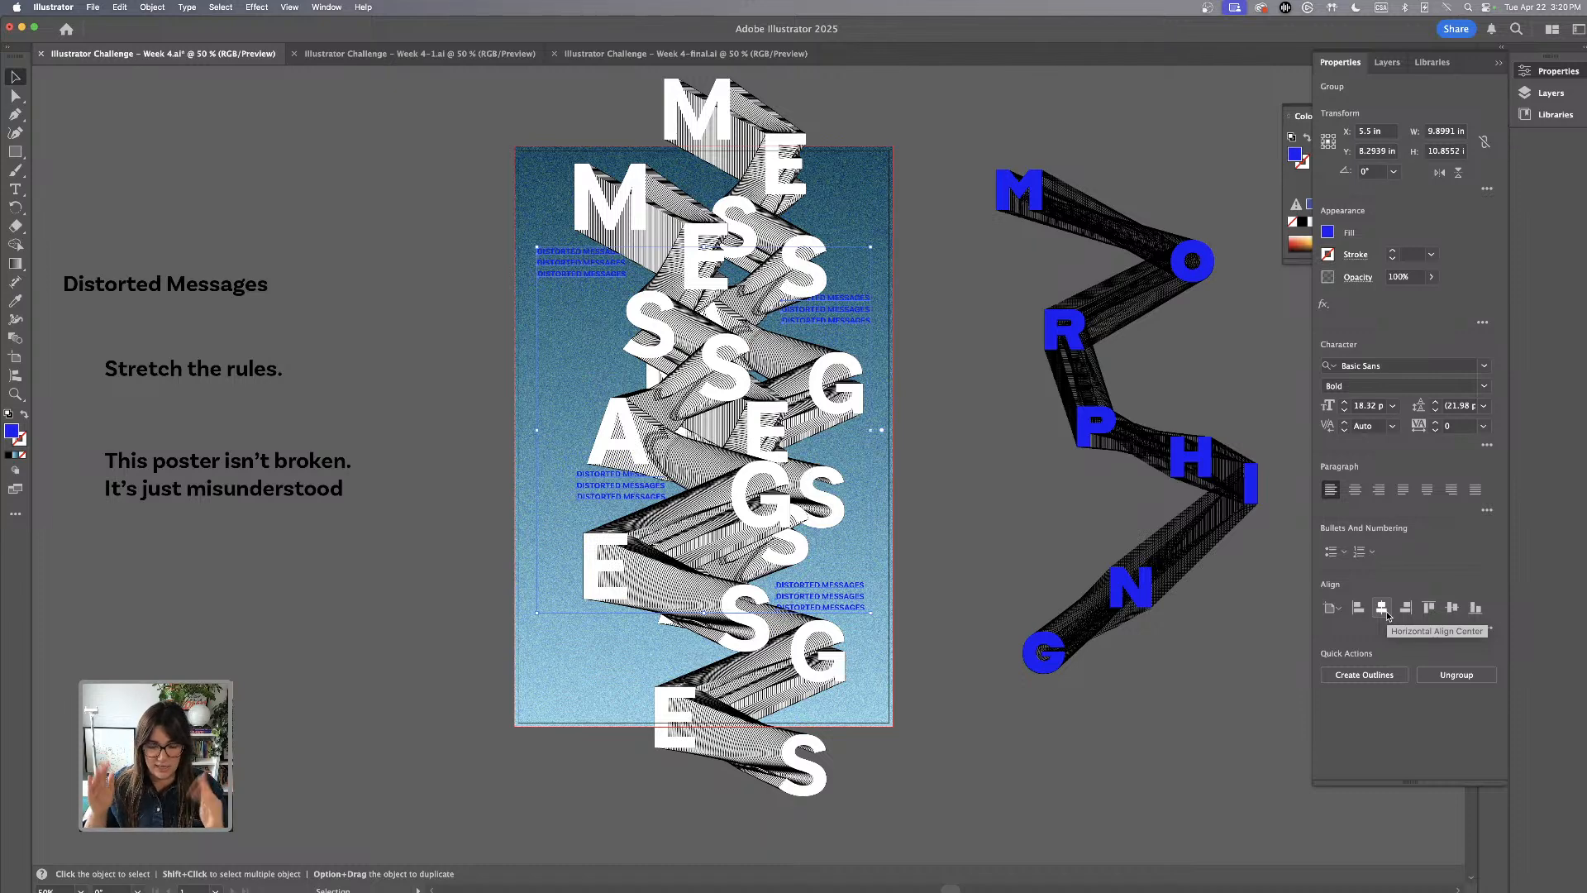
{"action": "left_click", "coordinate": [969, 489]}
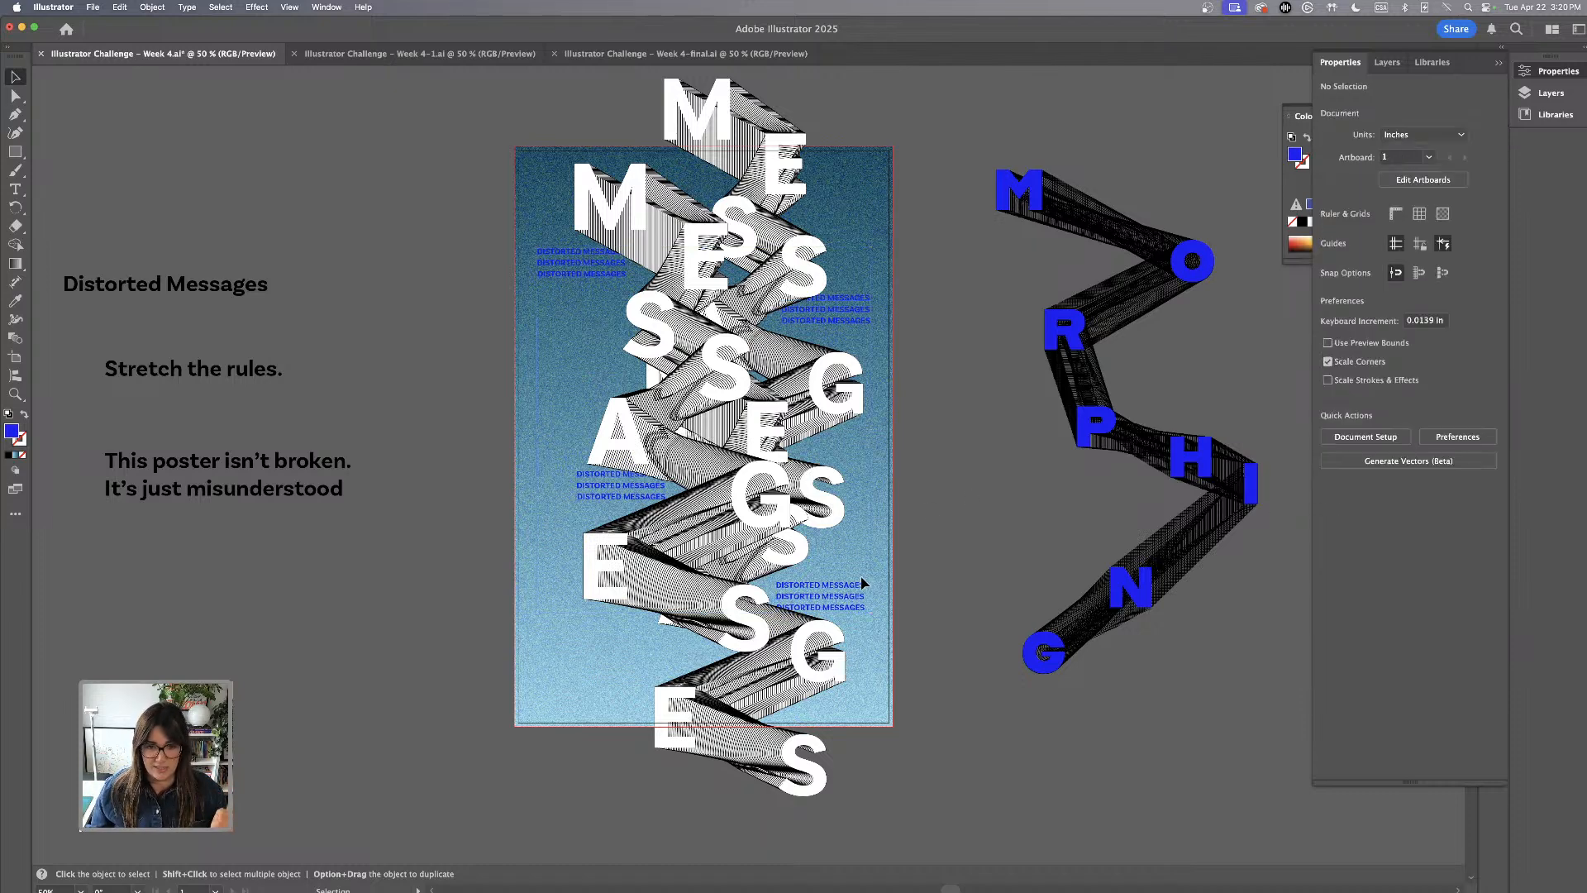
Duplicate the "Stretch the rules." text beside the artboard and place the copy above the "Distorted Messages" line
{"action": "scroll", "coordinate": [369, 473], "scroll_direction": "left", "scroll_amount": 3}
{"action": "scroll", "coordinate": [369, 474], "scroll_direction": "down", "scroll_amount": 2}
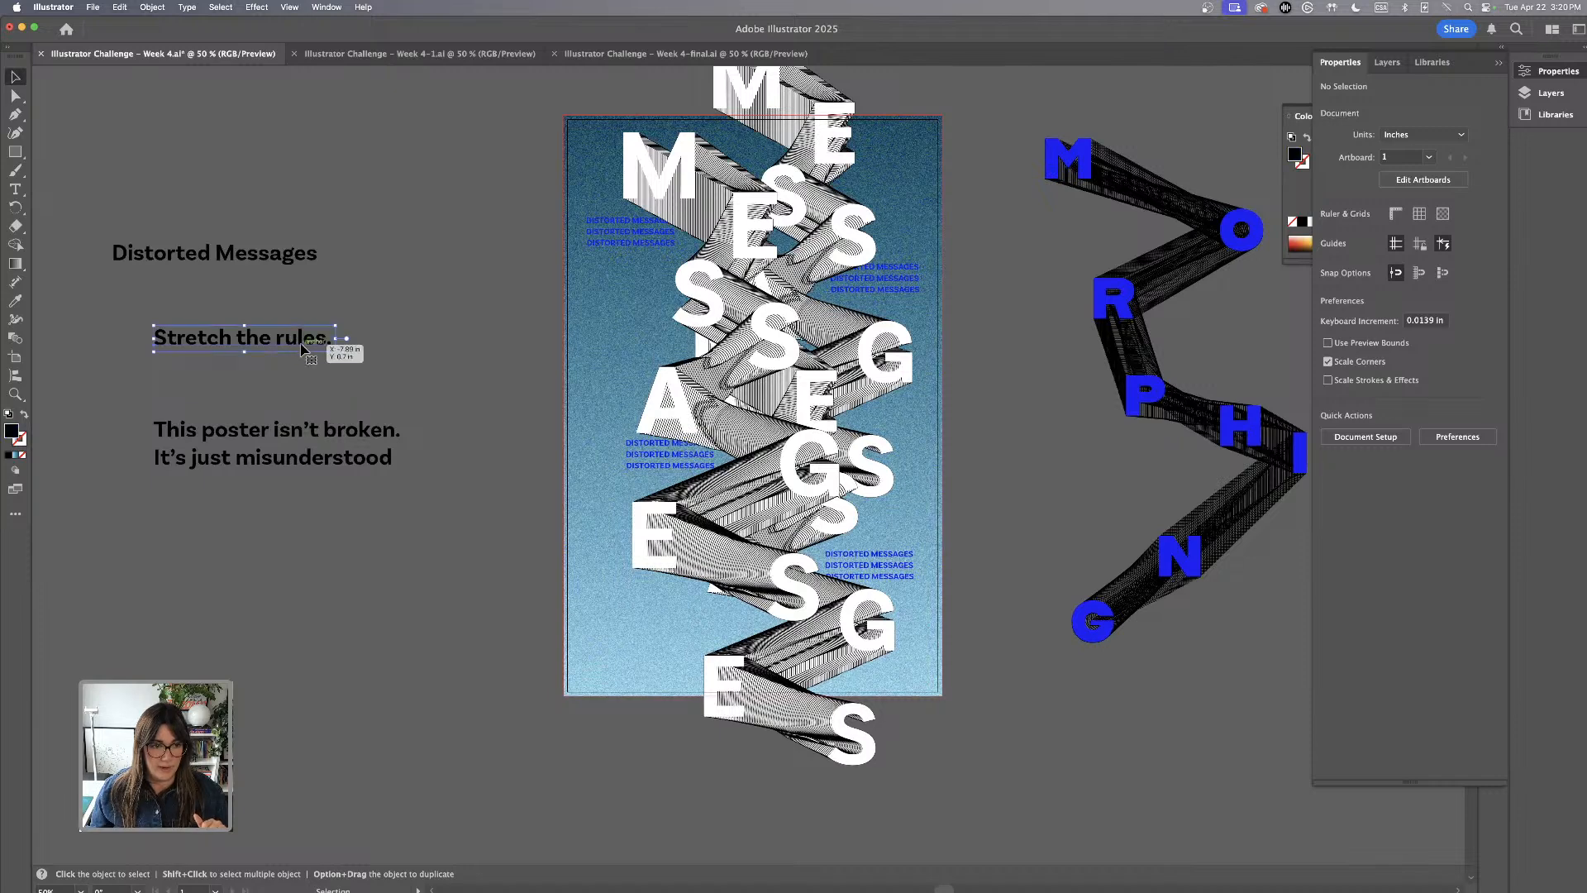
{"action": "left_click_drag", "start_coordinate": [294, 346], "coordinate": [415, 174]}
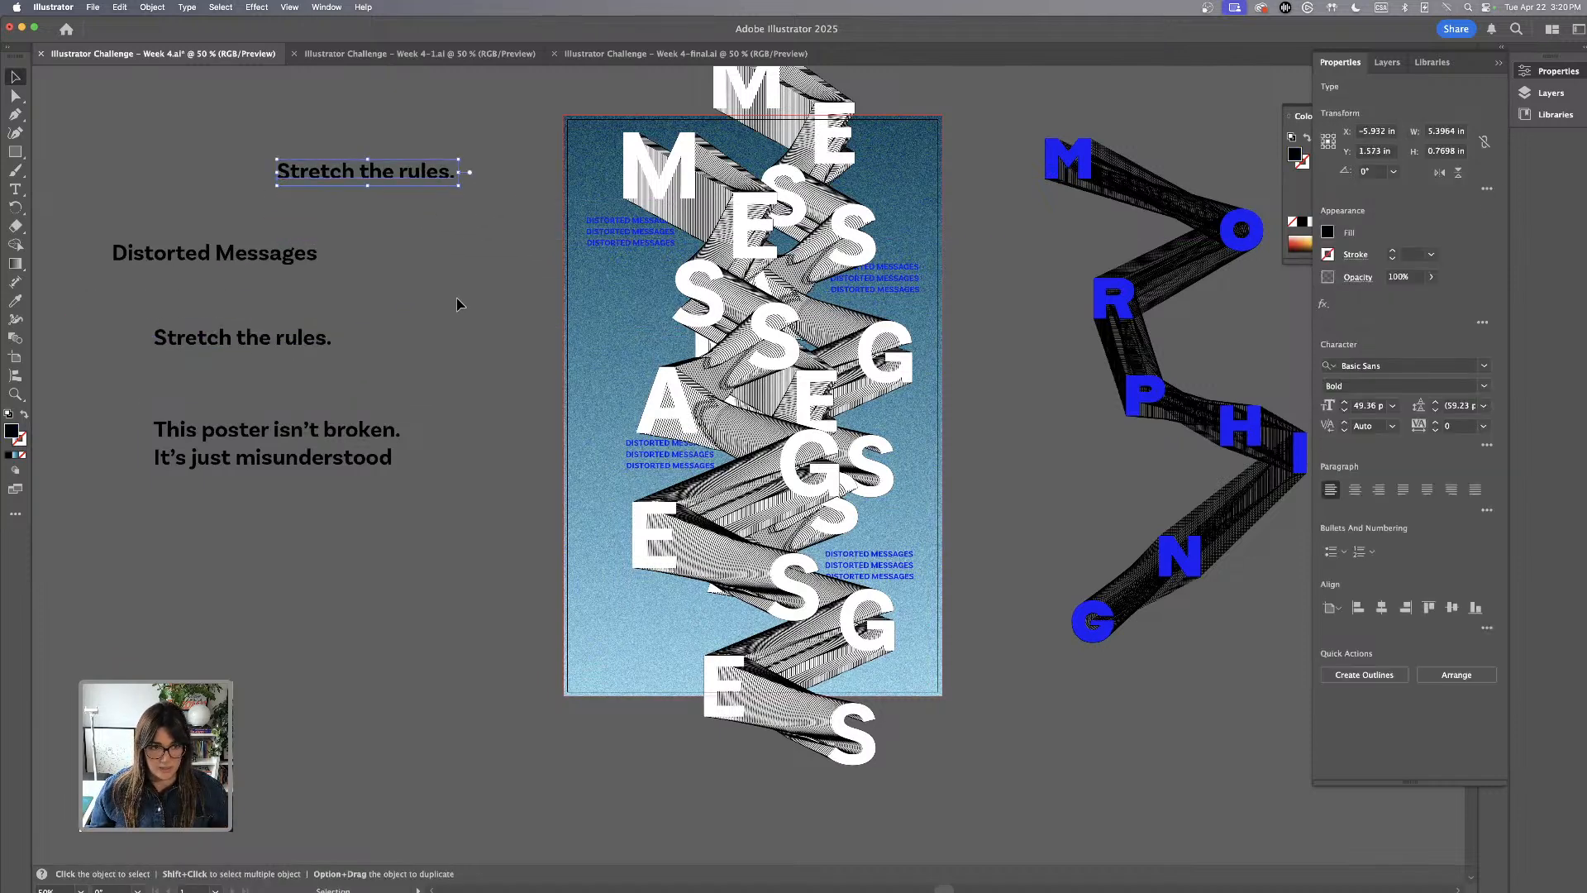
{"action": "scroll", "coordinate": [373, 242], "scroll_direction": "up", "scroll_amount": 2}
{"action": "left_click_drag", "start_coordinate": [374, 242], "coordinate": [411, 243]}
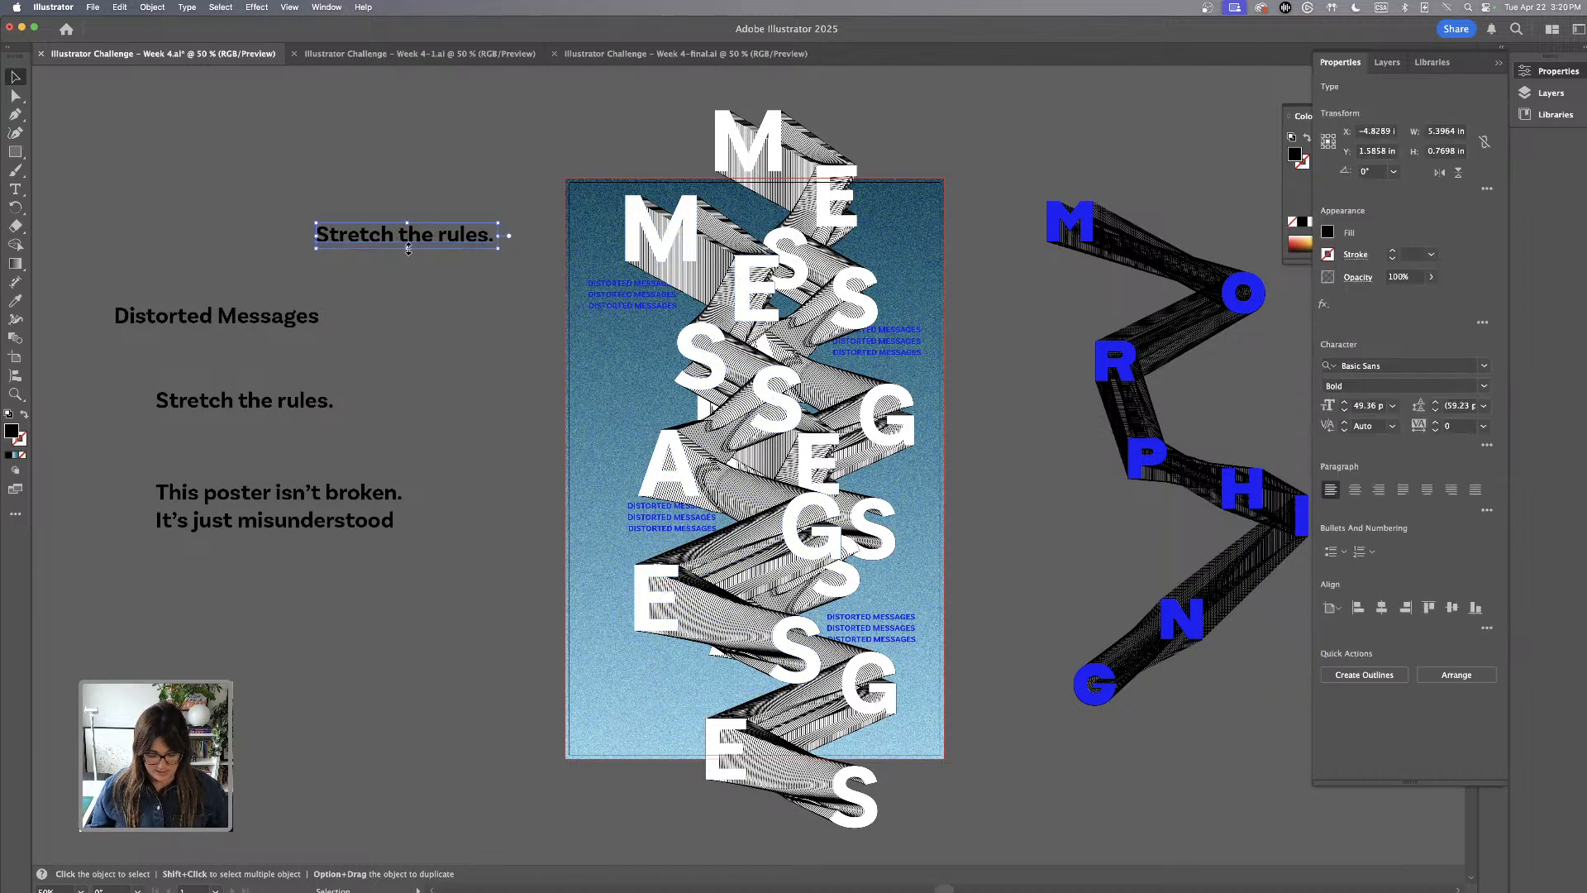
Apply the DISTORTED MESSAGES text styling to the "Stretch the rules." copy and move it closer to the artboard
{"action": "key", "text": "i"}
{"action": "left_click", "coordinate": [664, 290]}
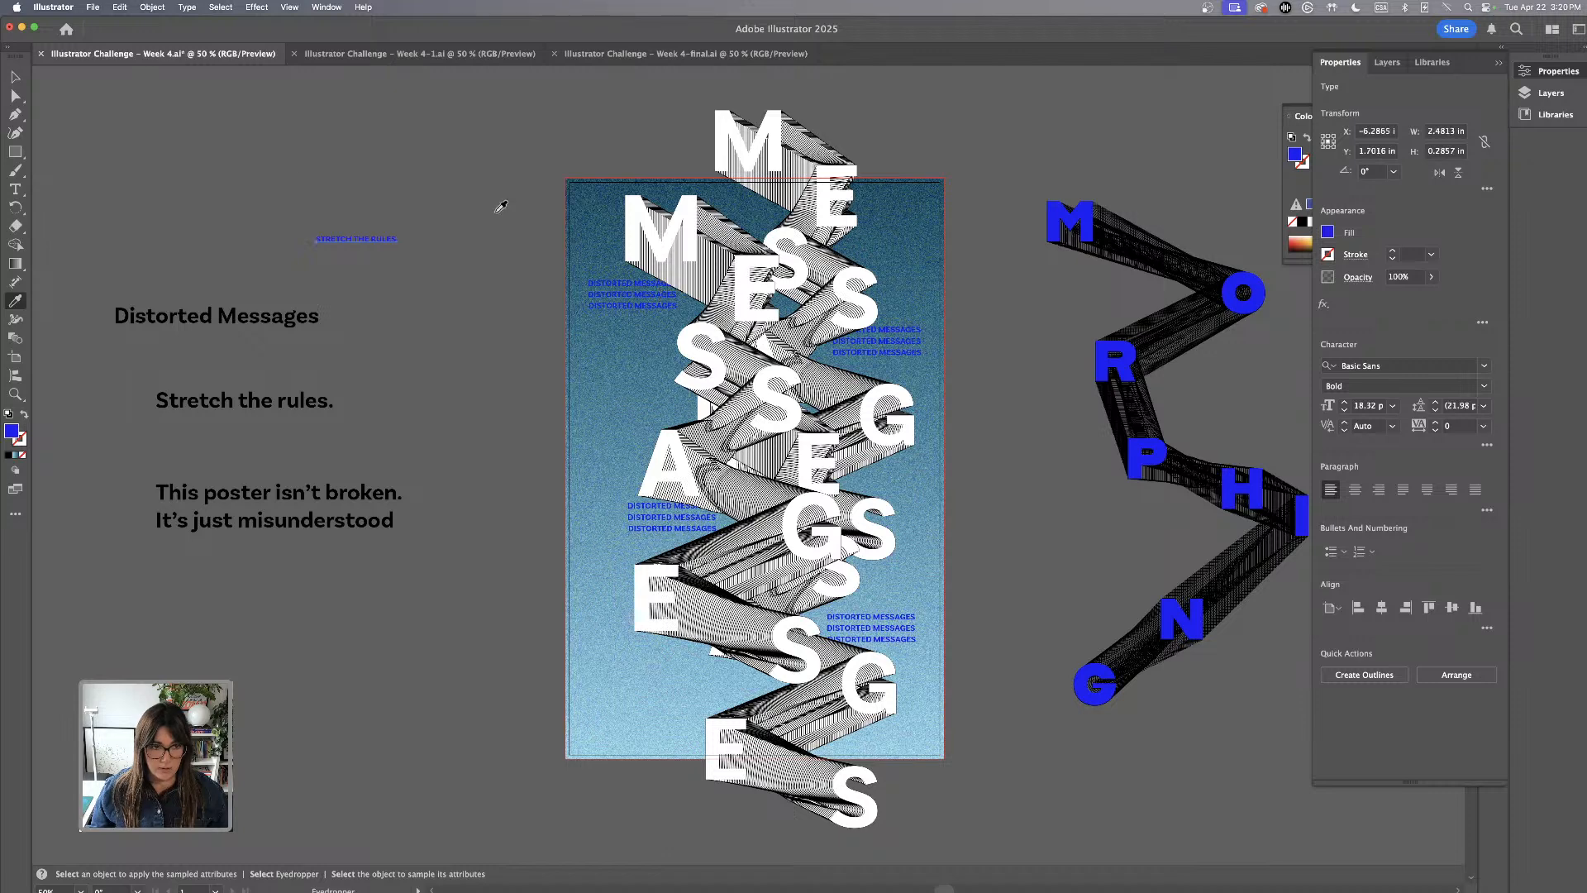
{"action": "left_click", "coordinate": [22, 79]}
{"action": "left_click_drag", "start_coordinate": [383, 239], "coordinate": [513, 323]}
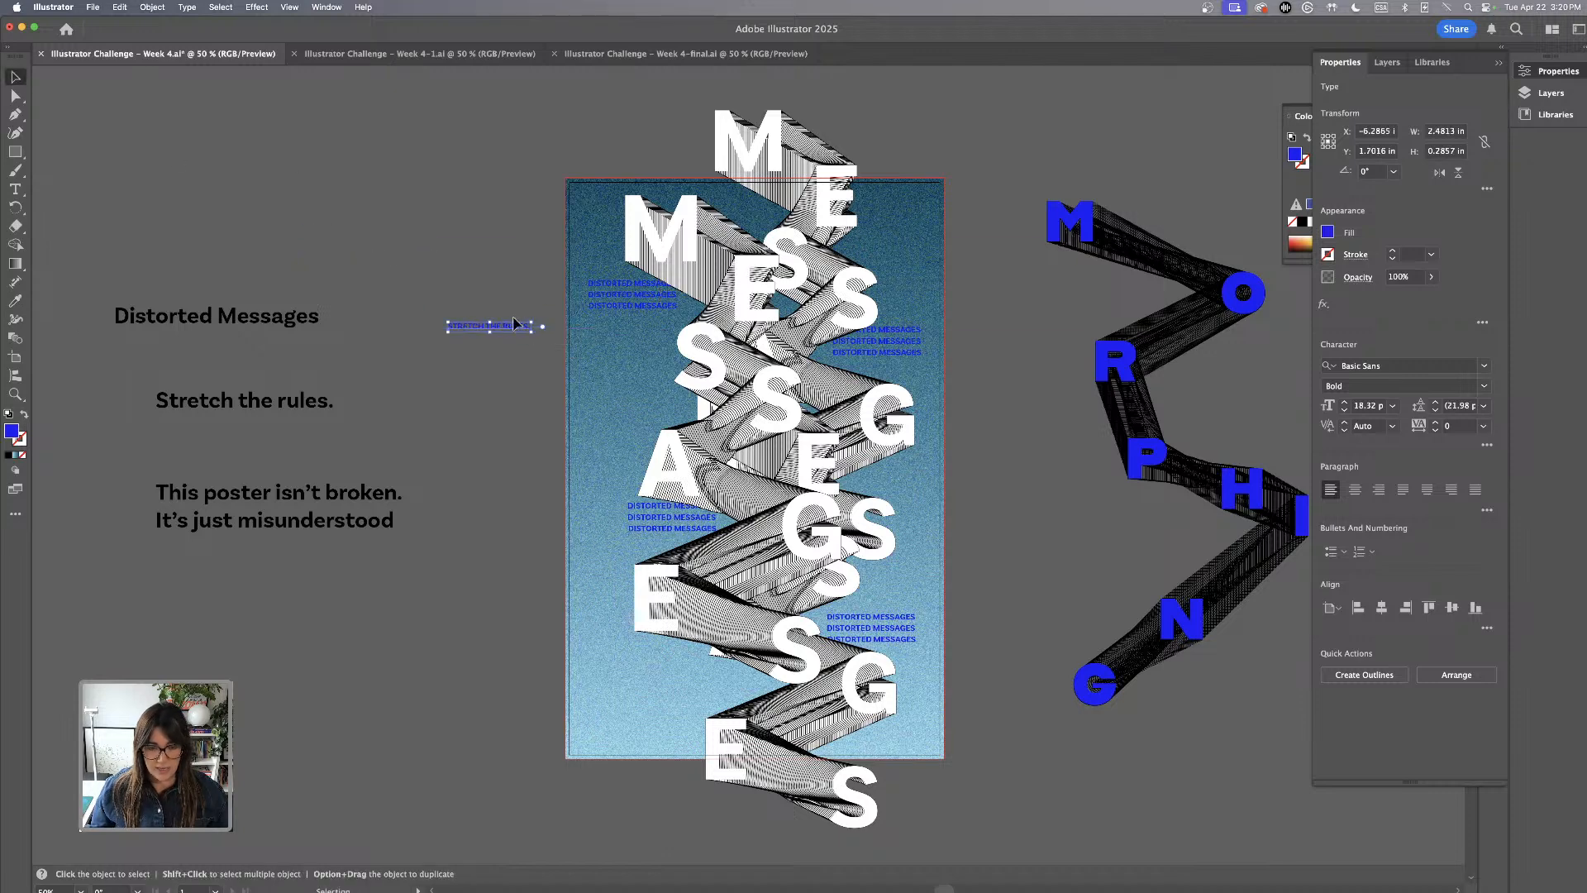
Fill the small STRETCH THE RULES. line with white, ffffff
{"action": "key", "text": "super+1"}
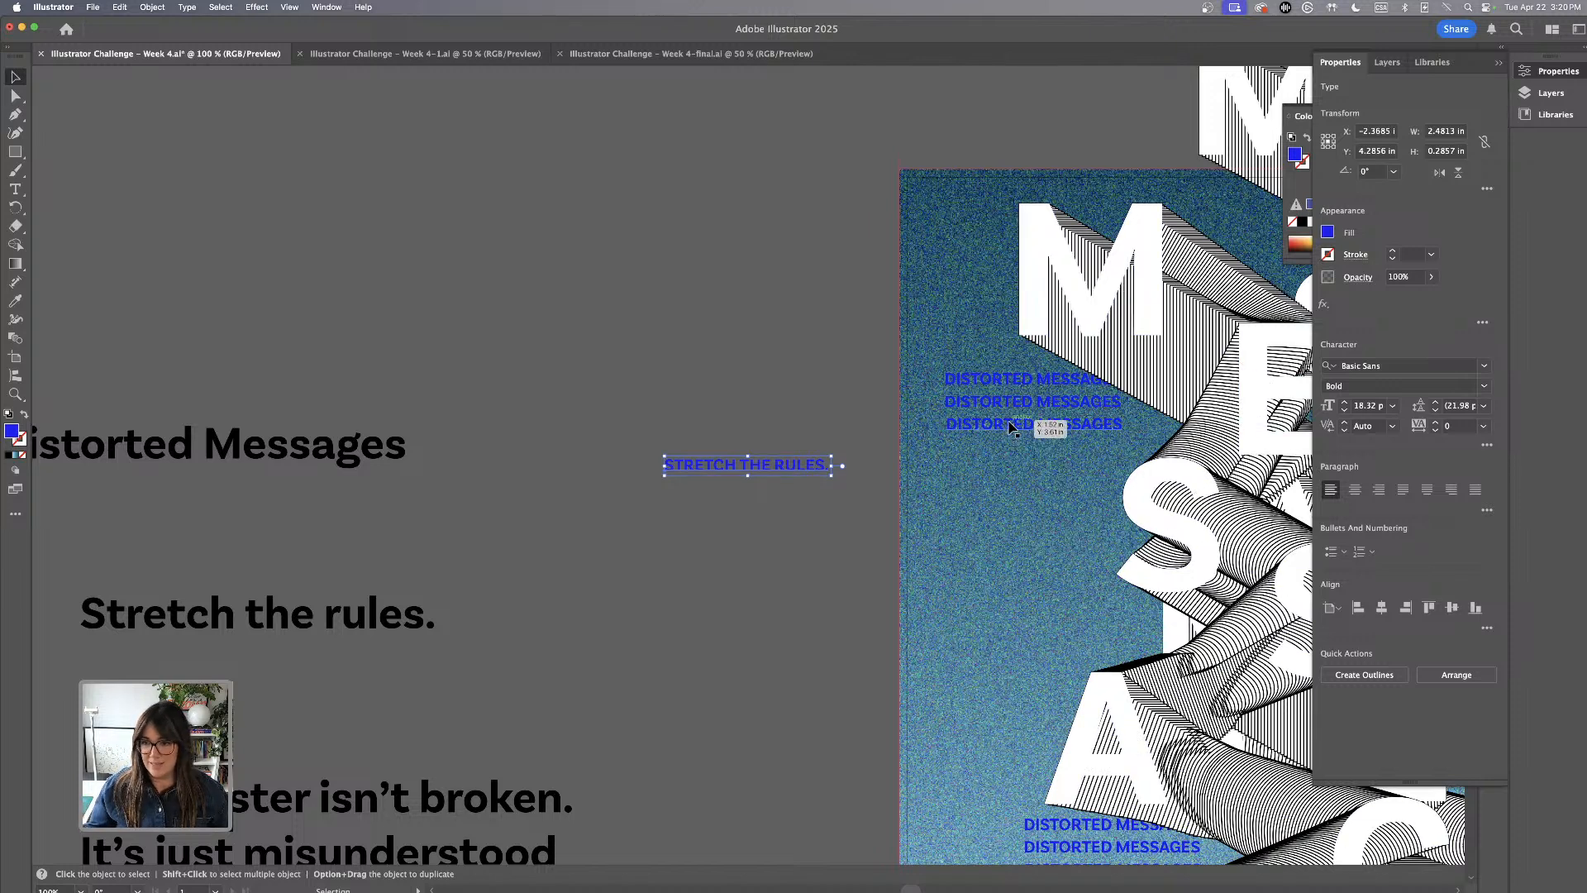
{"action": "scroll", "coordinate": [751, 425], "scroll_direction": "down", "scroll_amount": 5}
{"action": "scroll", "coordinate": [751, 426], "scroll_direction": "right", "scroll_amount": 5}
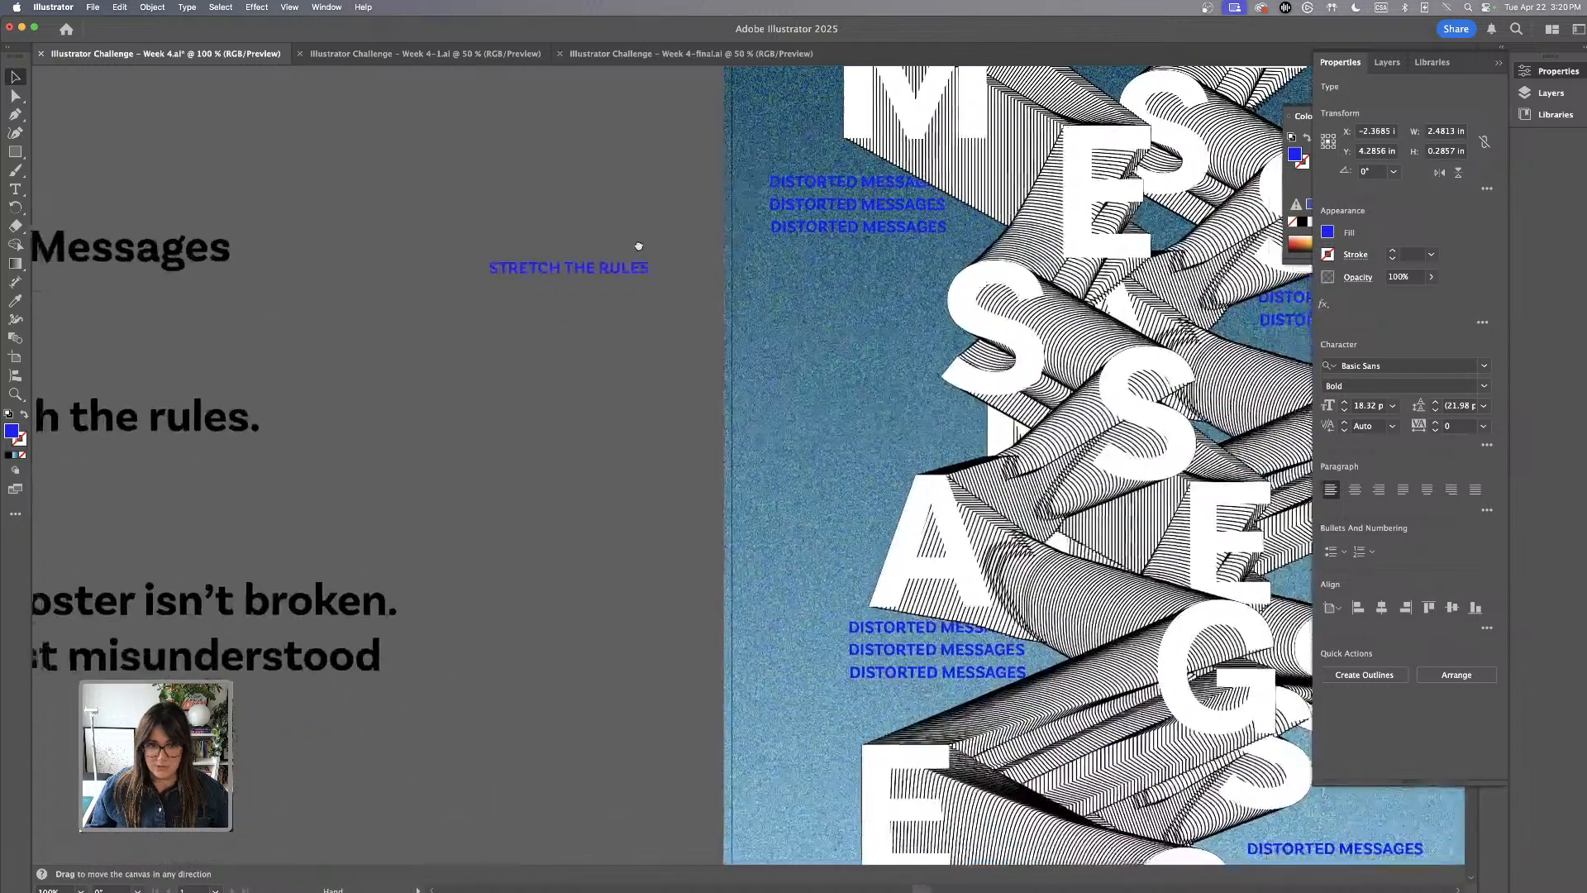
{"action": "double_click", "coordinate": [11, 433]}
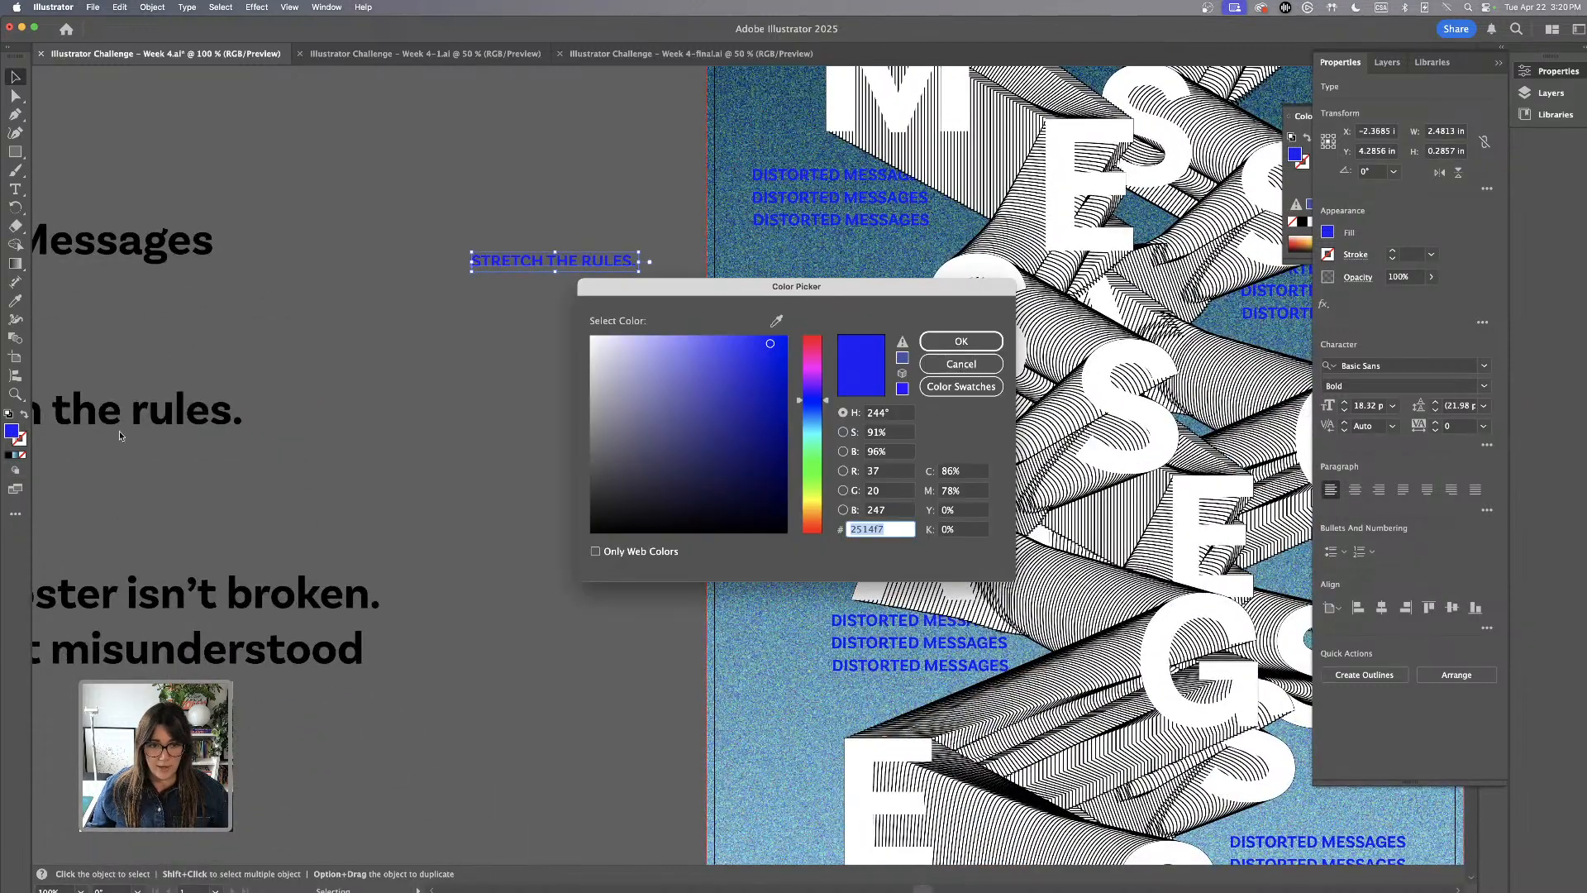
{"action": "type", "text": "ffffff"}
{"action": "left_click", "coordinate": [931, 340]}
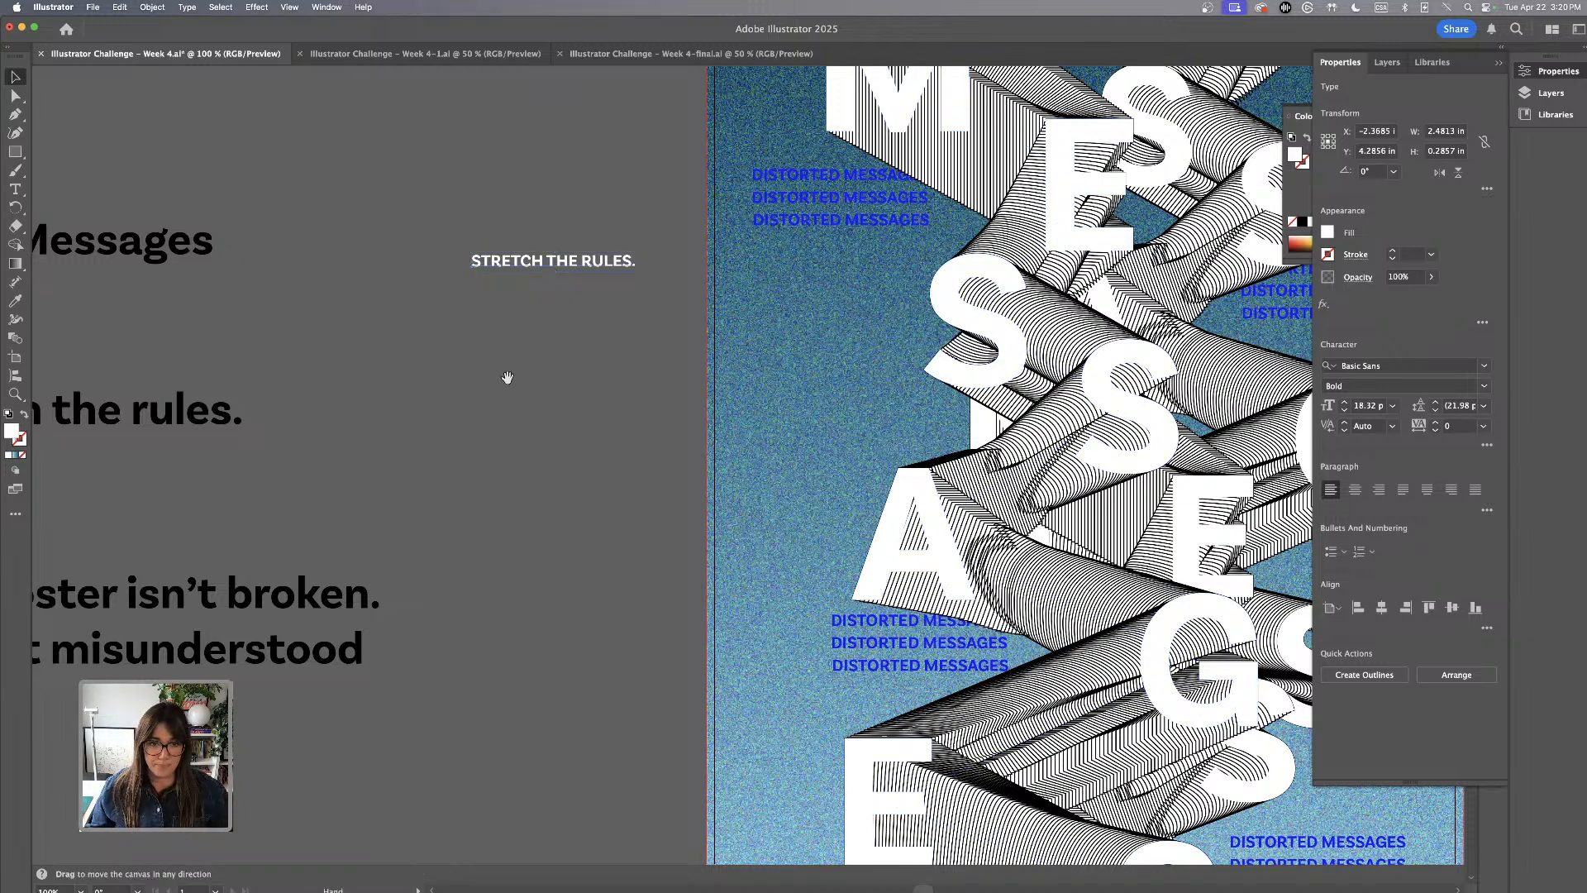
Move the white STRETCH THE RULES. line onto the poster just above the A and scale it to about 1.48 in wide
{"action": "scroll", "coordinate": [507, 379], "scroll_direction": "right", "scroll_amount": 5}
{"action": "scroll", "coordinate": [507, 379], "scroll_direction": "up", "scroll_amount": 1}
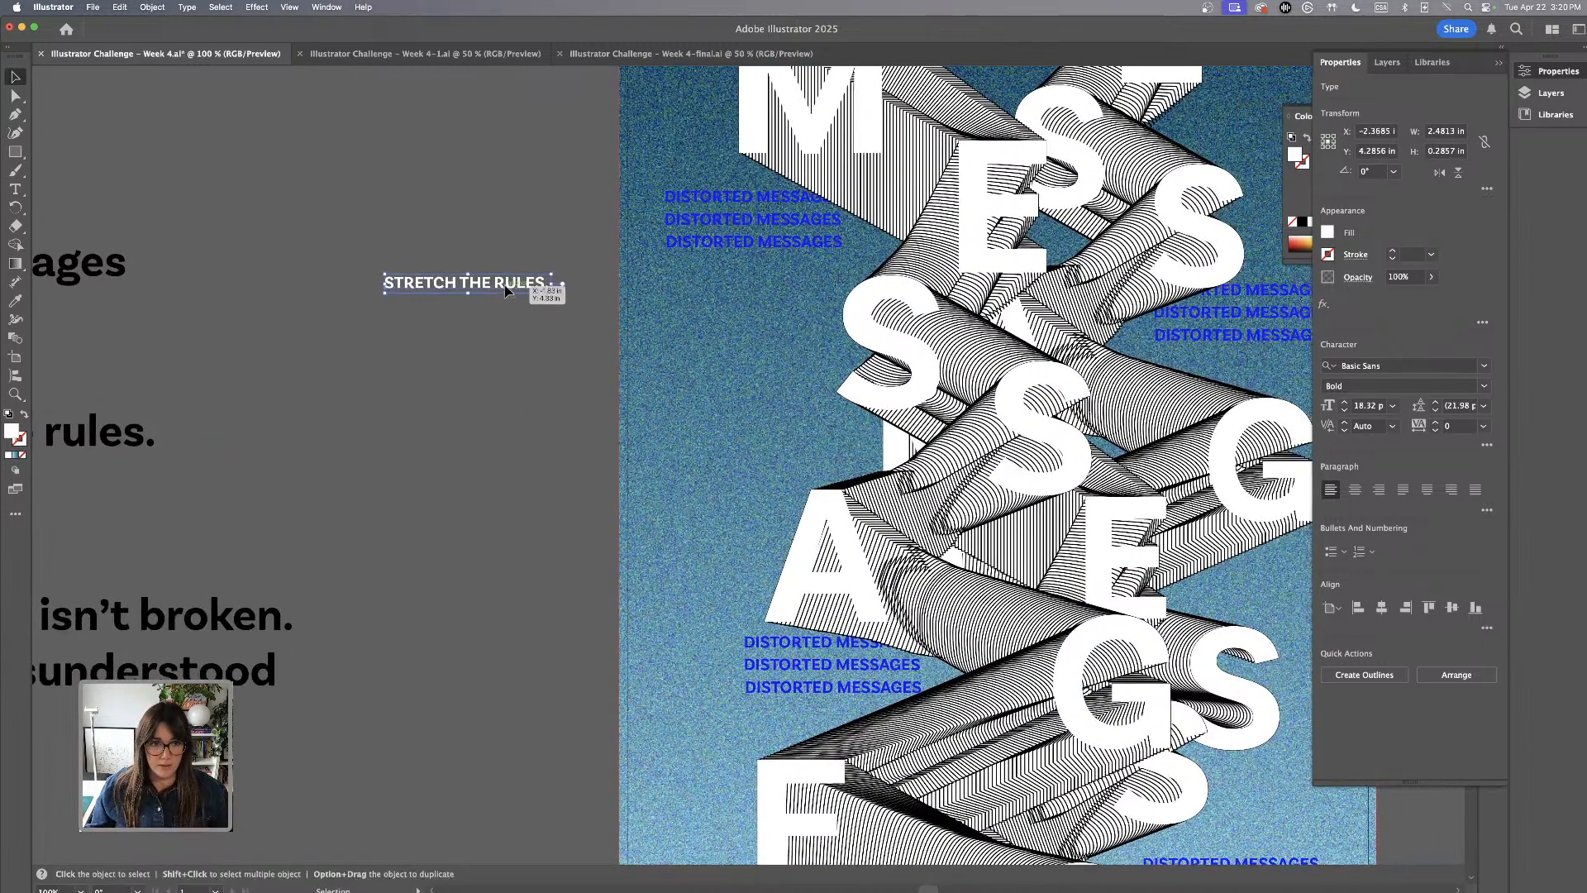
{"action": "left_click_drag", "start_coordinate": [506, 291], "coordinate": [789, 374]}
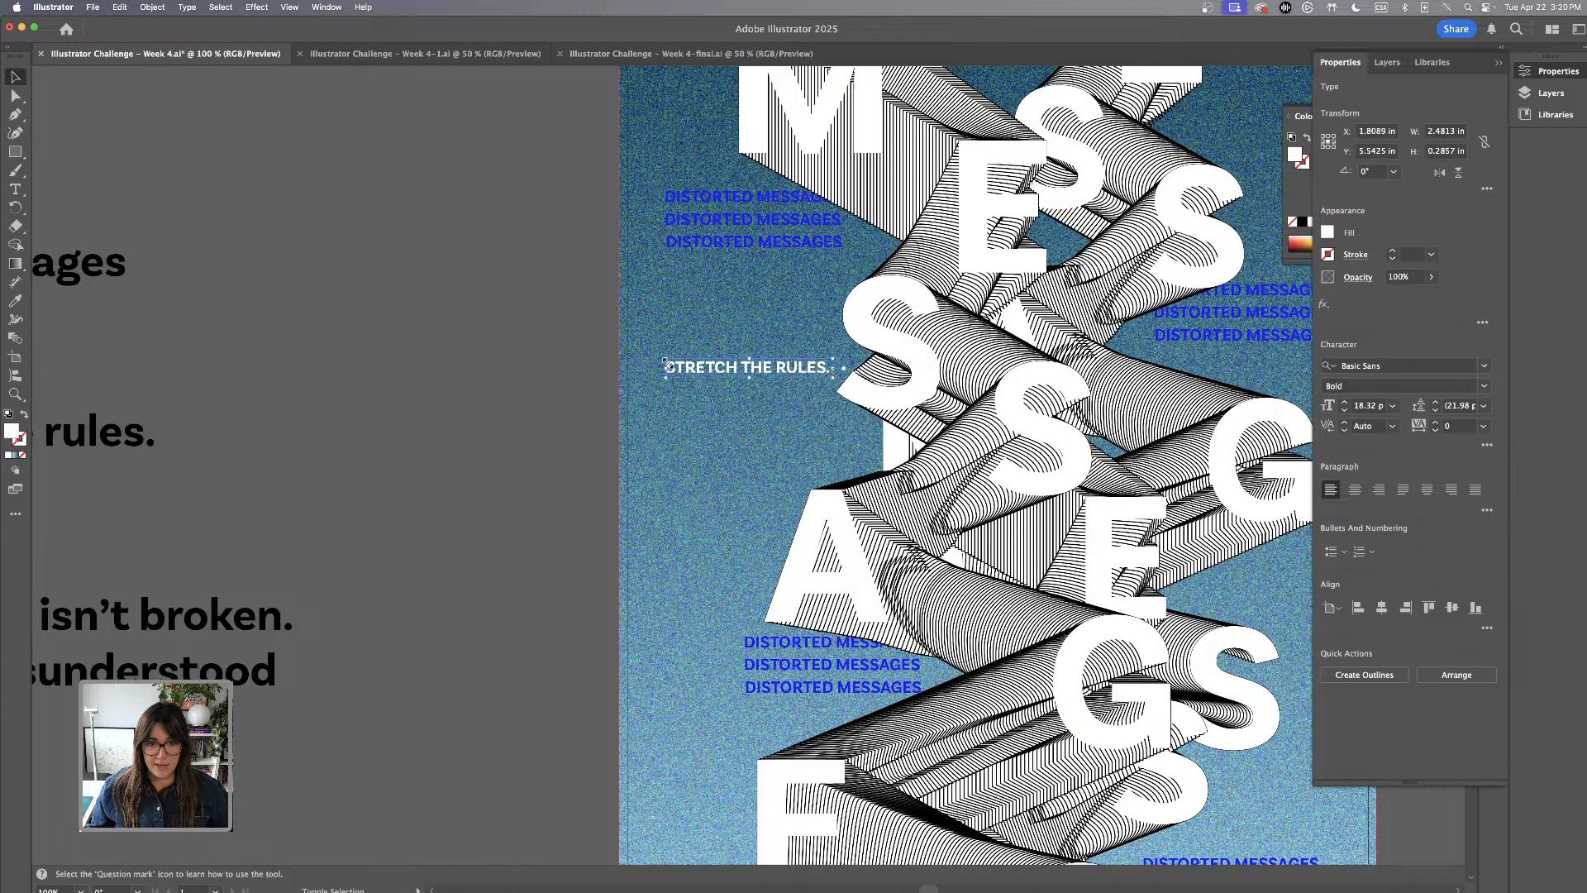
{"action": "left_click_drag", "start_coordinate": [666, 364], "coordinate": [830, 454]}
{"action": "left_click", "coordinate": [443, 374]}
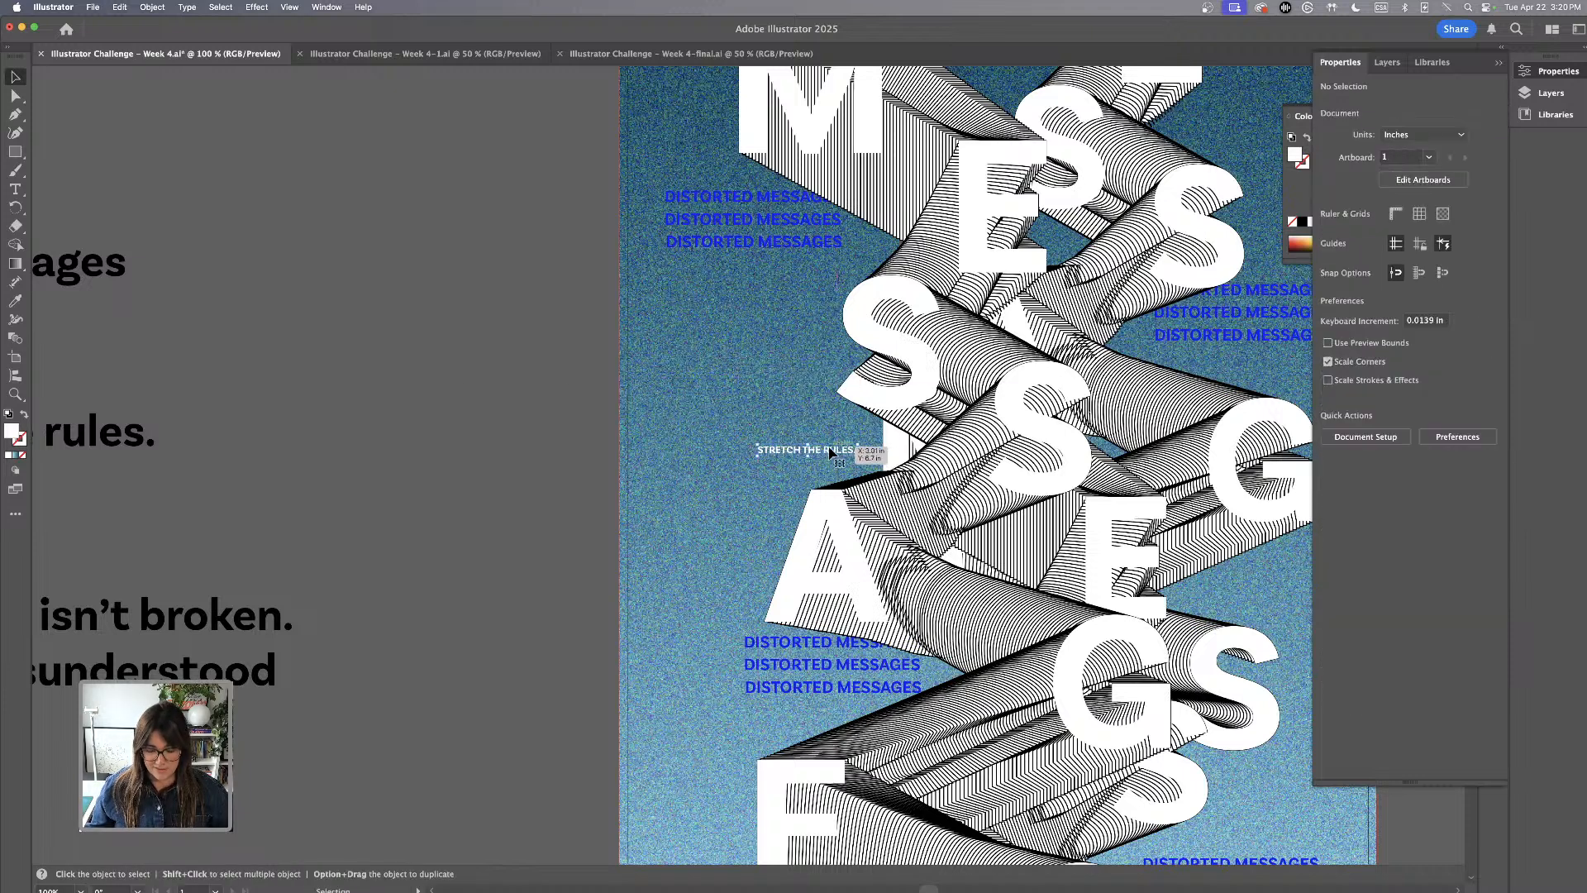
Try the STRETCH THE RULES. line rotated vertically above and left of the letter A, and turn it back to horizontal
{"action": "key", "text": "super+minus"}
{"action": "left_click_drag", "start_coordinate": [729, 444], "coordinate": [552, 234]}
{"action": "left_click", "coordinate": [466, 241]}
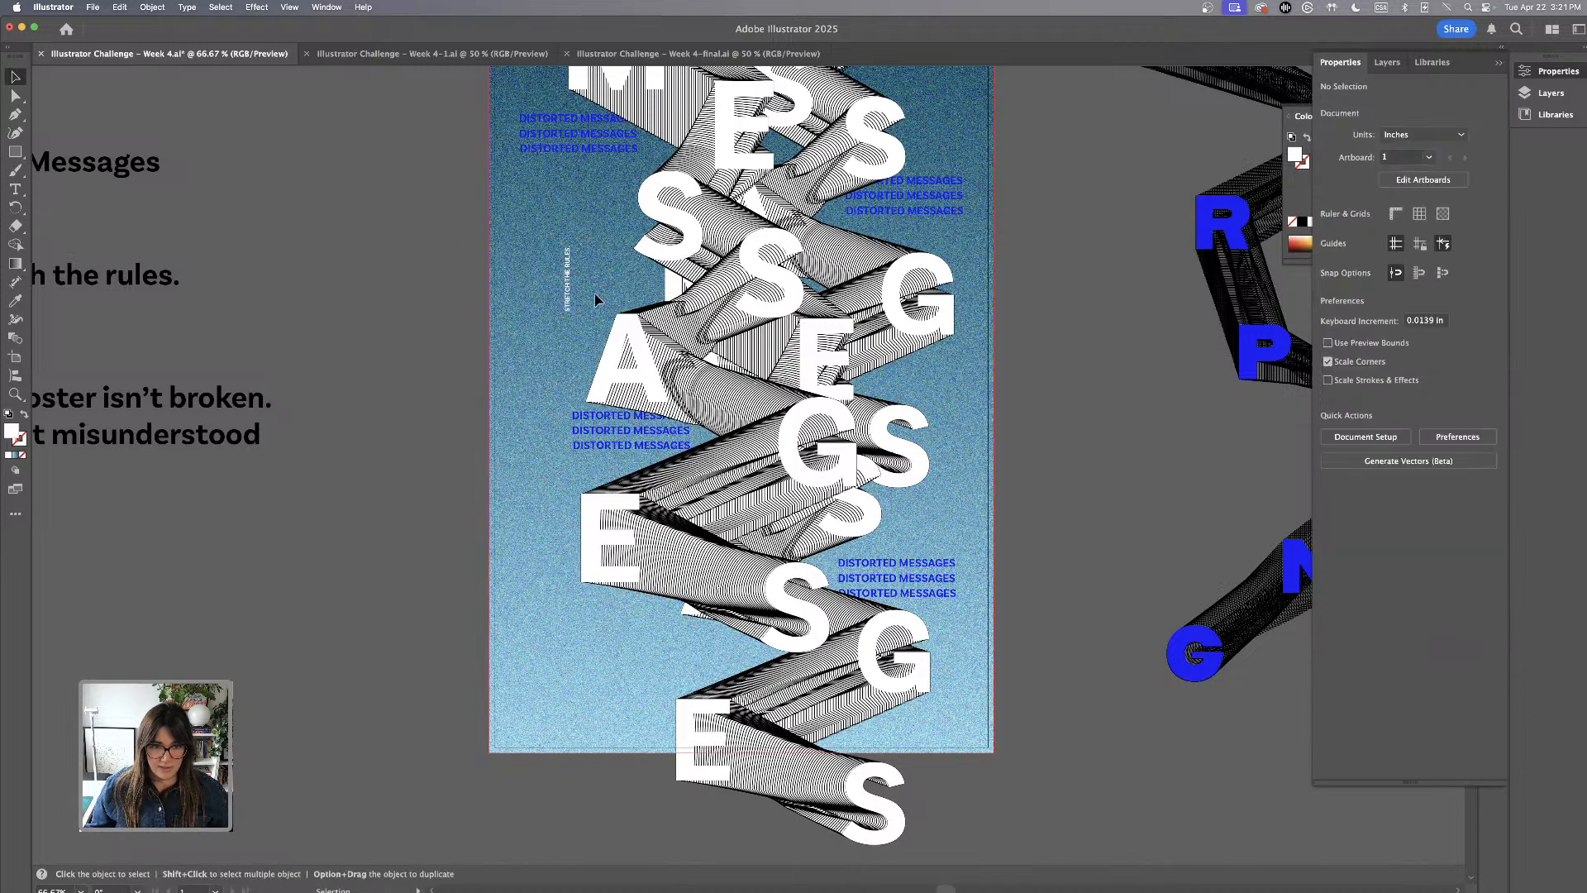
{"action": "left_click_drag", "start_coordinate": [569, 291], "coordinate": [630, 263]}
{"action": "left_click", "coordinate": [370, 250]}
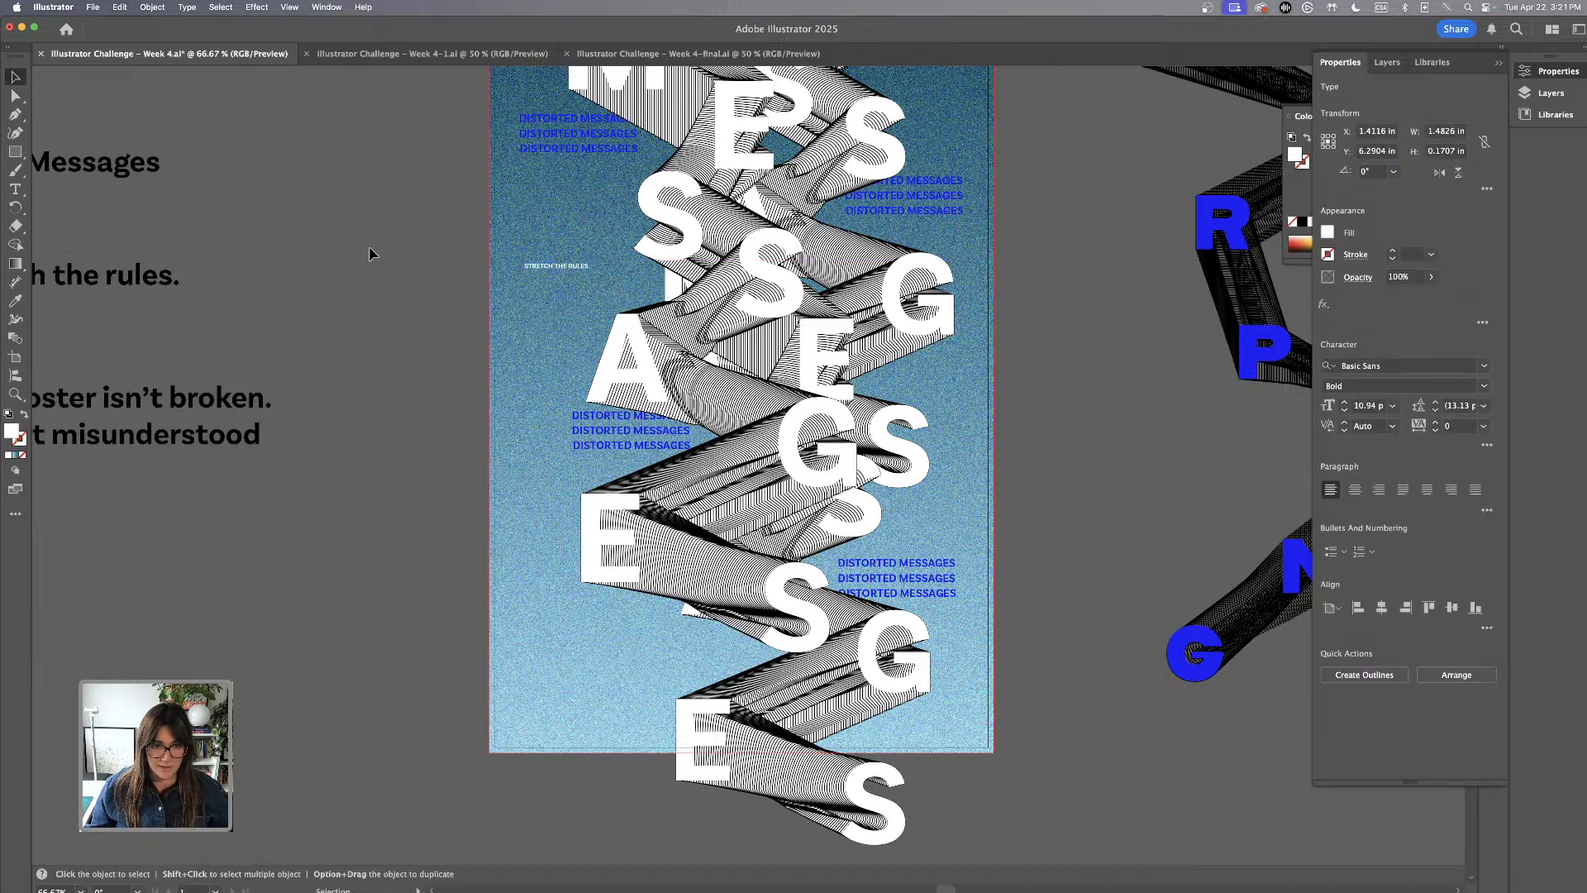
Place the STRETCH THE RULES. line below the upper left DISTORTED MESSAGES stack and duplicate it above the right-hand S beside the G
{"action": "scroll", "coordinate": [398, 265], "scroll_direction": "up", "scroll_amount": 3}
{"action": "left_click_drag", "start_coordinate": [581, 372], "coordinate": [924, 486]}
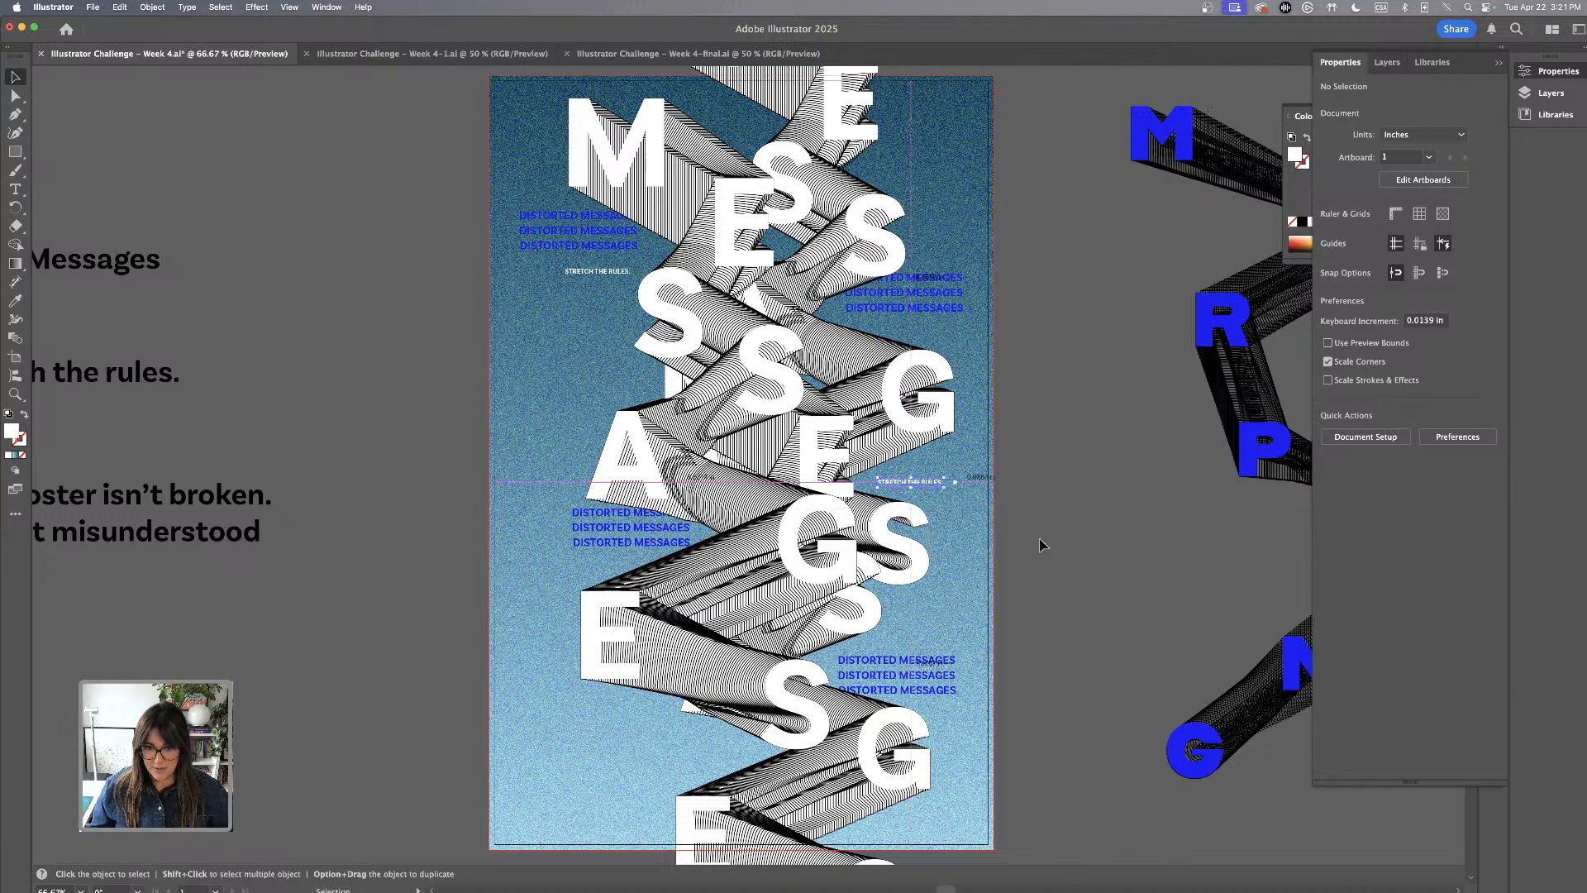
{"action": "left_click", "coordinate": [1061, 541]}
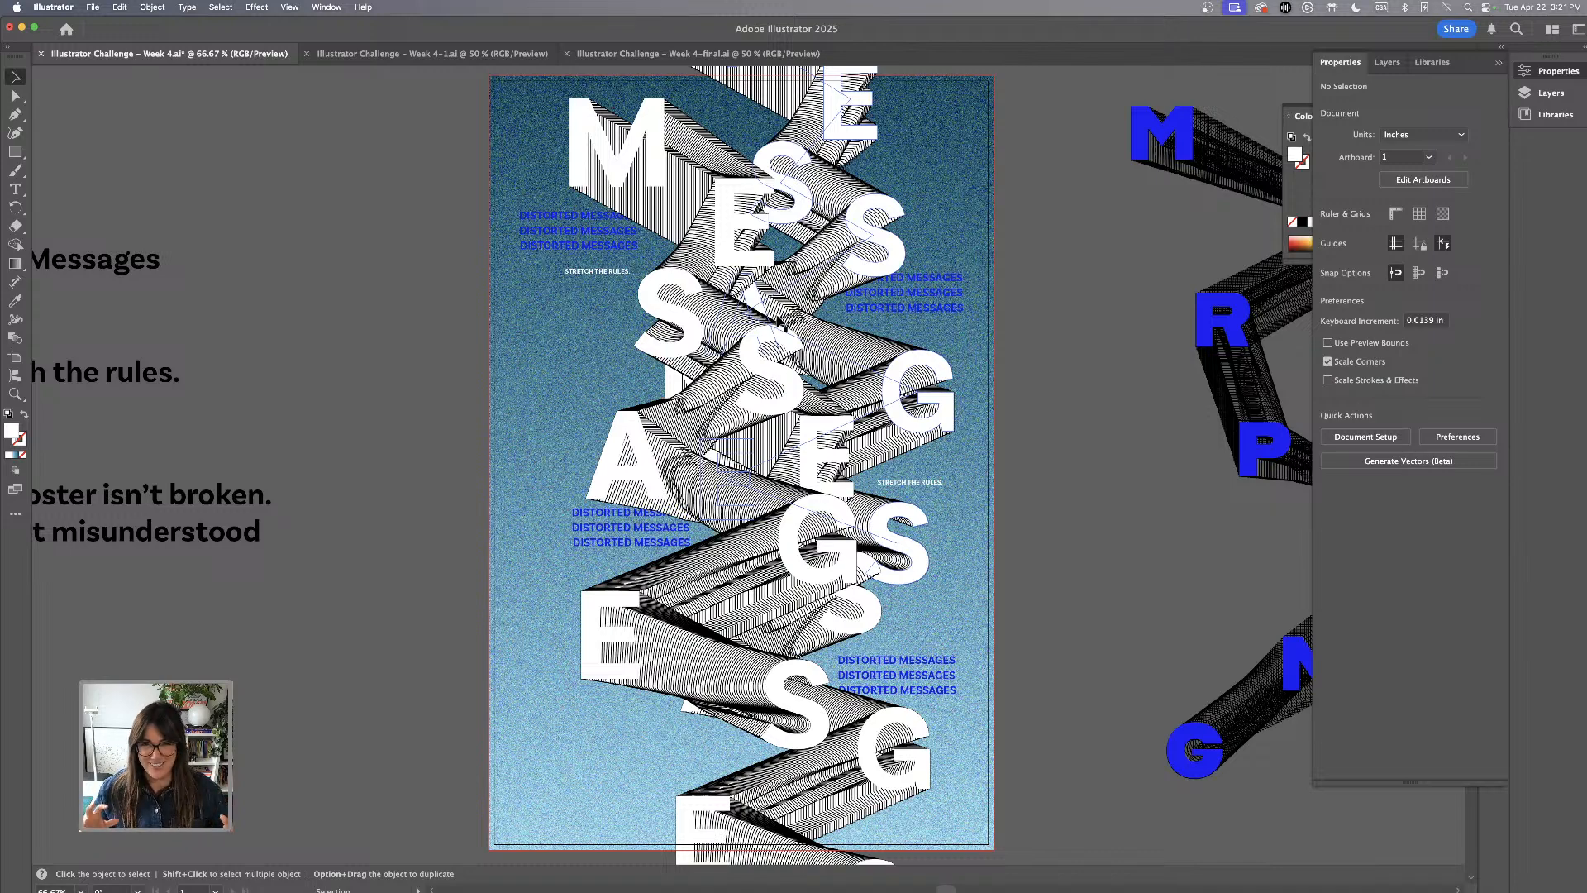
Duplicate STRETCH THE RULES. above the lowest E as two stacked lines, plus a third copy offset lower and to the left
{"action": "scroll", "coordinate": [780, 324], "scroll_direction": "down", "scroll_amount": 3}
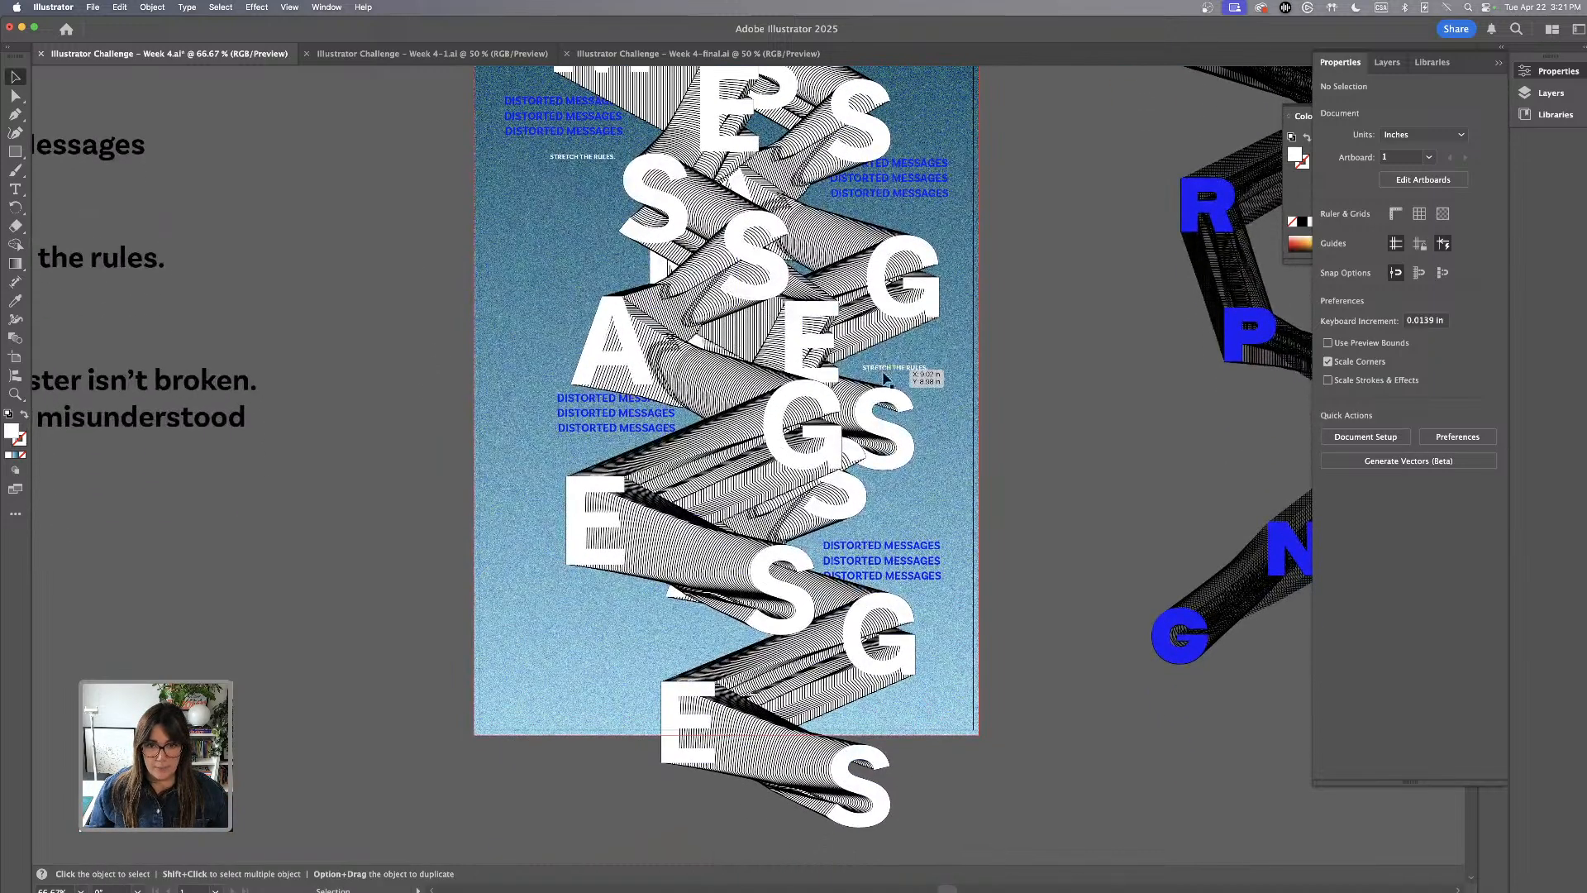
{"action": "left_click", "coordinate": [917, 373]}
{"action": "left_click_drag", "start_coordinate": [915, 374], "coordinate": [641, 673]}
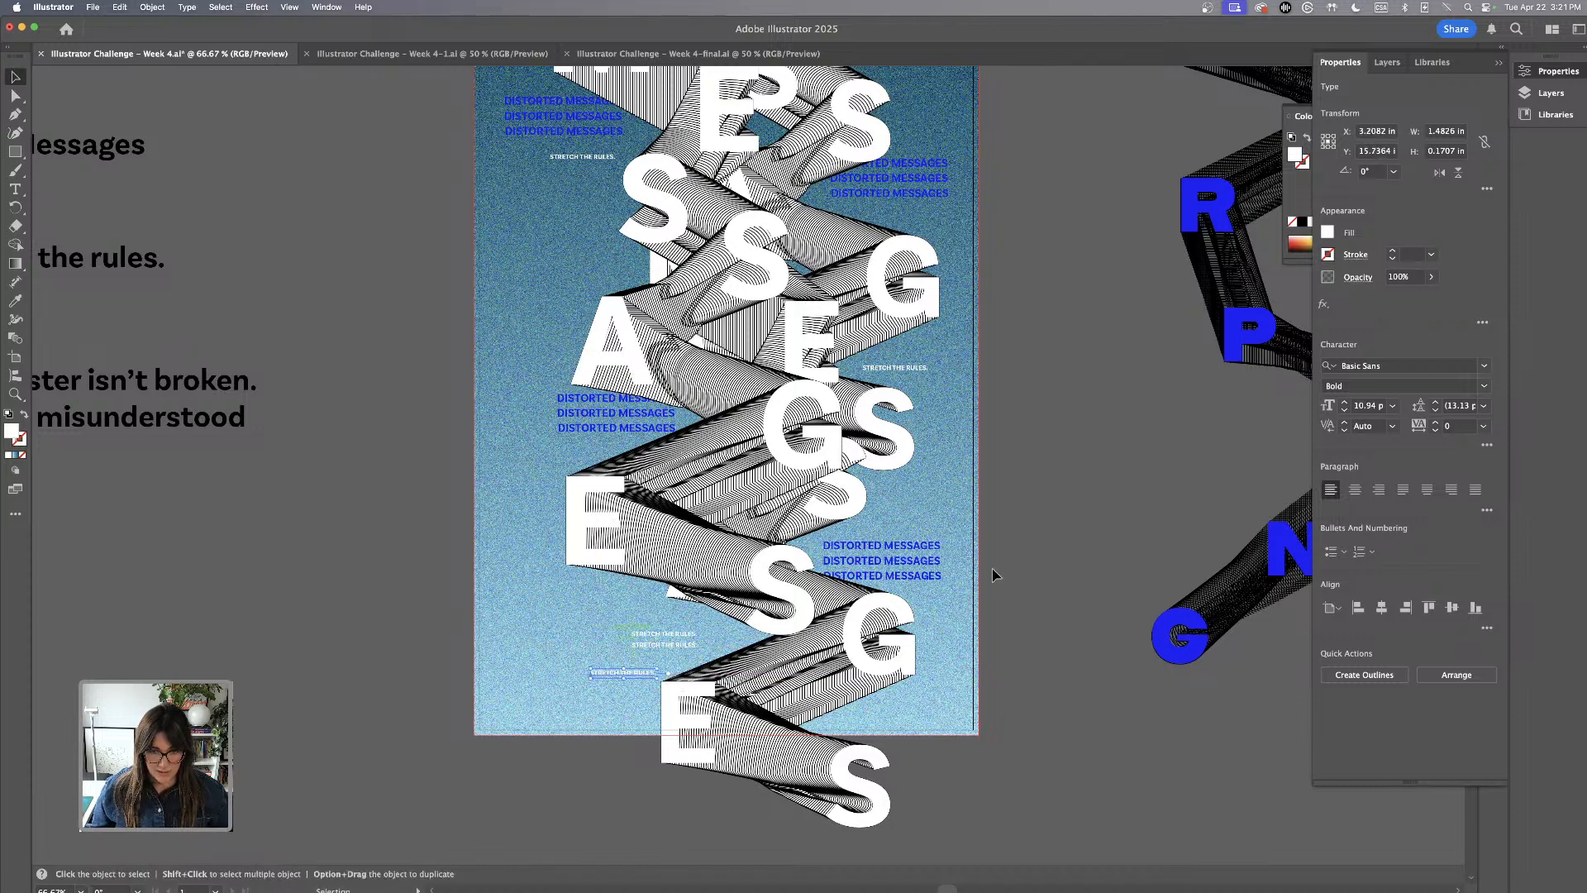
{"action": "left_click", "coordinate": [1070, 407]}
{"action": "scroll", "coordinate": [1070, 414], "scroll_direction": "up", "scroll_amount": 3}
{"action": "left_click", "coordinate": [642, 760]}
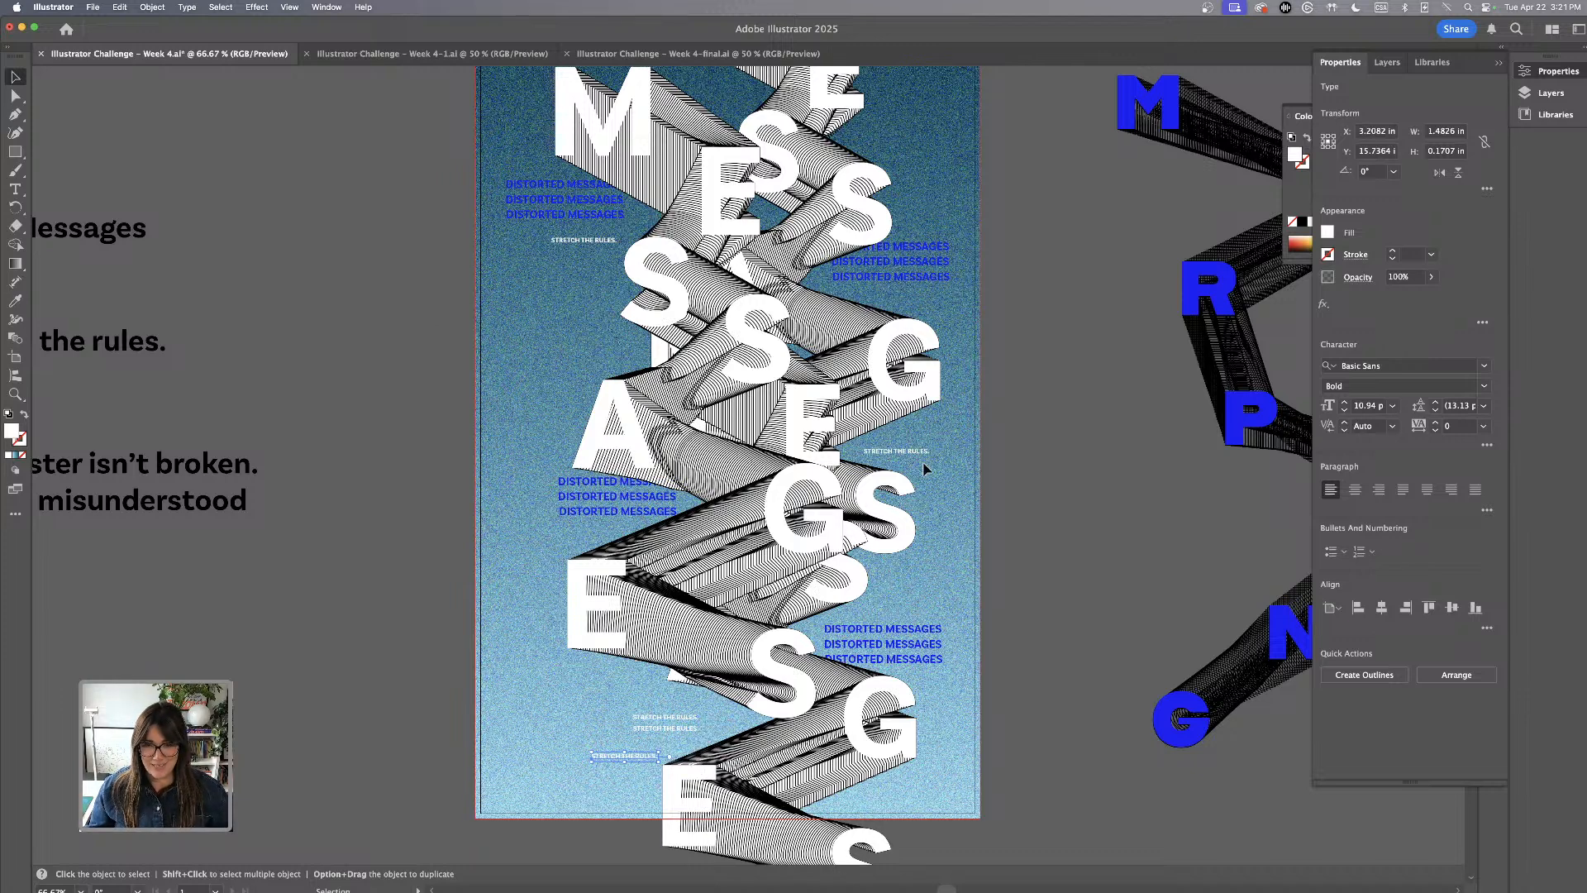
Add staggered STRETCH THE RULES. copies up and right of the line above the right-hand S, and down and left of the upper left line
{"action": "mouse_move", "coordinate": [926, 458]}
{"action": "left_mouse_down"}
{"action": "mouse_move", "coordinate": [959, 438]}
{"action": "mouse_move", "coordinate": [946, 442]}
{"action": "mouse_move", "coordinate": [971, 453]}
{"action": "mouse_move", "coordinate": [950, 440]}
{"action": "left_mouse_up"}
{"action": "left_click", "coordinate": [1030, 457]}
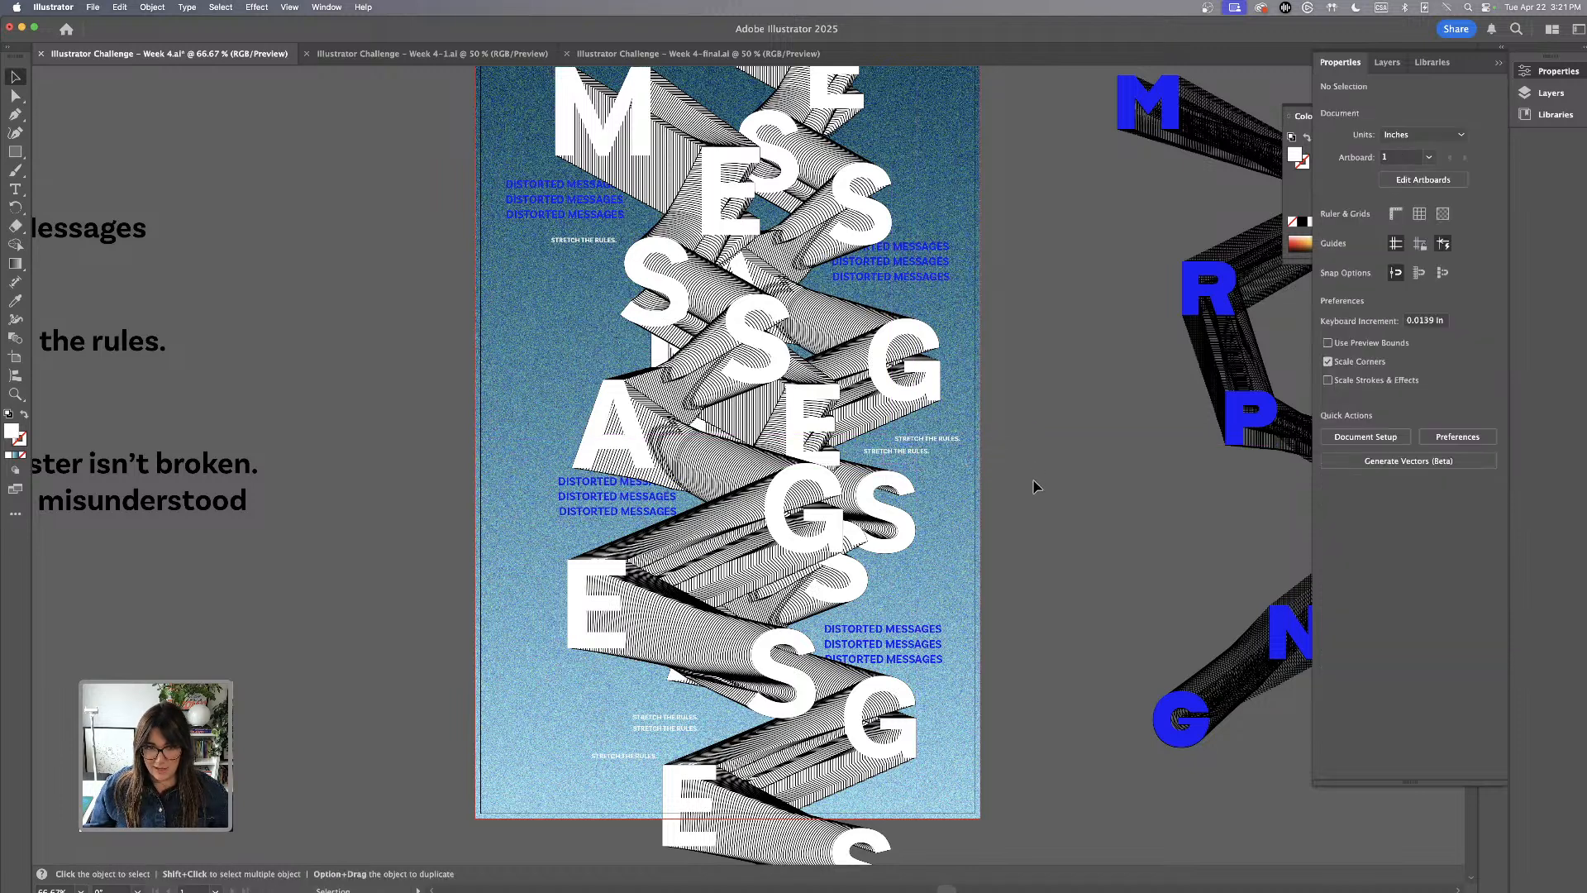
{"action": "scroll", "coordinate": [1042, 529], "scroll_direction": "up", "scroll_amount": 2}
{"action": "left_click", "coordinate": [604, 312]}
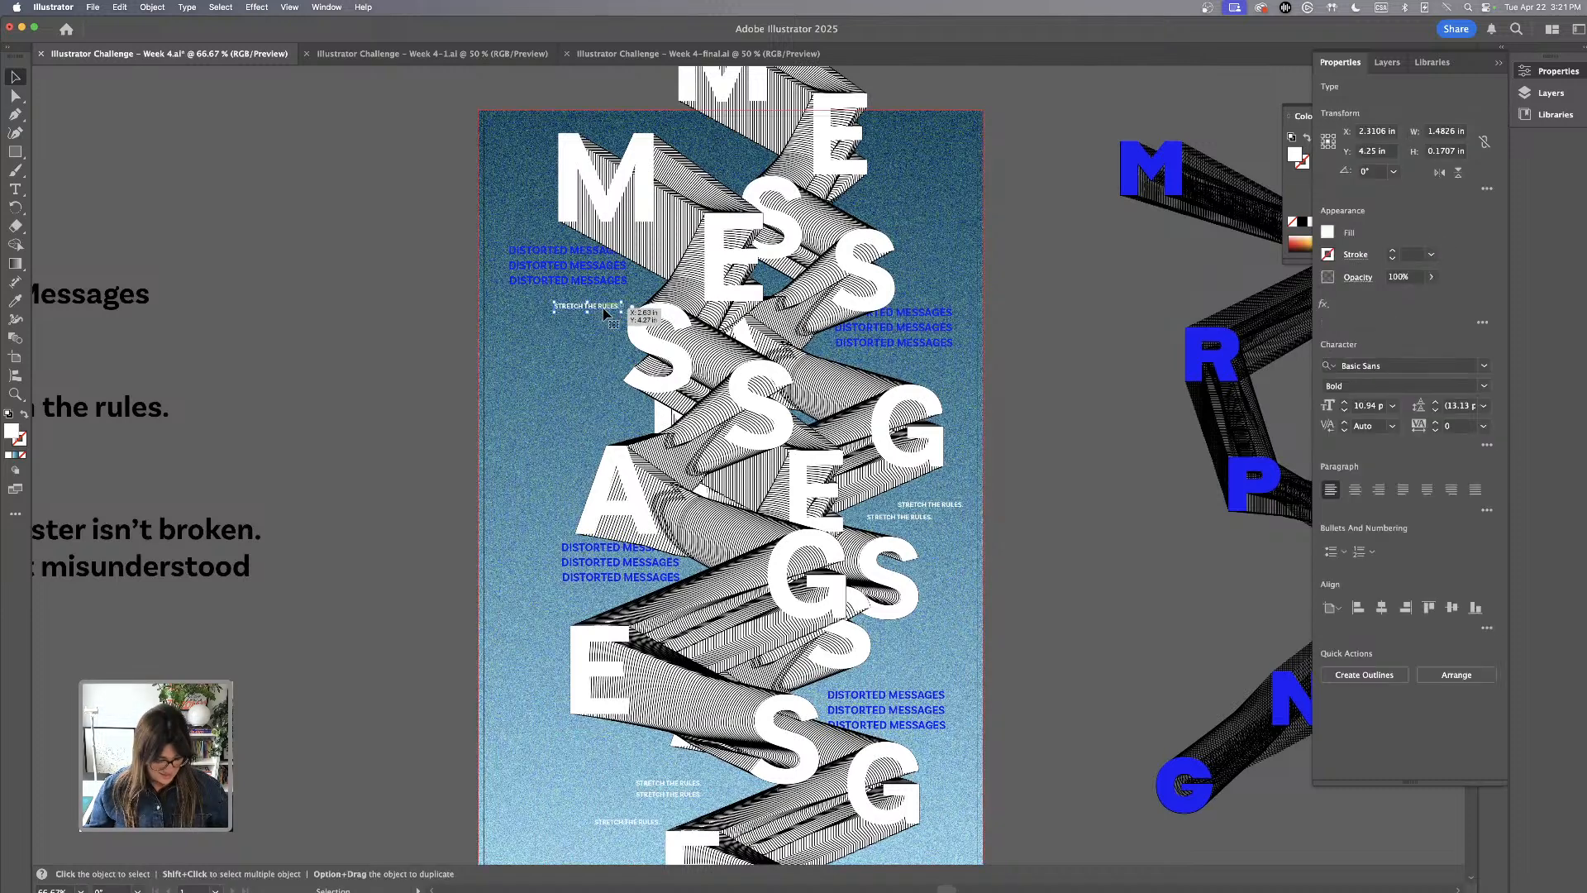
{"action": "left_click_drag", "start_coordinate": [612, 311], "coordinate": [580, 324]}
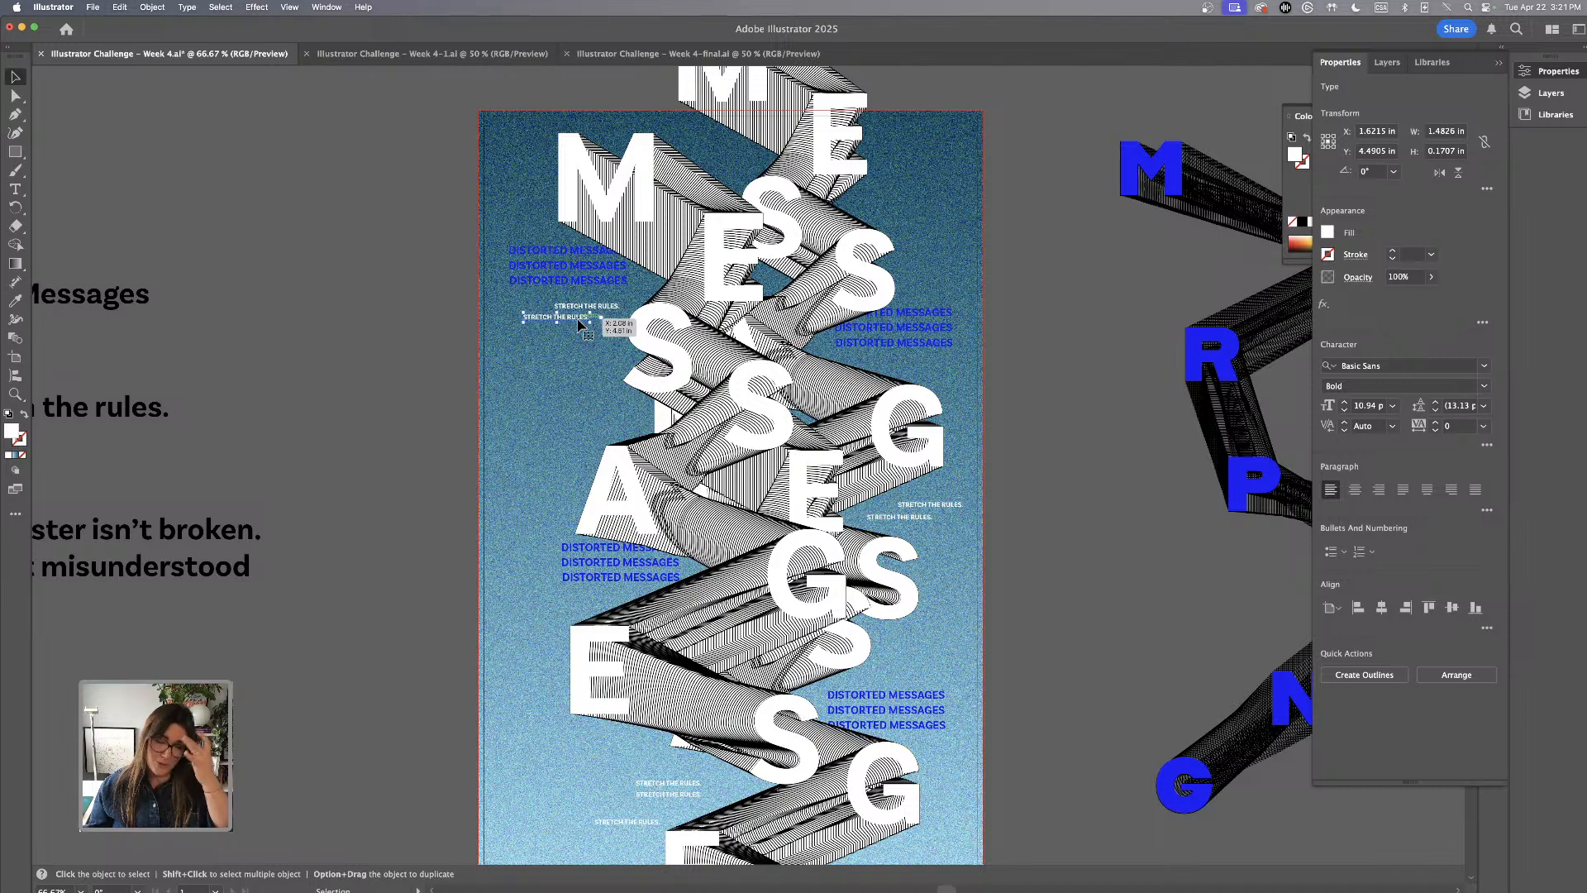
Duplicate the STRETCH THE RULES. line beside the upper right E as two staggered copies, one above the other
{"action": "left_click_drag", "start_coordinate": [554, 318], "coordinate": [940, 201]}
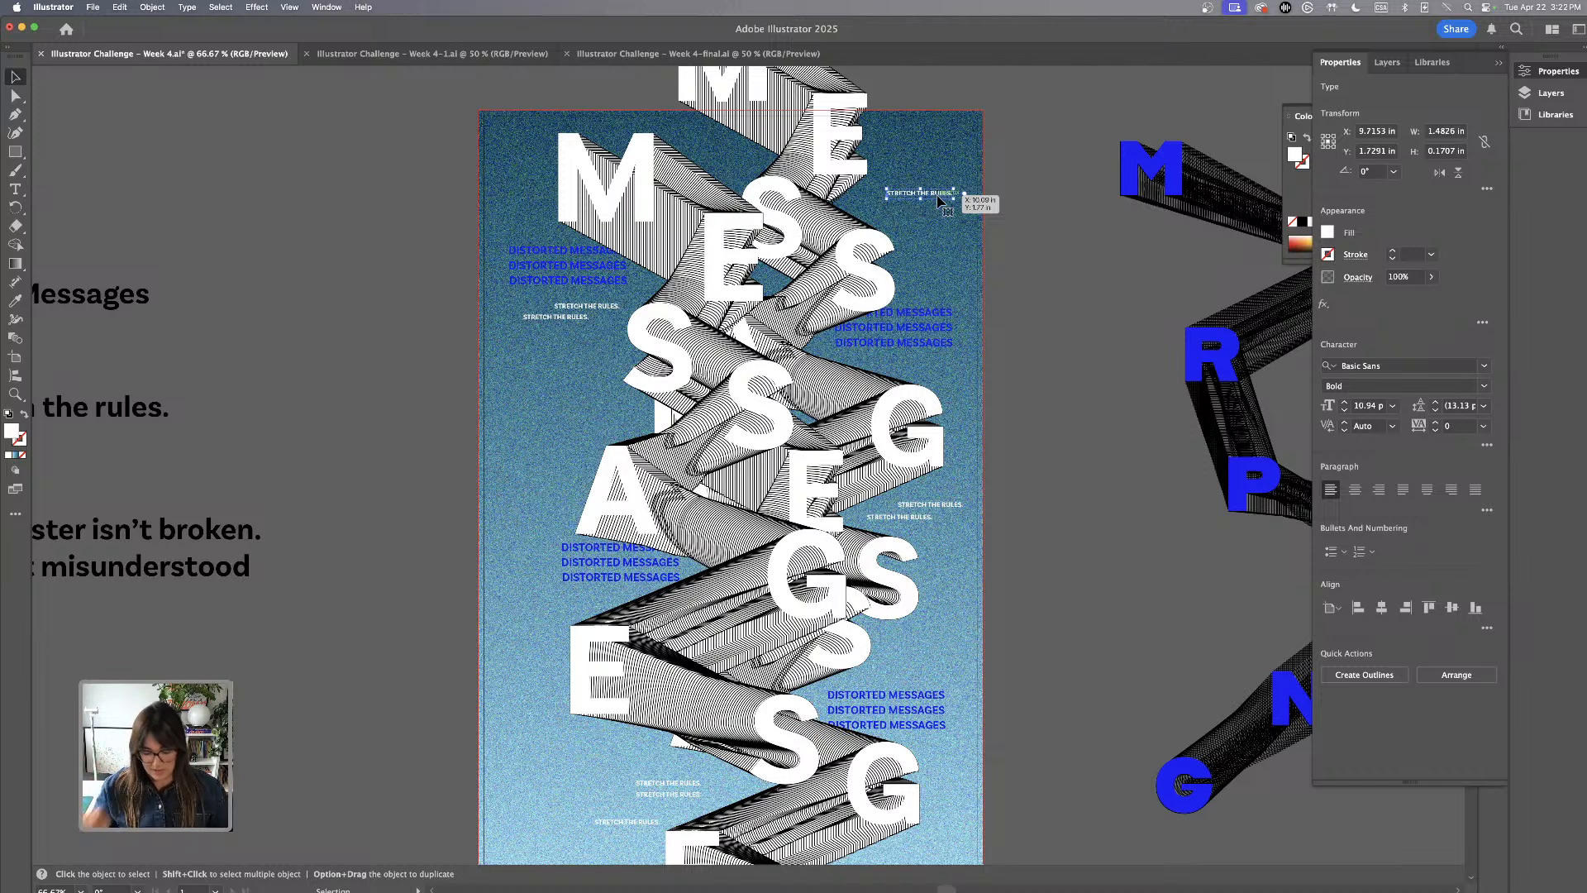
{"action": "left_click", "coordinate": [1029, 221]}
{"action": "left_click_drag", "start_coordinate": [948, 196], "coordinate": [949, 158]}
{"action": "left_click", "coordinate": [951, 165]}
{"action": "scroll", "coordinate": [909, 174], "scroll_direction": "up", "scroll_amount": 3}
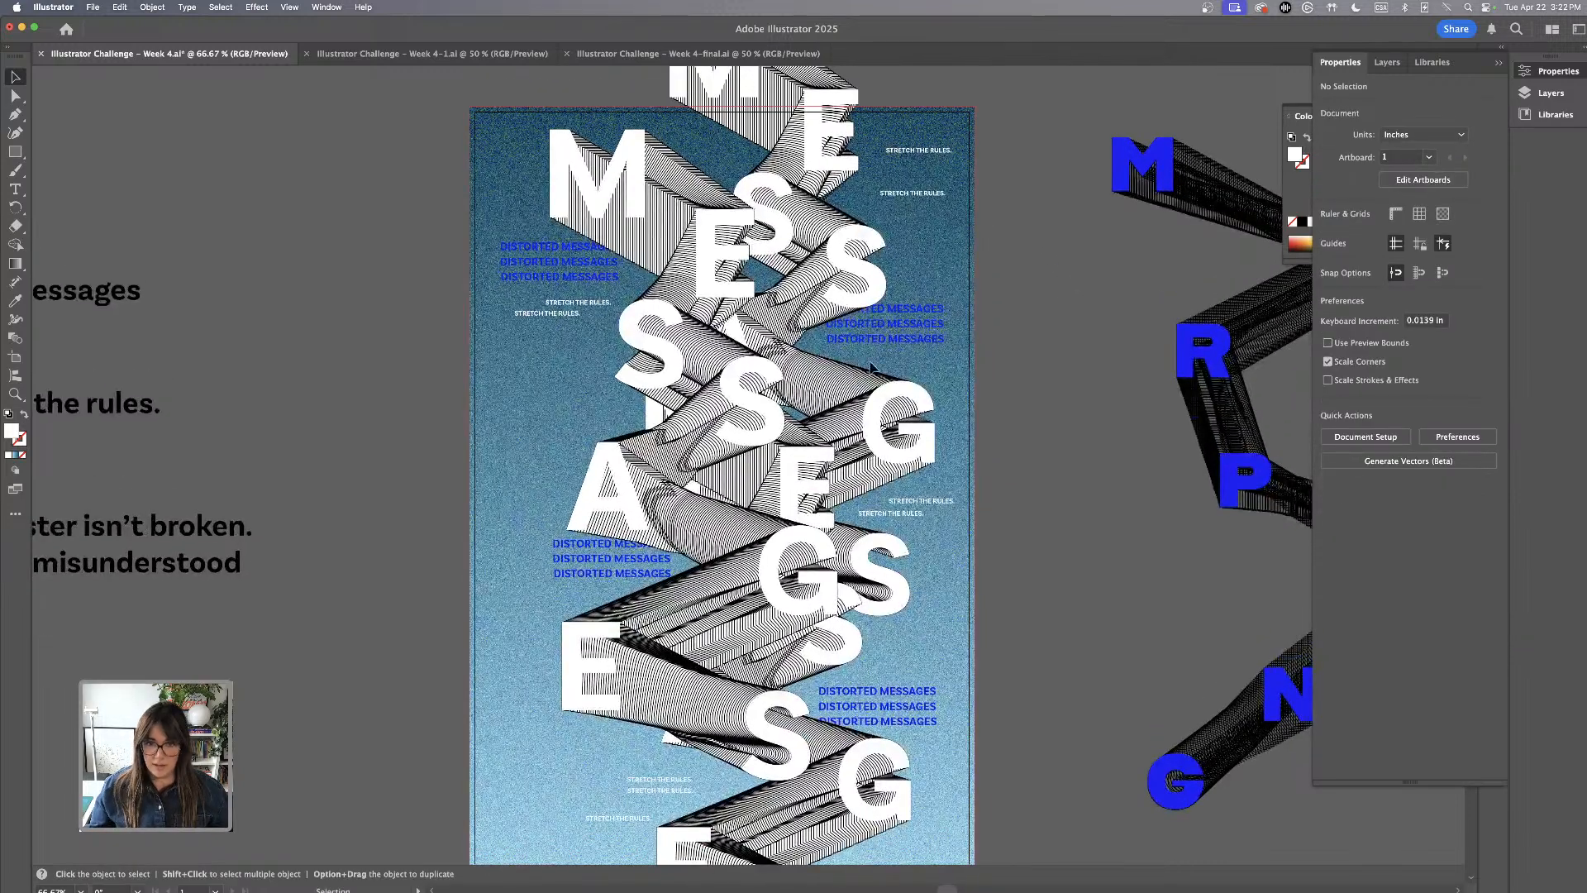
Duplicate a STRETCH THE RULES. line to the poster's upper left corner and position it just above the large M
{"action": "left_click_drag", "start_coordinate": [927, 193], "coordinate": [528, 165]}
{"action": "left_click", "coordinate": [1091, 468]}
{"action": "left_click_drag", "start_coordinate": [1062, 573], "coordinate": [1049, 517]}
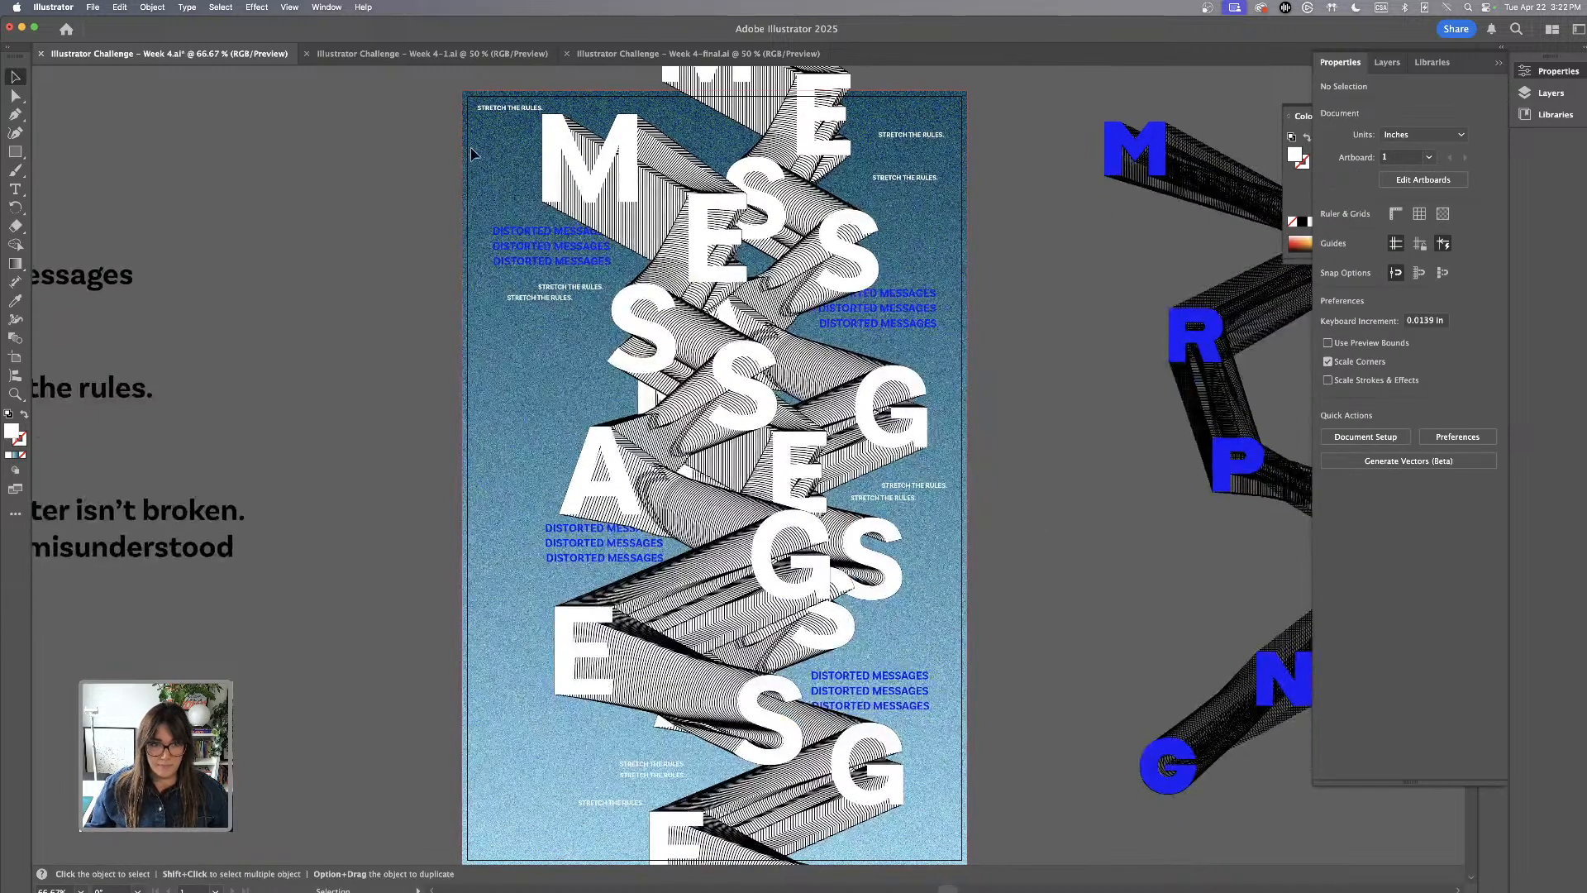
{"action": "left_click_drag", "start_coordinate": [512, 116], "coordinate": [593, 112]}
{"action": "left_click", "coordinate": [1058, 314]}
{"action": "scroll", "coordinate": [1058, 380], "scroll_direction": "down", "scroll_amount": 1}
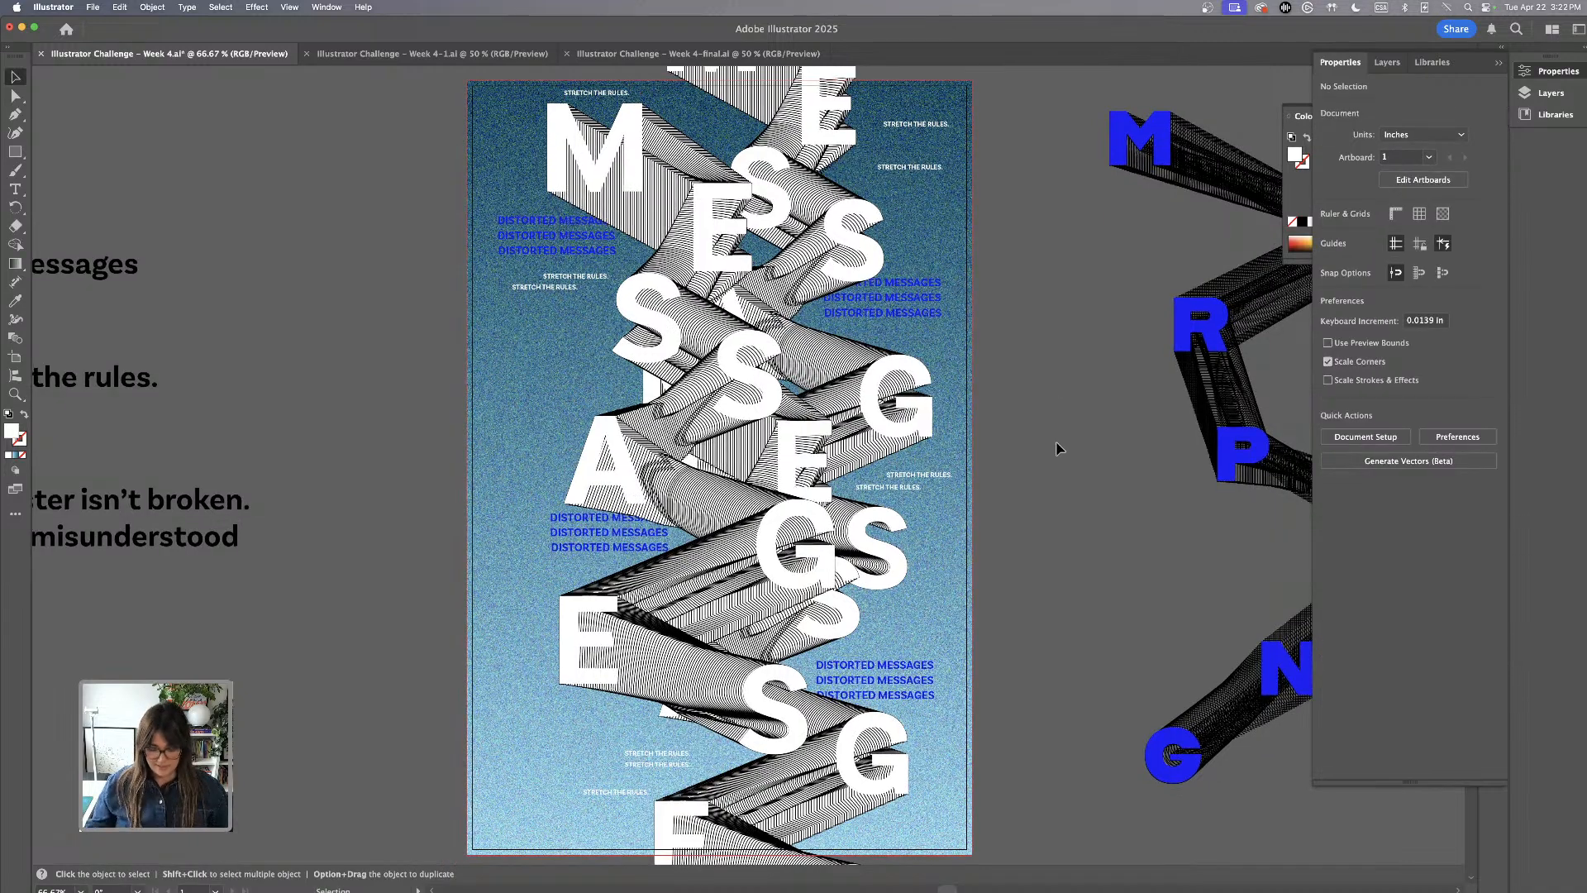
Add a period to the end of the "It's just misunderstood" text beside the poster
{"action": "key", "text": "super+minus"}
{"action": "left_click_drag", "start_coordinate": [1006, 513], "coordinate": [1048, 441]}
{"action": "left_click_drag", "start_coordinate": [289, 425], "coordinate": [384, 468]}
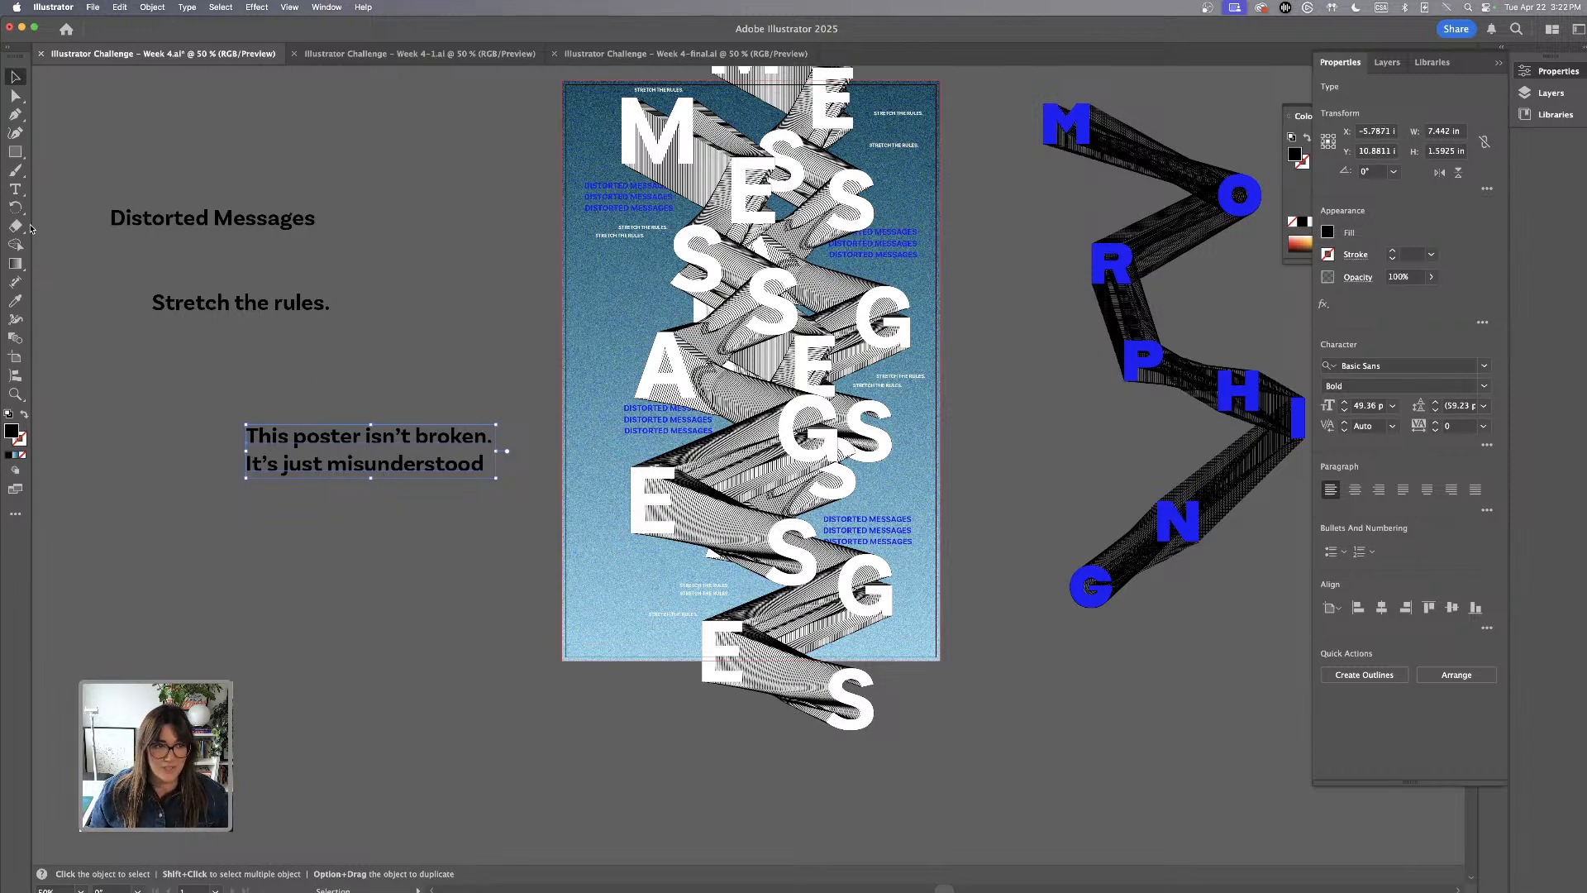
{"action": "double_click", "coordinate": [487, 468]}
{"action": "left_click", "coordinate": [494, 473]}
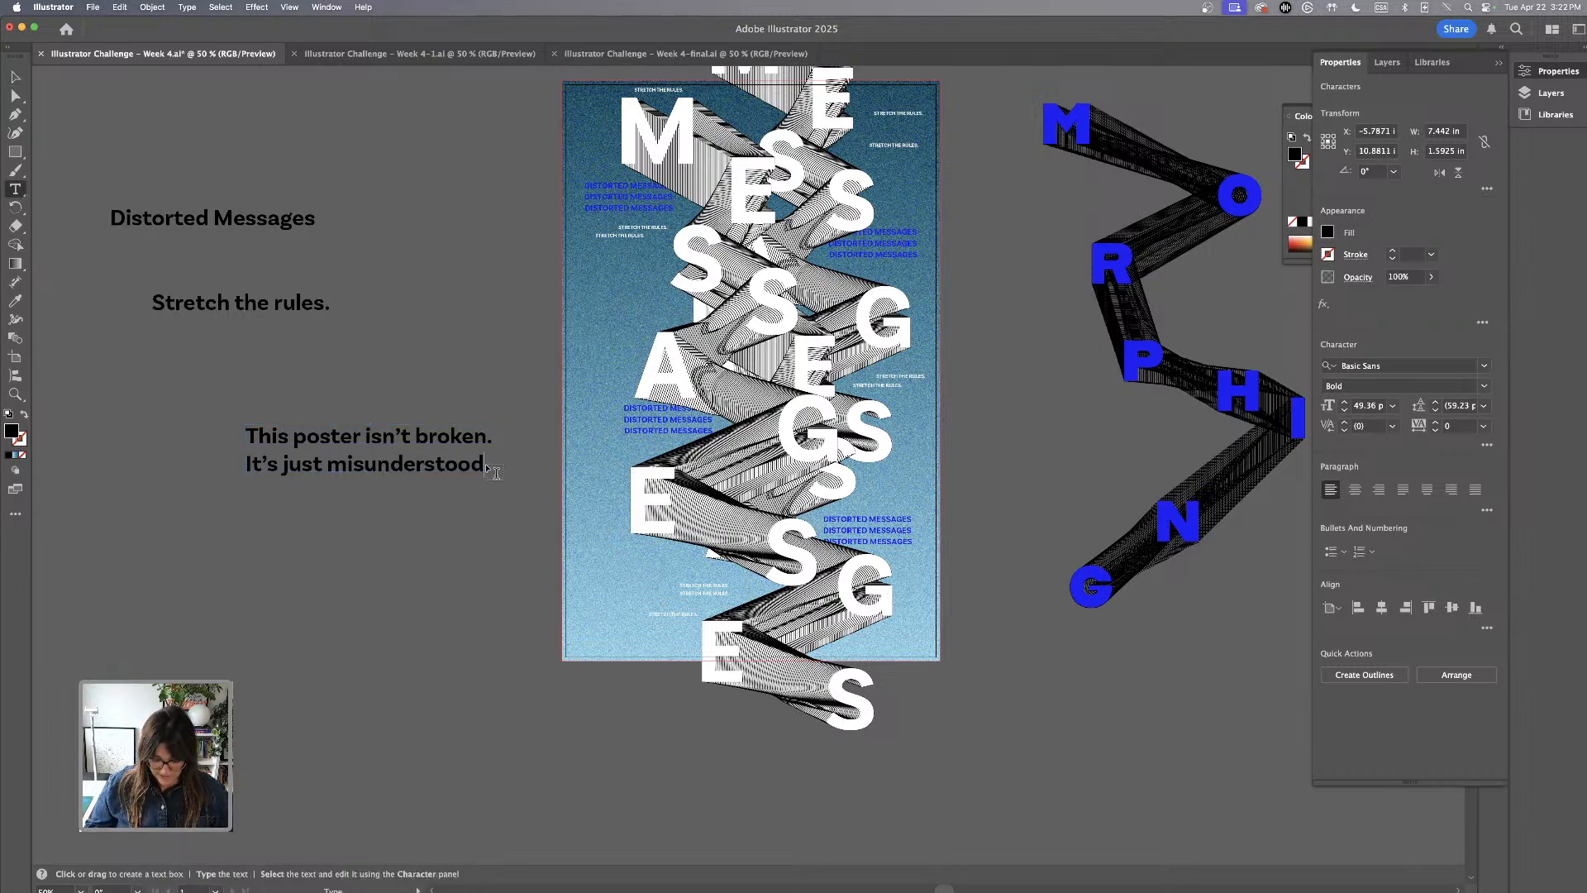
{"action": "key", "text": "Escape"}
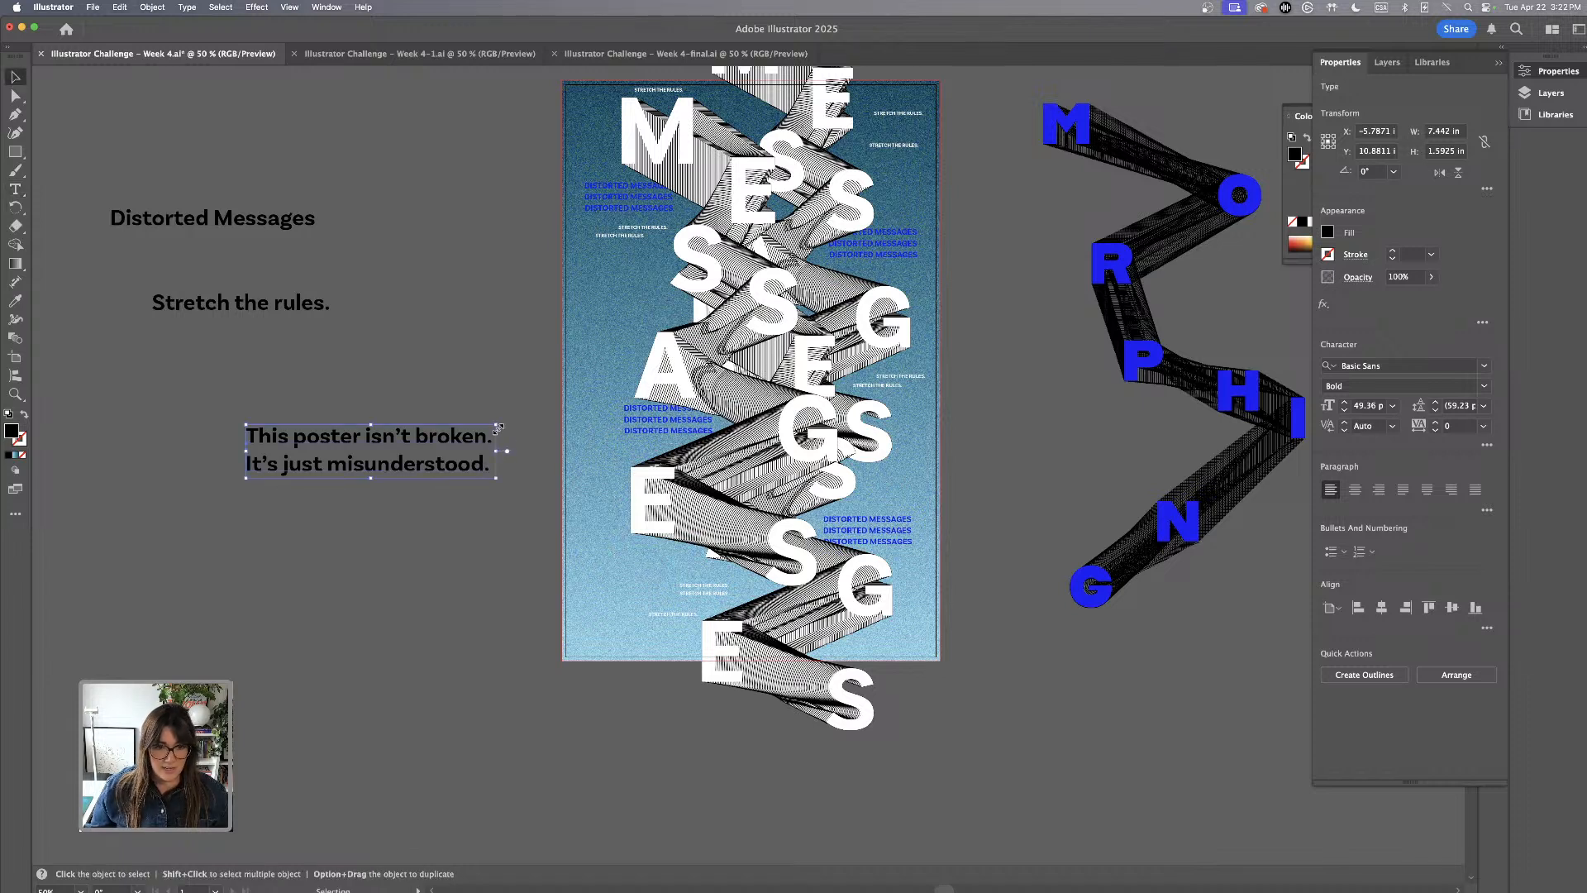
Match the "This poster isn't broken. It's just misunderstood." text to the small STRETCH THE RULES. style and set its fill to black
{"action": "left_click_drag", "start_coordinate": [499, 429], "coordinate": [407, 438]}
{"action": "key", "text": "i"}
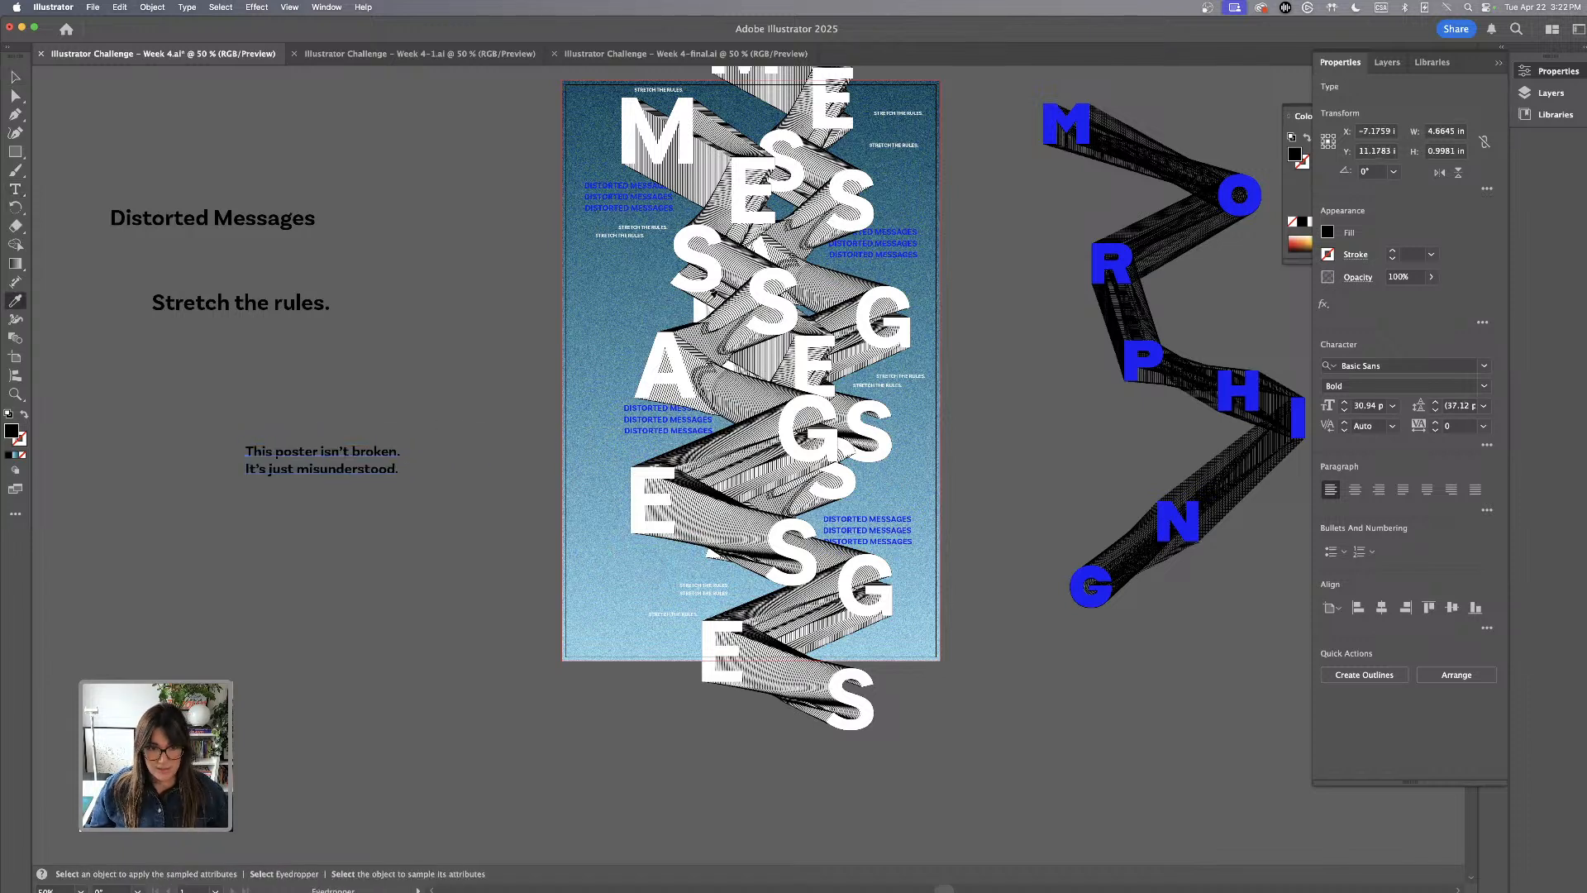
{"action": "left_click", "coordinate": [640, 232]}
{"action": "left_click", "coordinate": [15, 77]}
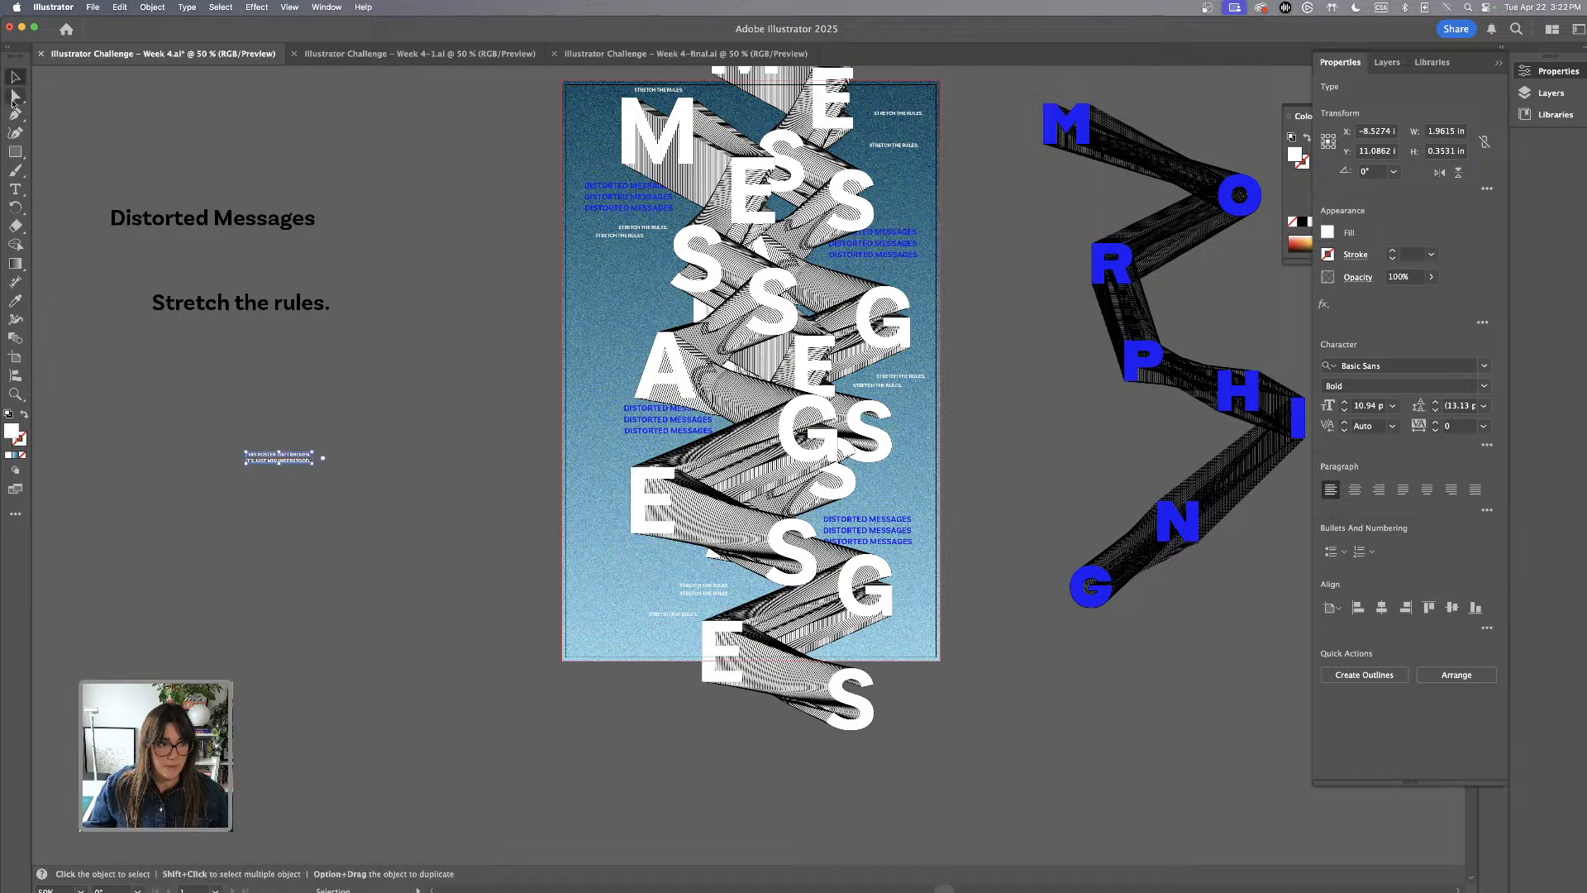
{"action": "double_click", "coordinate": [10, 431]}
{"action": "left_click_drag", "start_coordinate": [688, 517], "coordinate": [721, 569]}
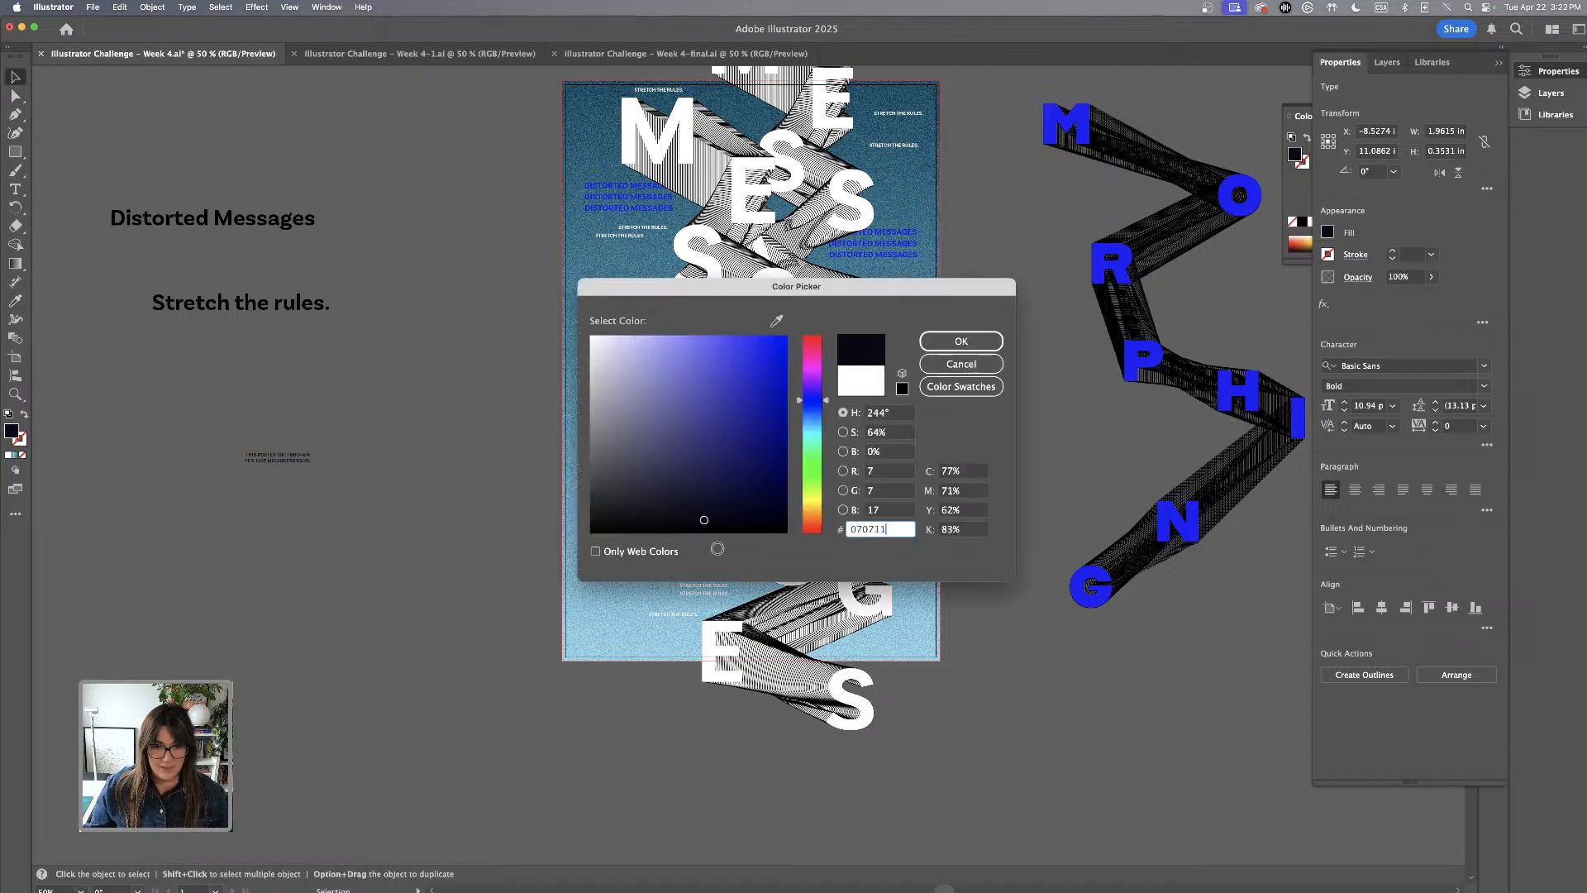
{"action": "key", "text": "Return"}
Place the black THIS POSTER ISN'T BROKEN. text below the left E and duplicate it above the A and beside the right-hand lower S
{"action": "left_click_drag", "start_coordinate": [307, 468], "coordinate": [667, 569]}
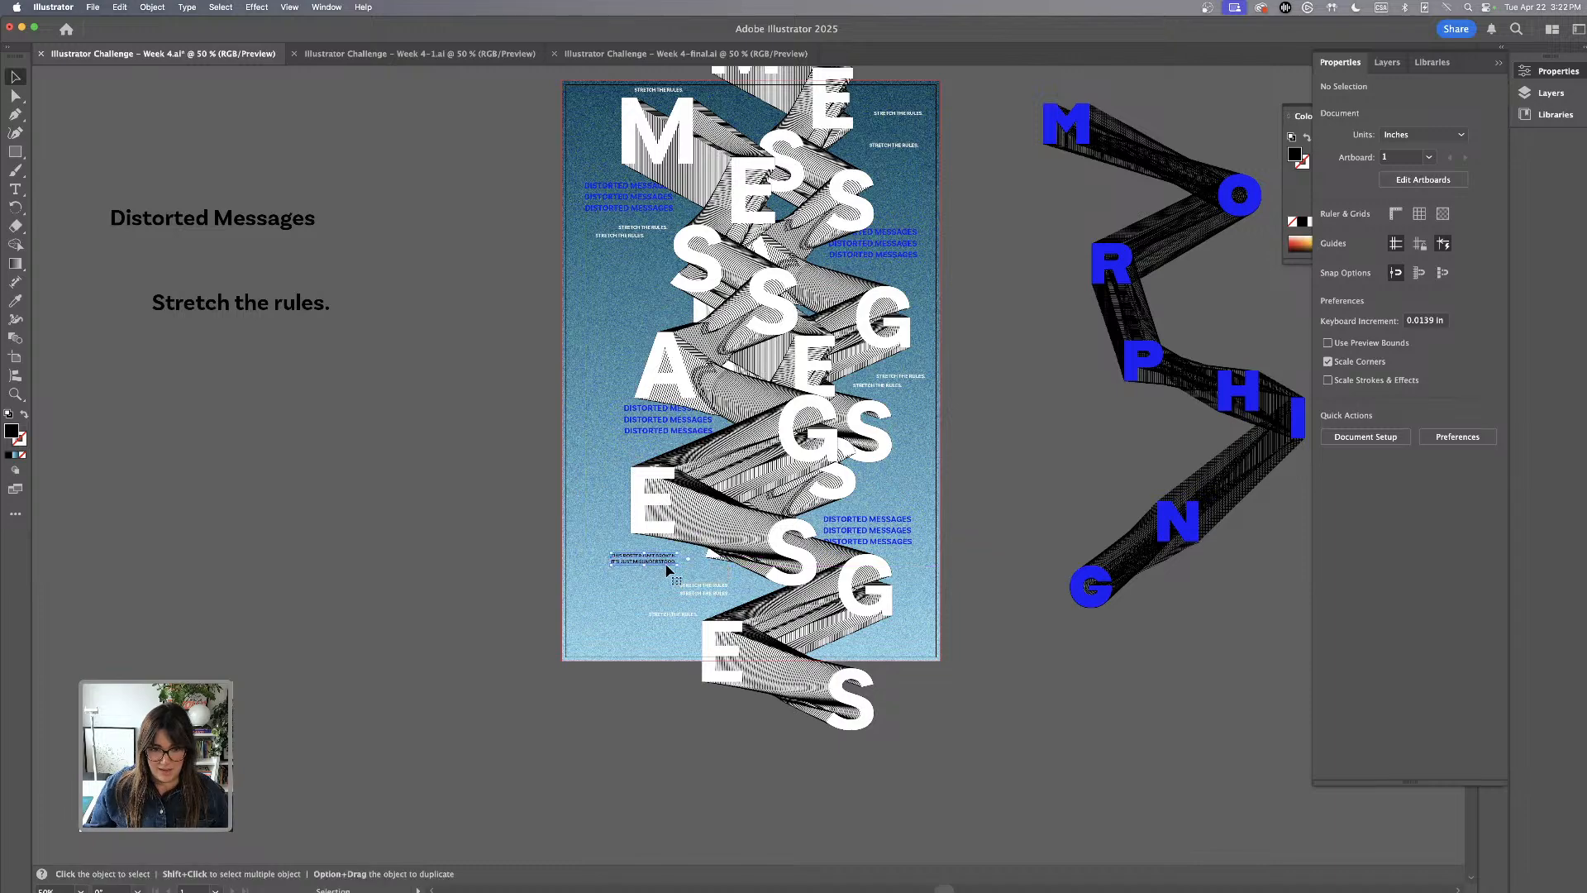
{"action": "left_click", "coordinate": [1065, 732]}
{"action": "left_click_drag", "start_coordinate": [1054, 698], "coordinate": [960, 734]}
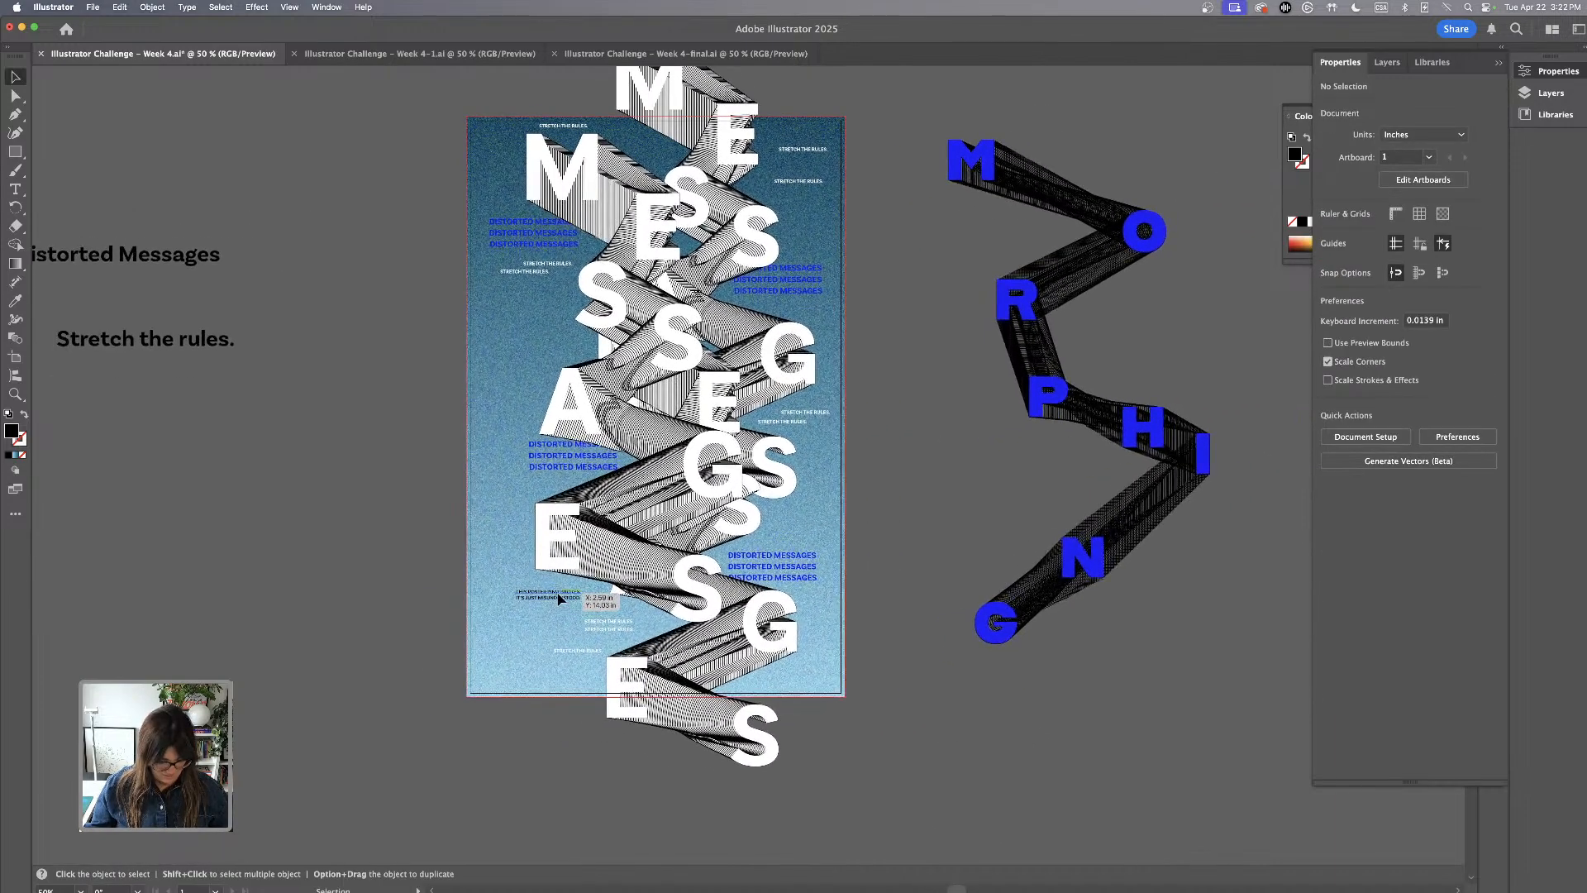
{"action": "left_click_drag", "start_coordinate": [563, 591], "coordinate": [795, 514]}
{"action": "scroll", "coordinate": [881, 518], "scroll_direction": "up", "scroll_amount": 1}
{"action": "left_click", "coordinate": [881, 518]}
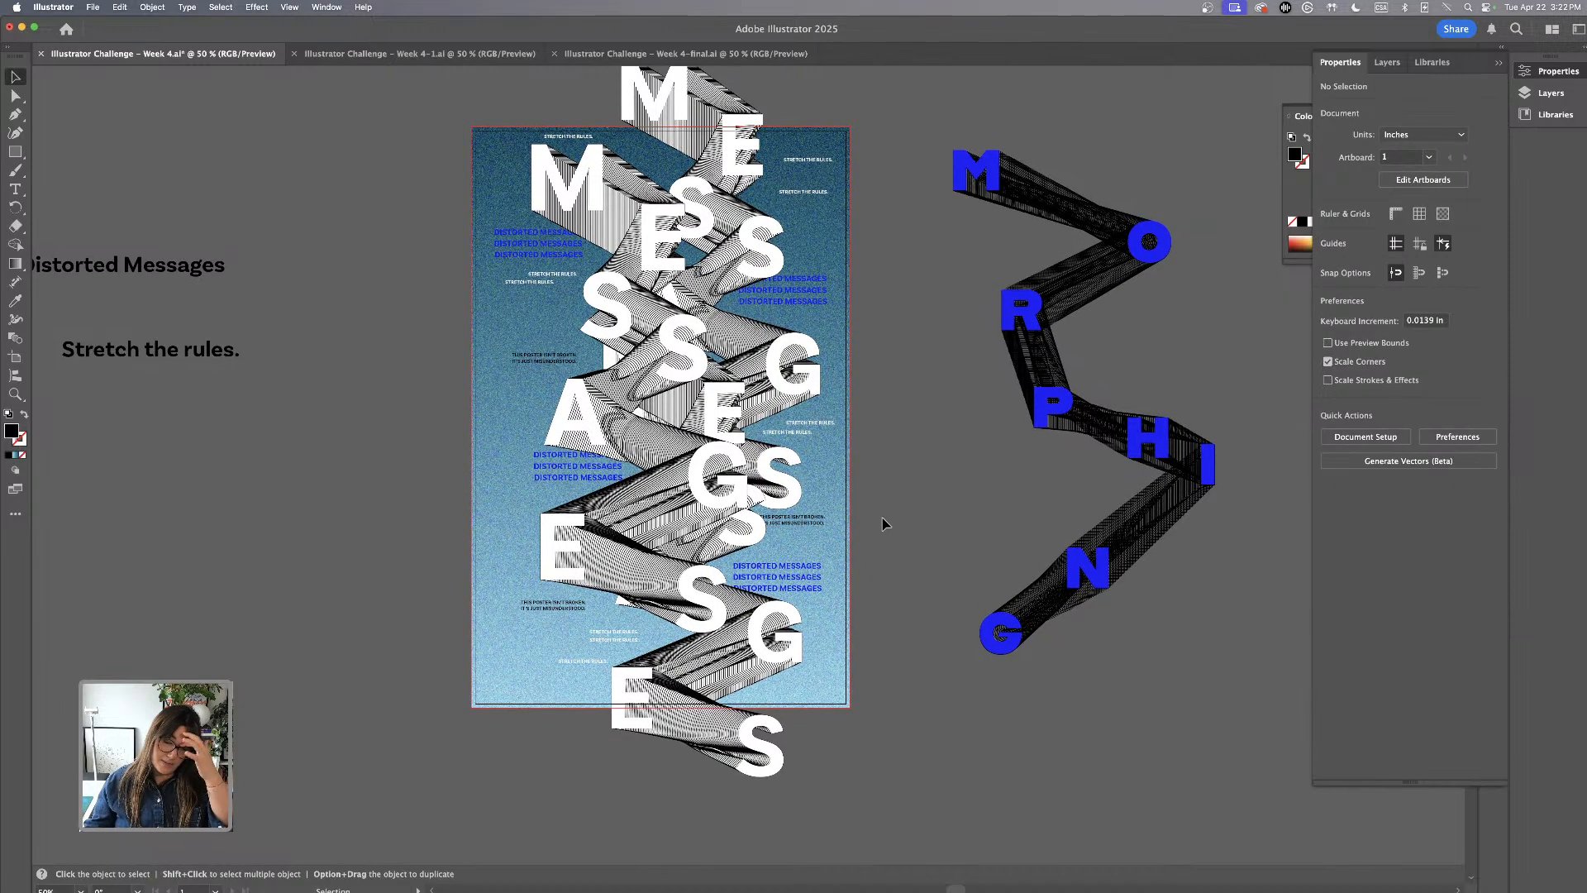
Shift the black text below the left E slightly up and left, and duplicate it beside the top M and the upper right S
{"action": "left_click_drag", "start_coordinate": [559, 607], "coordinate": [545, 593]}
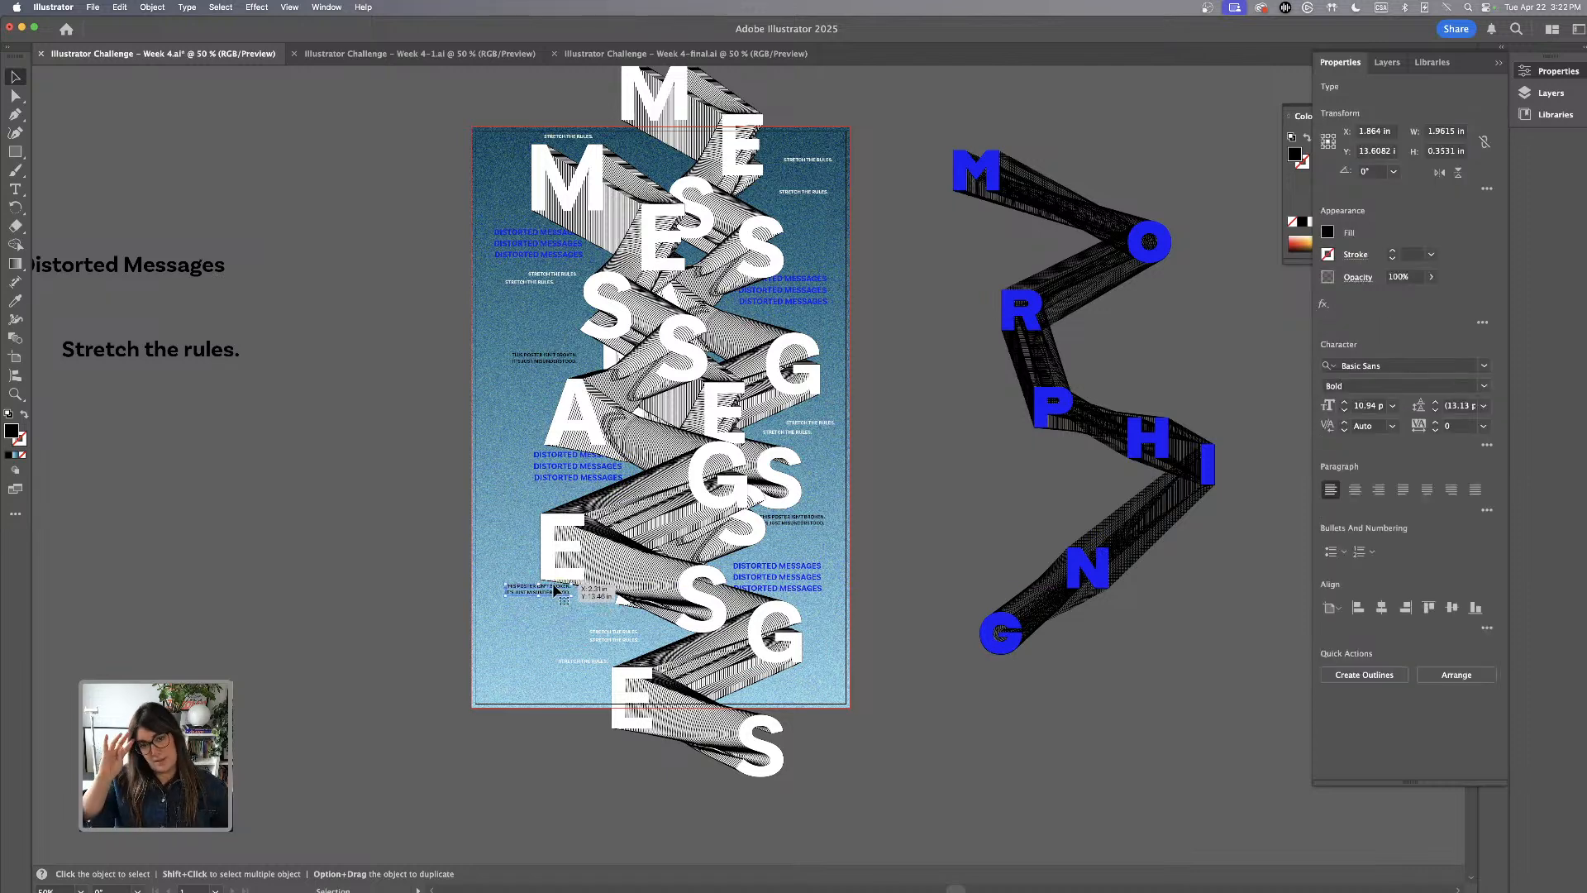
{"action": "left_click_drag", "start_coordinate": [555, 590], "coordinate": [877, 260]}
{"action": "left_click", "coordinate": [919, 302]}
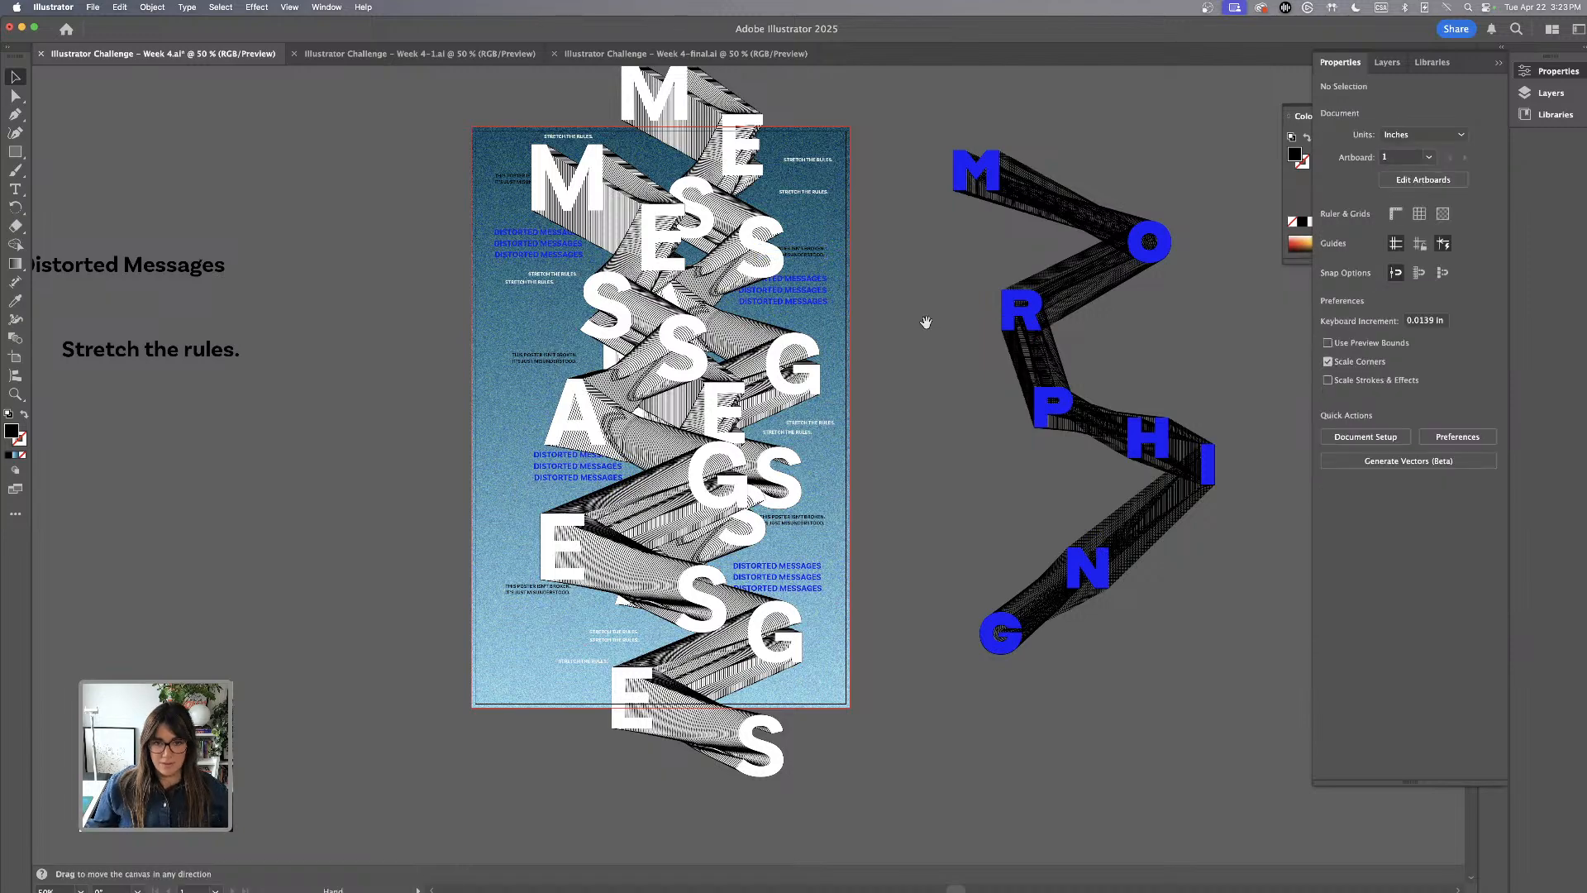
Turn on Trim View and examine the poster cropped to its artboard
{"action": "left_click_drag", "start_coordinate": [925, 323], "coordinate": [1015, 399]}
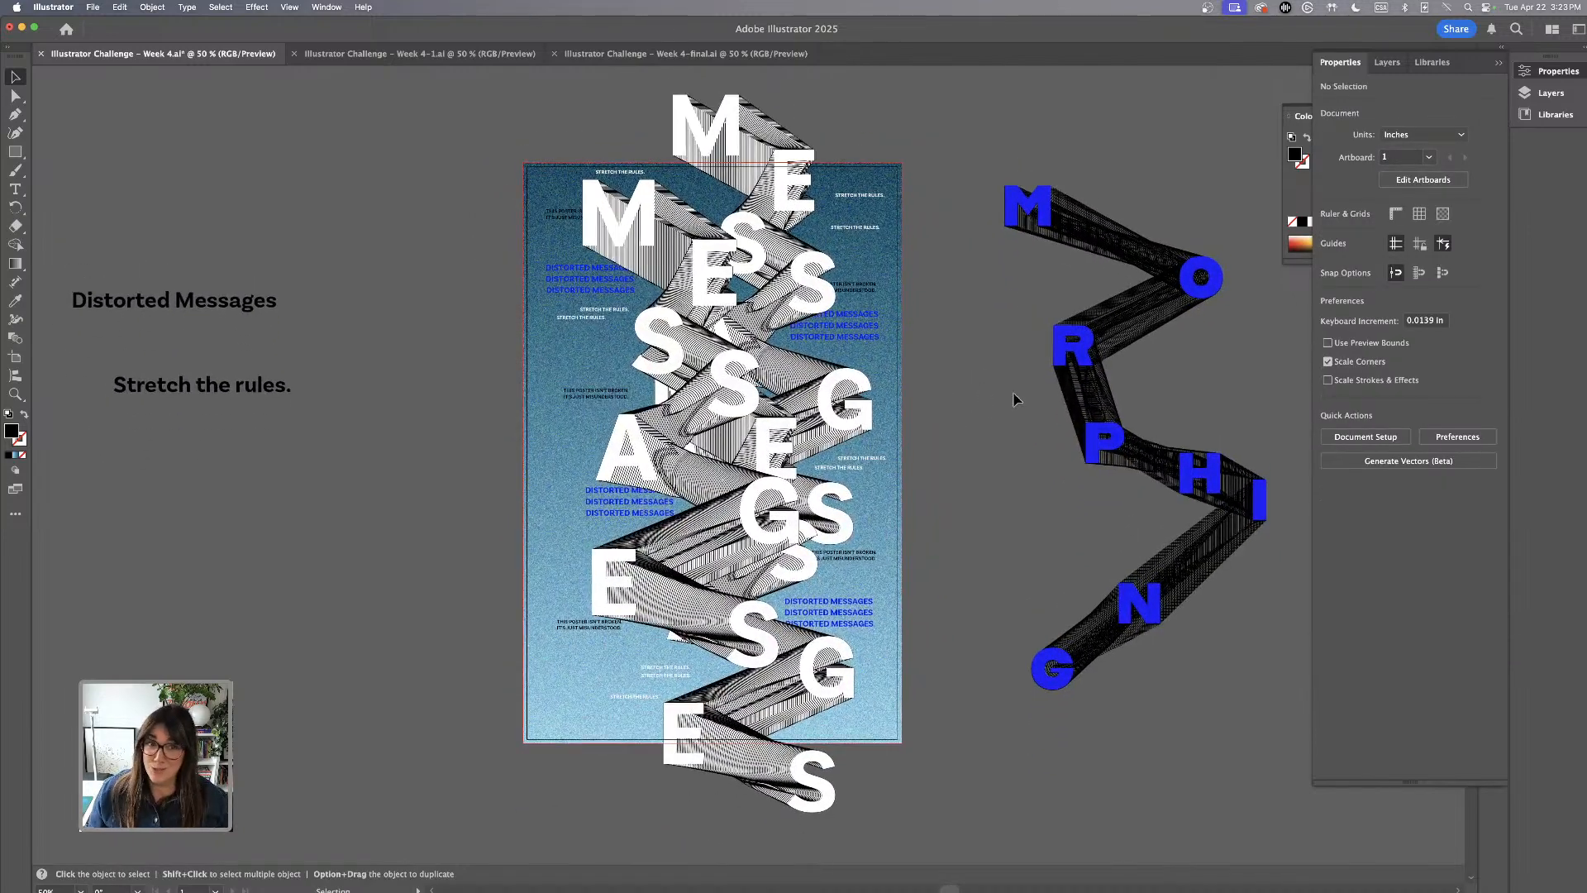
{"action": "left_click", "coordinate": [290, 8]}
{"action": "left_click", "coordinate": [314, 88]}
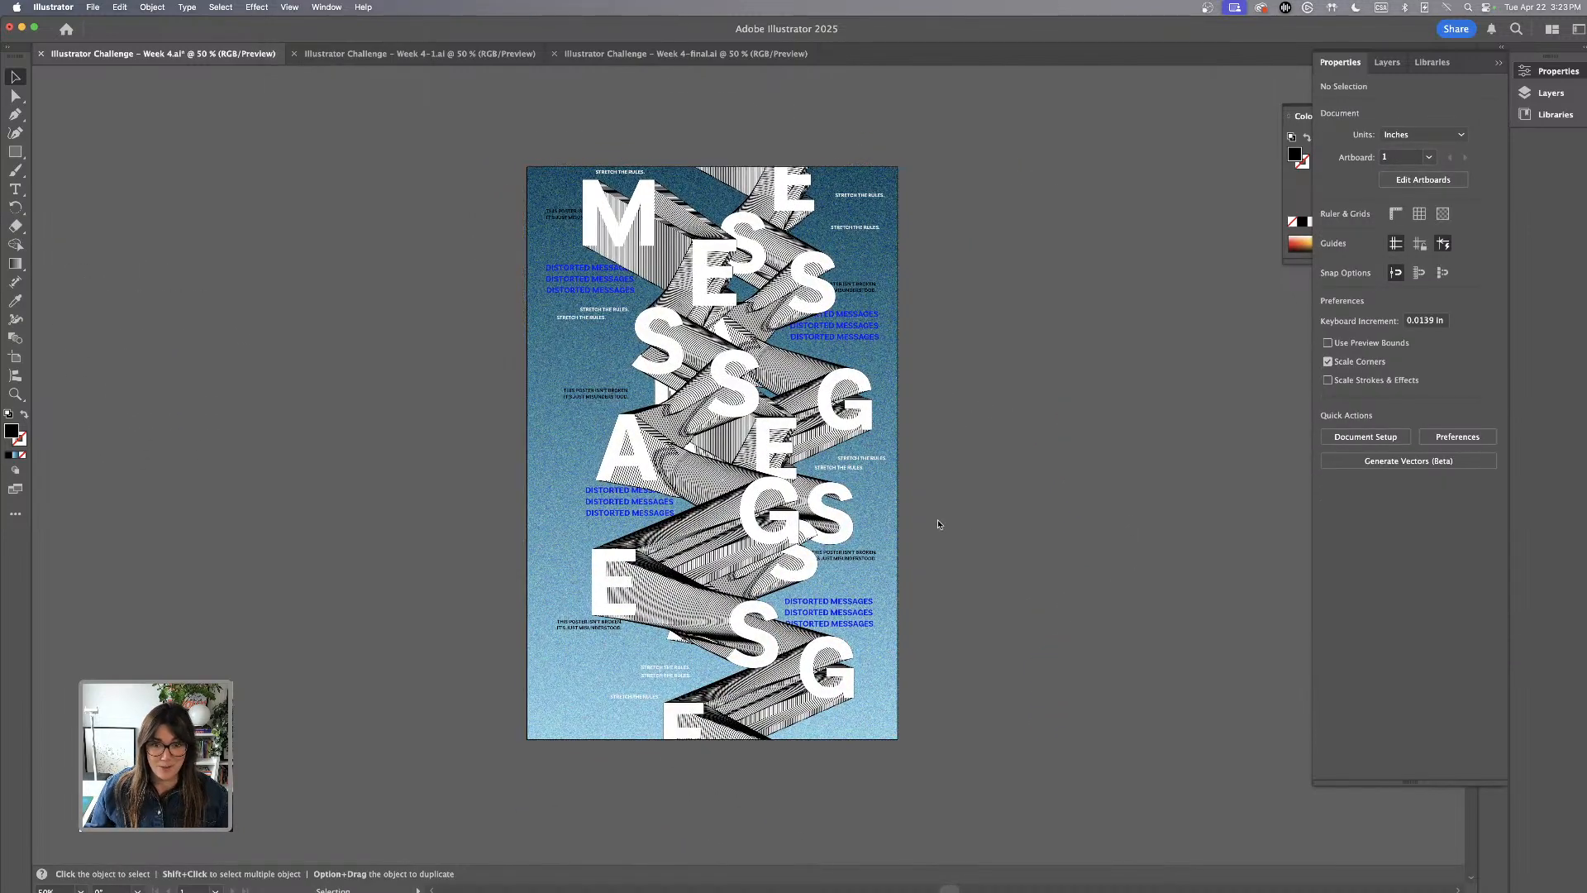
{"action": "scroll", "coordinate": [966, 478], "scroll_direction": "right", "scroll_amount": 1}
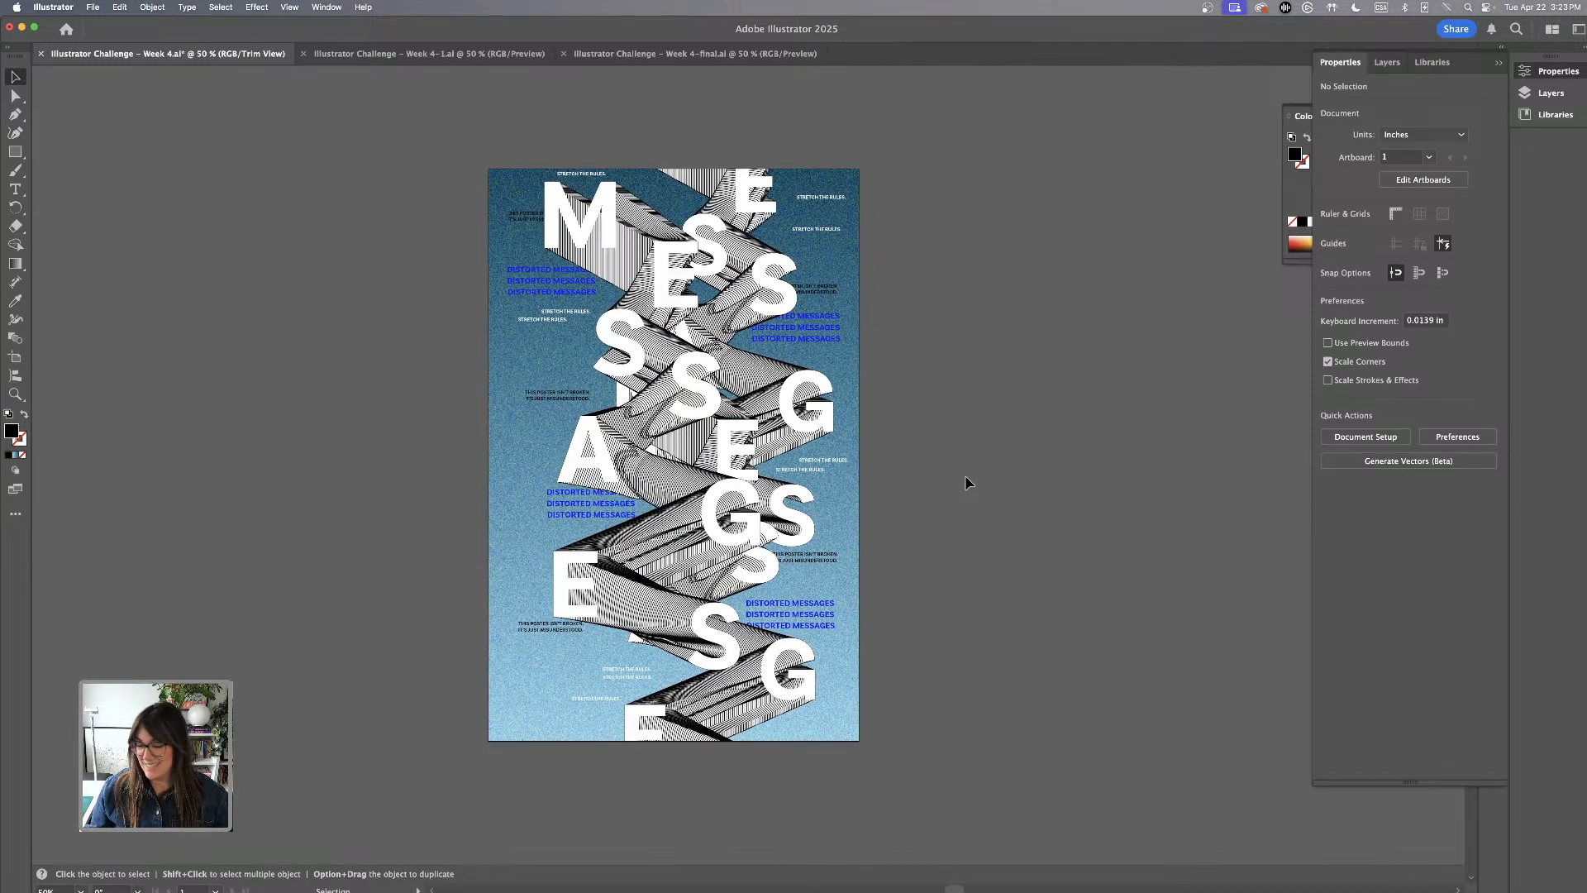
{"action": "key", "text": "super+equal"}
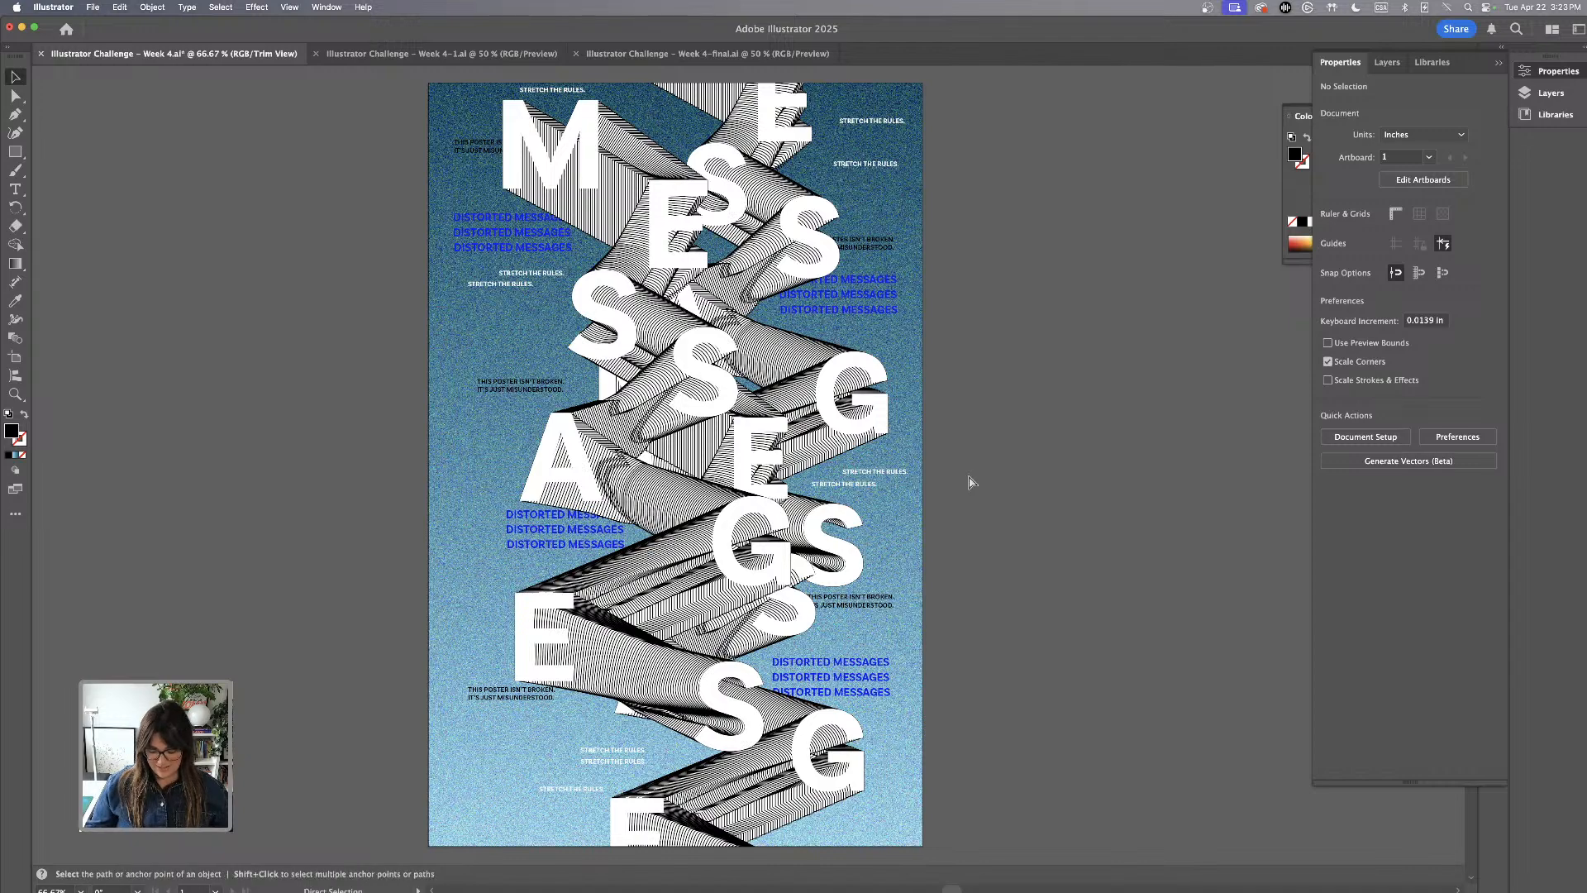
{"action": "key", "text": "super+minus"}
{"action": "scroll", "coordinate": [791, 360], "scroll_direction": "up", "scroll_amount": 2}
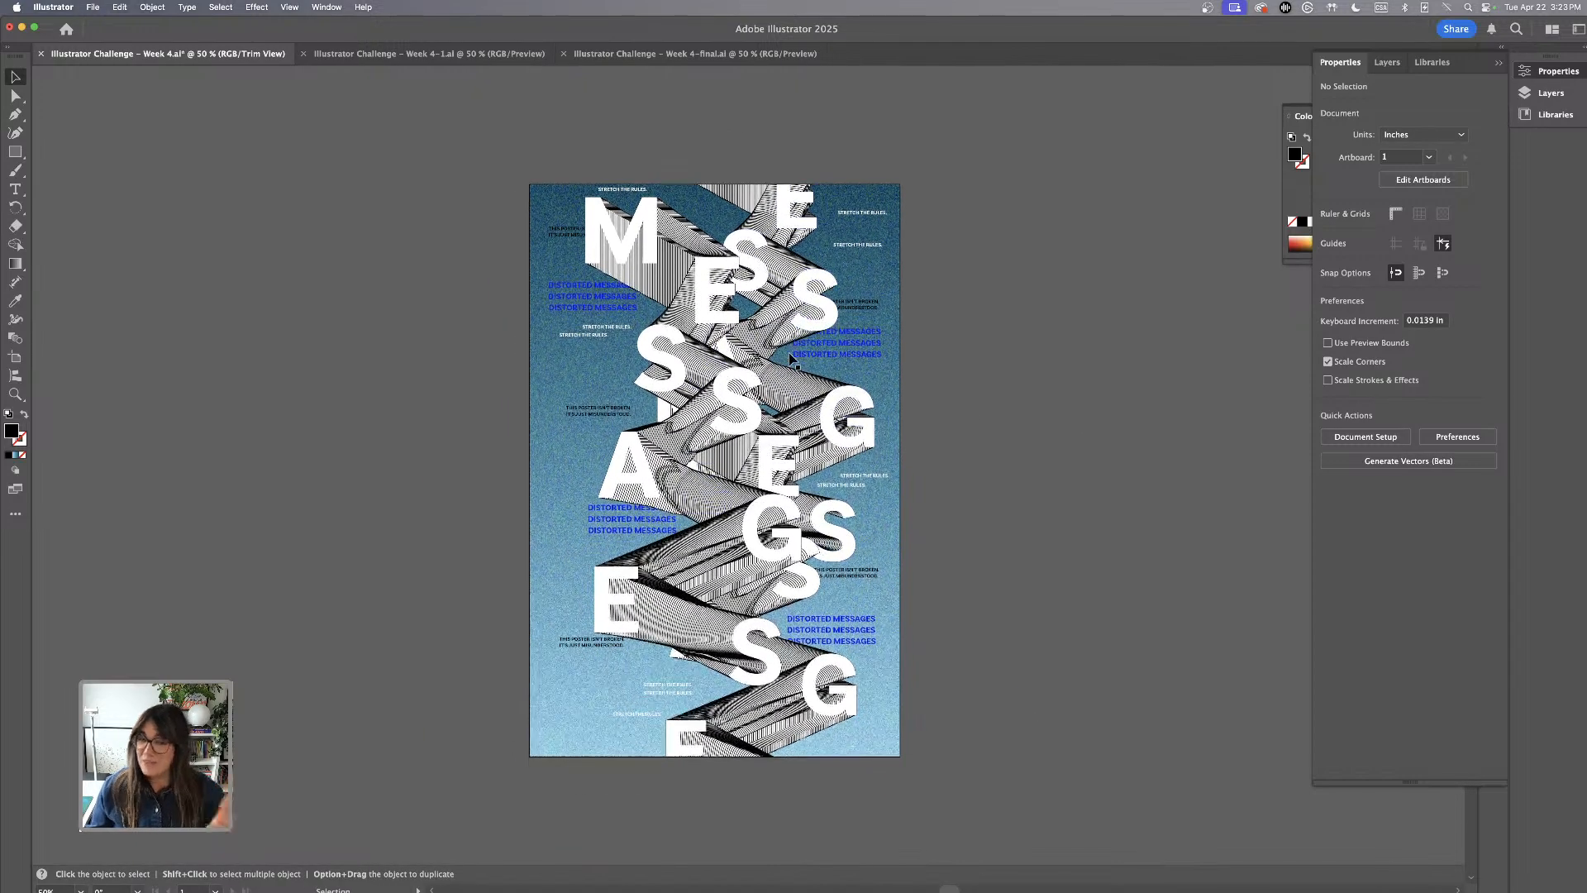
{"action": "scroll", "coordinate": [791, 360], "scroll_direction": "down", "scroll_amount": 1}
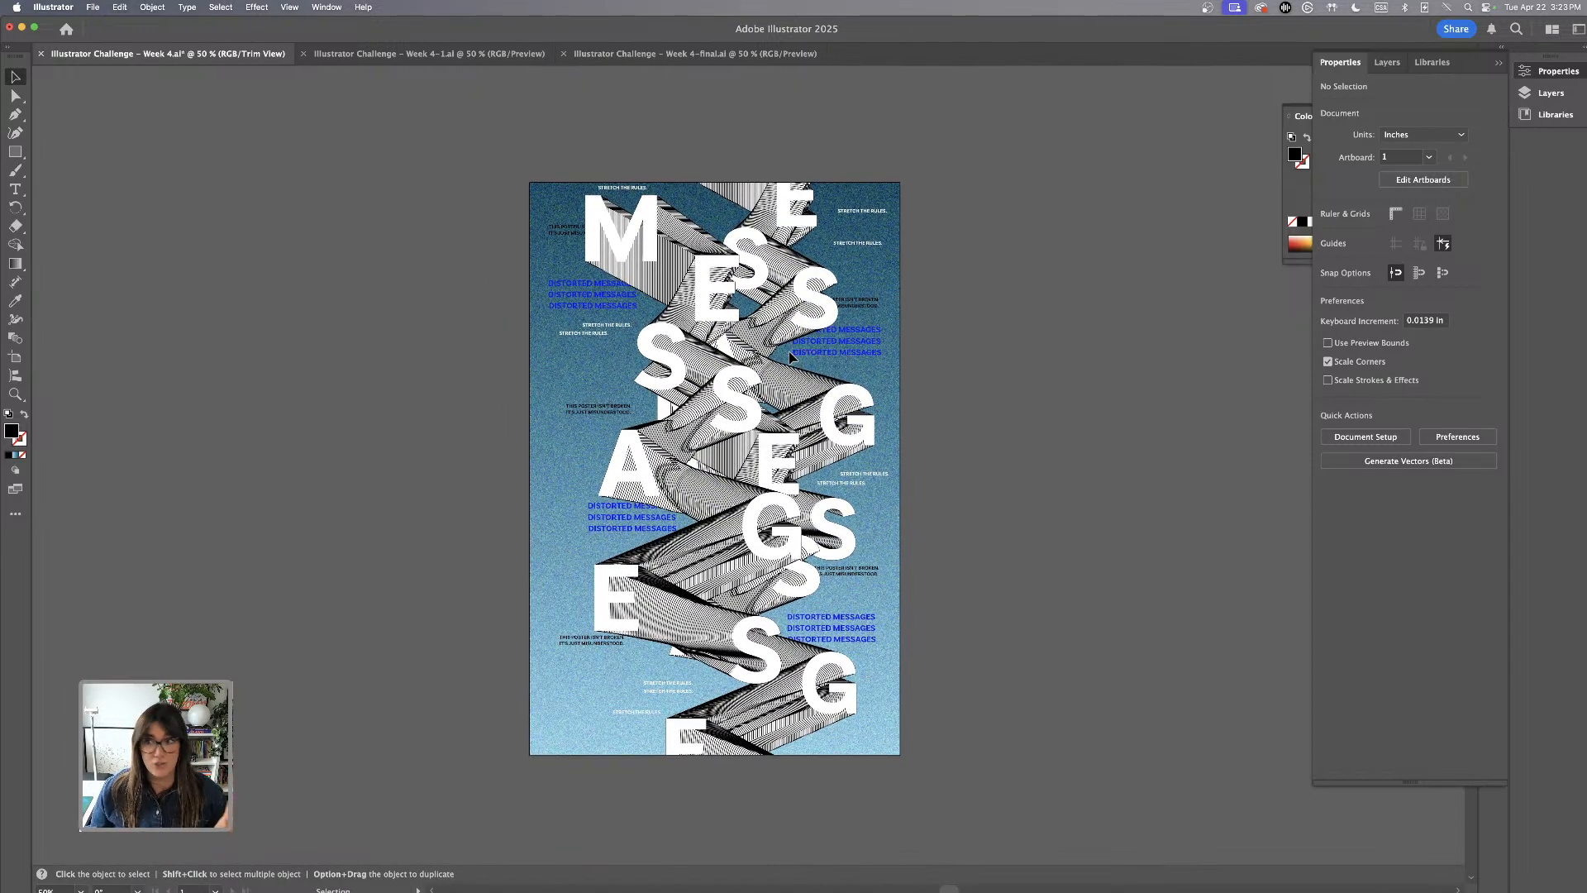
Switch to the Week 4-final document and examine the lettering blends and small text blocks on the red and blue posters
{"action": "left_click", "coordinate": [659, 58]}
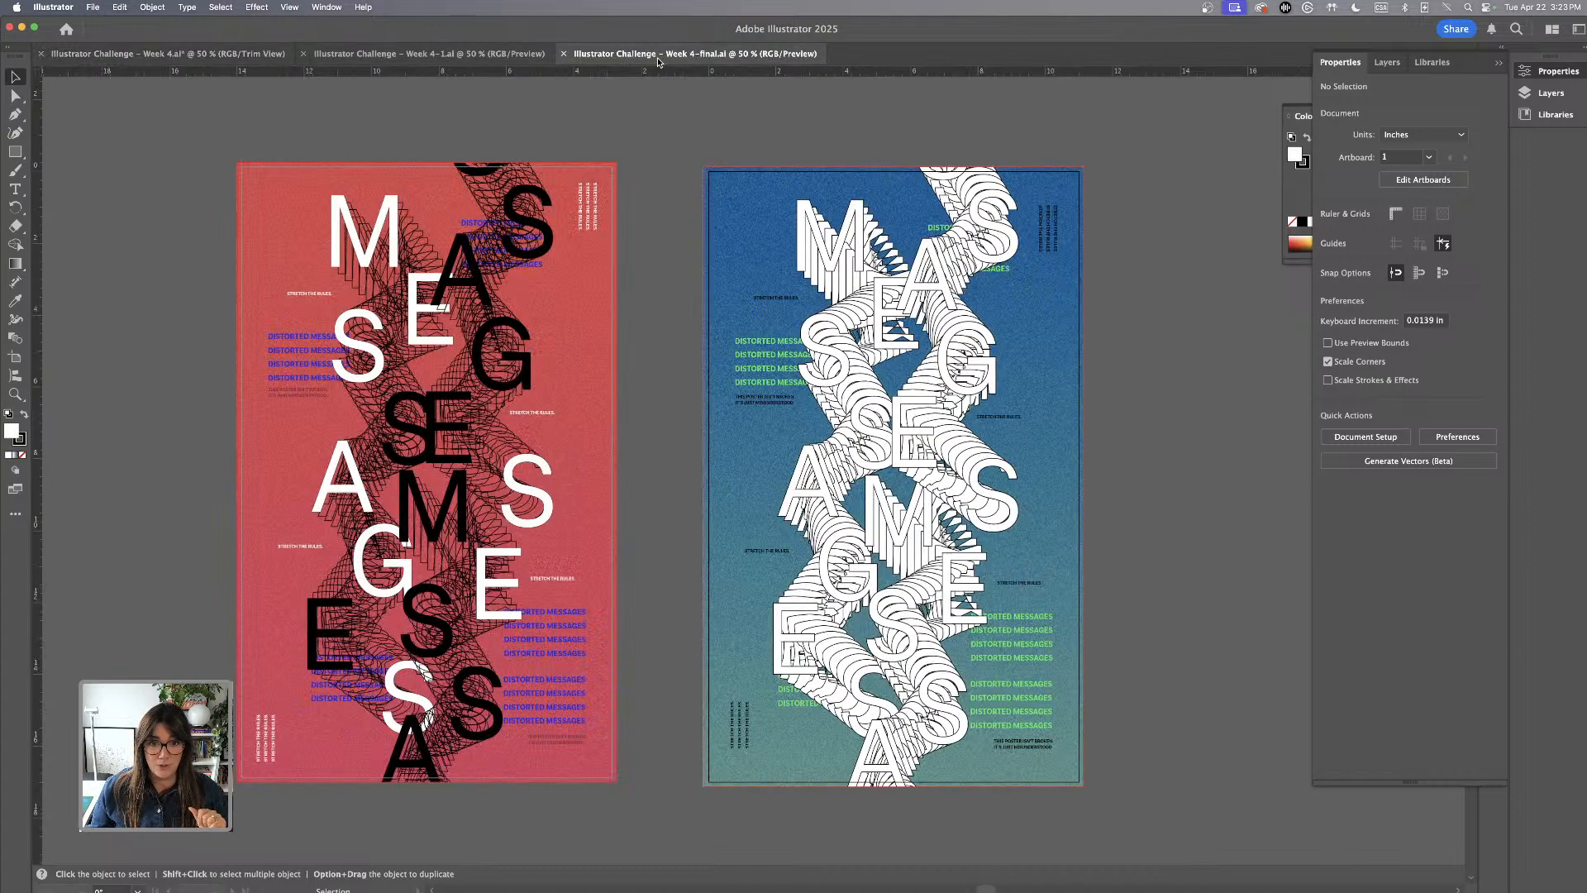
{"action": "scroll", "coordinate": [602, 343], "scroll_direction": "left", "scroll_amount": 3}
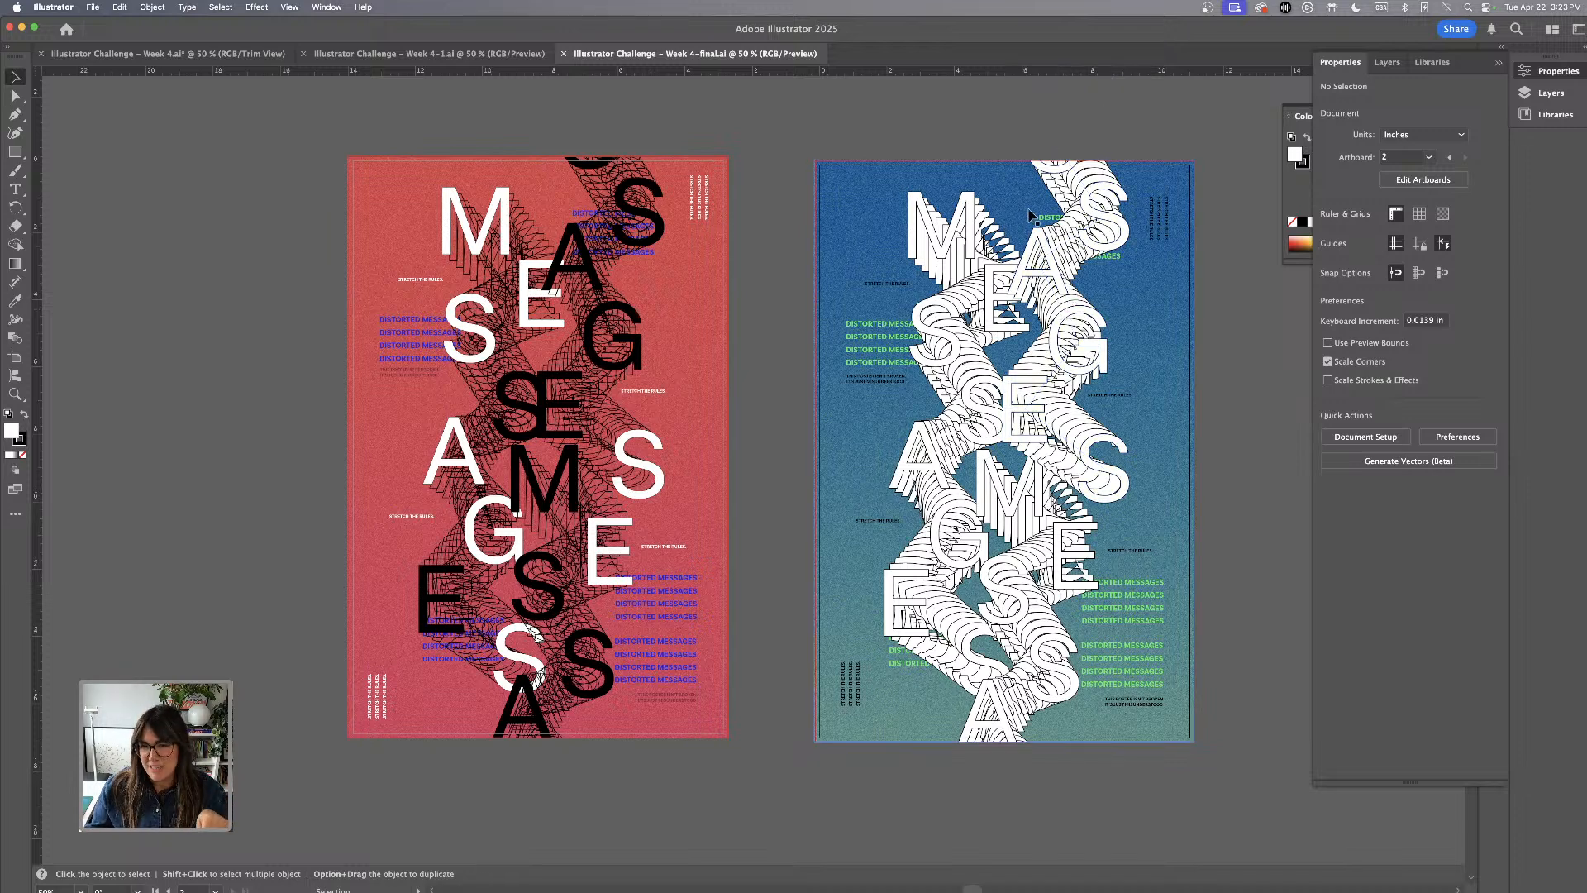
{"action": "scroll", "coordinate": [1043, 593], "scroll_direction": "right", "scroll_amount": 3}
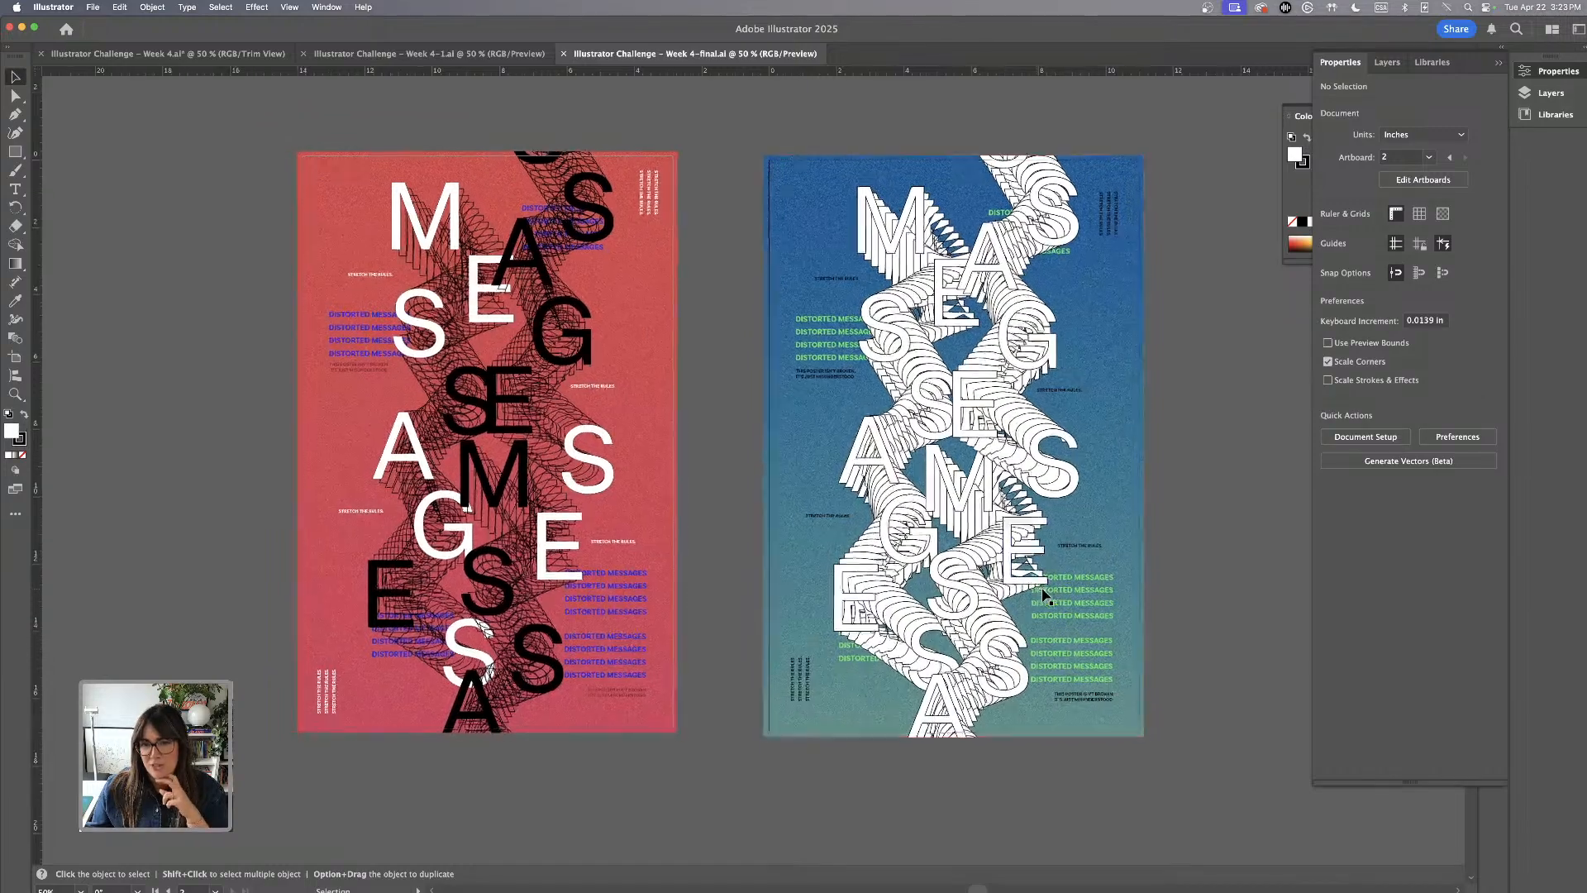
{"action": "key", "text": "super+equal"}
{"action": "scroll", "coordinate": [1043, 593], "scroll_direction": "right", "scroll_amount": 2}
{"action": "scroll", "coordinate": [1043, 593], "scroll_direction": "down", "scroll_amount": 1}
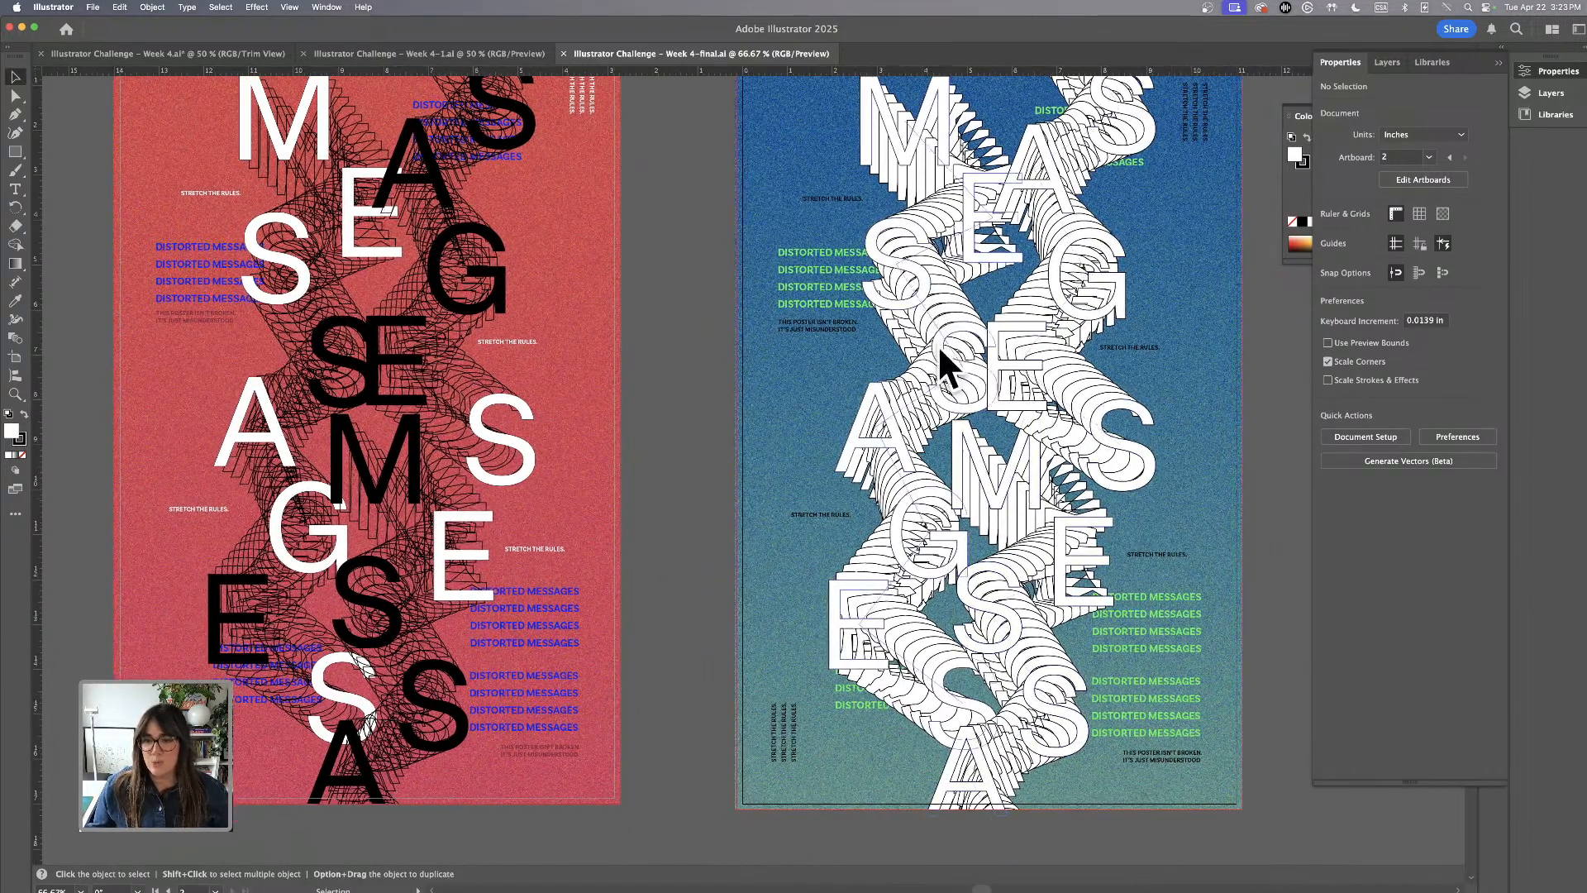
{"action": "scroll", "coordinate": [938, 343], "scroll_direction": "down", "scroll_amount": 10}
{"action": "scroll", "coordinate": [937, 344], "scroll_direction": "right", "scroll_amount": 4}
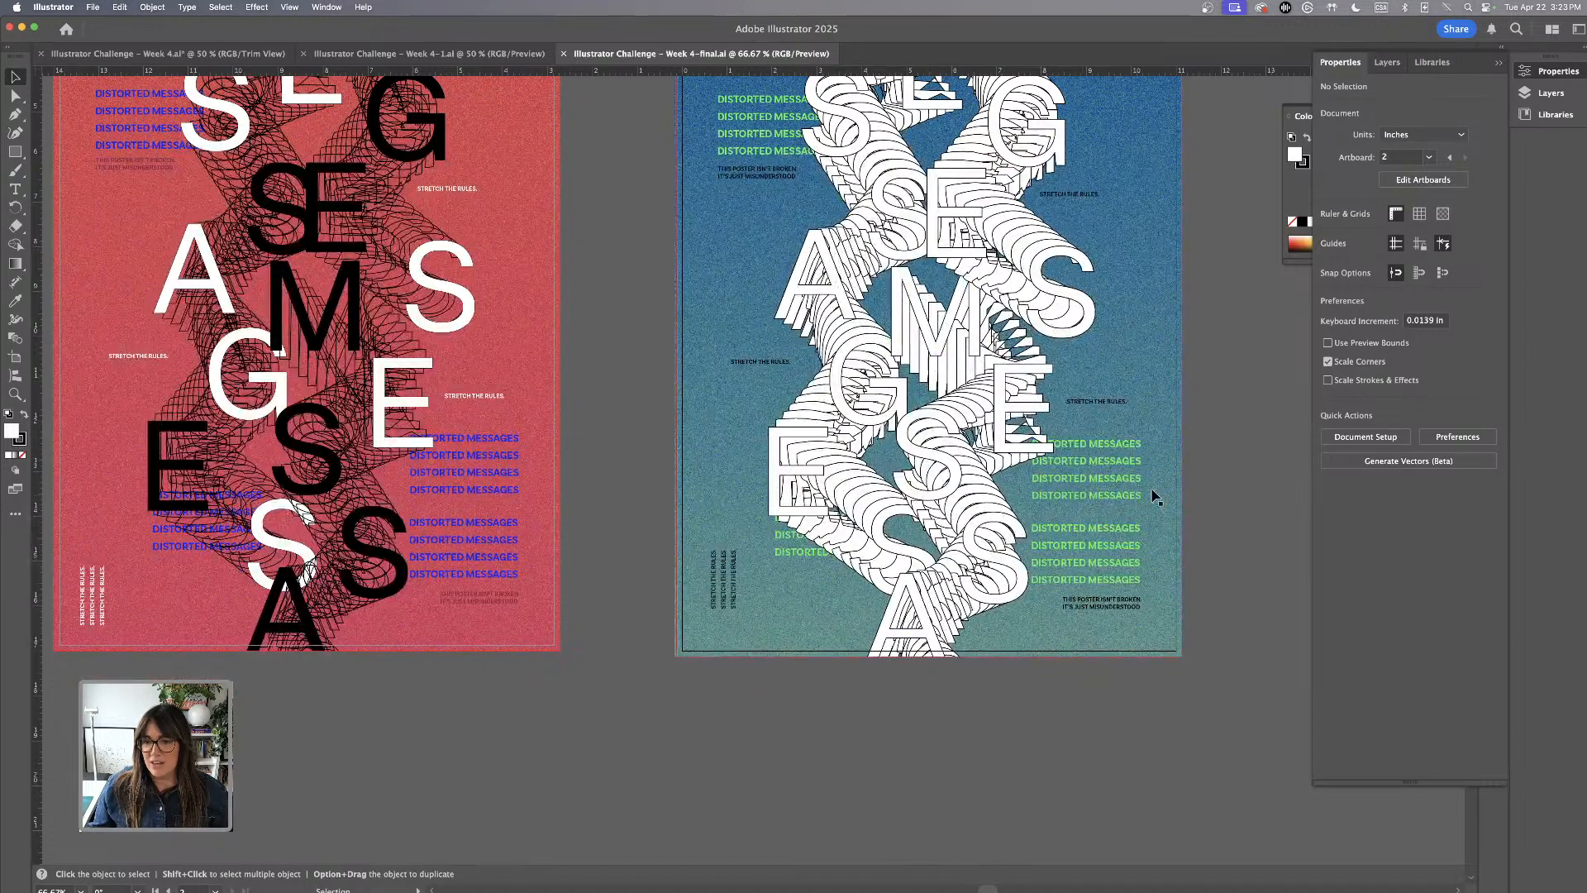
{"action": "scroll", "coordinate": [1099, 471], "scroll_direction": "up", "scroll_amount": 14}
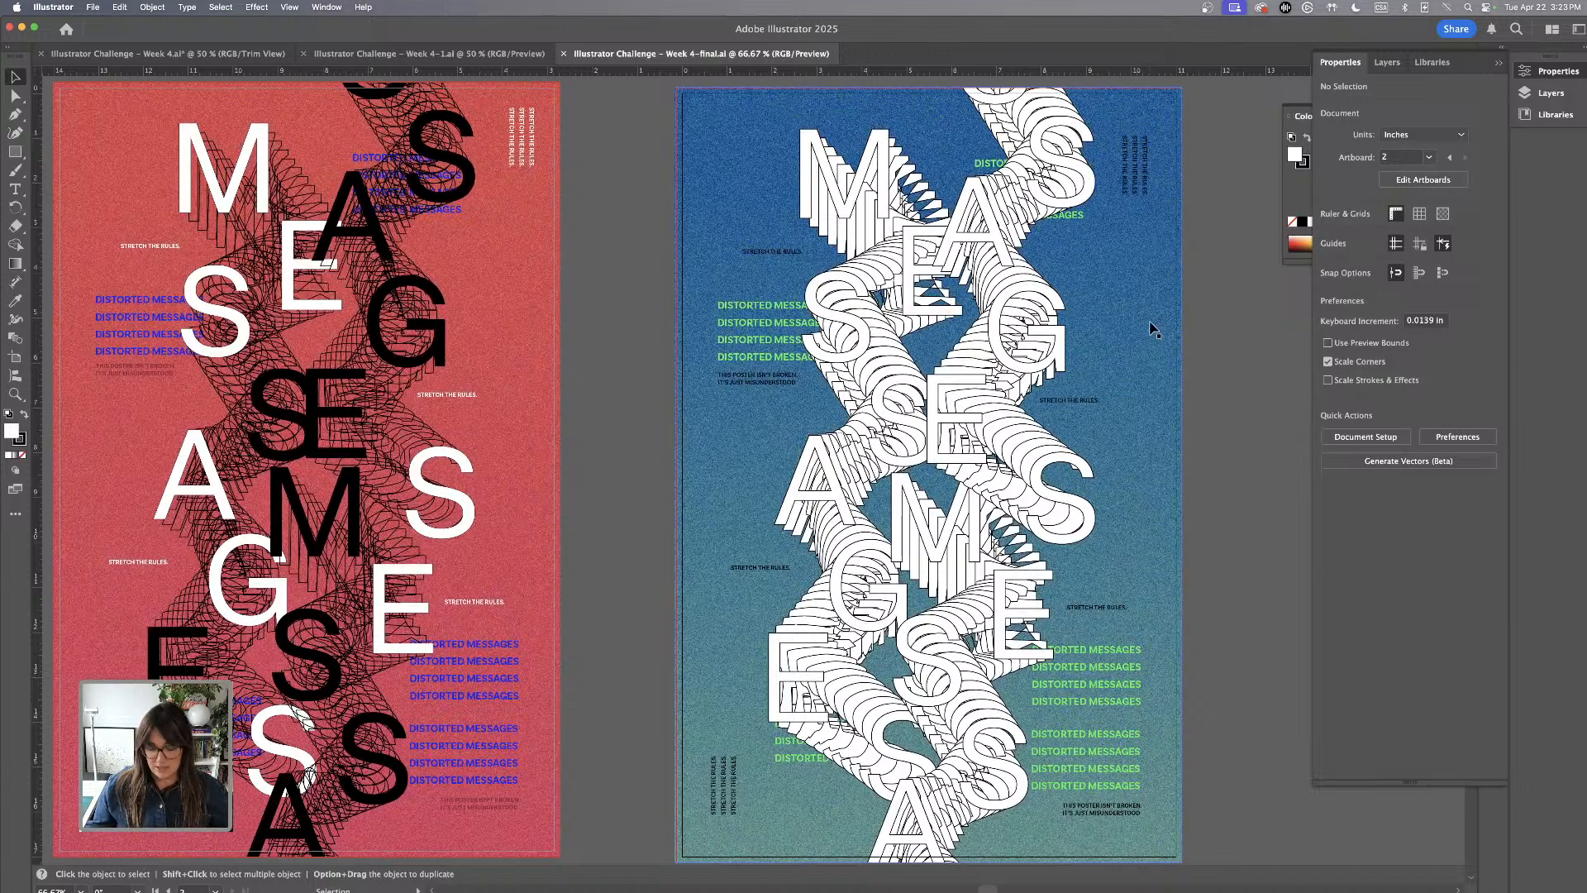
{"action": "key", "text": "super+equal"}
{"action": "key", "text": "super+equal"}
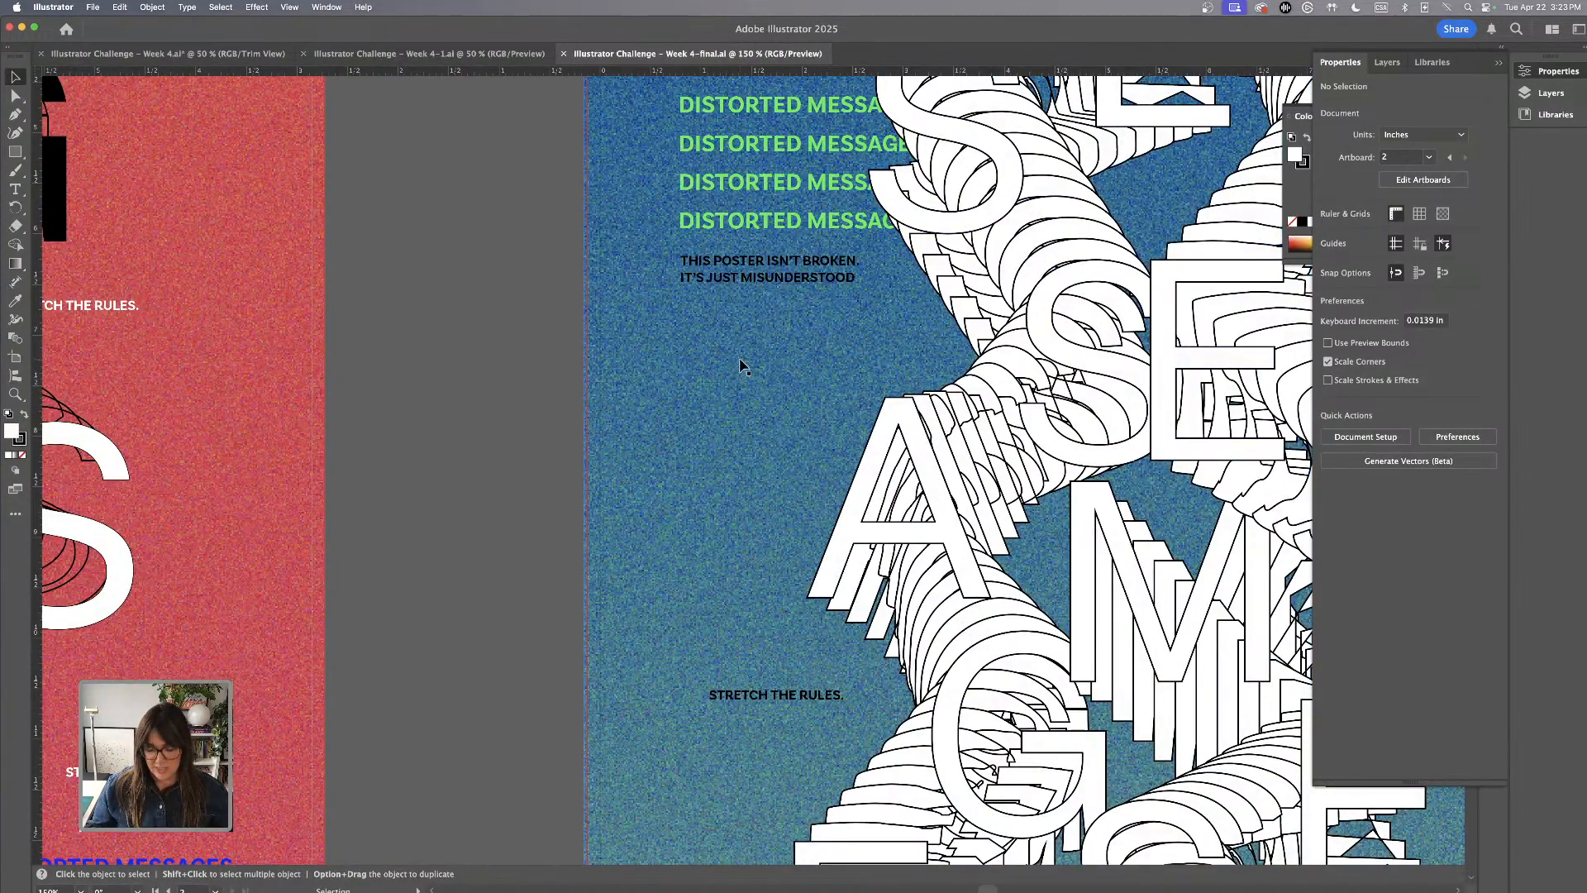
{"action": "key", "text": "super+minus"}
{"action": "key", "text": "super+minus"}
{"action": "scroll", "coordinate": [741, 363], "scroll_direction": "left", "scroll_amount": 5}
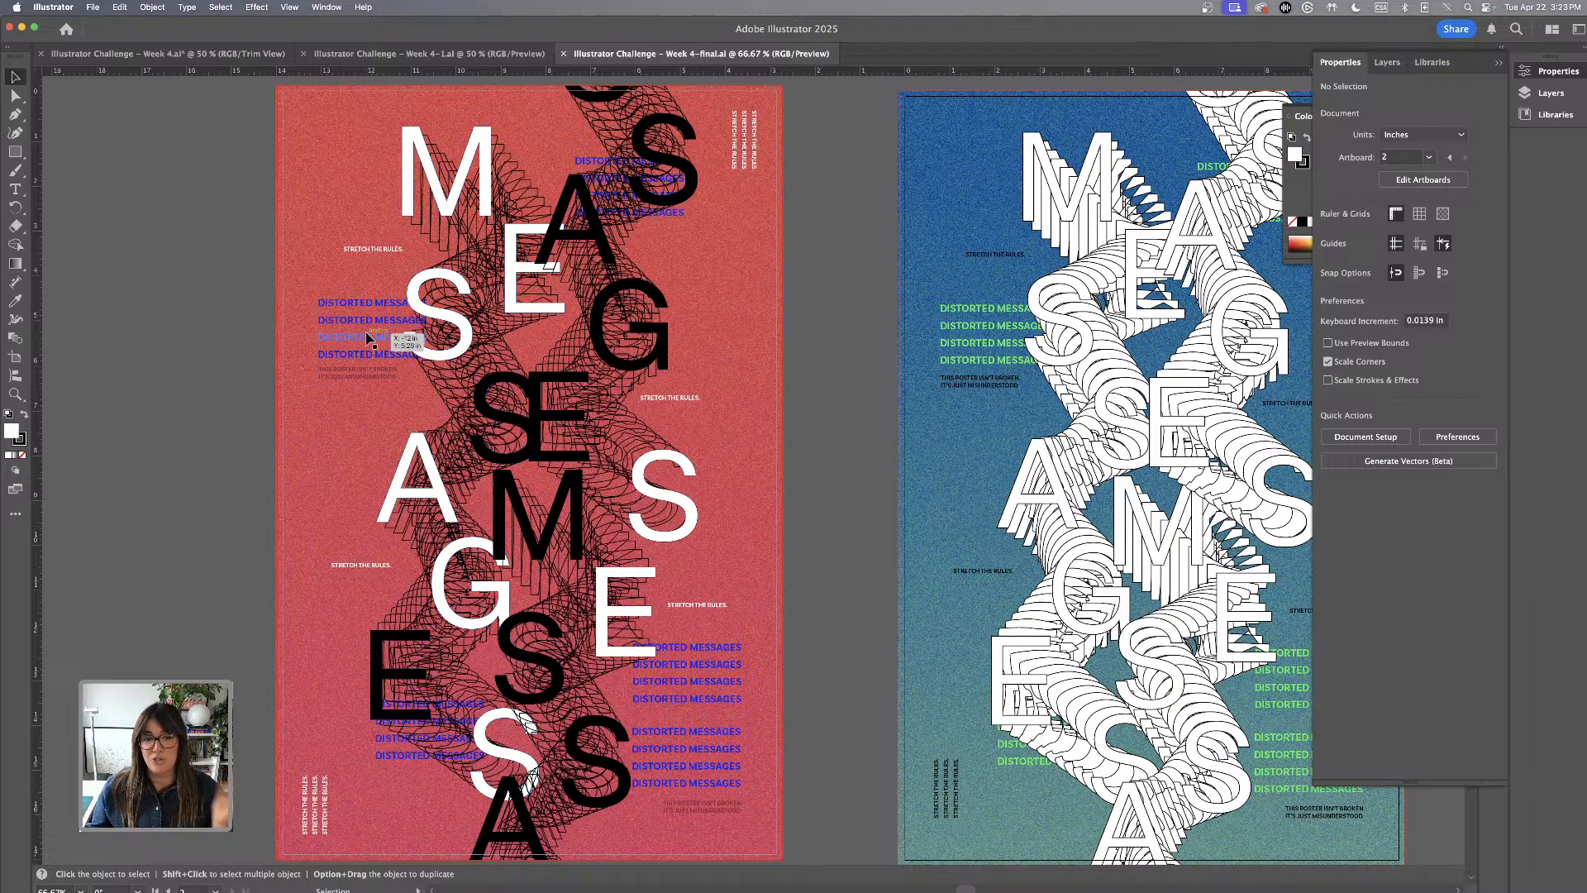
{"action": "scroll", "coordinate": [360, 343], "scroll_direction": "down", "scroll_amount": 1}
{"action": "scroll", "coordinate": [163, 325], "scroll_direction": "up", "scroll_amount": 2}
{"action": "scroll", "coordinate": [164, 327], "scroll_direction": "down", "scroll_amount": 3}
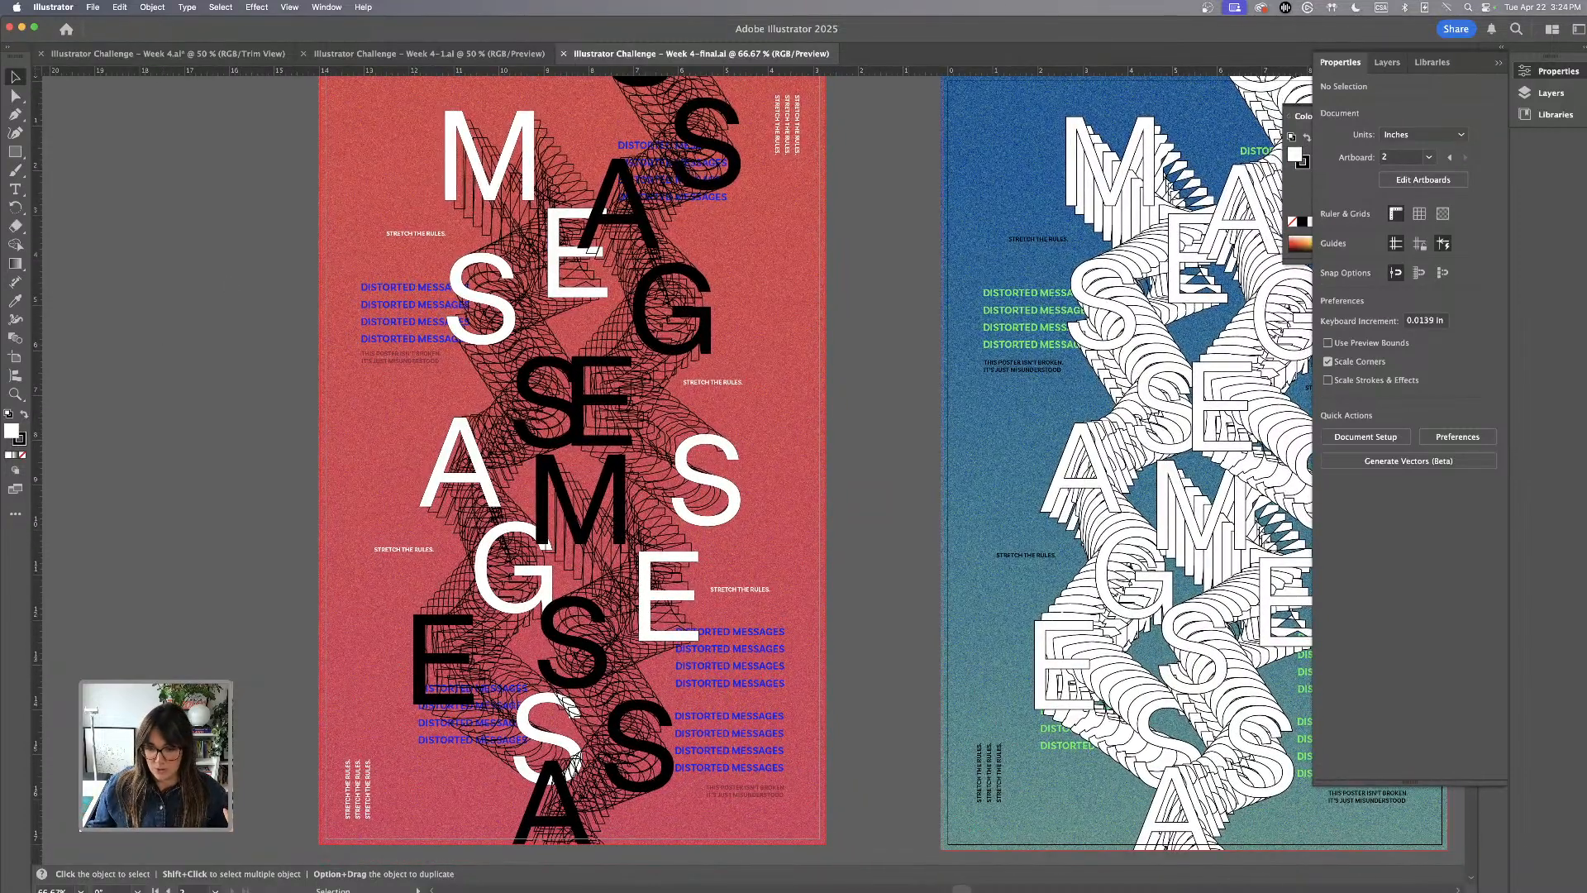
Switch to Creative Challenge 4.pdf in Acrobat and view the Result page and the framed poster mockup
{"action": "mouse_move", "coordinate": [913, 868]}
{"action": "left_click", "coordinate": [1239, 868]}
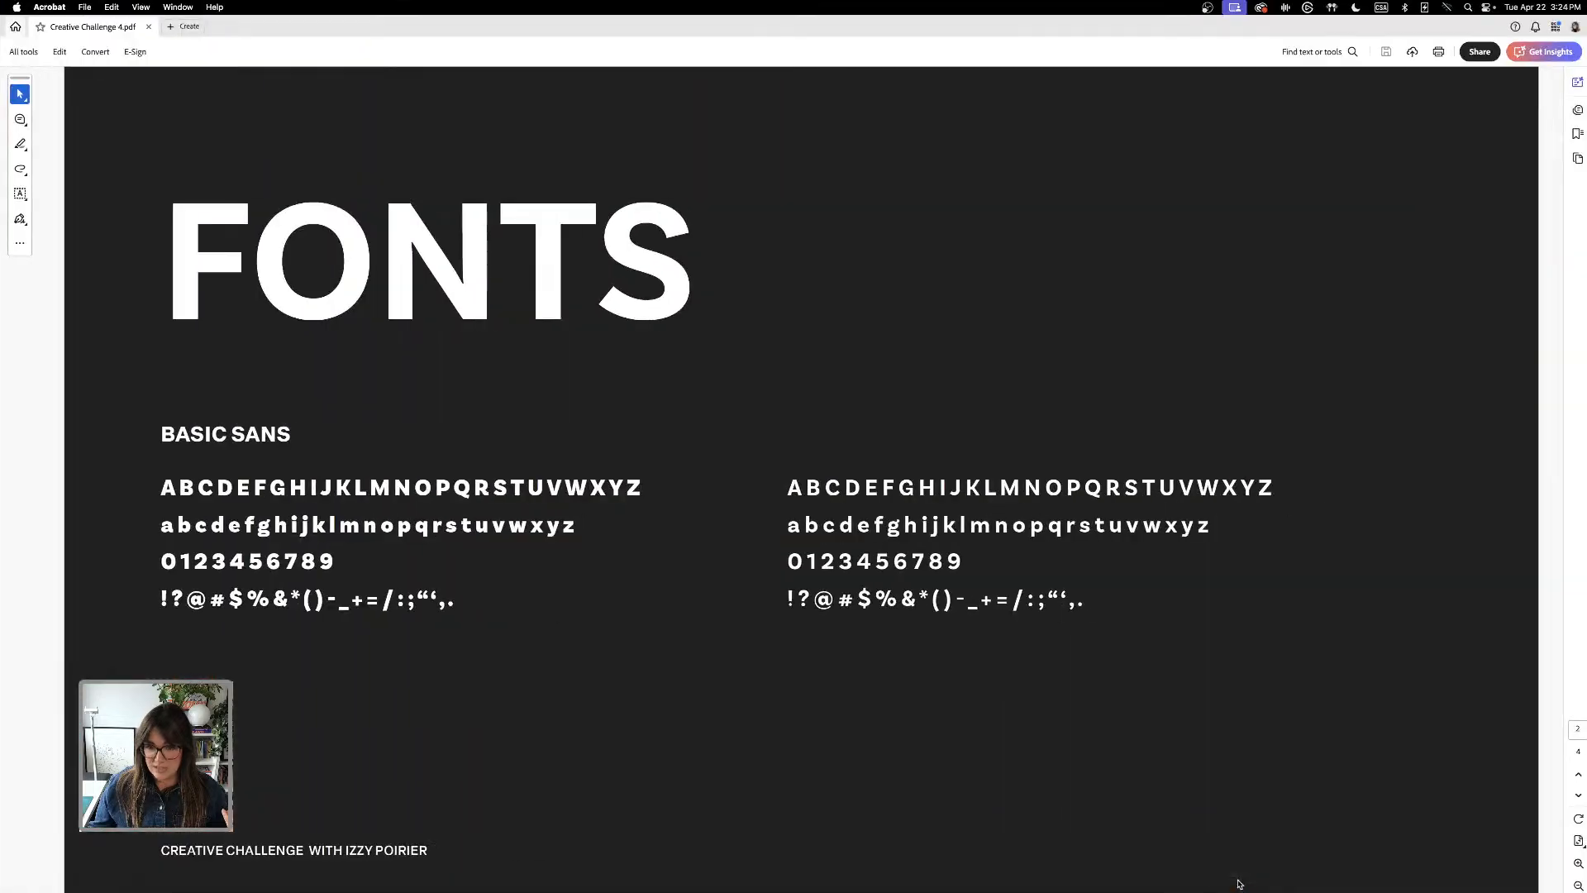
{"action": "scroll", "coordinate": [1040, 561], "scroll_direction": "down", "scroll_amount": 2}
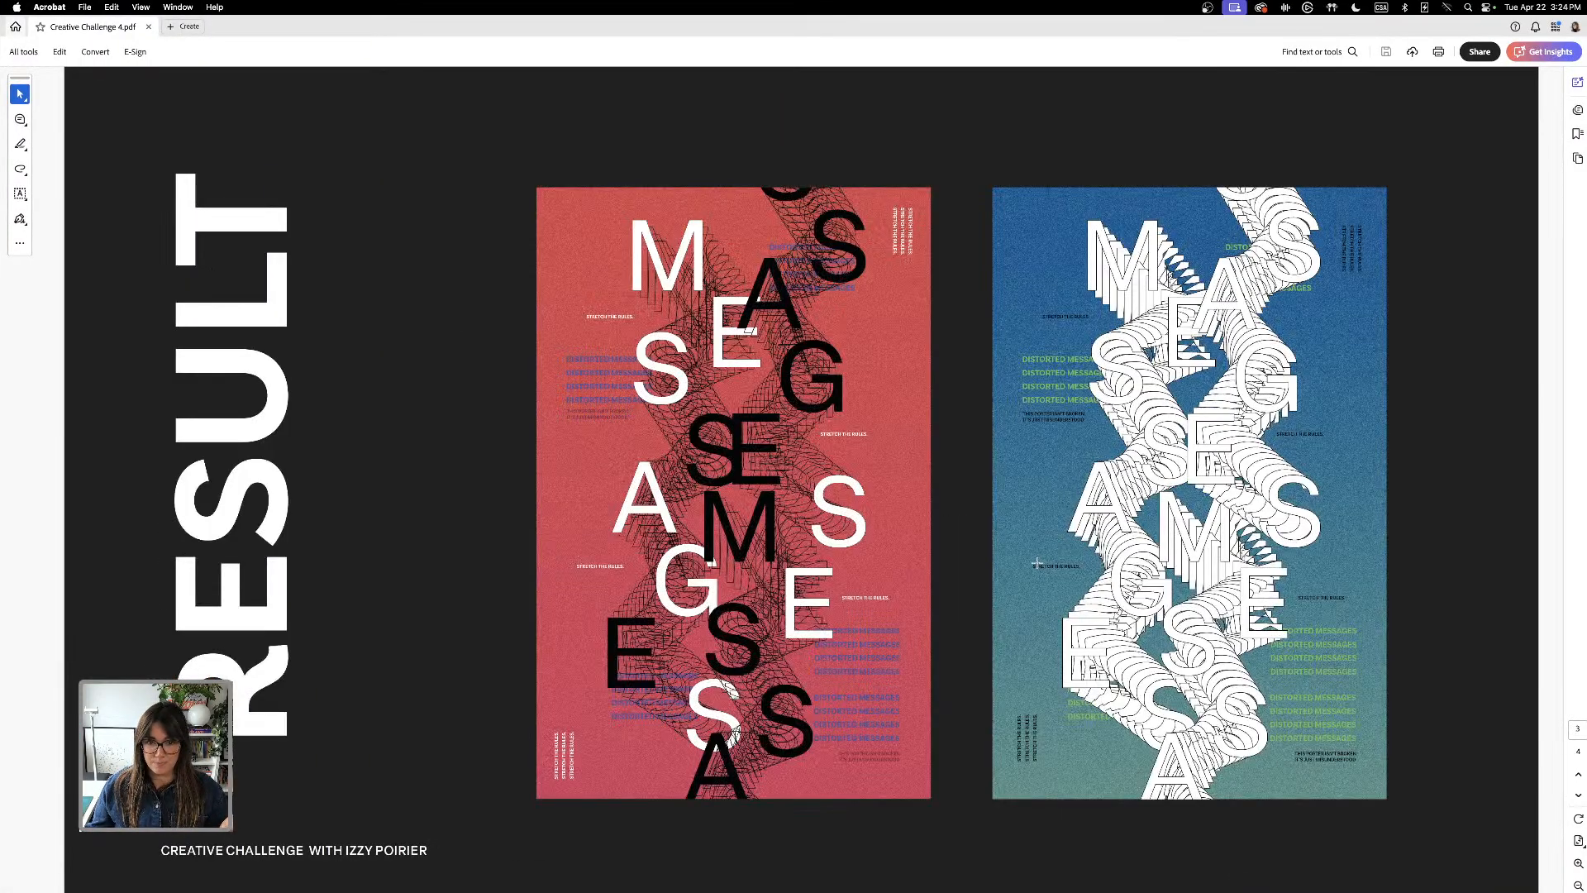
{"action": "scroll", "coordinate": [1037, 563], "scroll_direction": "down", "scroll_amount": 2}
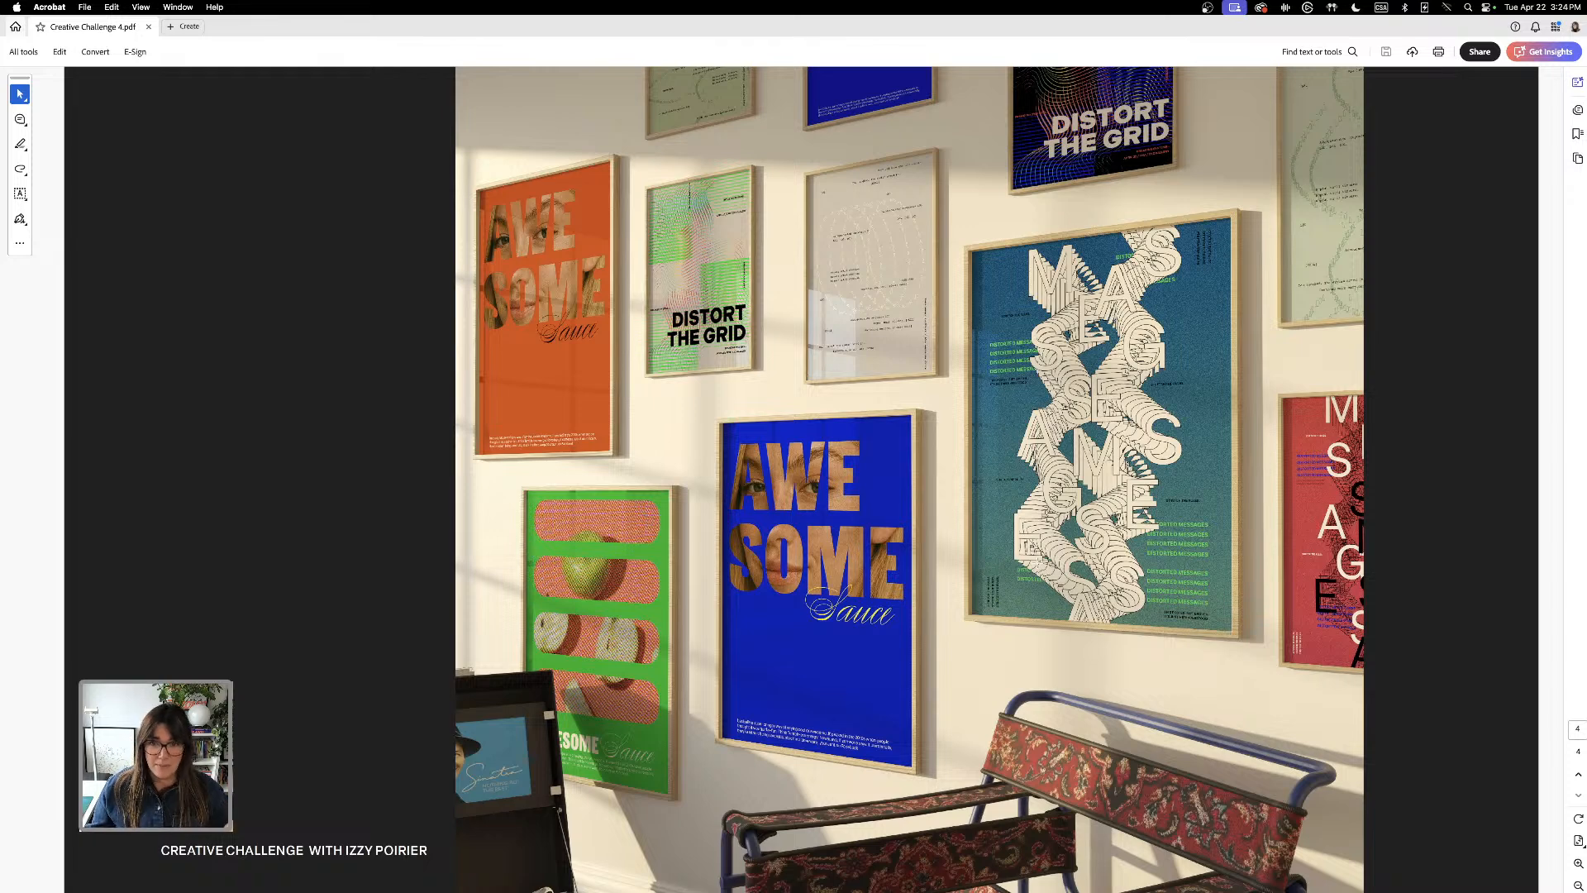